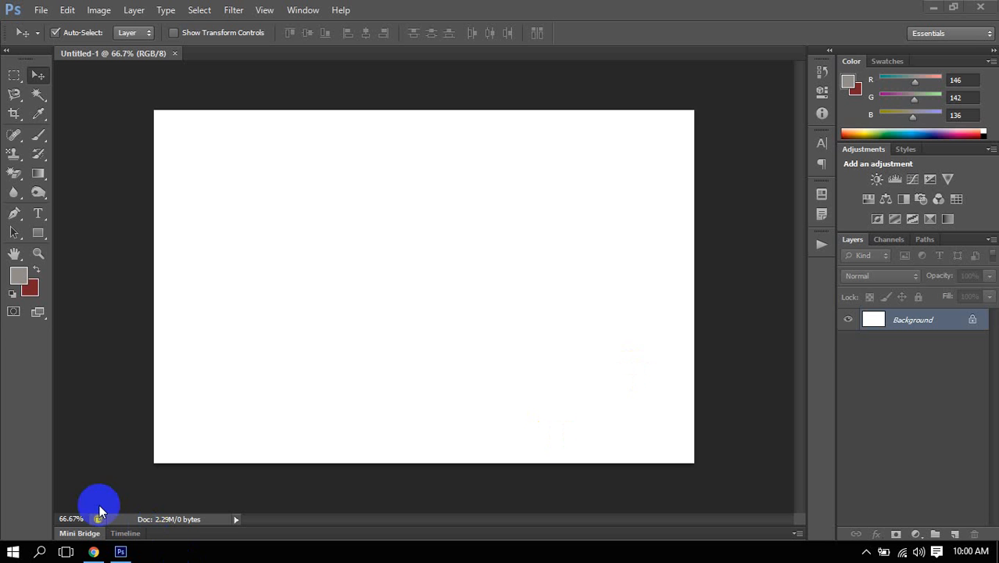
Switch to Chrome to view the suit-and-tiger photo manipulation example, and return to Photoshop.
{"action": "left_click", "coordinate": [94, 551]}
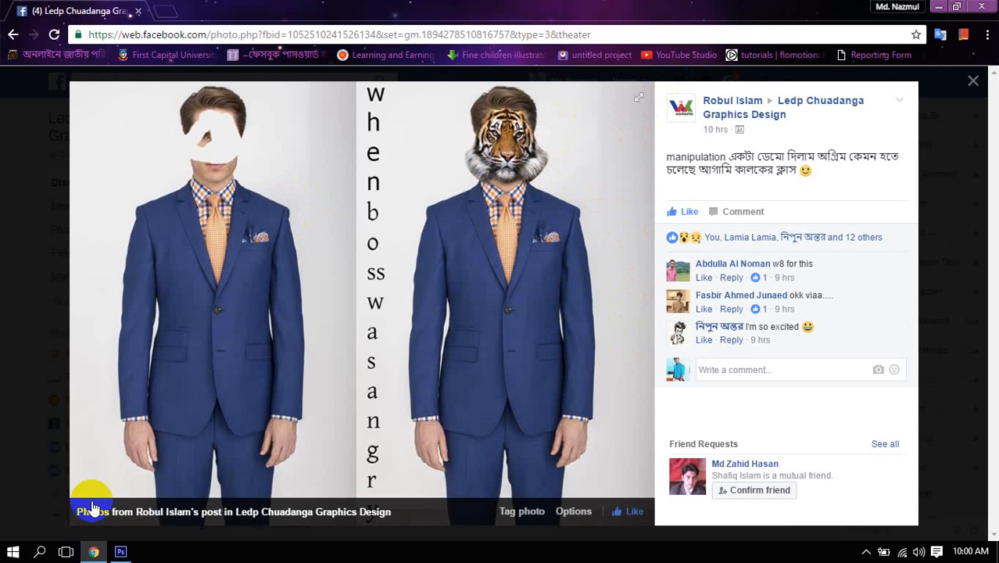
{"action": "left_click", "coordinate": [121, 552]}
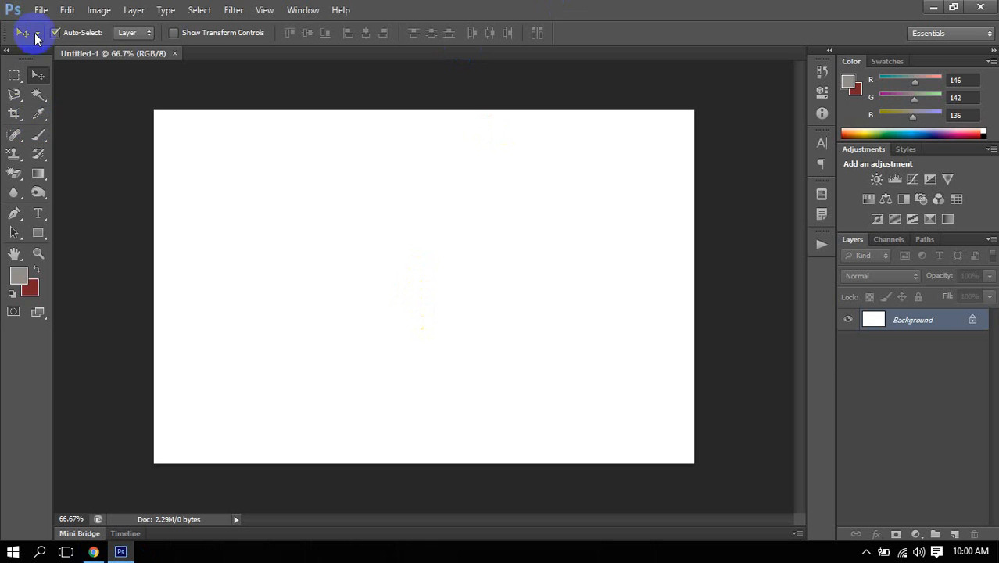
Open the Before72dpi photo from the old folder and copy it into the Untitled-1 document.
{"action": "left_click", "coordinate": [40, 9]}
{"action": "left_click", "coordinate": [56, 41]}
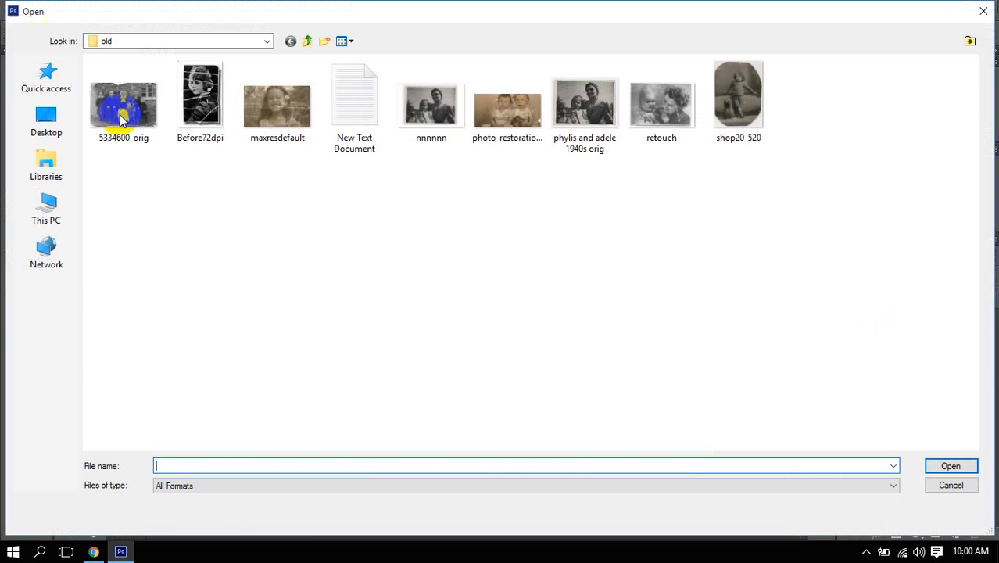
{"action": "double_click", "coordinate": [191, 93]}
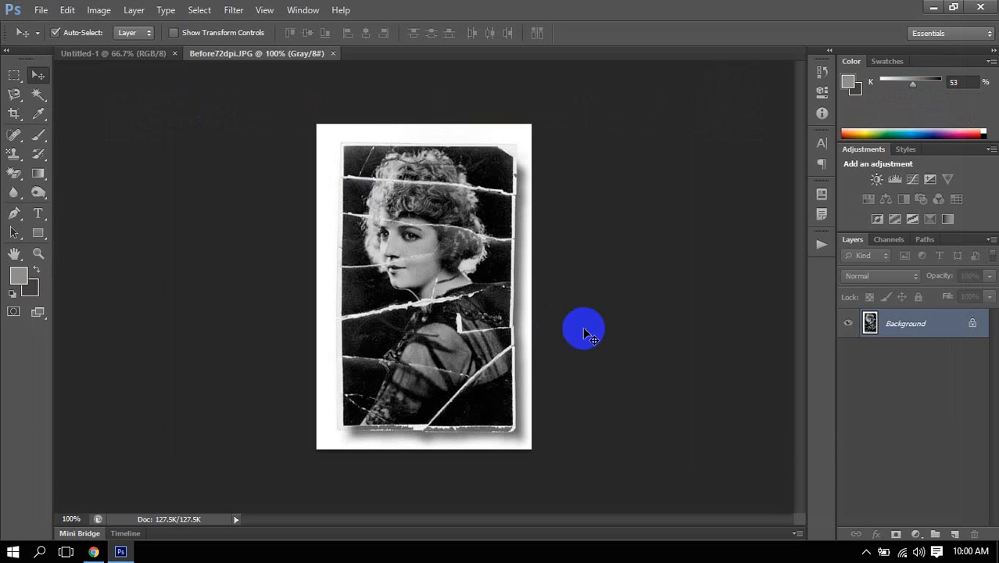
{"action": "left_click_drag", "start_coordinate": [480, 272], "coordinate": [426, 279]}
Enlarge the portrait photo with Free Transform and reposition it so it fills most of the canvas height.
{"action": "key", "text": "ctrl+t"}
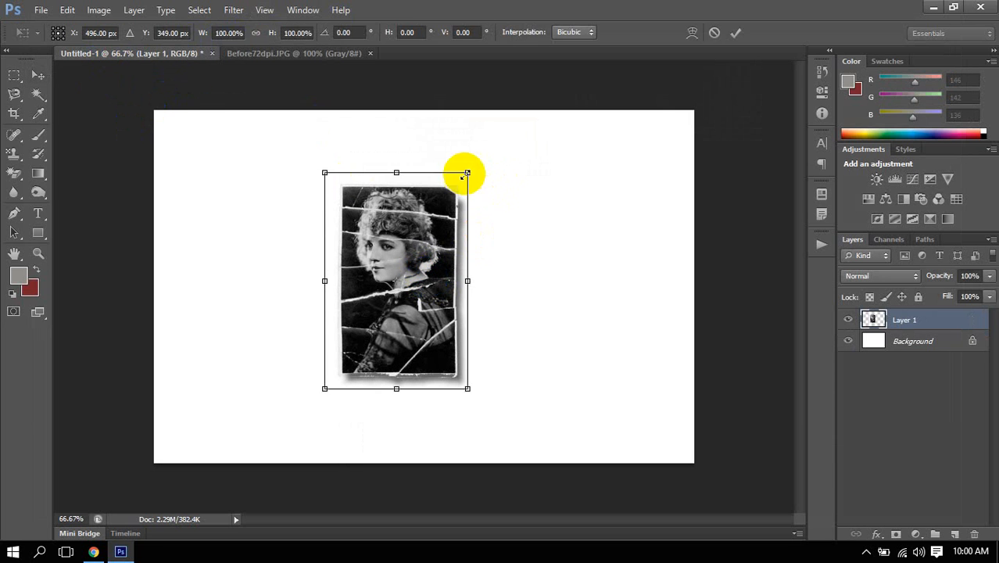
{"action": "left_click_drag", "start_coordinate": [467, 173], "coordinate": [548, 142]}
{"action": "left_click_drag", "start_coordinate": [460, 286], "coordinate": [460, 306]}
{"action": "key", "text": "Return"}
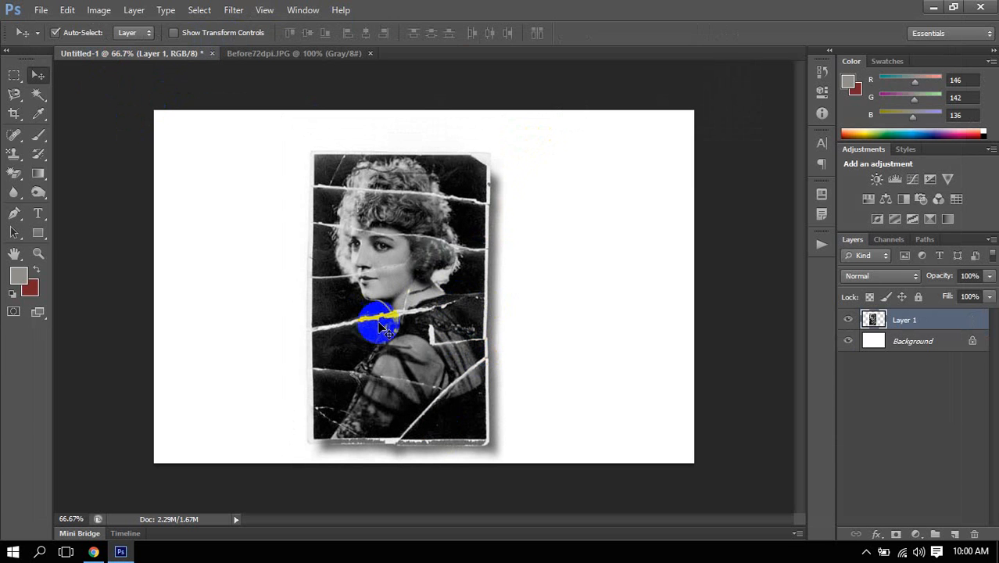
Erase a stroke across the portrait's hair at brush size 70, and try filling the layer with the background color.
{"action": "left_click", "coordinate": [42, 234]}
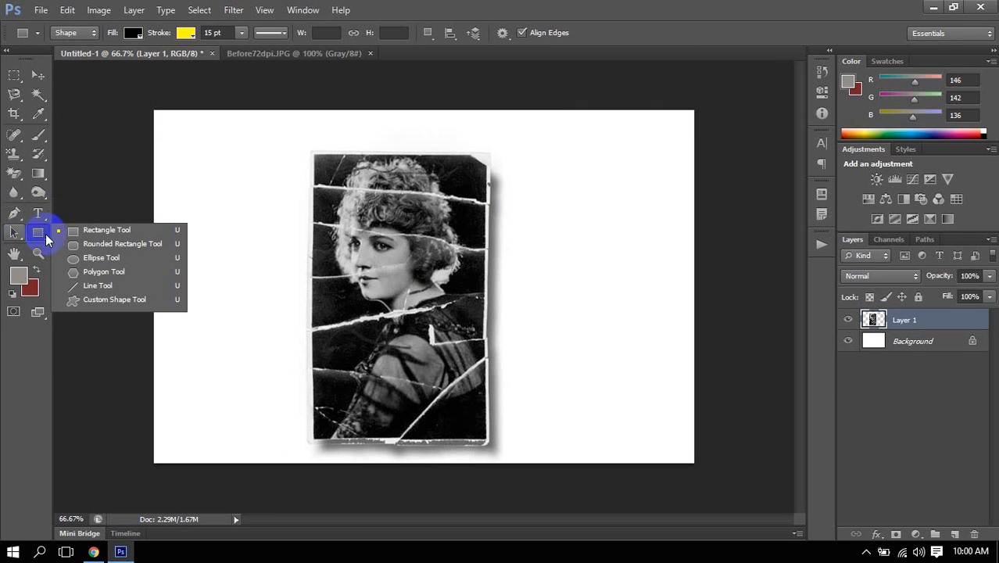
{"action": "left_click", "coordinate": [14, 172]}
{"action": "left_click", "coordinate": [62, 174]}
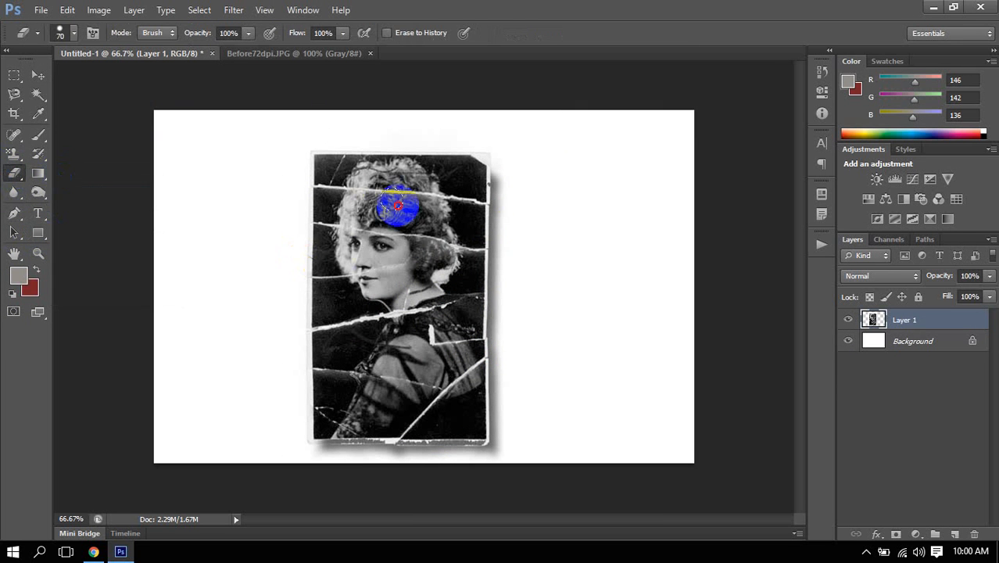
{"action": "left_click_drag", "start_coordinate": [397, 207], "coordinate": [501, 234]}
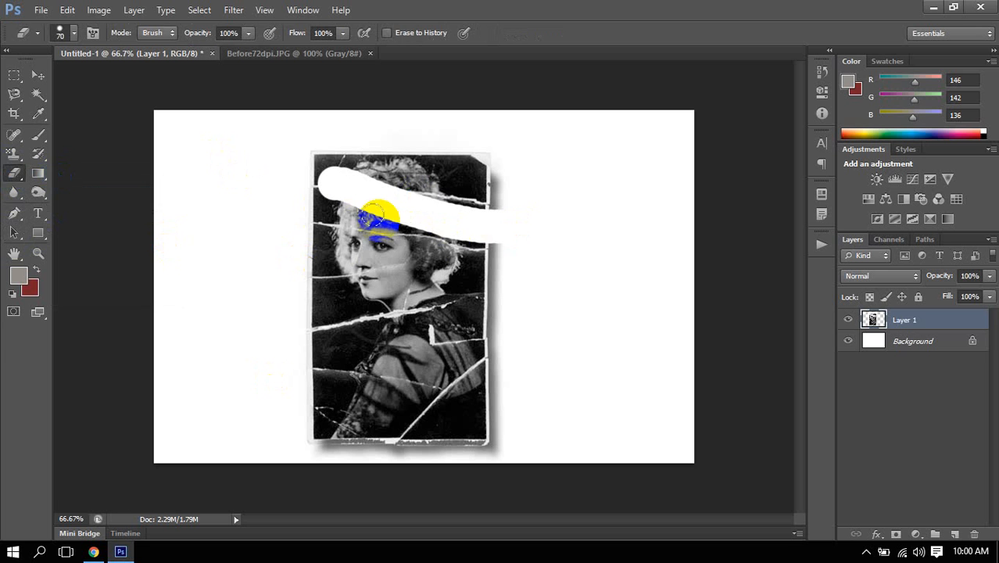
{"action": "key", "text": "ctrl+BackSpace"}
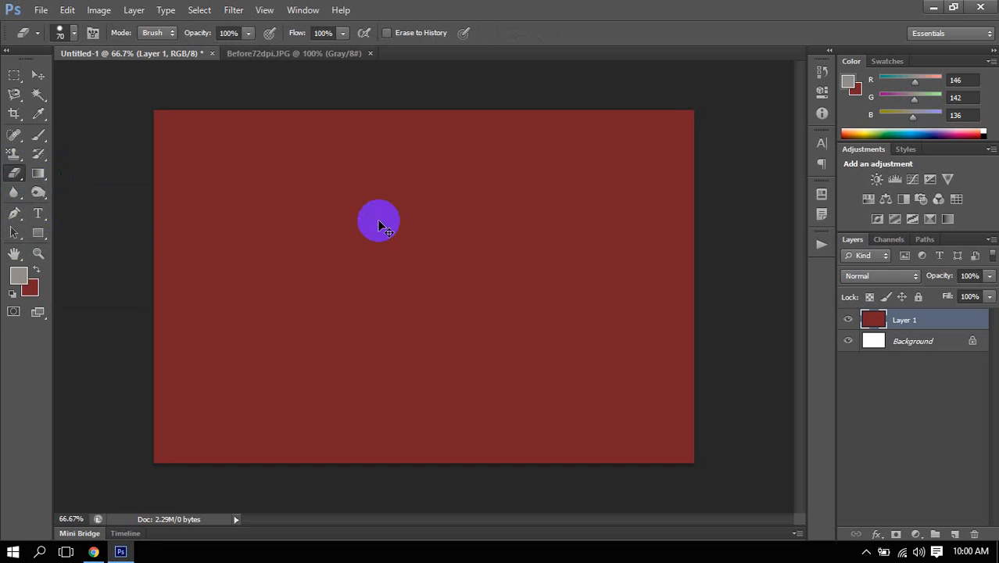
{"action": "key", "text": "ctrl+z"}
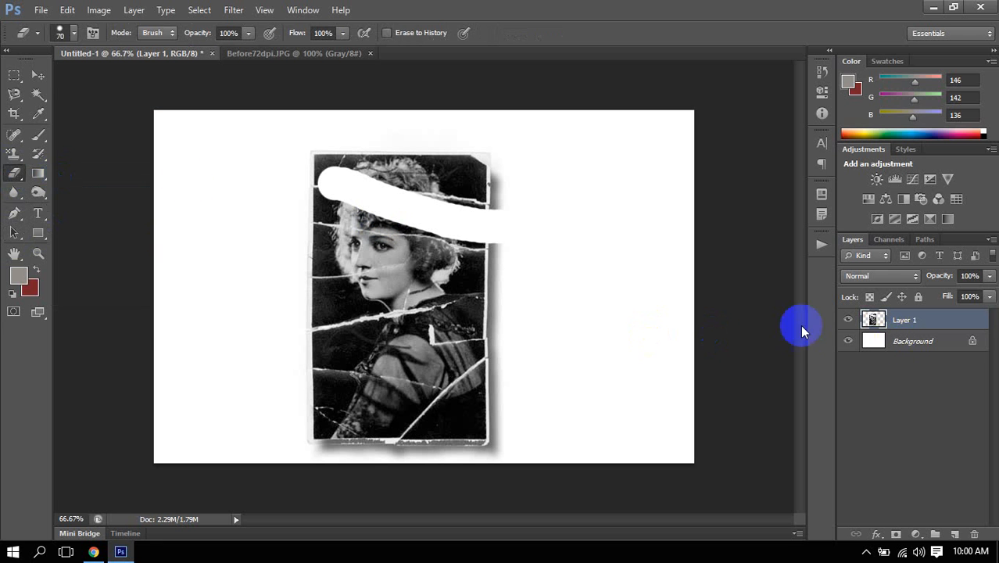
Draw a rectangle about 436 by 208 px over the face at 31% opacity and clip it to the photo layer.
{"action": "left_click", "coordinate": [39, 75]}
{"action": "left_click", "coordinate": [39, 233]}
{"action": "left_click_drag", "start_coordinate": [286, 179], "coordinate": [498, 279]}
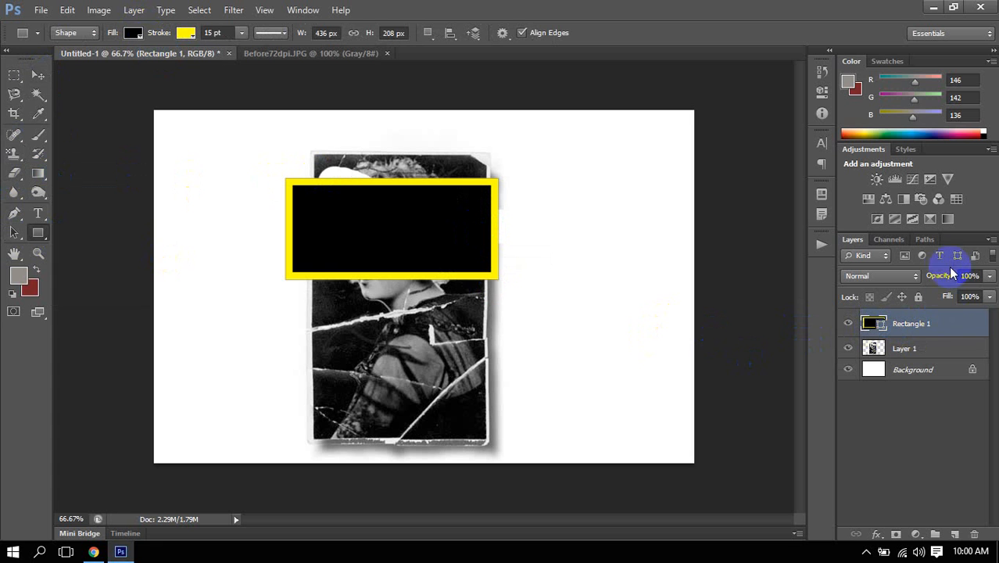
{"action": "left_click_drag", "start_coordinate": [947, 278], "coordinate": [930, 281]}
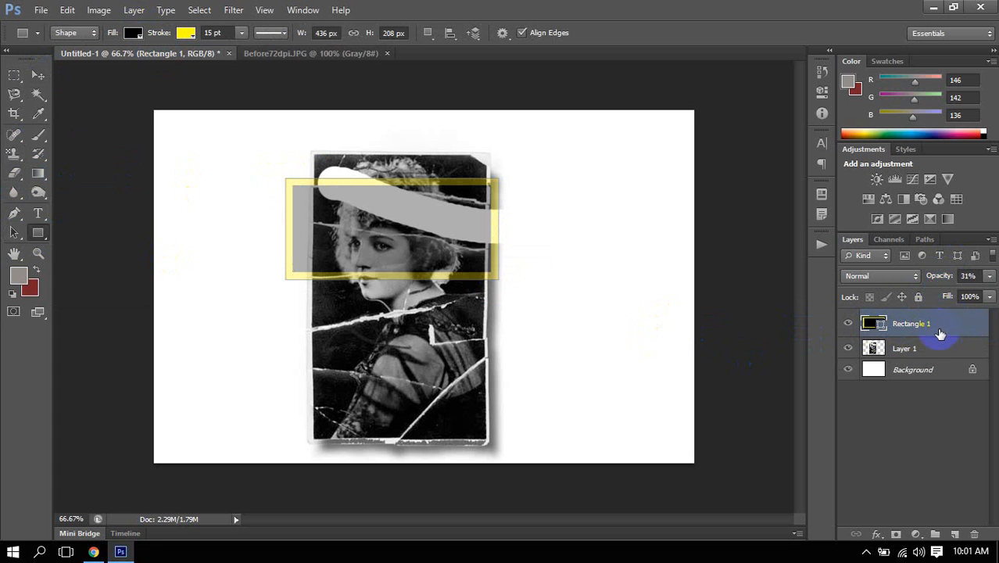
{"action": "left_click", "coordinate": [922, 335], "text": "alt"}
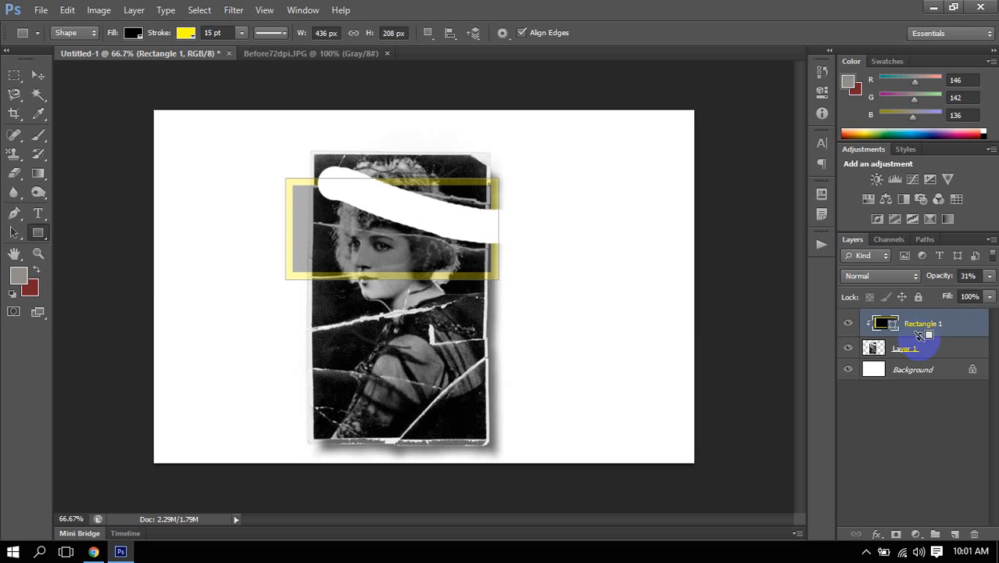
Undo the clipped rectangle, the eraser stroke and the enlargement of the photo.
{"action": "key", "text": "ctrl+alt+z"}
{"action": "key", "text": "ctrl+alt+z"}
{"action": "key", "text": "ctrl+alt+z"}
{"action": "key", "text": "ctrl+alt+z"}
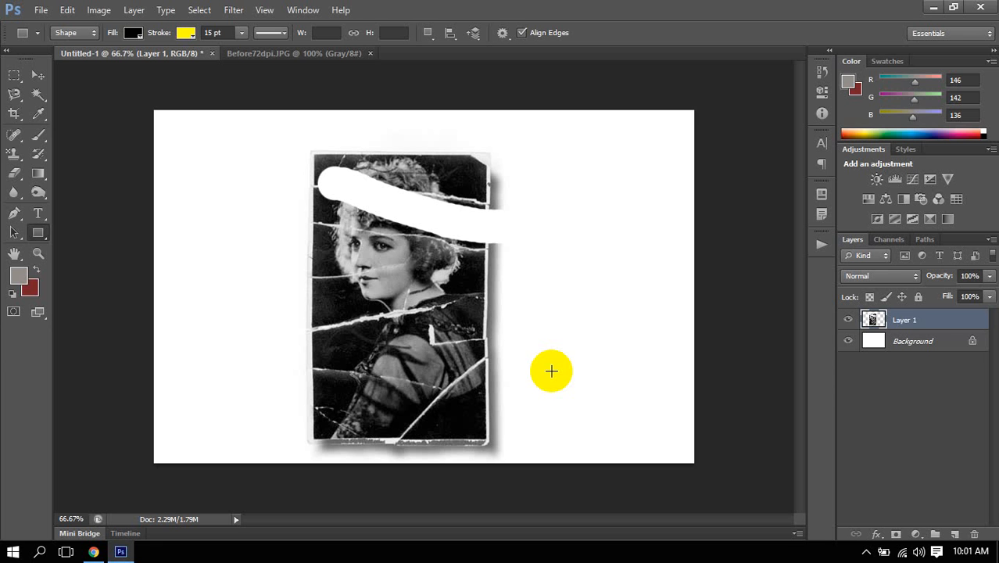
{"action": "left_click", "coordinate": [38, 74]}
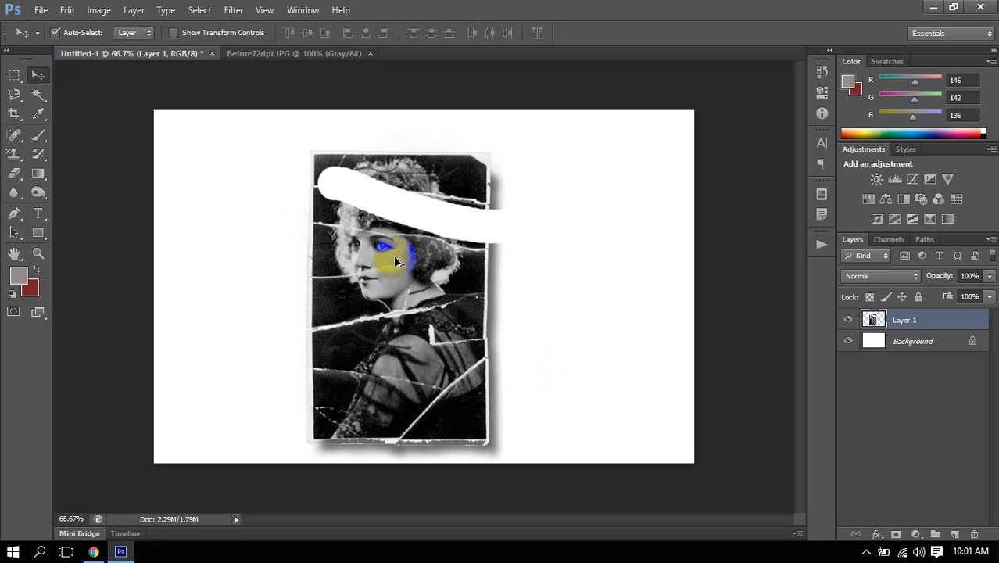
{"action": "key", "text": "ctrl+alt+z"}
{"action": "key", "text": "ctrl+alt+z"}
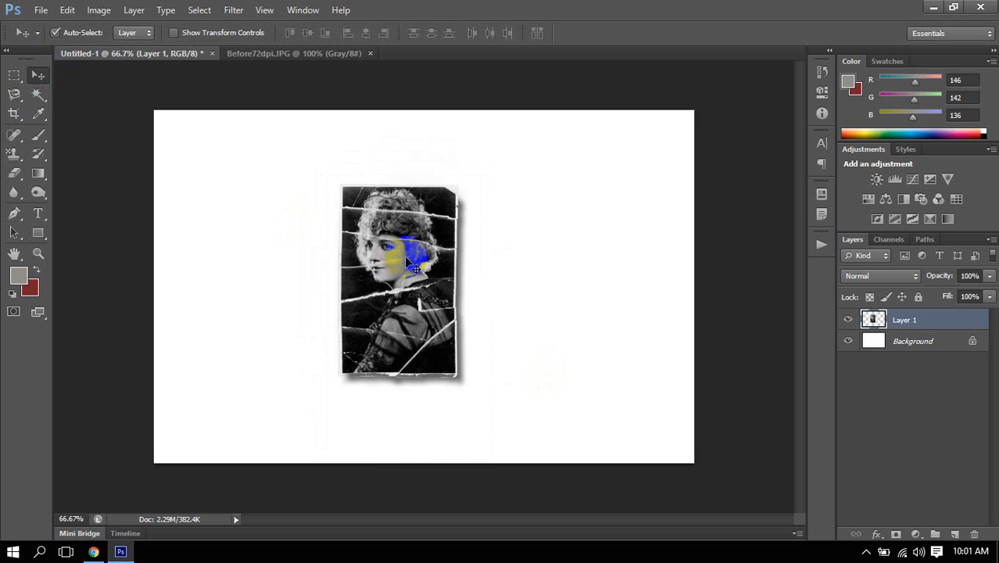
Delete the portrait photo layer from the Untitled-1 document.
{"action": "left_click_drag", "start_coordinate": [406, 258], "coordinate": [248, 225]}
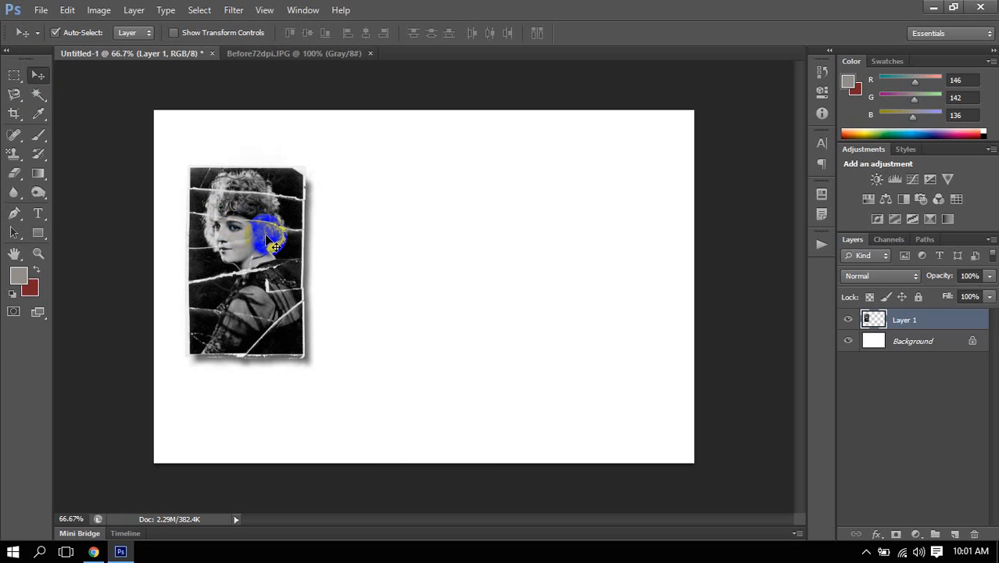
{"action": "key", "text": "Delete"}
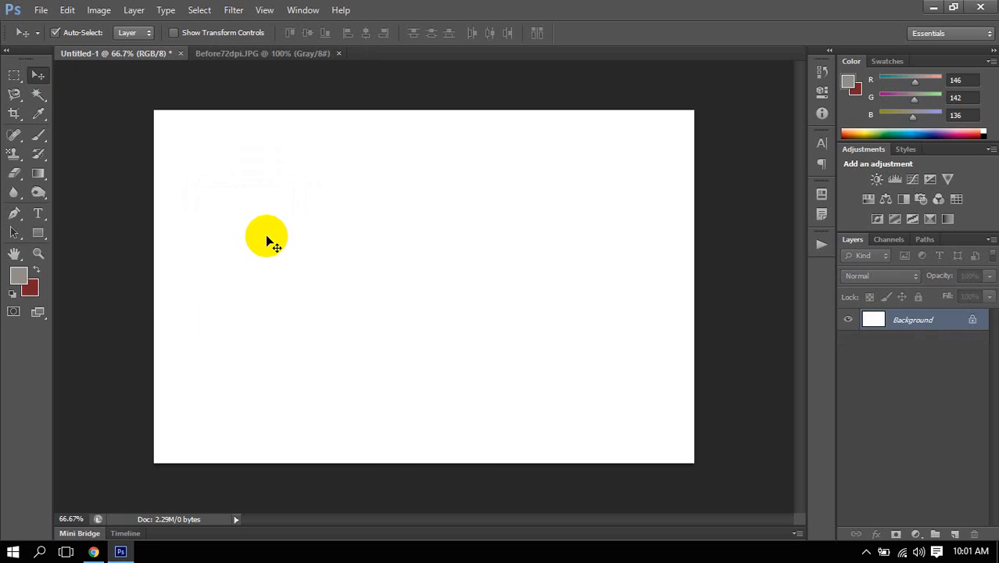
Draw a black rectangle shape about 304 by 347 px on the left half of the canvas and remove its stroke.
{"action": "left_click", "coordinate": [36, 232]}
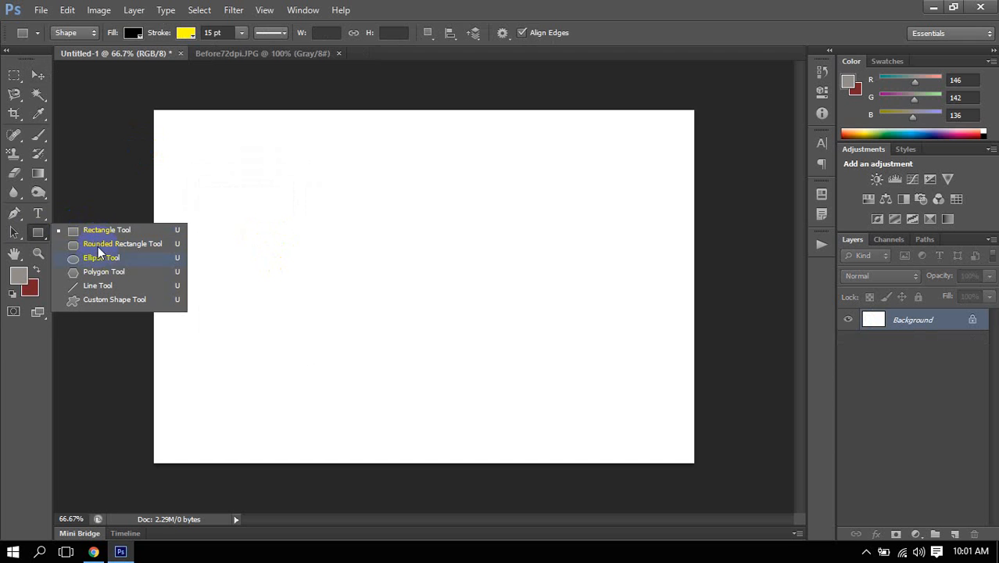
{"action": "left_click", "coordinate": [131, 230]}
{"action": "left_click_drag", "start_coordinate": [221, 209], "coordinate": [362, 376]}
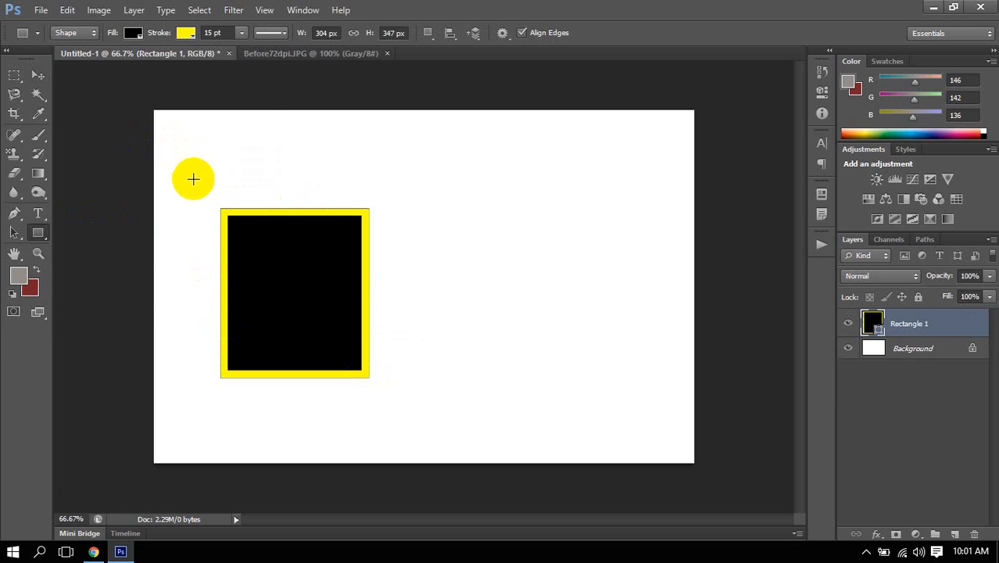
{"action": "left_click", "coordinate": [186, 33]}
{"action": "left_click", "coordinate": [129, 63]}
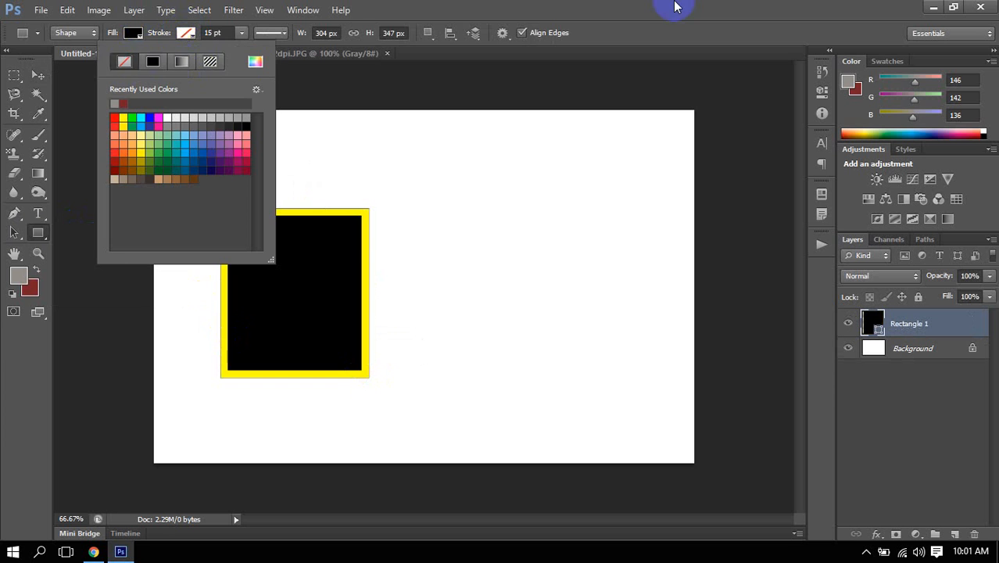
{"action": "left_click", "coordinate": [334, 225]}
Move the black rectangle up toward the canvas's left edge and place a duplicate level with it on the right.
{"action": "left_click", "coordinate": [40, 78]}
{"action": "left_click_drag", "start_coordinate": [312, 258], "coordinate": [498, 251]}
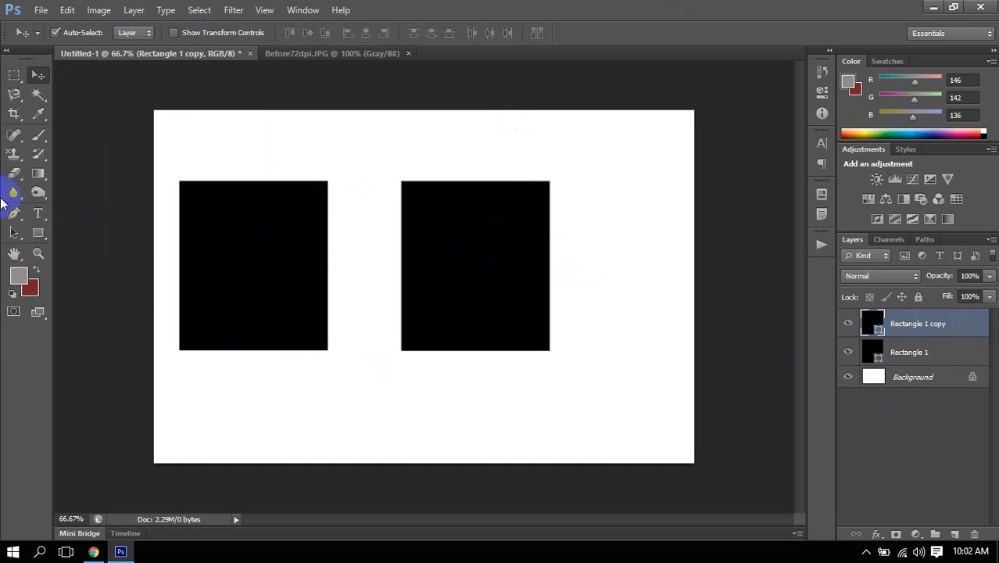
Marquee-select a tall area between the copied rectangle and the canvas's right edge, and add a new layer.
{"action": "left_click", "coordinate": [14, 74]}
{"action": "left_click_drag", "start_coordinate": [579, 180], "coordinate": [684, 360]}
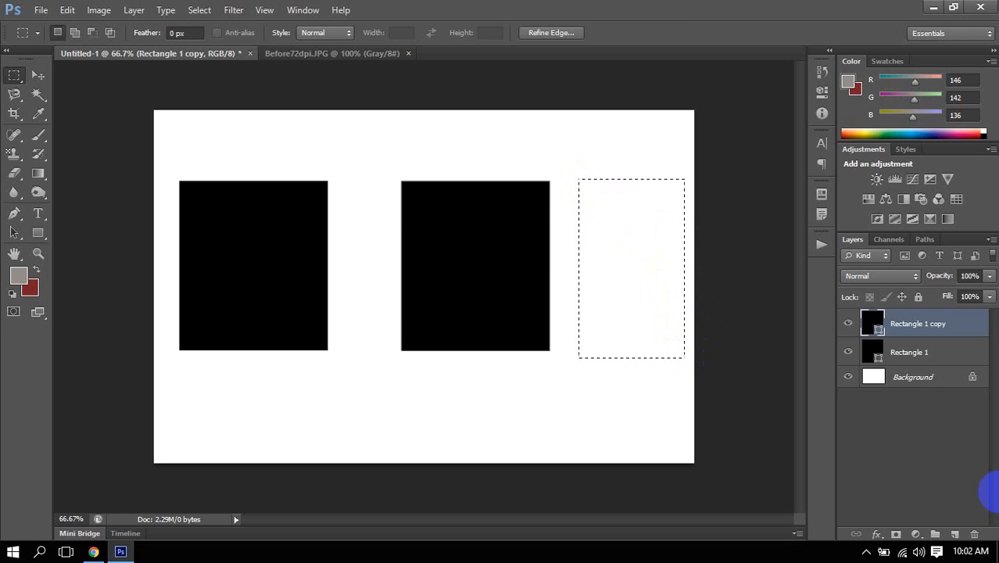
{"action": "left_click", "coordinate": [955, 534]}
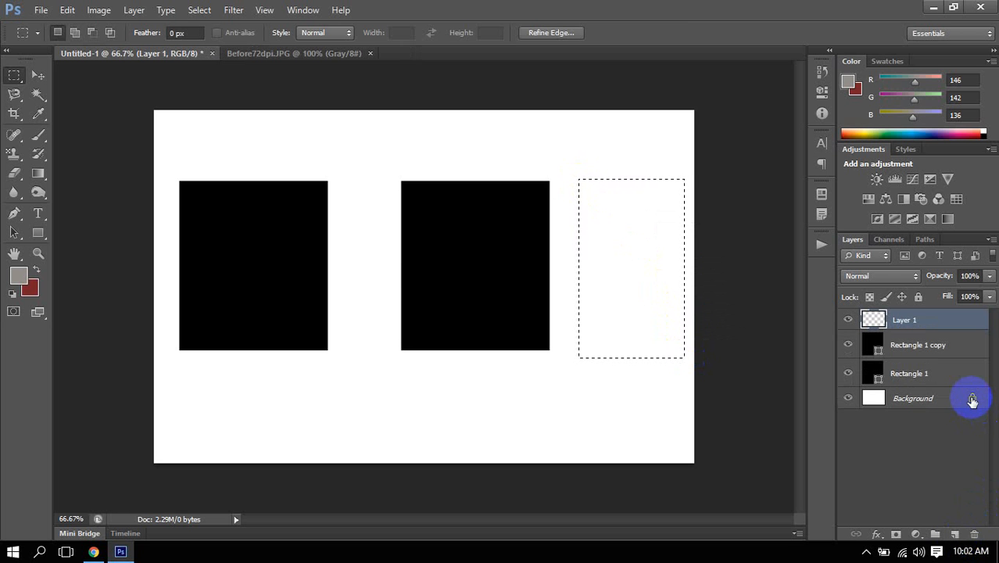
Set the foreground color to black, fill the selected area on the new layer with it, and deselect.
{"action": "key", "text": "alt+BackSpace"}
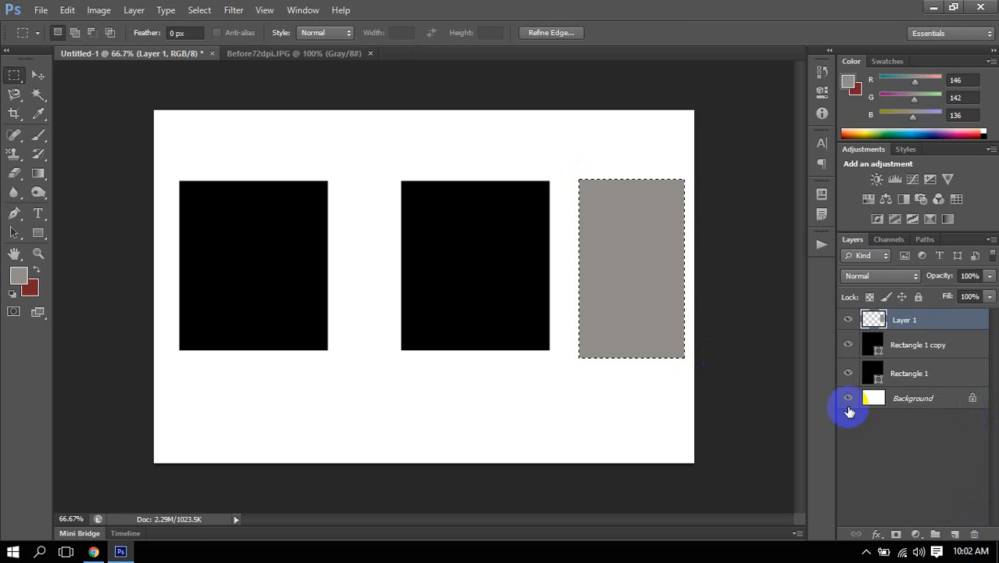
{"action": "key", "text": "ctrl+z"}
{"action": "left_click", "coordinate": [27, 278]}
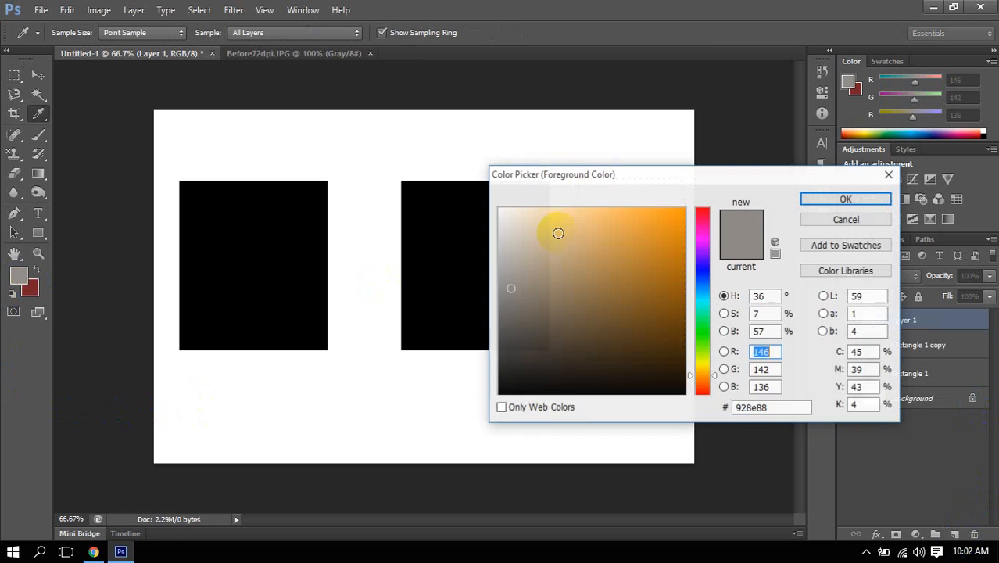
{"action": "left_click", "coordinate": [502, 391]}
{"action": "left_click", "coordinate": [814, 200]}
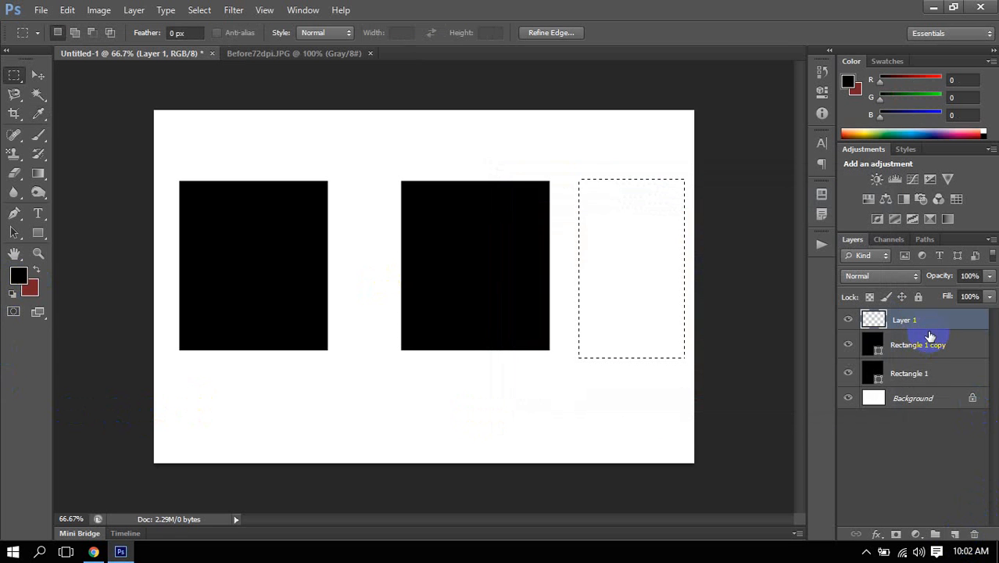
{"action": "key", "text": "alt+BackSpace"}
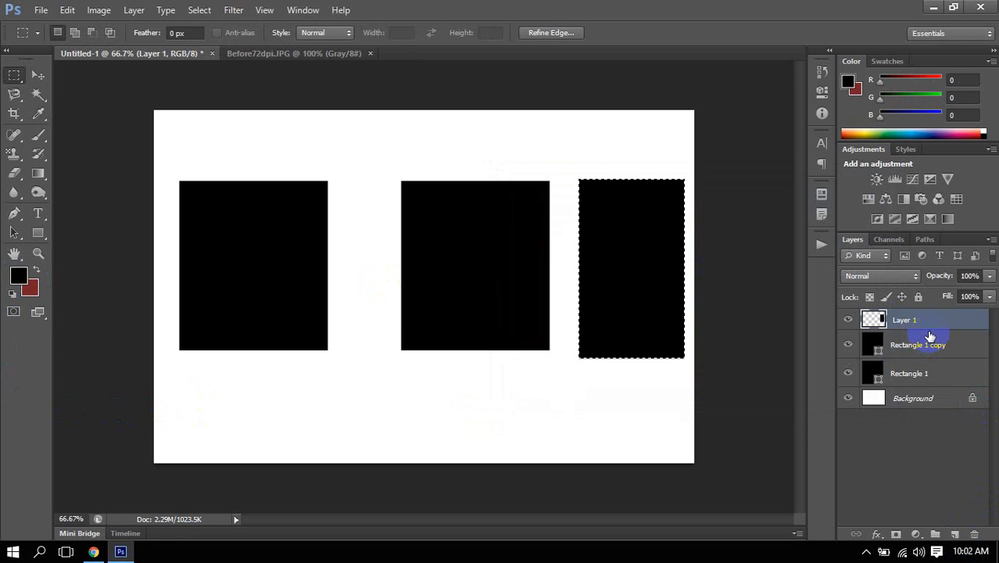
{"action": "key", "text": "ctrl+d"}
Select all three black rectangles and distribute them evenly by their horizontal centers.
{"action": "left_click", "coordinate": [34, 75]}
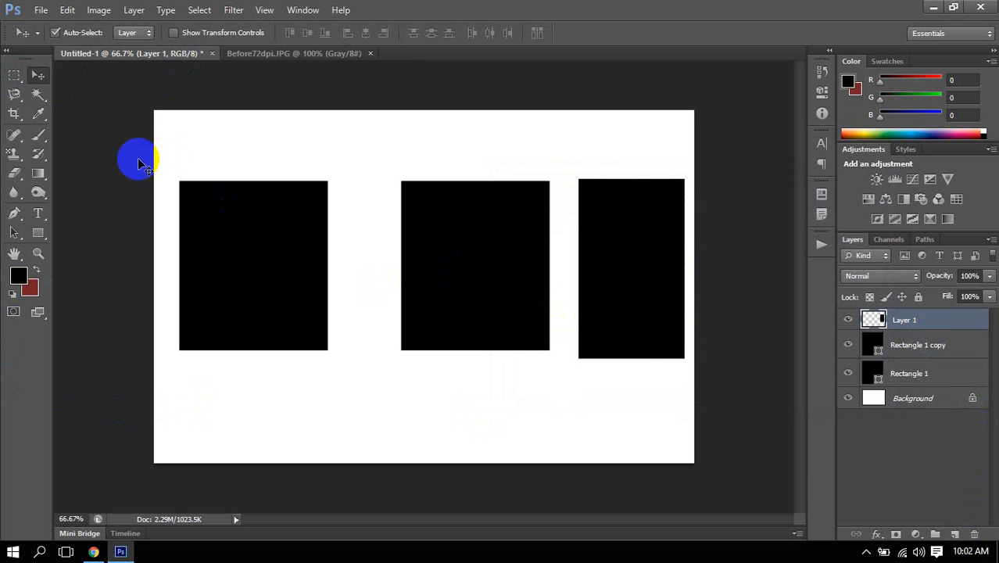
{"action": "left_click_drag", "start_coordinate": [157, 175], "coordinate": [687, 305]}
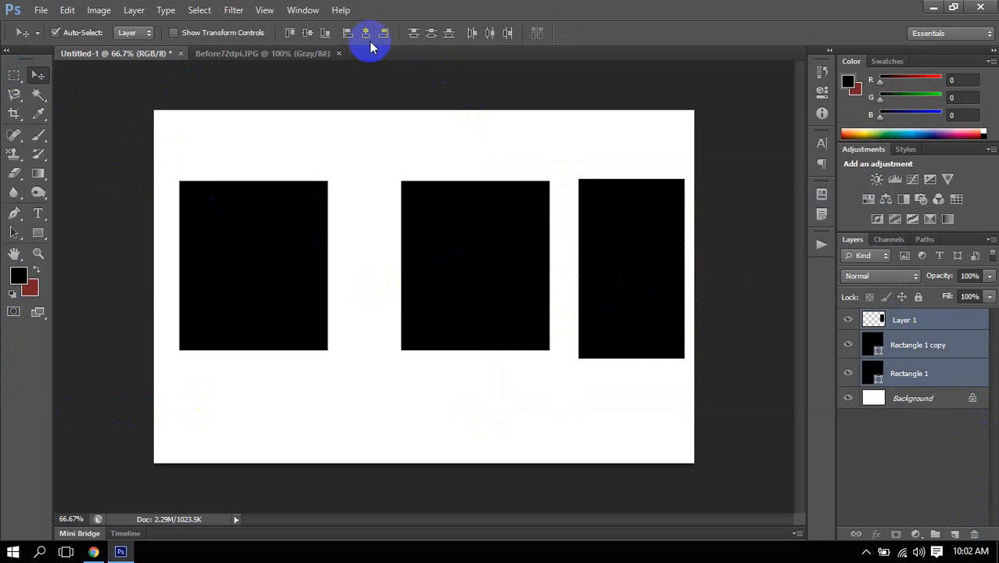
{"action": "left_click", "coordinate": [490, 34]}
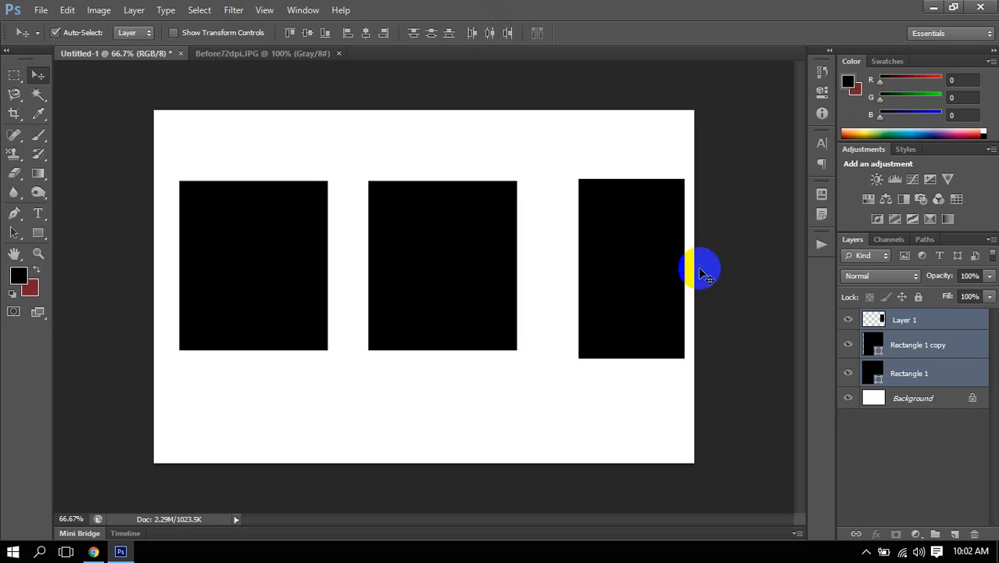
Convert the Rectangle 1 layer to a smart object.
{"action": "left_click", "coordinate": [875, 453]}
{"action": "left_click", "coordinate": [909, 374]}
{"action": "right_click", "coordinate": [909, 375]}
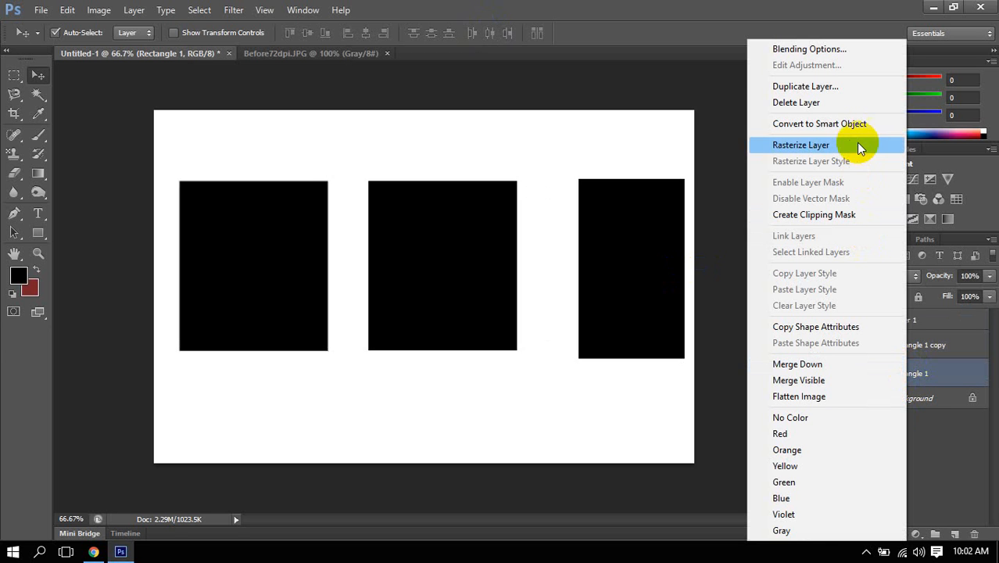
{"action": "left_click", "coordinate": [857, 127]}
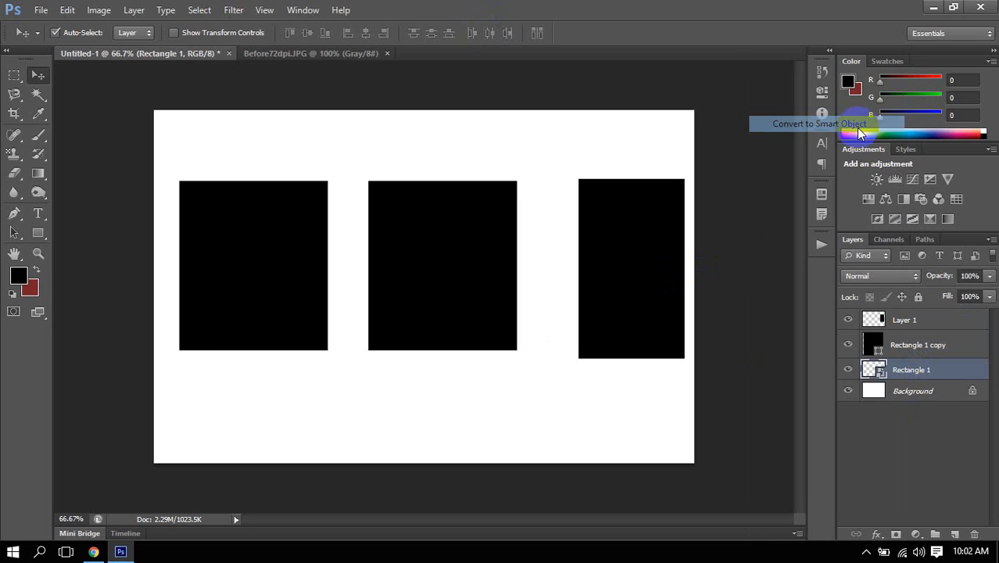
Reorder the layers so Rectangle 1 is on top and Layer 1 sits directly above the Background.
{"action": "left_click_drag", "start_coordinate": [937, 370], "coordinate": [904, 379]}
{"action": "left_click", "coordinate": [895, 321]}
{"action": "left_click_drag", "start_coordinate": [914, 325], "coordinate": [909, 360]}
{"action": "left_click", "coordinate": [912, 323]}
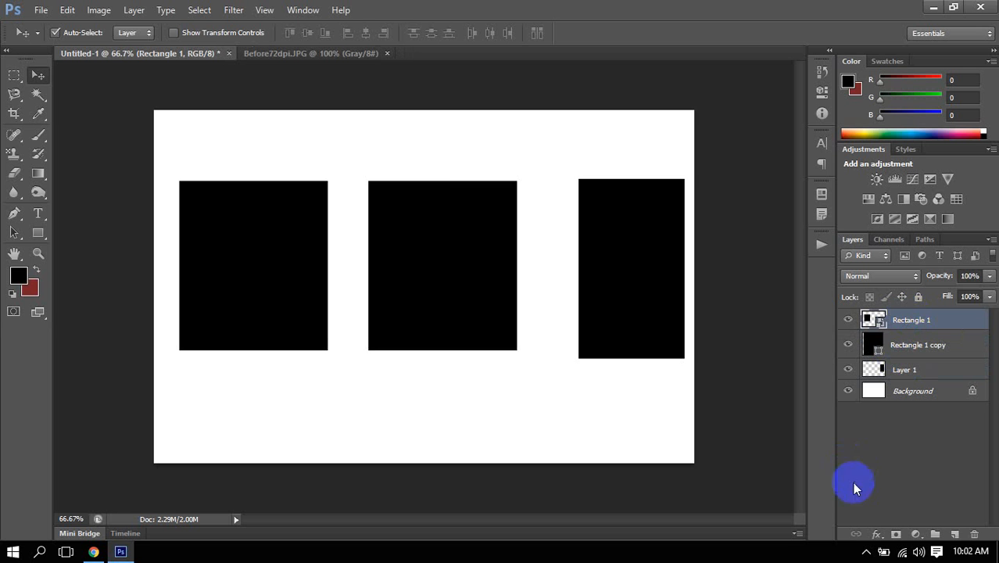
Scale the Rectangle 1 smart object down to less than half its size with Free Transform.
{"action": "left_click", "coordinate": [850, 322]}
{"action": "left_click", "coordinate": [850, 321]}
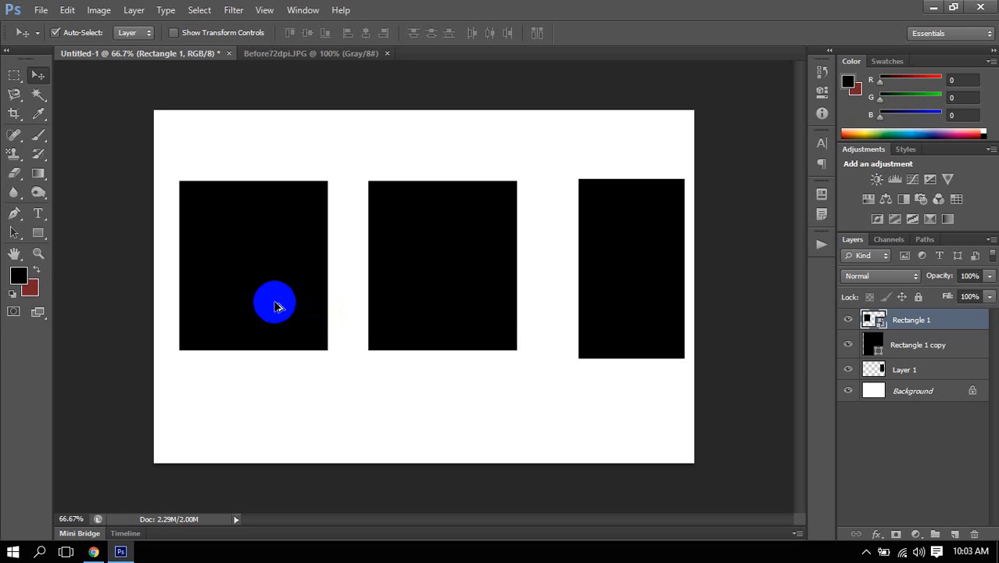
{"action": "scroll", "coordinate": [293, 301], "scroll_direction": "up", "scroll_amount": 4}
{"action": "scroll", "coordinate": [303, 293], "scroll_direction": "down", "scroll_amount": 2}
{"action": "scroll", "coordinate": [304, 293], "scroll_direction": "down", "scroll_amount": 3}
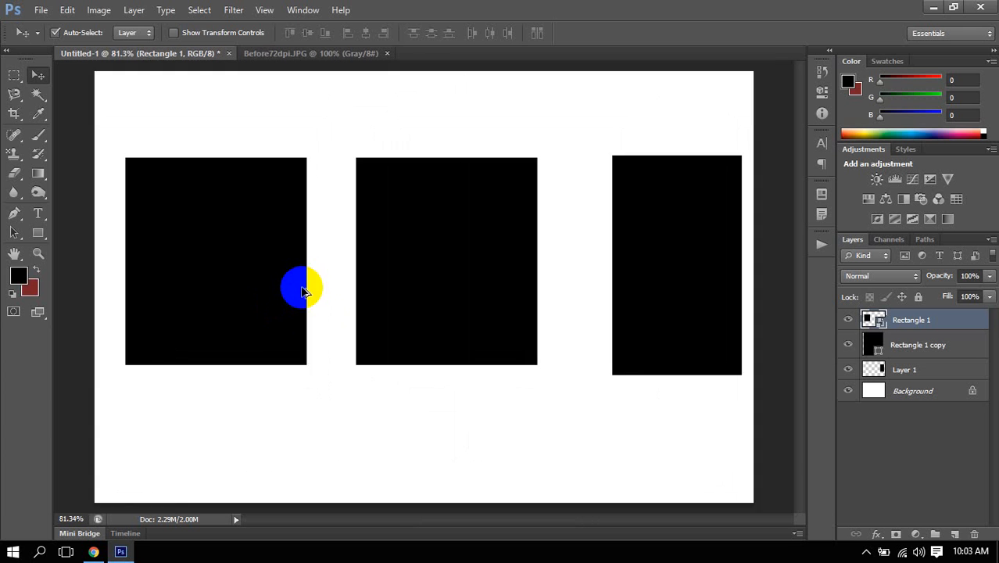
{"action": "key", "text": "ctrl+t"}
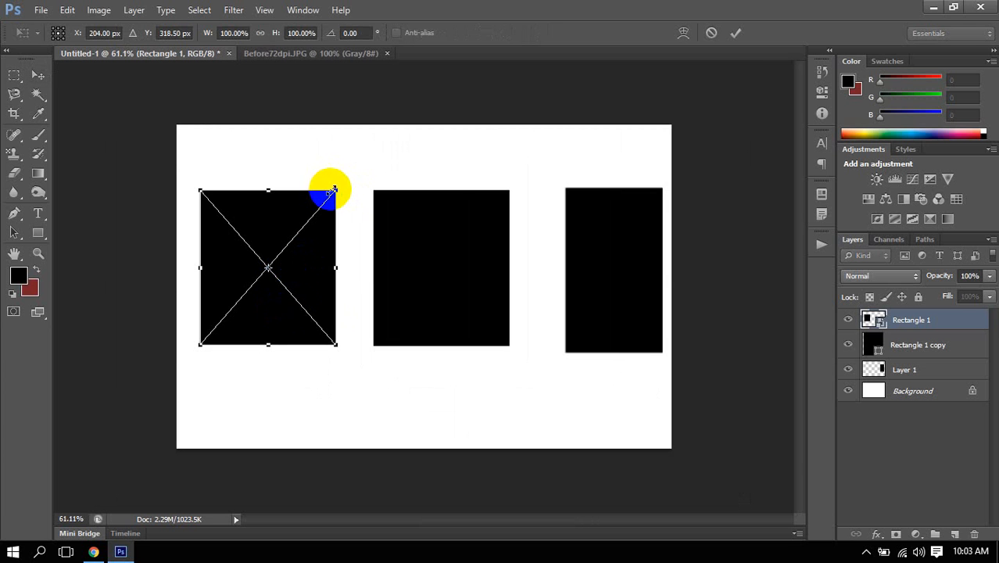
{"action": "left_click_drag", "start_coordinate": [324, 196], "coordinate": [232, 262]}
{"action": "key", "text": "Return"}
Scale the Rectangle 1 copy shape down to roughly a third of its size with Free Transform.
{"action": "left_click", "coordinate": [450, 299]}
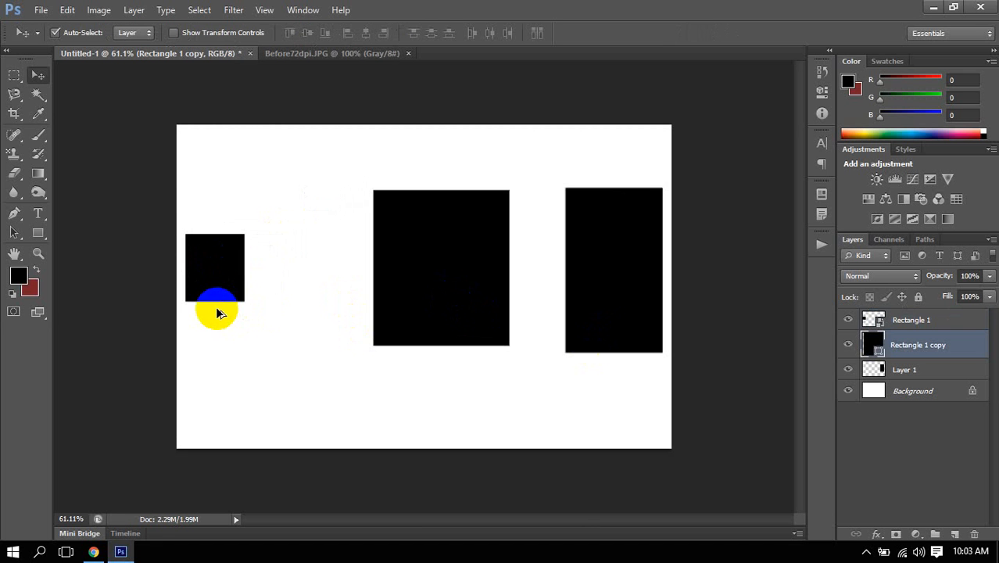
{"action": "scroll", "coordinate": [211, 307], "scroll_direction": "up", "scroll_amount": 10}
{"action": "scroll", "coordinate": [235, 284], "scroll_direction": "down", "scroll_amount": 6}
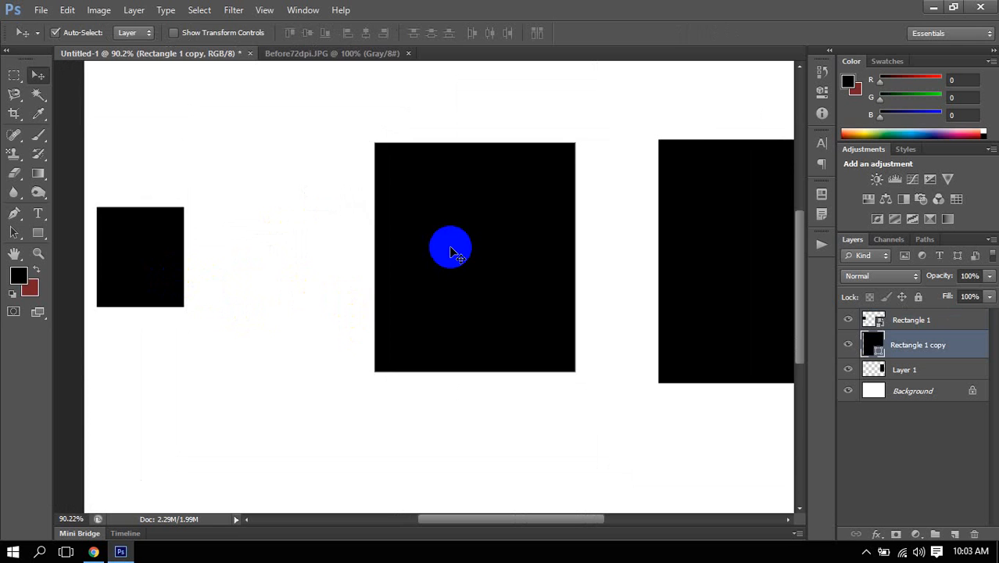
{"action": "scroll", "coordinate": [451, 250], "scroll_direction": "down", "scroll_amount": 4}
{"action": "key", "text": "ctrl+t"}
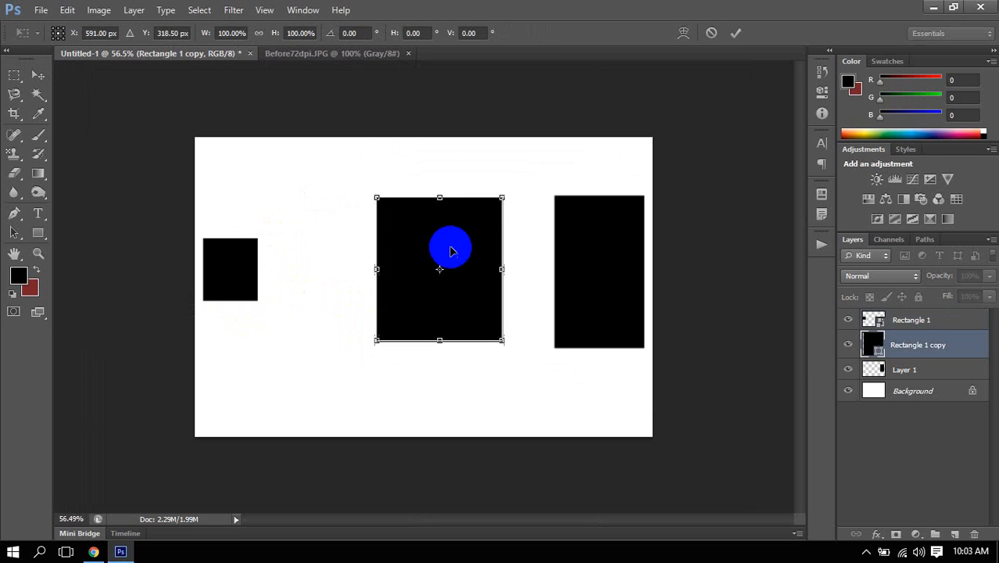
{"action": "left_click_drag", "start_coordinate": [502, 200], "coordinate": [352, 282]}
{"action": "key", "text": "Return"}
Shrink the Layer 1 pixel rectangle to roughly a third of its size and bring it closer to the other rectangles.
{"action": "scroll", "coordinate": [312, 290], "scroll_direction": "up", "scroll_amount": 3}
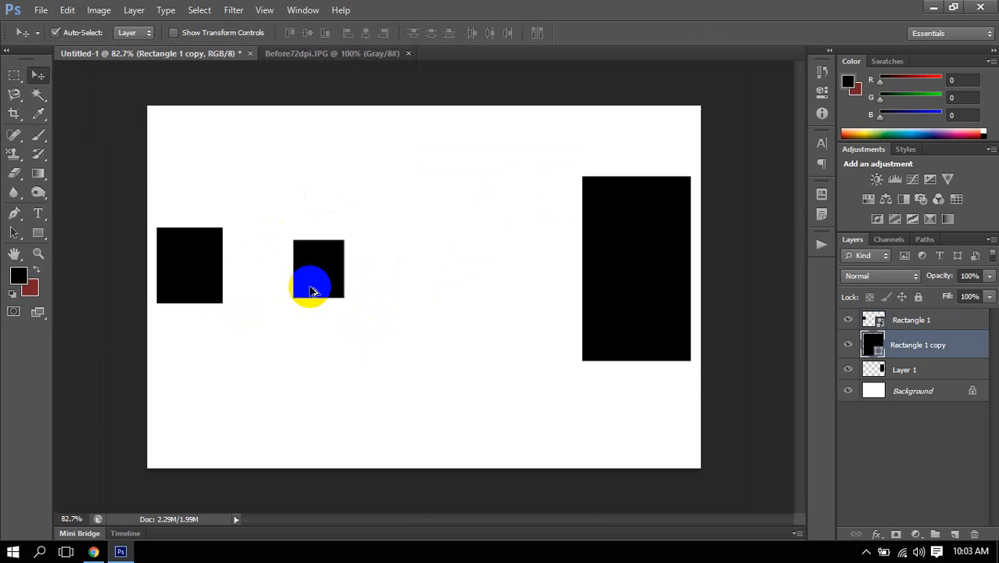
{"action": "scroll", "coordinate": [284, 289], "scroll_direction": "down", "scroll_amount": 2}
{"action": "left_click", "coordinate": [622, 242]}
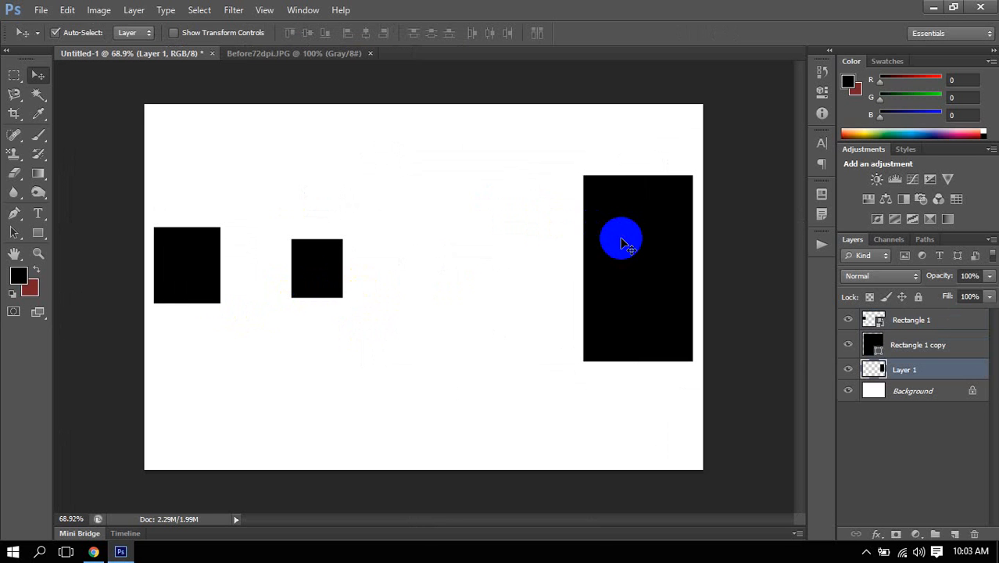
{"action": "key", "text": "ctrl+t"}
{"action": "left_click_drag", "start_coordinate": [694, 171], "coordinate": [453, 254]}
{"action": "double_click", "coordinate": [438, 272]}
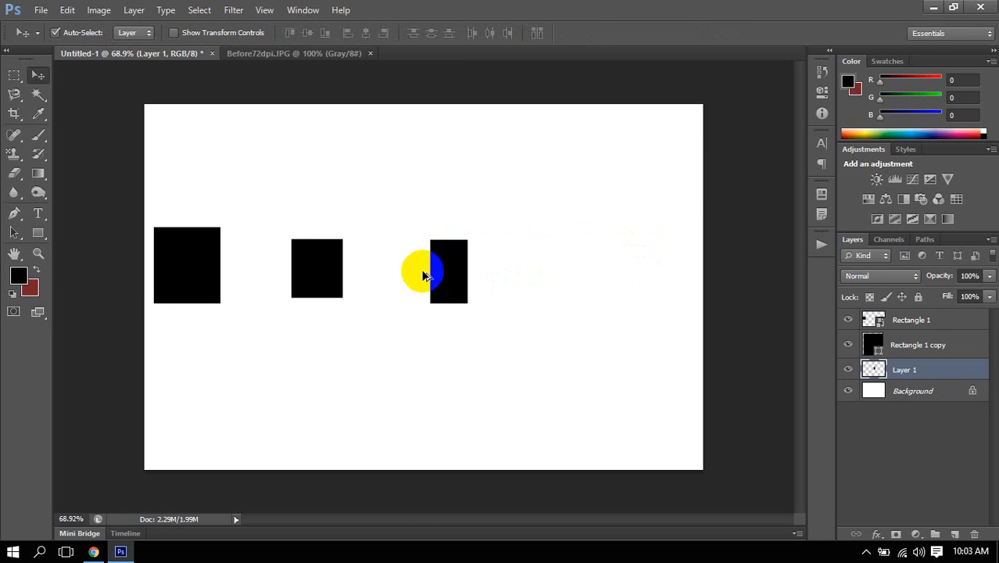
Select all three black rectangles on the canvas and delete them, leaving only the Background layer.
{"action": "scroll", "coordinate": [424, 271], "scroll_direction": "up", "scroll_amount": 5}
{"action": "scroll", "coordinate": [425, 272], "scroll_direction": "down", "scroll_amount": 4}
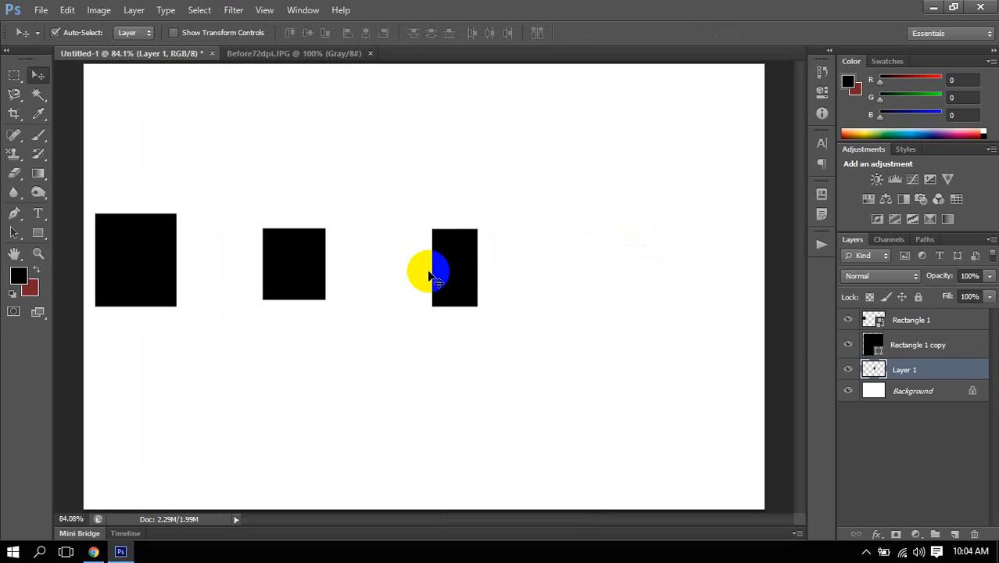
{"action": "left_click_drag", "start_coordinate": [100, 171], "coordinate": [663, 330]}
{"action": "key", "text": "Delete"}
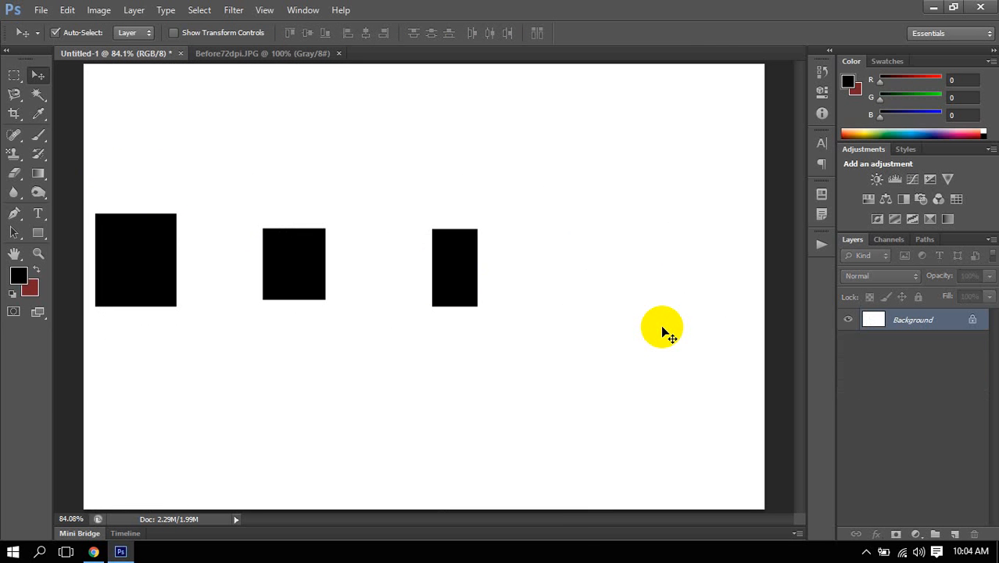
{"action": "left_click", "coordinate": [41, 9]}
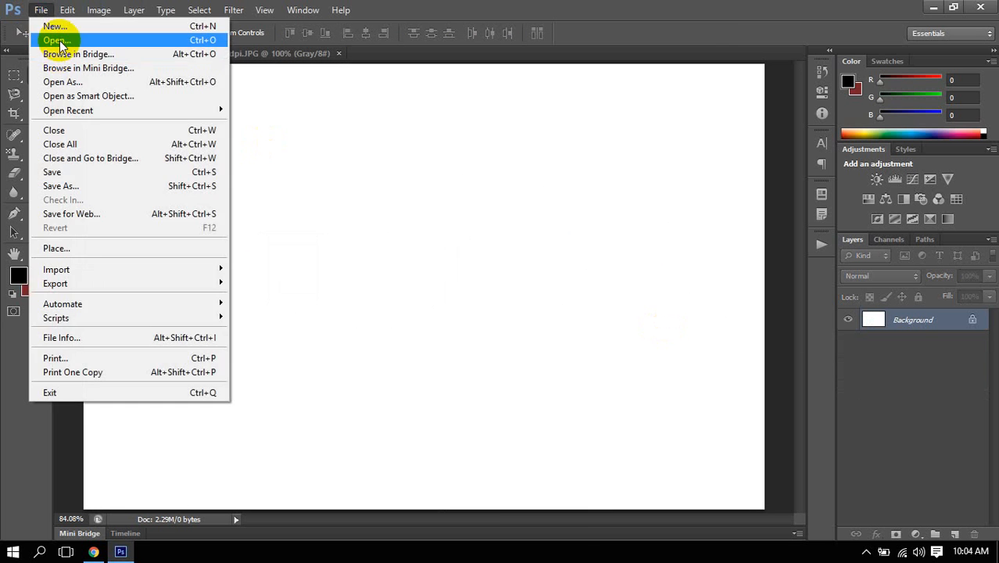
{"action": "left_click", "coordinate": [54, 39]}
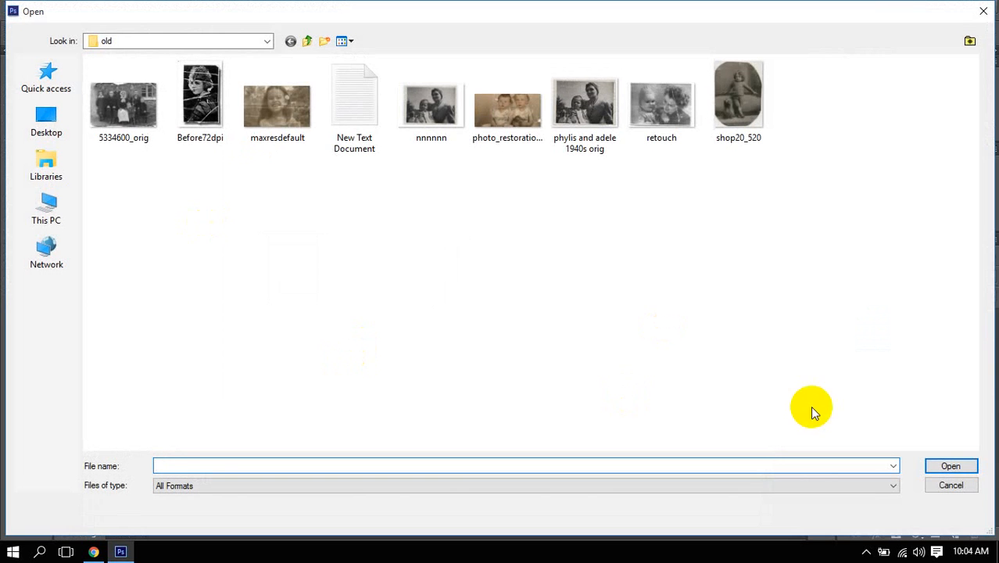
{"action": "left_click", "coordinate": [951, 484]}
Start placing an image into the document and browse to the Wallpapers folder on the Video (D:) drive.
{"action": "left_click", "coordinate": [39, 10]}
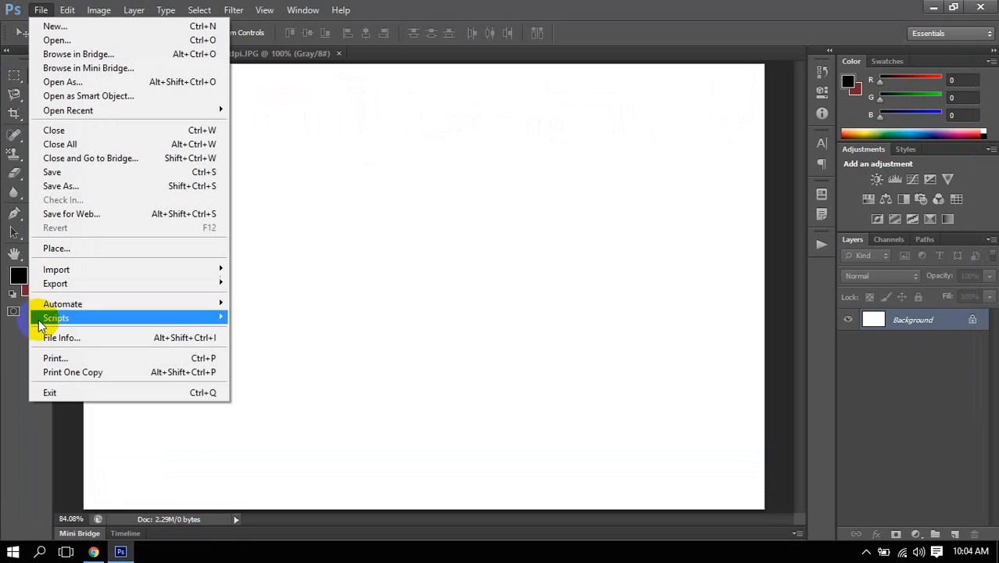
{"action": "left_click", "coordinate": [63, 248]}
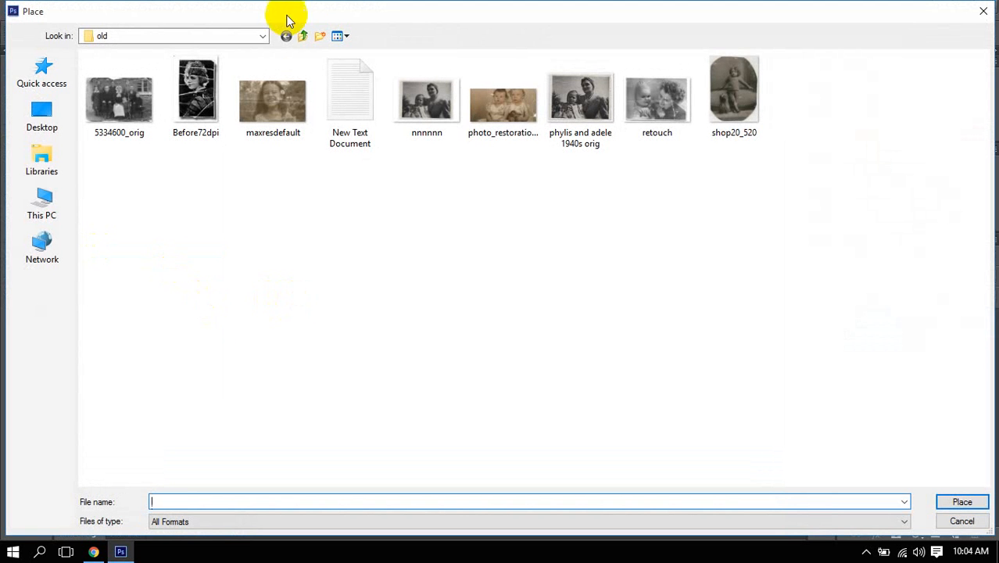
{"action": "left_click", "coordinate": [44, 217]}
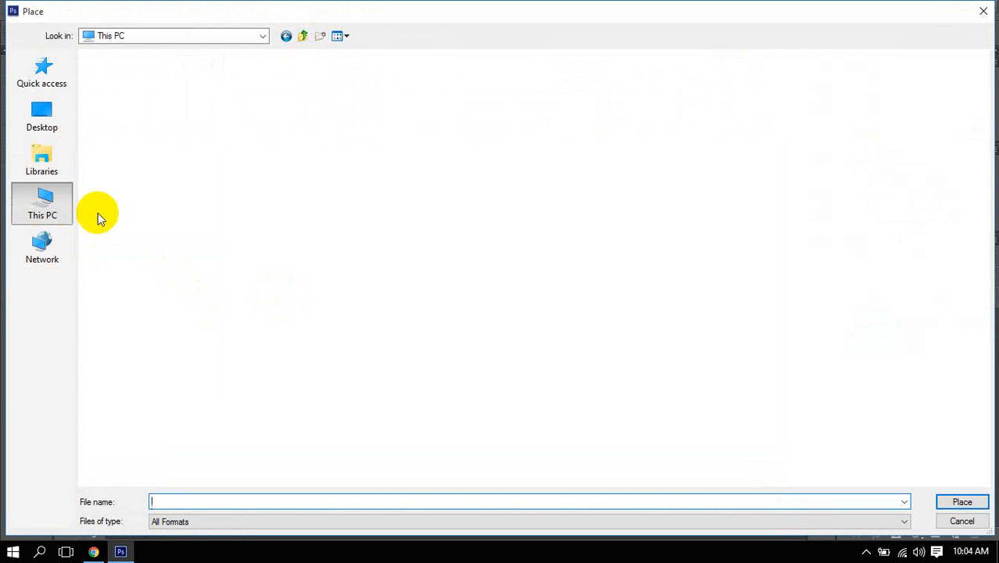
{"action": "double_click", "coordinate": [324, 172]}
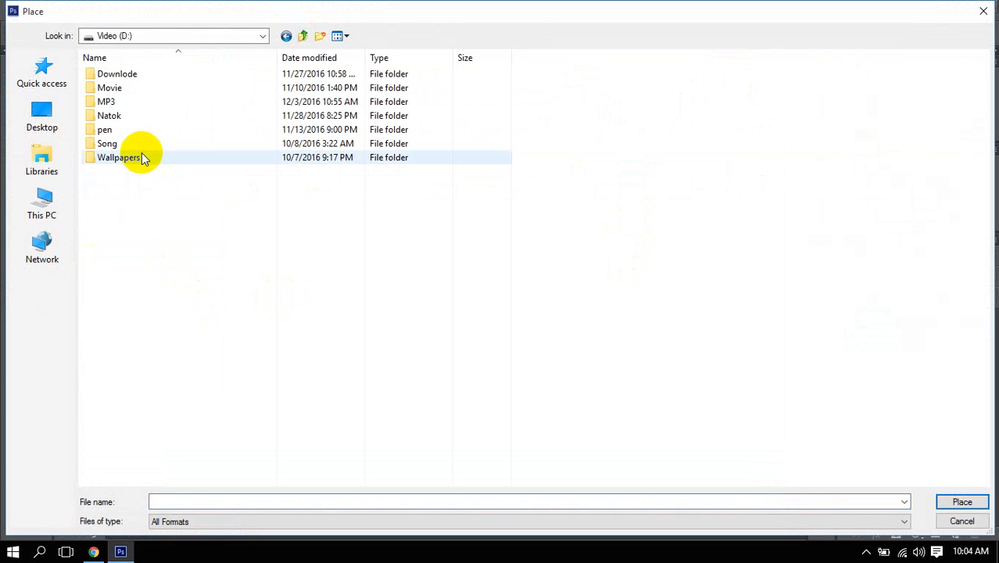
{"action": "double_click", "coordinate": [141, 154]}
Place image 0004952 from the Wallpapers folder near the canvas's left edge, at about X 153 px, Y 351 px.
{"action": "left_click", "coordinate": [273, 313]}
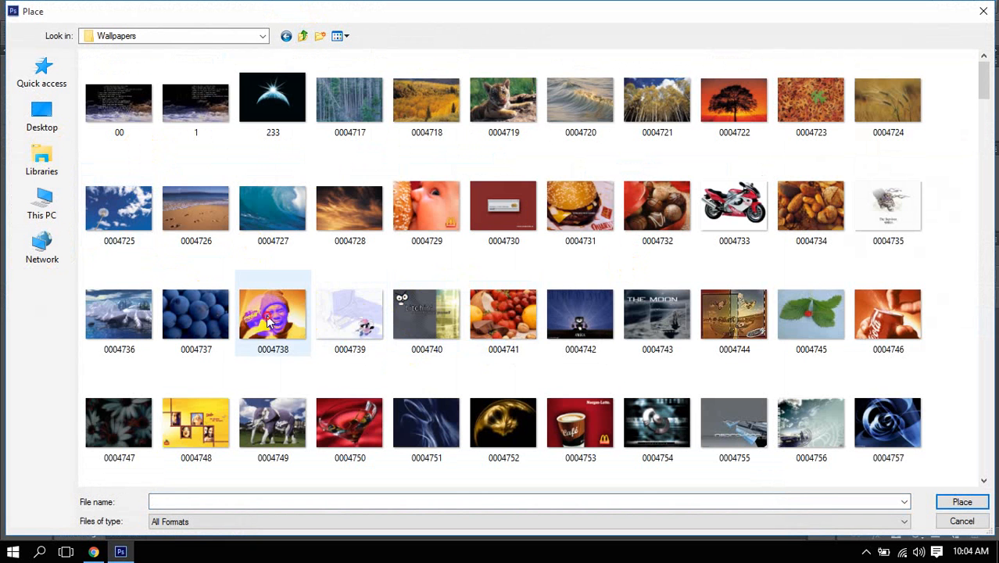
{"action": "scroll", "coordinate": [267, 319], "scroll_direction": "down", "scroll_amount": 3}
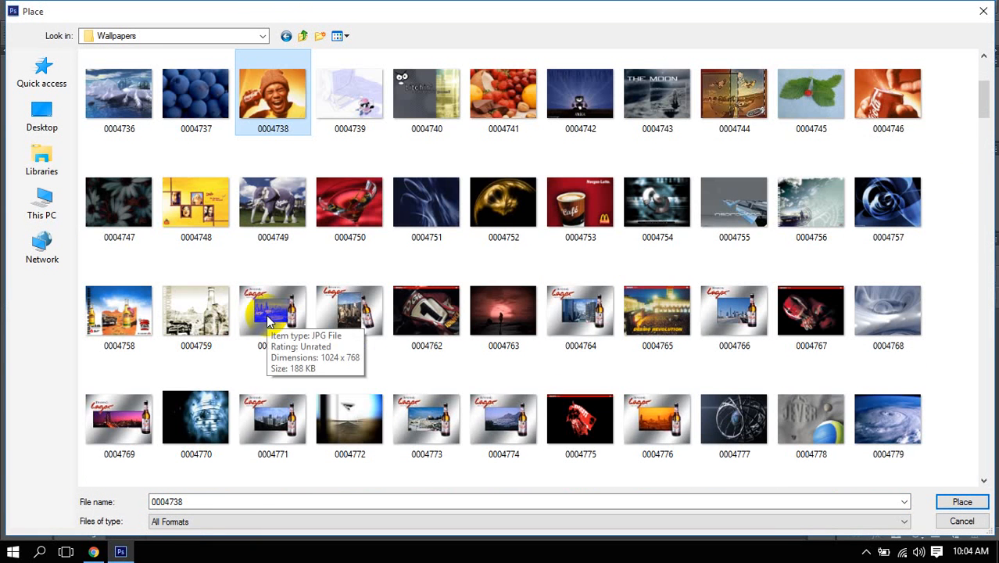
{"action": "scroll", "coordinate": [268, 321], "scroll_direction": "down", "scroll_amount": 5}
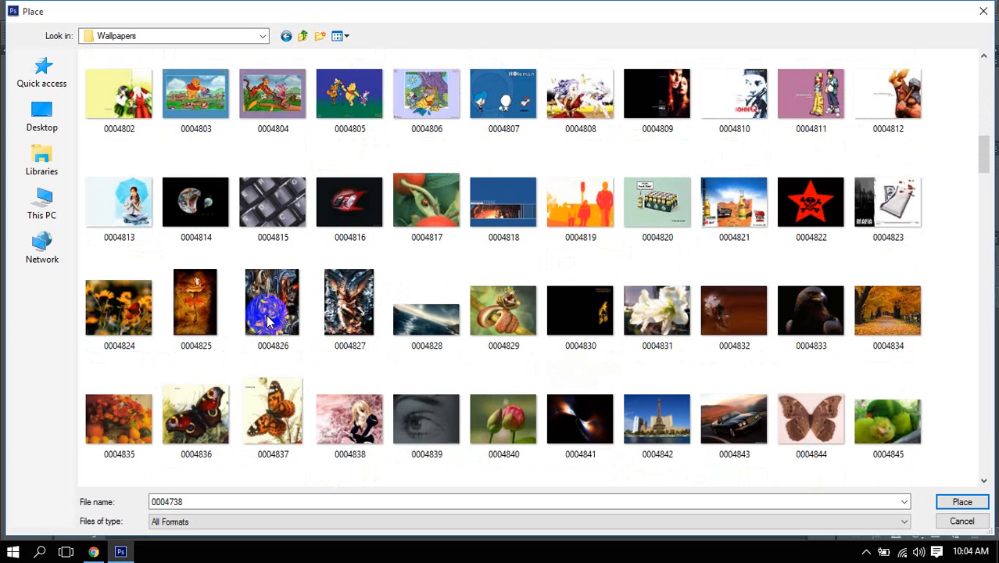
{"action": "scroll", "coordinate": [267, 321], "scroll_direction": "down", "scroll_amount": 4}
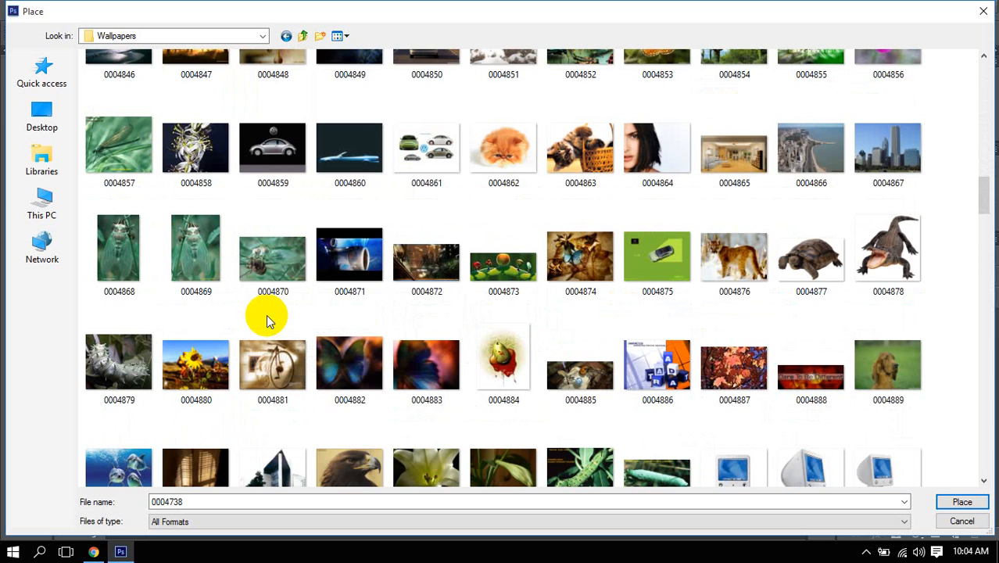
{"action": "scroll", "coordinate": [266, 314], "scroll_direction": "down", "scroll_amount": 2}
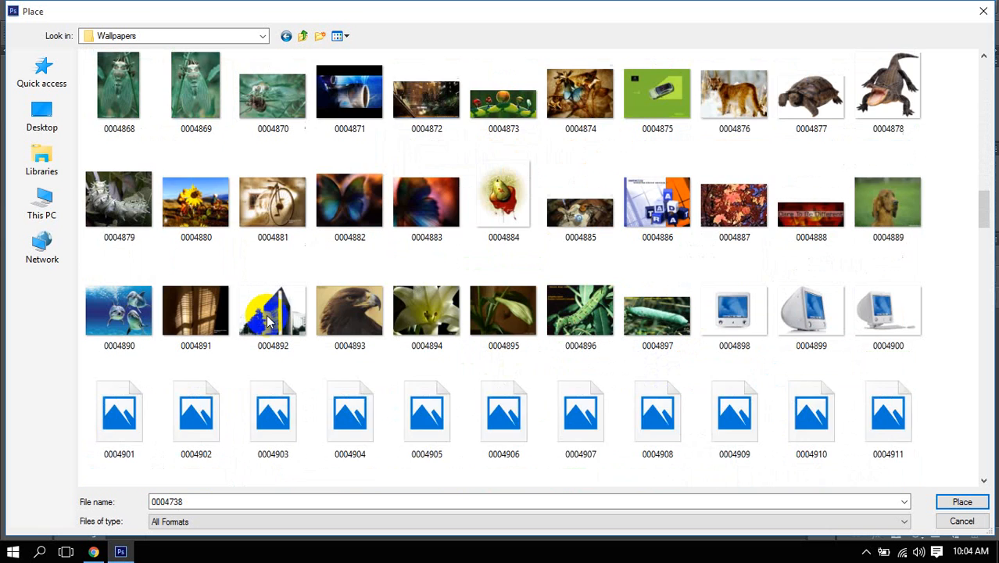
{"action": "scroll", "coordinate": [266, 314], "scroll_direction": "down", "scroll_amount": 1}
{"action": "scroll", "coordinate": [266, 314], "scroll_direction": "down", "scroll_amount": 3}
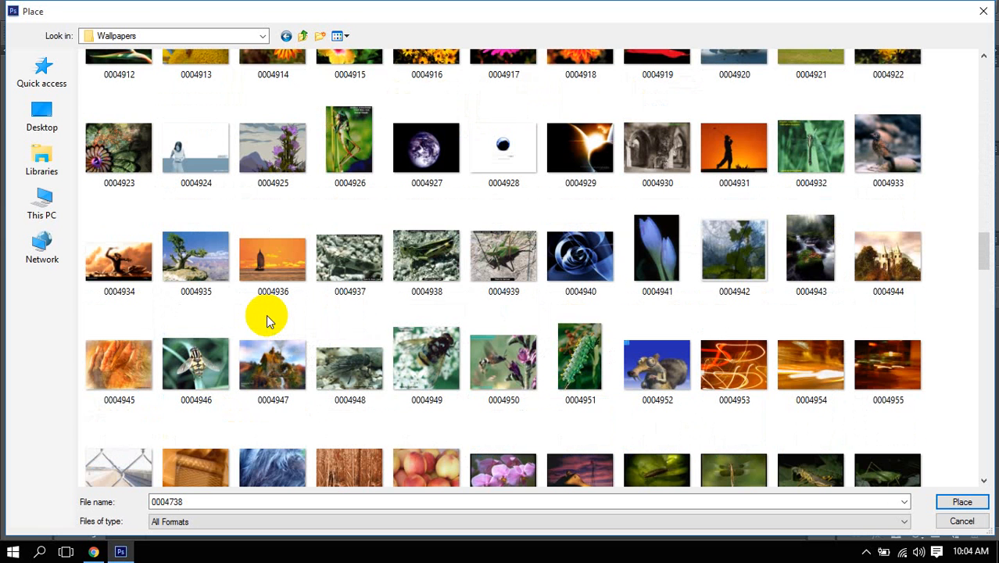
{"action": "scroll", "coordinate": [265, 314], "scroll_direction": "down", "scroll_amount": 2}
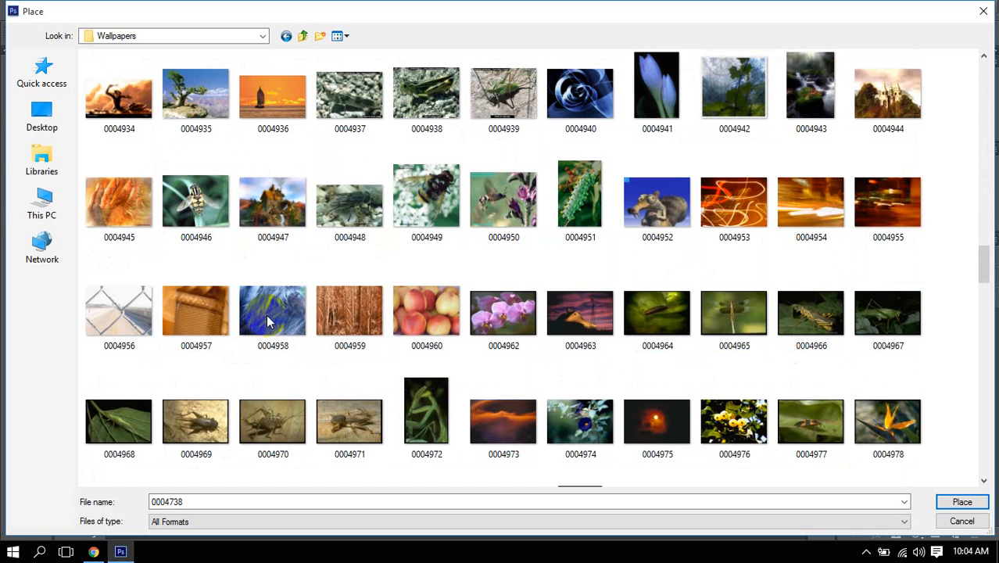
{"action": "double_click", "coordinate": [647, 222]}
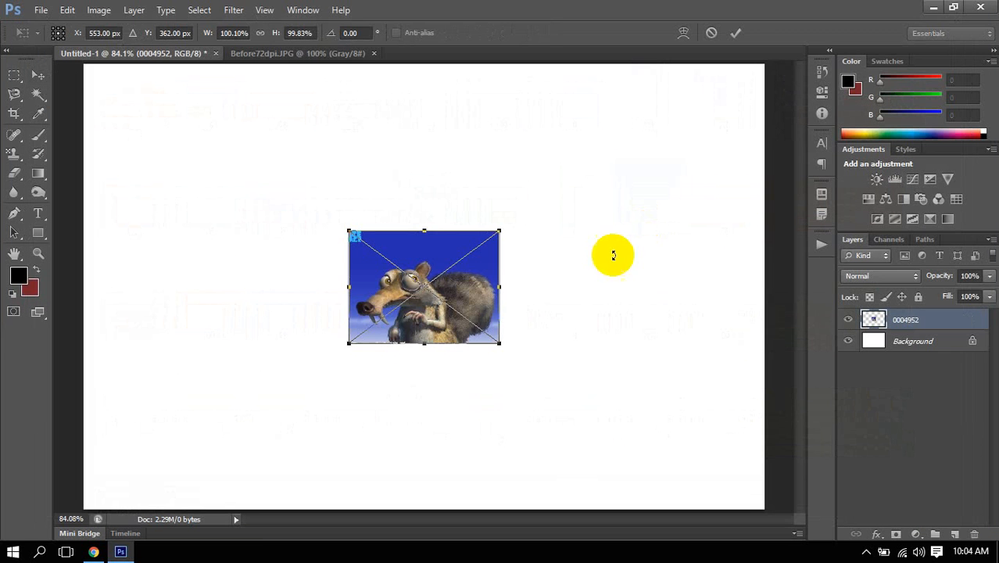
{"action": "left_click_drag", "start_coordinate": [480, 287], "coordinate": [231, 280]}
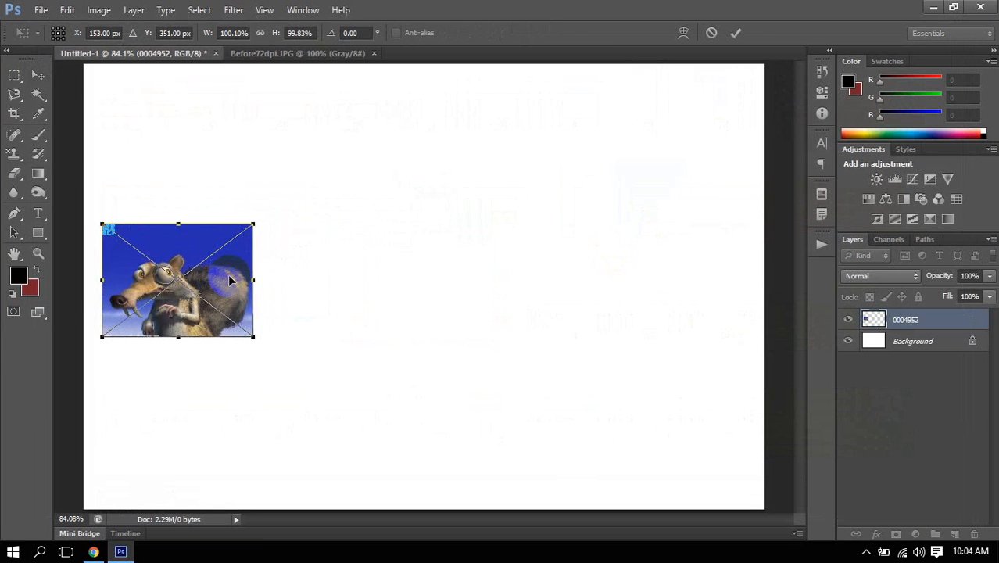
{"action": "key", "text": "Return"}
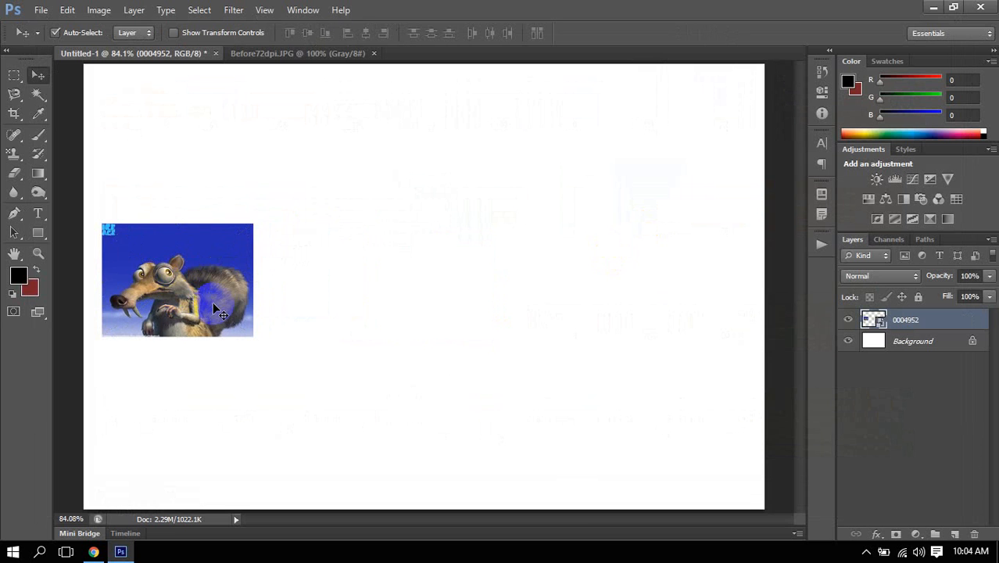
Examine the placed squirrel image's edges and detail up close.
{"action": "scroll", "coordinate": [218, 305], "scroll_direction": "up", "scroll_amount": 5}
{"action": "scroll", "coordinate": [218, 305], "scroll_direction": "down", "scroll_amount": 4}
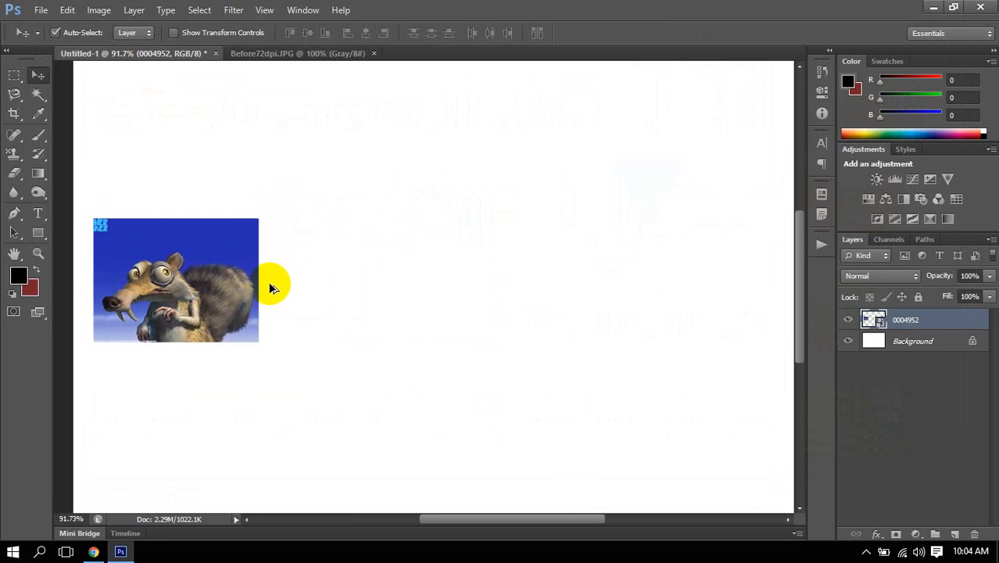
{"action": "scroll", "coordinate": [267, 283], "scroll_direction": "up", "scroll_amount": 6}
{"action": "scroll", "coordinate": [261, 287], "scroll_direction": "up", "scroll_amount": 5}
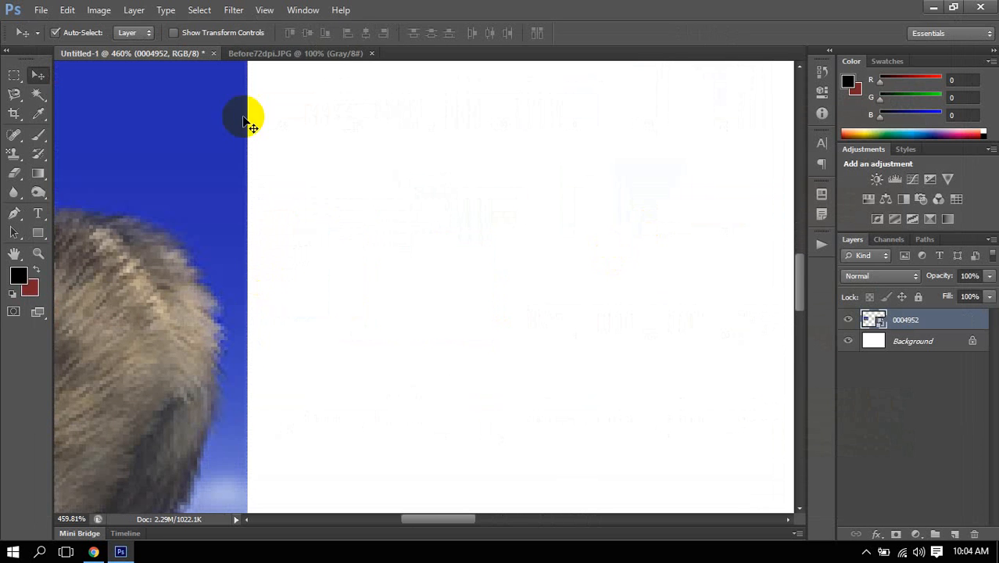
{"action": "scroll", "coordinate": [139, 273], "scroll_direction": "down", "scroll_amount": 3}
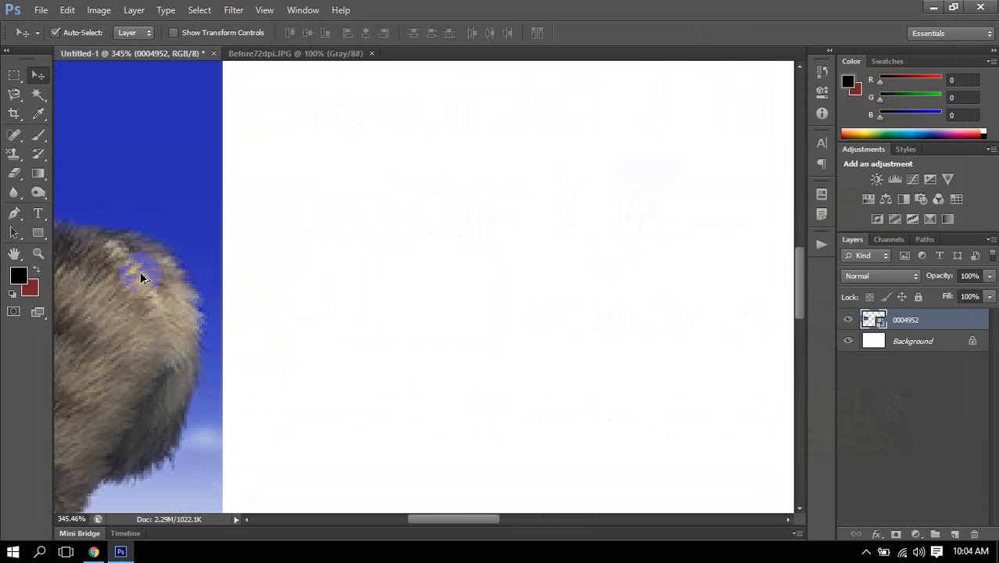
{"action": "left_click_drag", "start_coordinate": [94, 268], "coordinate": [493, 255]}
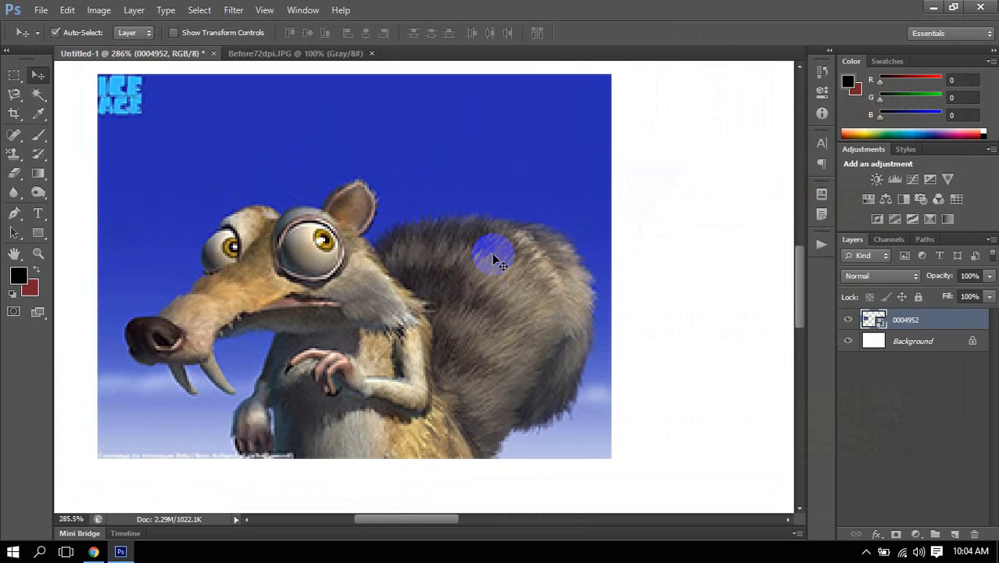
Duplicate the 0004952 smart object layer and select the original layer beneath the copy.
{"action": "left_click", "coordinate": [903, 320]}
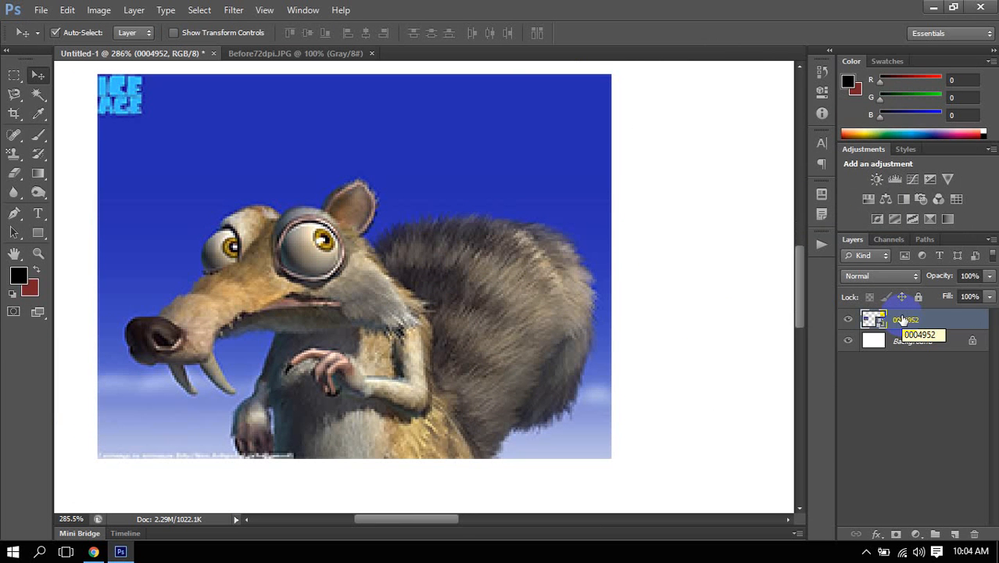
{"action": "right_click", "coordinate": [903, 320]}
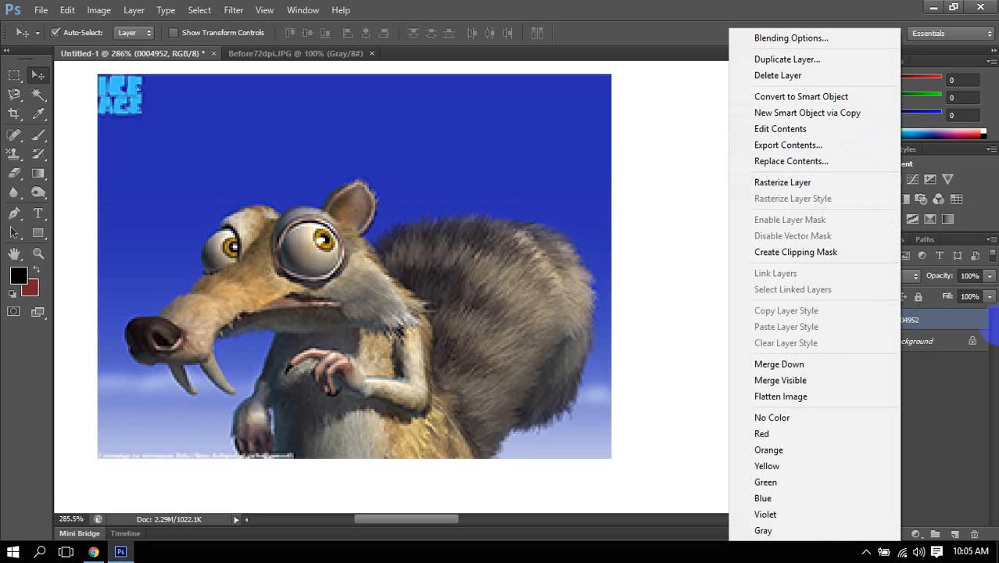
{"action": "left_click", "coordinate": [941, 326]}
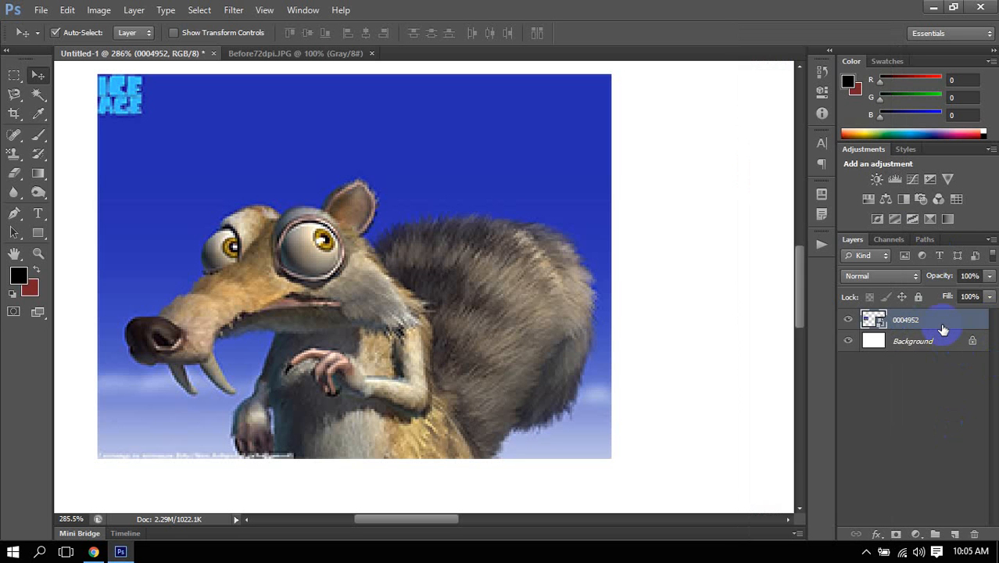
{"action": "key", "text": "ctrl+j"}
{"action": "left_click", "coordinate": [936, 342]}
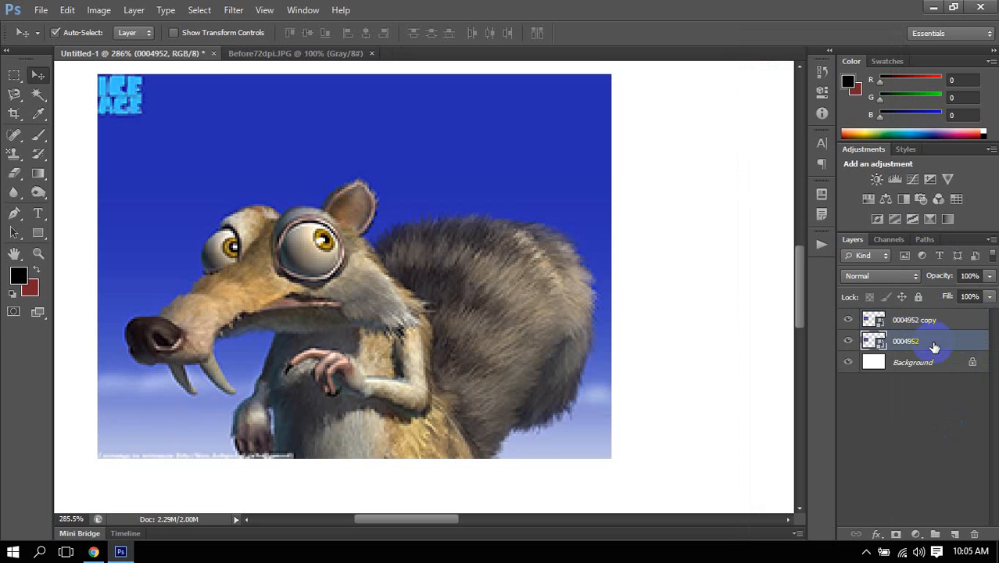
Rasterize the original 0004952 layer and move it about 504 px horizontally away from the smart object copy.
{"action": "right_click", "coordinate": [934, 345]}
{"action": "left_click", "coordinate": [830, 186]}
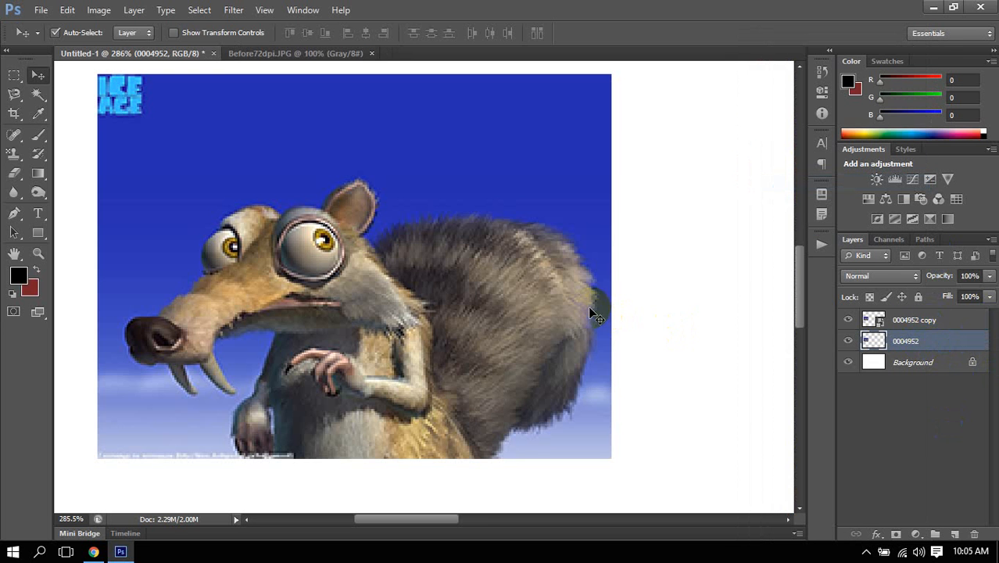
{"action": "scroll", "coordinate": [585, 309], "scroll_direction": "down", "scroll_amount": 4}
{"action": "scroll", "coordinate": [582, 310], "scroll_direction": "down", "scroll_amount": 2}
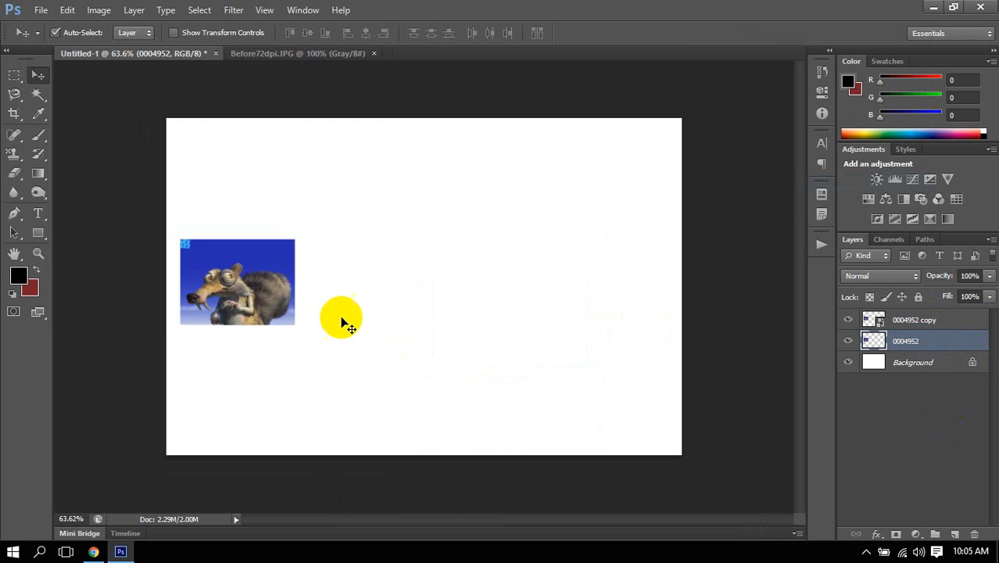
{"action": "key", "text": "ctrl+t"}
{"action": "left_click_drag", "start_coordinate": [272, 309], "coordinate": [506, 305]}
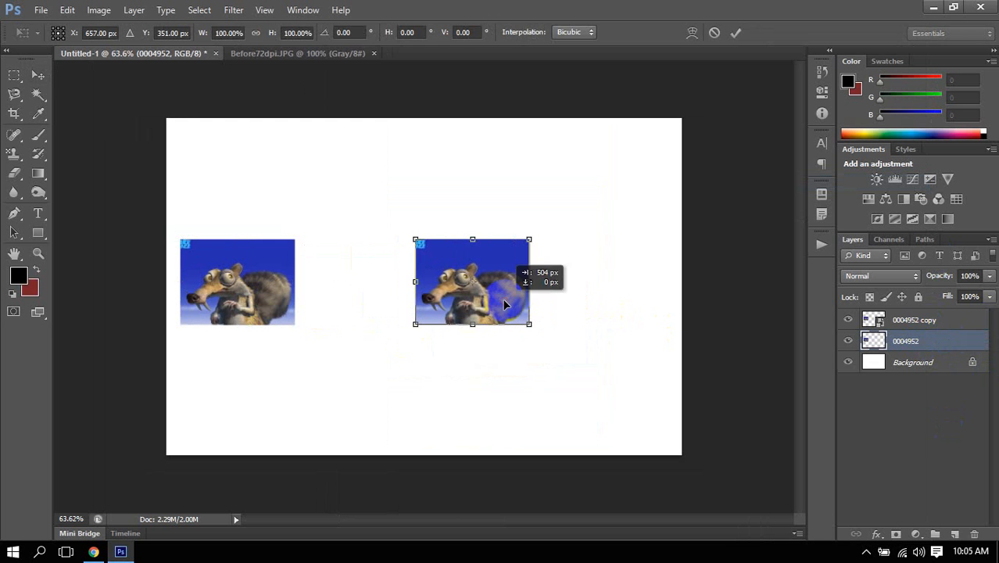
{"action": "key", "text": "Return"}
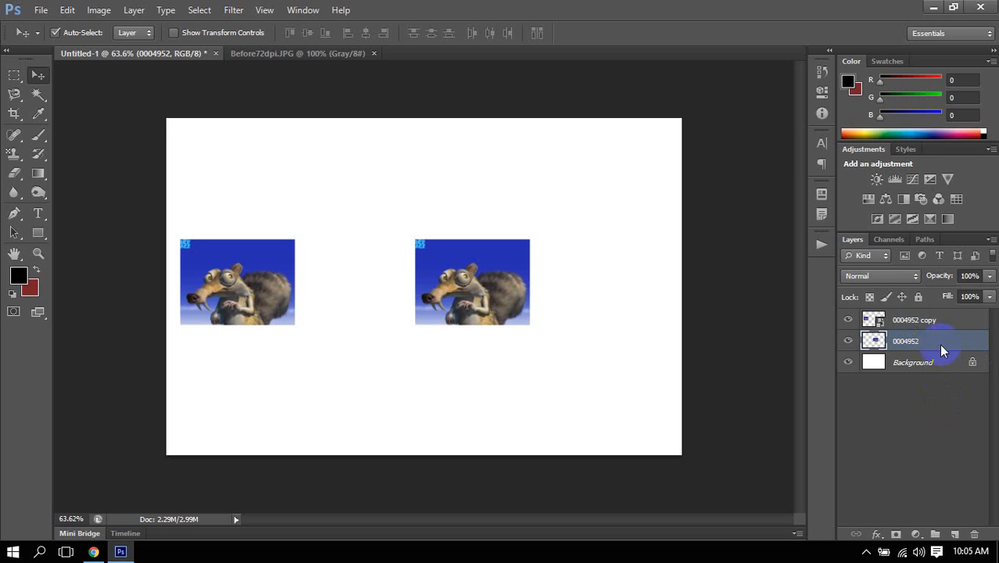
Move the rasterized 0004952 image back toward the smart object copy, to about X 496 px.
{"action": "right_click", "coordinate": [939, 344]}
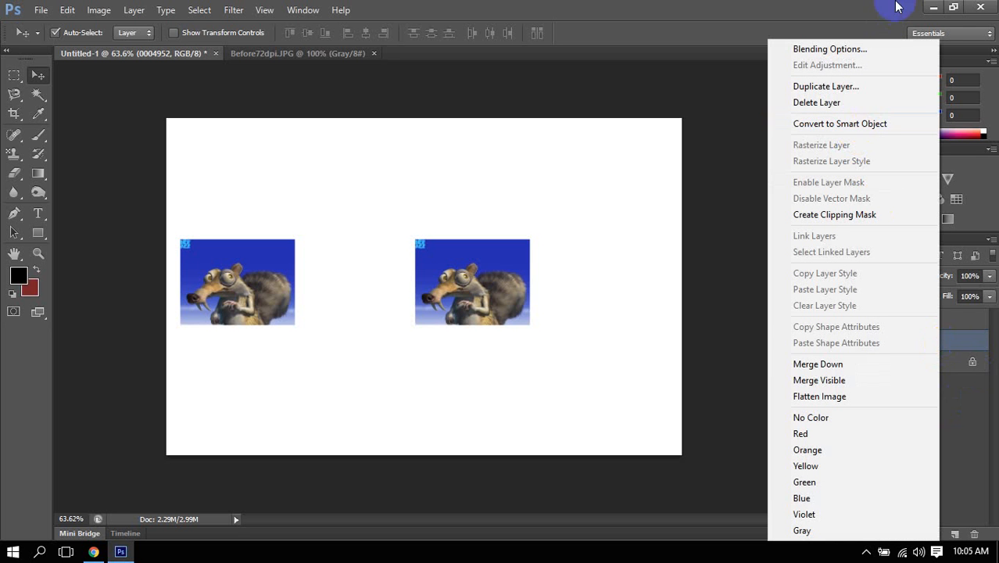
{"action": "left_click", "coordinate": [969, 345]}
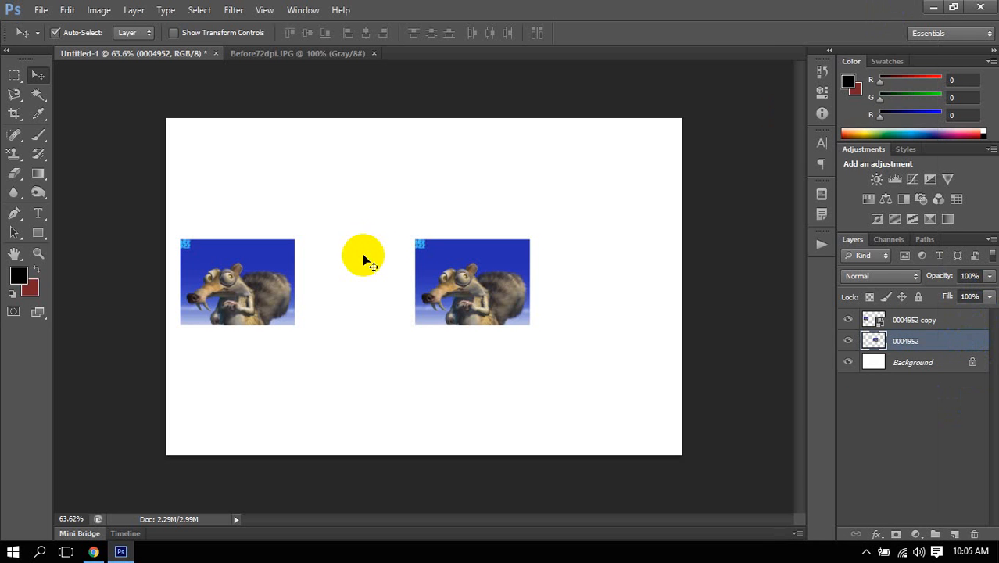
{"action": "left_click_drag", "start_coordinate": [483, 290], "coordinate": [408, 289]}
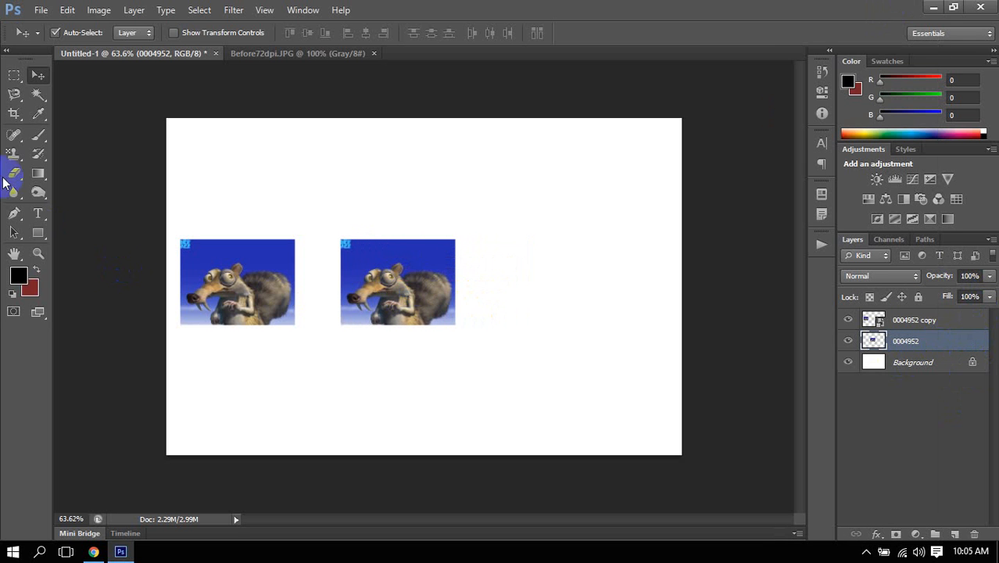
Fill a rectangular selection in the empty area beside the images with black on a new layer, and deselect it.
{"action": "left_click", "coordinate": [14, 75]}
{"action": "left_click_drag", "start_coordinate": [483, 240], "coordinate": [628, 349]}
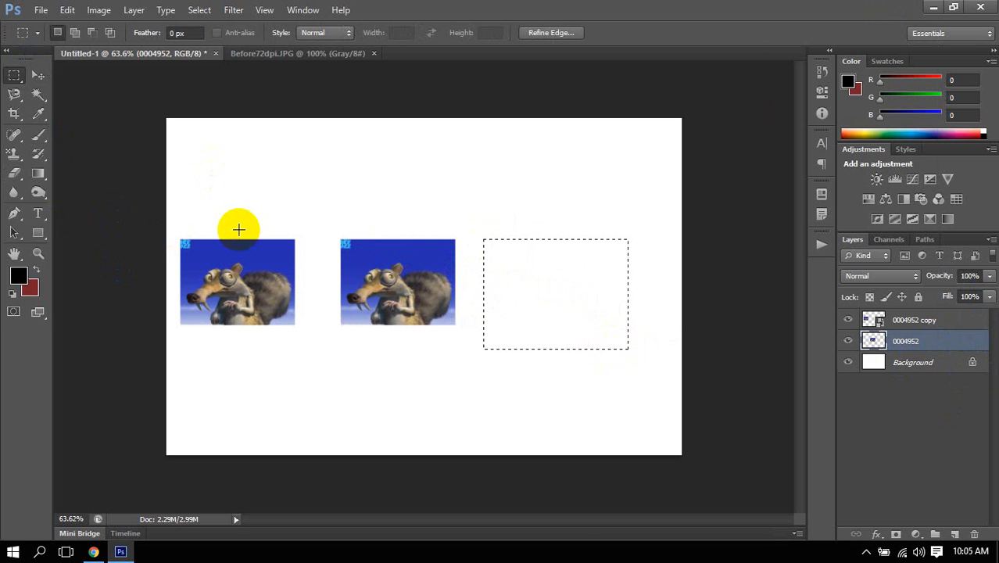
{"action": "key", "text": "alt"}
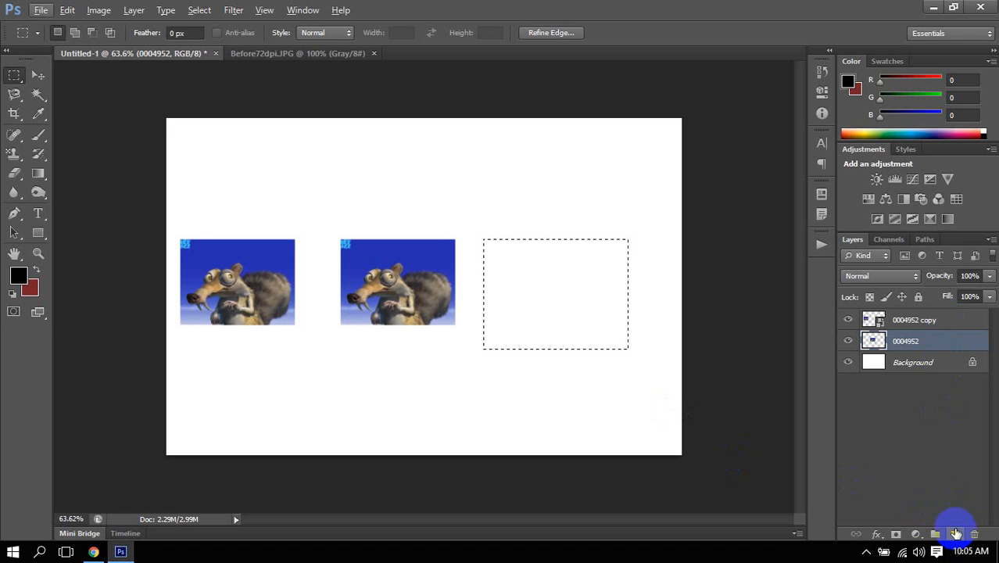
{"action": "left_click", "coordinate": [956, 538]}
{"action": "key", "text": "alt+BackSpace"}
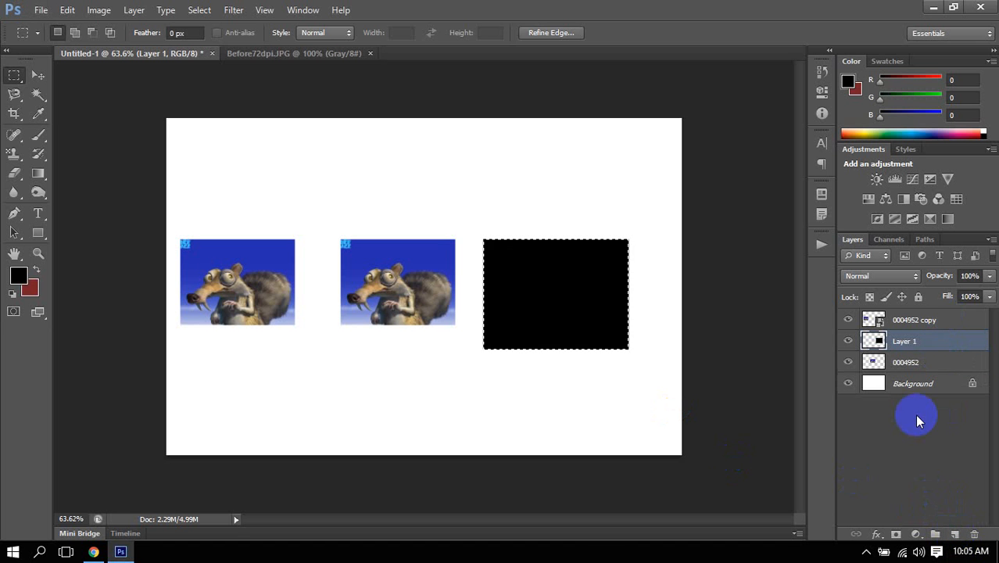
{"action": "key", "text": "ctrl+d"}
Scale the 0004952 copy smart object down proportionally to about 36% around its centre.
{"action": "left_click", "coordinate": [37, 75]}
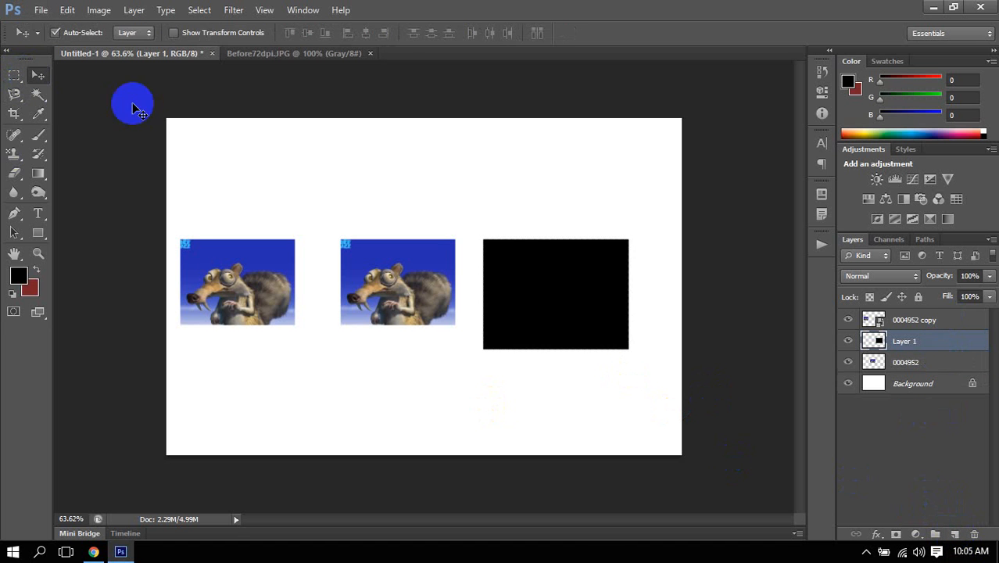
{"action": "scroll", "coordinate": [441, 311], "scroll_direction": "up", "scroll_amount": 3}
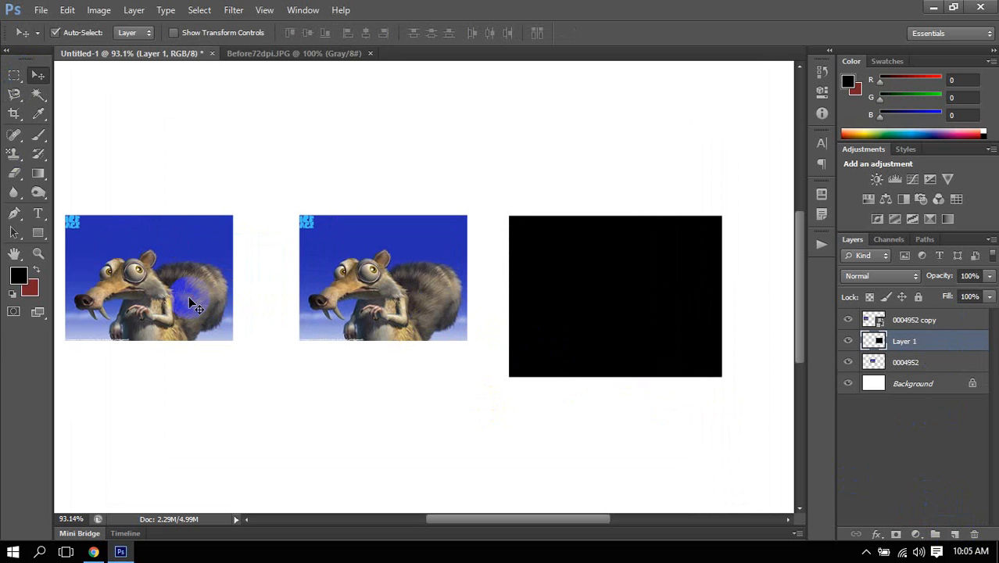
{"action": "left_click", "coordinate": [190, 302]}
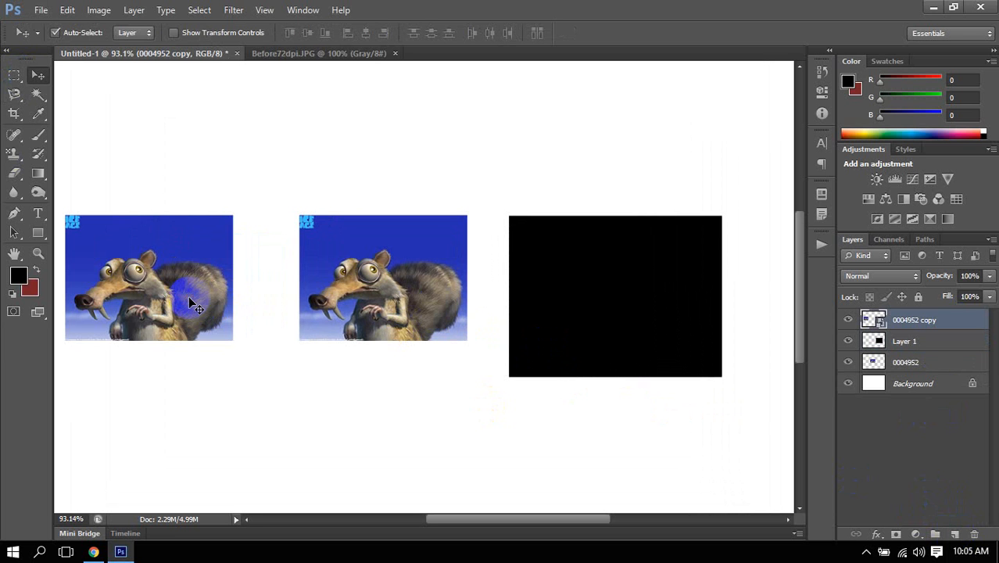
{"action": "scroll", "coordinate": [190, 303], "scroll_direction": "down", "scroll_amount": 1}
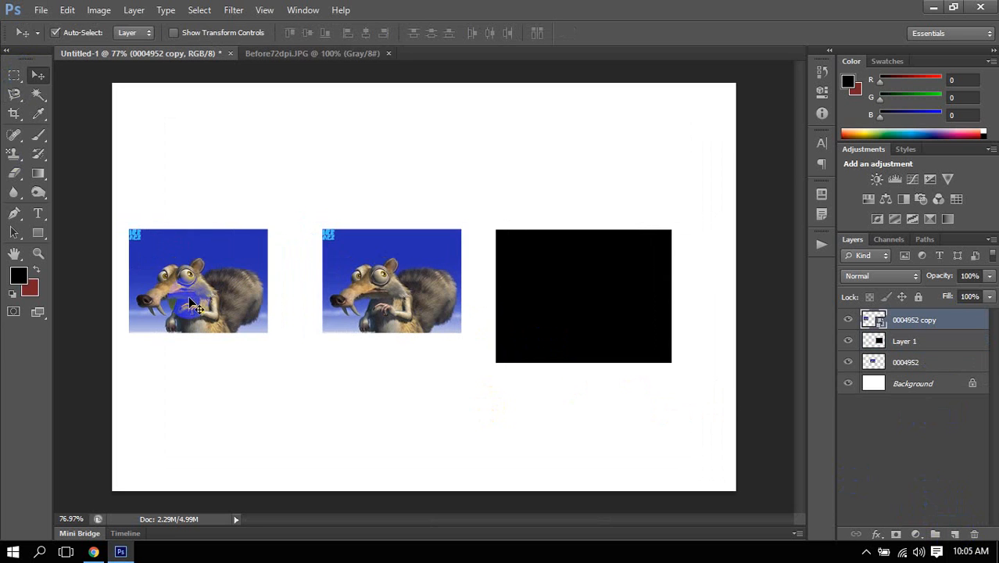
{"action": "key", "text": "ctrl+t"}
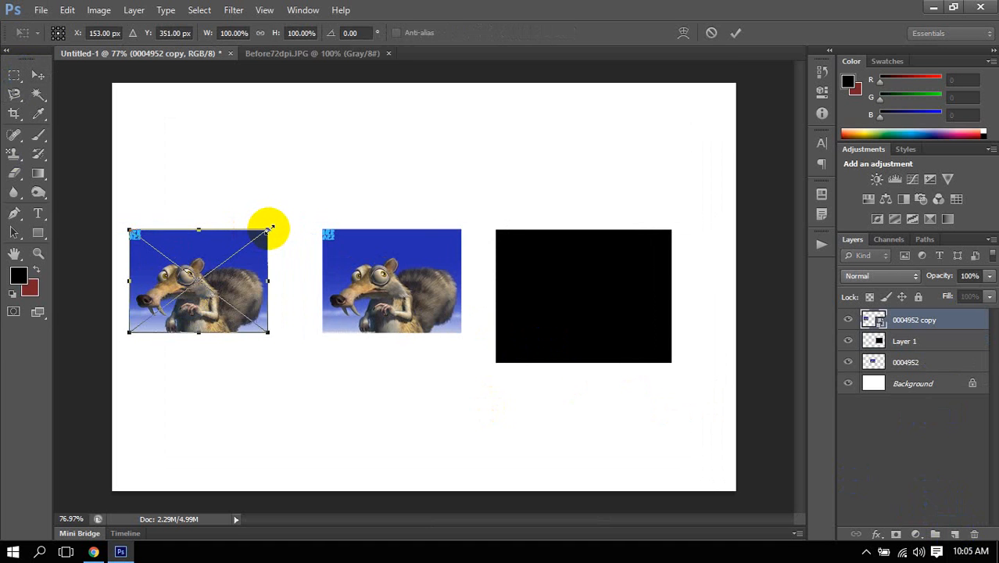
{"action": "left_click_drag", "start_coordinate": [267, 227], "coordinate": [222, 280]}
{"action": "key", "text": "Return"}
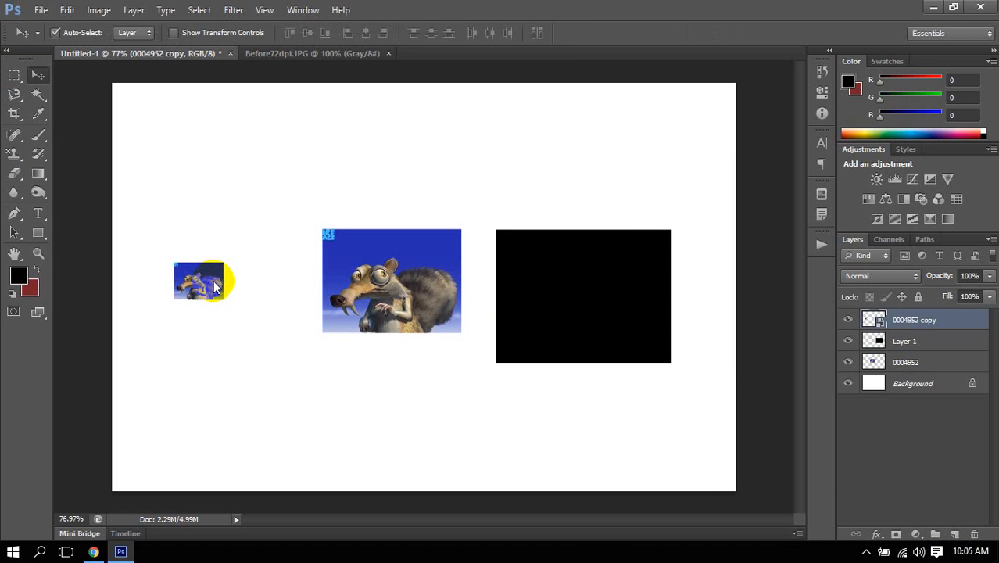
Inspect the shrunken 0004952 copy smart object up close, and scale it back up to about 101%.
{"action": "scroll", "coordinate": [207, 290], "scroll_direction": "up", "scroll_amount": 2}
{"action": "scroll", "coordinate": [200, 283], "scroll_direction": "up", "scroll_amount": 2}
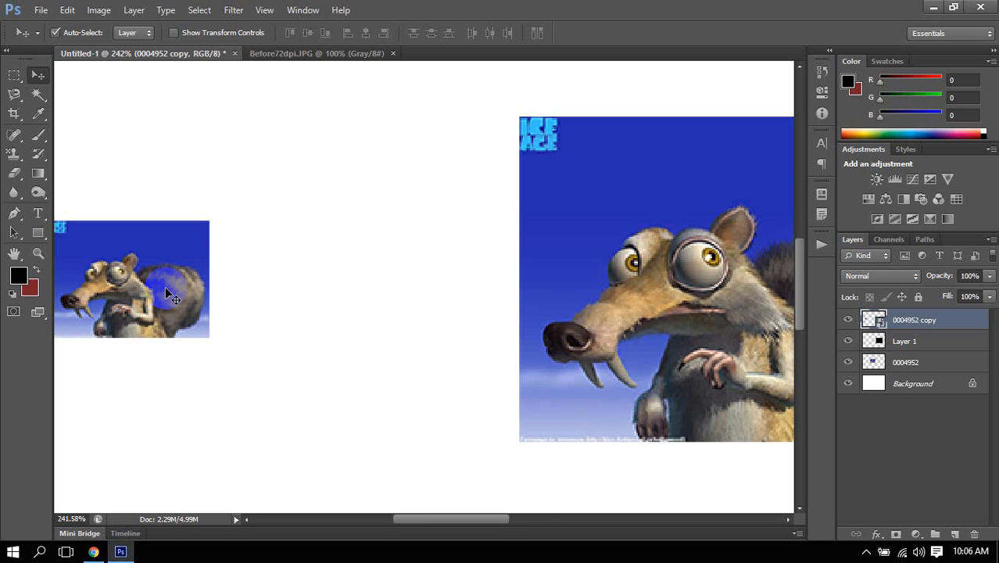
{"action": "scroll", "coordinate": [166, 288], "scroll_direction": "down", "scroll_amount": 5}
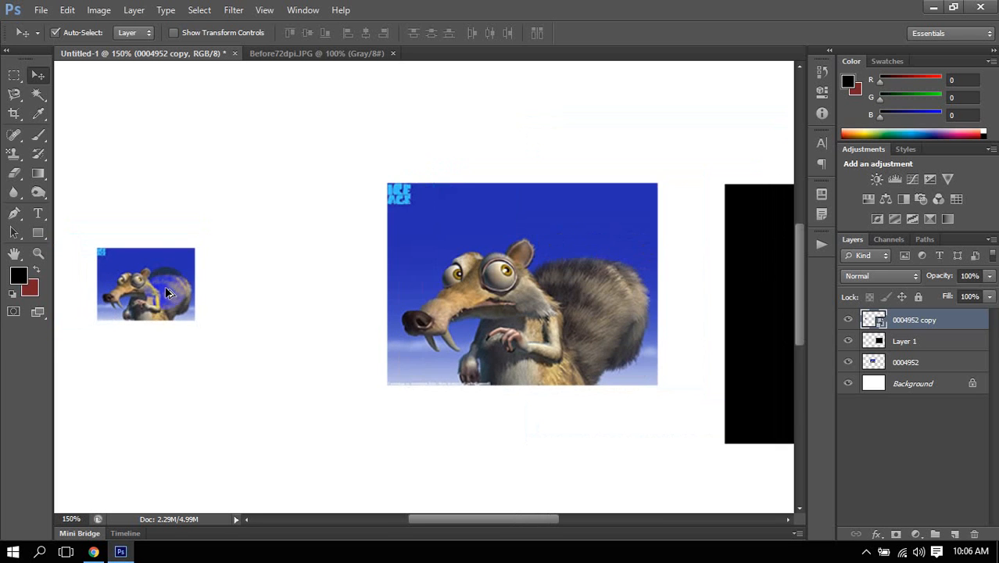
{"action": "scroll", "coordinate": [179, 284], "scroll_direction": "up", "scroll_amount": 7}
{"action": "scroll", "coordinate": [180, 284], "scroll_direction": "down", "scroll_amount": 2}
{"action": "scroll", "coordinate": [180, 289], "scroll_direction": "down", "scroll_amount": 6}
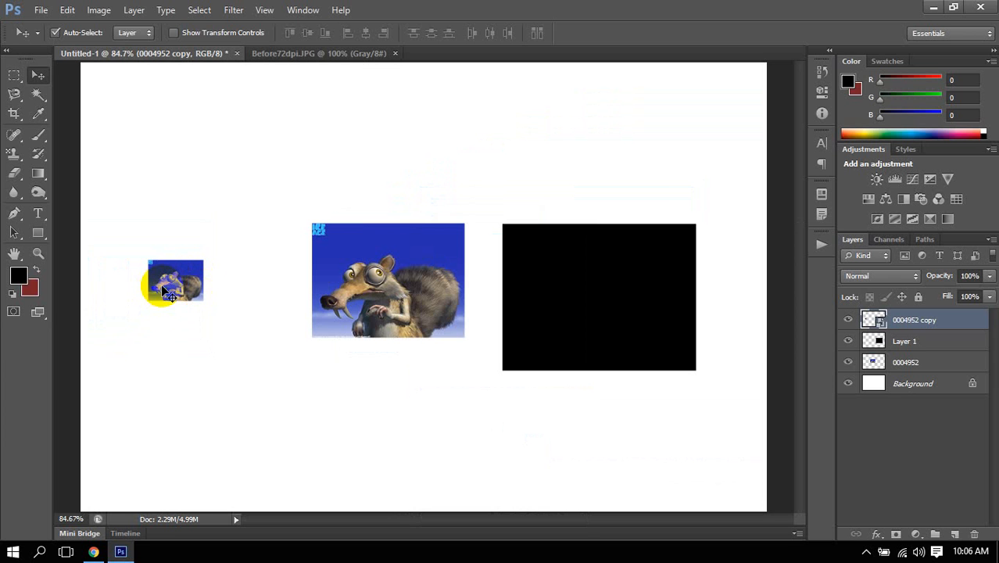
{"action": "key", "text": "ctrl+t"}
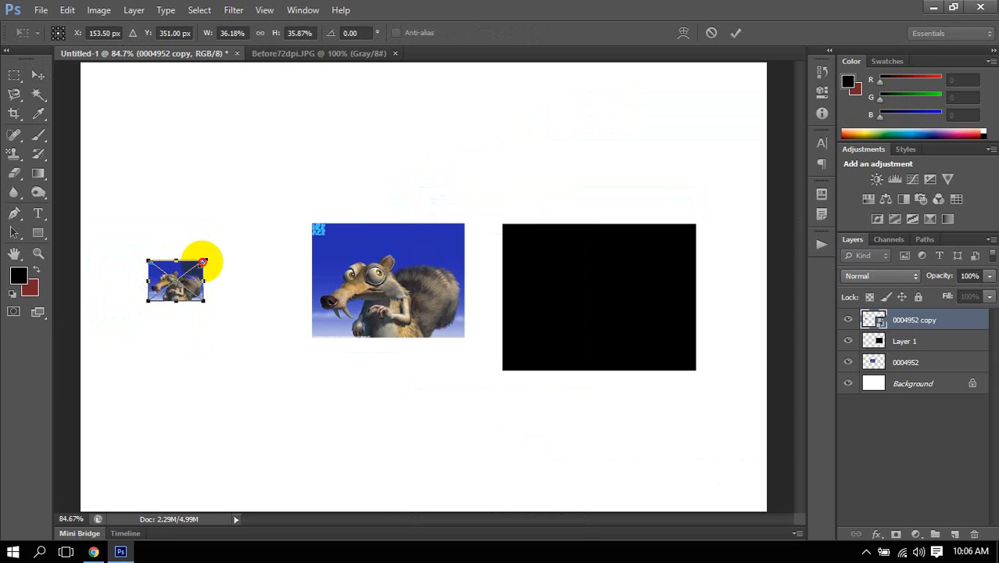
{"action": "left_click_drag", "start_coordinate": [202, 260], "coordinate": [255, 233]}
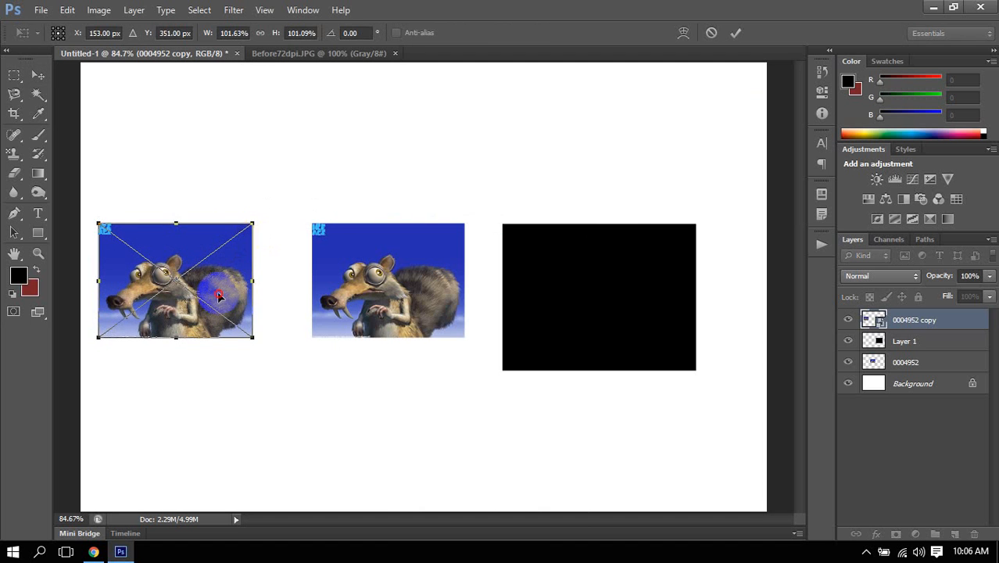
{"action": "key", "text": "Return"}
Check the enlarged smart object's detail, and scale the rasterized 0004952 image down to about 36%.
{"action": "scroll", "coordinate": [107, 295], "scroll_direction": "up", "scroll_amount": 15}
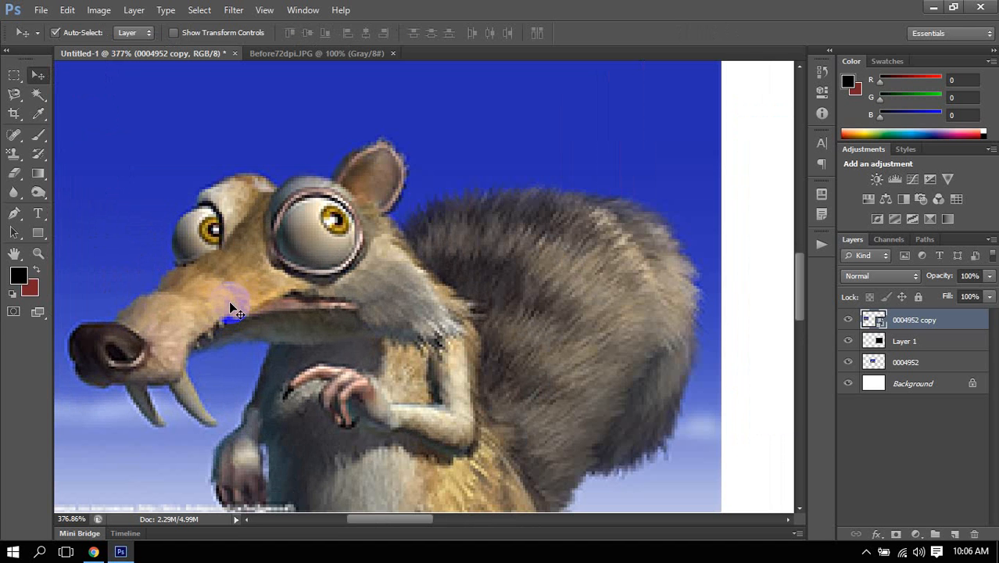
{"action": "scroll", "coordinate": [229, 302], "scroll_direction": "down", "scroll_amount": 12}
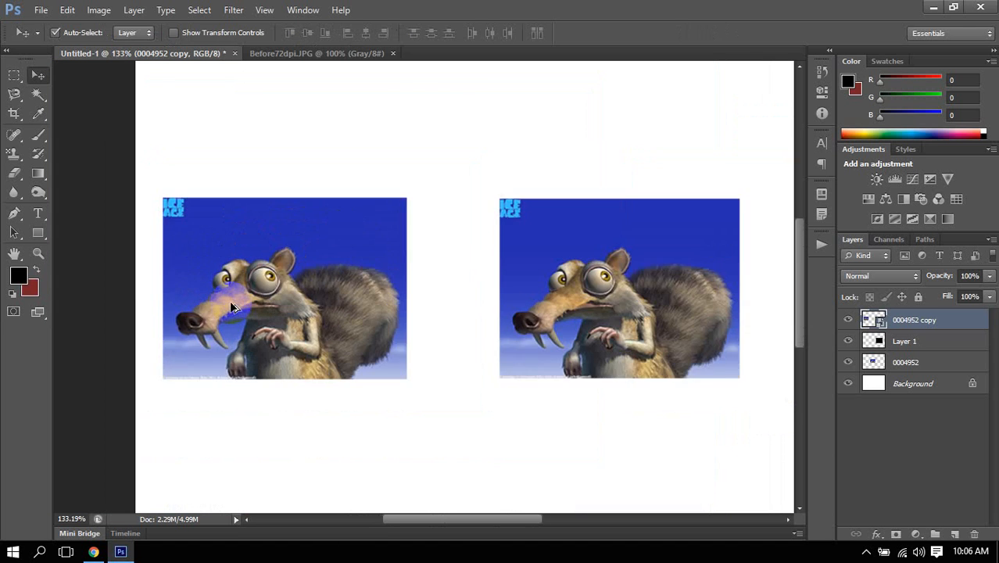
{"action": "left_click", "coordinate": [501, 293]}
{"action": "key", "text": "ctrl+t"}
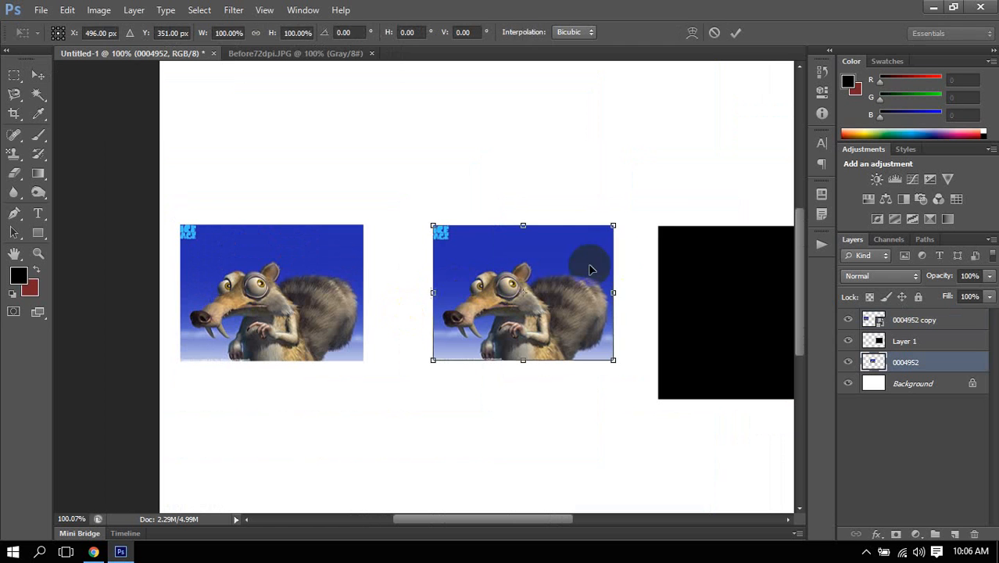
{"action": "left_click_drag", "start_coordinate": [616, 224], "coordinate": [555, 266]}
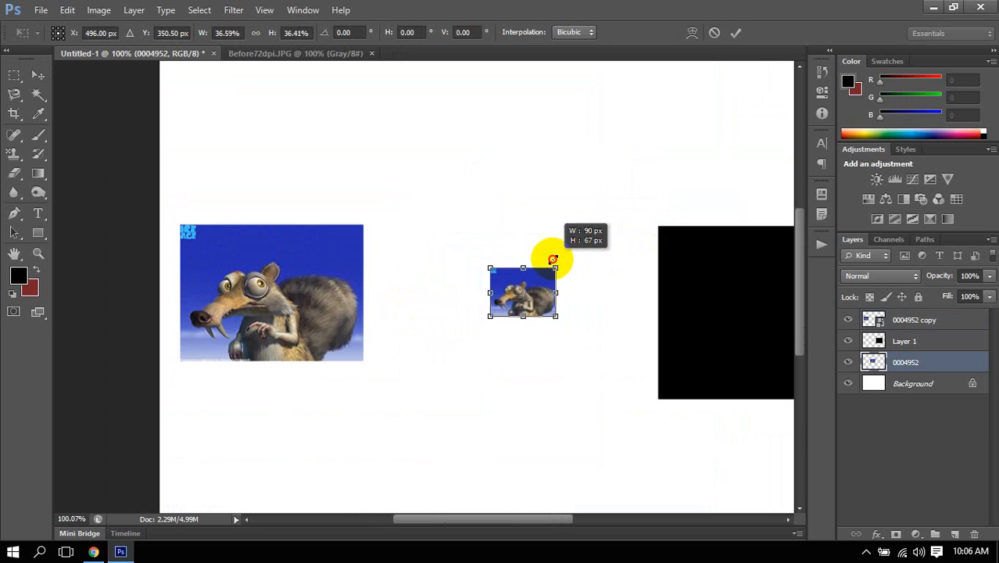
{"action": "key", "text": "Return"}
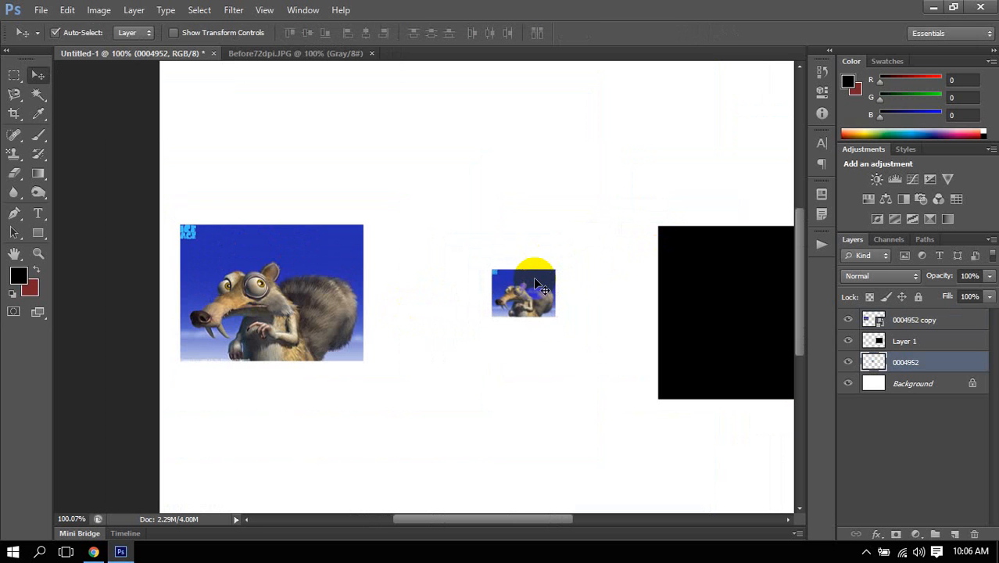
Enlarge the rasterized 0004952 image around its centre until it is slightly larger than the smart object copy.
{"action": "key", "text": "ctrl+t"}
{"action": "left_click_drag", "start_coordinate": [560, 267], "coordinate": [621, 220]}
{"action": "double_click", "coordinate": [594, 270]}
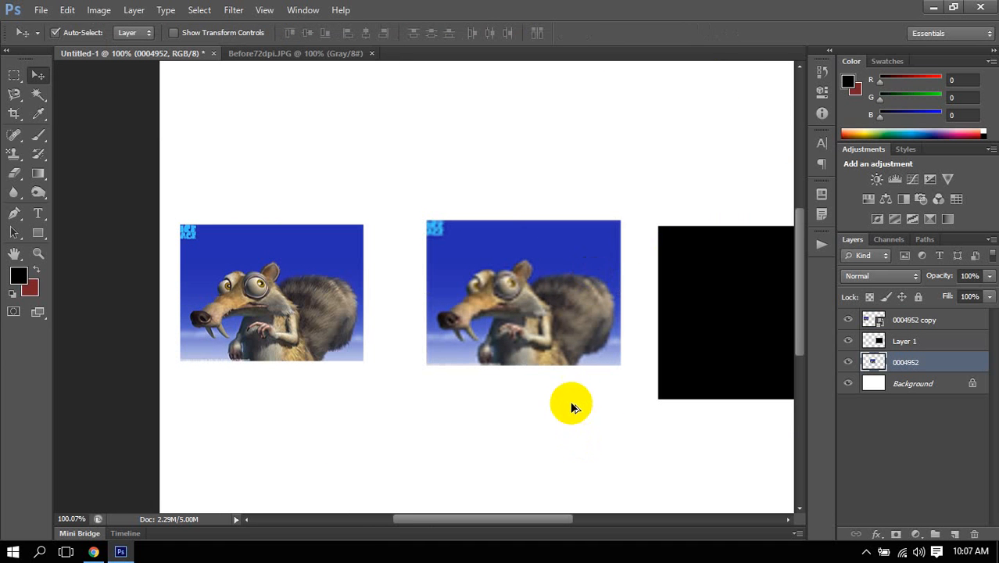
Compare the sharpness of the two squirrel images, and move the rasterized one closer beside the smart object.
{"action": "scroll", "coordinate": [545, 354], "scroll_direction": "up", "scroll_amount": 3}
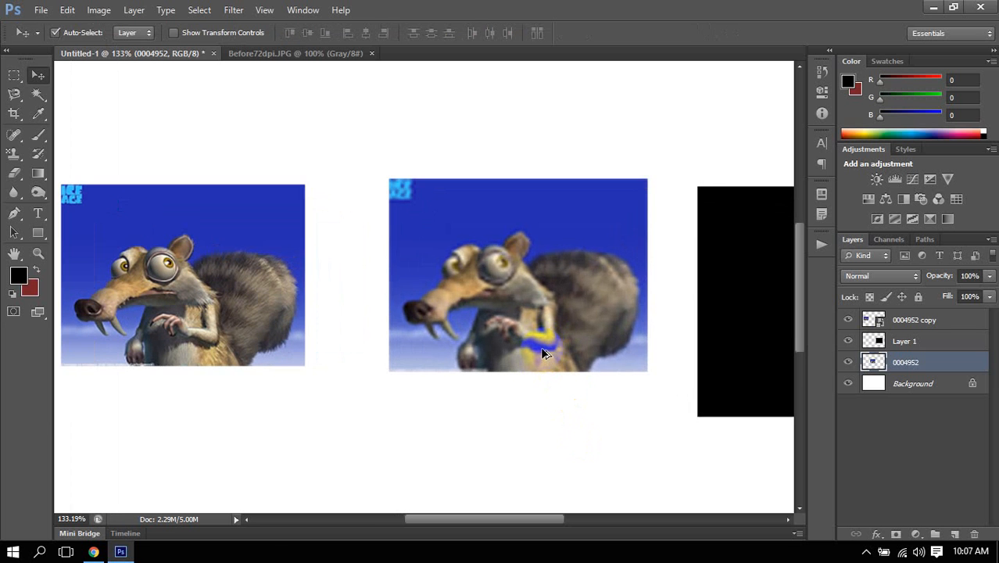
{"action": "scroll", "coordinate": [545, 354], "scroll_direction": "up", "scroll_amount": 1}
{"action": "scroll", "coordinate": [545, 354], "scroll_direction": "down", "scroll_amount": 2}
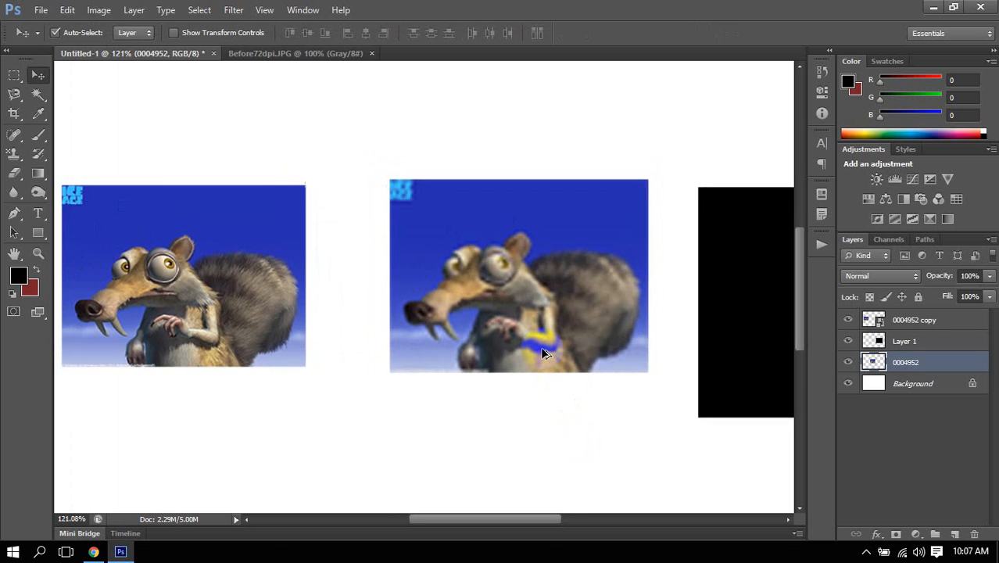
{"action": "left_click_drag", "start_coordinate": [525, 308], "coordinate": [485, 316]}
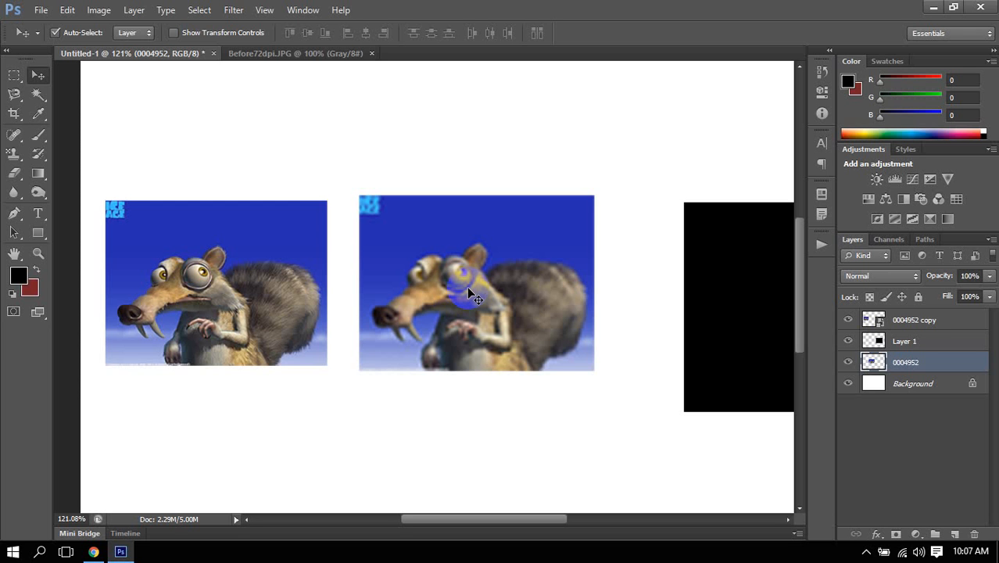
Open the contents of the 0004952 copy smart object for editing in its own document.
{"action": "left_click", "coordinate": [946, 329]}
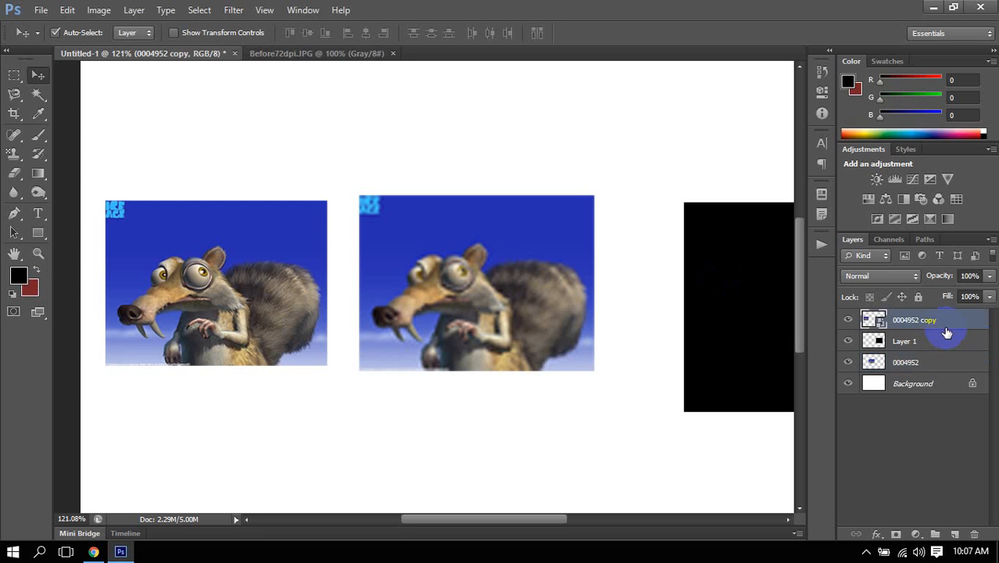
{"action": "left_click_drag", "start_coordinate": [708, 374], "coordinate": [422, 301]}
{"action": "scroll", "coordinate": [423, 301], "scroll_direction": "down", "scroll_amount": 4}
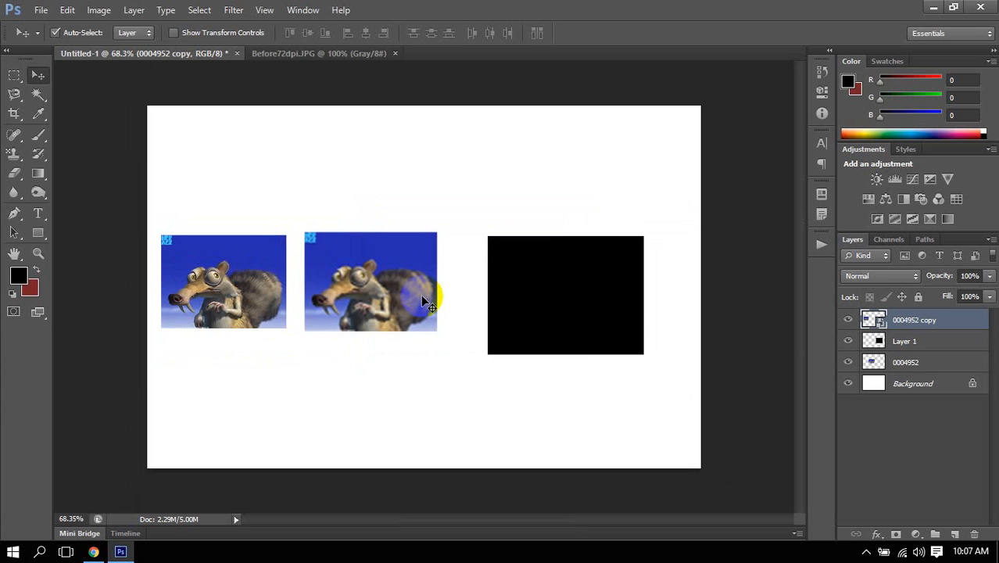
{"action": "left_click", "coordinate": [874, 321]}
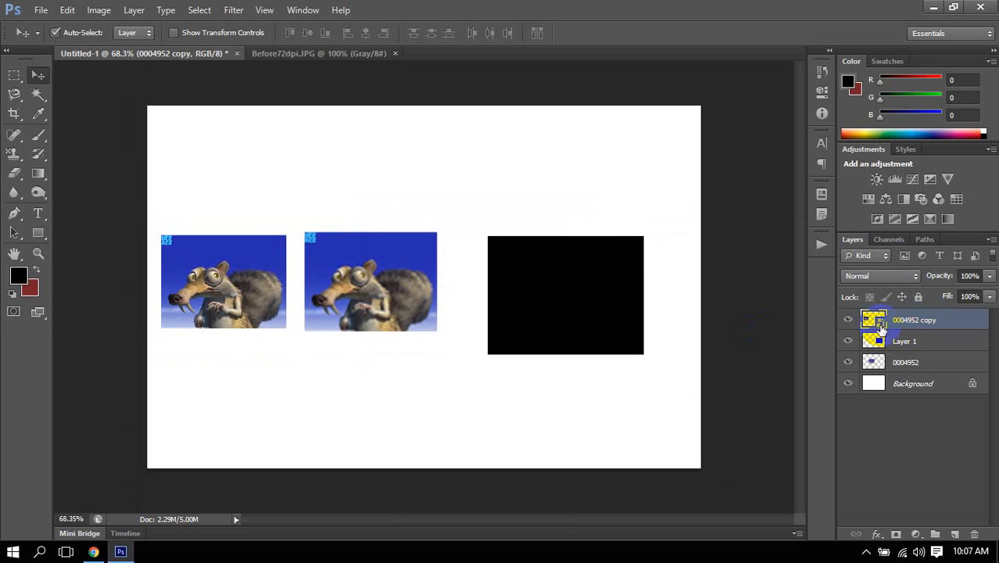
{"action": "double_click", "coordinate": [875, 322]}
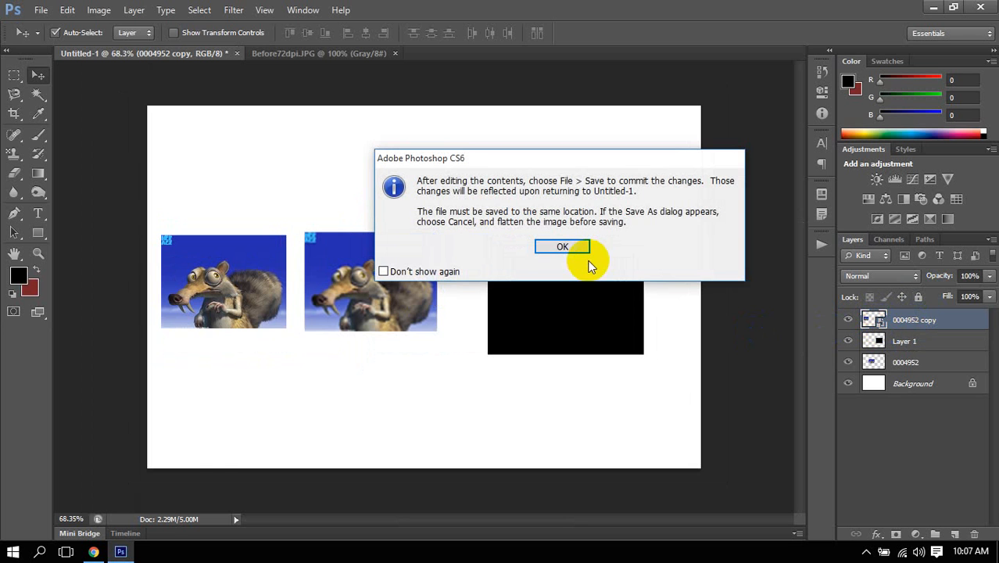
{"action": "left_click", "coordinate": [563, 247]}
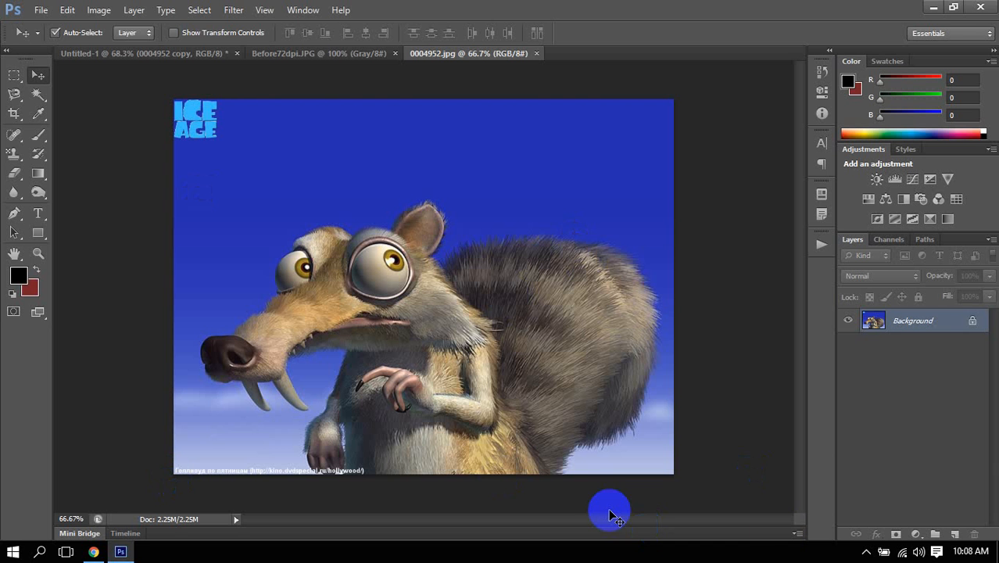
Convert the locked Background into Layer 0 and erase a short diagonal stroke in the sky above the squirrel with the 70 px Eraser.
{"action": "double_click", "coordinate": [968, 321]}
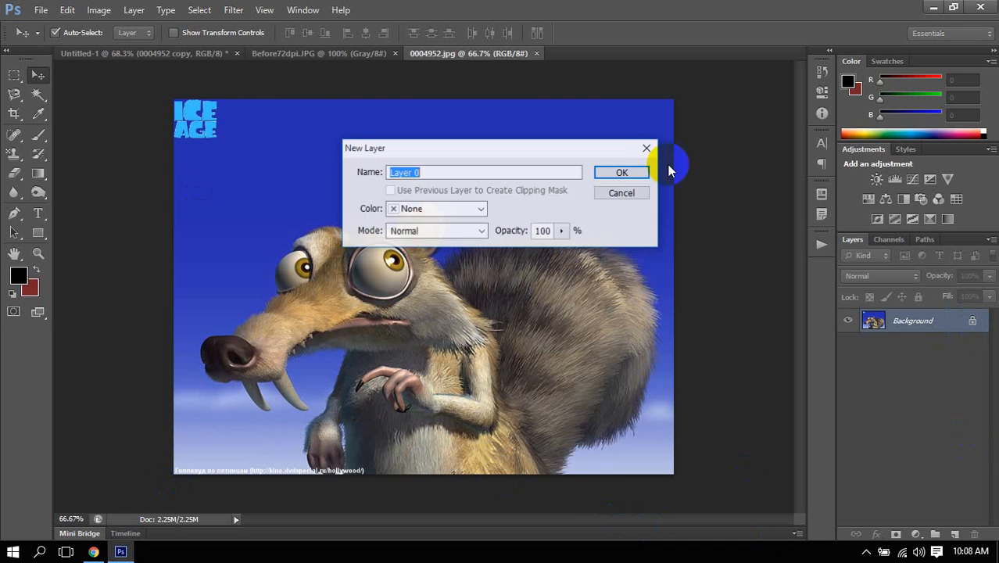
{"action": "left_click", "coordinate": [626, 172]}
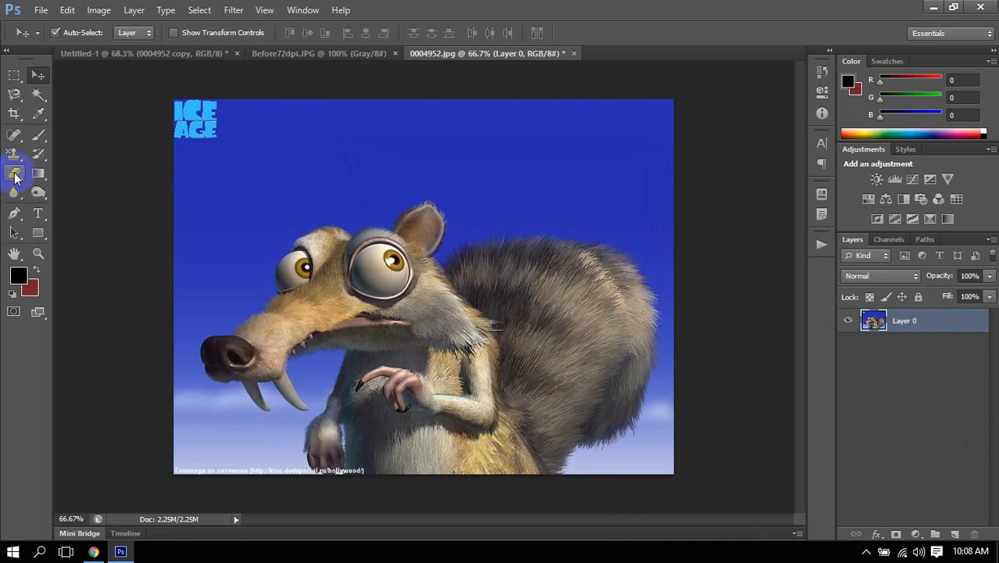
{"action": "left_click", "coordinate": [14, 173]}
{"action": "left_click_drag", "start_coordinate": [301, 131], "coordinate": [376, 162]}
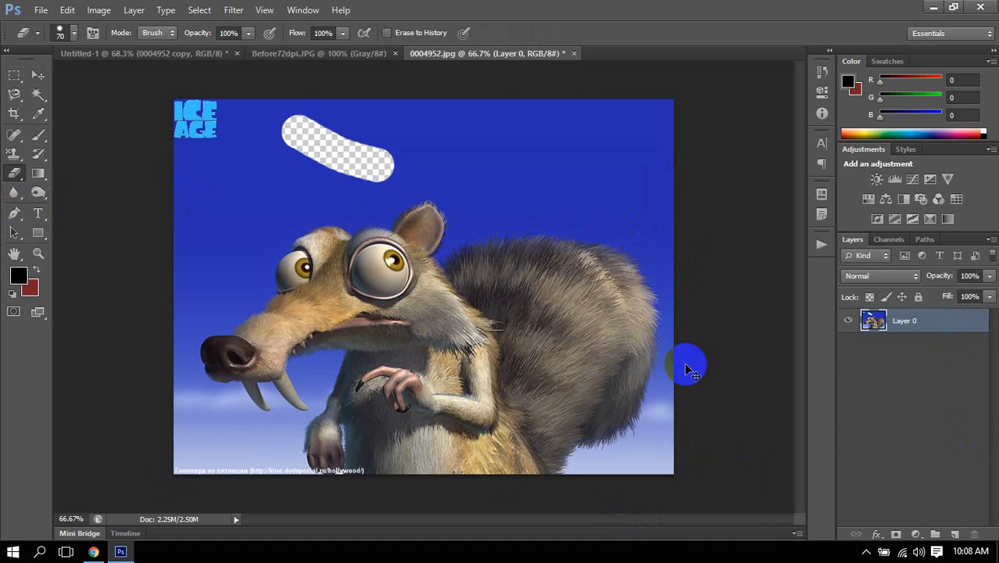
Try to save the edited 0004952.jpg contents, cancel the save as a separate PSD, and close the document without saving.
{"action": "key", "text": "ctrl+shift+s"}
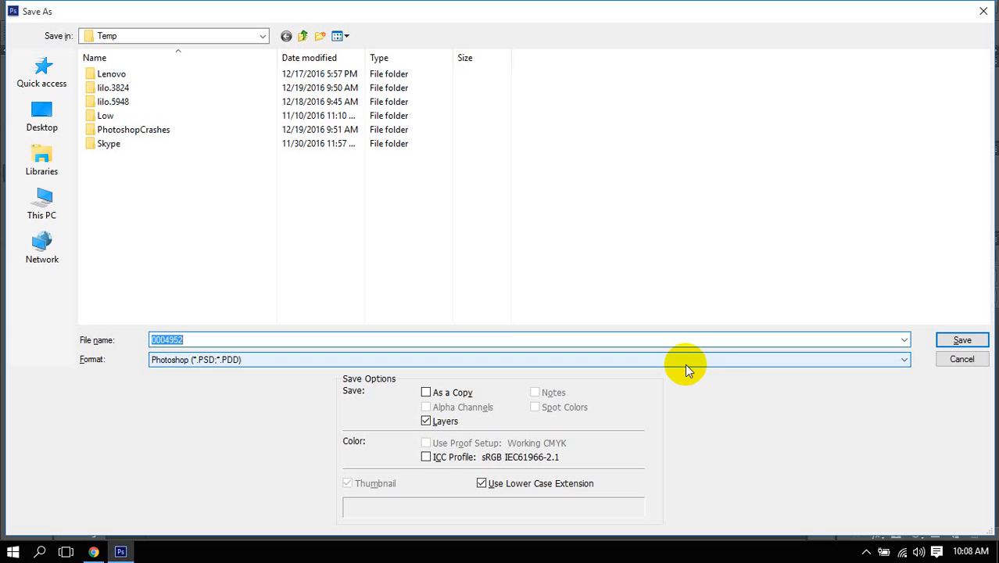
{"action": "left_click", "coordinate": [962, 360]}
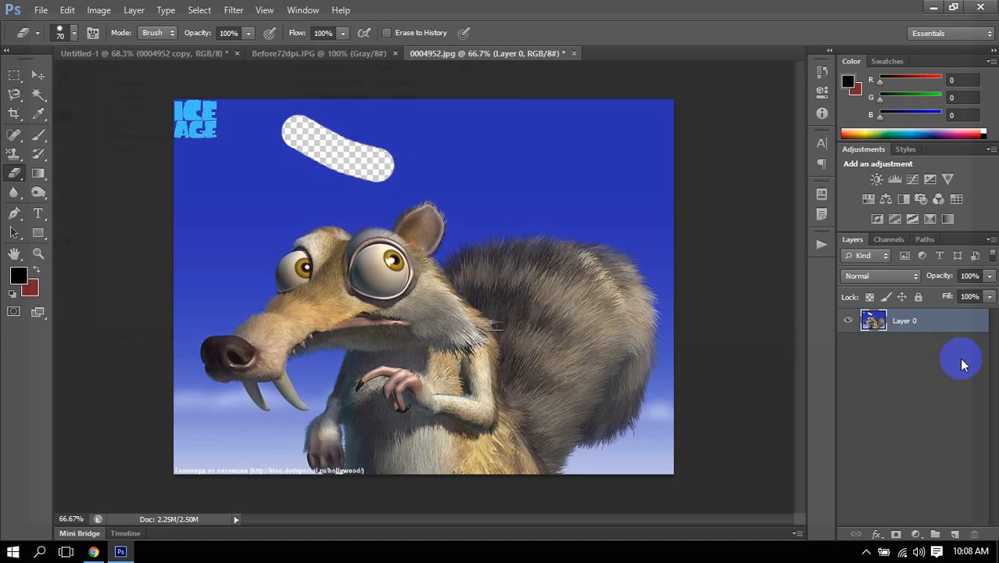
{"action": "left_click", "coordinate": [579, 57]}
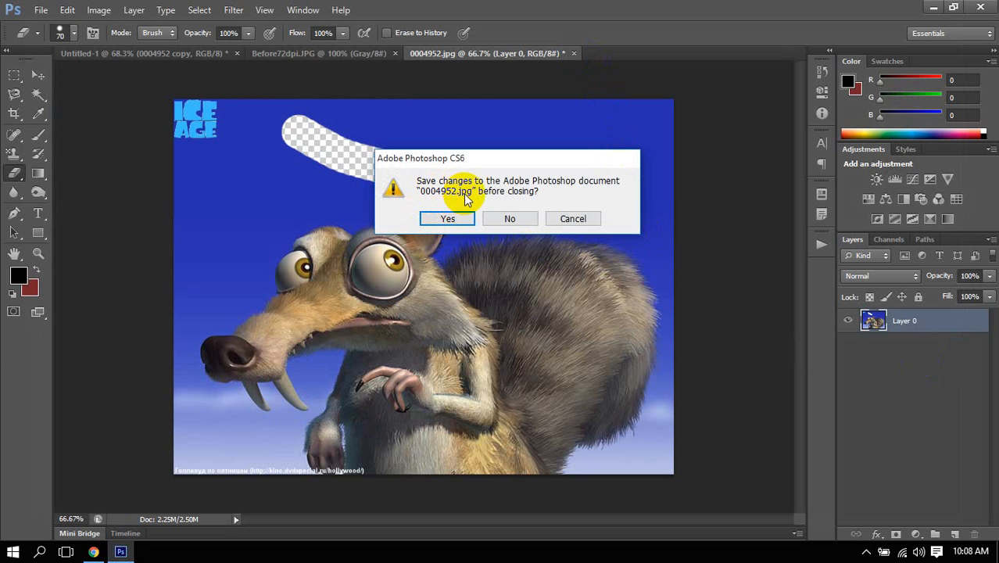
{"action": "left_click", "coordinate": [453, 220]}
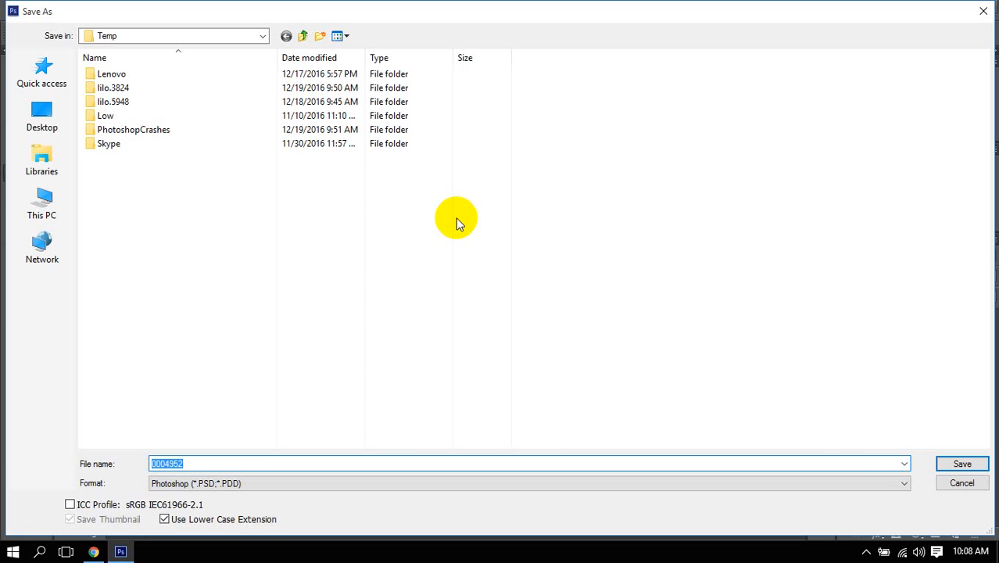
{"action": "left_click", "coordinate": [973, 488]}
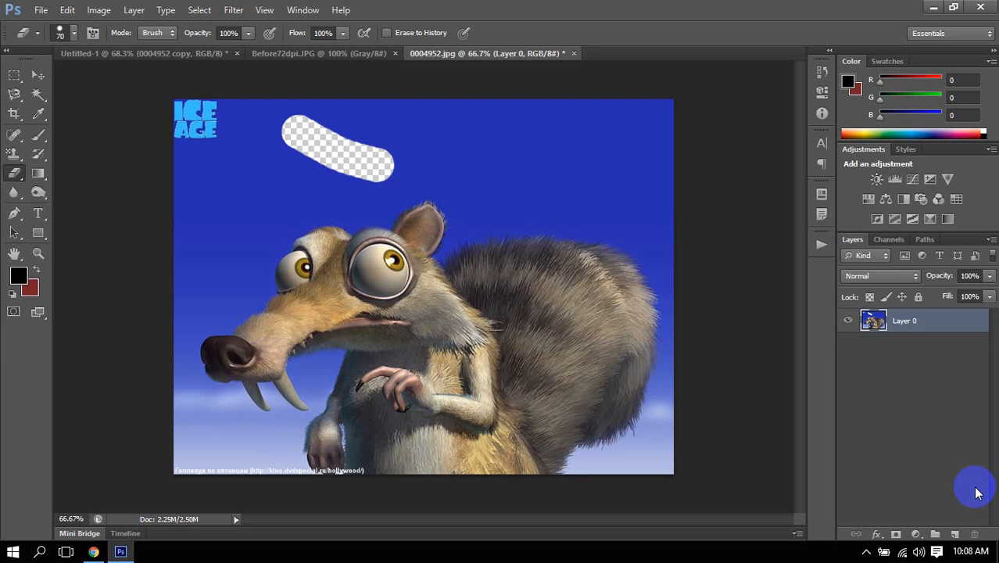
{"action": "left_click", "coordinate": [573, 53]}
{"action": "left_click", "coordinate": [511, 218]}
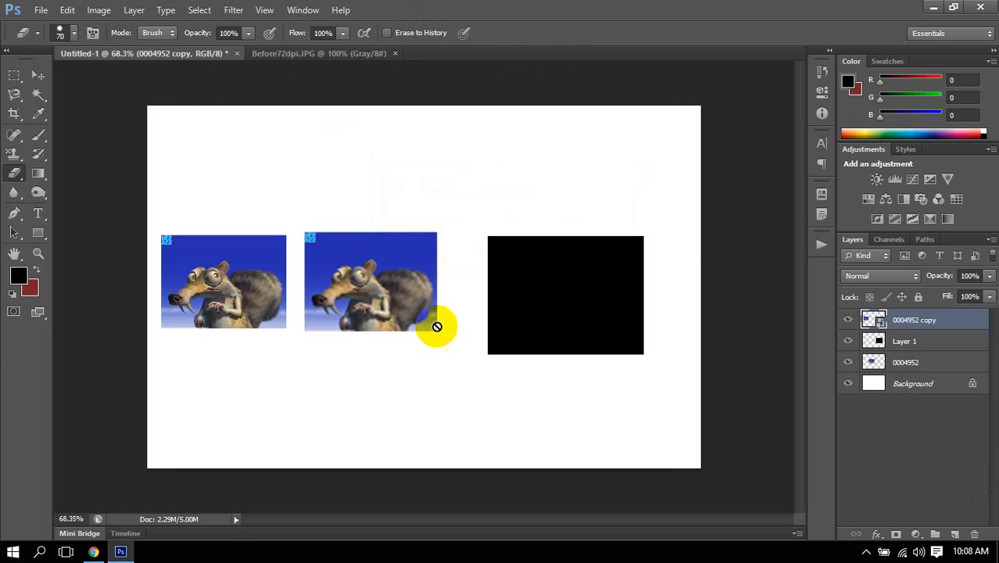
Save the composition to the Desktop as class-08 in Photoshop format with Maximize Compatibility on.
{"action": "key", "text": "ctrl+s"}
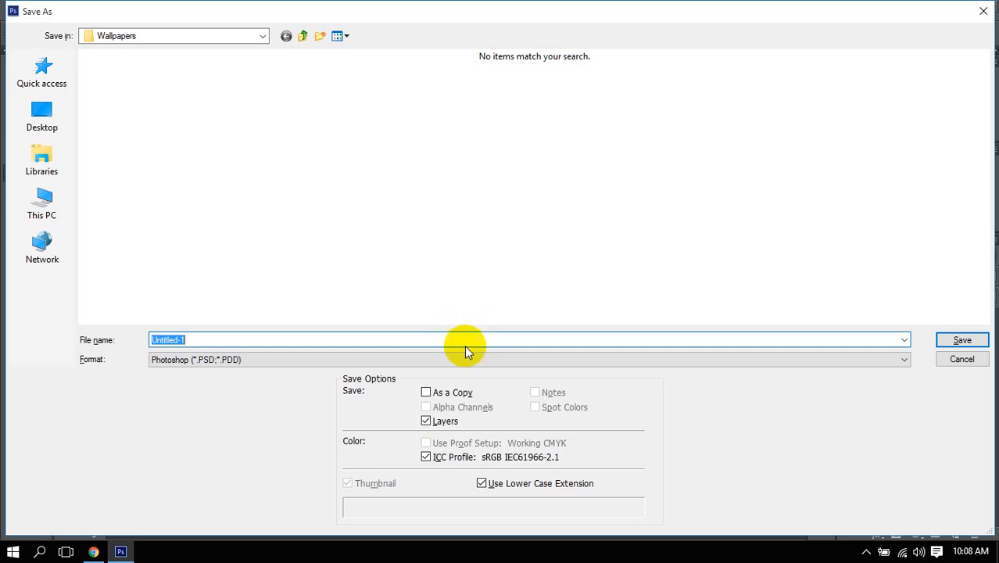
{"action": "left_click", "coordinate": [56, 116]}
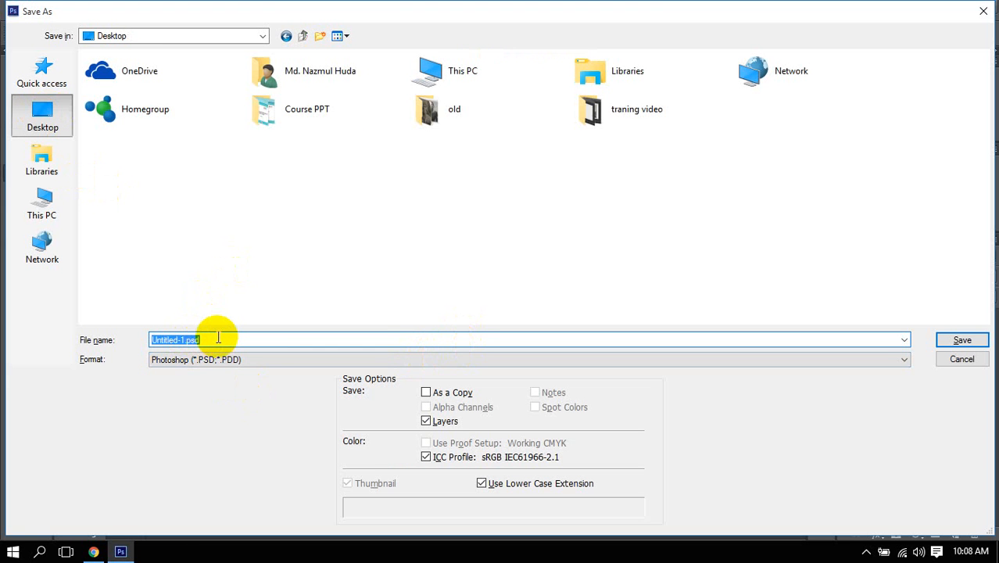
{"action": "type", "text": "class"}
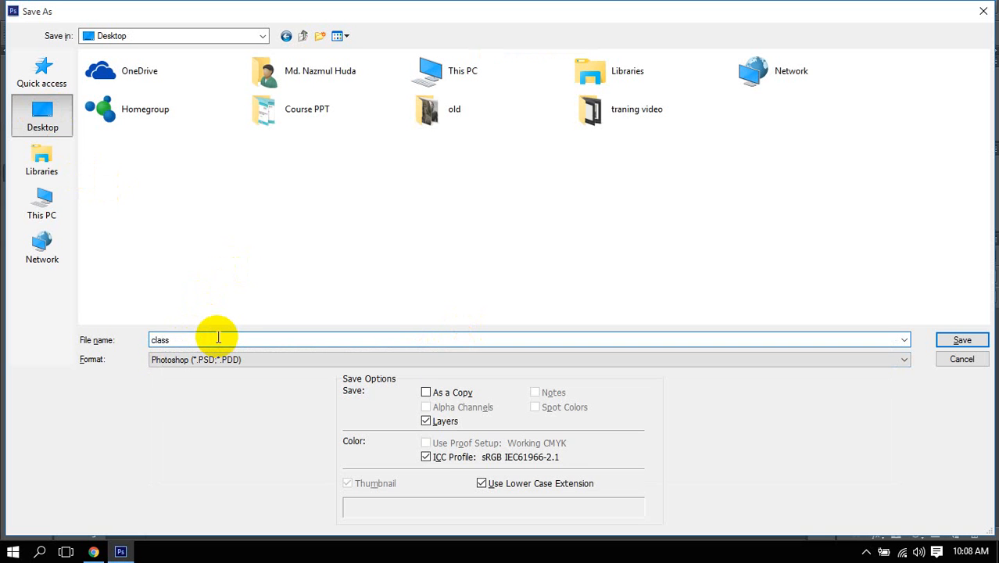
{"action": "type", "text": "-08"}
{"action": "key", "text": "Return"}
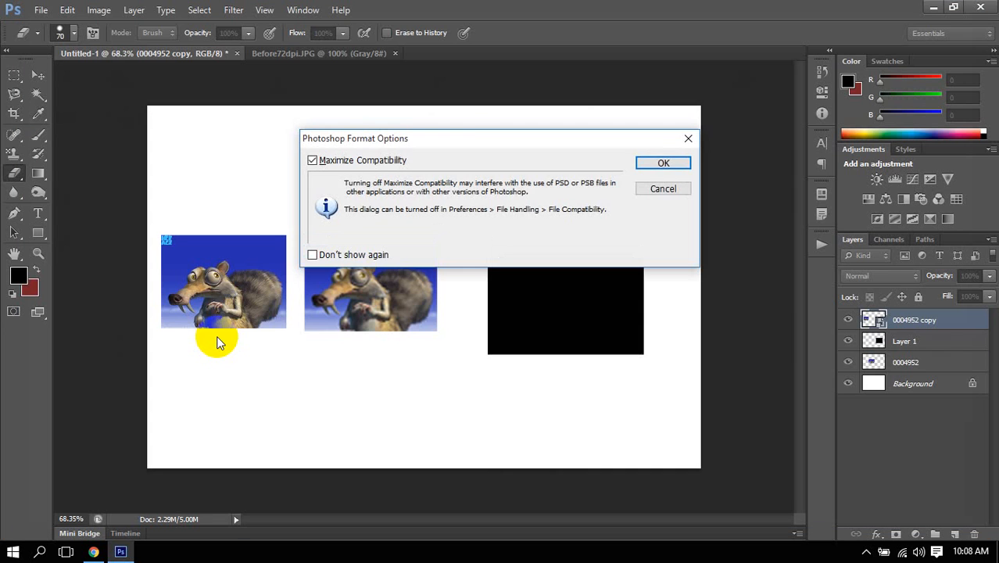
{"action": "left_click", "coordinate": [661, 163]}
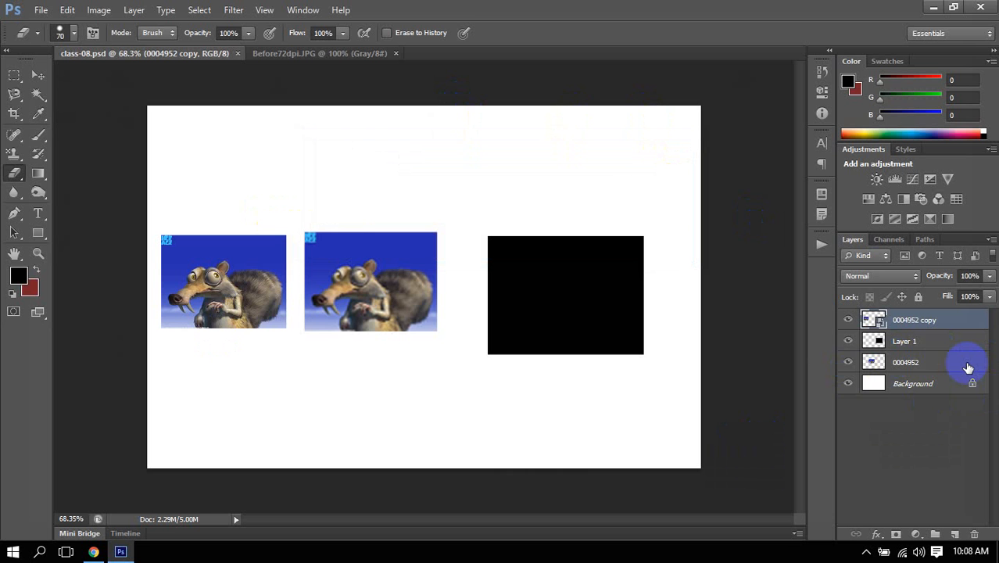
Reopen the contents of the 0004952 copy smart object and erase a wide arc across the sky above the squirrel's head.
{"action": "double_click", "coordinate": [873, 320]}
{"action": "left_click", "coordinate": [585, 246]}
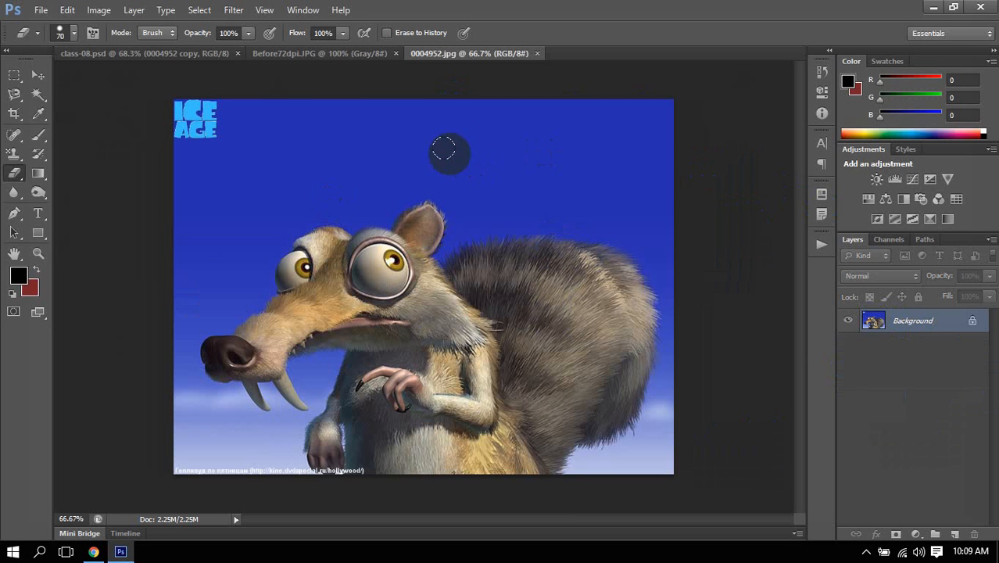
{"action": "mouse_move", "coordinate": [446, 152]}
{"action": "left_mouse_down"}
{"action": "mouse_move", "coordinate": [277, 213]}
{"action": "mouse_move", "coordinate": [403, 129]}
{"action": "mouse_move", "coordinate": [530, 182]}
{"action": "left_mouse_up"}
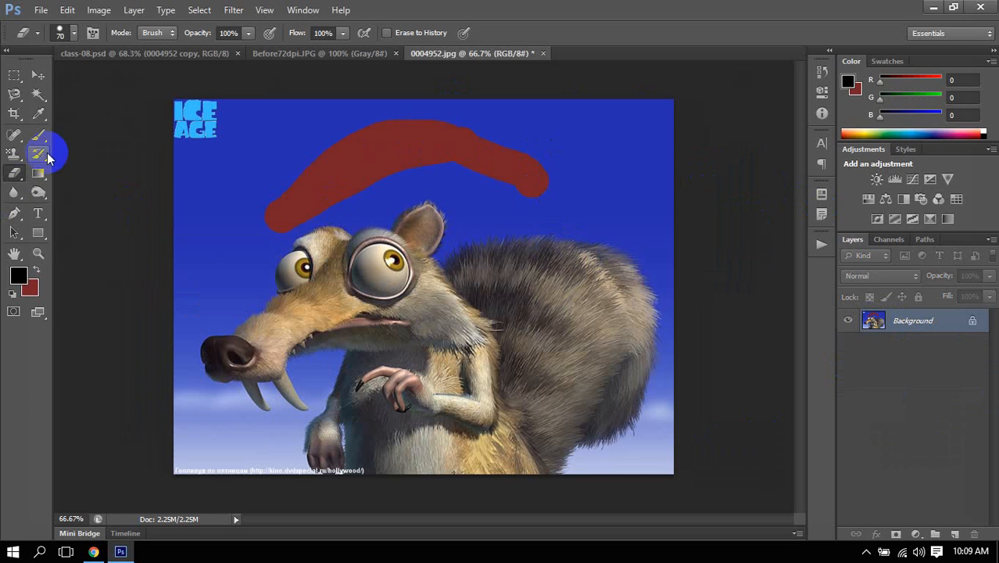
Paint three short, soft black Brush strokes: beside the squirrel's face, above its tail, and near the image's lower-left corner.
{"action": "left_click_drag", "start_coordinate": [38, 133], "coordinate": [75, 134]}
{"action": "left_click_drag", "start_coordinate": [168, 219], "coordinate": [228, 286]}
{"action": "mouse_move", "coordinate": [622, 184]}
{"action": "left_mouse_down"}
{"action": "mouse_move", "coordinate": [610, 172]}
{"action": "mouse_move", "coordinate": [643, 211]}
{"action": "mouse_move", "coordinate": [663, 285]}
{"action": "left_mouse_up"}
{"action": "left_click_drag", "start_coordinate": [219, 431], "coordinate": [261, 486]}
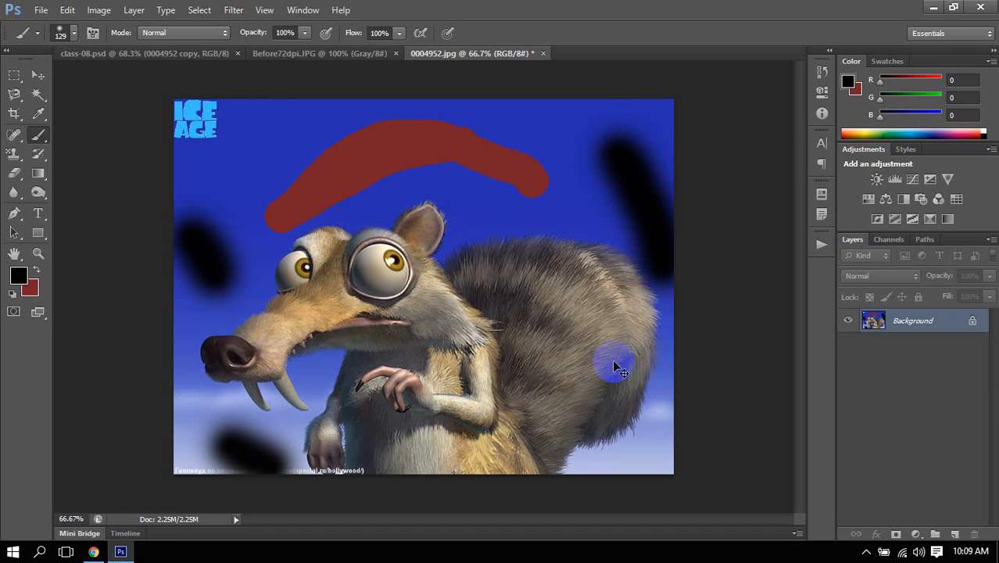
Save the smart object's contents as a Progressive JPEG at quality 5 (Medium) with 3 scans, and close its document.
{"action": "key", "text": "ctrl+s"}
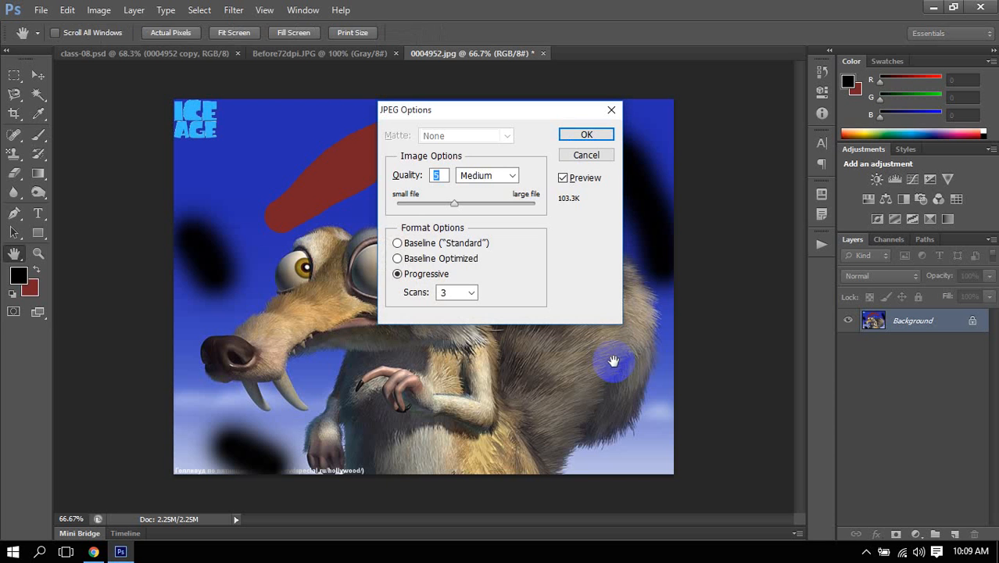
{"action": "left_click", "coordinate": [586, 134]}
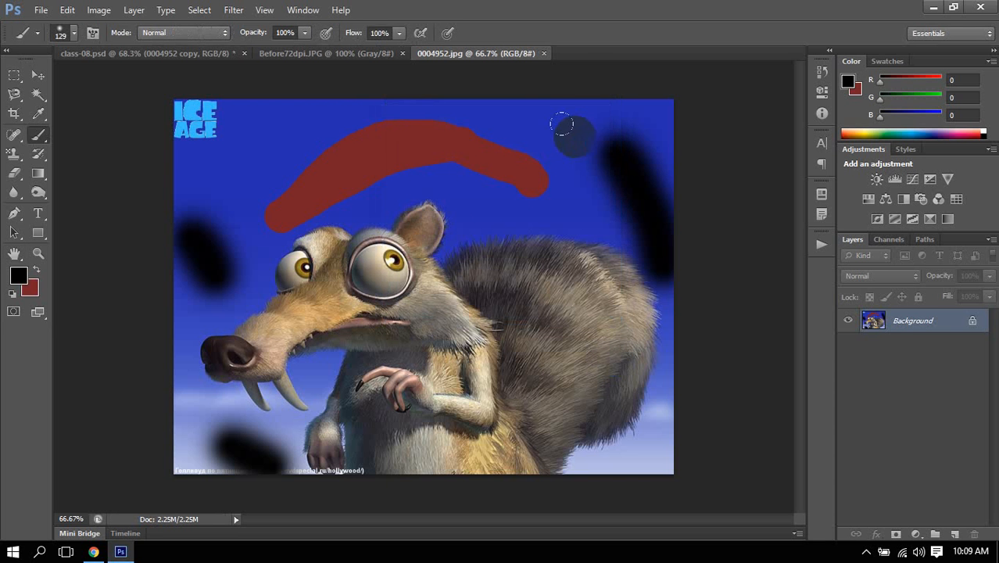
{"action": "left_click", "coordinate": [544, 55]}
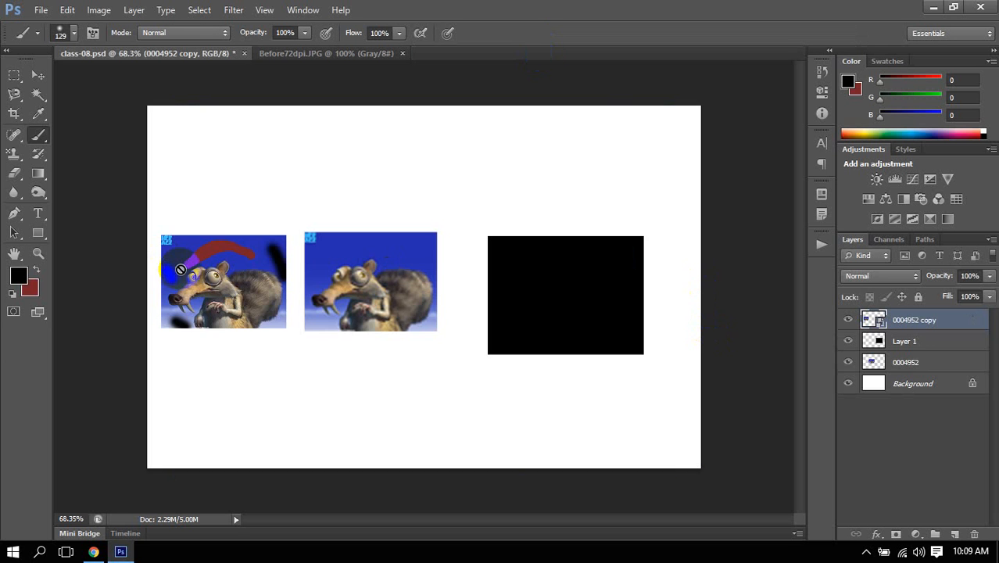
Examine the painted strokes on the smart object copy in class-08.psd, and select the rasterized 0004952 image for comparison.
{"action": "scroll", "coordinate": [190, 286], "scroll_direction": "up", "scroll_amount": 3}
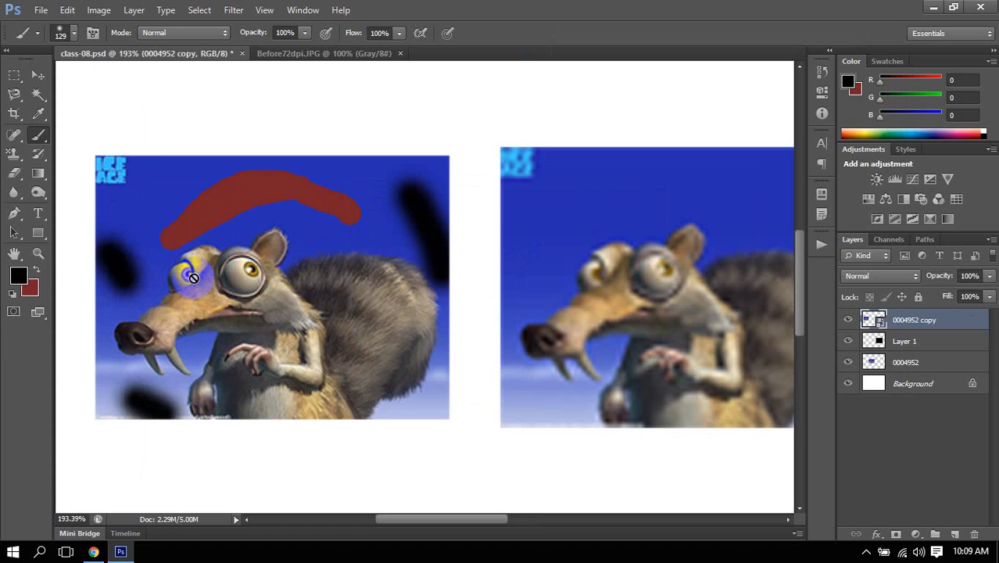
{"action": "left_click_drag", "start_coordinate": [193, 277], "coordinate": [195, 222]}
{"action": "scroll", "coordinate": [195, 222], "scroll_direction": "down", "scroll_amount": 5}
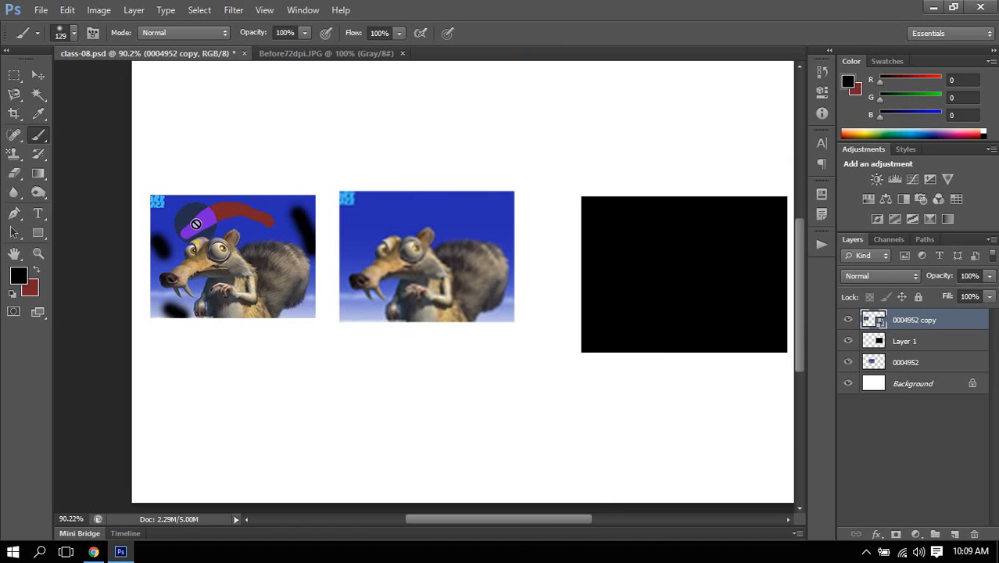
{"action": "key", "text": "ctrl+z"}
{"action": "left_click", "coordinate": [37, 76]}
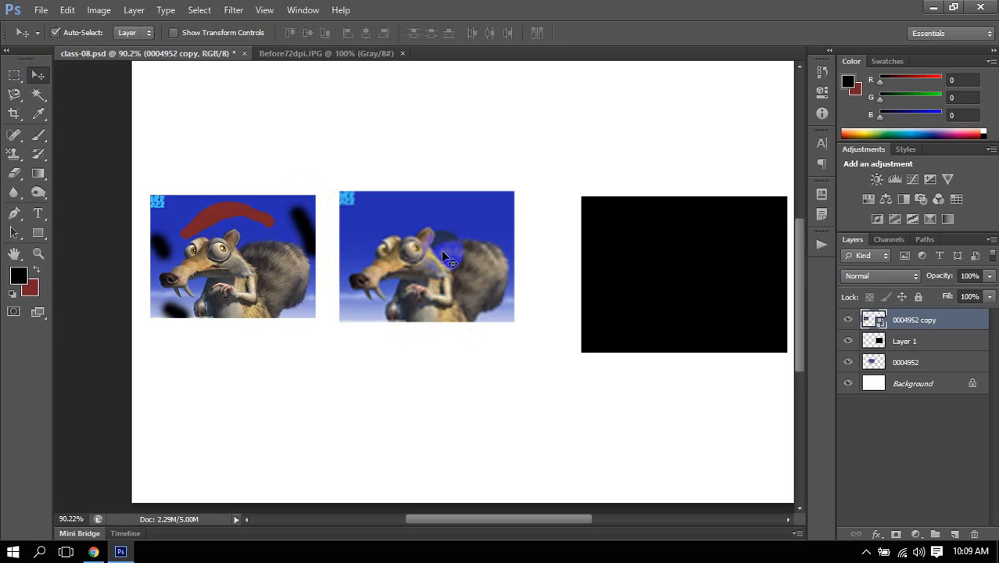
{"action": "left_click", "coordinate": [443, 264]}
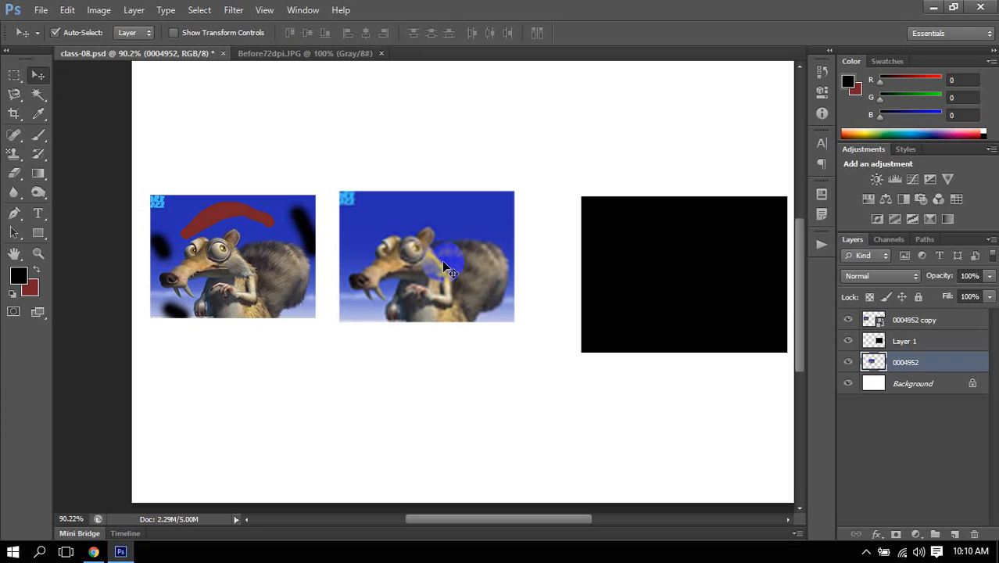
{"action": "left_click_drag", "start_coordinate": [444, 266], "coordinate": [469, 292]}
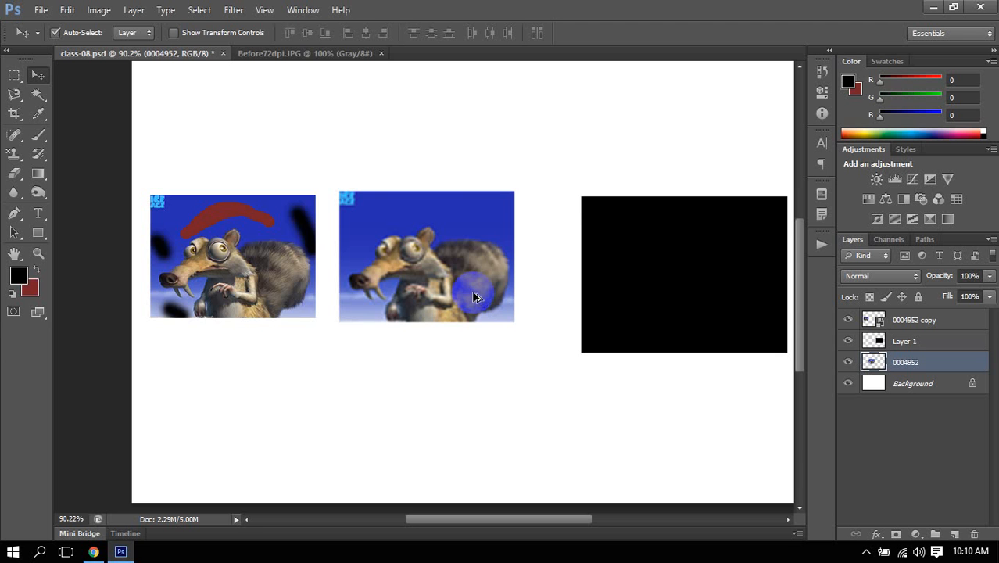
Select the black rectangle on Layer 1 and move it slightly up and closer to the rasterized squirrel image.
{"action": "scroll", "coordinate": [471, 290], "scroll_direction": "down", "scroll_amount": 3}
{"action": "left_click", "coordinate": [557, 303]}
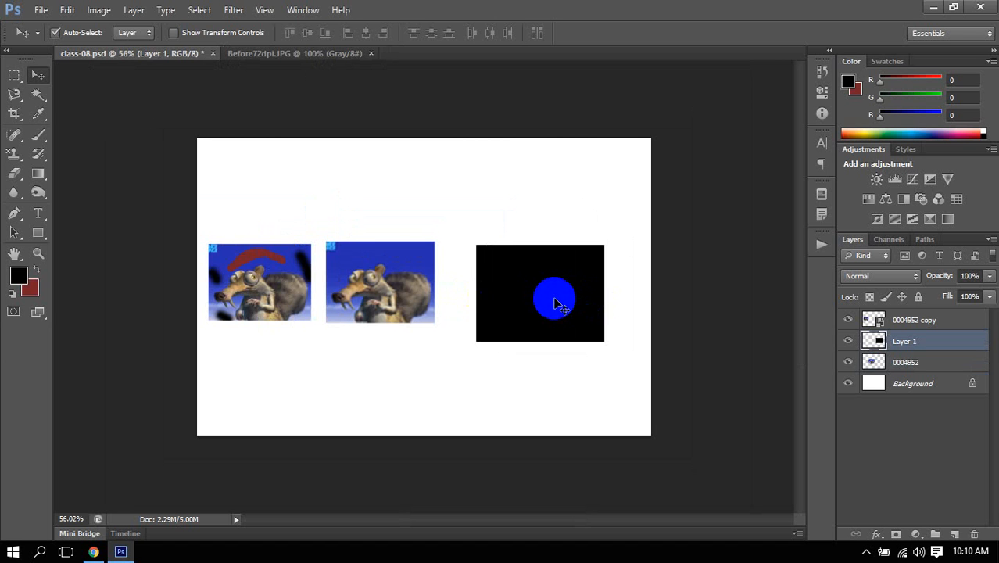
{"action": "mouse_move", "coordinate": [555, 298]}
{"action": "left_mouse_down"}
{"action": "mouse_move", "coordinate": [548, 285]}
{"action": "mouse_move", "coordinate": [542, 297]}
{"action": "left_mouse_up"}
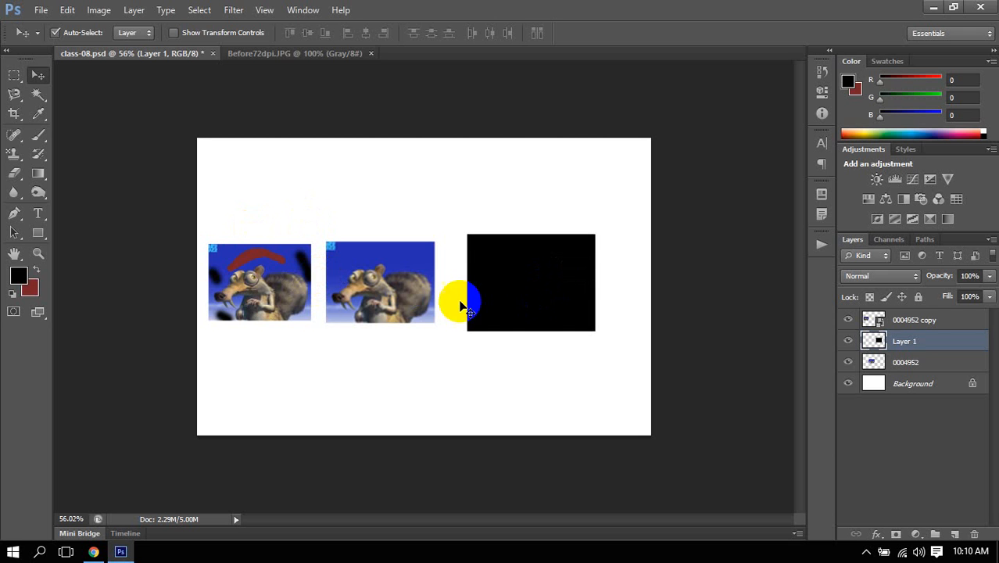
{"action": "left_click_drag", "start_coordinate": [461, 305], "coordinate": [535, 305]}
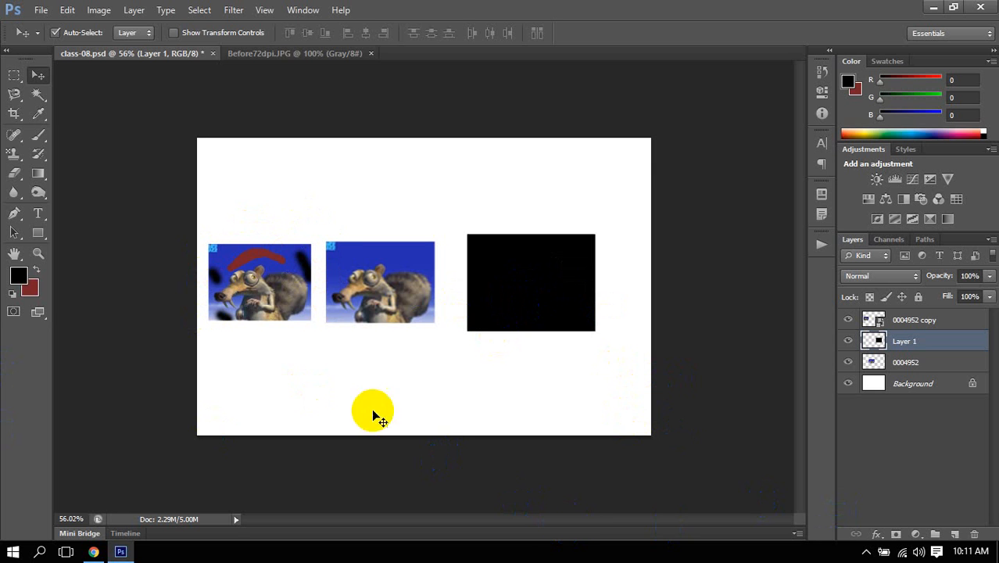
Select the three layers above the Background, and step back through the history of class-08.psd to the blank white Background.
{"action": "left_click_drag", "start_coordinate": [163, 252], "coordinate": [606, 317]}
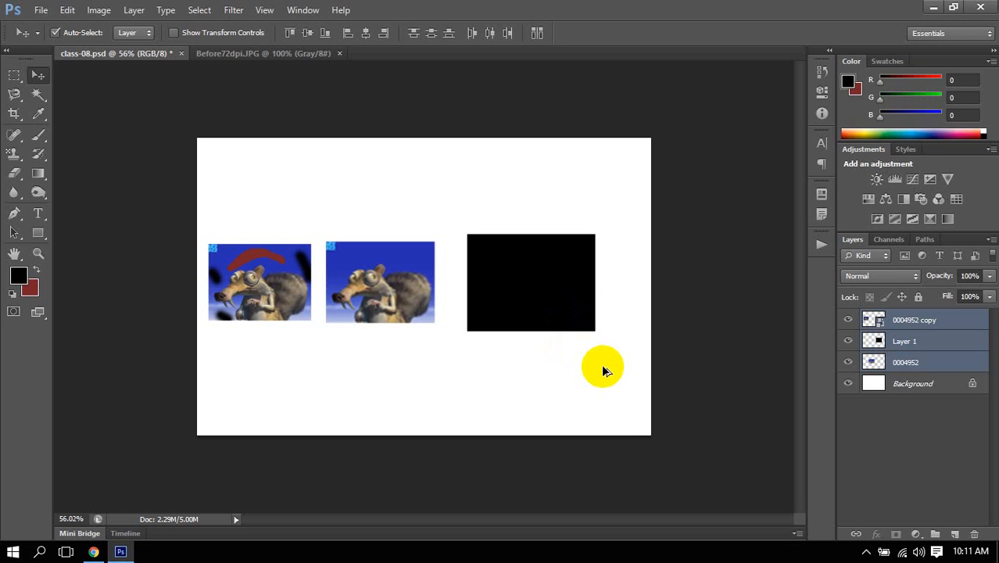
{"action": "key", "text": "ctrl+alt+z"}
{"action": "key", "text": "ctrl+alt+z"}
{"action": "key", "text": "ctrl+alt+z"}
{"action": "key", "text": "ctrl+alt+z"}
{"action": "key", "text": "ctrl+alt+z"}
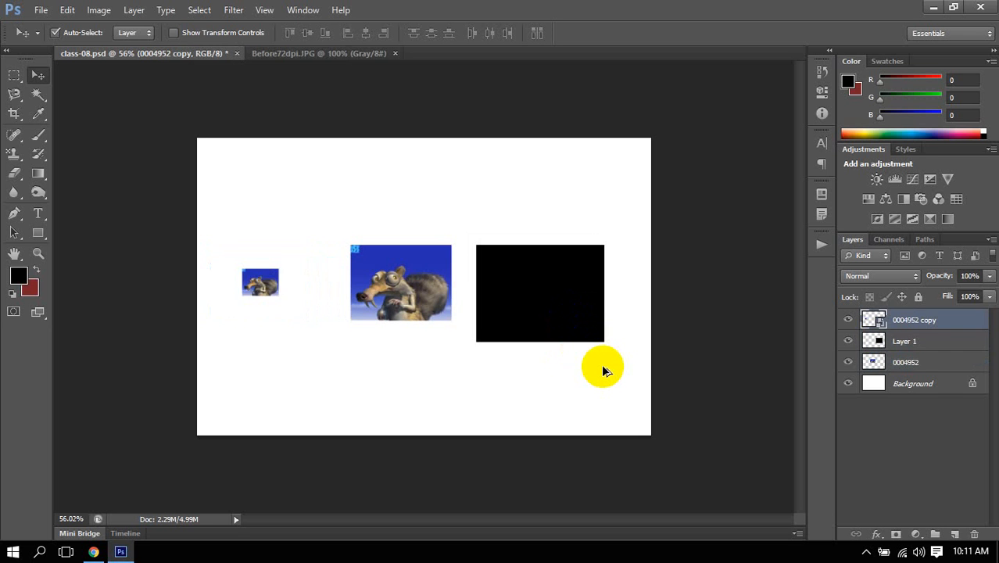
{"action": "key", "text": "ctrl+alt+z"}
{"action": "key", "text": "ctrl+alt+z"}
{"action": "key", "text": "ctrl+alt+z"}
{"action": "key", "text": "ctrl+alt+z"}
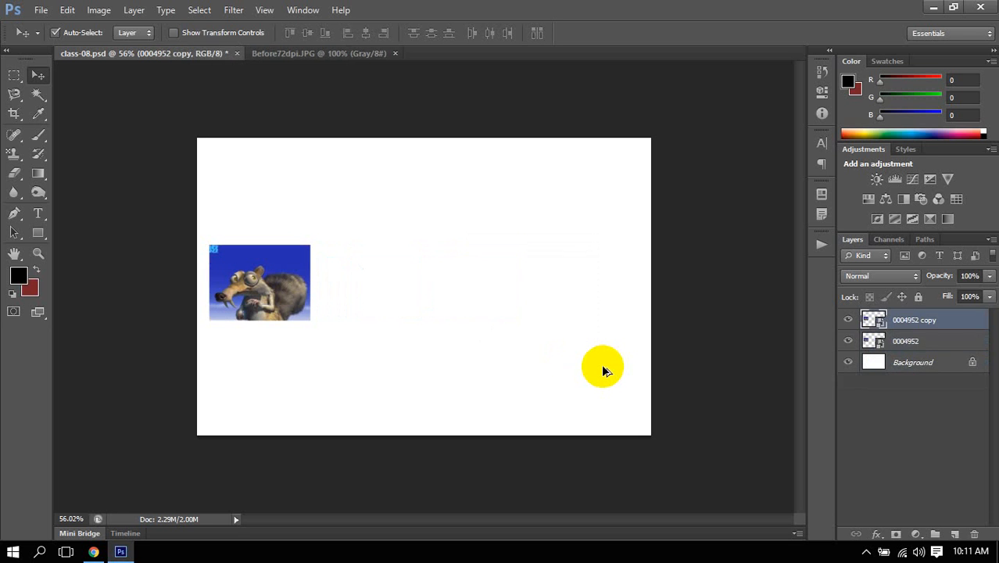
{"action": "key", "text": "ctrl+alt+z"}
{"action": "key", "text": "ctrl+alt+z"}
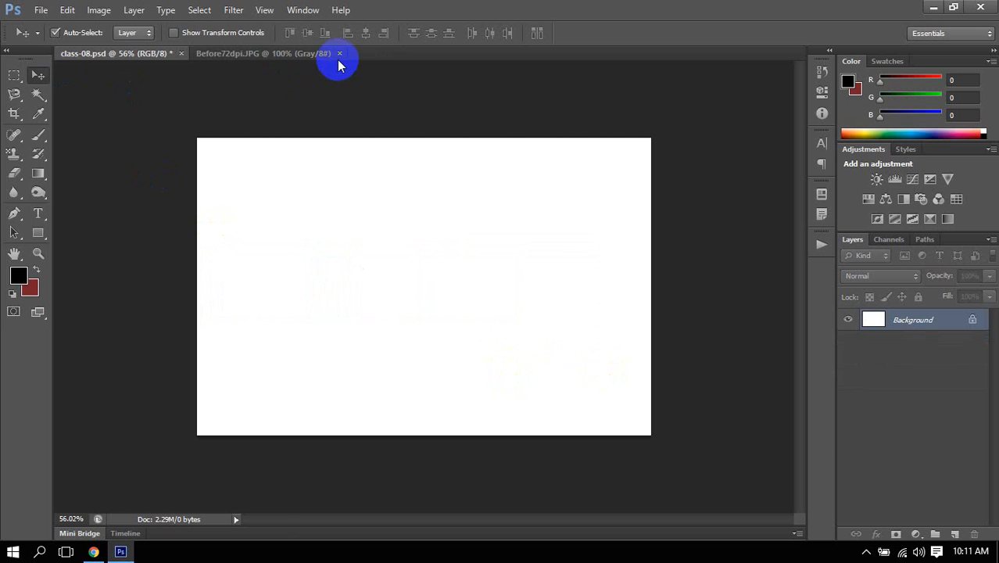
Close Before72dpi.JPG, and browse to the Wallpapers folder on the Video (D:) drive for an image to open.
{"action": "left_click", "coordinate": [340, 54]}
{"action": "left_click", "coordinate": [41, 10]}
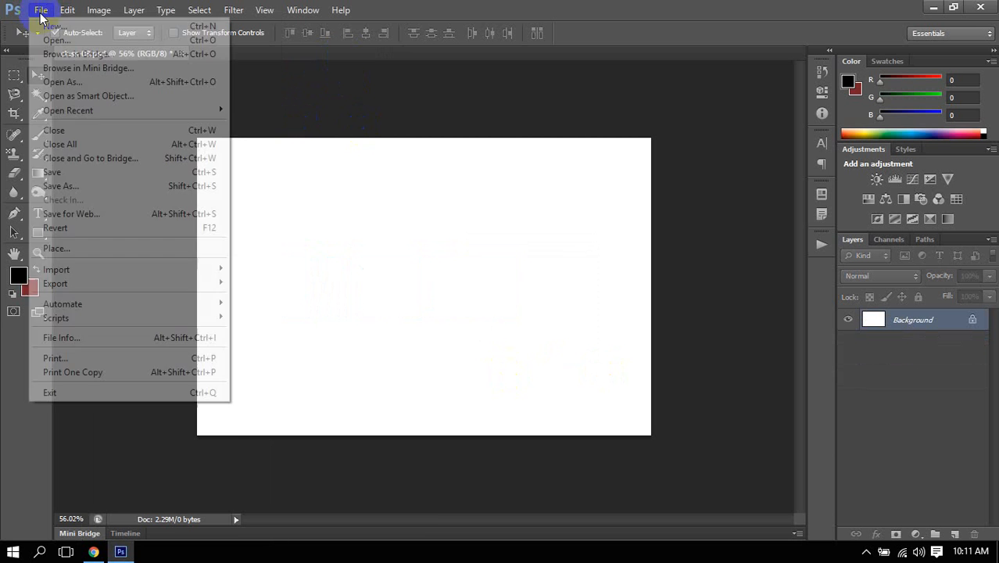
{"action": "left_click", "coordinate": [41, 10]}
{"action": "left_click", "coordinate": [40, 10]}
{"action": "left_click", "coordinate": [54, 40]}
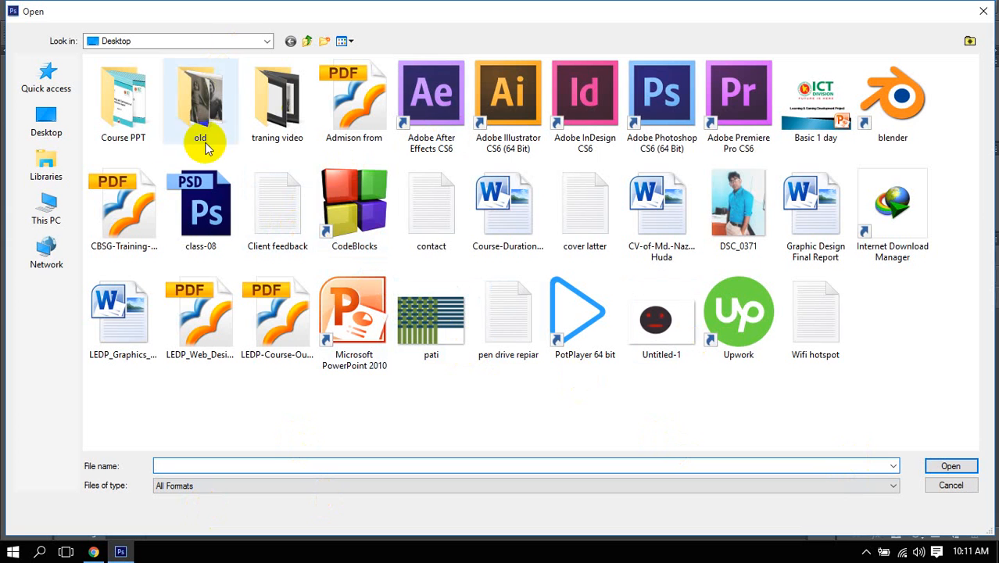
{"action": "left_click", "coordinate": [48, 249]}
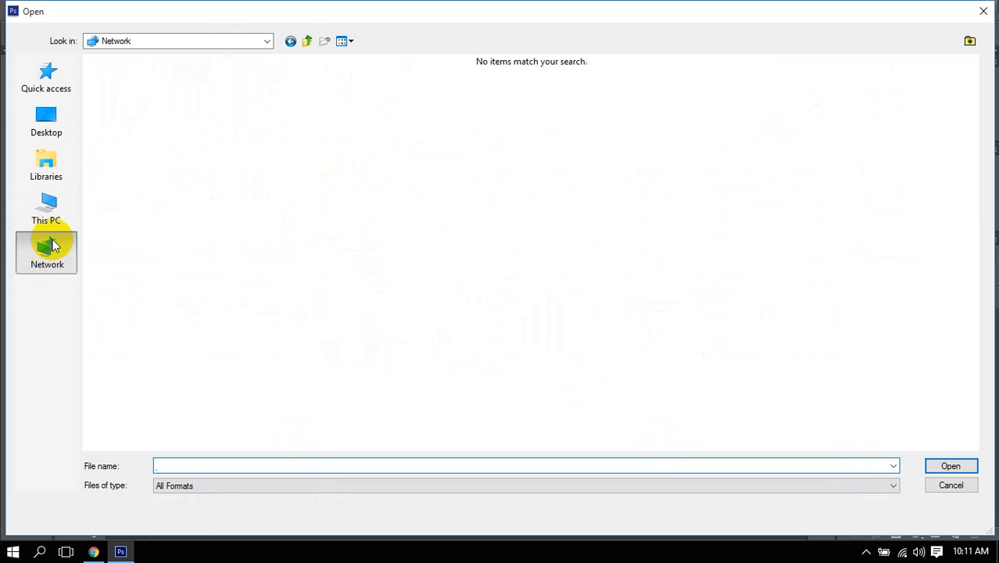
{"action": "left_click", "coordinate": [48, 205]}
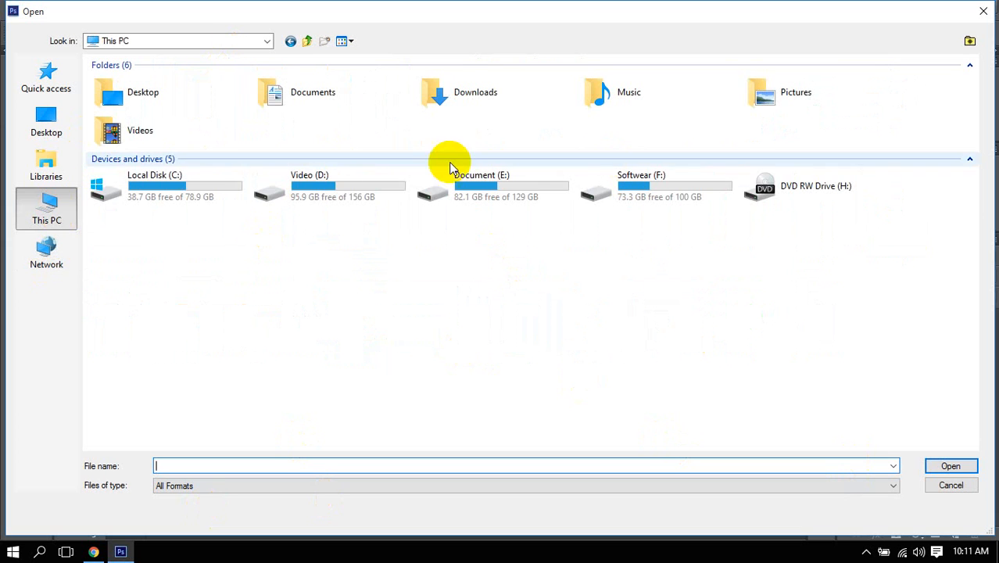
{"action": "double_click", "coordinate": [323, 195]}
{"action": "double_click", "coordinate": [174, 160]}
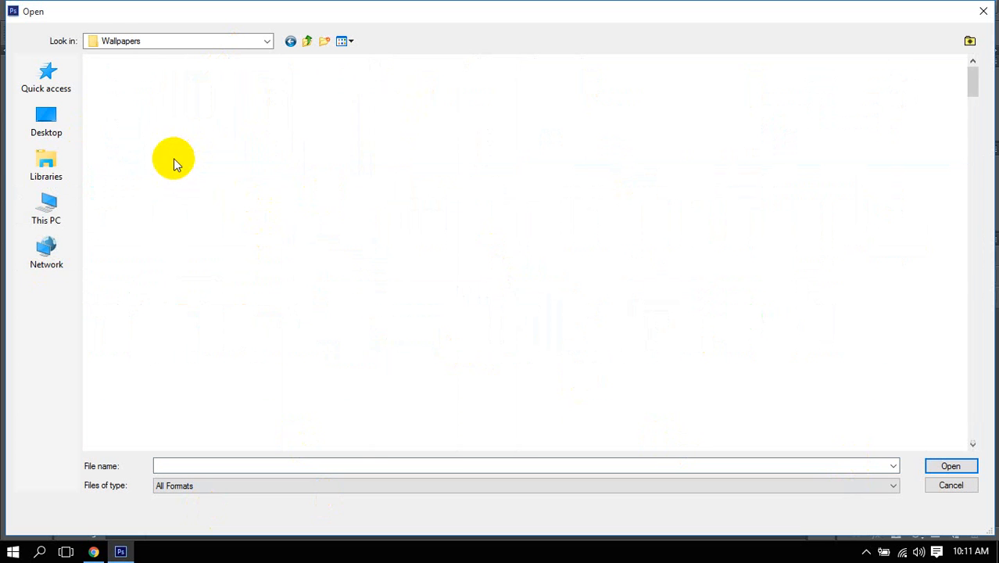
Find the squirrel image 0004952 in the Wallpapers folder and open it.
{"action": "scroll", "coordinate": [513, 261], "scroll_direction": "down", "scroll_amount": 6}
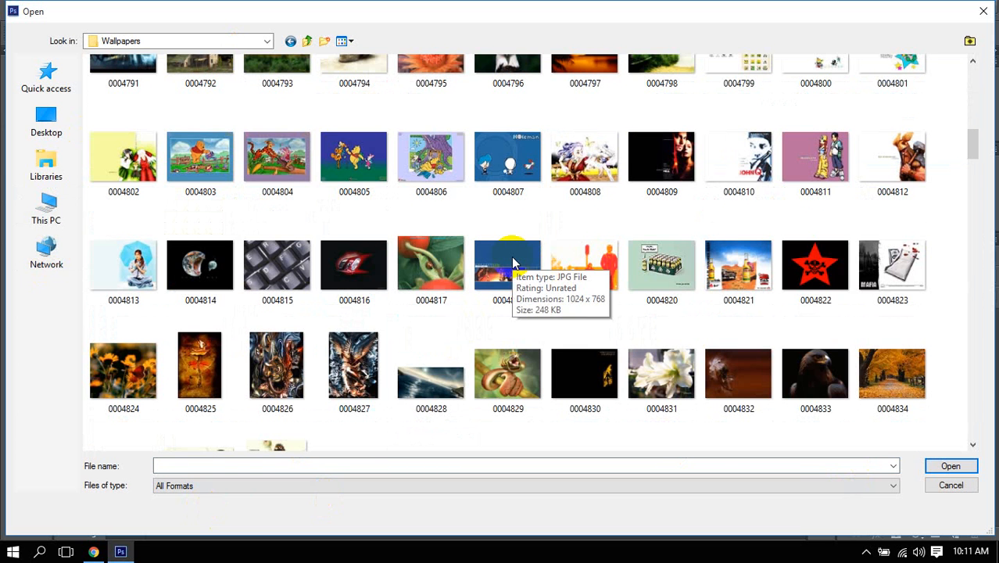
{"action": "scroll", "coordinate": [516, 258], "scroll_direction": "down", "scroll_amount": 8}
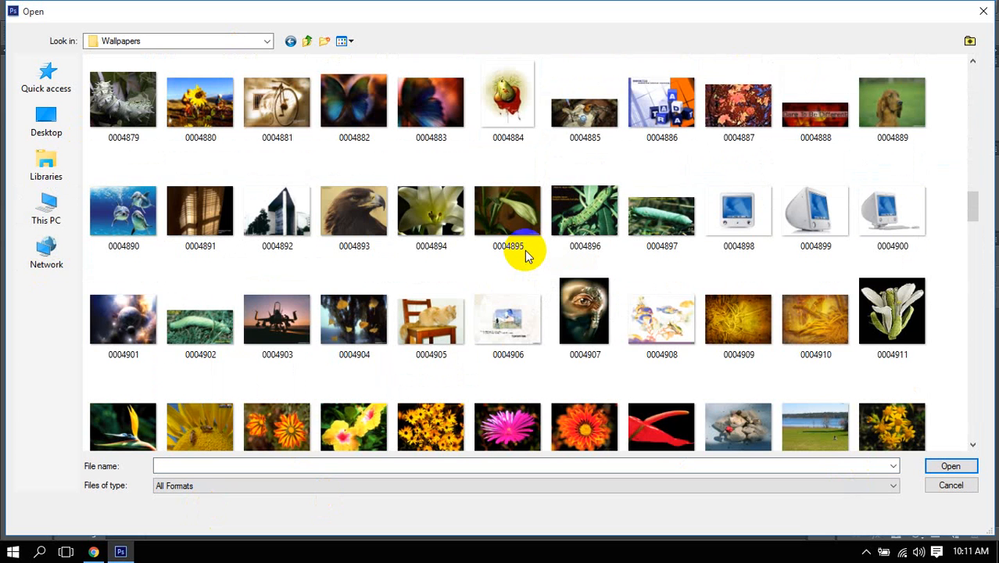
{"action": "scroll", "coordinate": [481, 264], "scroll_direction": "down", "scroll_amount": 3}
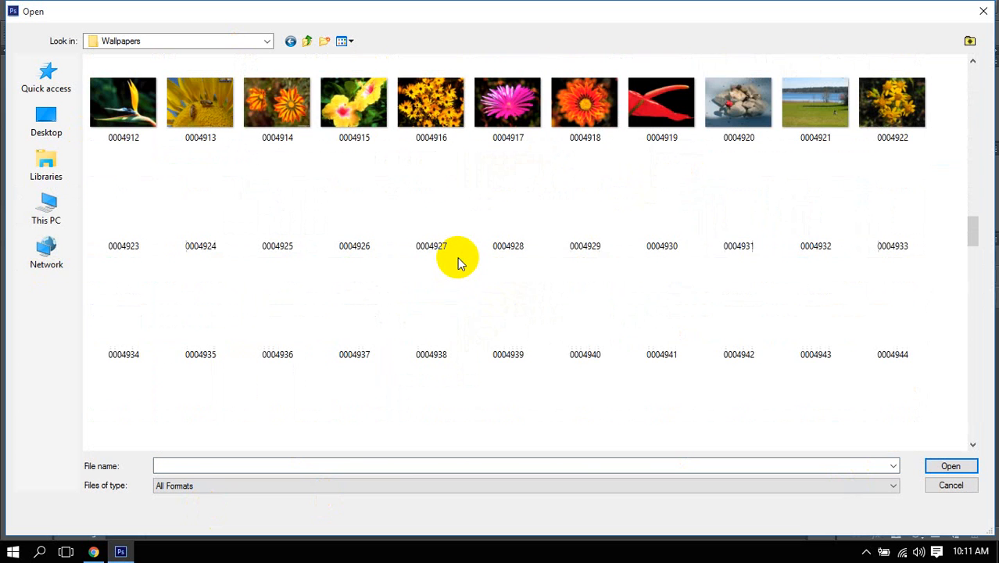
{"action": "scroll", "coordinate": [458, 263], "scroll_direction": "down", "scroll_amount": 3}
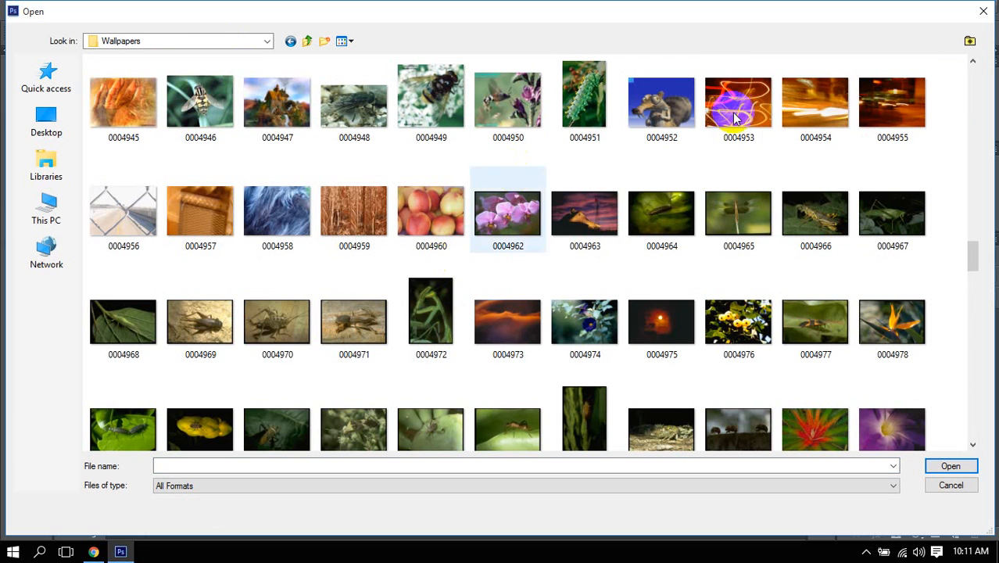
{"action": "scroll", "coordinate": [805, 258], "scroll_direction": "down", "scroll_amount": 1}
{"action": "scroll", "coordinate": [801, 264], "scroll_direction": "up", "scroll_amount": 2}
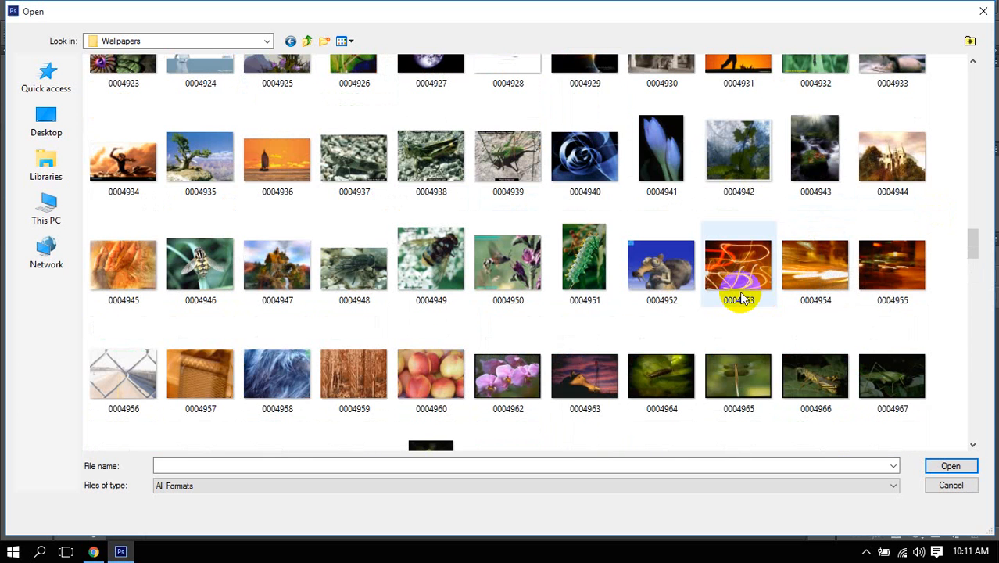
{"action": "double_click", "coordinate": [685, 287]}
Bring the 0004952 image into class-08.psd as a new layer flush with the canvas's left and bottom edges.
{"action": "left_click_drag", "start_coordinate": [564, 367], "coordinate": [454, 347]}
{"action": "key", "text": "ctrl+t"}
{"action": "key", "text": "Return"}
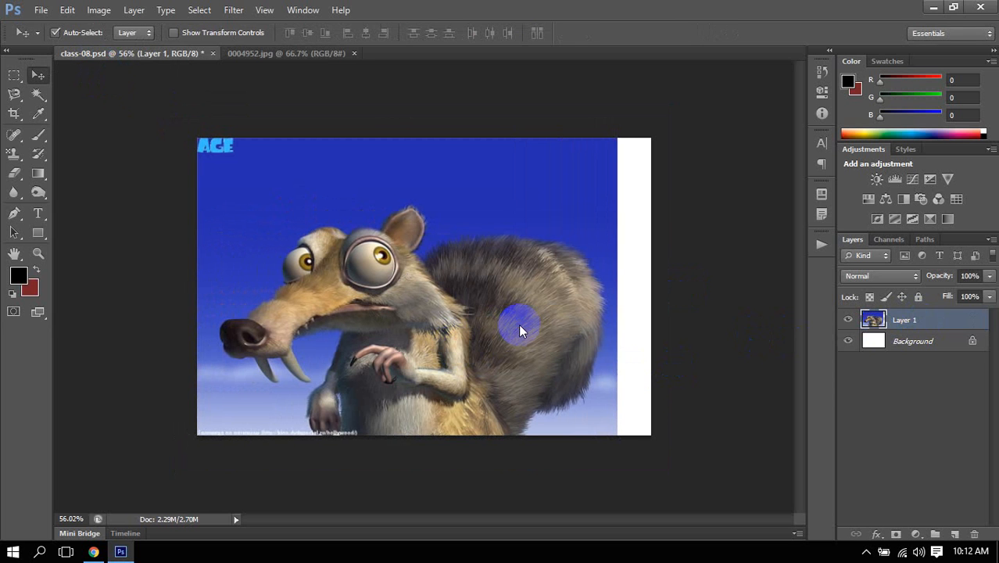
Erase three thick freehand strokes from the blue sky of Layer 1 with the 70 px Eraser tool.
{"action": "left_click", "coordinate": [16, 175]}
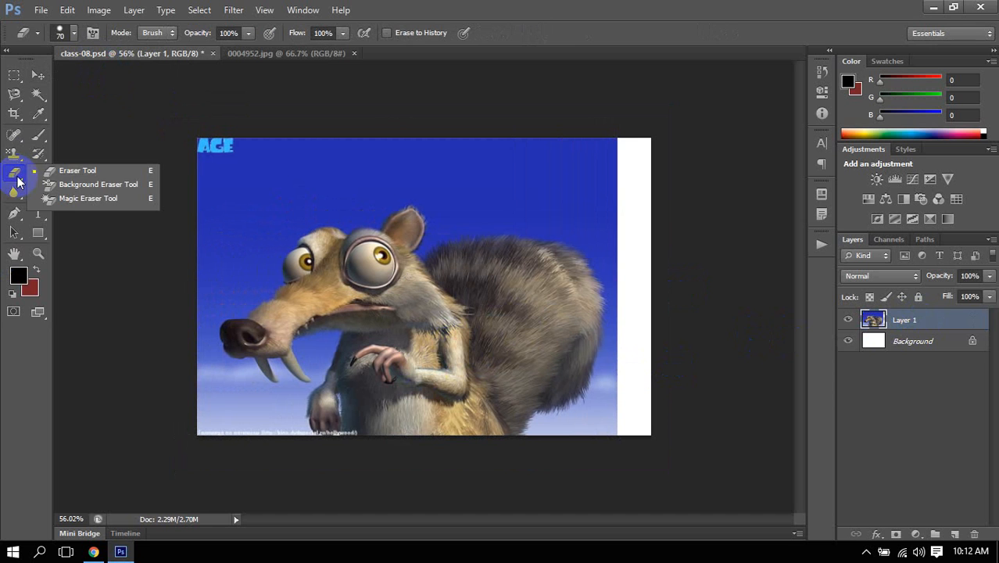
{"action": "left_click", "coordinate": [63, 175]}
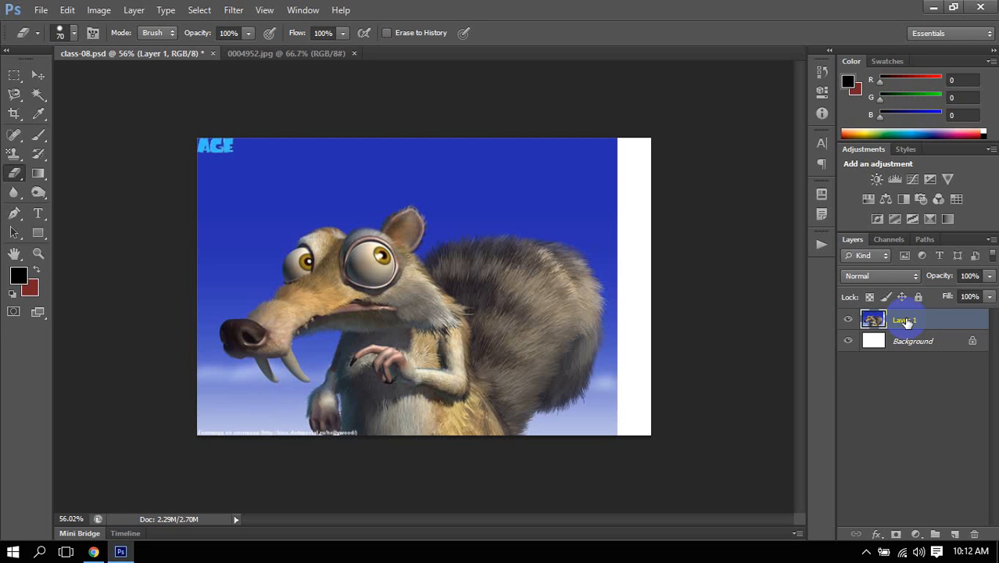
{"action": "left_click", "coordinate": [636, 330]}
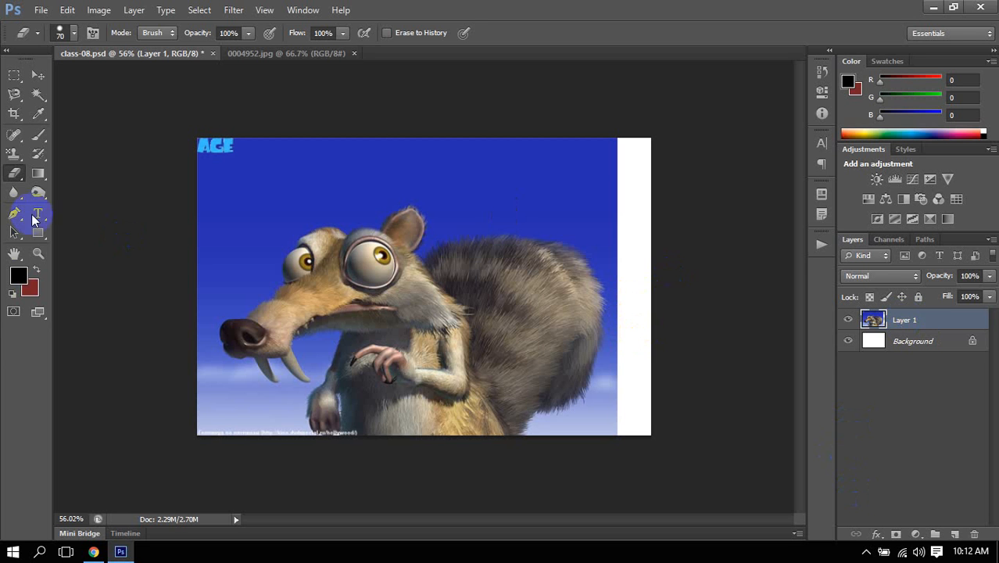
{"action": "right_click", "coordinate": [16, 174]}
{"action": "left_click", "coordinate": [57, 173]}
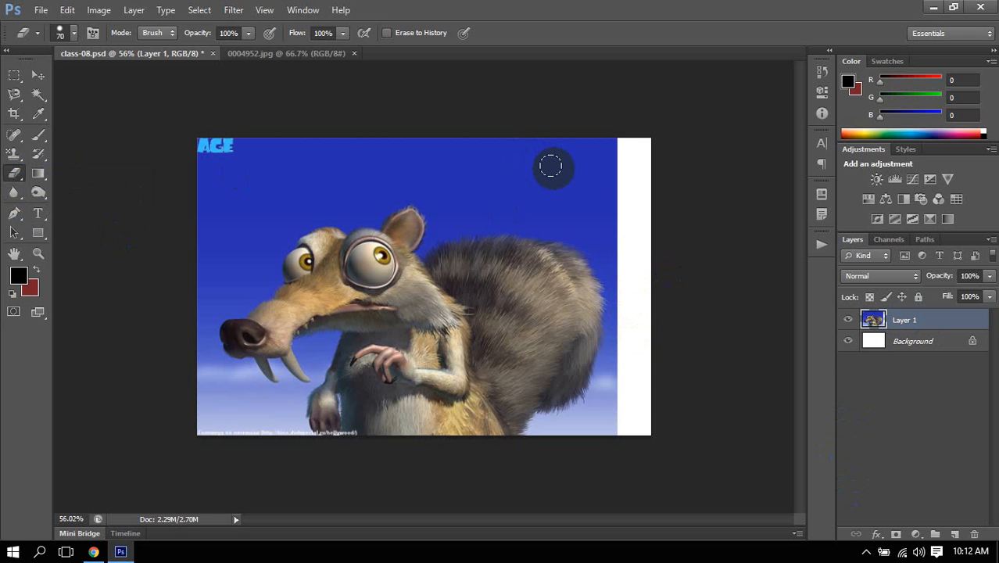
{"action": "mouse_move", "coordinate": [550, 166]}
{"action": "left_mouse_down"}
{"action": "mouse_move", "coordinate": [586, 167]}
{"action": "mouse_move", "coordinate": [417, 155]}
{"action": "mouse_move", "coordinate": [371, 168]}
{"action": "left_mouse_up"}
{"action": "mouse_move", "coordinate": [332, 150]}
{"action": "left_mouse_down"}
{"action": "mouse_move", "coordinate": [259, 191]}
{"action": "mouse_move", "coordinate": [217, 266]}
{"action": "left_mouse_up"}
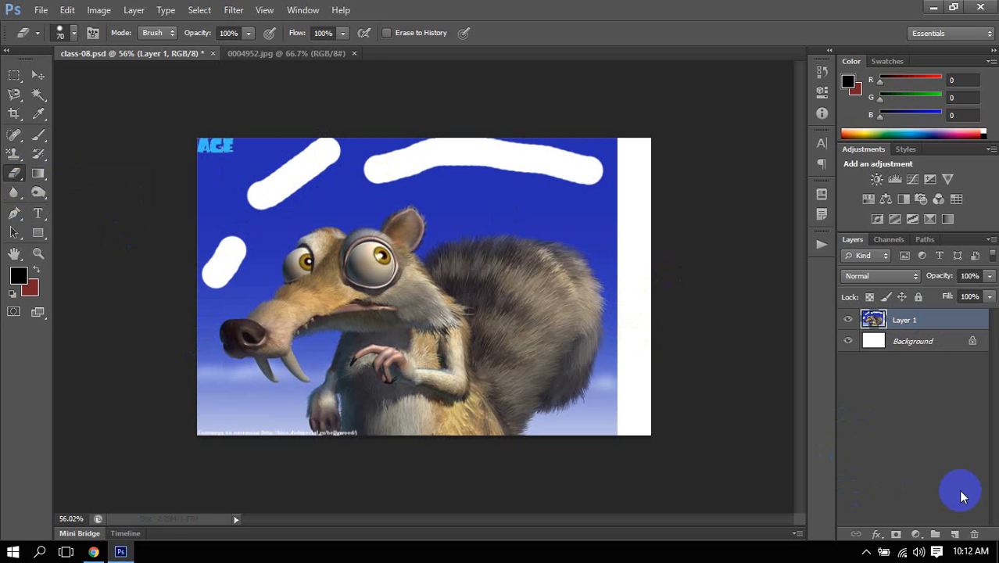
Draw a black rectangle about 934 × 249 px with a 15 pt yellow stroke over the sky, and clip it to Layer 1.
{"action": "left_click", "coordinate": [39, 233]}
{"action": "left_click_drag", "start_coordinate": [233, 133], "coordinate": [616, 233]}
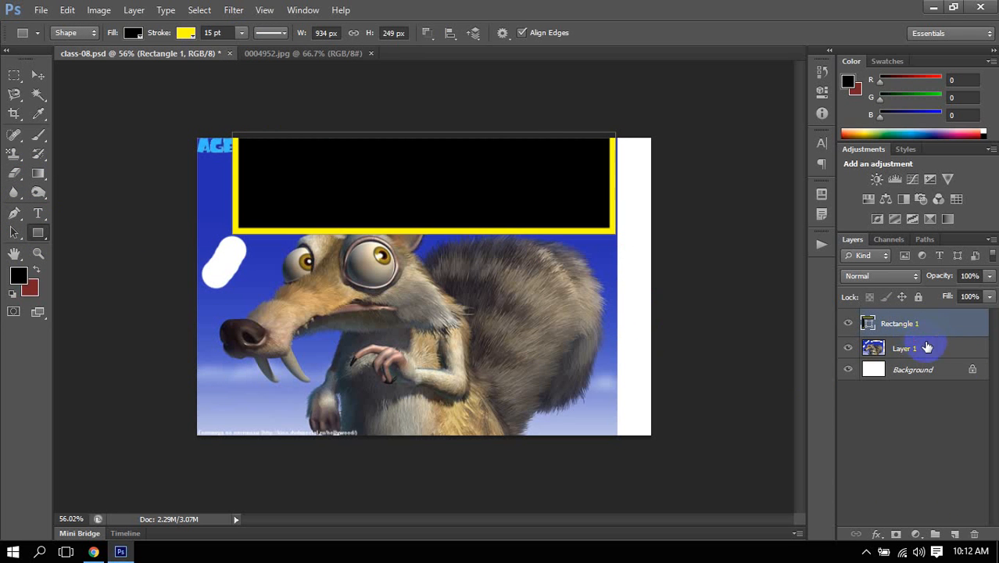
{"action": "left_click", "coordinate": [926, 336], "text": "alt"}
{"action": "left_click", "coordinate": [39, 75]}
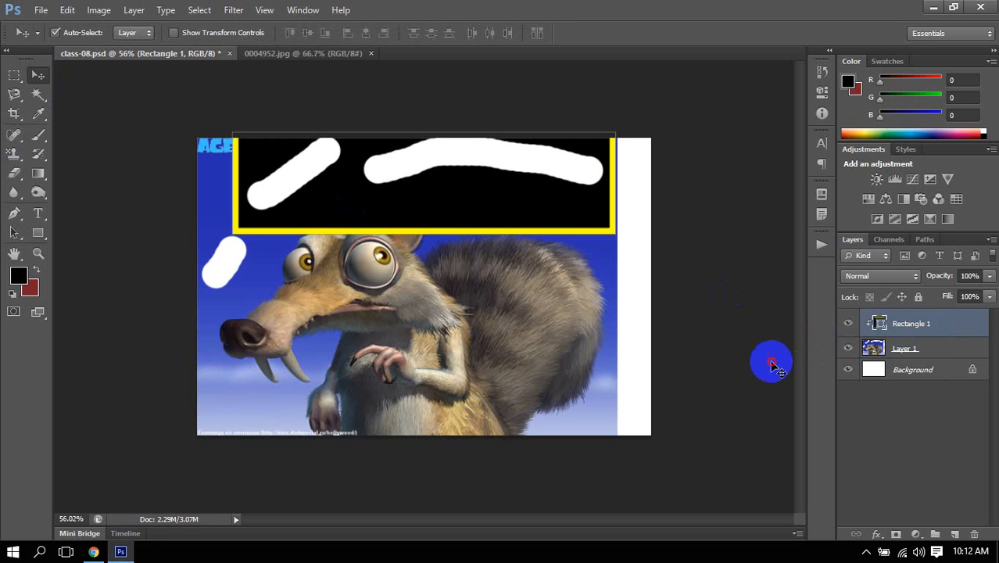
{"action": "left_click", "coordinate": [749, 373]}
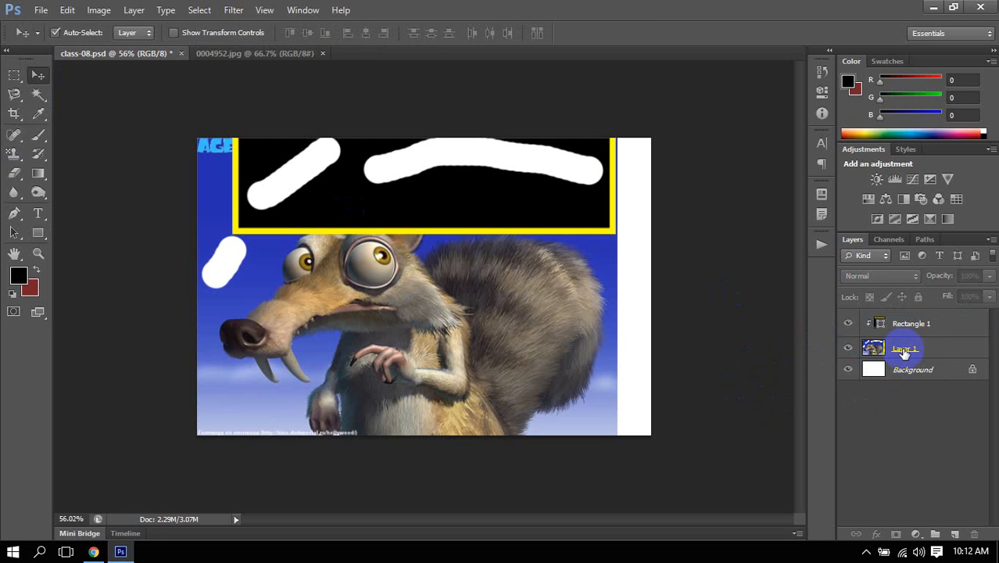
Hide the clipped rectangle, and step back through the history to the unerased squirrel image on Layer 1.
{"action": "left_click", "coordinate": [847, 323]}
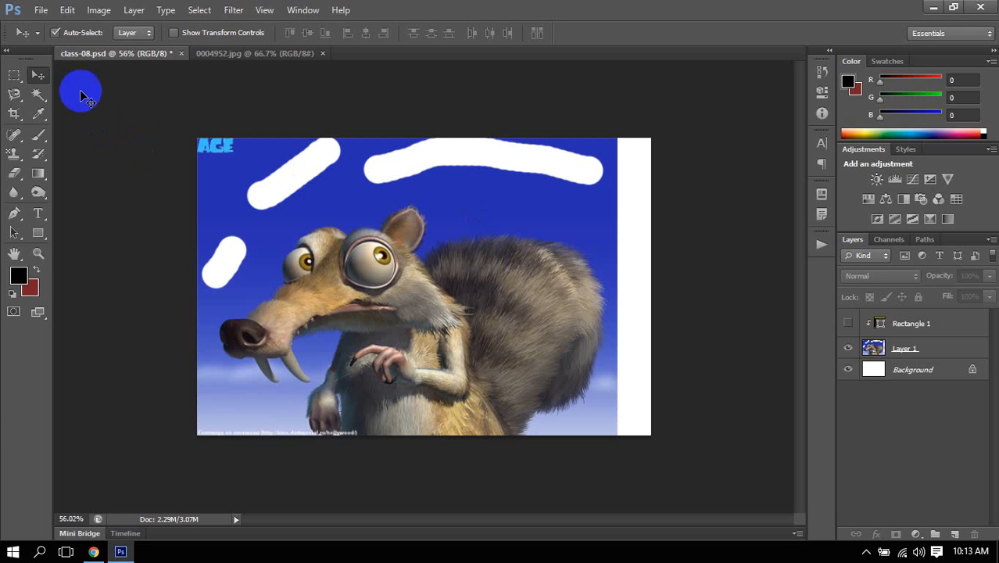
{"action": "key", "text": "ctrl+alt+z"}
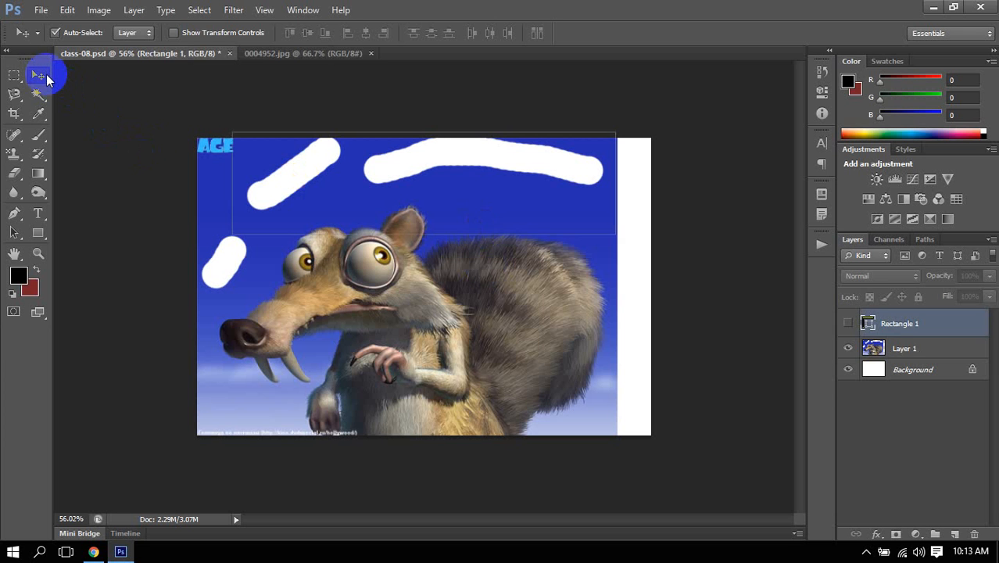
{"action": "key", "text": "ctrl+alt+z"}
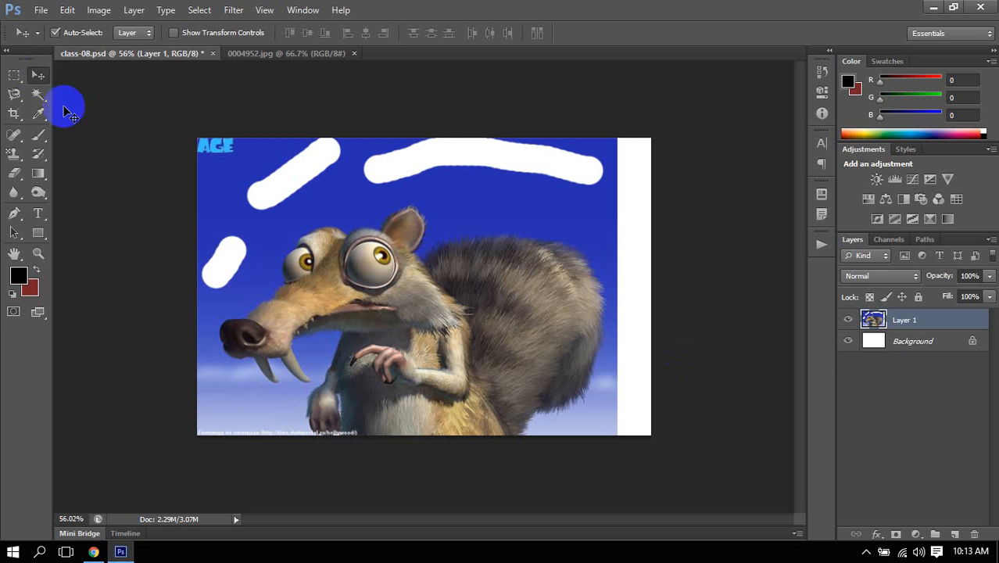
{"action": "key", "text": "ctrl+alt+z"}
{"action": "key", "text": "ctrl+alt+z"}
{"action": "key", "text": "ctrl+alt+z"}
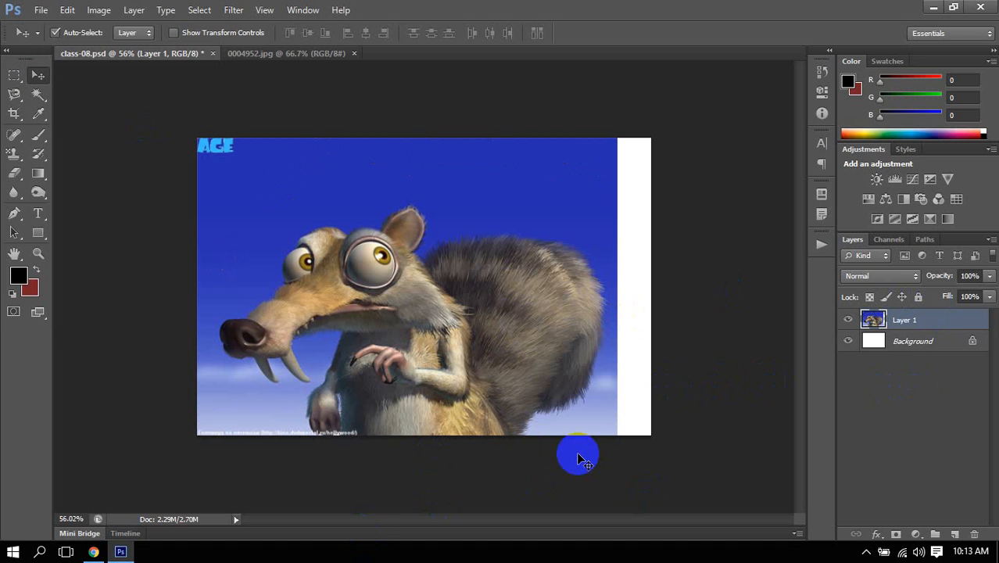
{"action": "left_click", "coordinate": [37, 232]}
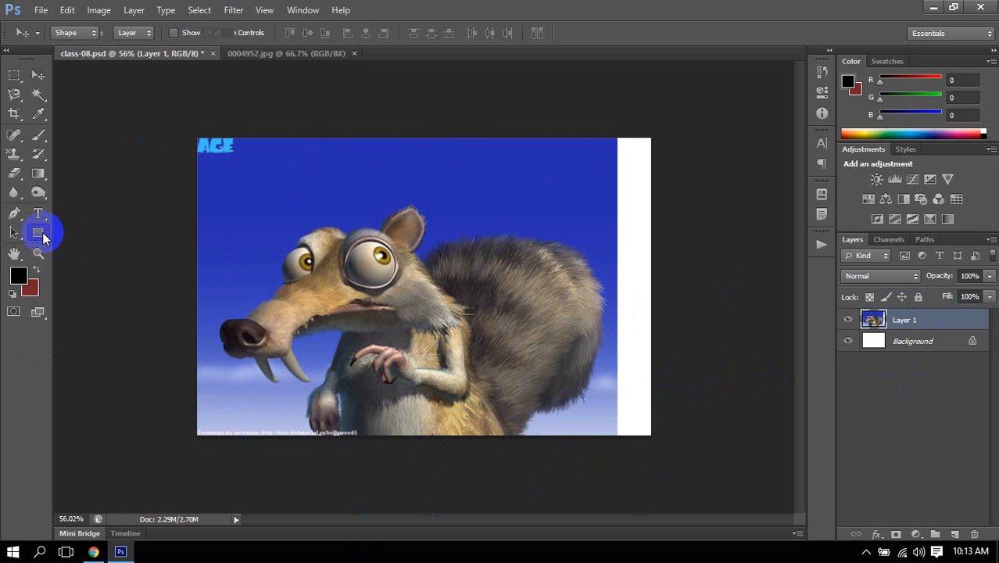
{"action": "mouse_move", "coordinate": [262, 176]}
{"action": "left_mouse_down"}
{"action": "mouse_move", "coordinate": [402, 283]}
{"action": "mouse_move", "coordinate": [624, 406]}
{"action": "left_mouse_up"}
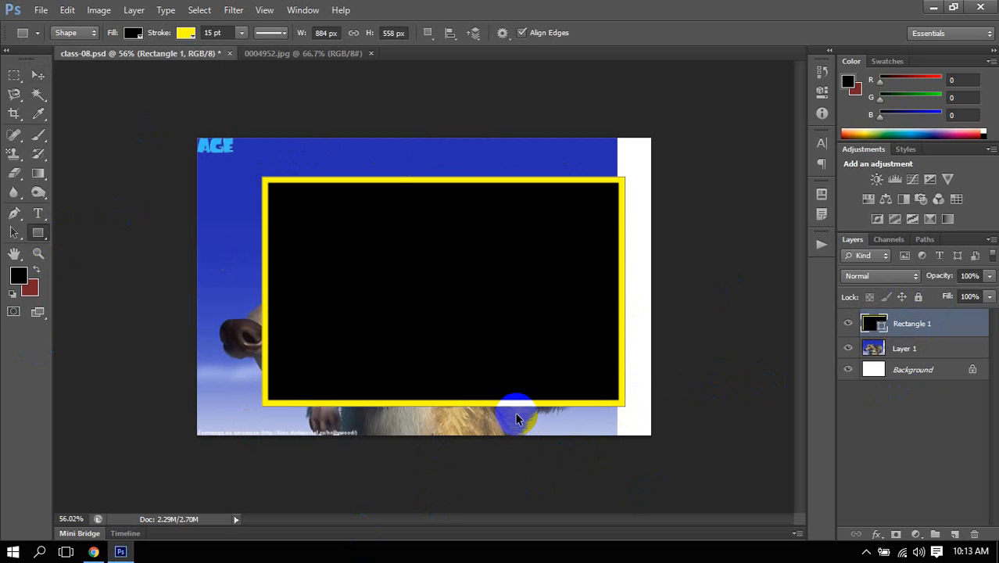
{"action": "key", "text": "ctrl+z"}
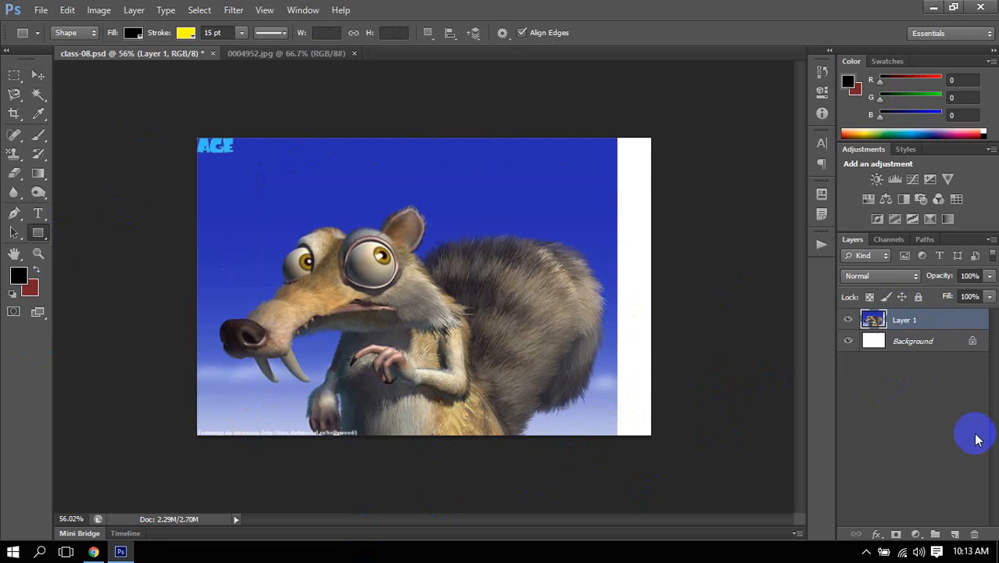
Duplicate Layer 1 with the original hidden, and convert the copy to a smart object.
{"action": "left_click", "coordinate": [37, 74]}
{"action": "key", "text": "ctrl+j"}
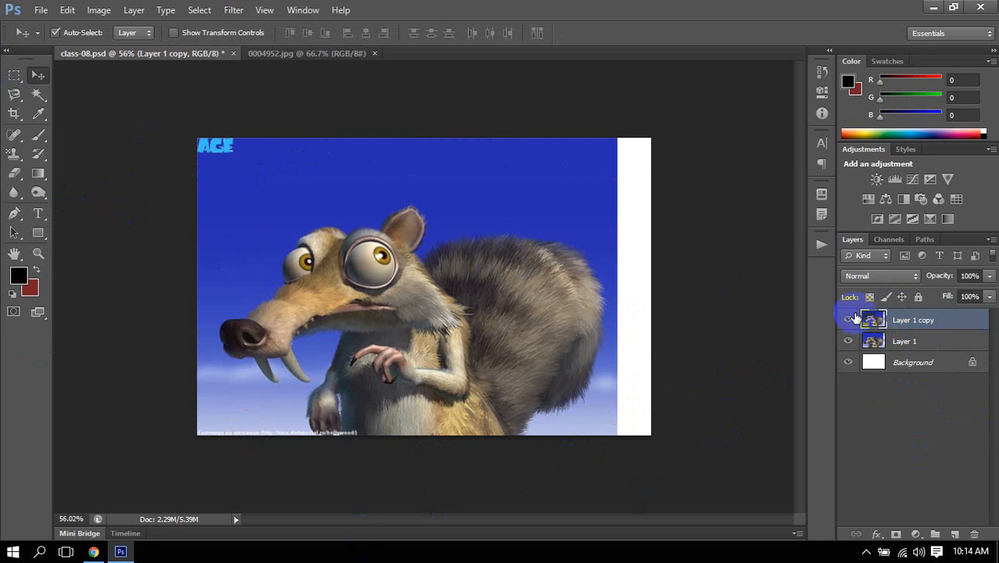
{"action": "left_click", "coordinate": [848, 341]}
{"action": "right_click", "coordinate": [921, 322]}
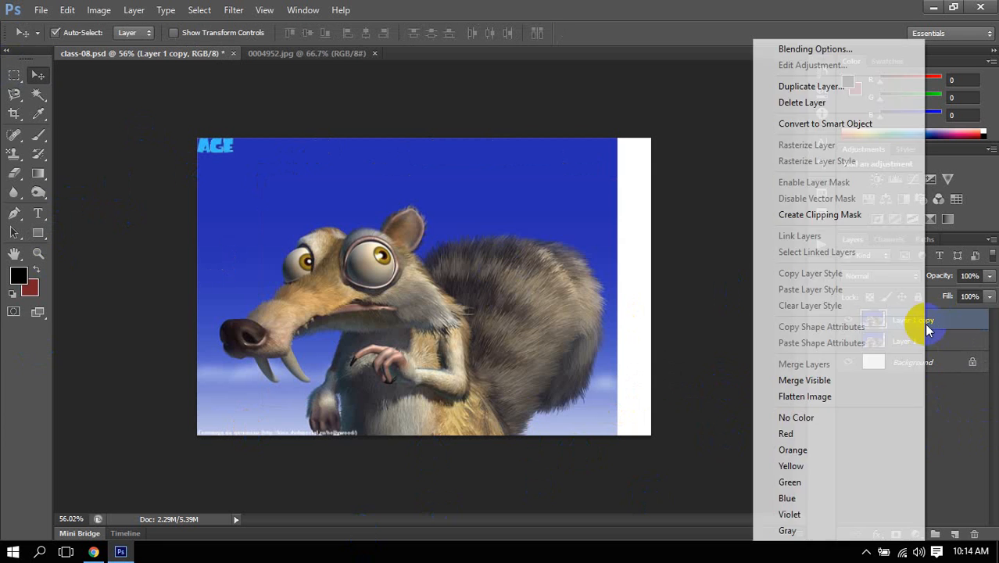
{"action": "left_click", "coordinate": [831, 125]}
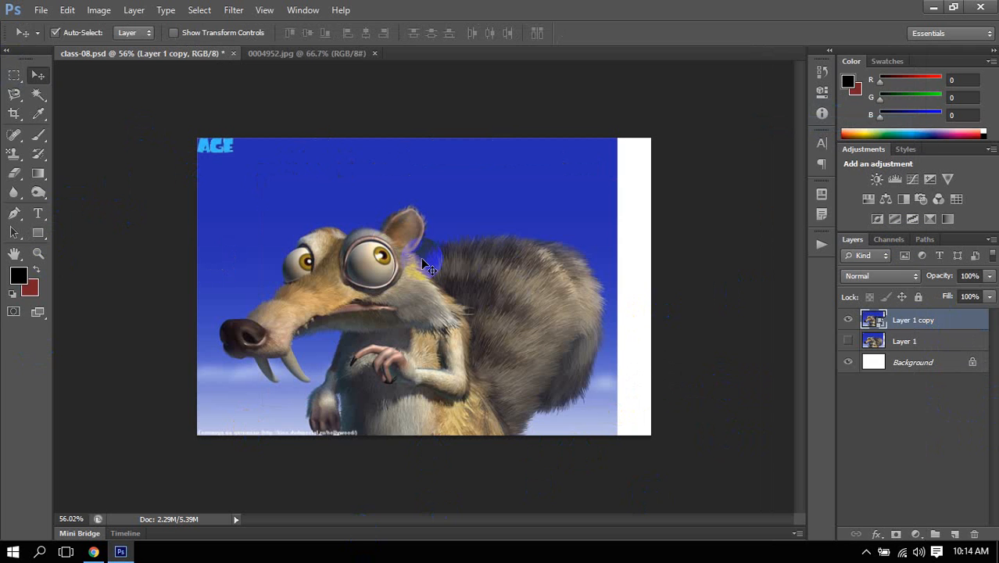
Scale the smart object to about 35% and place it in the upper-left part of the canvas.
{"action": "key", "text": "ctrl+t"}
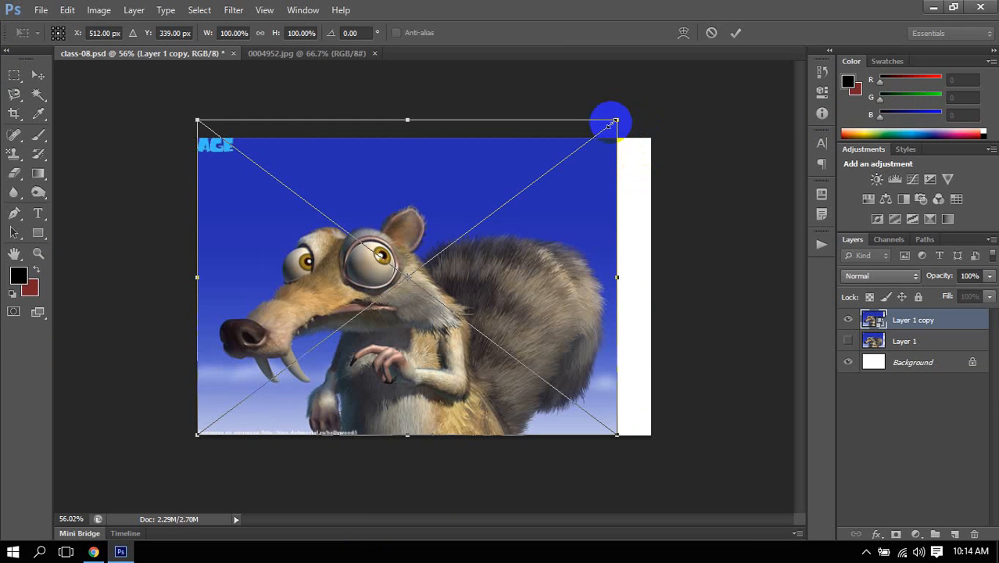
{"action": "left_click_drag", "start_coordinate": [615, 122], "coordinate": [479, 224]}
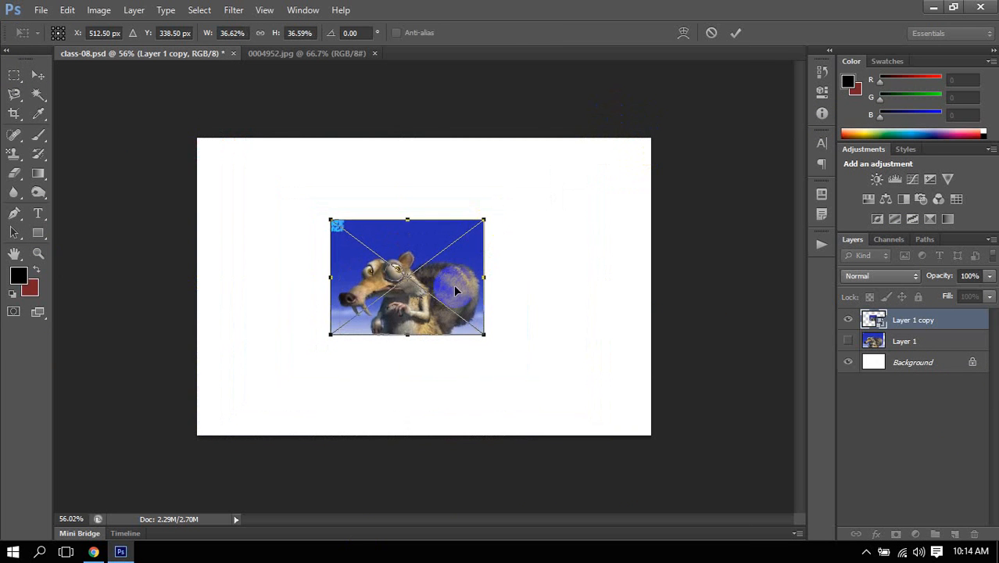
{"action": "left_click_drag", "start_coordinate": [454, 285], "coordinate": [334, 227]}
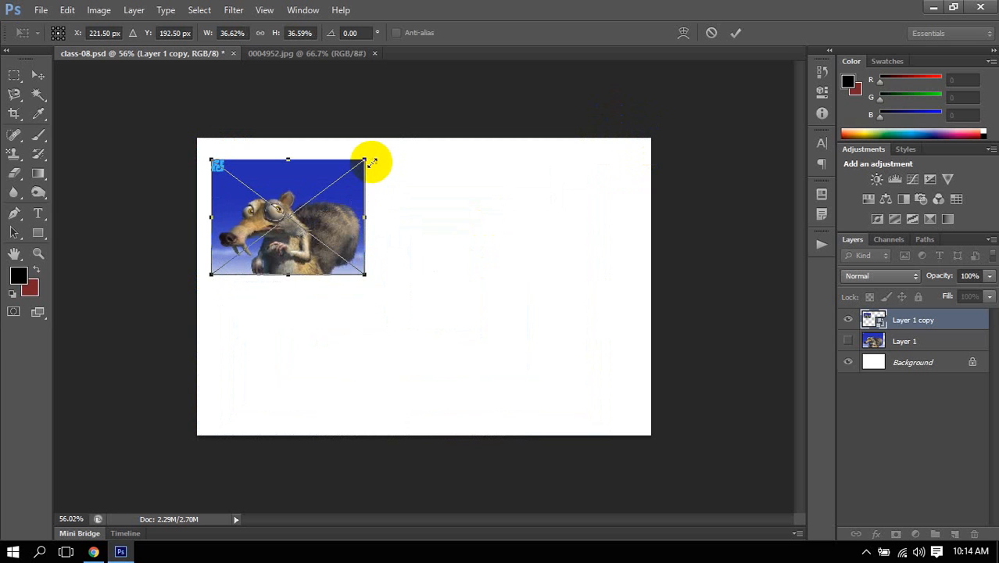
{"action": "left_click_drag", "start_coordinate": [365, 162], "coordinate": [360, 163]}
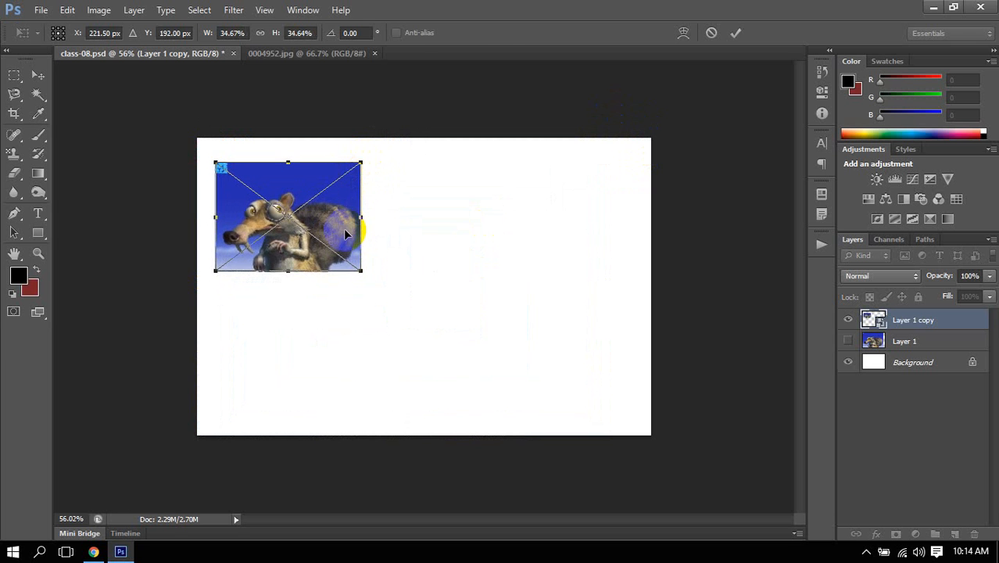
{"action": "key", "text": "Return"}
Duplicate the small smart object beside the first one, and select both copies.
{"action": "left_click_drag", "start_coordinate": [337, 235], "coordinate": [488, 222]}
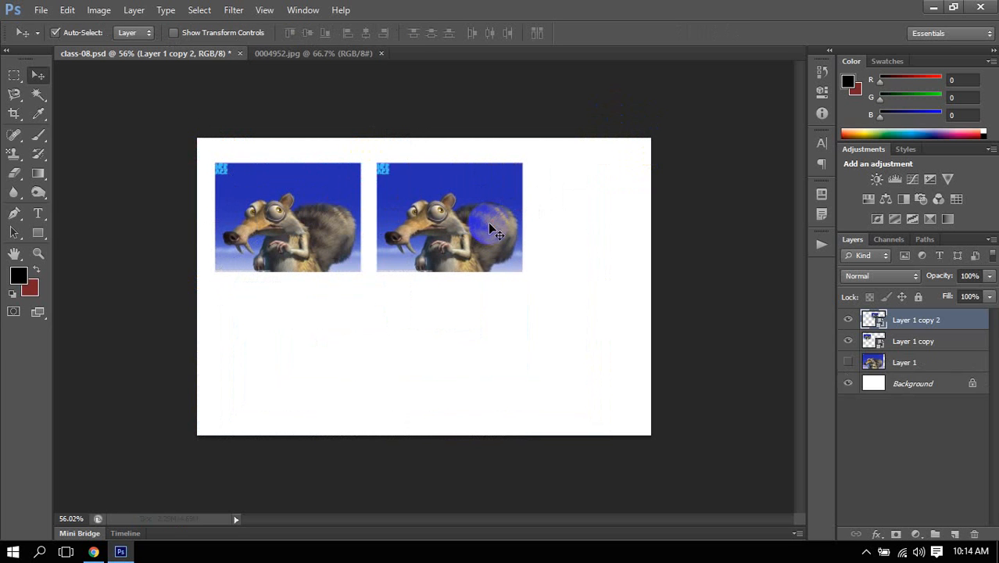
{"action": "left_click", "coordinate": [299, 255]}
{"action": "left_click", "coordinate": [430, 228], "text": "shift"}
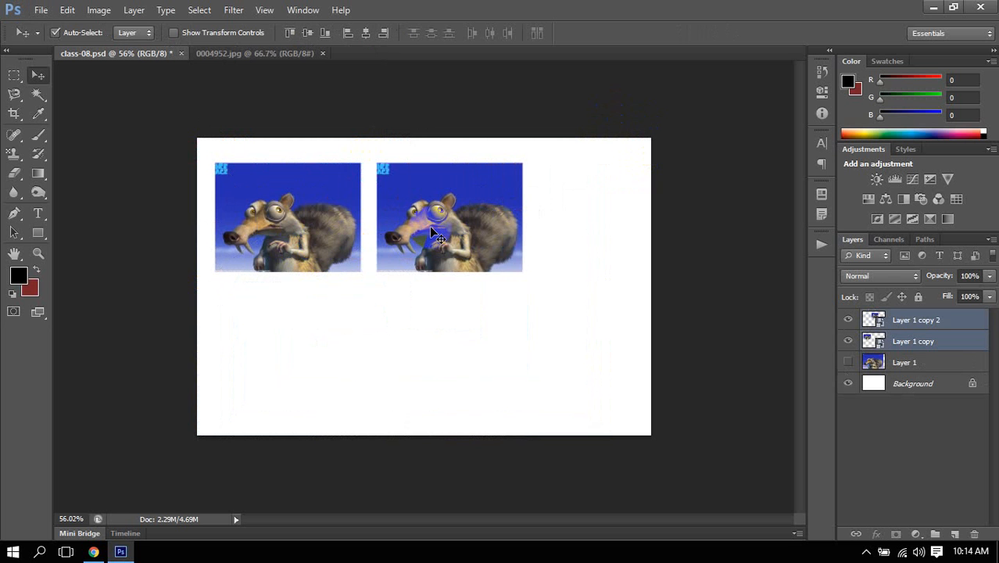
Duplicate the two selected squirrel images into a second row below, and move all four copies together toward the canvas centre.
{"action": "left_click_drag", "start_coordinate": [431, 228], "coordinate": [432, 357]}
{"action": "left_click_drag", "start_coordinate": [133, 196], "coordinate": [547, 397]}
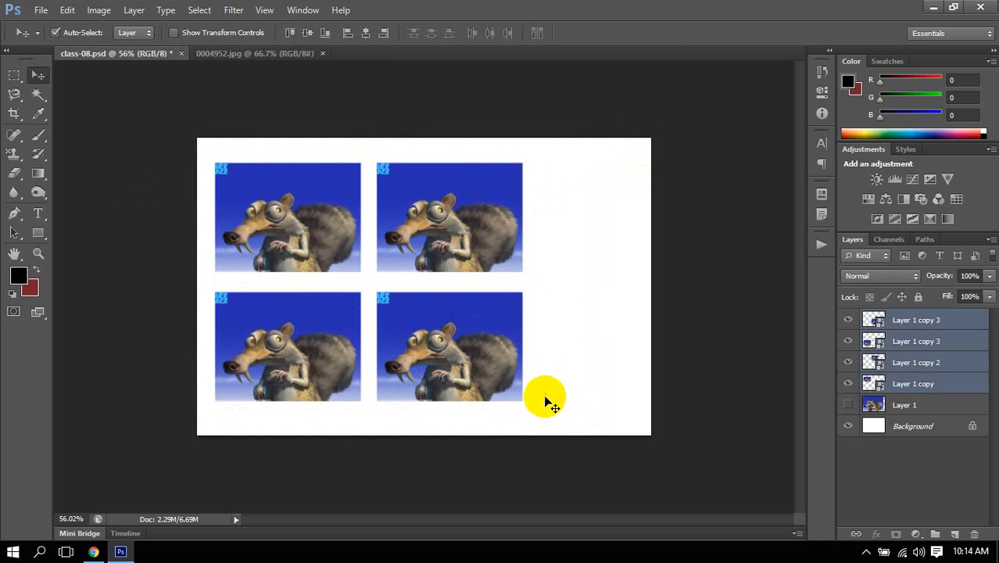
{"action": "left_click_drag", "start_coordinate": [475, 243], "coordinate": [537, 242]}
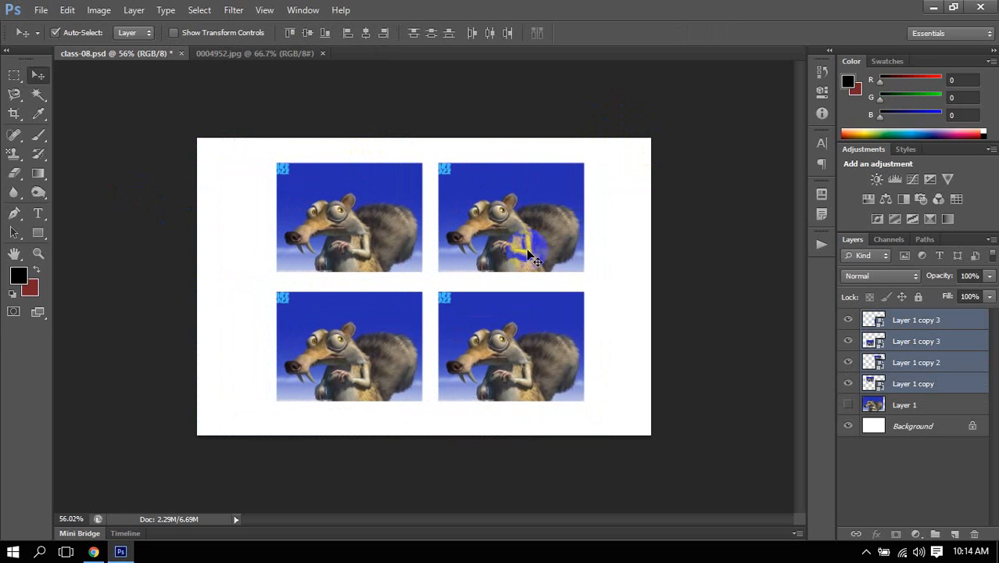
{"action": "left_click", "coordinate": [760, 321]}
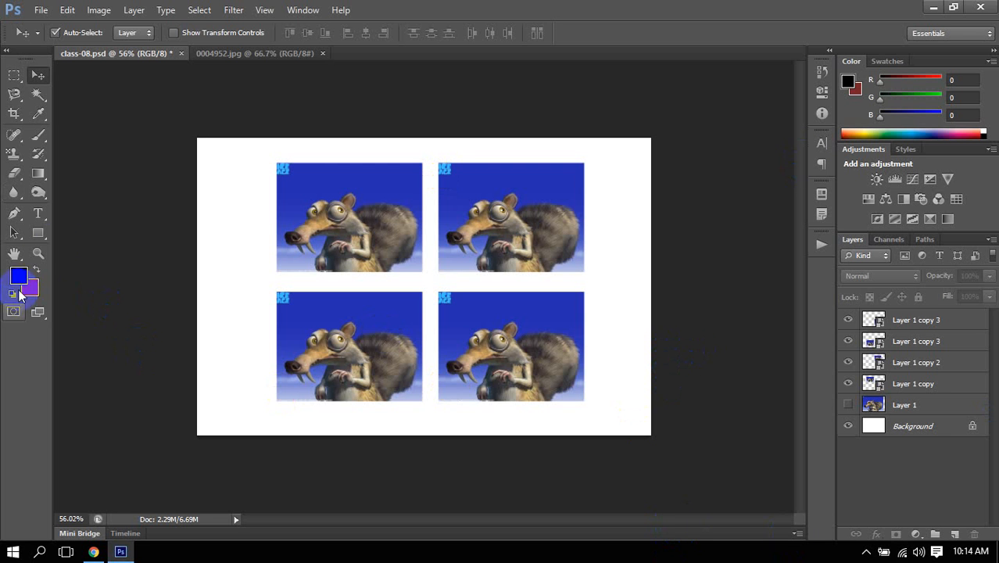
Draw a black rectangle of about 1011 × 667 px over the squirrel images and remove its stroke.
{"action": "left_click", "coordinate": [37, 232]}
{"action": "left_click_drag", "start_coordinate": [198, 137], "coordinate": [611, 407]}
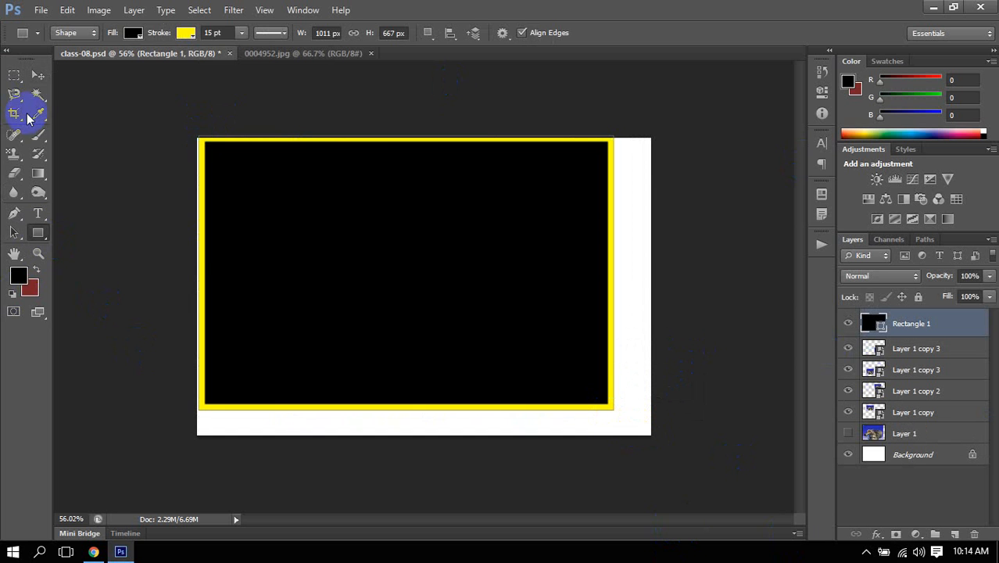
{"action": "left_click", "coordinate": [186, 33]}
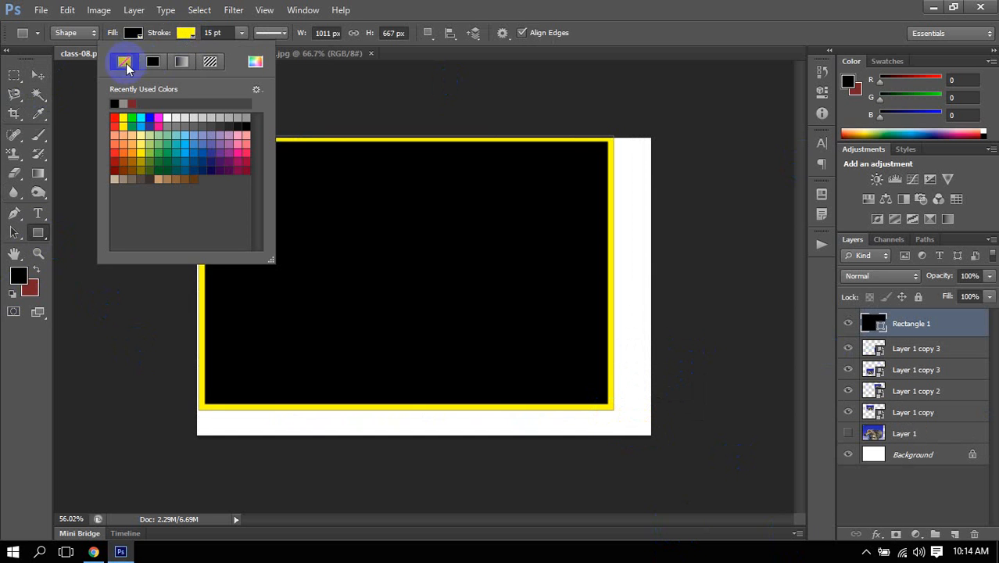
{"action": "left_click", "coordinate": [123, 63]}
{"action": "left_click", "coordinate": [491, 6]}
Toggle the rectangle's visibility to compare it with the images beneath, and identify the upper-left image's layer.
{"action": "left_click", "coordinate": [848, 323]}
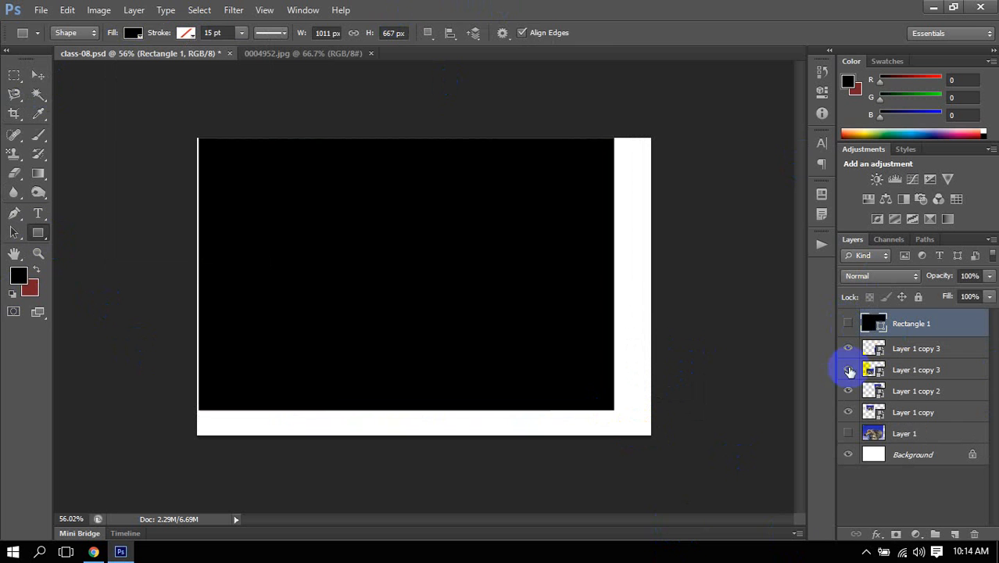
{"action": "left_click", "coordinate": [38, 75]}
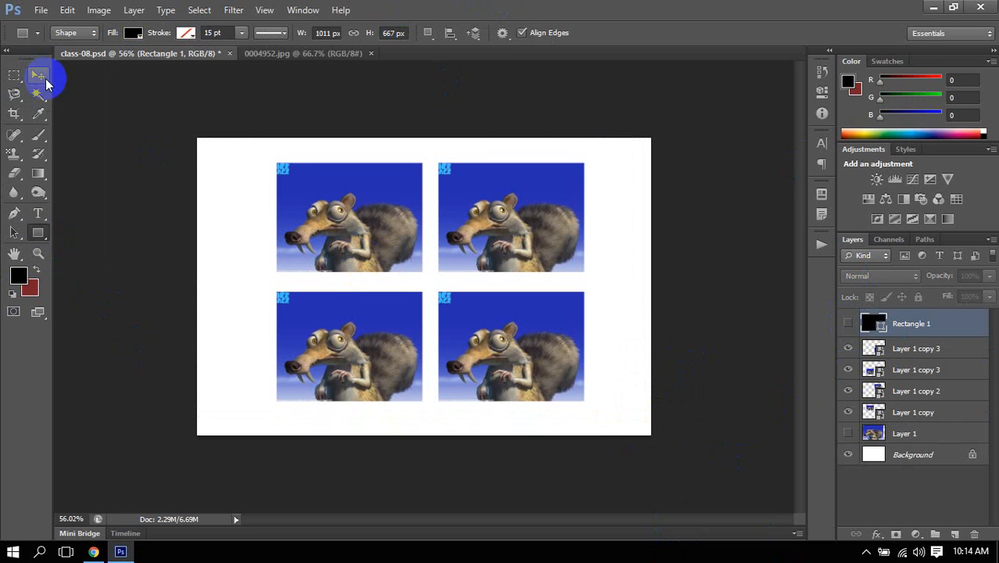
{"action": "left_click", "coordinate": [382, 230]}
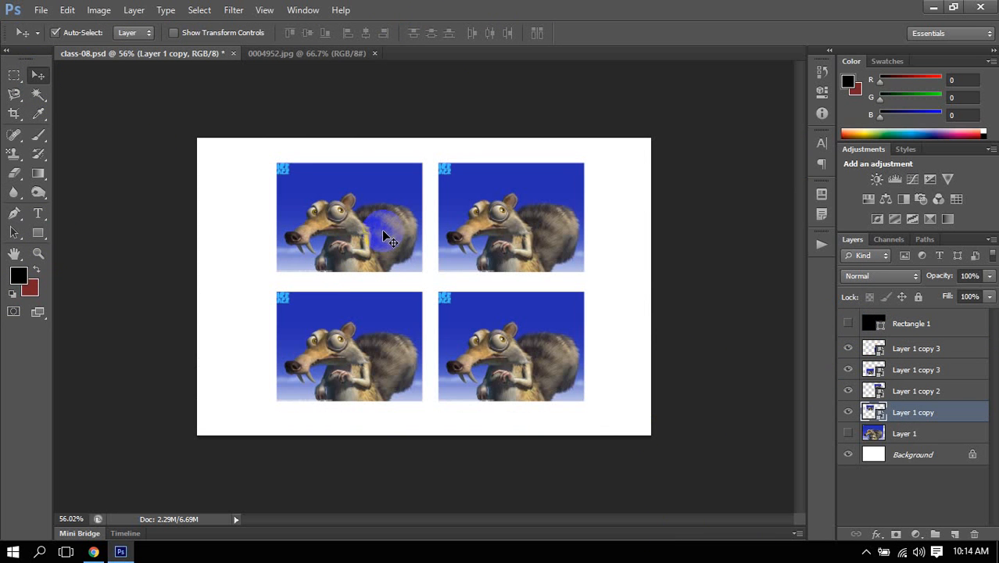
{"action": "left_click", "coordinate": [899, 328]}
{"action": "left_click", "coordinate": [849, 324]}
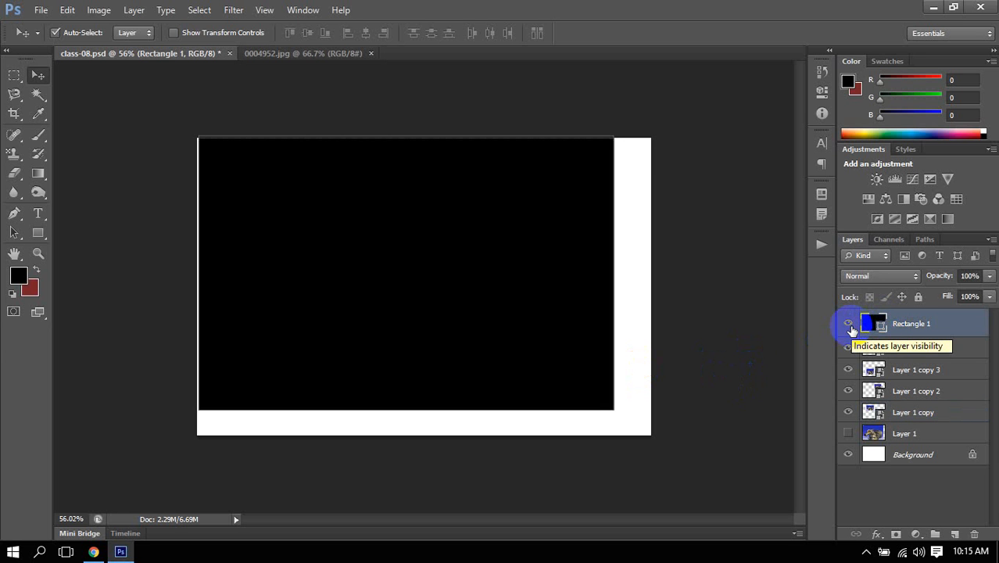
{"action": "left_click", "coordinate": [849, 324]}
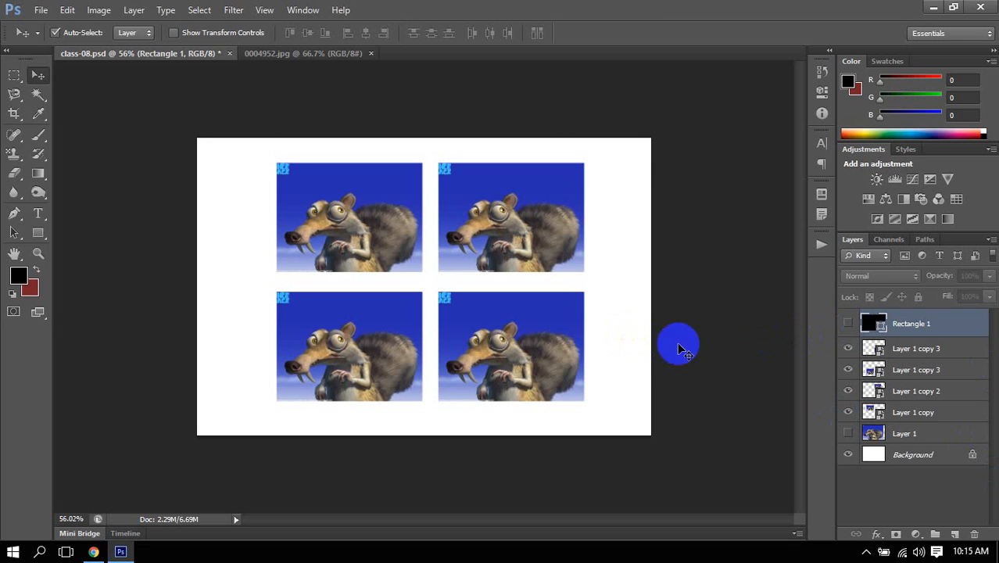
Move Layer 1 copy directly below Rectangle 1, and clip the visible rectangle to it with a clipping mask.
{"action": "left_click", "coordinate": [915, 412]}
{"action": "left_click_drag", "start_coordinate": [917, 415], "coordinate": [919, 351]}
{"action": "left_click", "coordinate": [860, 327]}
{"action": "left_click", "coordinate": [849, 324]}
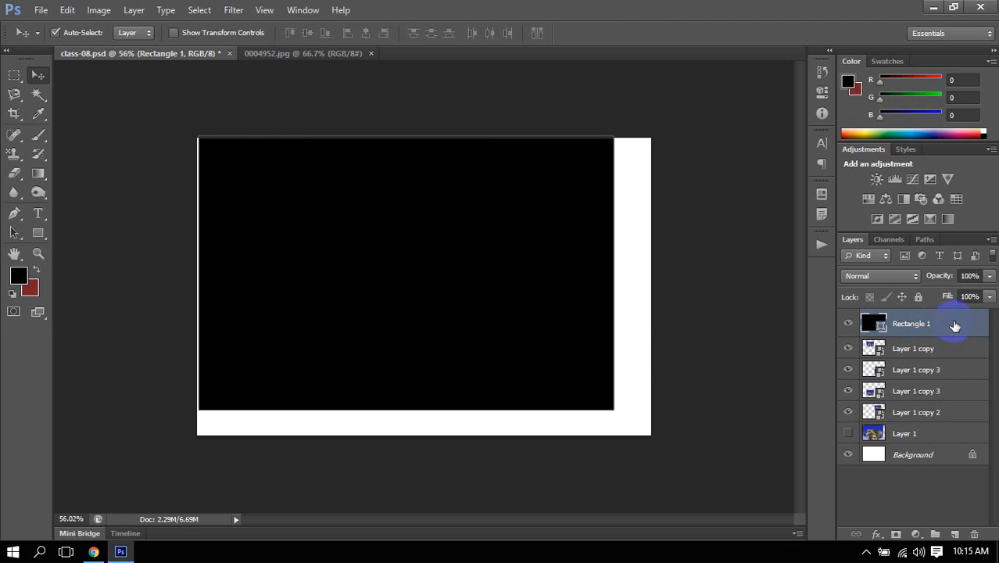
{"action": "right_click", "coordinate": [954, 327]}
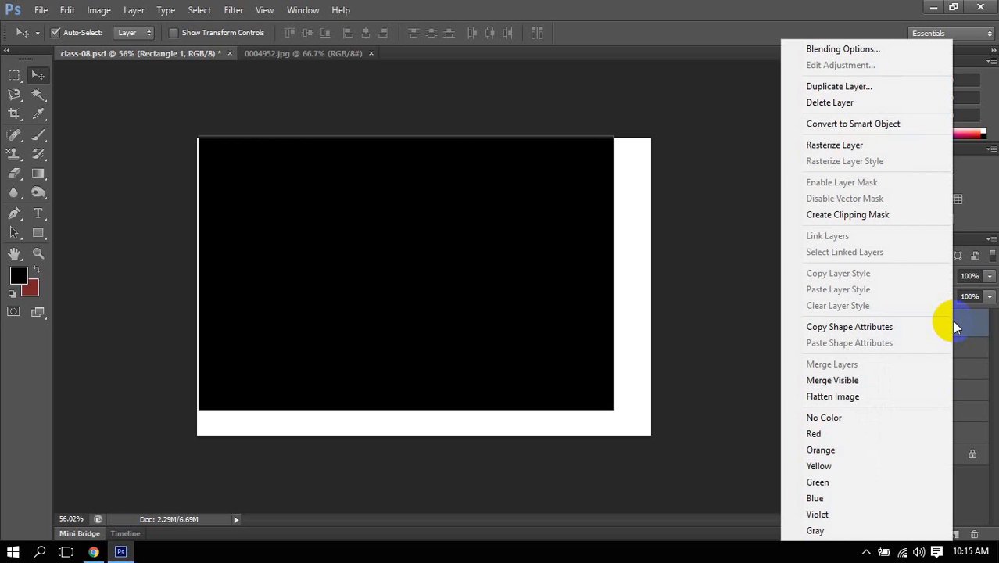
{"action": "left_click", "coordinate": [891, 215]}
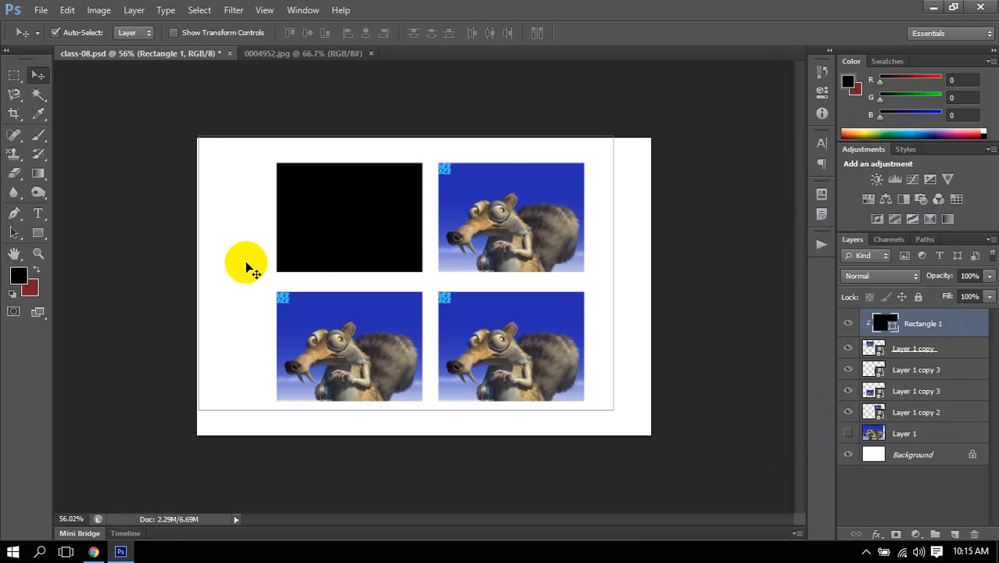
{"action": "left_click", "coordinate": [484, 491]}
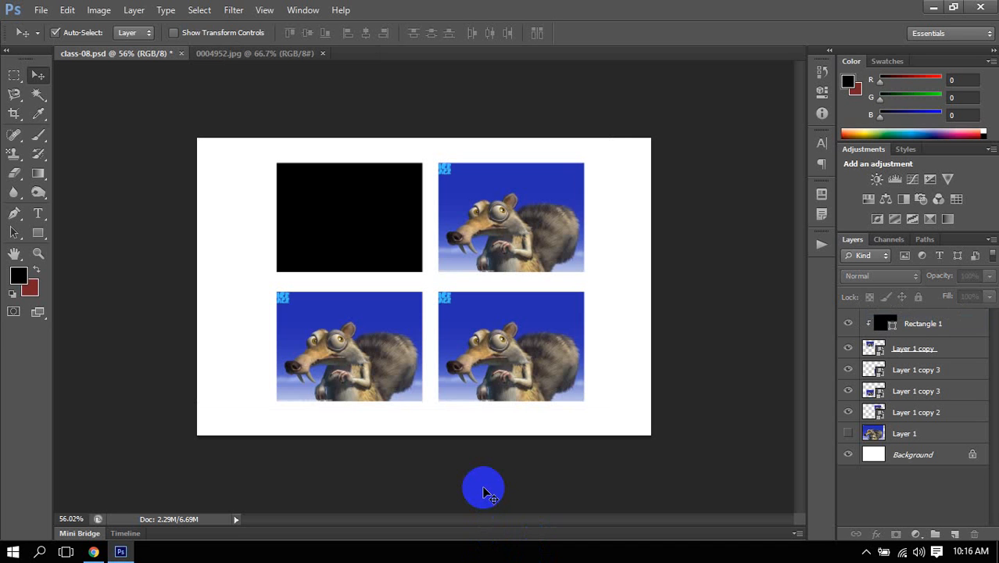
Release and re-create the rectangle's clipping mask while hiding and showing Layer 1 copy.
{"action": "left_click", "coordinate": [926, 335], "text": "alt"}
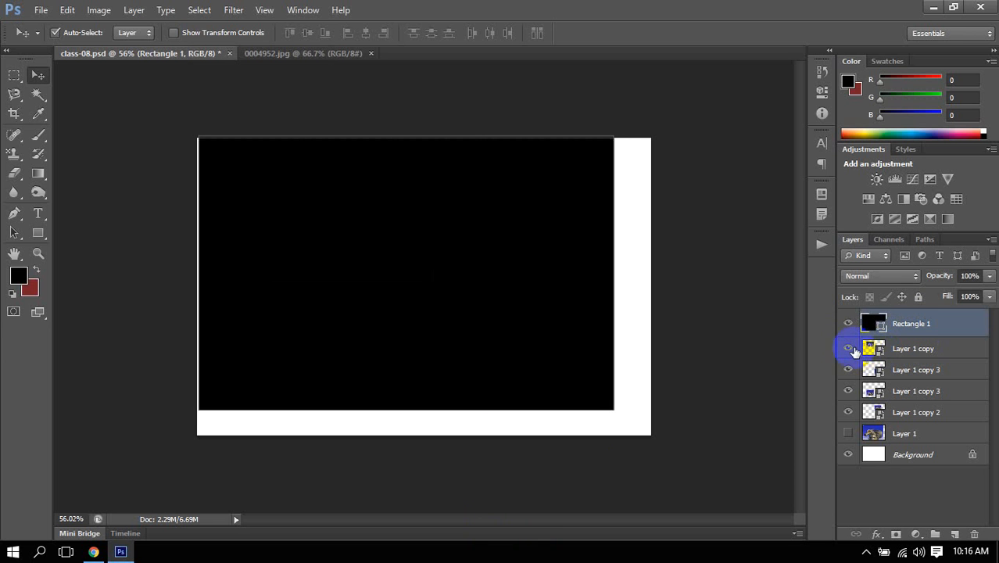
{"action": "left_click", "coordinate": [849, 350]}
{"action": "left_click", "coordinate": [922, 336], "text": "alt"}
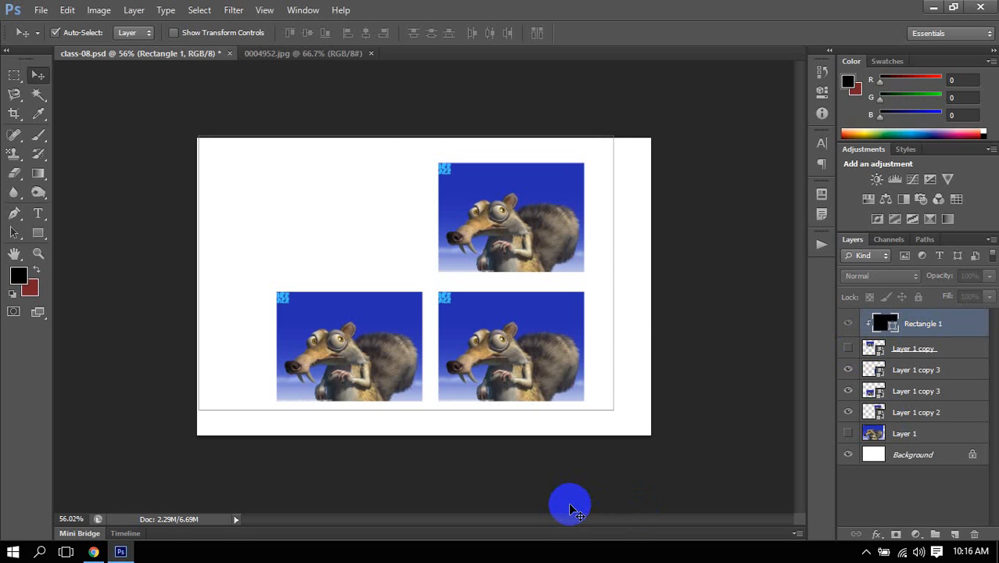
{"action": "left_click", "coordinate": [735, 471]}
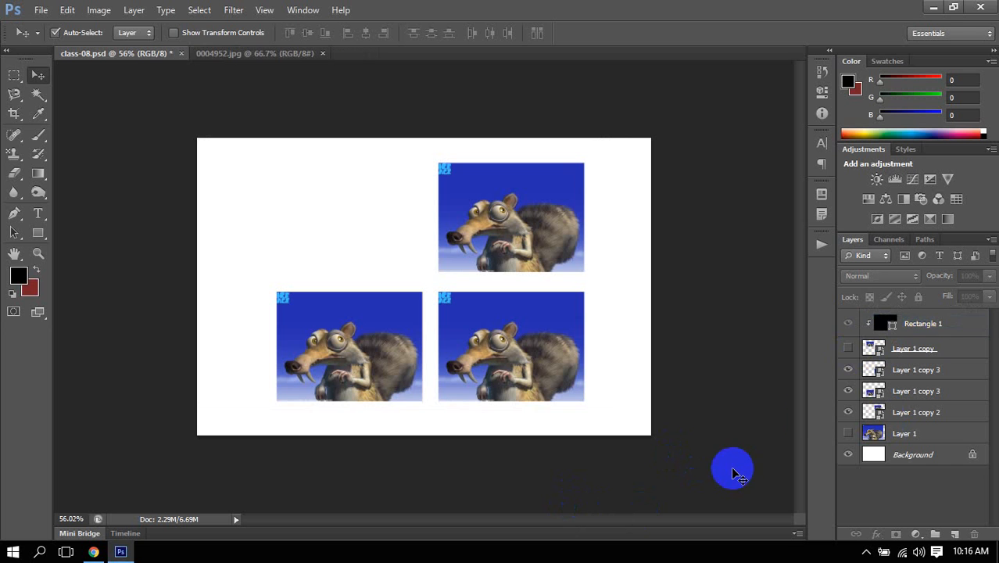
{"action": "left_click", "coordinate": [848, 348]}
{"action": "left_click", "coordinate": [948, 354]}
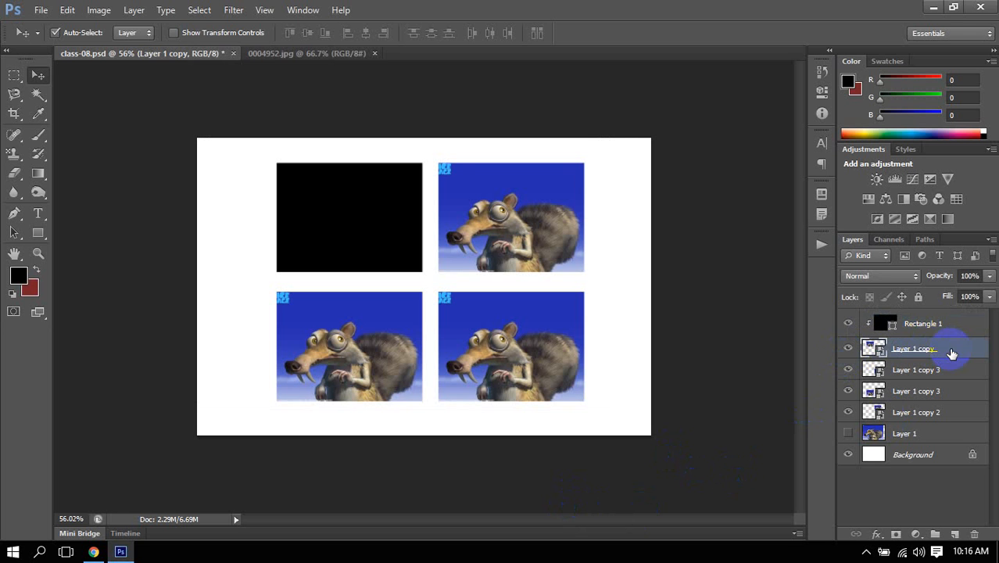
Change the clipped rectangle's fill colour from the swatches to light blue.
{"action": "left_click", "coordinate": [928, 332]}
{"action": "left_click", "coordinate": [324, 206]}
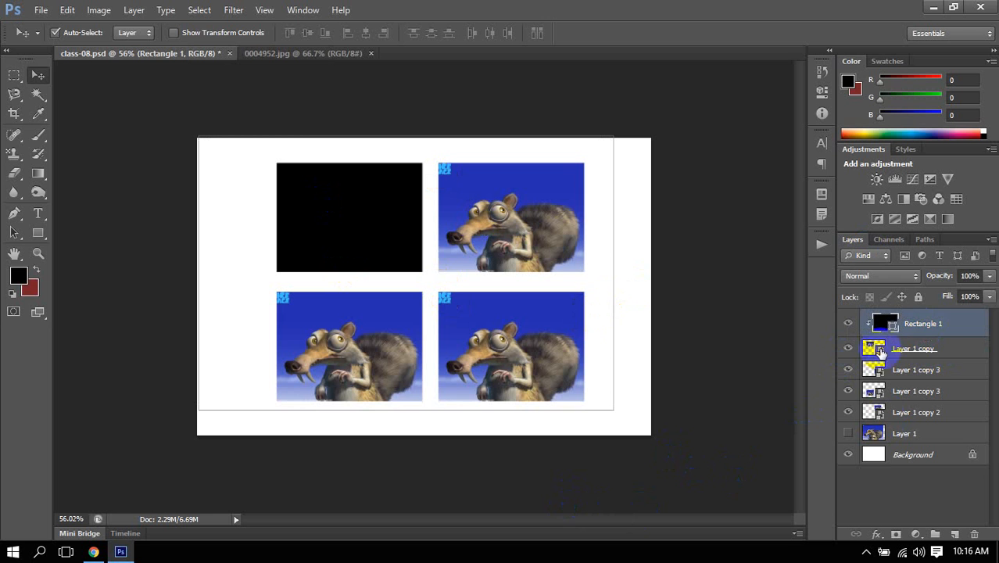
{"action": "left_click", "coordinate": [63, 280]}
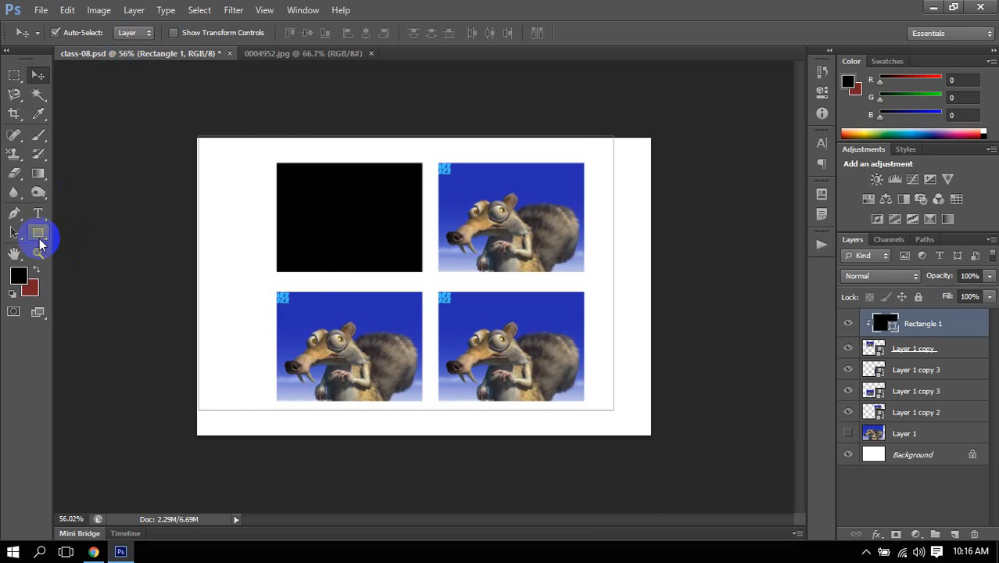
{"action": "left_click", "coordinate": [39, 236]}
{"action": "left_click", "coordinate": [131, 33]}
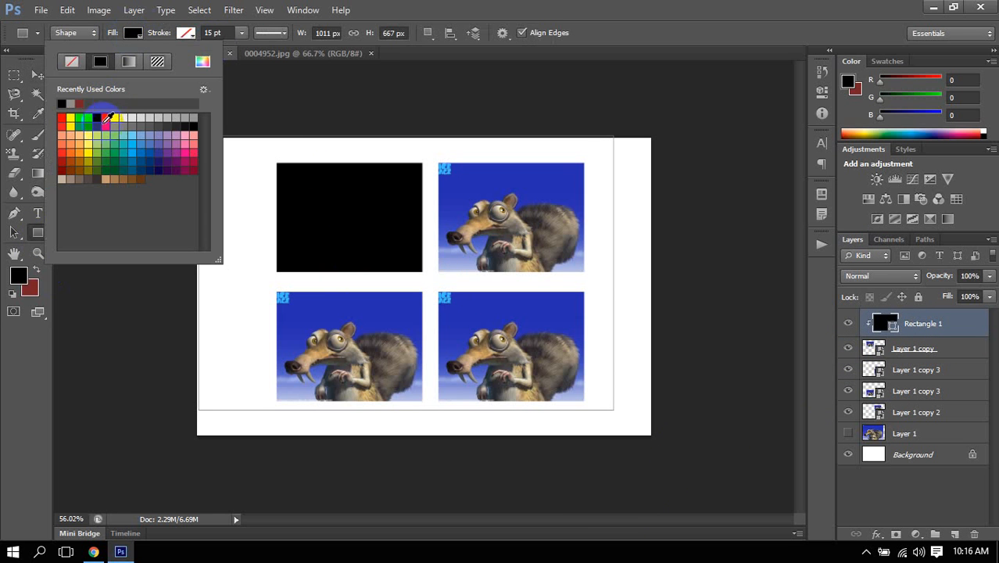
{"action": "left_click", "coordinate": [133, 150]}
{"action": "left_click", "coordinate": [651, 6]}
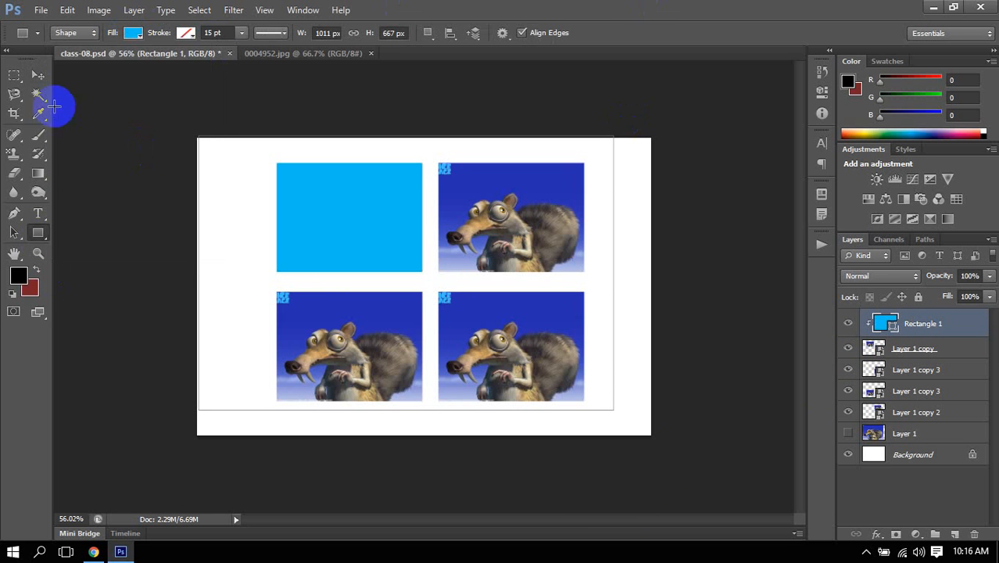
{"action": "left_click", "coordinate": [38, 73]}
{"action": "left_click", "coordinate": [491, 453]}
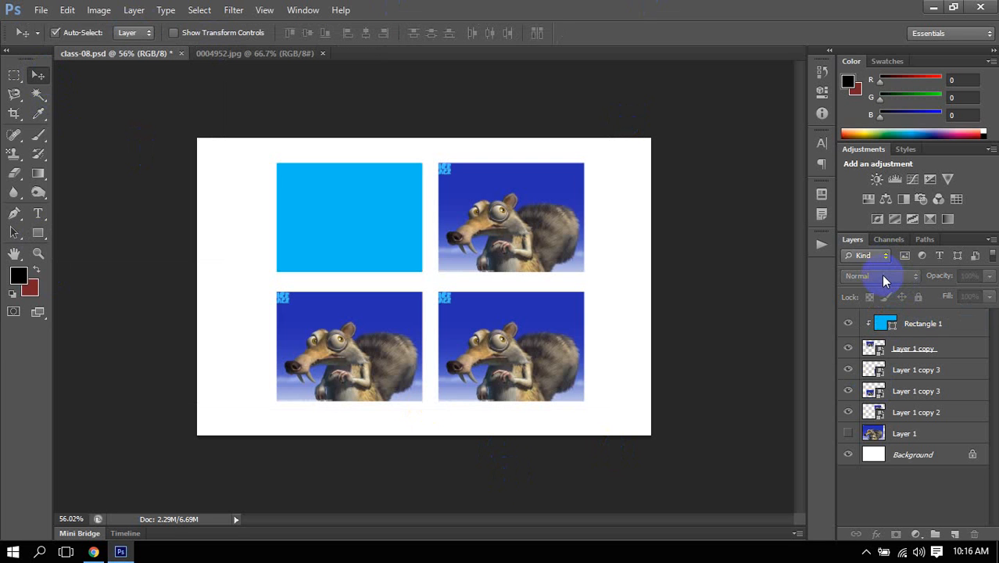
Preview blending modes such as Darken, Lighten and Lighter Color on the clipped rectangle, return to Normal, and toggle its visibility.
{"action": "left_click", "coordinate": [926, 323]}
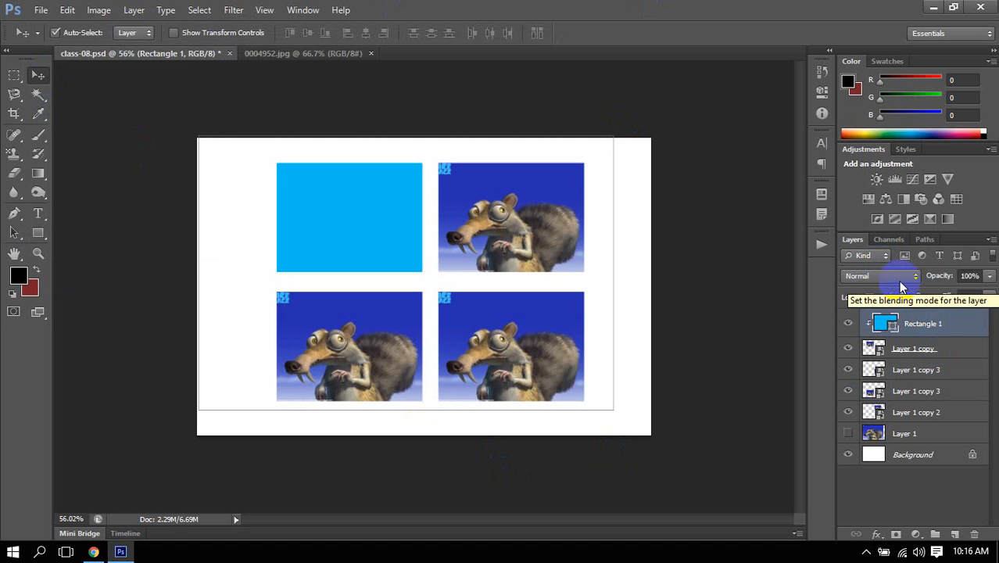
{"action": "left_click", "coordinate": [899, 277]}
{"action": "left_click", "coordinate": [879, 9]}
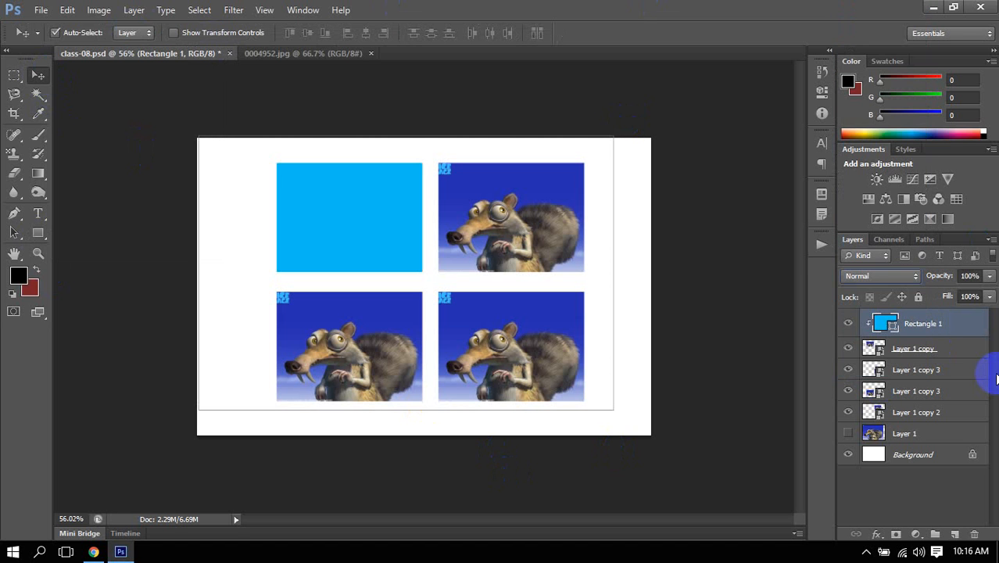
{"action": "key", "text": "Down"}
{"action": "key", "text": "Down"}
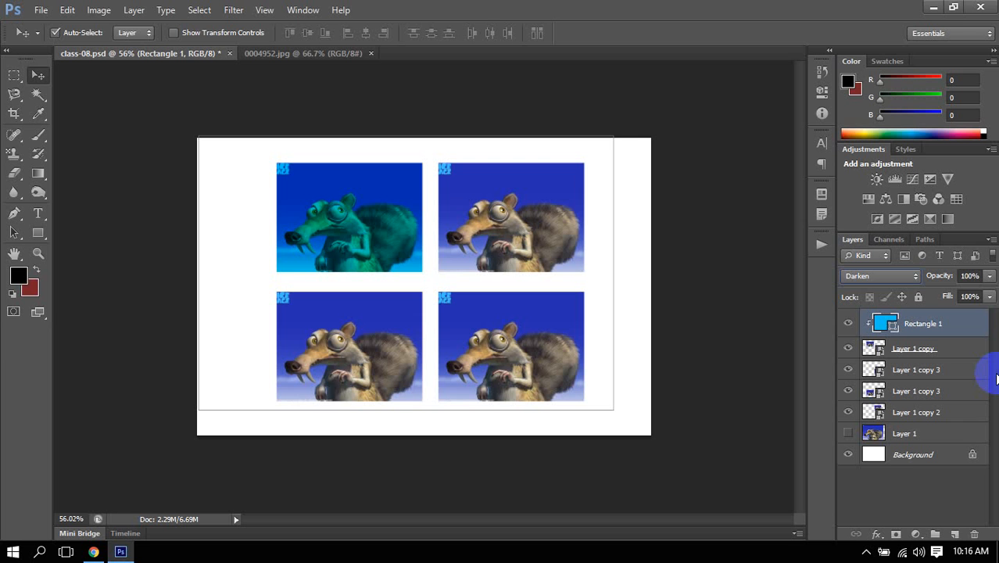
{"action": "key", "text": "Down"}
{"action": "key", "text": "Down"}
{"action": "key", "text": "Down"}
{"action": "key", "text": "Down"}
{"action": "key", "text": "Down"}
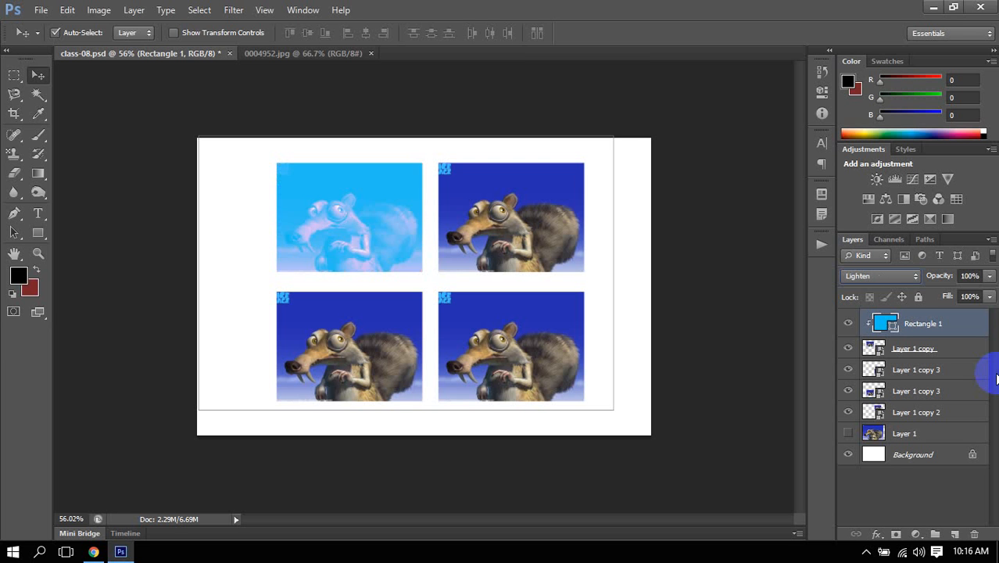
{"action": "key", "text": "Up"}
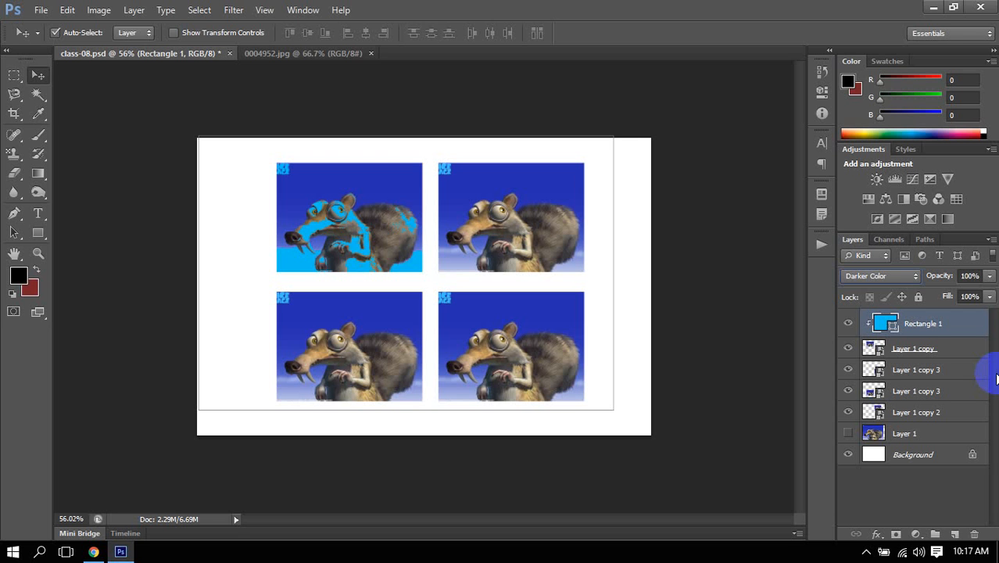
{"action": "key", "text": "Down"}
{"action": "key", "text": "Down"}
{"action": "key", "text": "Down"}
{"action": "key", "text": "Down"}
{"action": "key", "text": "Down"}
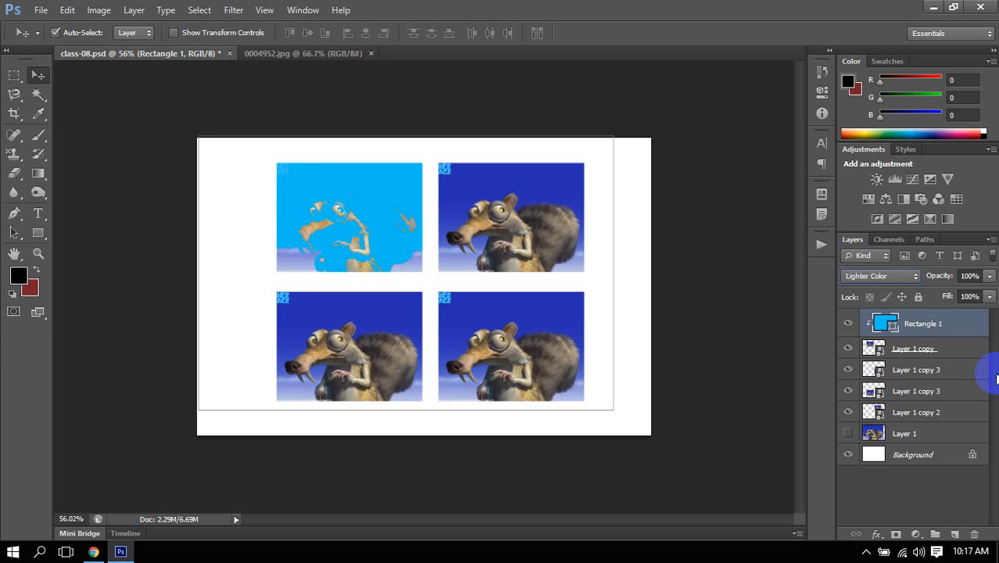
{"action": "key", "text": "Down"}
{"action": "key", "text": "Down"}
{"action": "key", "text": "Down"}
{"action": "key", "text": "Up"}
{"action": "key", "text": "Up"}
{"action": "key", "text": "Up"}
{"action": "key", "text": "Up"}
{"action": "key", "text": "Up"}
{"action": "key", "text": "Up"}
{"action": "key", "text": "Up"}
{"action": "key", "text": "Up"}
{"action": "key", "text": "Up"}
{"action": "key", "text": "Up"}
{"action": "key", "text": "Up"}
{"action": "key", "text": "Up"}
{"action": "key", "text": "Up"}
{"action": "key", "text": "Up"}
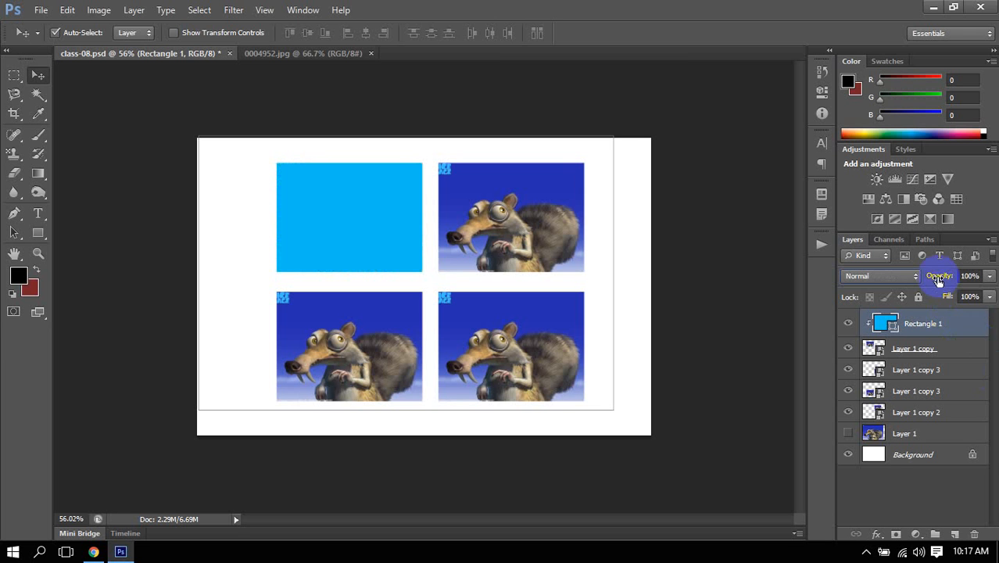
{"action": "left_click", "coordinate": [849, 325]}
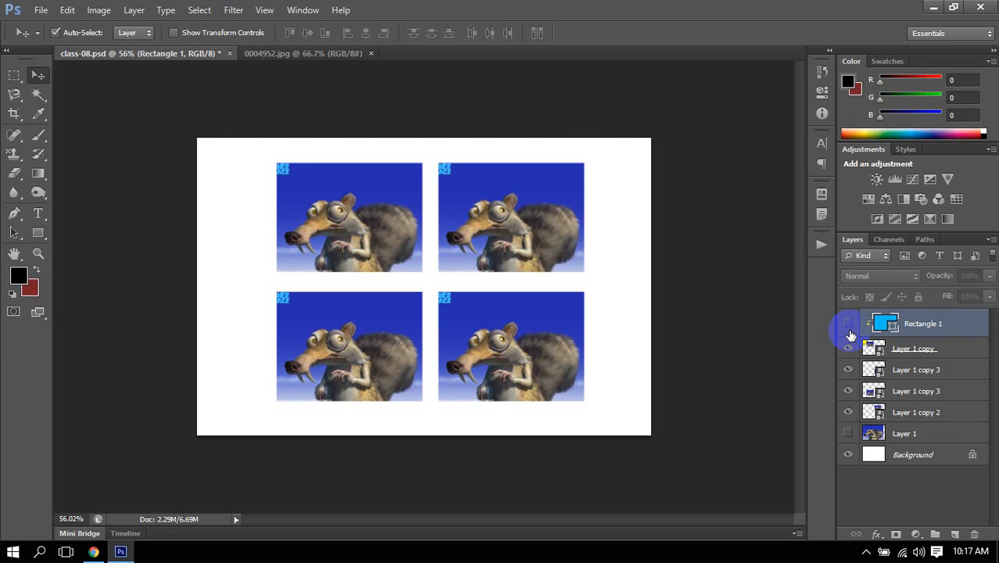
{"action": "left_click", "coordinate": [849, 325]}
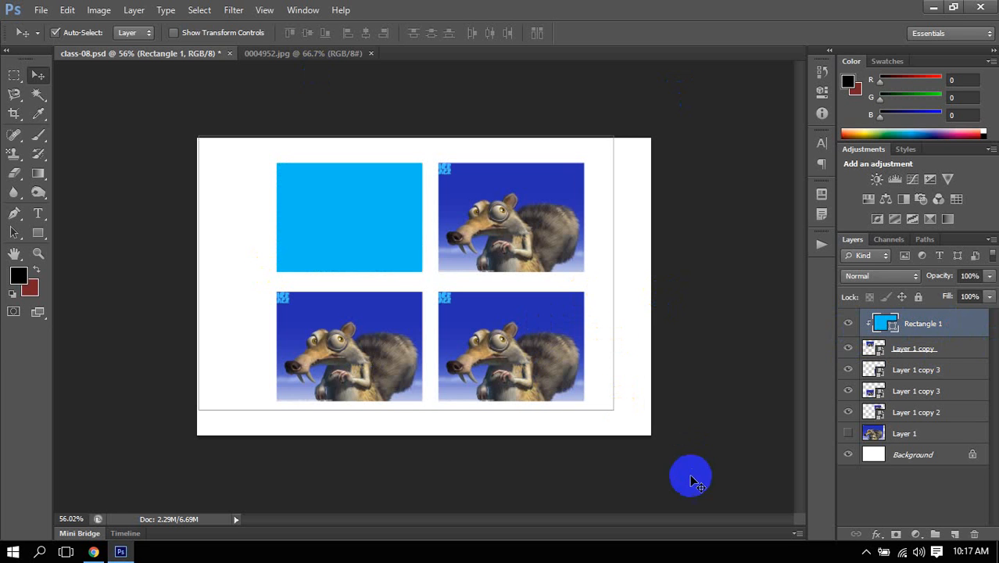
Scale the blue rectangle down to slightly smaller than the upper-left squirrel image, and align it centred with Layer 1 copy.
{"action": "key", "text": "ctrl+t"}
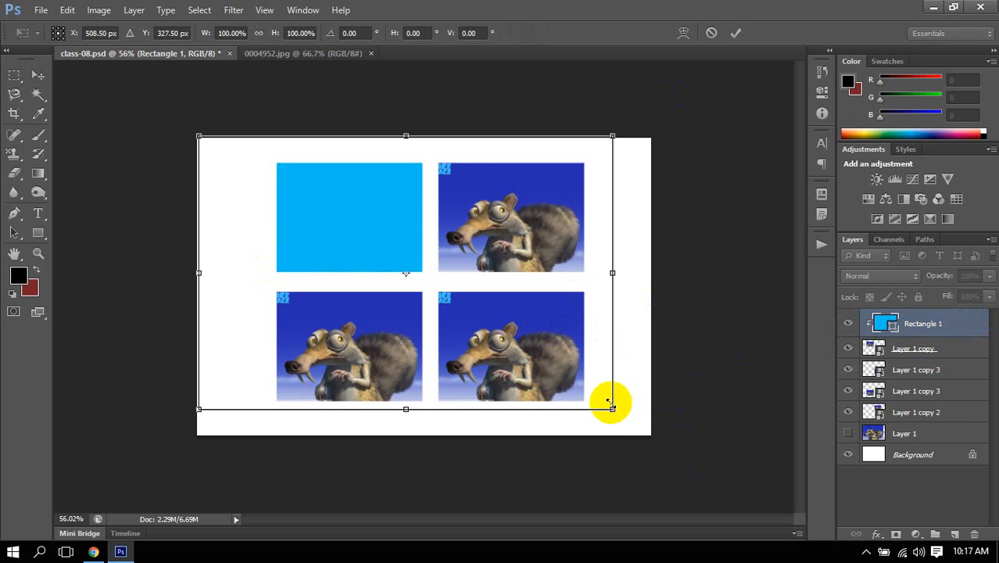
{"action": "left_click_drag", "start_coordinate": [610, 404], "coordinate": [579, 386]}
{"action": "left_click_drag", "start_coordinate": [512, 345], "coordinate": [390, 241]}
{"action": "key", "text": "Return"}
{"action": "left_click_drag", "start_coordinate": [353, 139], "coordinate": [374, 208]}
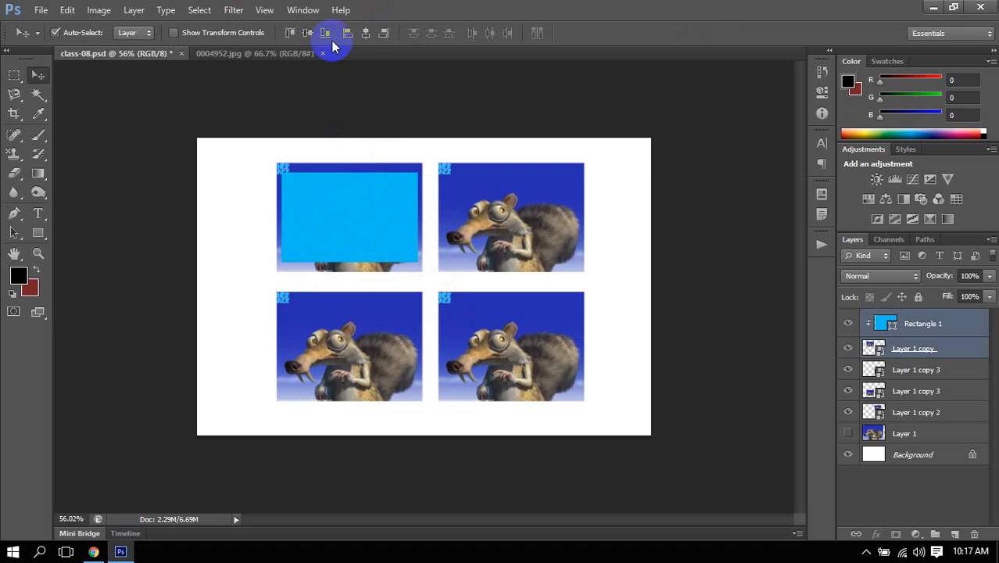
{"action": "left_click", "coordinate": [374, 32]}
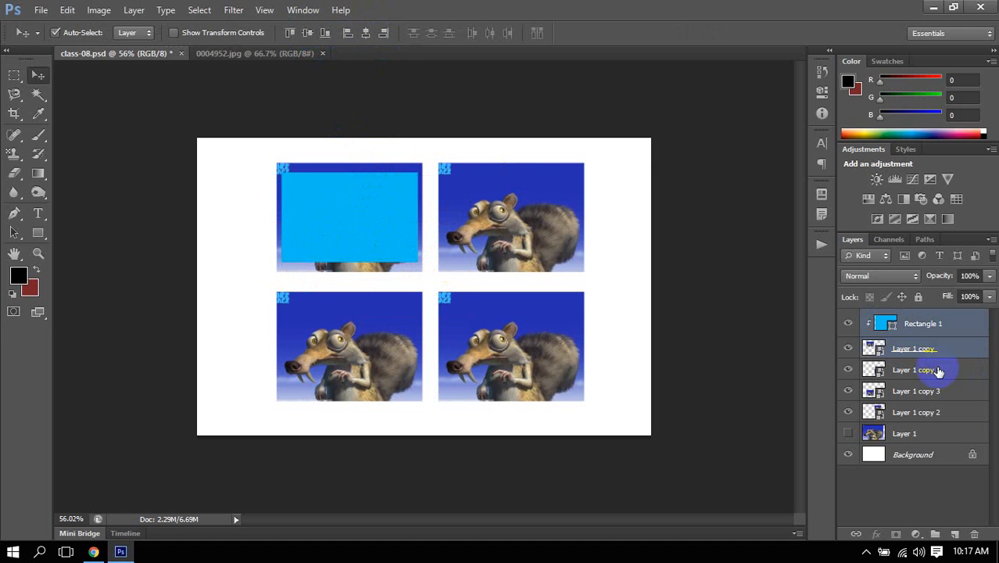
Remove the fill from the Rectangle 1 shape and give it a white stroke.
{"action": "left_click", "coordinate": [909, 352]}
{"action": "left_click", "coordinate": [925, 326]}
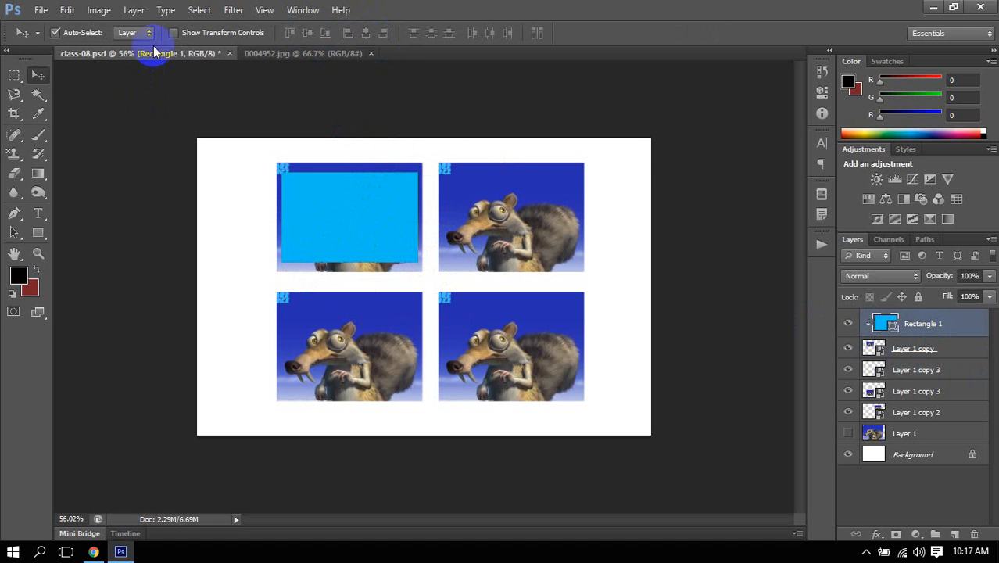
{"action": "left_click", "coordinate": [35, 233]}
{"action": "left_click", "coordinate": [130, 33]}
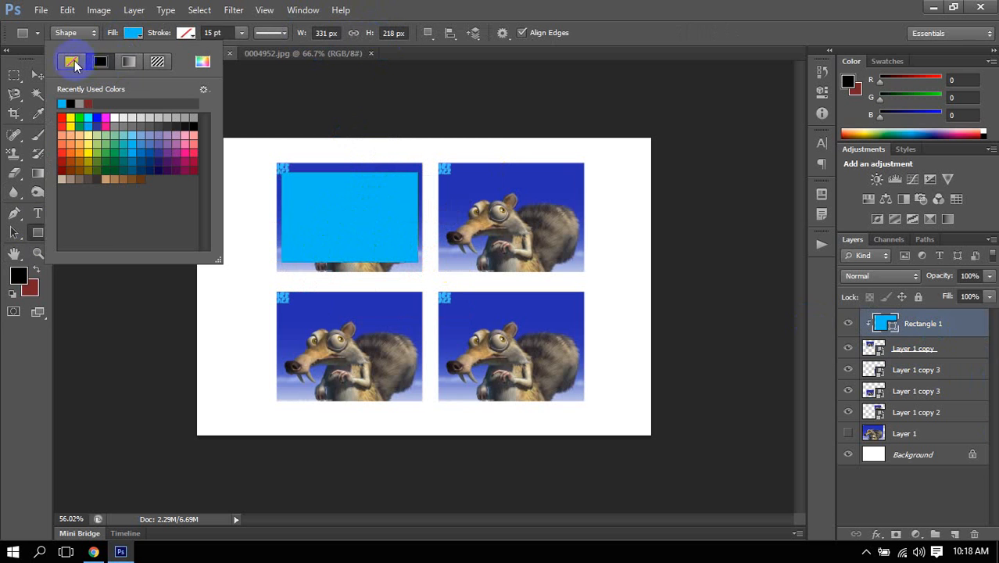
{"action": "left_click", "coordinate": [71, 61]}
{"action": "left_click", "coordinate": [186, 33]}
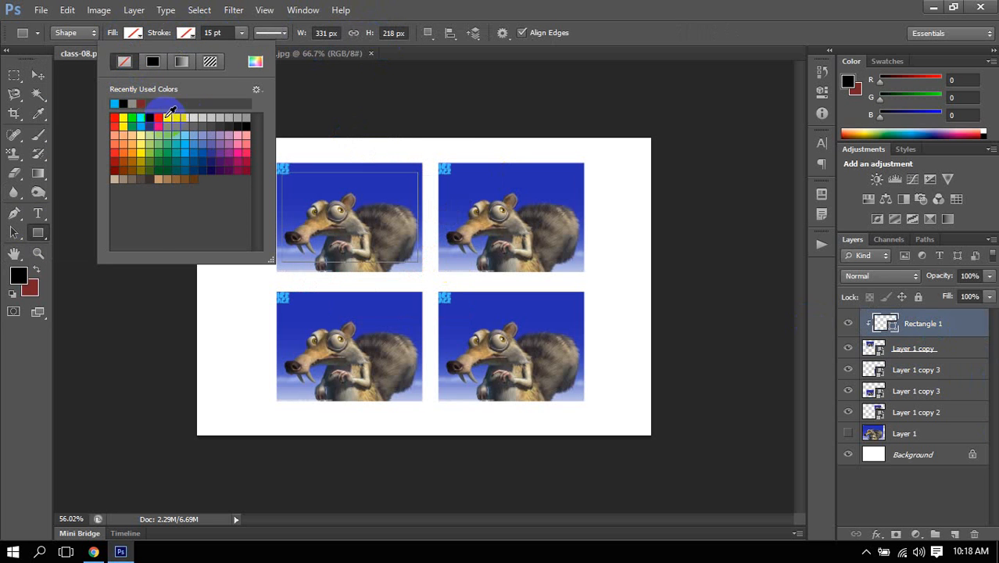
{"action": "left_click", "coordinate": [164, 118]}
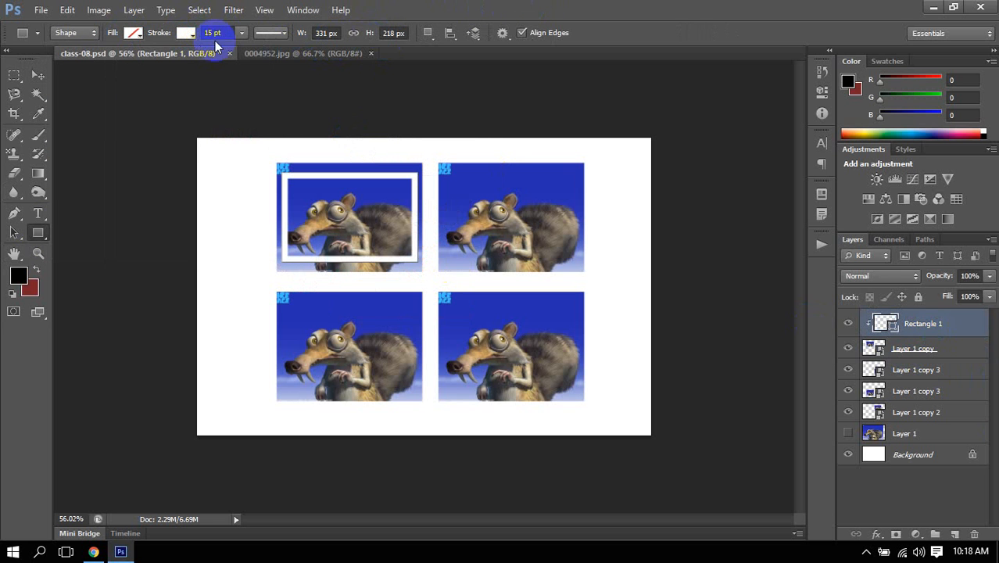
Try a stroke width of 1 pt on the rectangle frame, and set it to 8 pt instead.
{"action": "left_click", "coordinate": [212, 33]}
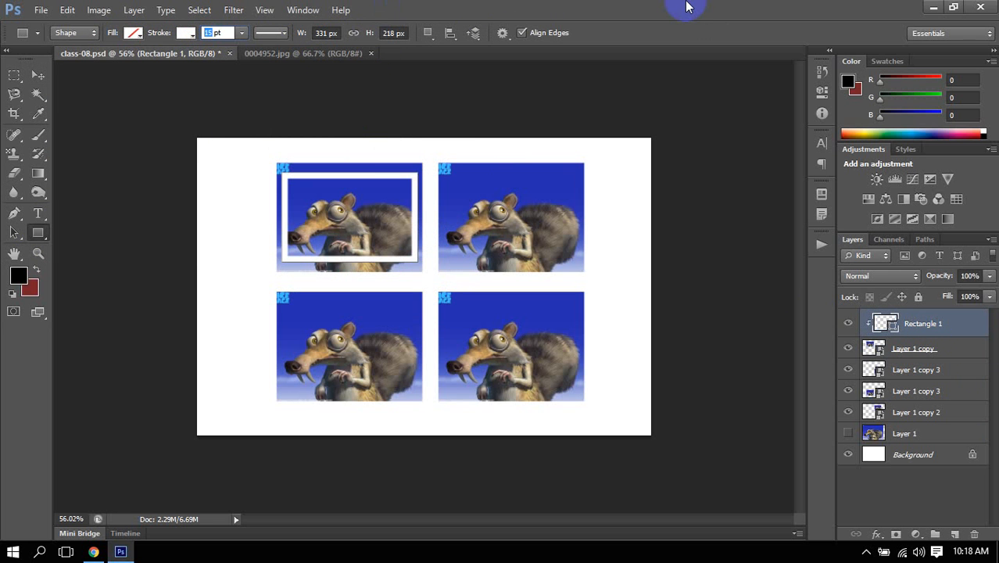
{"action": "type", "text": "1"}
{"action": "key", "text": "Return"}
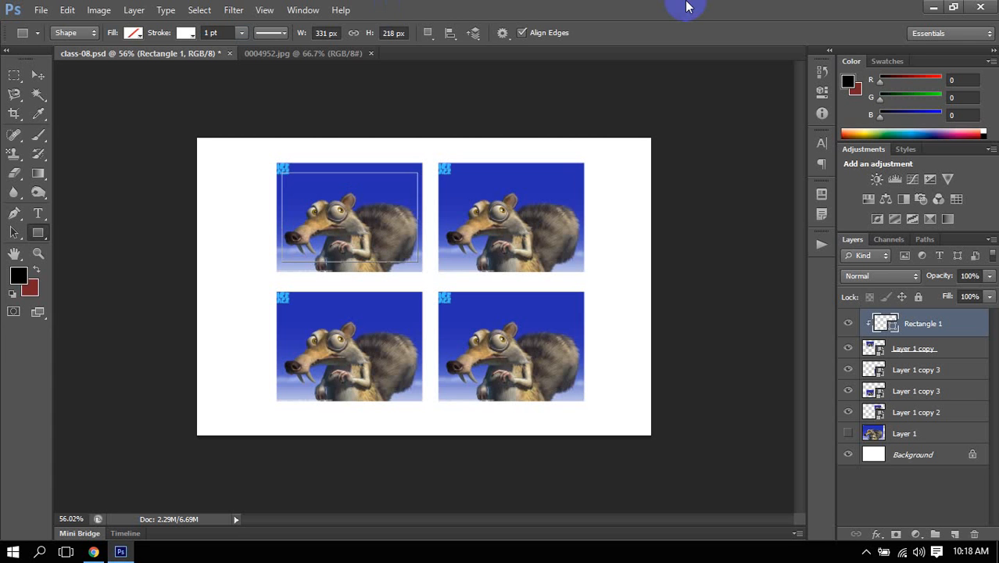
{"action": "left_click", "coordinate": [211, 33]}
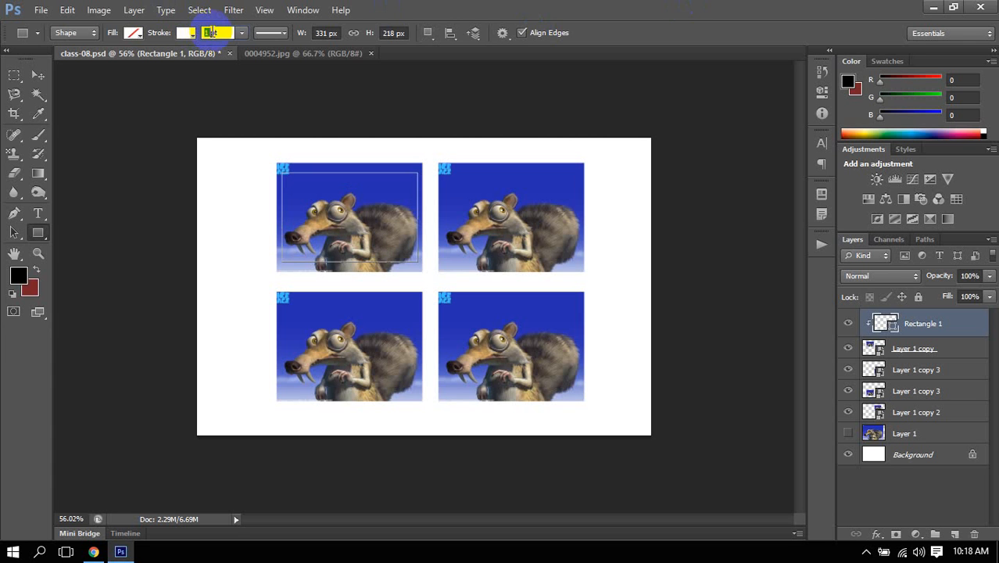
{"action": "type", "text": "8"}
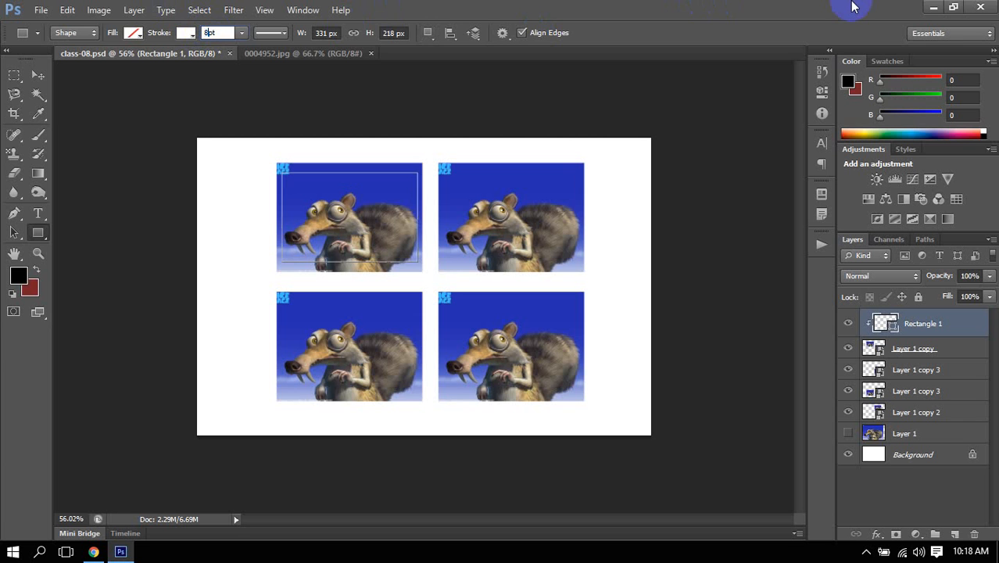
{"action": "key", "text": "Return"}
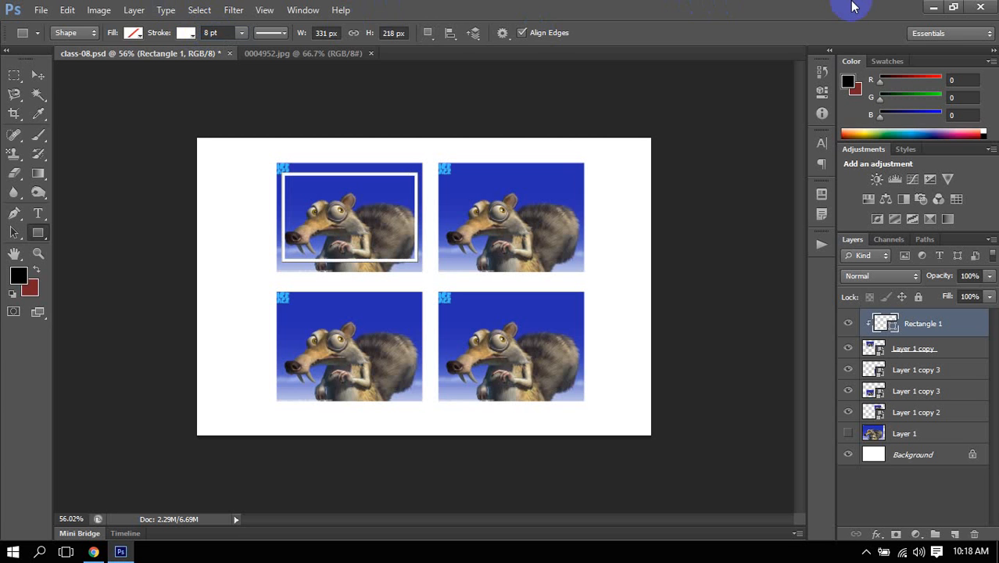
{"action": "left_click", "coordinate": [38, 75]}
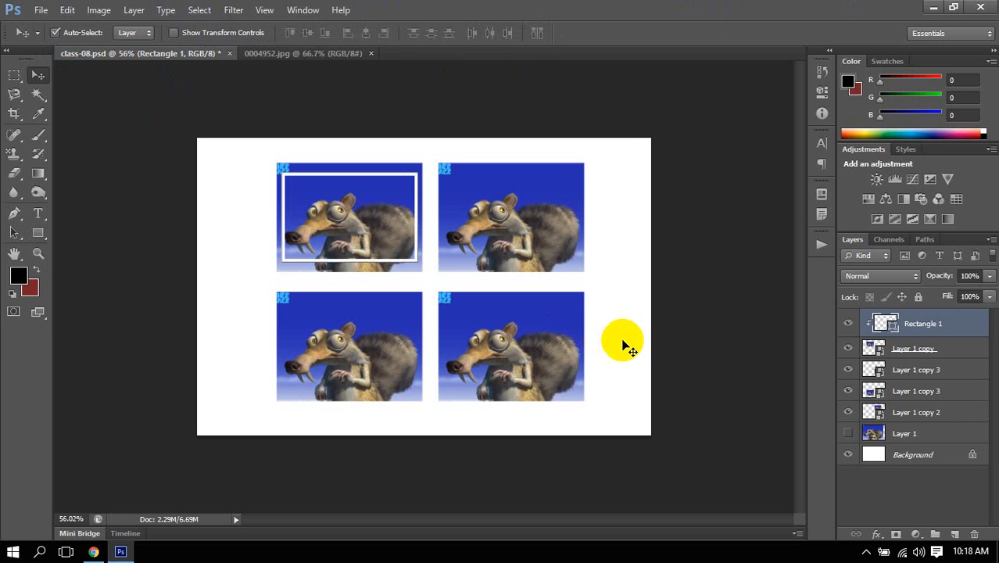
Release Rectangle 1's clipping mask, try moving the white frame outside the upper-left image, and undo the move.
{"action": "left_click", "coordinate": [926, 345], "text": "alt"}
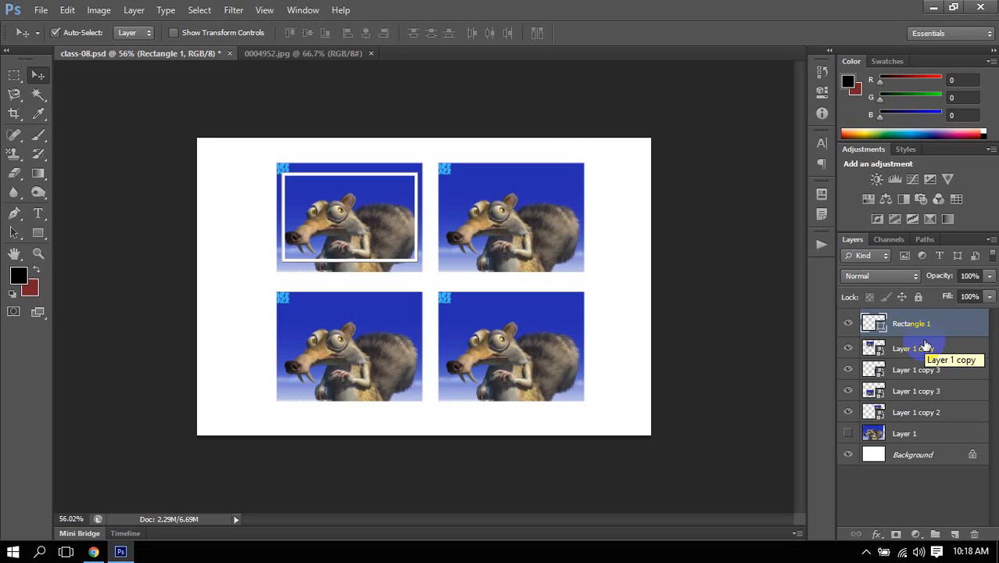
{"action": "left_click_drag", "start_coordinate": [327, 225], "coordinate": [677, 274]}
{"action": "key", "text": "ctrl+z"}
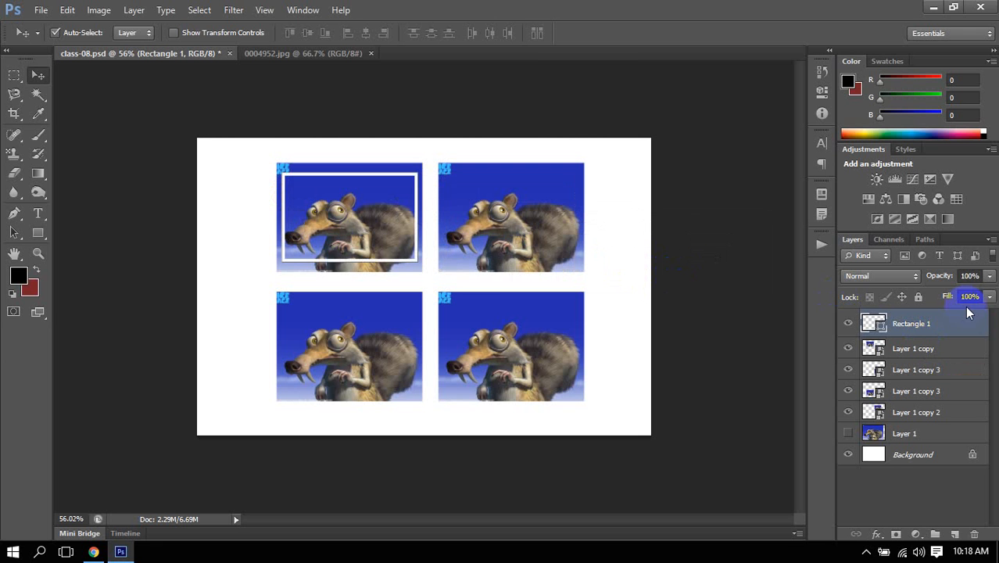
Clip Rectangle 1 to Layer 1 copy again, try moving the clipped frame towards the upper-right image, and undo the move.
{"action": "key", "text": "ctrl+alt+g"}
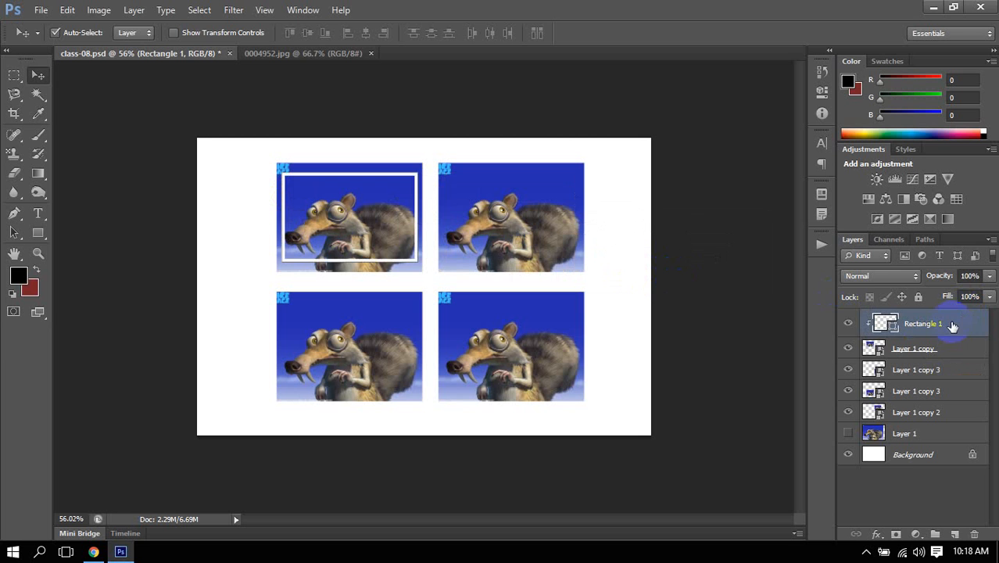
{"action": "left_click_drag", "start_coordinate": [381, 234], "coordinate": [519, 242]}
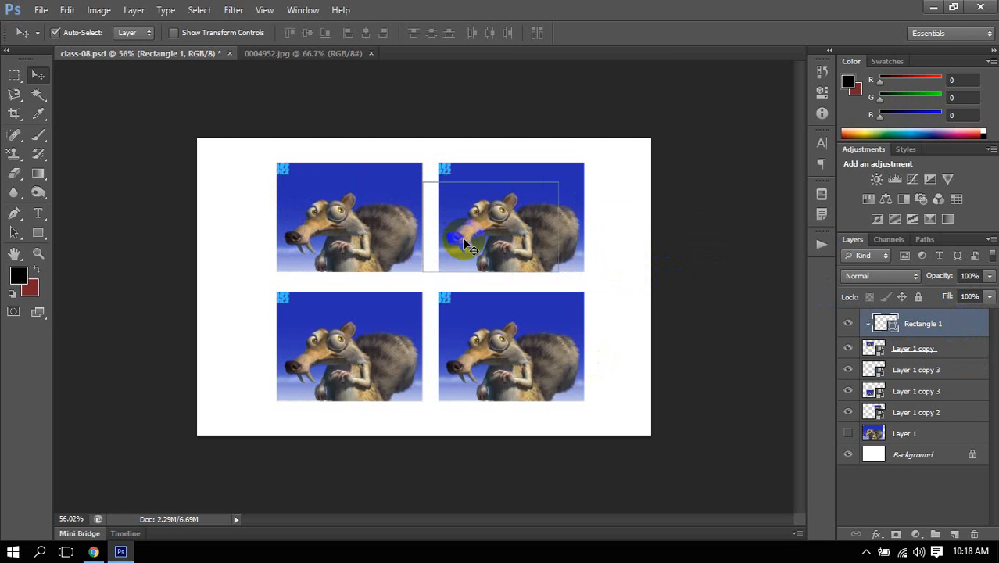
{"action": "key", "text": "ctrl+z"}
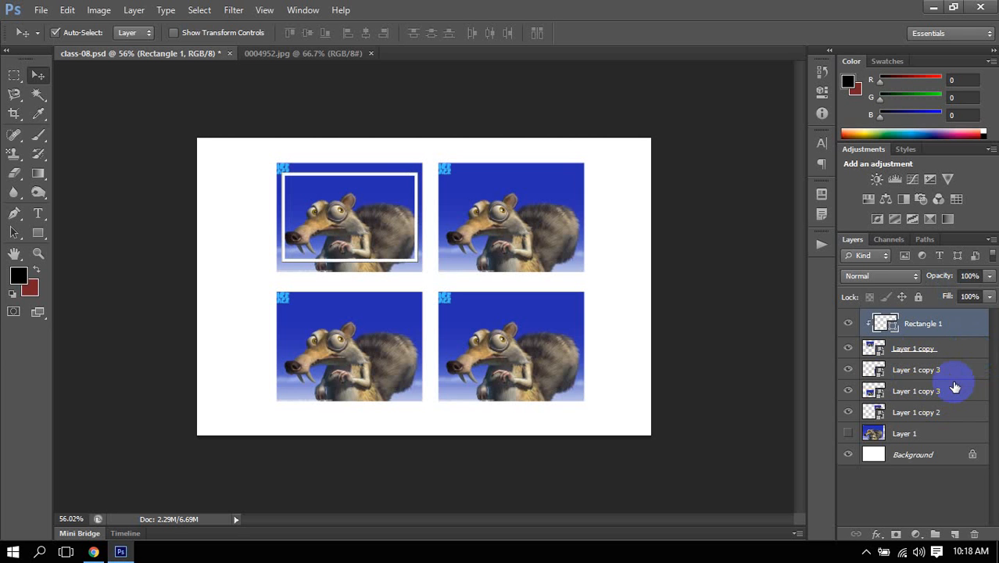
Release the white frame from its clipping mask with Layer 1 copy once more.
{"action": "left_click", "coordinate": [931, 347]}
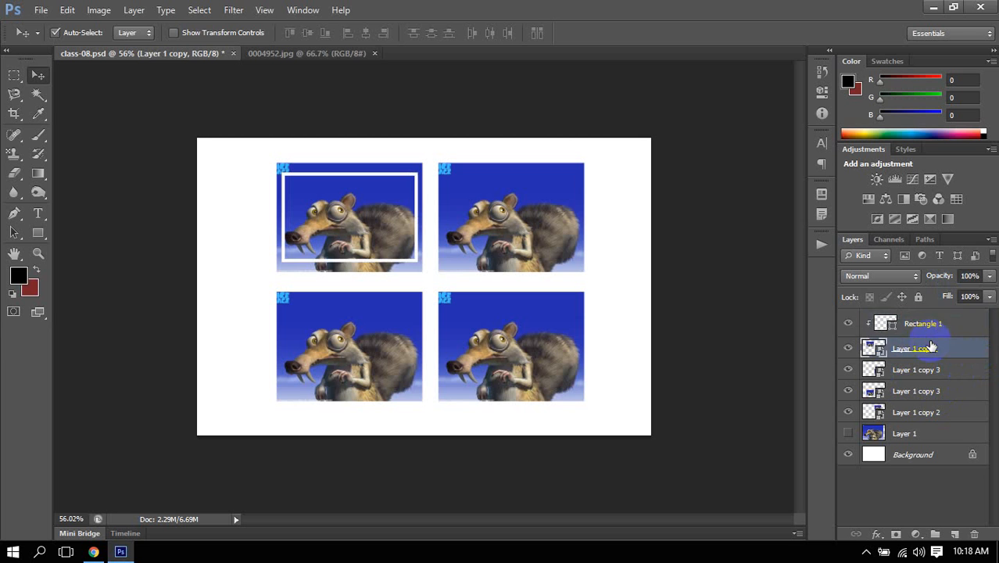
{"action": "left_click", "coordinate": [933, 327]}
{"action": "left_click", "coordinate": [937, 335], "text": "alt"}
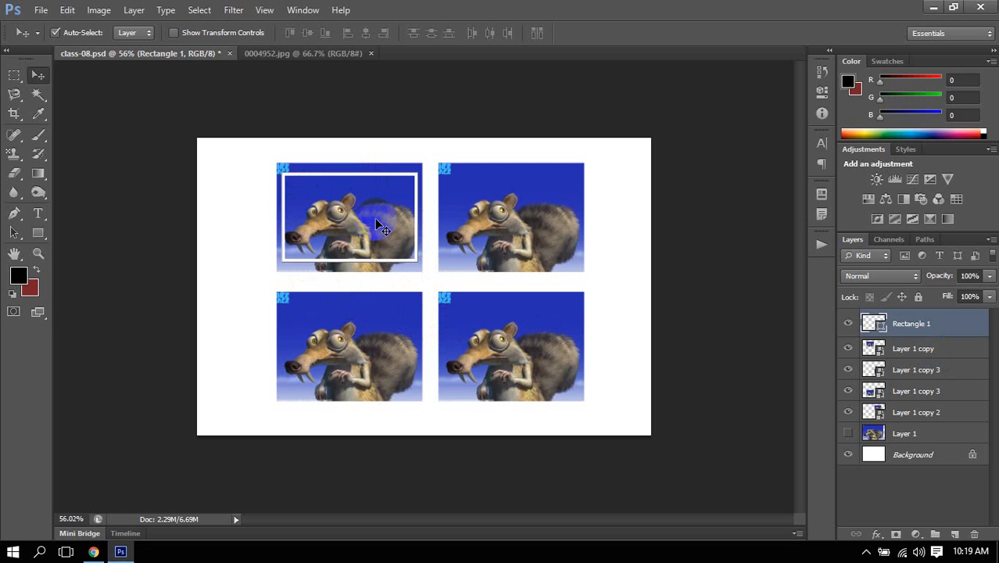
Undo the stroke, fill, alignment and scaling changes, going back to the full-size clipped blue rectangle in Darken mode.
{"action": "key", "text": "ctrl+alt+g"}
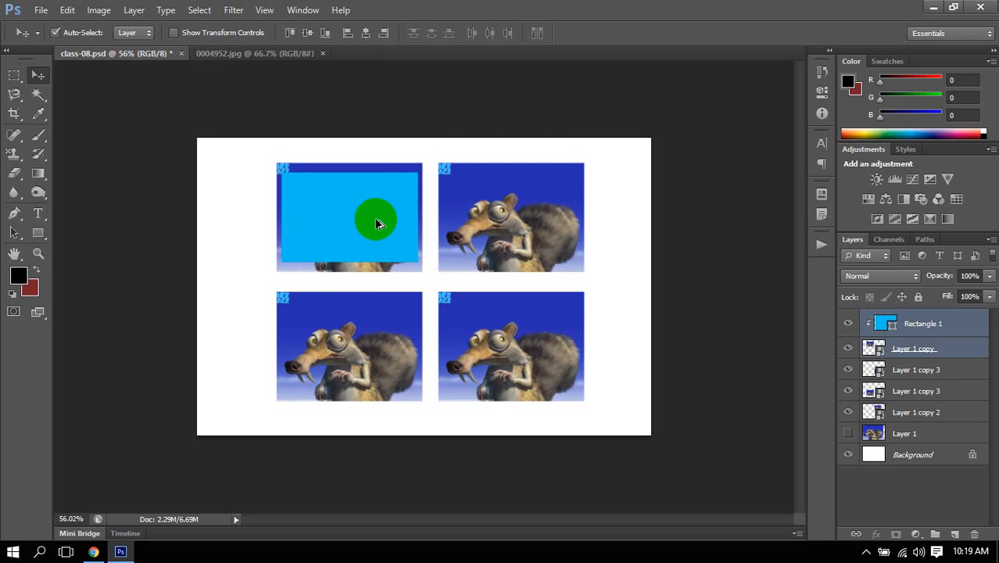
{"action": "left_click", "coordinate": [377, 224]}
{"action": "key", "text": "shift+plus"}
{"action": "key", "text": "shift+plus"}
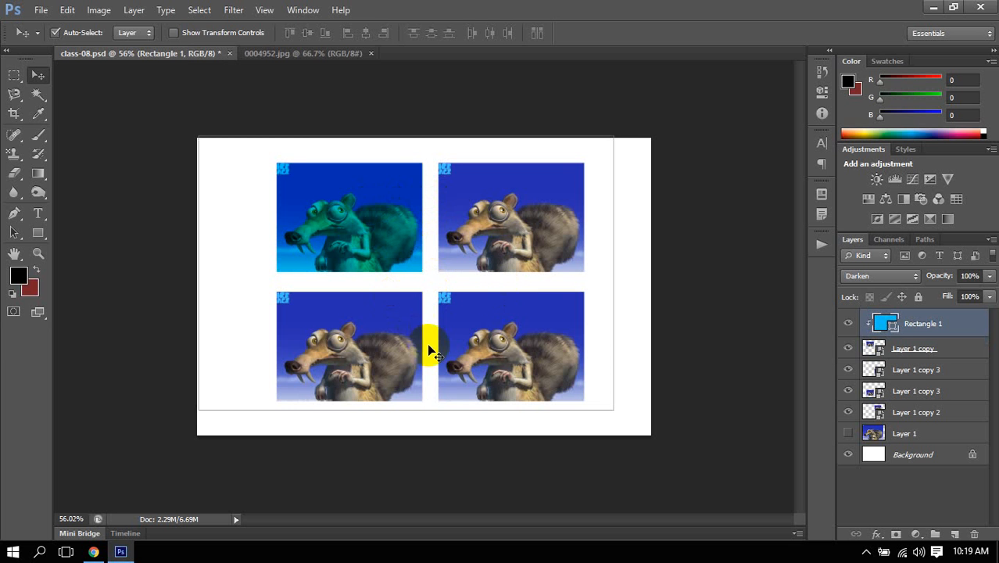
Try the Dissolve blending mode on the clipped rectangle, and set it to Multiply.
{"action": "left_click", "coordinate": [903, 276]}
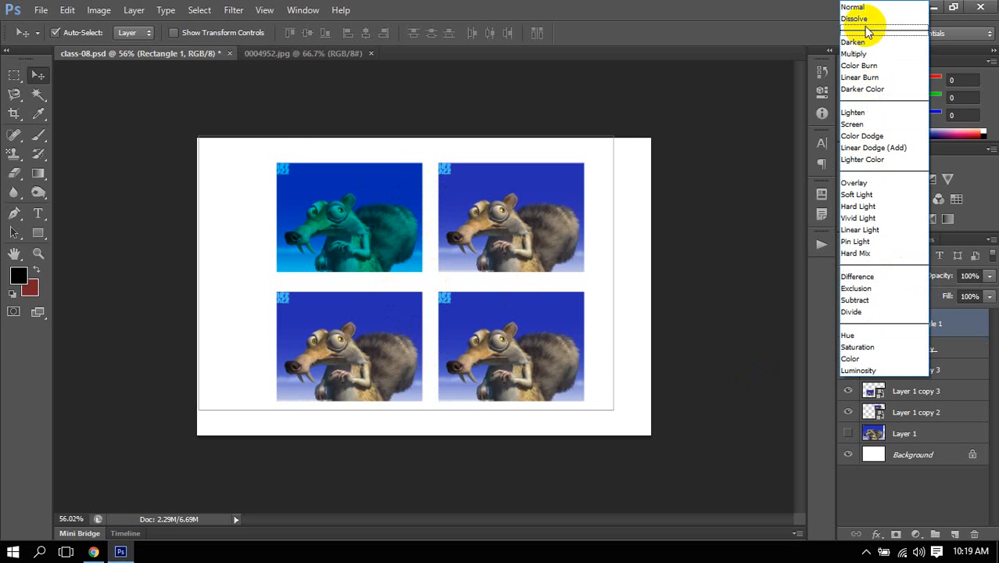
{"action": "left_click", "coordinate": [866, 22]}
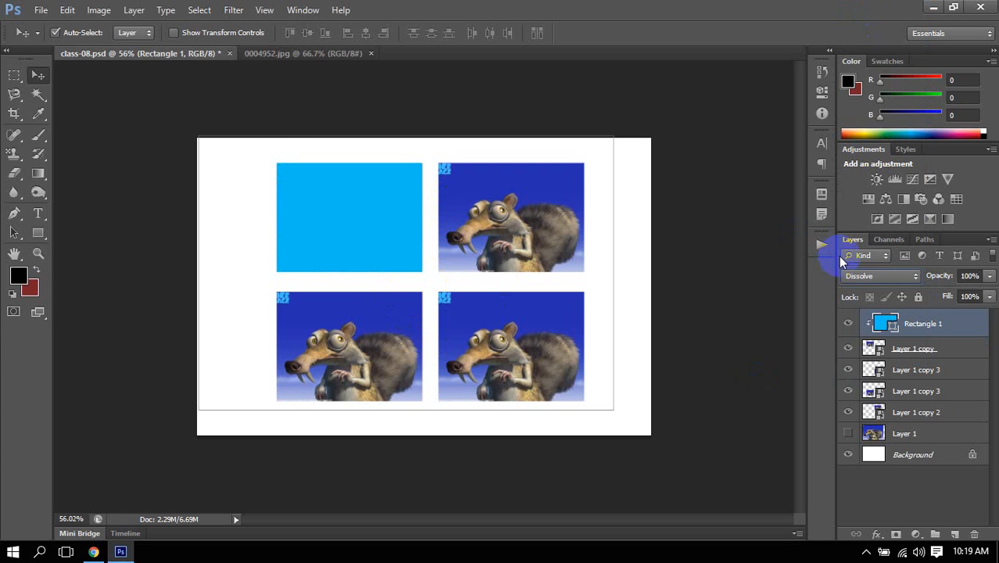
{"action": "key", "text": "shift+plus"}
{"action": "key", "text": "shift+plus"}
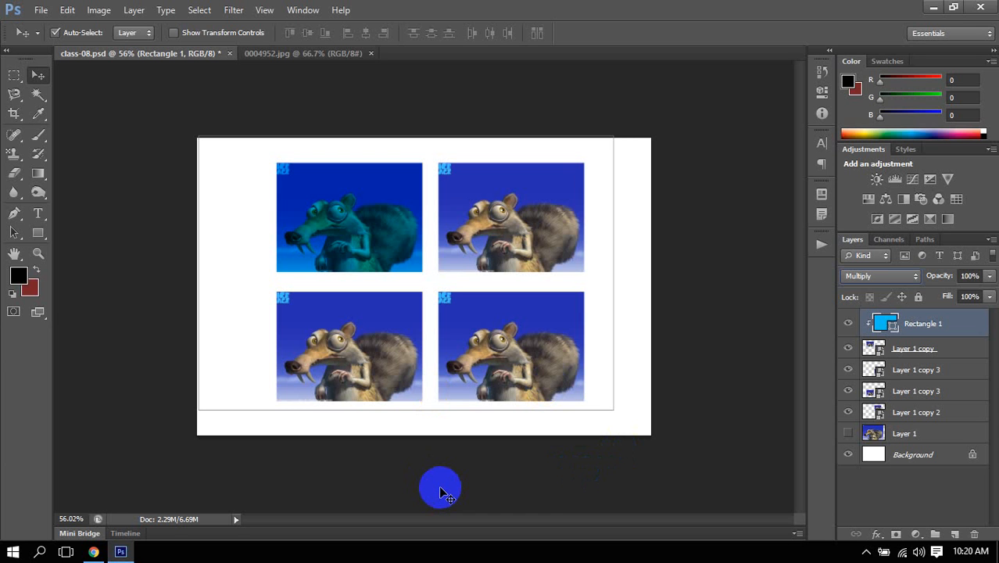
Release the multiplied blue rectangle from Layer 1 copy, and clip it to that layer again.
{"action": "left_click", "coordinate": [937, 338], "text": "alt"}
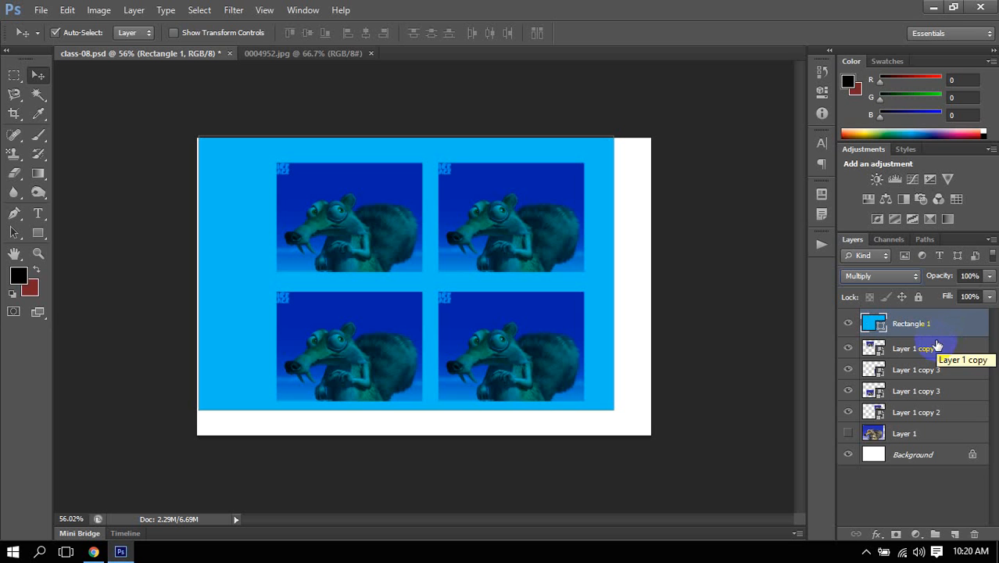
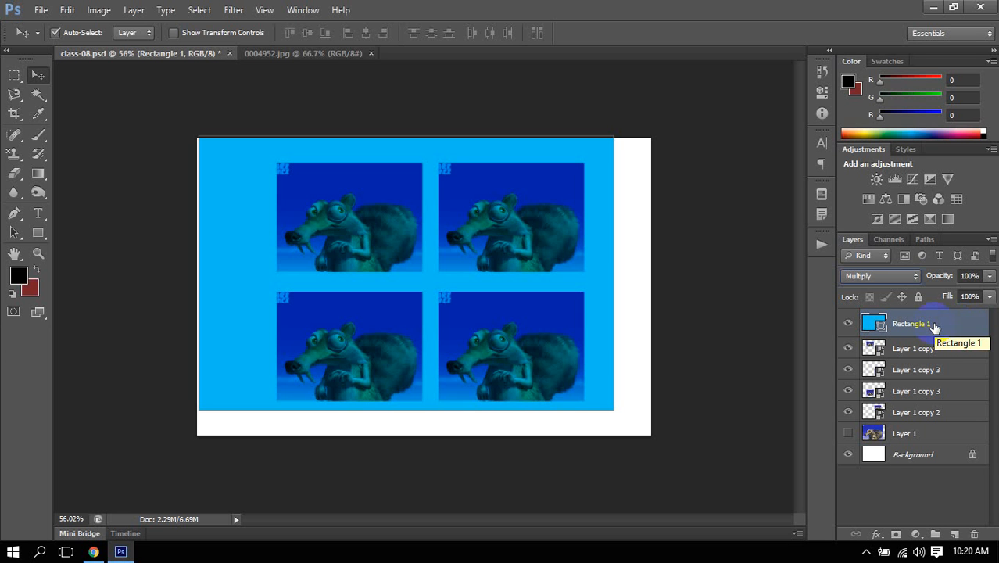
{"action": "left_click_drag", "start_coordinate": [935, 327], "coordinate": [944, 334]}
{"action": "key", "text": "alt"}
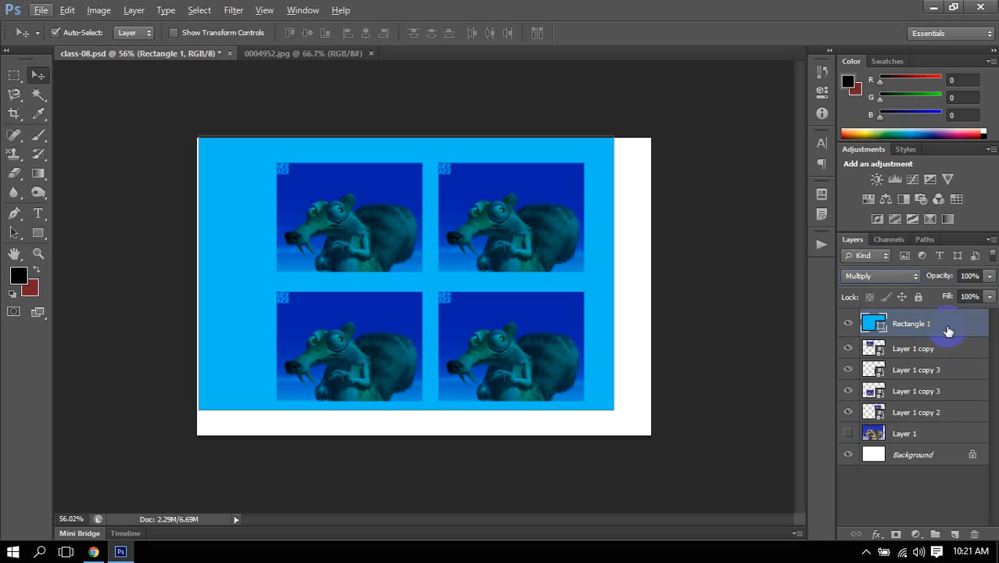
{"action": "key", "text": "alt"}
{"action": "left_click", "coordinate": [950, 334], "text": "alt"}
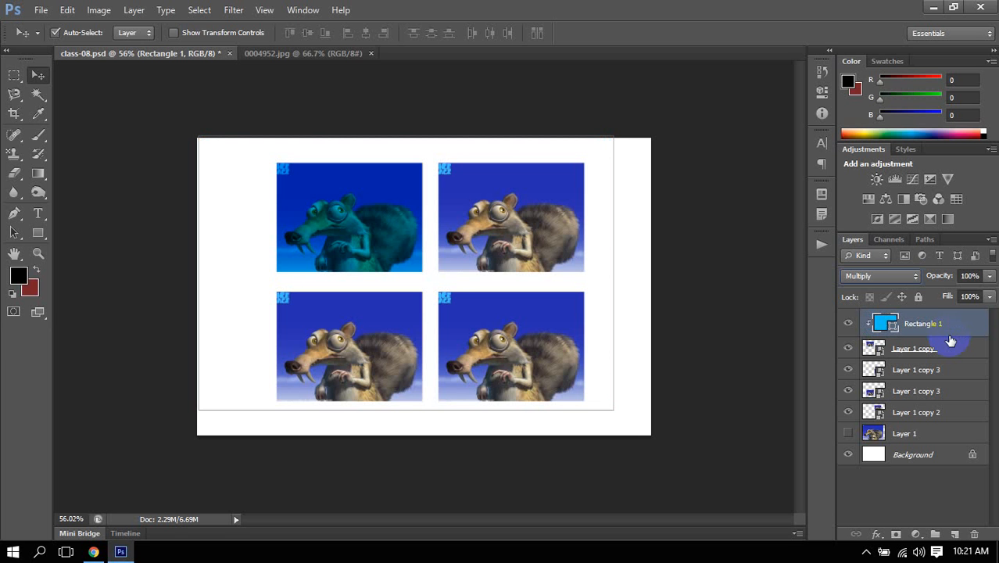
Release Rectangle 1's clipping mask and re-create it with the Create Clipping Mask command.
{"action": "left_click", "coordinate": [954, 335], "text": "alt"}
{"action": "right_click", "coordinate": [950, 321]}
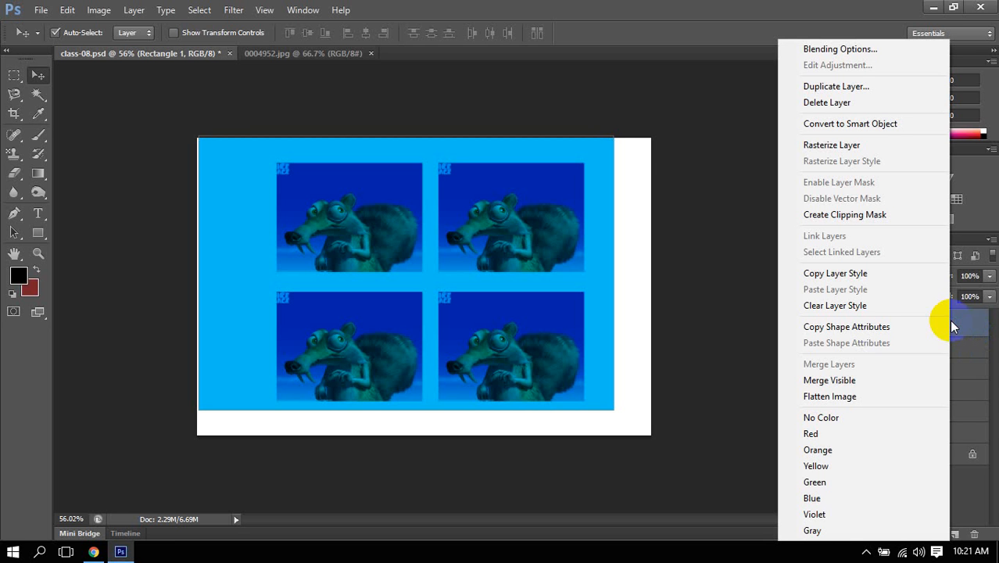
{"action": "left_click", "coordinate": [849, 214]}
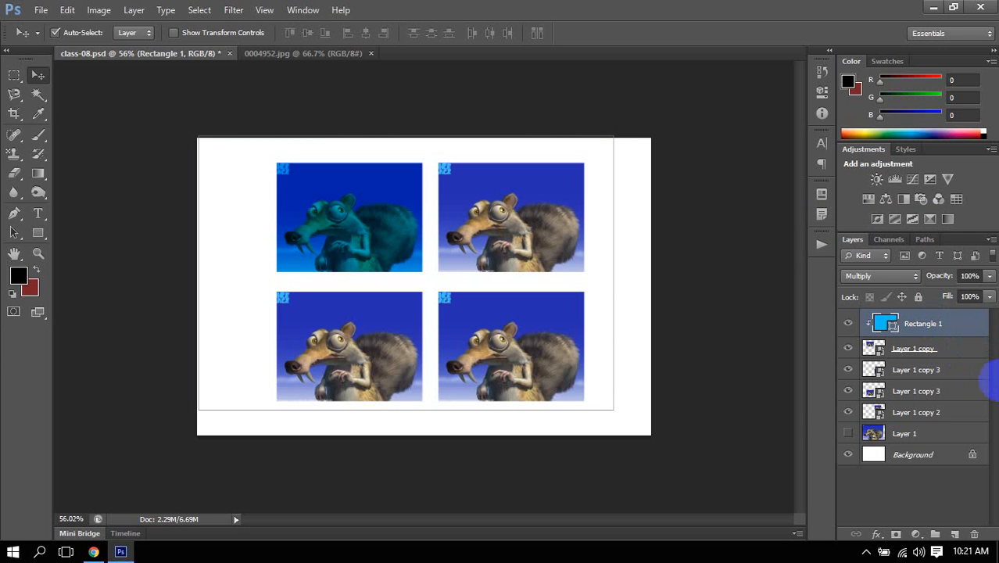
{"action": "left_click", "coordinate": [688, 434]}
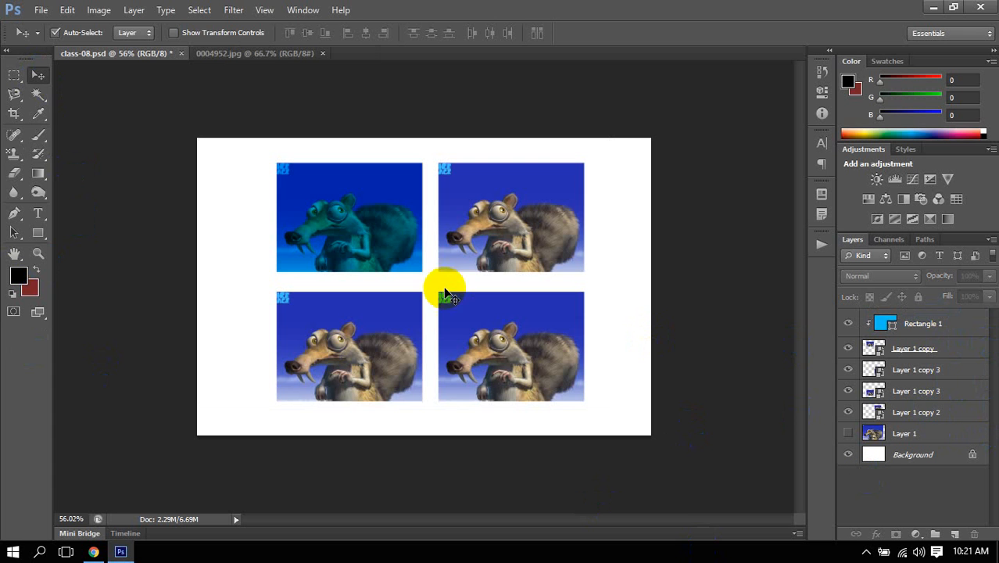
{"action": "left_click", "coordinate": [338, 221]}
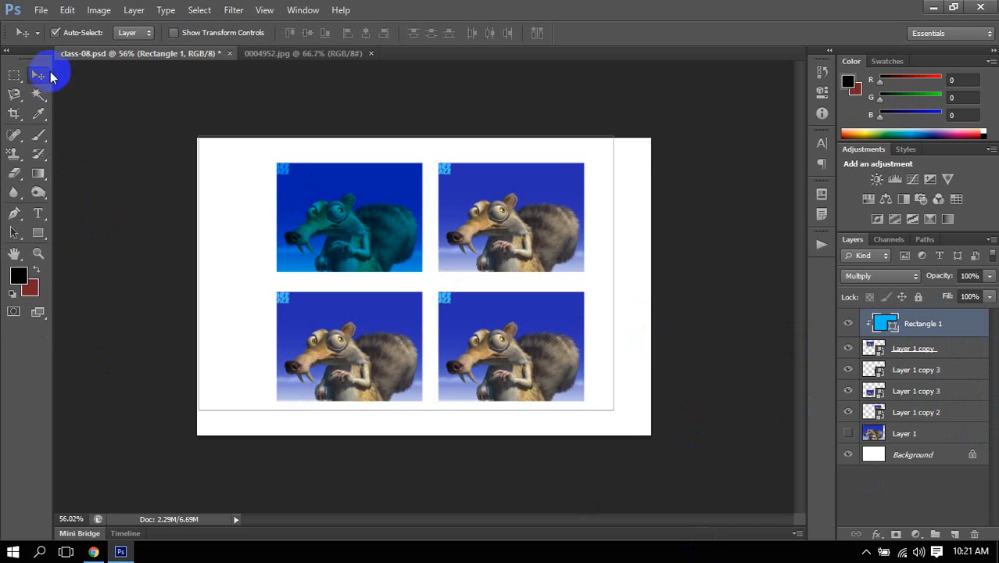
{"action": "left_click", "coordinate": [37, 233]}
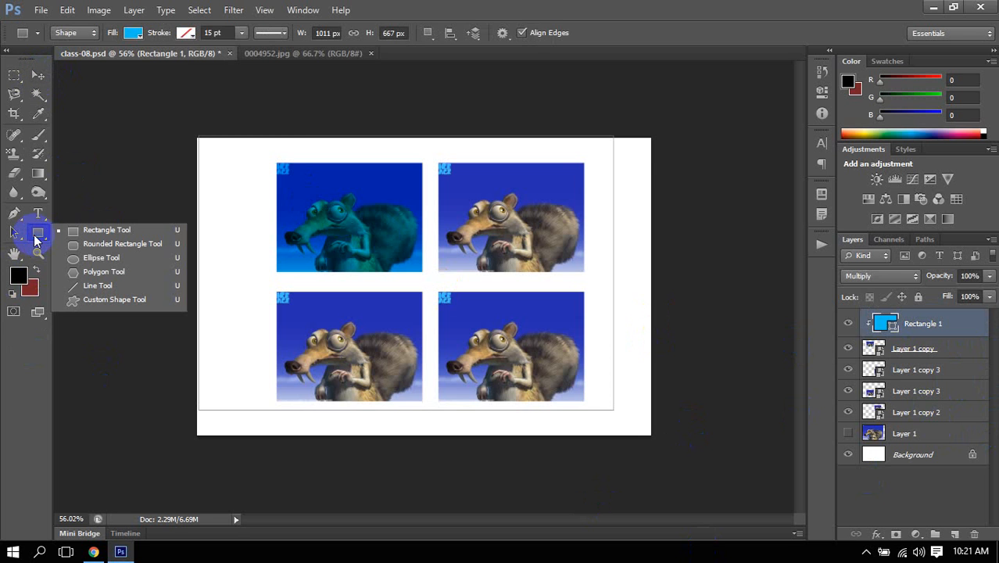
{"action": "left_click", "coordinate": [36, 74]}
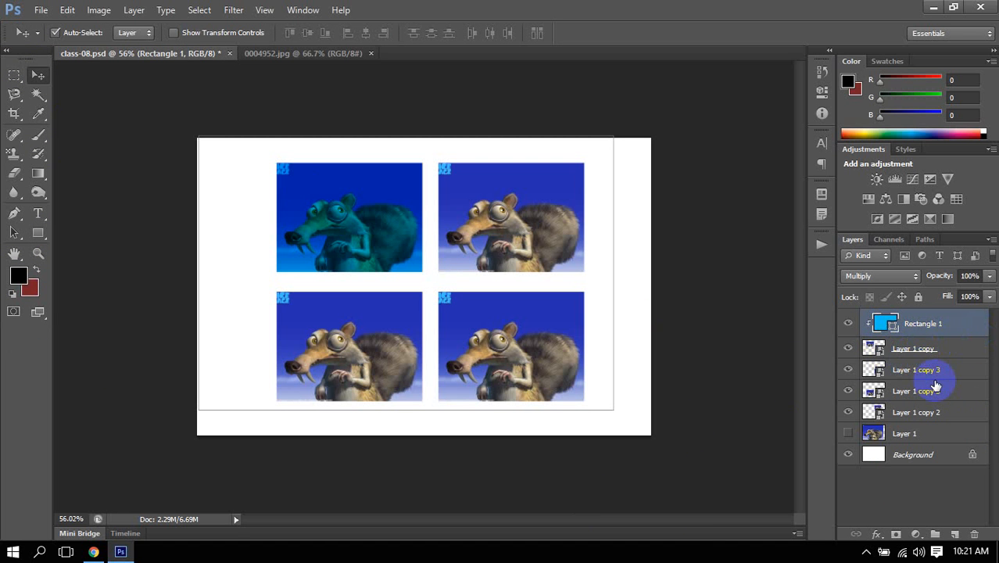
Release Rectangle 1's clipping mask so the shape is no longer limited to Layer 1 copy.
{"action": "right_click", "coordinate": [966, 327]}
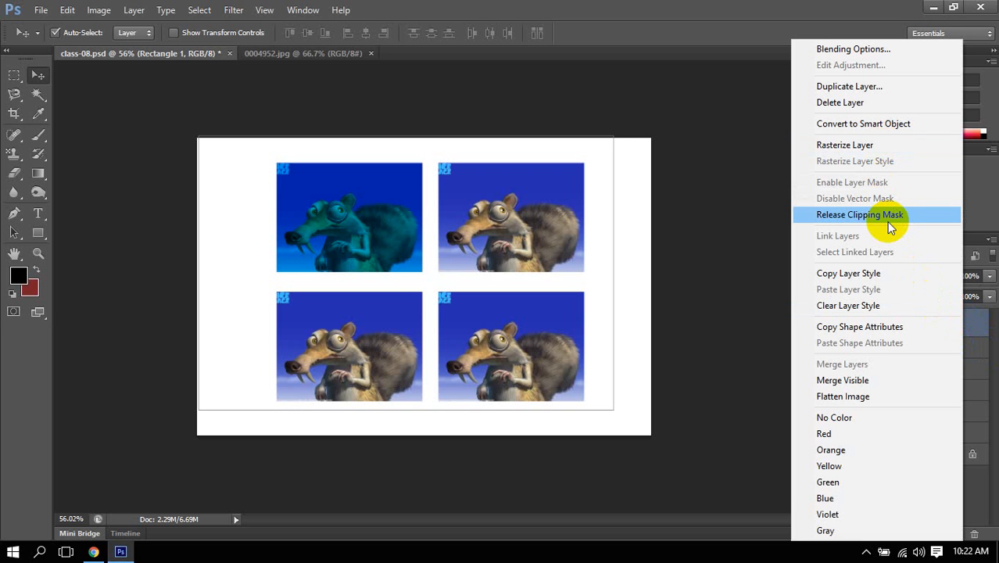
{"action": "left_click", "coordinate": [980, 331]}
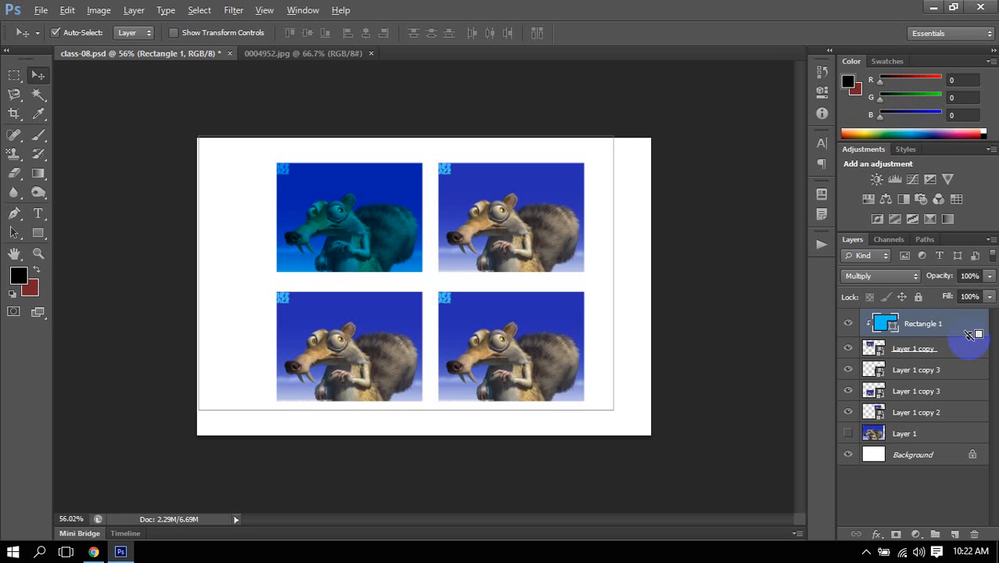
{"action": "left_click", "coordinate": [970, 334], "text": "alt"}
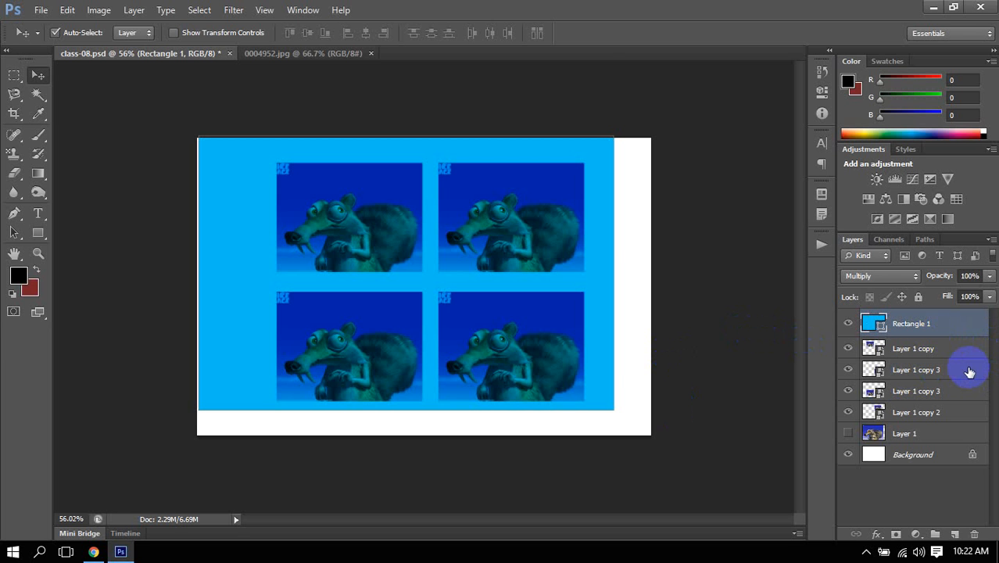
Delete Rectangle 1 and every small image copy except Layer 1 copy 2, and move that copy to the canvas's upper-left area.
{"action": "key", "text": "Delete"}
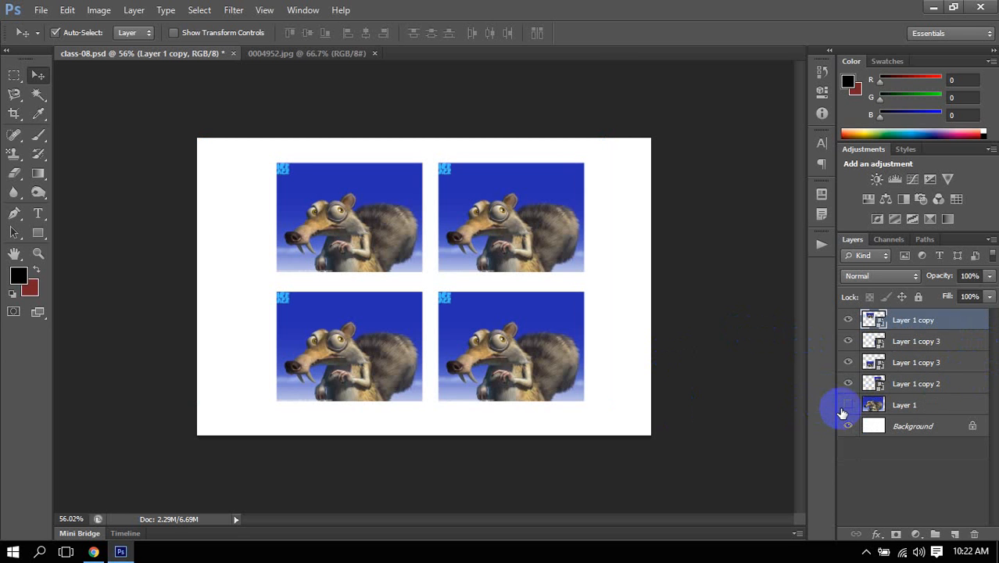
{"action": "left_click", "coordinate": [930, 369], "text": "shift"}
{"action": "key", "text": "Delete"}
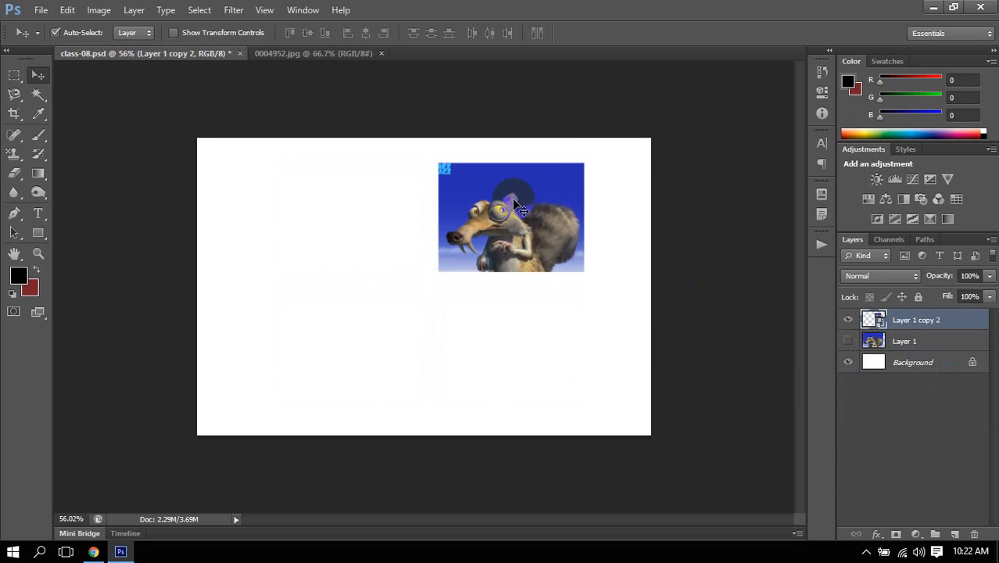
{"action": "left_click_drag", "start_coordinate": [498, 221], "coordinate": [277, 225]}
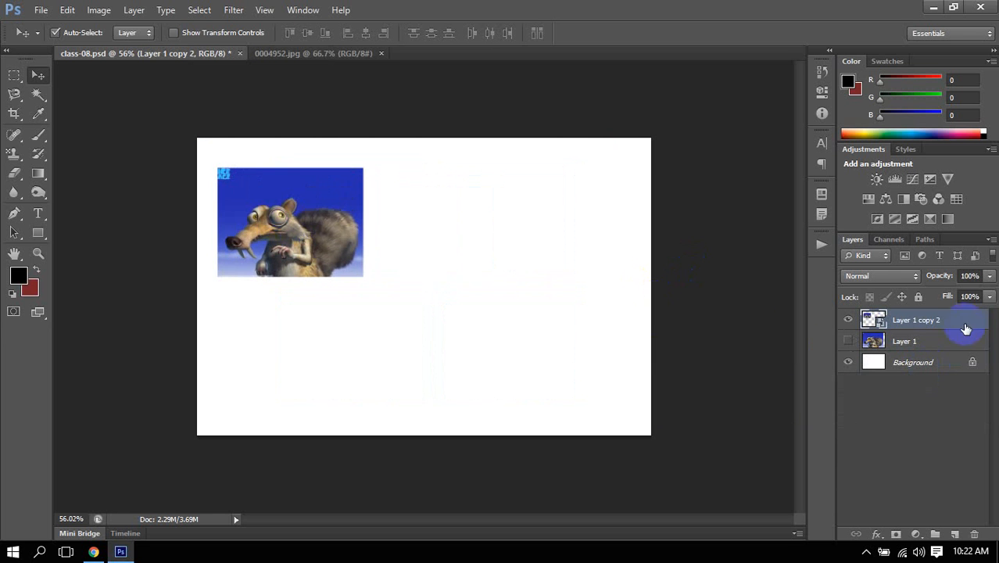
Duplicate the full-size Layer 1 image with the copy shifted to the right, leaving only the original Layer 1 hidden.
{"action": "left_click", "coordinate": [848, 341]}
{"action": "left_click", "coordinate": [907, 344]}
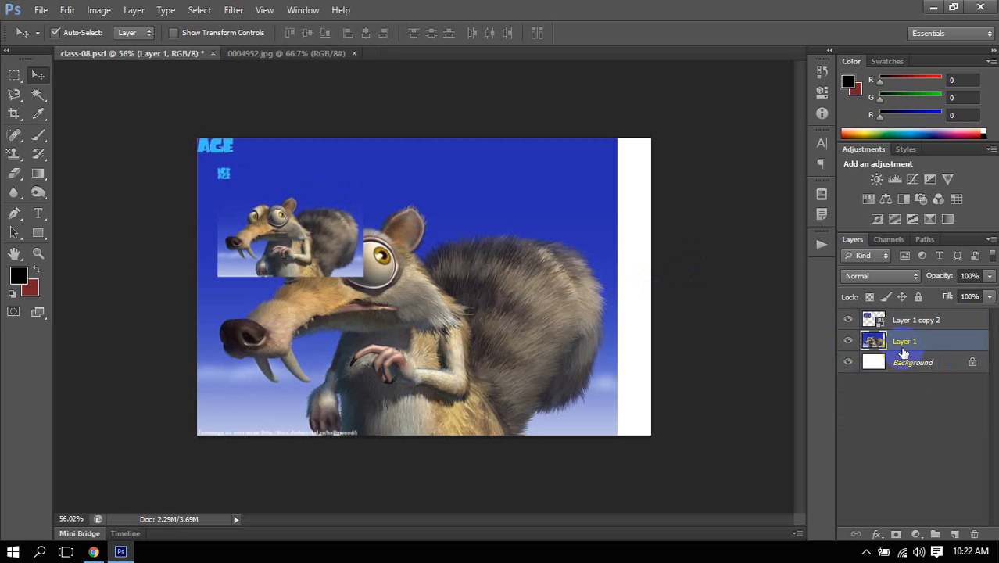
{"action": "key", "text": "ctrl+j"}
{"action": "left_click", "coordinate": [481, 335]}
{"action": "left_click_drag", "start_coordinate": [477, 328], "coordinate": [558, 324]}
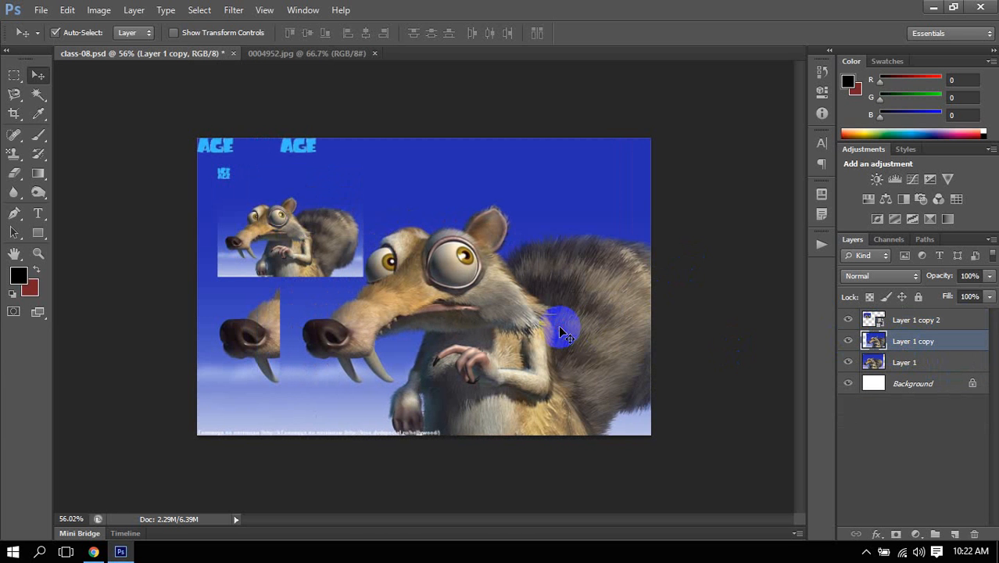
{"action": "left_click", "coordinate": [849, 362]}
Scale Layer 1 copy down to about 641 × 481 px and place it to the right of the small image.
{"action": "key", "text": "ctrl+t"}
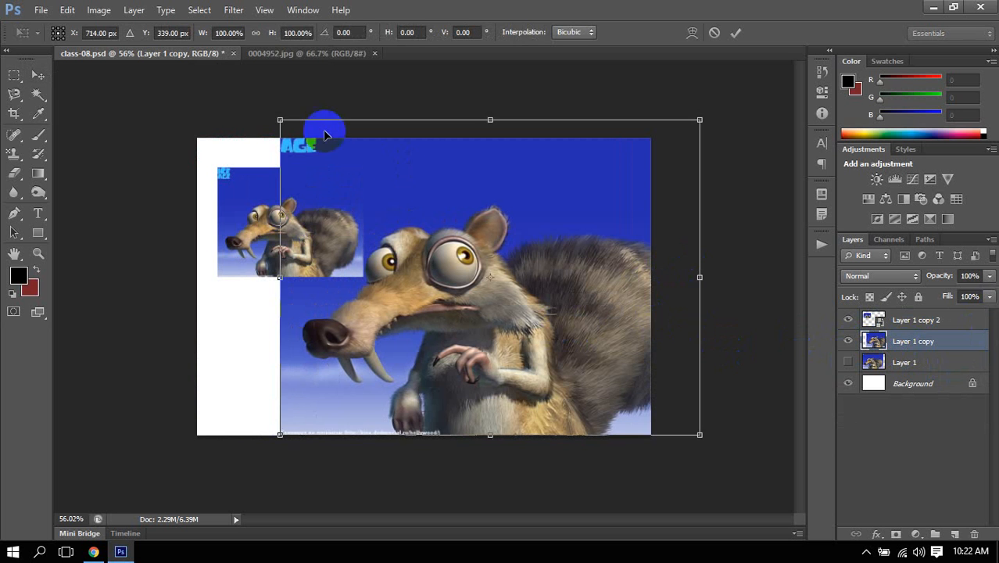
{"action": "left_click_drag", "start_coordinate": [280, 120], "coordinate": [362, 169]}
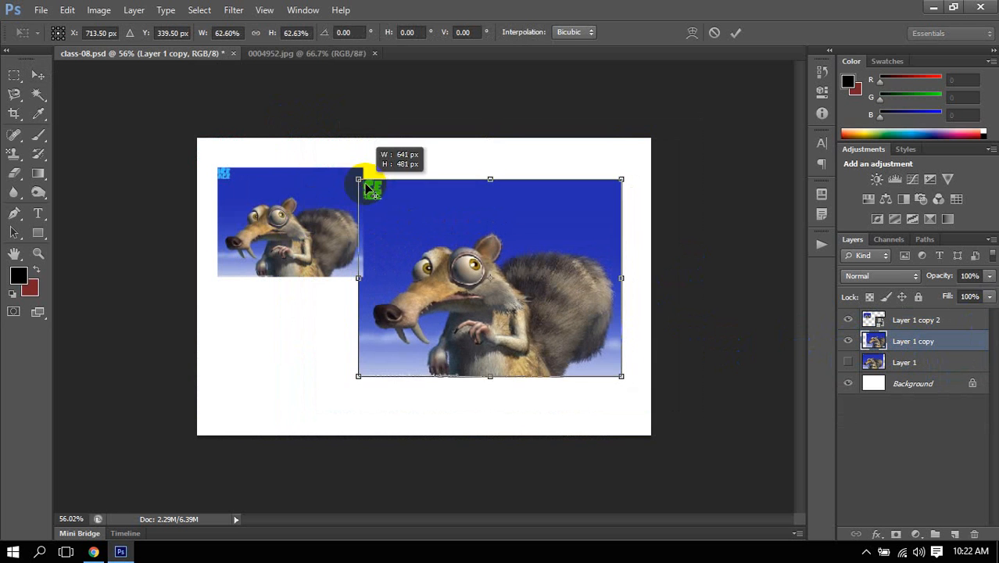
{"action": "left_click_drag", "start_coordinate": [462, 211], "coordinate": [467, 213]}
{"action": "key", "text": "Return"}
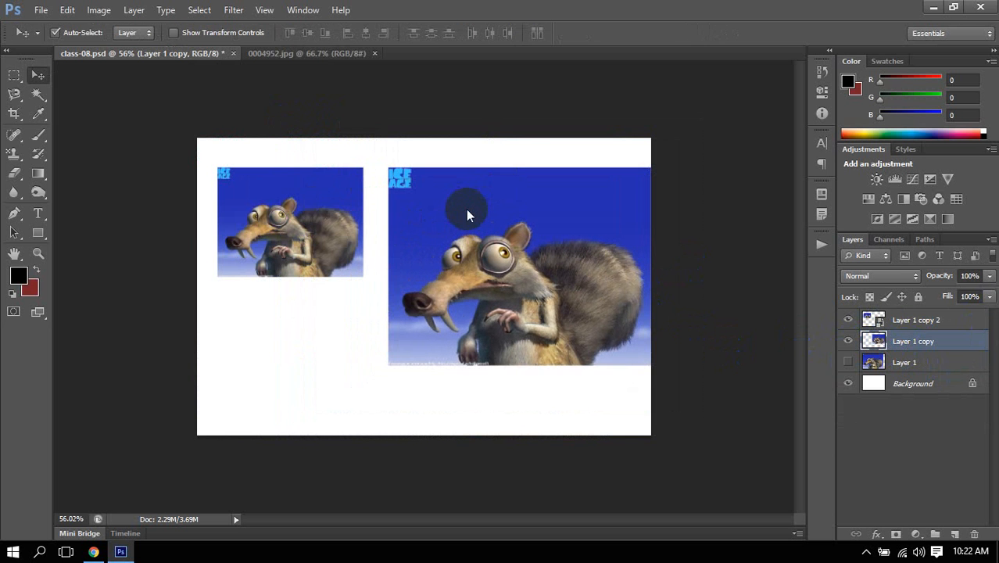
Hide Layer 1 copy and Layer 1 copy 2 so only the white Background shows, with Layer 1 copy 2 selected.
{"action": "left_click", "coordinate": [848, 341]}
{"action": "left_click", "coordinate": [849, 319]}
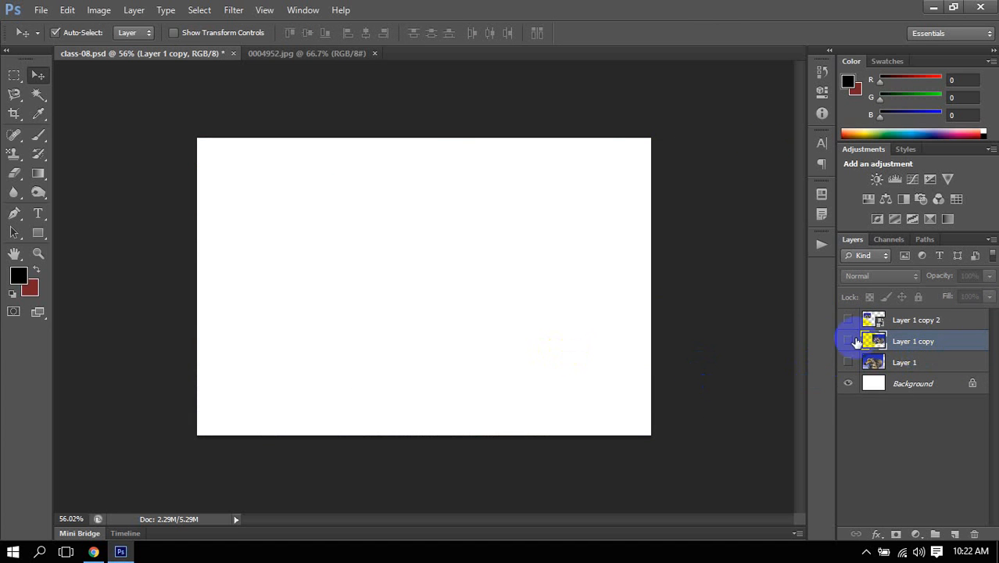
{"action": "left_click", "coordinate": [898, 321]}
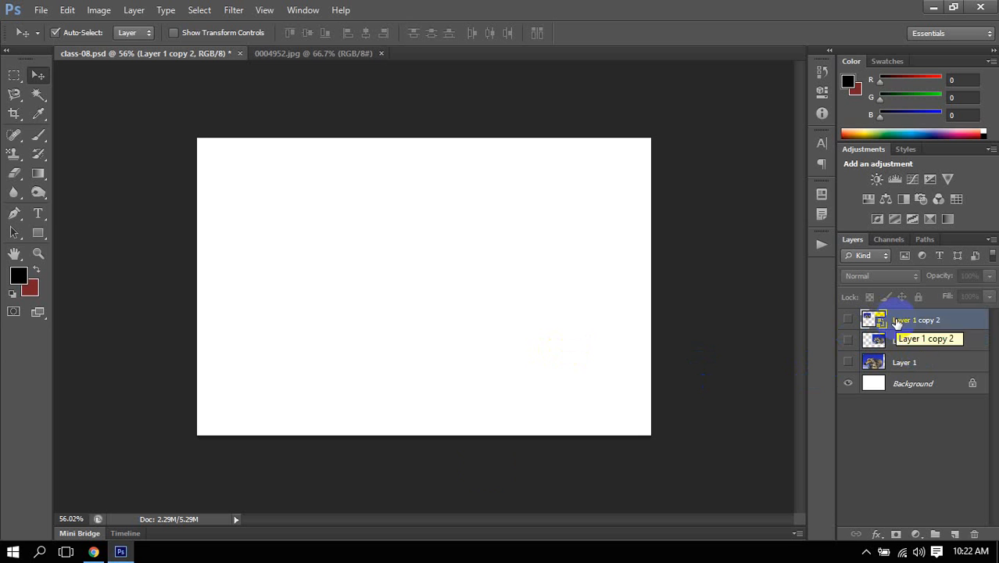
Draw a black rectangle shape about 58 × 102 px near the canvas's upper-left corner and remove its stroke.
{"action": "left_click", "coordinate": [38, 214]}
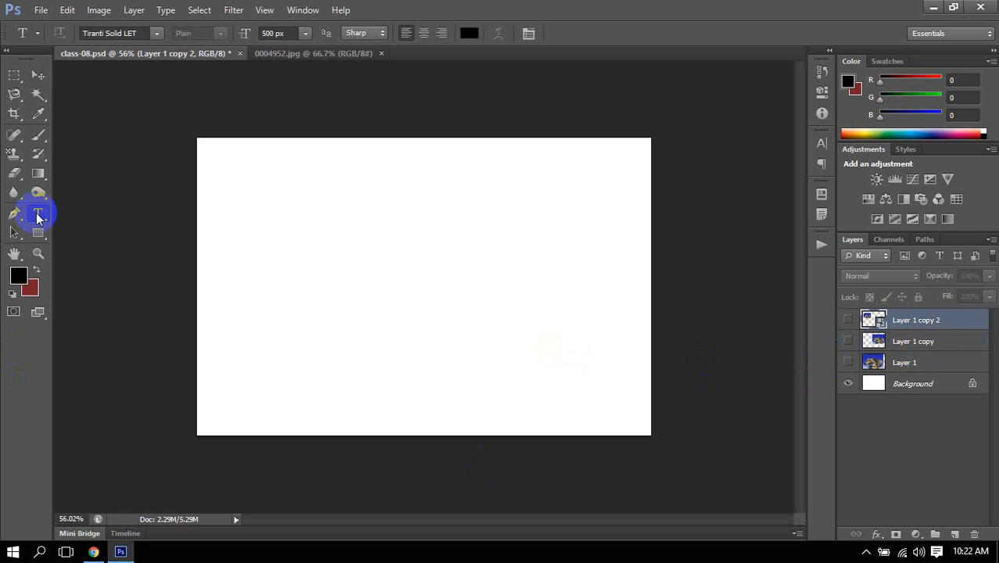
{"action": "left_click", "coordinate": [43, 238]}
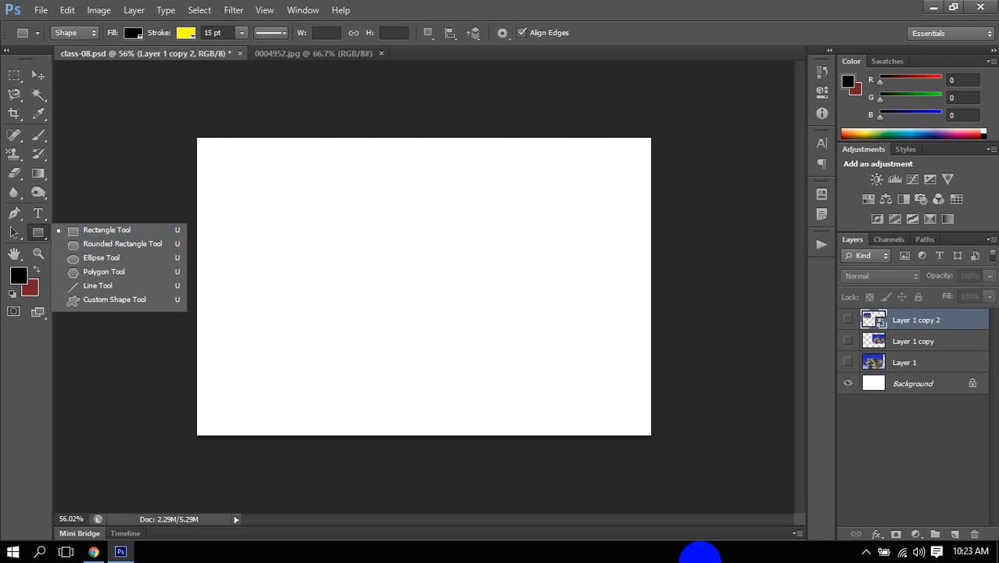
{"action": "left_click", "coordinate": [685, 3]}
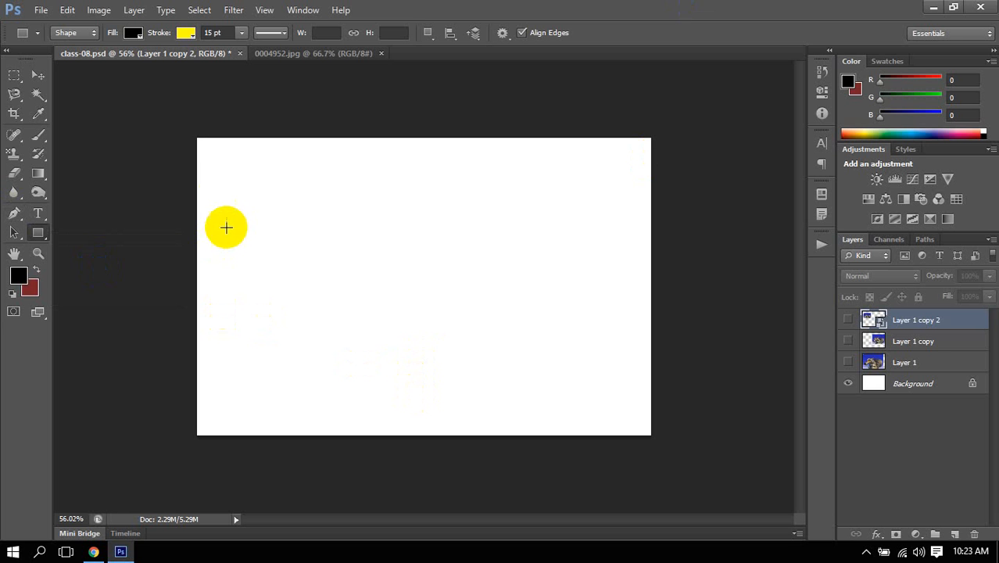
{"action": "left_click_drag", "start_coordinate": [220, 191], "coordinate": [242, 231]}
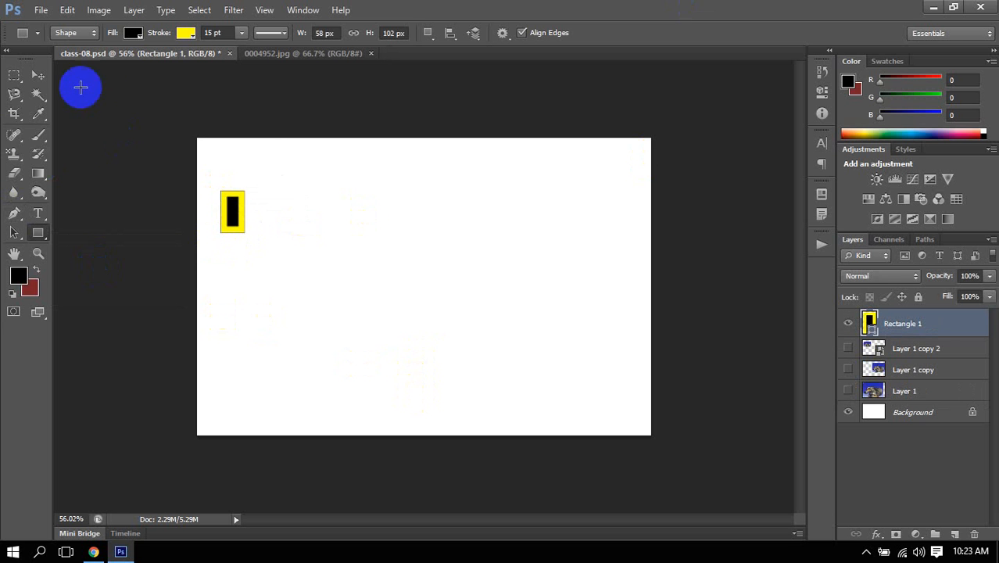
{"action": "left_click", "coordinate": [185, 33]}
{"action": "left_click", "coordinate": [153, 62]}
{"action": "left_click", "coordinate": [675, 90]}
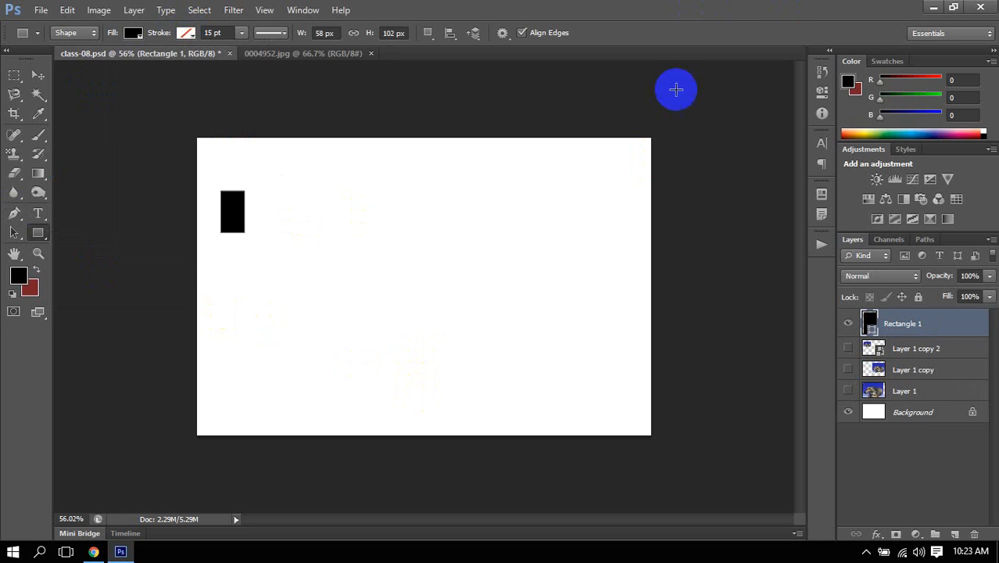
Duplicate the black rectangle three times in a horizontal row across the canvas.
{"action": "left_click", "coordinate": [38, 75]}
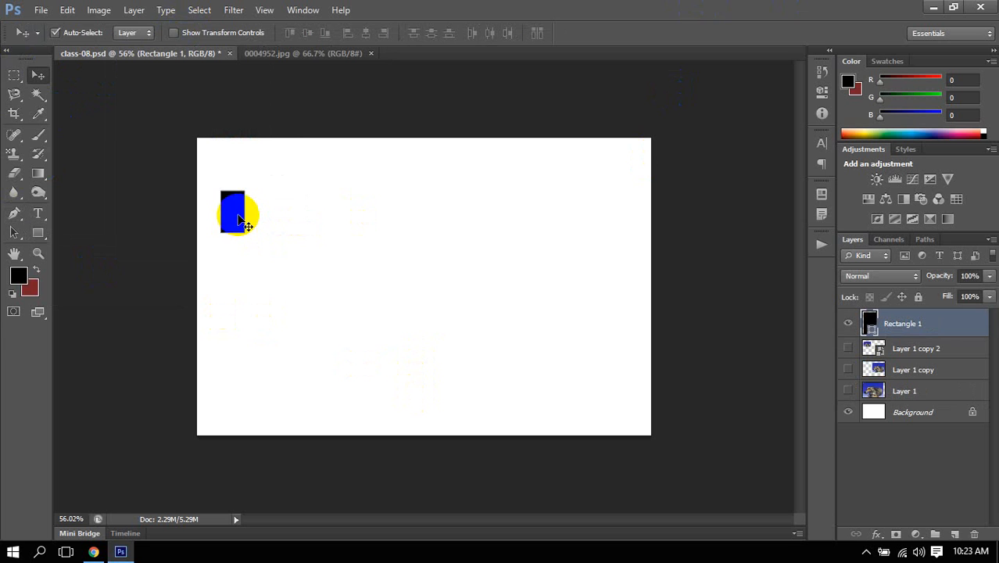
{"action": "left_click_drag", "start_coordinate": [242, 222], "coordinate": [542, 223], "text": "alt"}
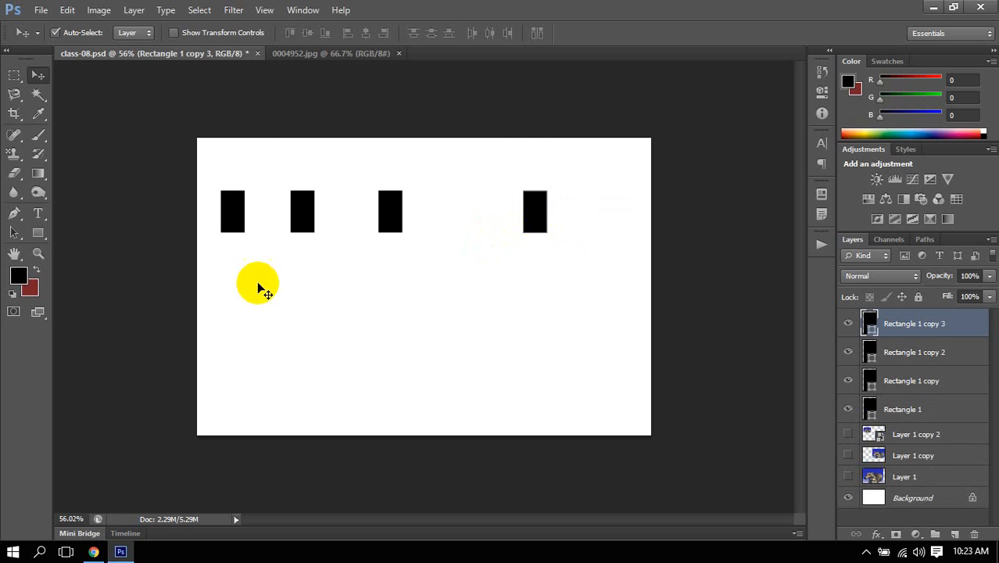
Reshape the row's second rectangle into a short, wide bar and stretch the third to 150% width and about 281% height.
{"action": "left_click", "coordinate": [305, 222]}
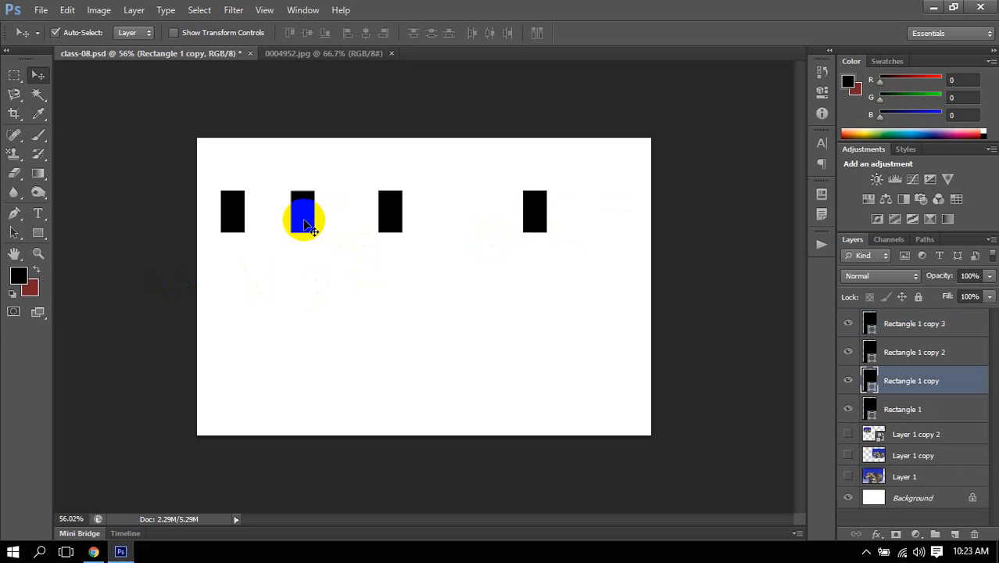
{"action": "key", "text": "ctrl+t"}
{"action": "left_click_drag", "start_coordinate": [314, 232], "coordinate": [338, 210]}
{"action": "double_click", "coordinate": [319, 201]}
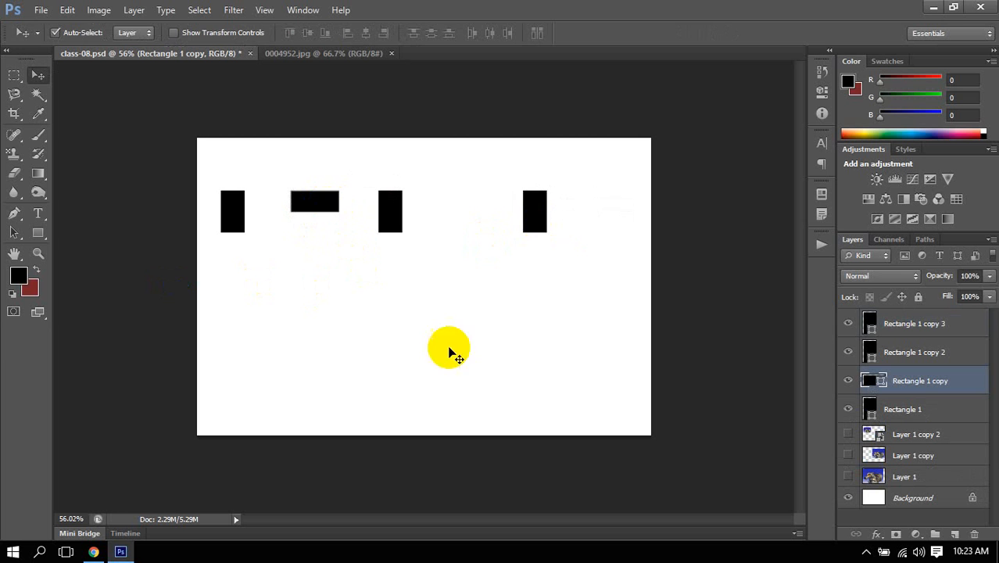
{"action": "left_click", "coordinate": [392, 213]}
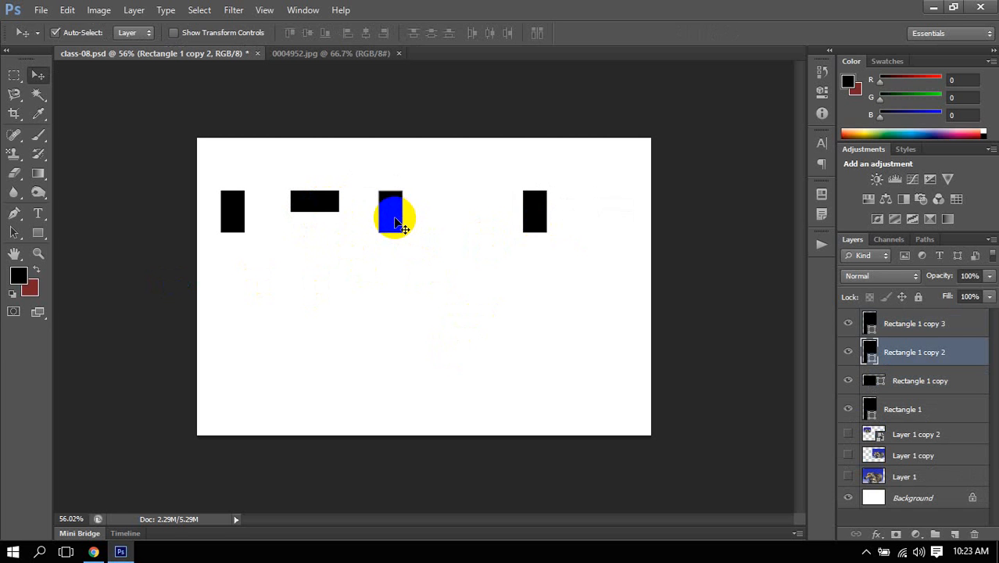
{"action": "key", "text": "ctrl+t"}
{"action": "left_click_drag", "start_coordinate": [403, 212], "coordinate": [401, 309]}
{"action": "double_click", "coordinate": [410, 235]}
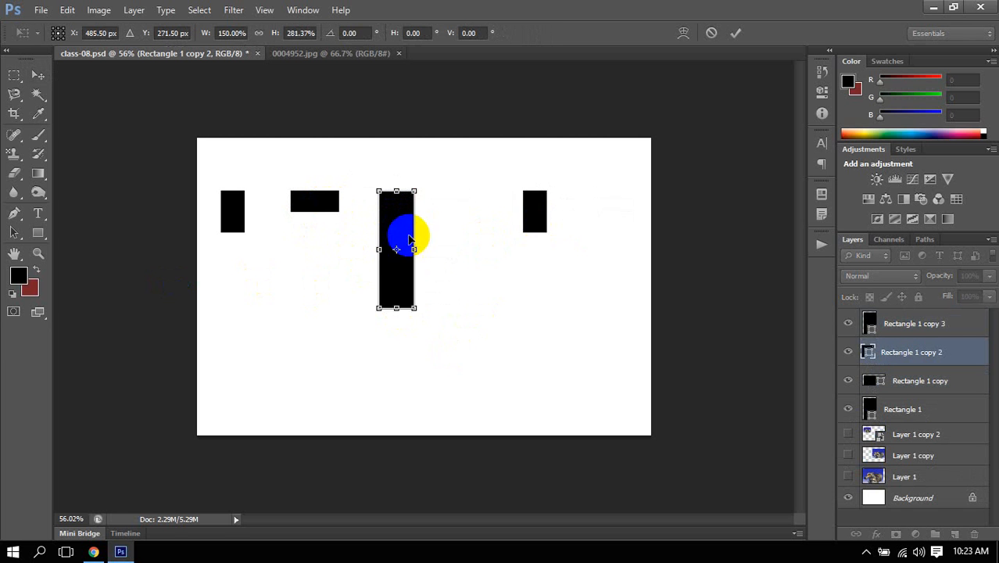
Group the three hidden image layers, Layer 1 copy 2, Layer 1 copy and Layer 1.
{"action": "left_click_drag", "start_coordinate": [160, 199], "coordinate": [628, 260]}
{"action": "left_click", "coordinate": [929, 434]}
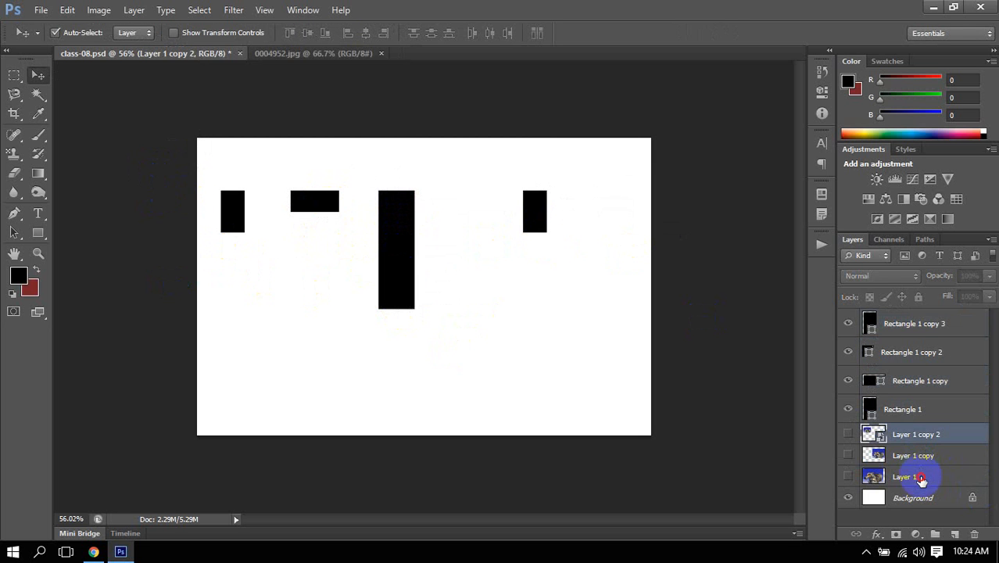
{"action": "left_click", "coordinate": [921, 479], "text": "shift"}
{"action": "key", "text": "ctrl+g"}
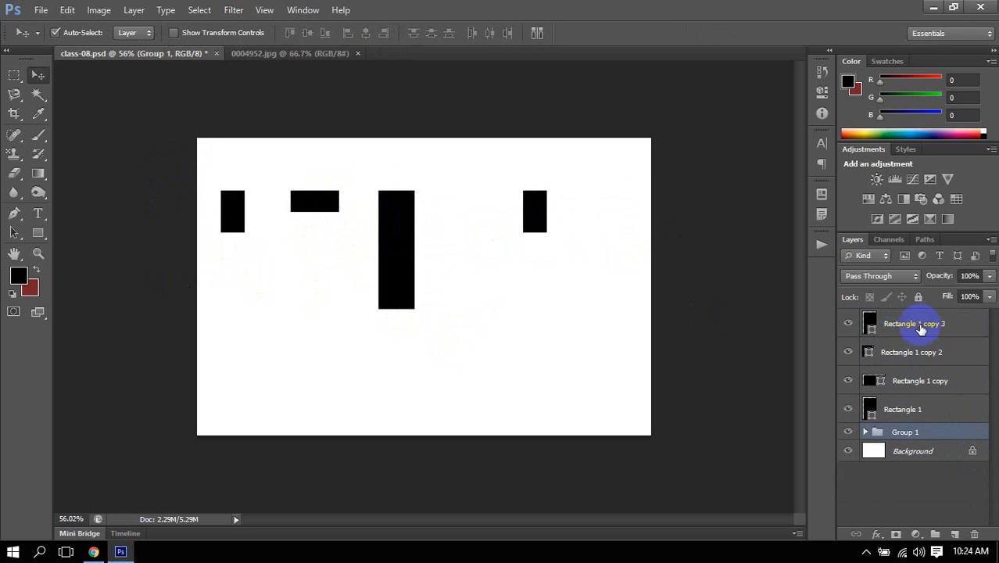
Select all four rectangle layers together, clear the selection, and select the first two rectangles one at a time on the canvas.
{"action": "left_click", "coordinate": [918, 326]}
{"action": "left_click", "coordinate": [912, 416]}
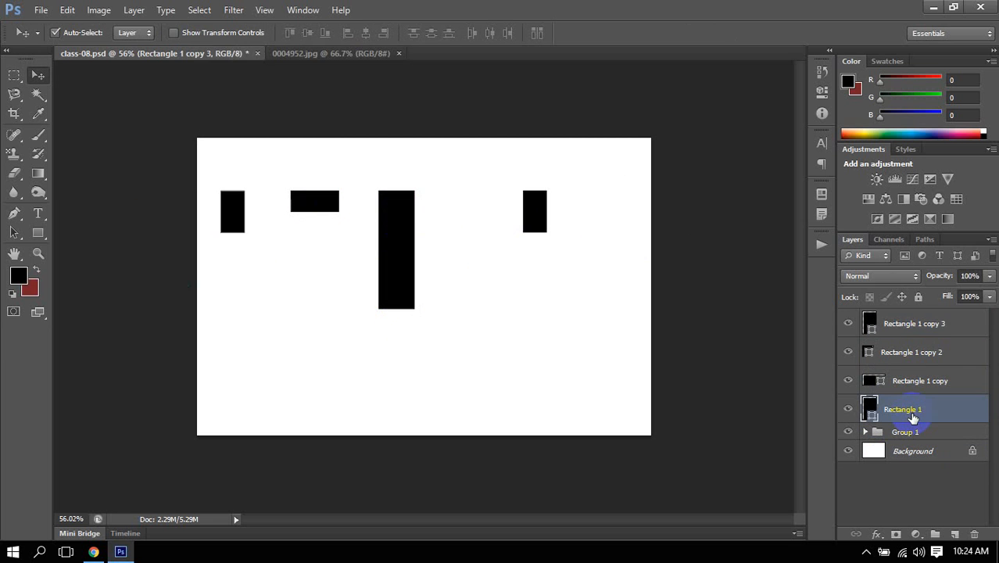
{"action": "left_click", "coordinate": [929, 333], "text": "shift"}
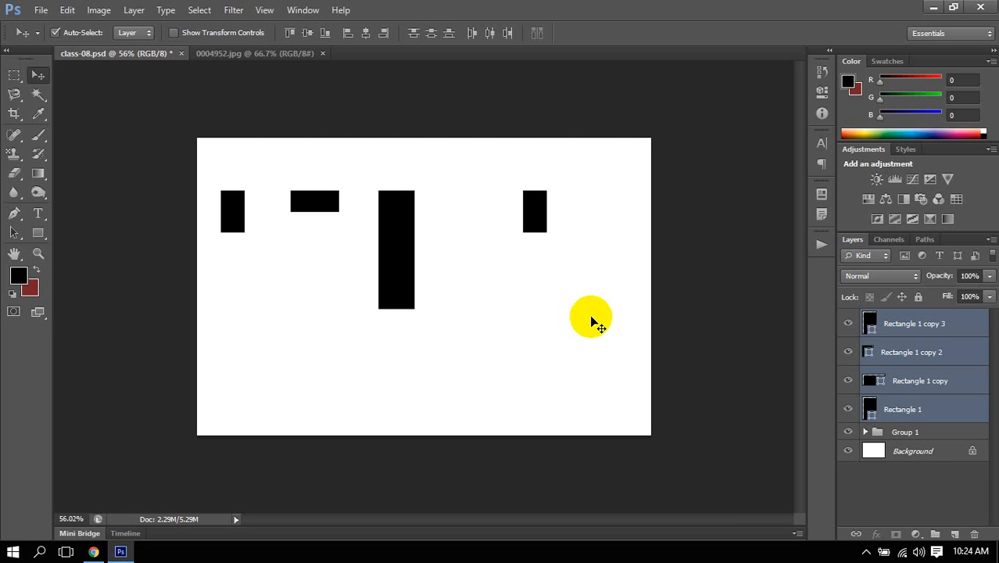
{"action": "left_click", "coordinate": [132, 264]}
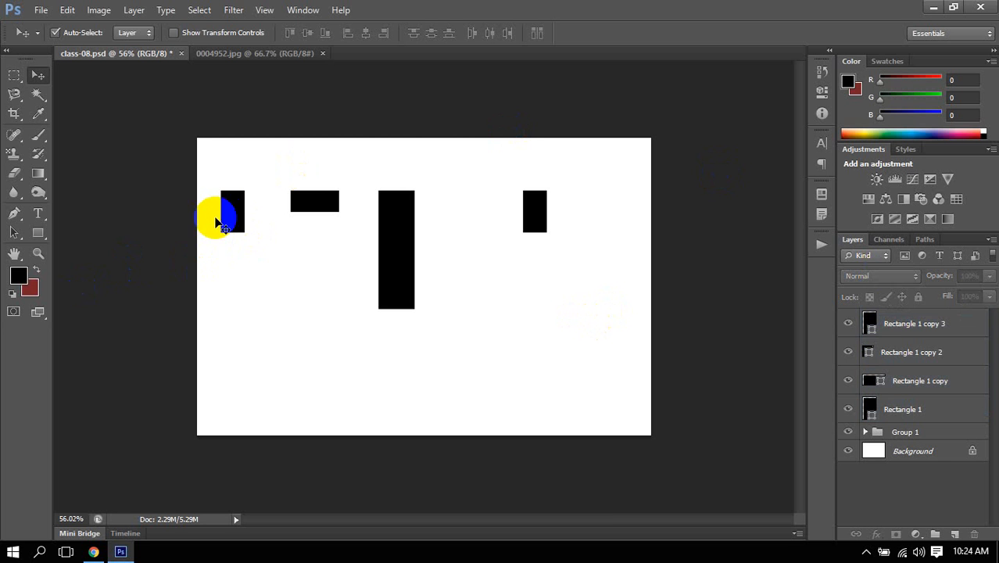
{"action": "left_click", "coordinate": [224, 219]}
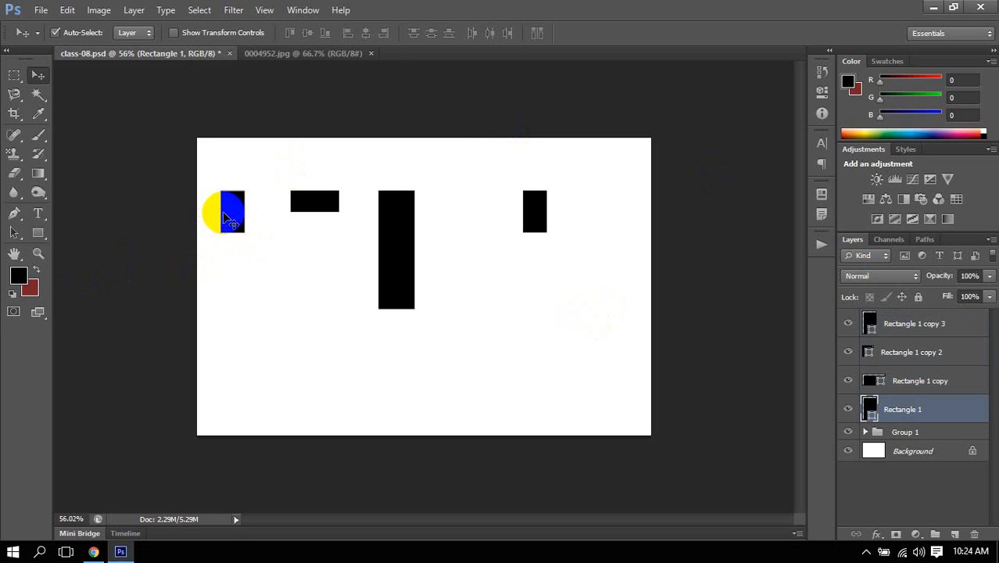
{"action": "left_click", "coordinate": [315, 205]}
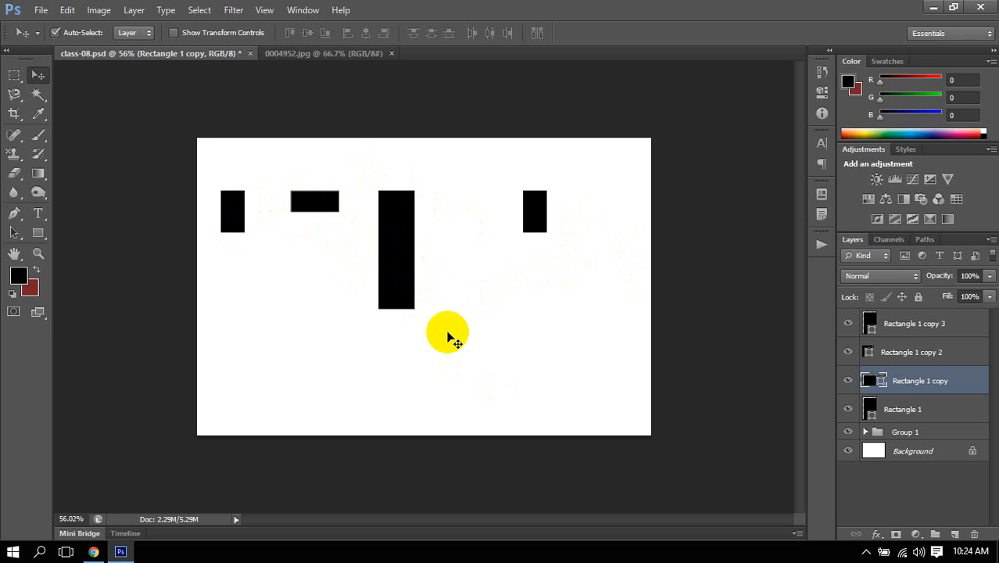
Activate the Rectangular Marquee tool, and show the Info panel and hide it again.
{"action": "left_click", "coordinate": [15, 74]}
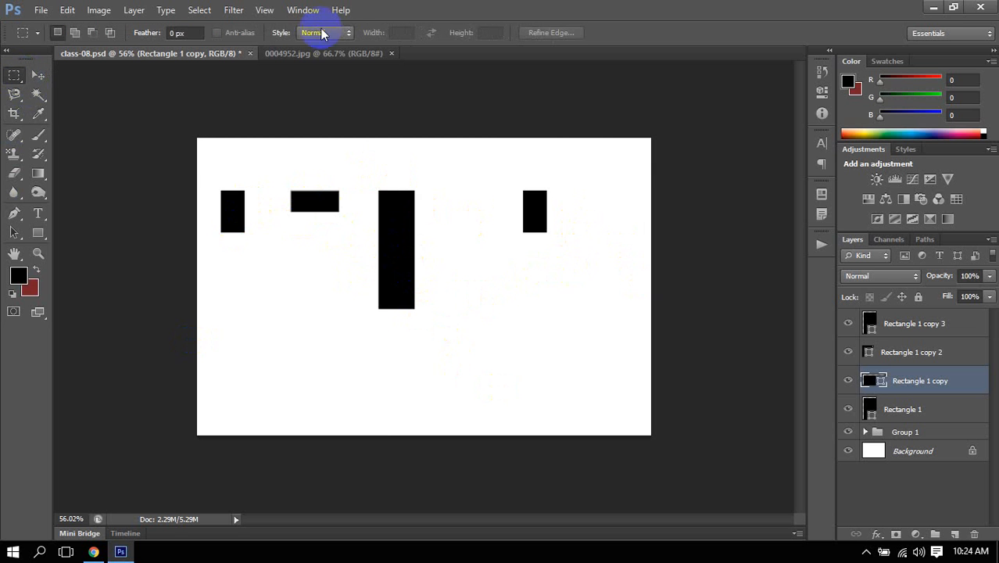
{"action": "left_click", "coordinate": [301, 12]}
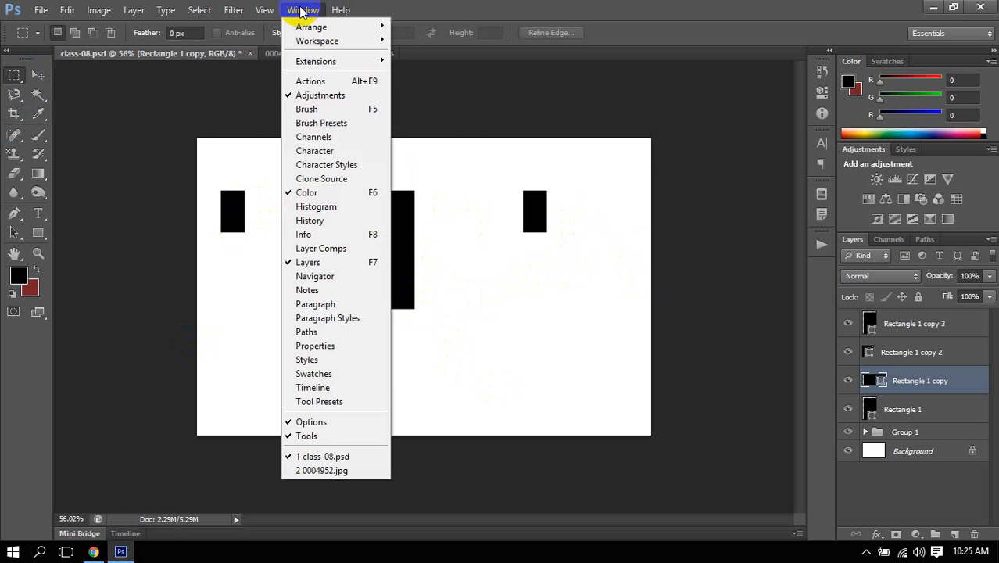
{"action": "left_click", "coordinate": [314, 233]}
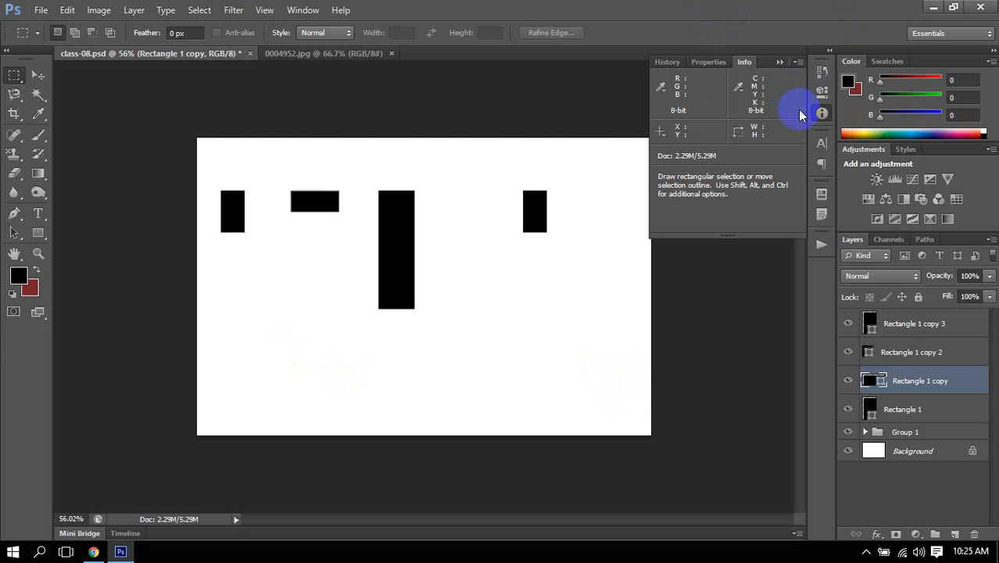
{"action": "left_click", "coordinate": [822, 114]}
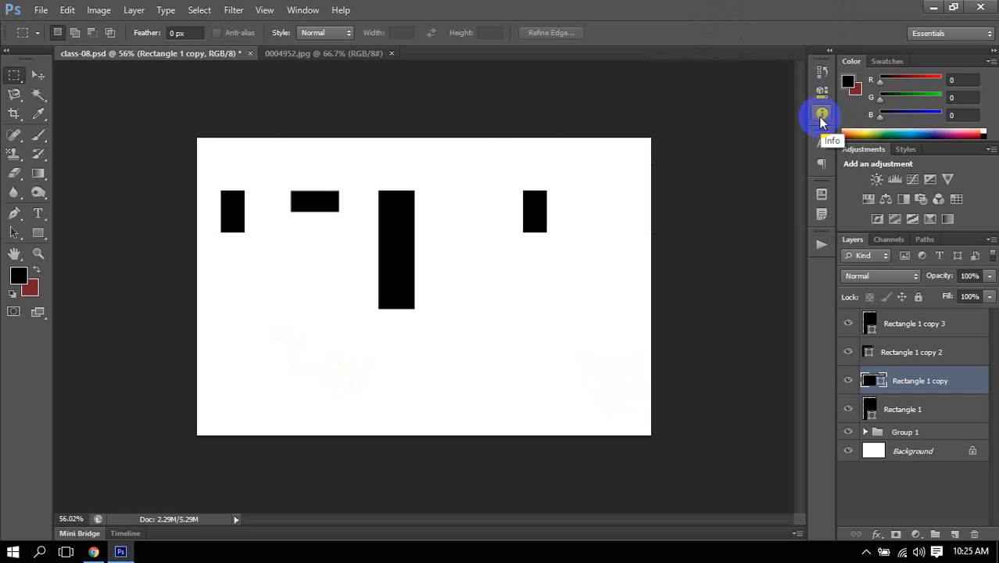
Return to the Move tool, clear the layer selection, and select only the leftmost rectangle.
{"action": "left_click", "coordinate": [43, 76]}
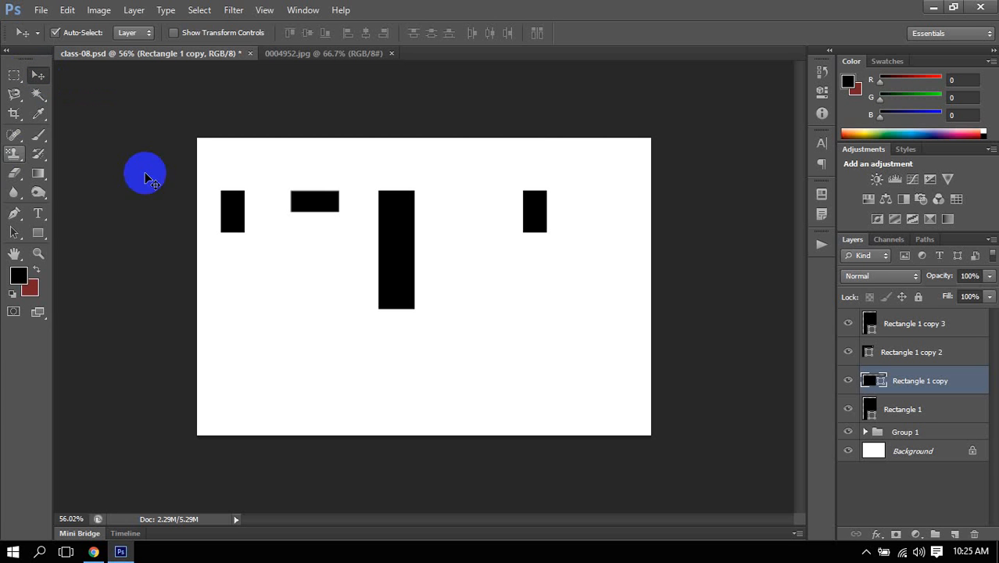
{"action": "left_click", "coordinate": [138, 197]}
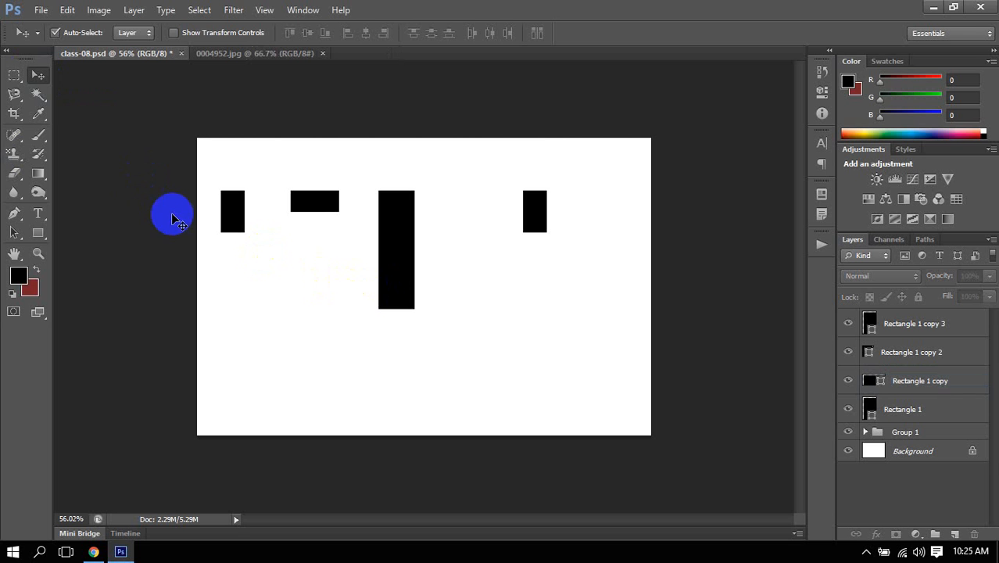
{"action": "left_click", "coordinate": [233, 207]}
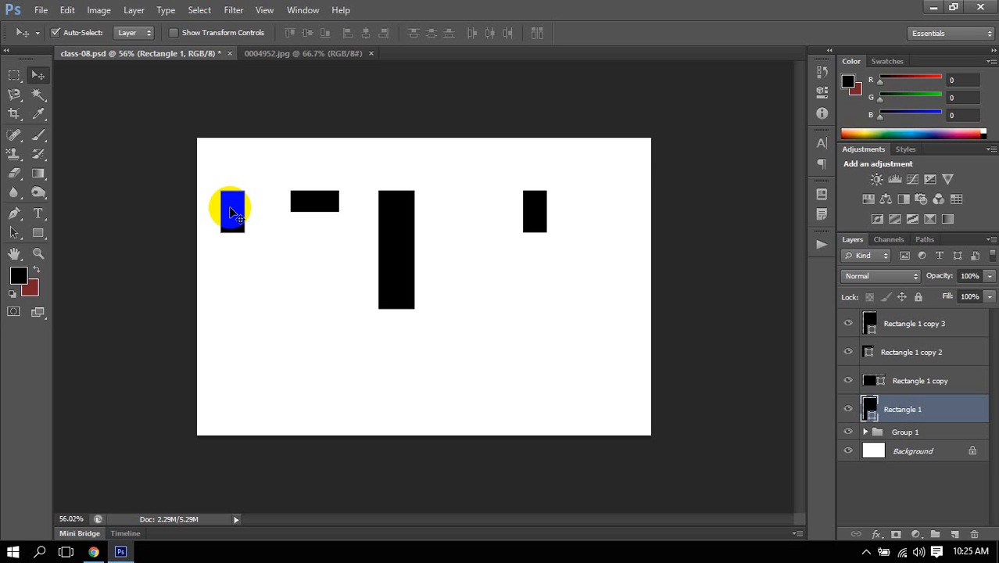
Select all four rectangle layers, select only Rectangle 1, select all four again, and clear the selection.
{"action": "left_click_drag", "start_coordinate": [149, 136], "coordinate": [420, 231]}
{"action": "left_click_drag", "start_coordinate": [524, 265], "coordinate": [630, 305]}
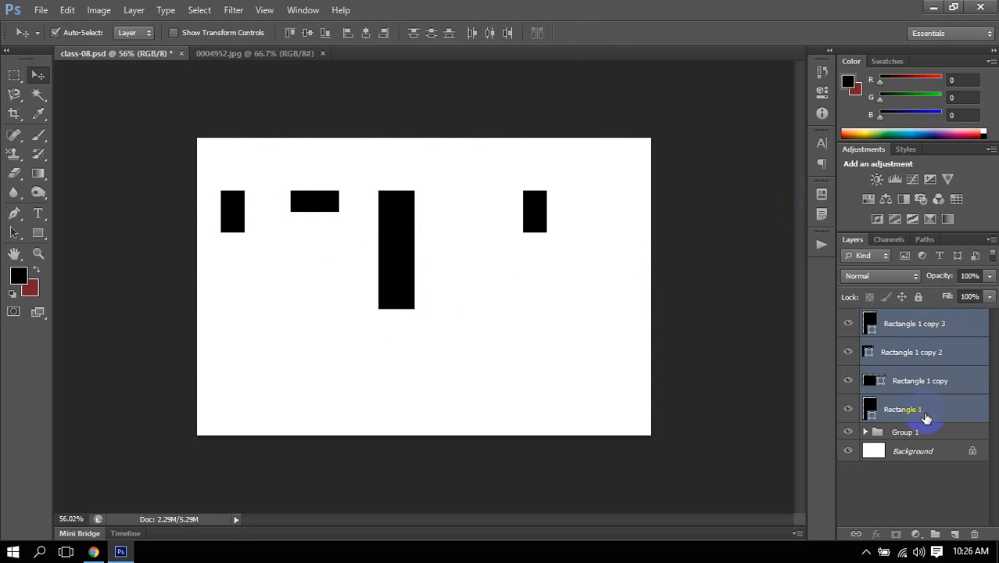
{"action": "left_click", "coordinate": [925, 416]}
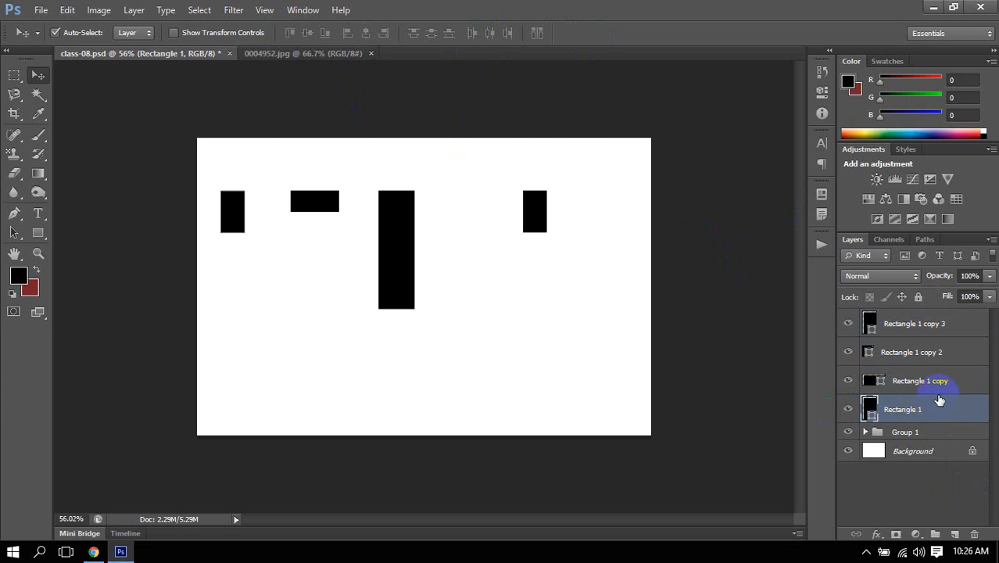
{"action": "left_click", "coordinate": [163, 160]}
{"action": "left_click_drag", "start_coordinate": [162, 161], "coordinate": [660, 284]}
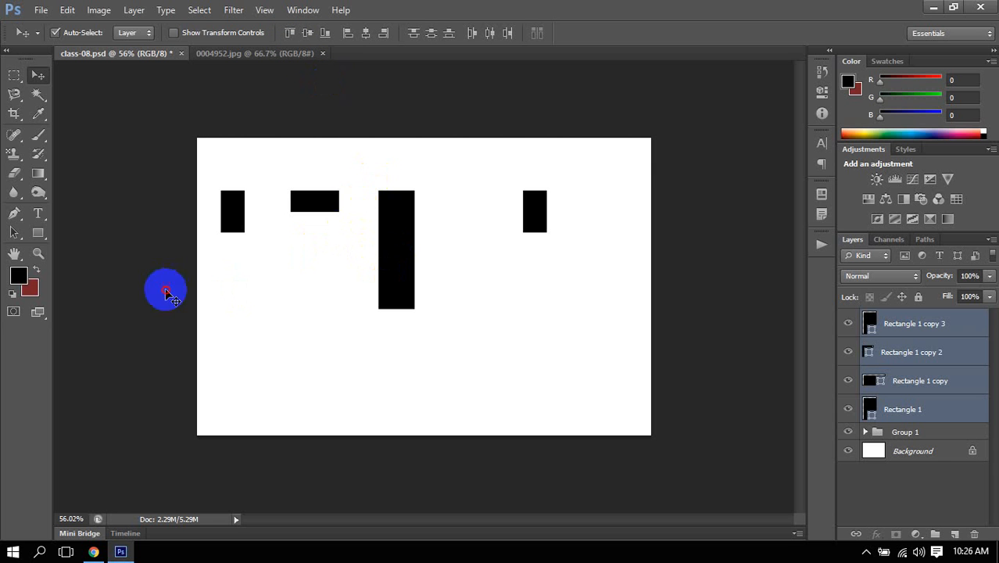
{"action": "left_click", "coordinate": [166, 293]}
Move the tall, the wide and the rightmost rectangles down by different amounts so their top edges are staggered.
{"action": "left_click_drag", "start_coordinate": [384, 250], "coordinate": [398, 308]}
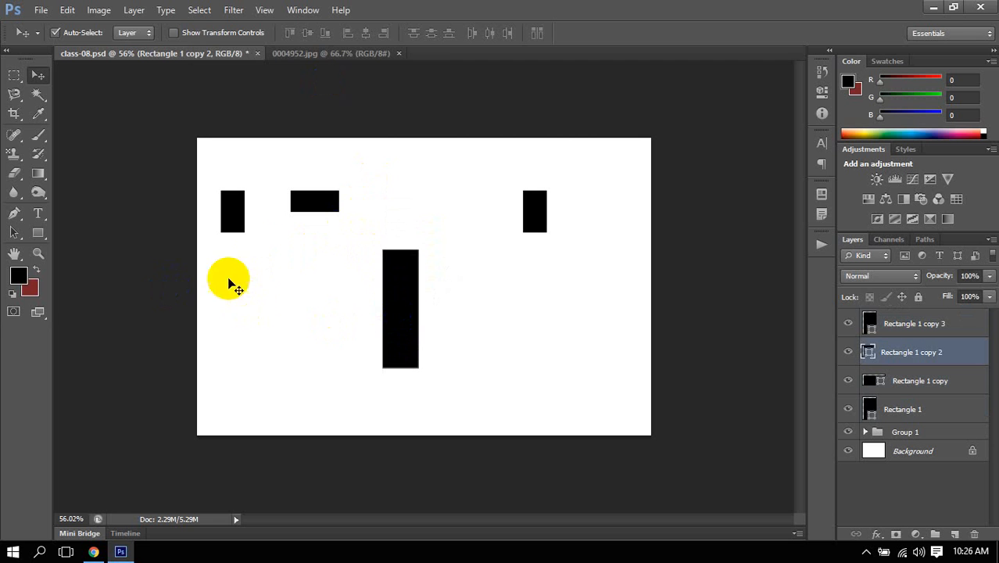
{"action": "left_click_drag", "start_coordinate": [310, 197], "coordinate": [306, 227]}
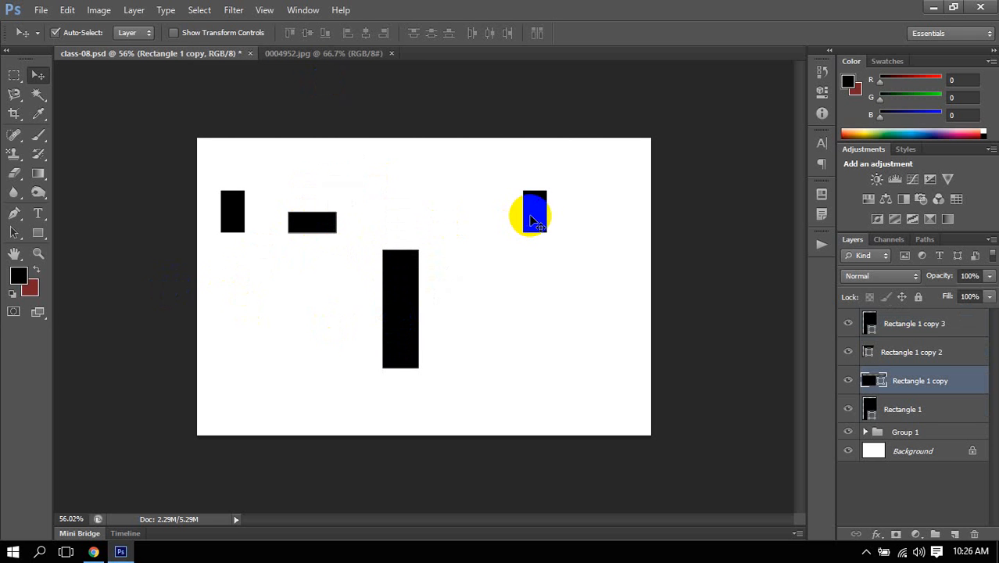
{"action": "left_click_drag", "start_coordinate": [532, 218], "coordinate": [527, 230]}
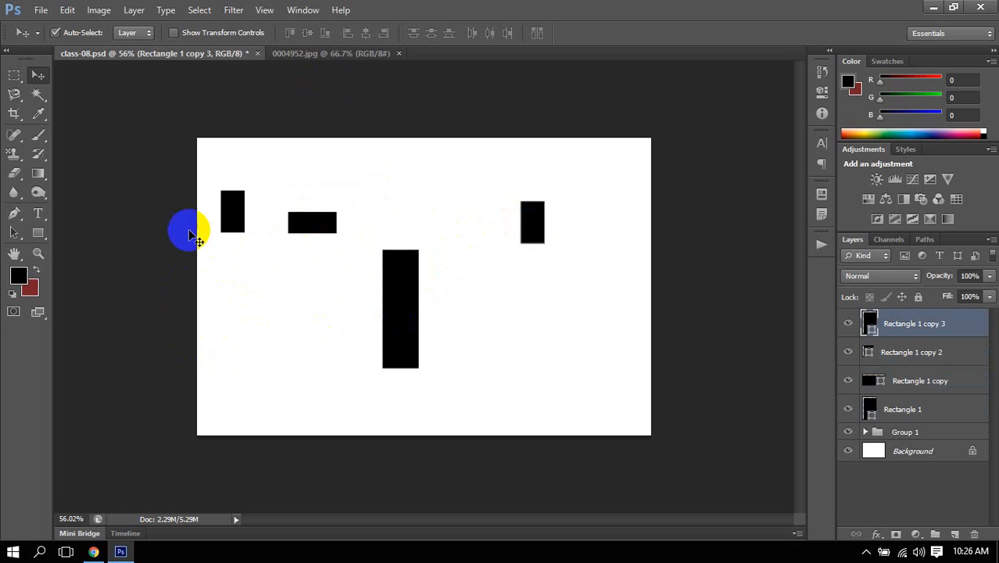
Select all four rectangles and align them by their top edges.
{"action": "left_click_drag", "start_coordinate": [164, 179], "coordinate": [578, 323]}
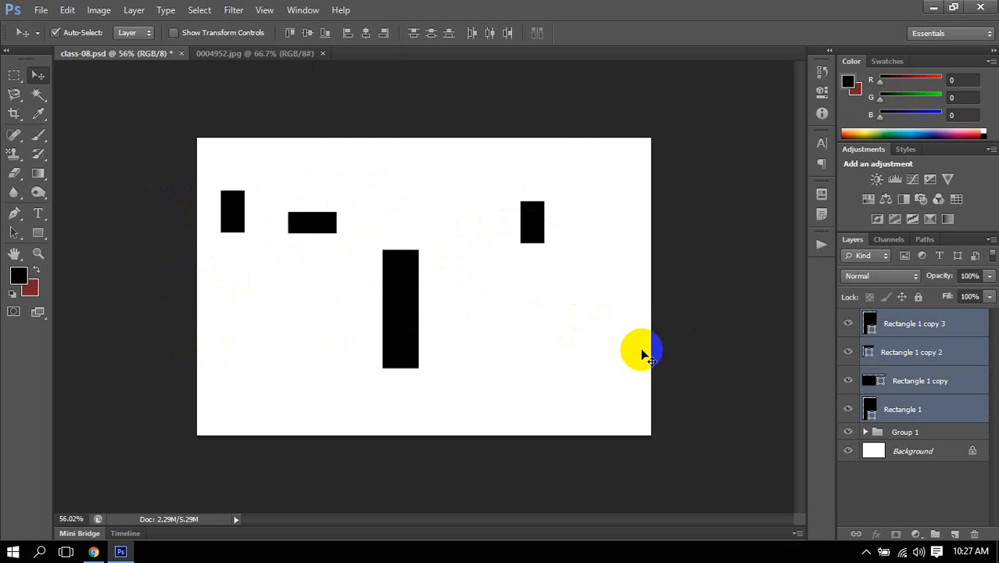
{"action": "left_click", "coordinate": [290, 34]}
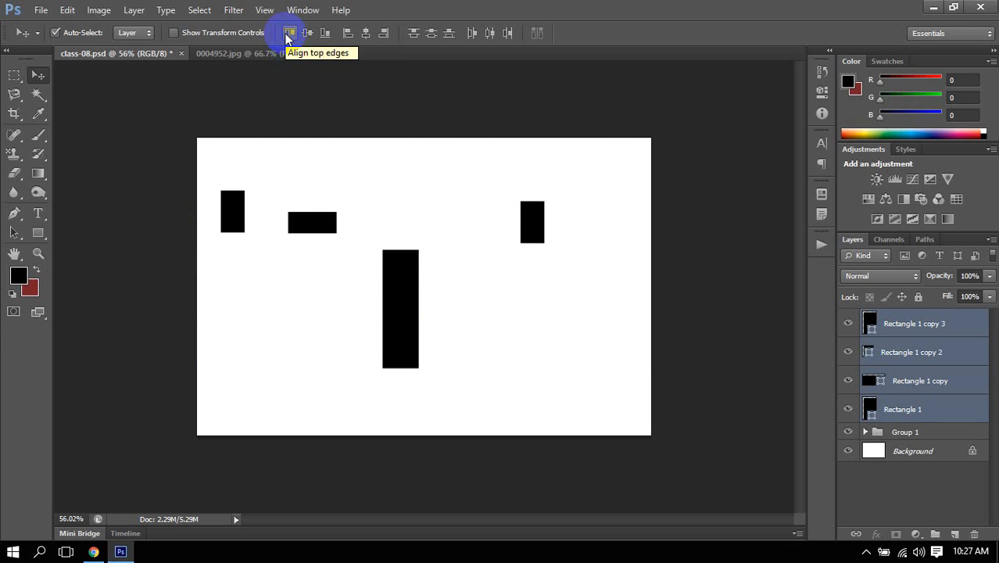
{"action": "left_click", "coordinate": [290, 34]}
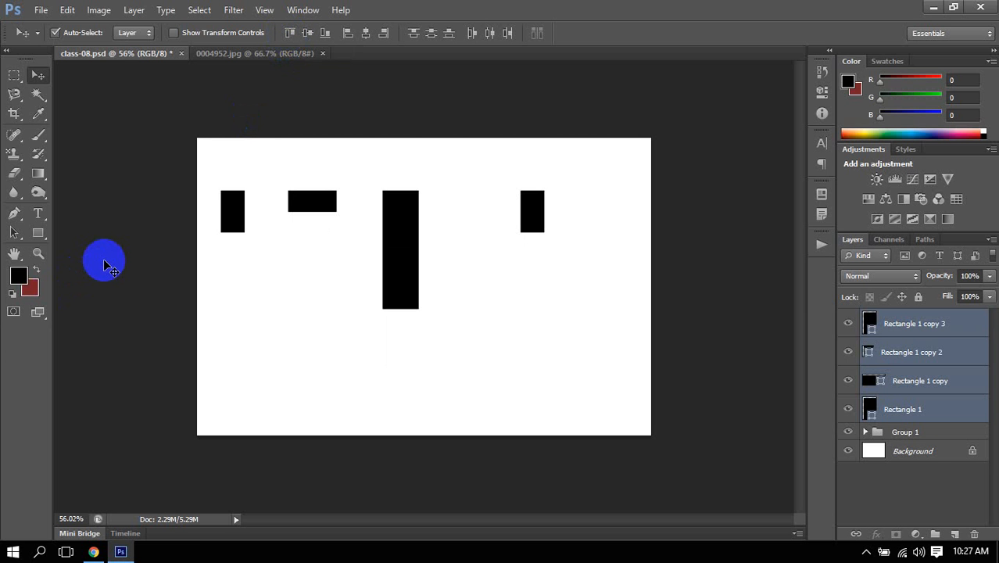
Align the four selected rectangles by their bottom edges, and realign them by their vertical centers.
{"action": "left_click", "coordinate": [326, 35]}
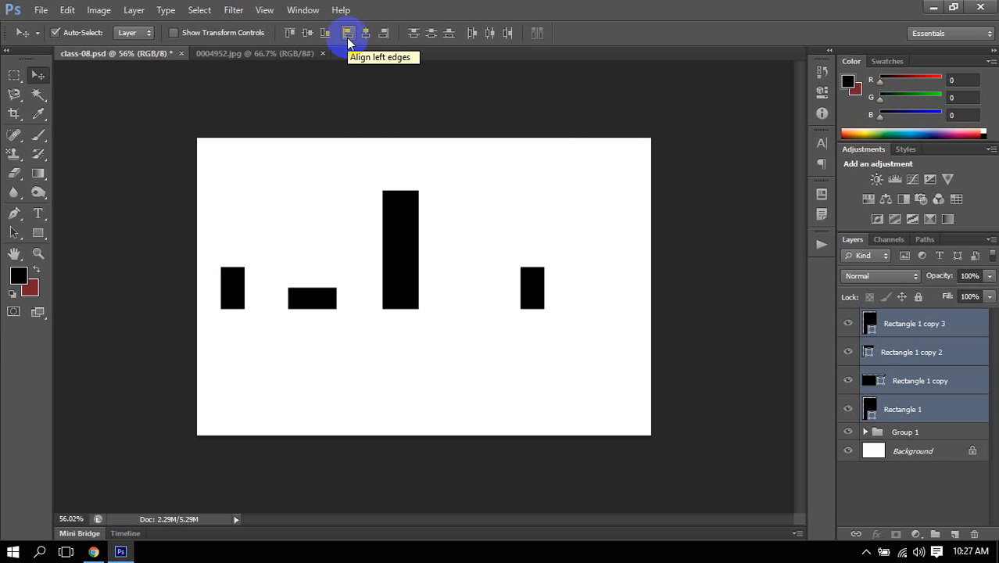
{"action": "left_click", "coordinate": [307, 33]}
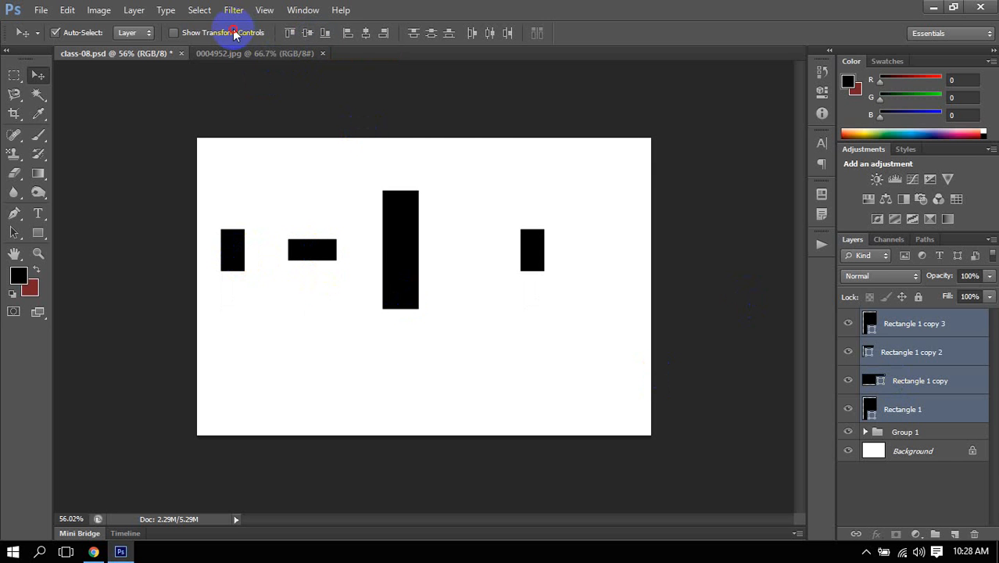
Turn on Show Transform Controls and select only the leftmost rectangle.
{"action": "left_click", "coordinate": [235, 33]}
{"action": "left_click", "coordinate": [153, 269]}
{"action": "left_click", "coordinate": [232, 251]}
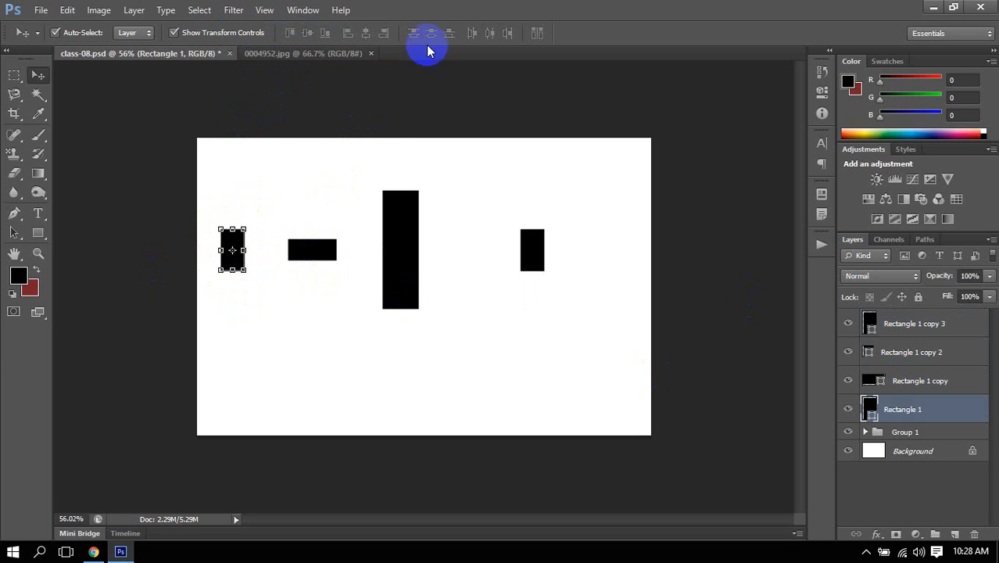
Show the rulers, place a horizontal guide at Y 272 px, and select the other three rectangles one by one to compare their centers with it.
{"action": "key", "text": "ctrl+r"}
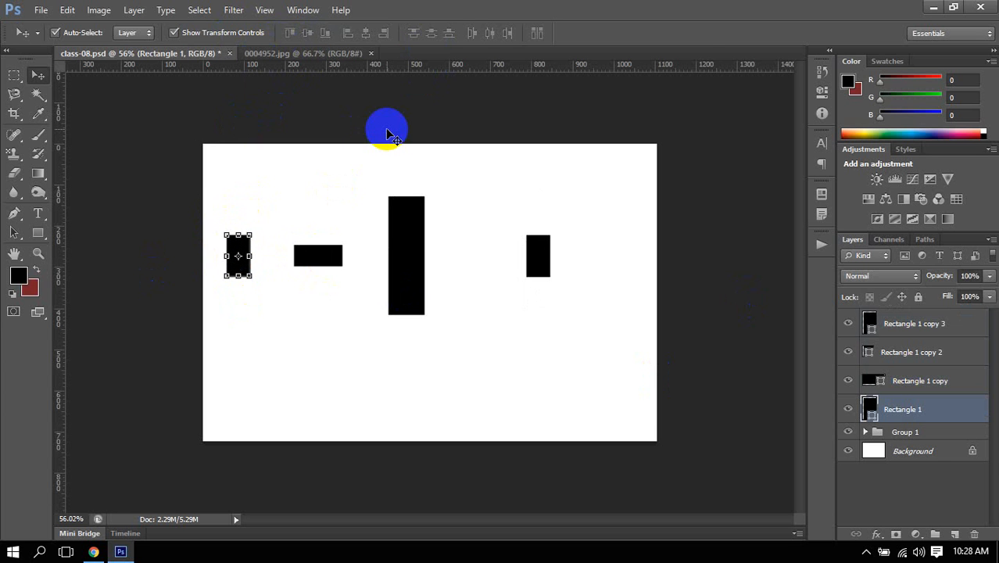
{"action": "left_click_drag", "start_coordinate": [418, 90], "coordinate": [419, 255]}
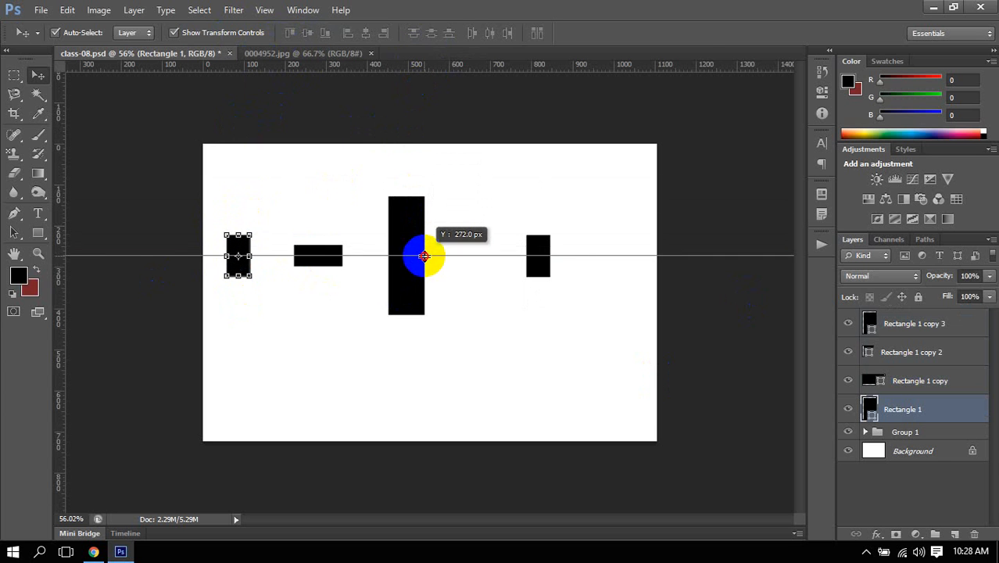
{"action": "left_click", "coordinate": [319, 249]}
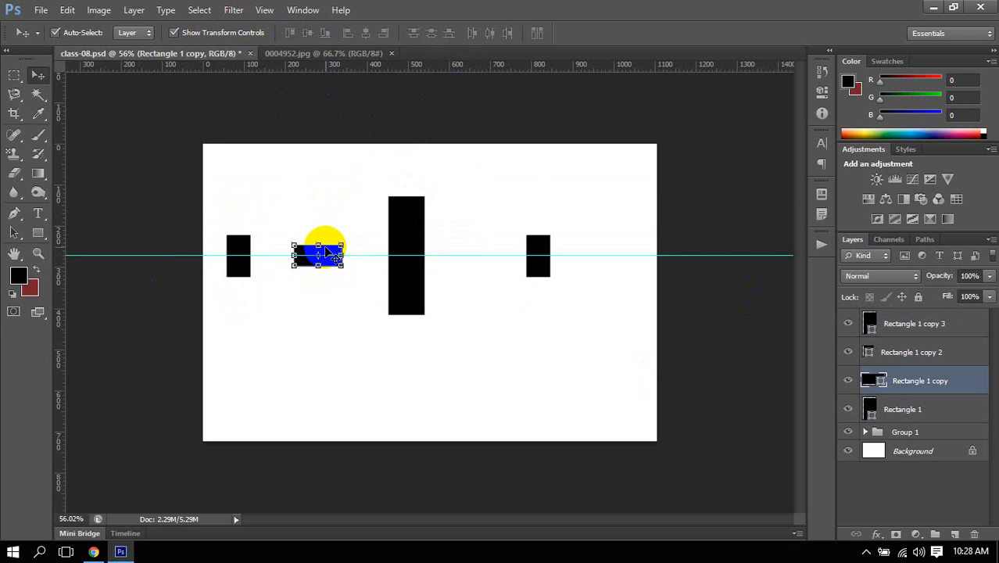
{"action": "left_click", "coordinate": [404, 233]}
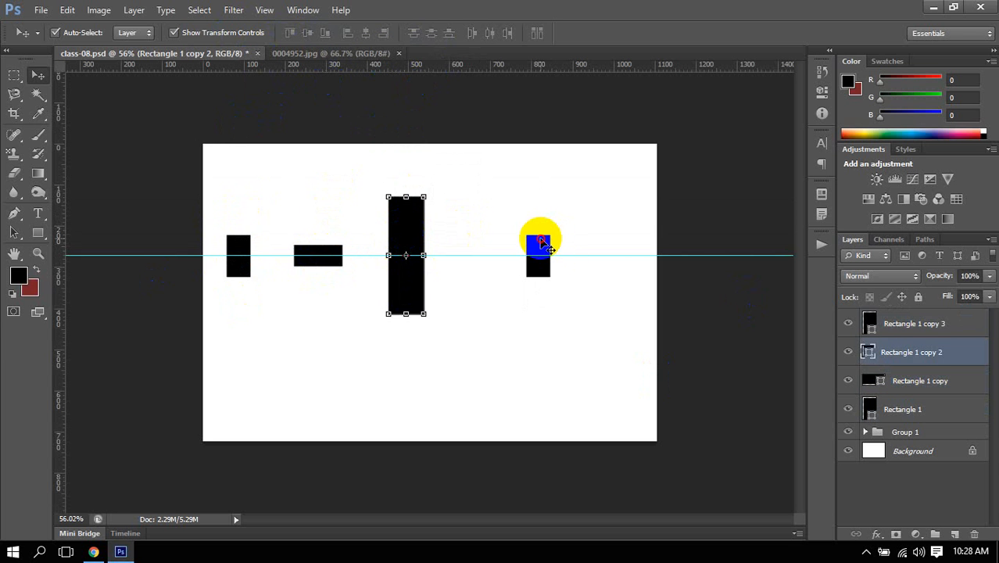
{"action": "left_click", "coordinate": [542, 243]}
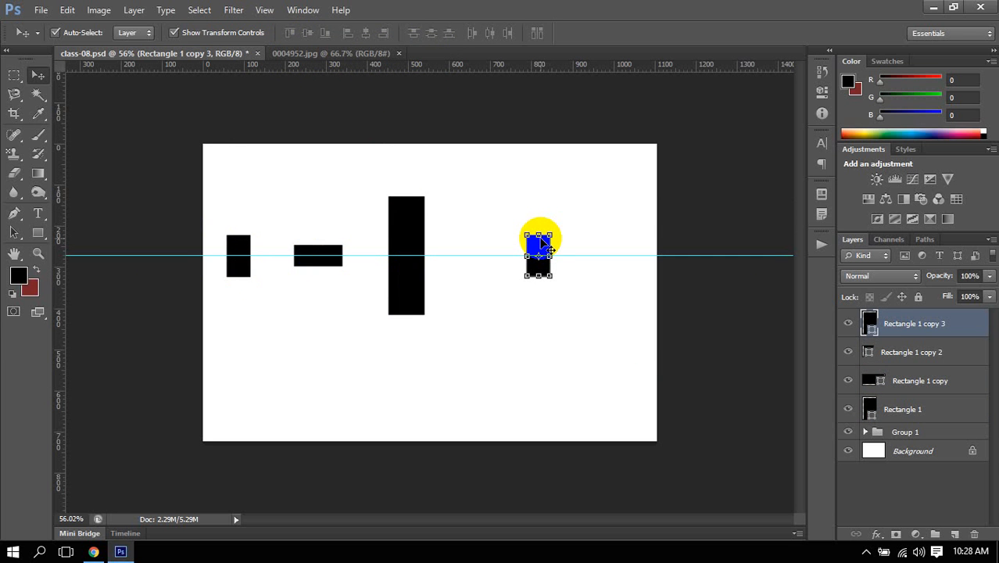
Remove the horizontal guide and turn off Show Transform Controls, leaving no rectangle selected.
{"action": "left_click_drag", "start_coordinate": [141, 255], "coordinate": [254, 38]}
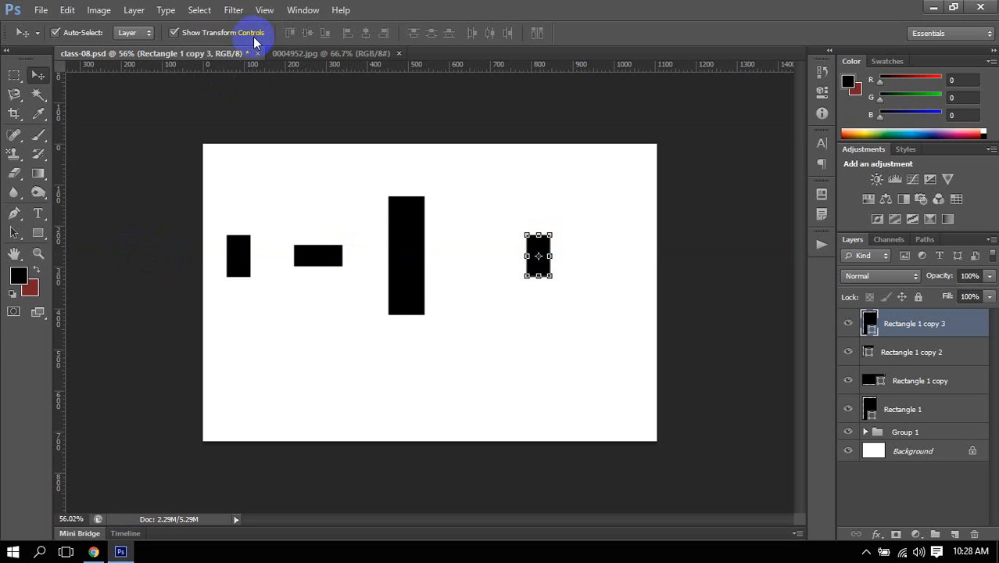
{"action": "left_click", "coordinate": [196, 32]}
{"action": "left_click_drag", "start_coordinate": [147, 208], "coordinate": [618, 305]}
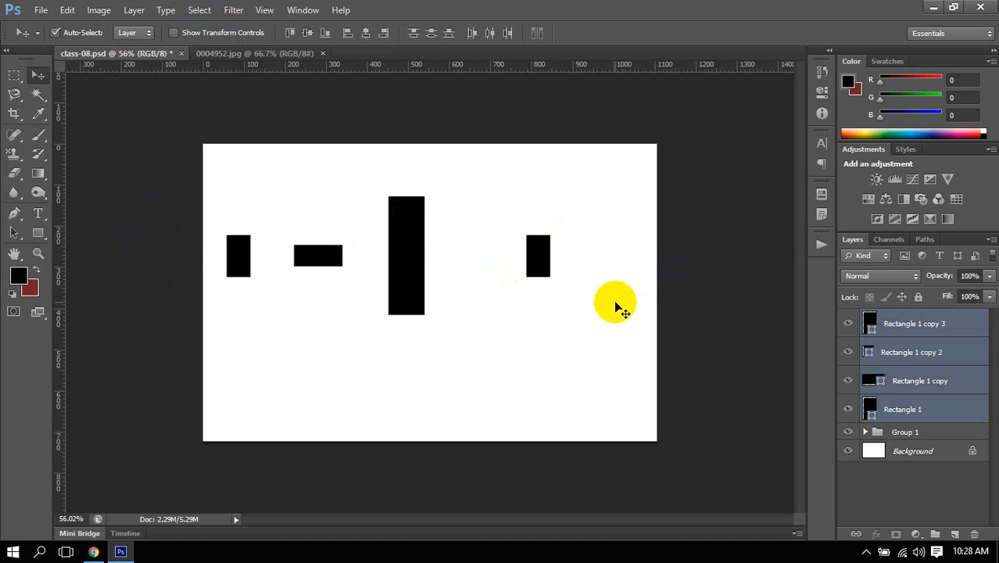
{"action": "left_click", "coordinate": [195, 337]}
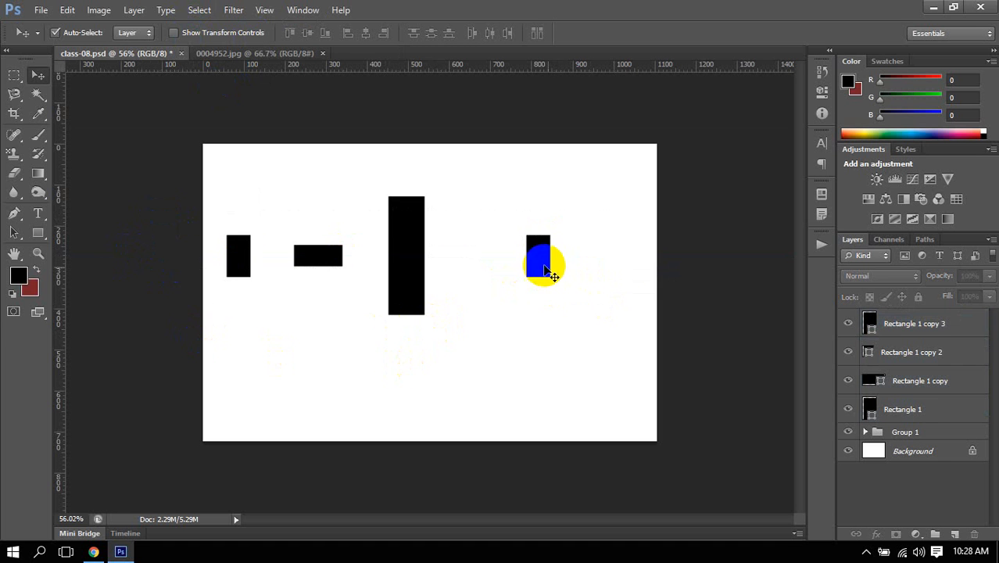
Scatter the rectangles: raise the rightmost one, lower the tall one, and place the wide one above it and the leftmost one below it.
{"action": "left_click_drag", "start_coordinate": [550, 270], "coordinate": [541, 210]}
{"action": "left_click_drag", "start_coordinate": [412, 304], "coordinate": [413, 341]}
{"action": "left_click_drag", "start_coordinate": [326, 255], "coordinate": [444, 250]}
{"action": "left_click_drag", "start_coordinate": [245, 257], "coordinate": [425, 432]}
{"action": "left_click", "coordinate": [429, 327]}
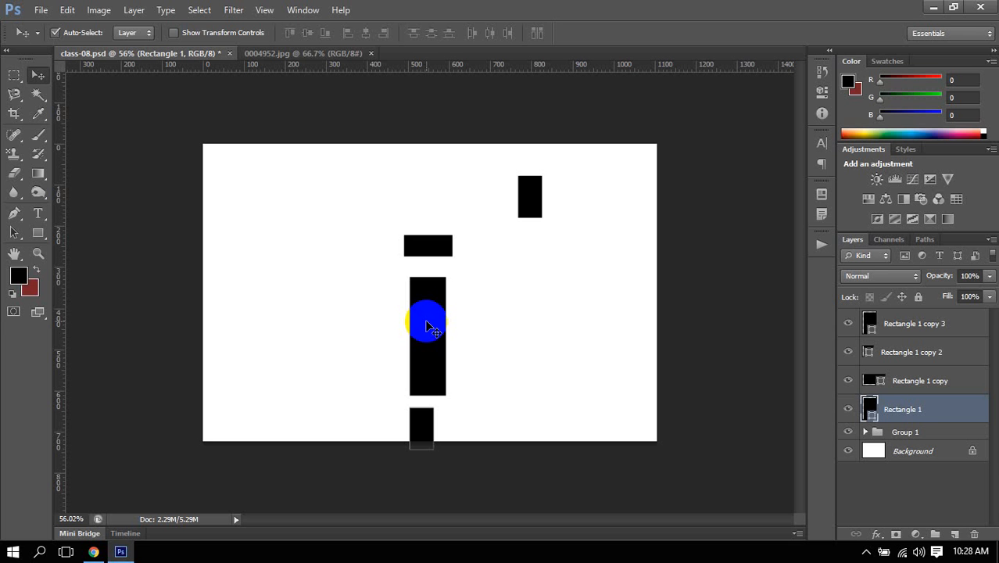
Align all four rectangles by their right edges and check them against a temporary vertical guide along that edge.
{"action": "left_click_drag", "start_coordinate": [140, 90], "coordinate": [686, 486]}
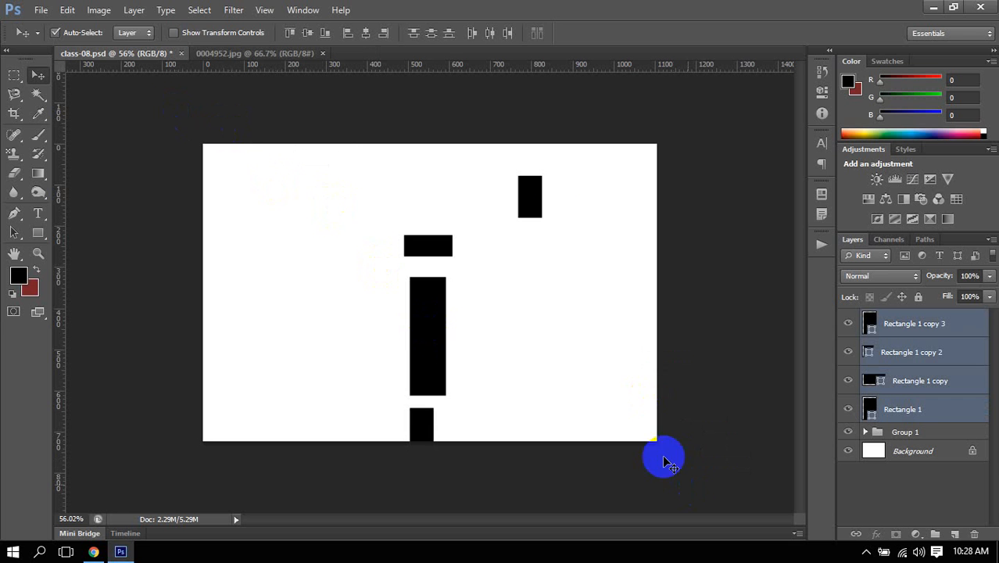
{"action": "left_click", "coordinate": [388, 35]}
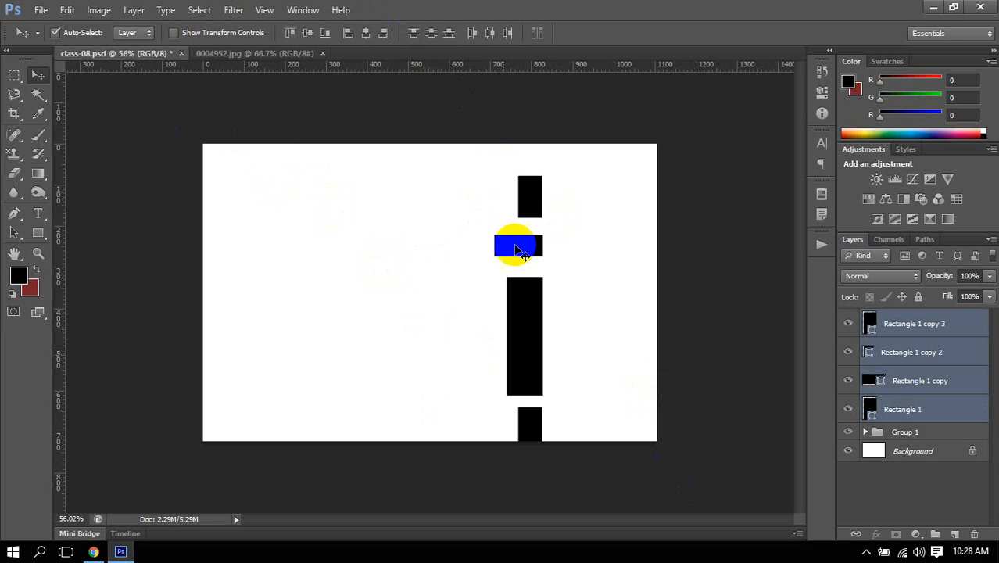
{"action": "left_click_drag", "start_coordinate": [62, 328], "coordinate": [542, 335]}
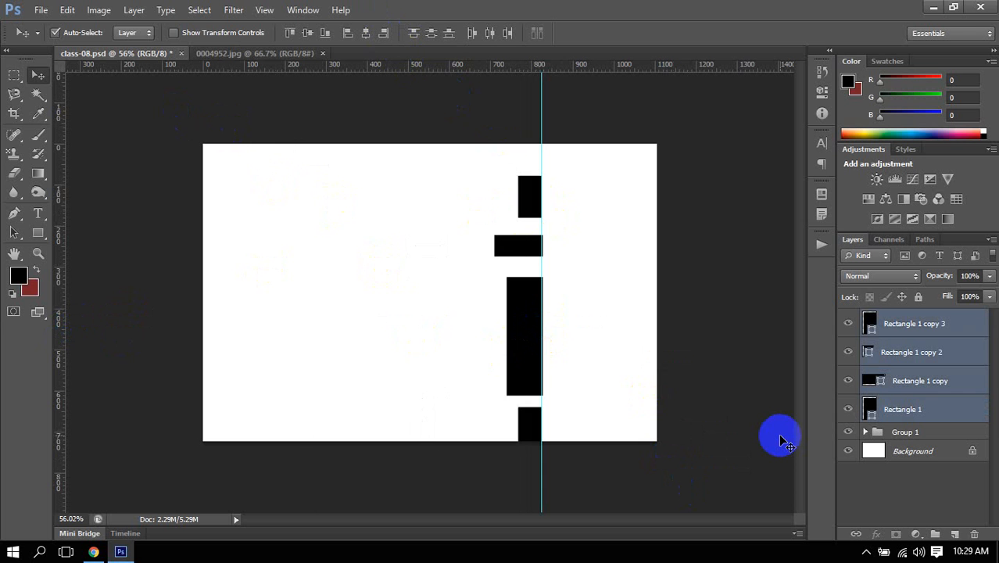
{"action": "left_click_drag", "start_coordinate": [539, 282], "coordinate": [2, 271]}
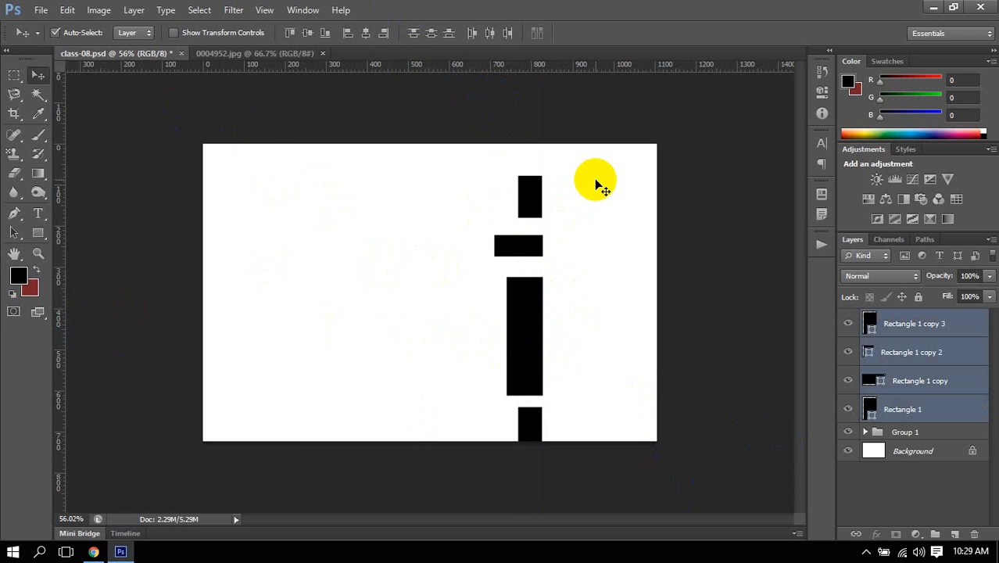
Align the four rectangles by their left edges and clear the layer selection.
{"action": "left_click", "coordinate": [343, 35]}
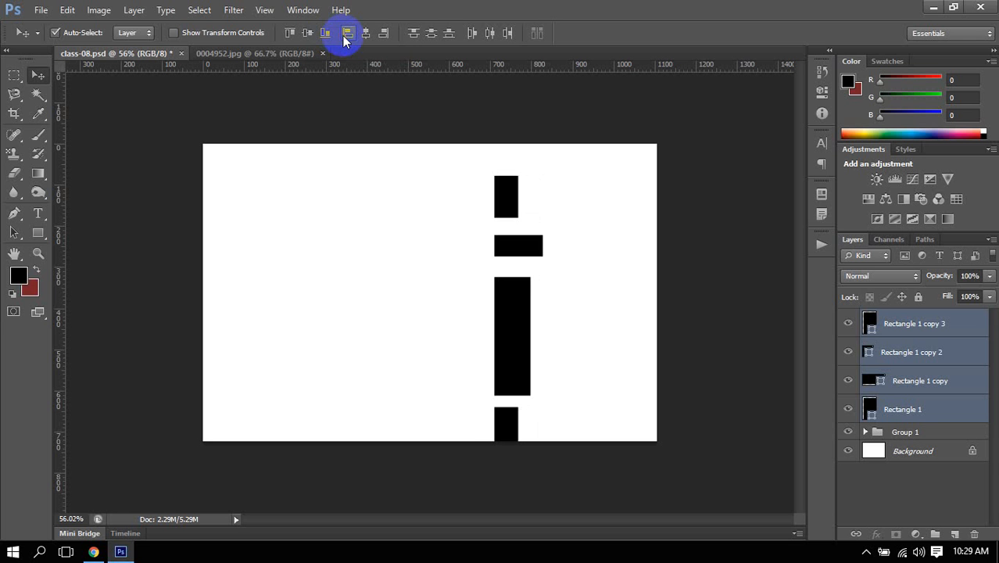
{"action": "left_click", "coordinate": [575, 274]}
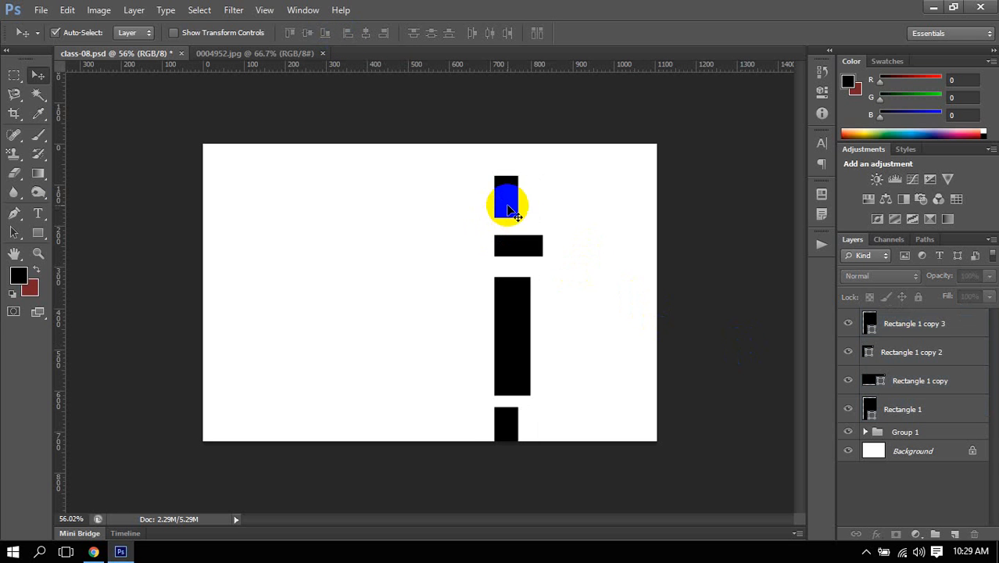
Scatter the rectangles: the topmost to the canvas's upper left, the wide one slightly up, the tall one to the upper right, the lowest near the middle.
{"action": "left_click_drag", "start_coordinate": [508, 207], "coordinate": [280, 225]}
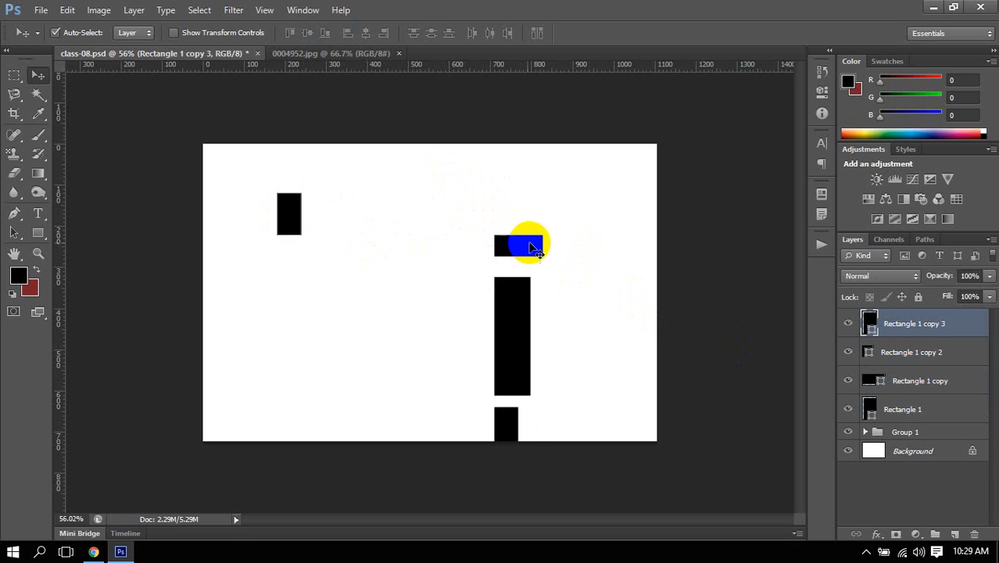
{"action": "left_click", "coordinate": [524, 233]}
{"action": "left_click_drag", "start_coordinate": [526, 228], "coordinate": [513, 188]}
{"action": "left_click_drag", "start_coordinate": [508, 306], "coordinate": [604, 190]}
{"action": "left_click_drag", "start_coordinate": [508, 424], "coordinate": [419, 328]}
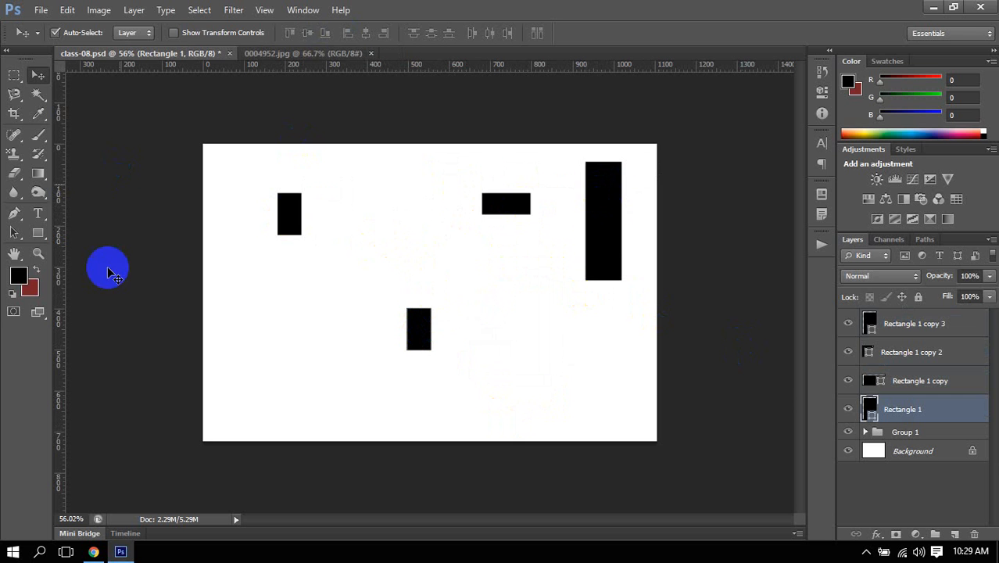
Align all four rectangles by their horizontal centers and separate them vertically, with the wide one at the canvas's top and Rectangle 1 at its bottom.
{"action": "left_click_drag", "start_coordinate": [175, 139], "coordinate": [802, 420]}
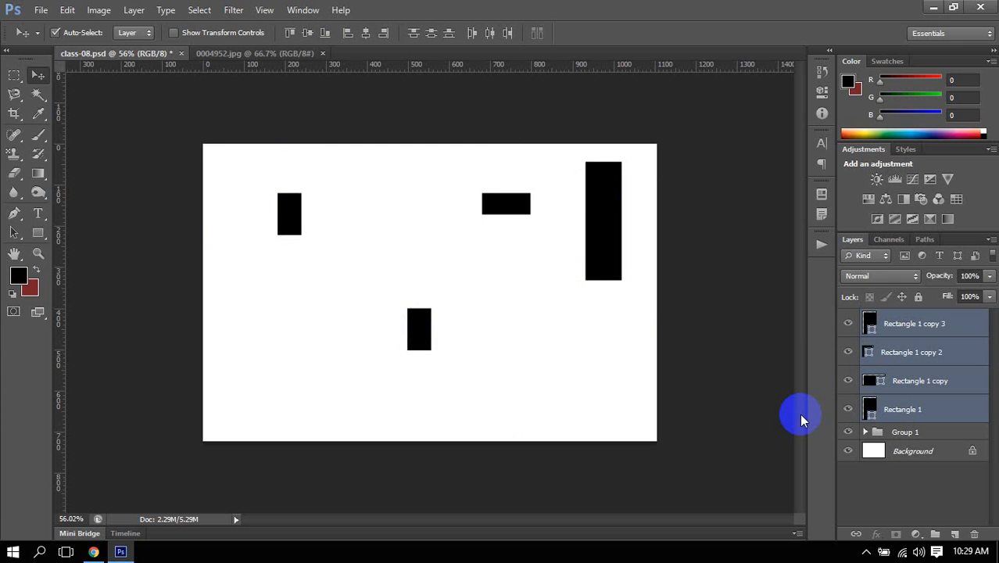
{"action": "left_click", "coordinate": [372, 44]}
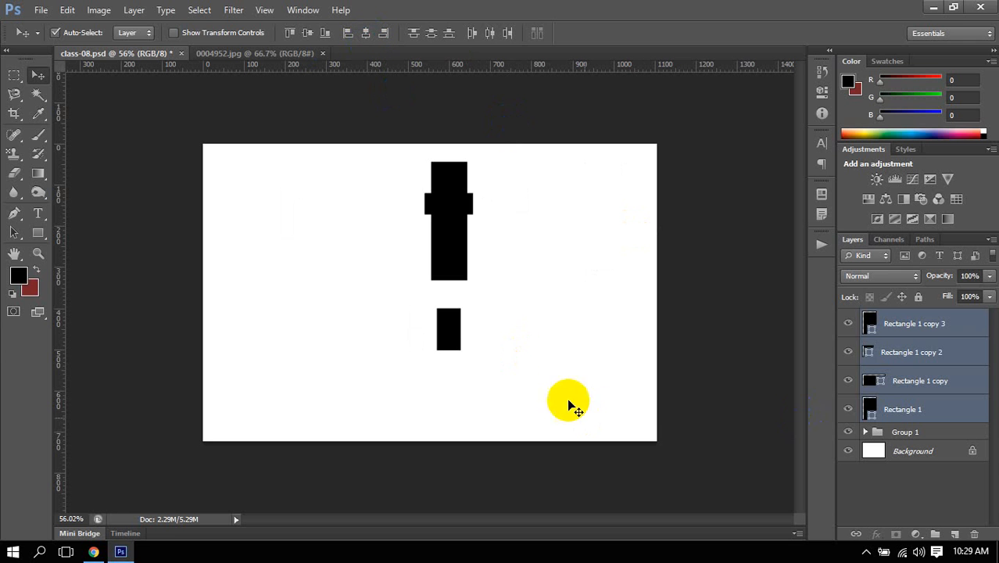
{"action": "left_click_drag", "start_coordinate": [453, 330], "coordinate": [448, 418]}
{"action": "left_click_drag", "start_coordinate": [462, 255], "coordinate": [465, 374]}
{"action": "left_click_drag", "start_coordinate": [472, 203], "coordinate": [475, 160]}
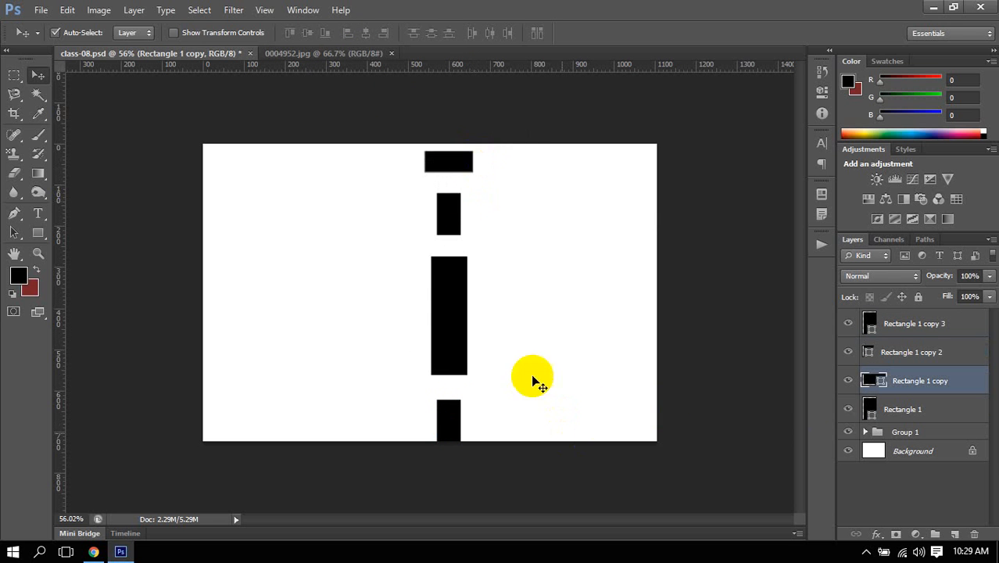
Turn on Show Transform Controls, check the centers of the lower three rectangles one by one, and clear the selection.
{"action": "left_click", "coordinate": [242, 33]}
{"action": "left_click", "coordinate": [448, 214]}
{"action": "left_click", "coordinate": [450, 313]}
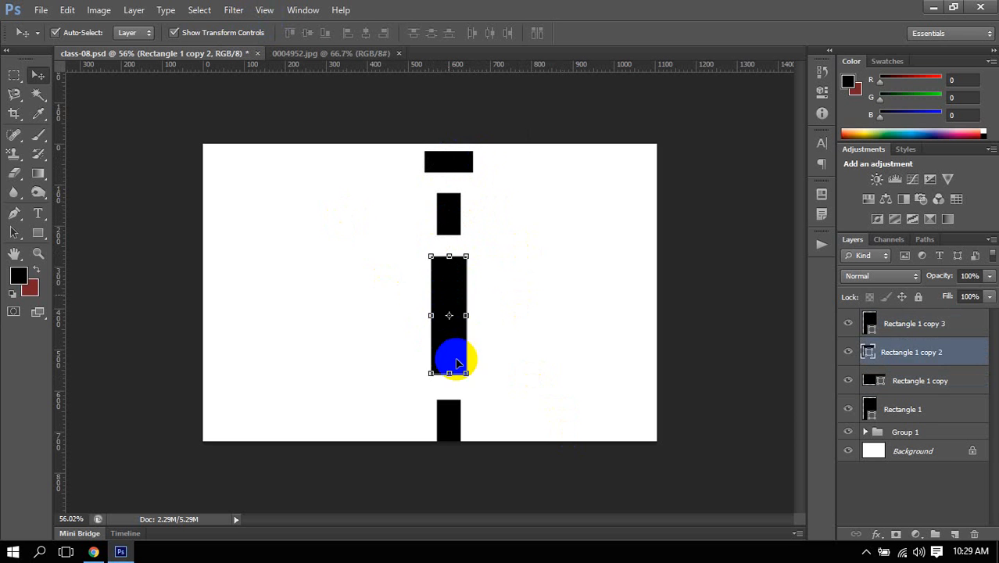
{"action": "left_click", "coordinate": [449, 426]}
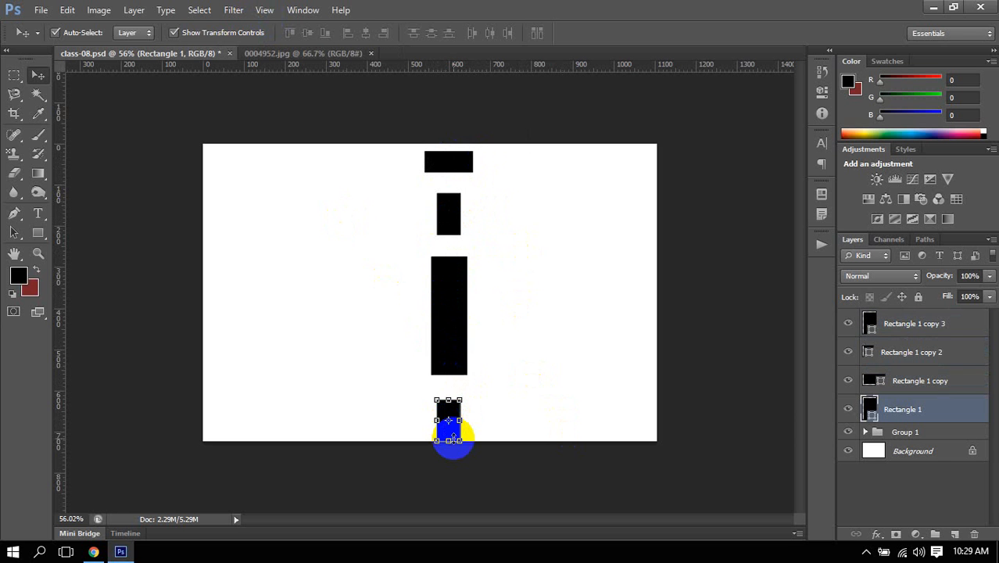
{"action": "left_click", "coordinate": [143, 212]}
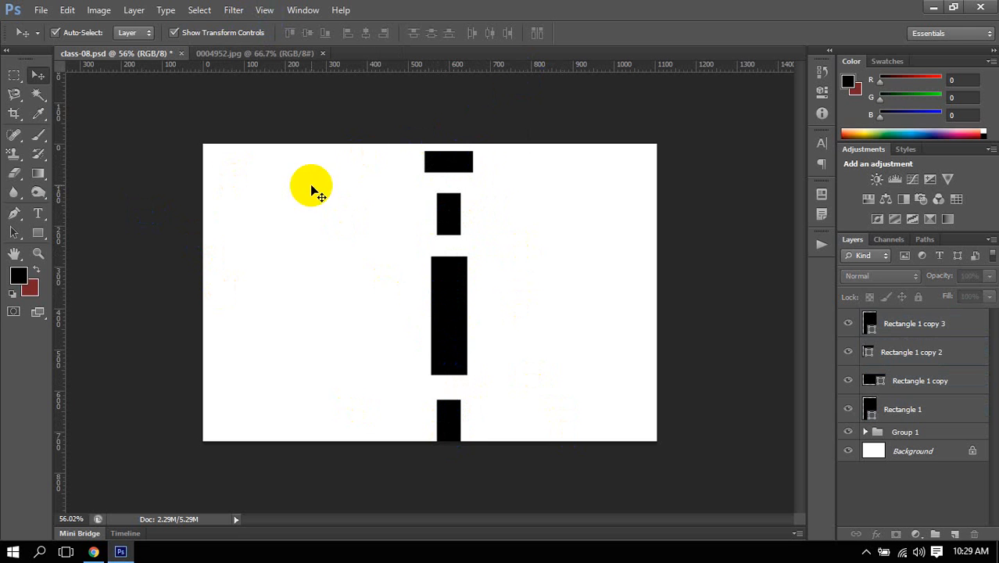
Revert the document history to the Align Vertical Centers state, turn off Show Transform Controls, and clear the layer selection.
{"action": "left_click_drag", "start_coordinate": [217, 104], "coordinate": [596, 489]}
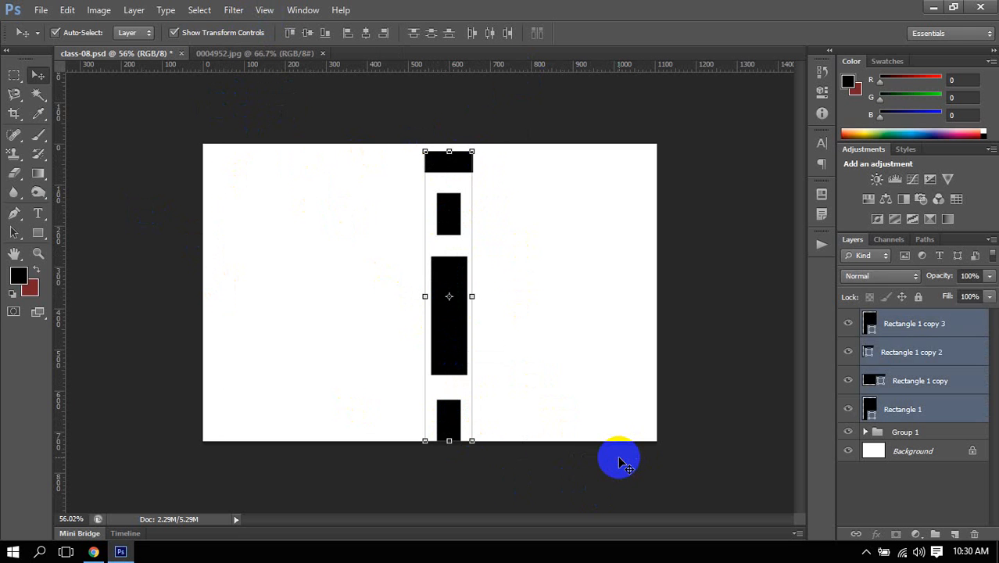
{"action": "left_click", "coordinate": [618, 461]}
{"action": "left_click", "coordinate": [822, 72]}
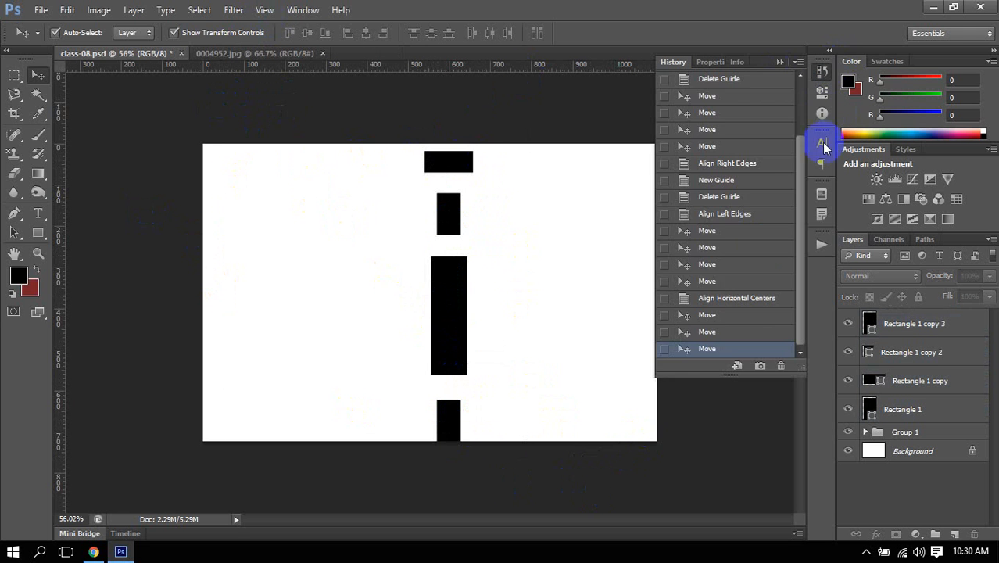
{"action": "left_click", "coordinate": [715, 266]}
{"action": "left_click", "coordinate": [724, 230]}
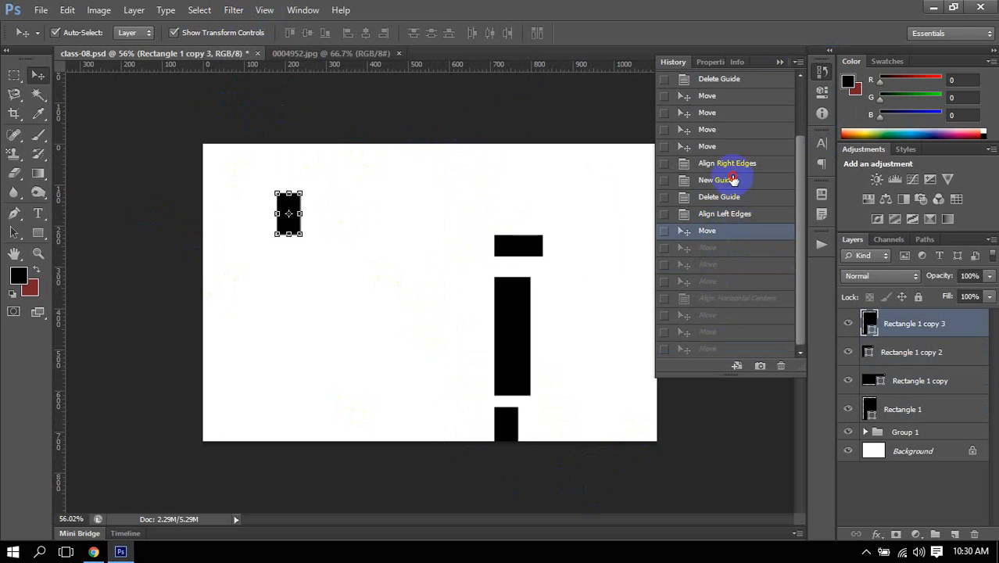
{"action": "left_click", "coordinate": [733, 180]}
{"action": "left_click", "coordinate": [713, 130]}
{"action": "left_click", "coordinate": [713, 113]}
{"action": "left_click", "coordinate": [714, 96]}
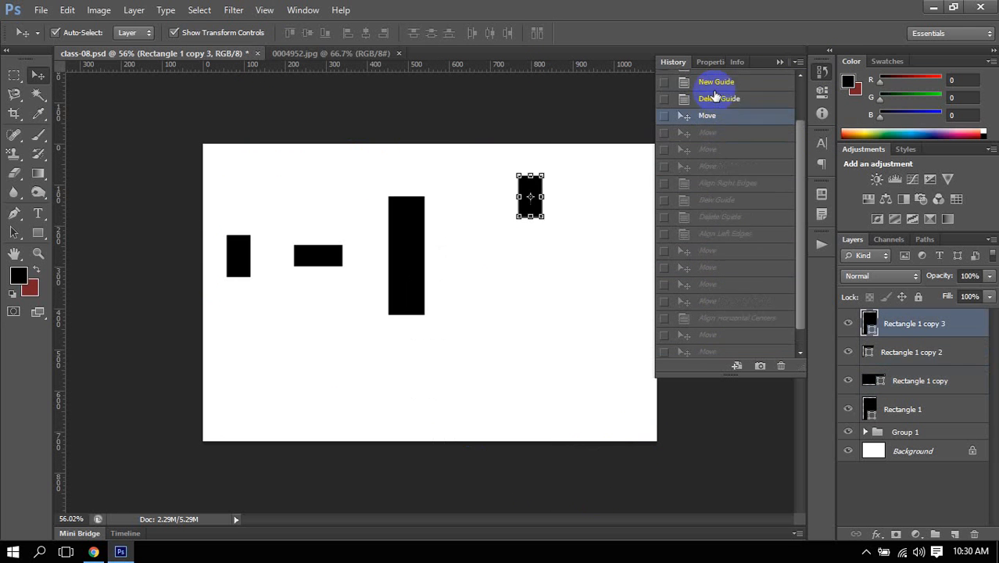
{"action": "scroll", "coordinate": [714, 95], "scroll_direction": "up", "scroll_amount": 3}
{"action": "left_click", "coordinate": [719, 116]}
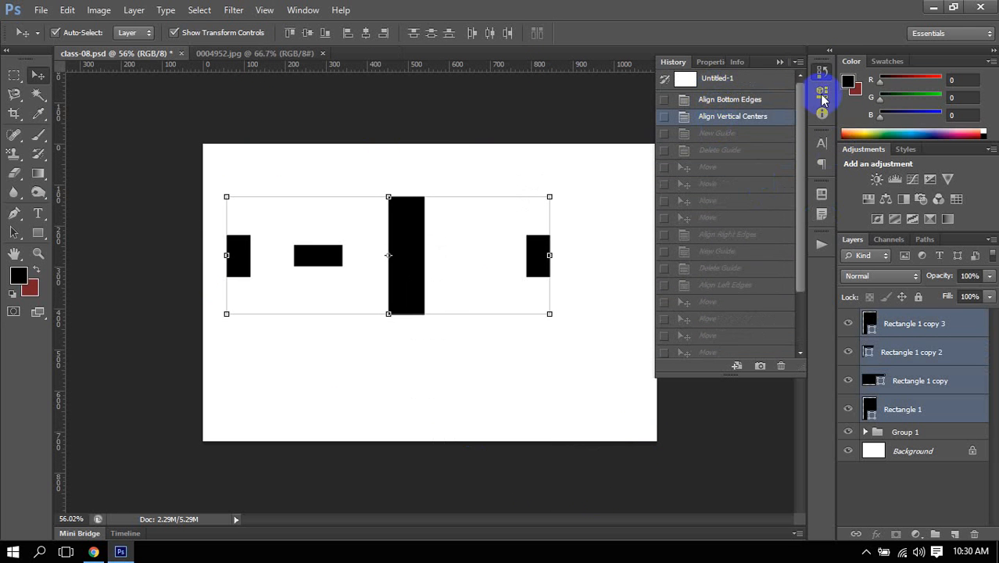
{"action": "left_click", "coordinate": [821, 72]}
{"action": "left_click", "coordinate": [157, 313]}
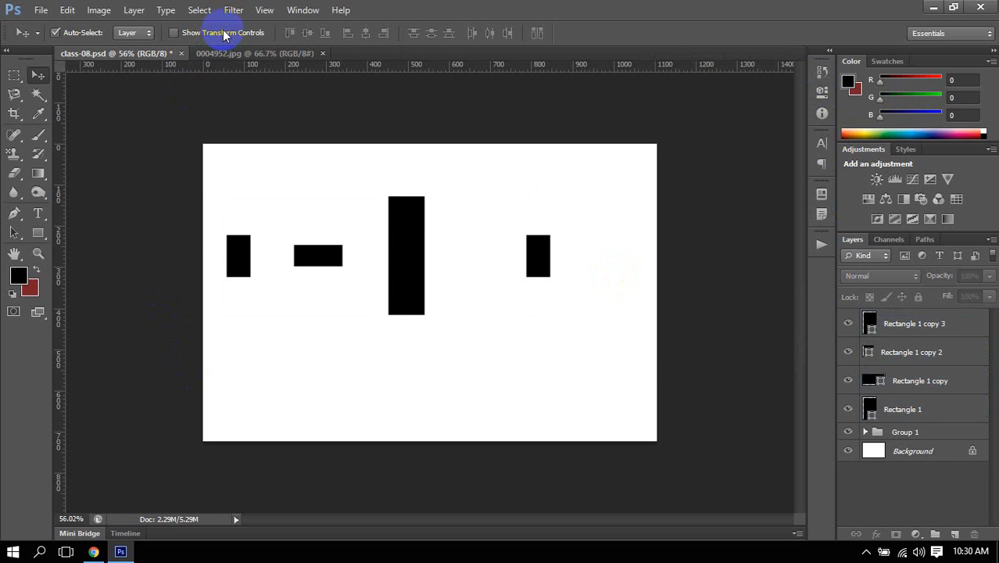
{"action": "left_click", "coordinate": [161, 357]}
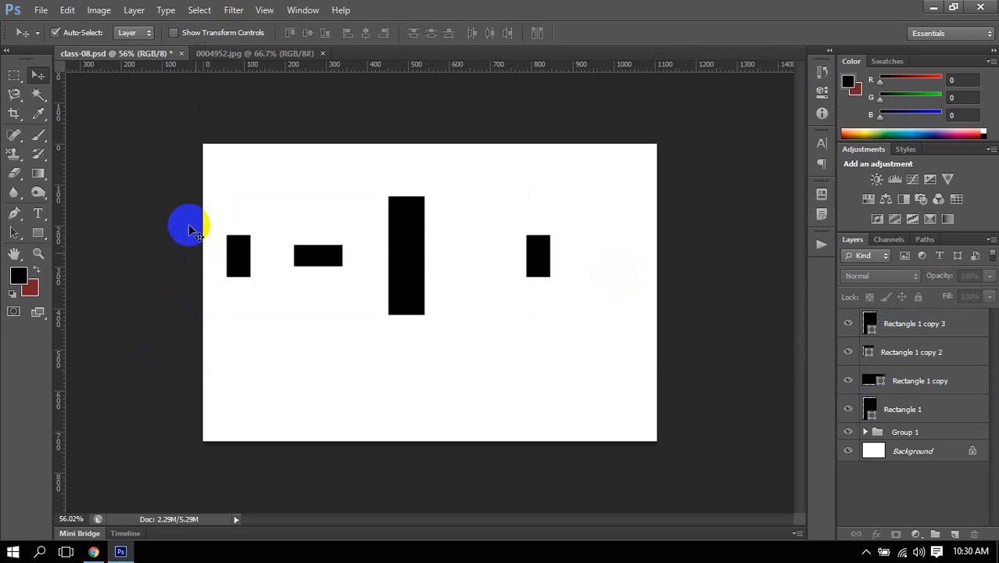
Distribute the four rectangles by their left edges and clear the layer selection.
{"action": "left_click_drag", "start_coordinate": [184, 194], "coordinate": [698, 328]}
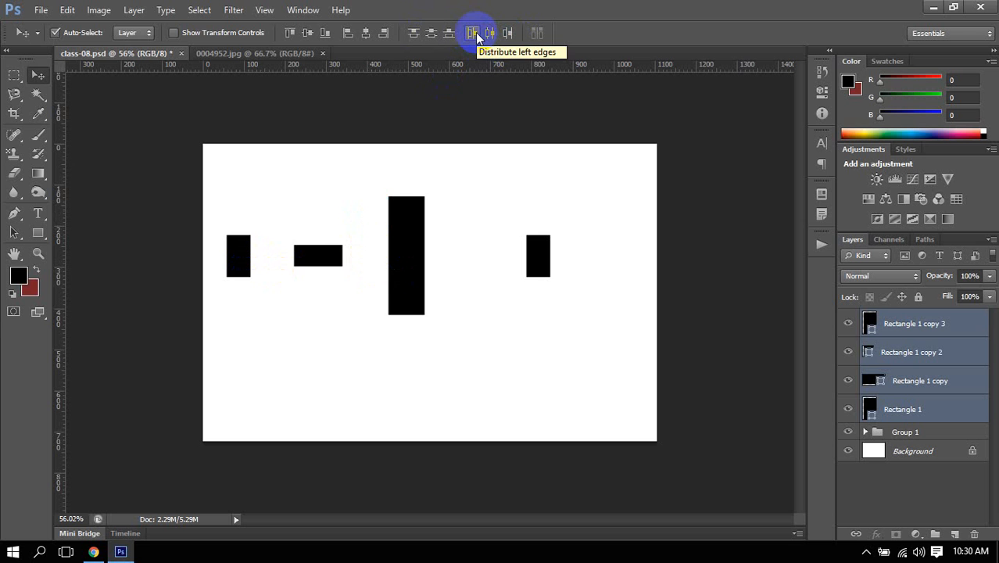
{"action": "left_click", "coordinate": [474, 34]}
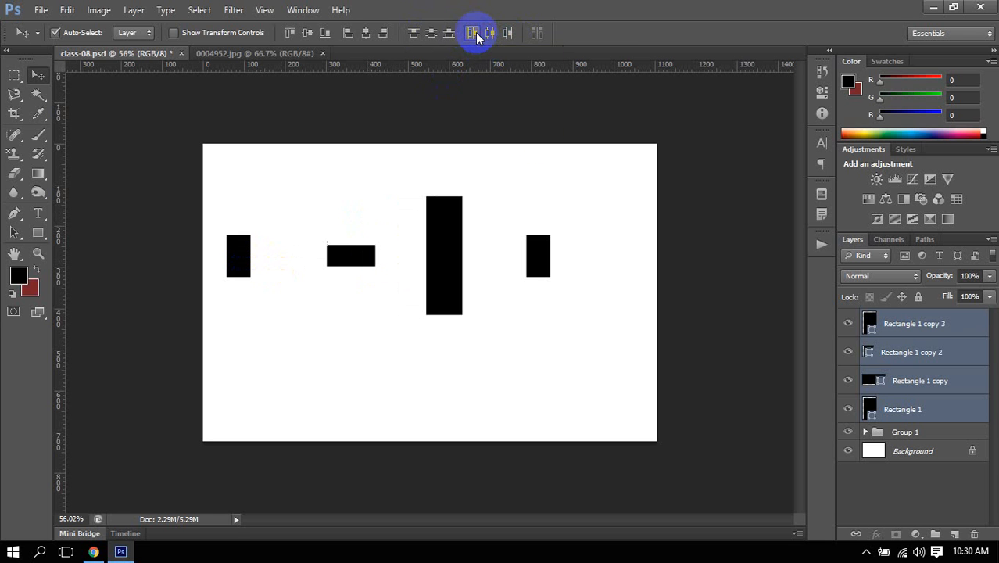
{"action": "left_click", "coordinate": [163, 300]}
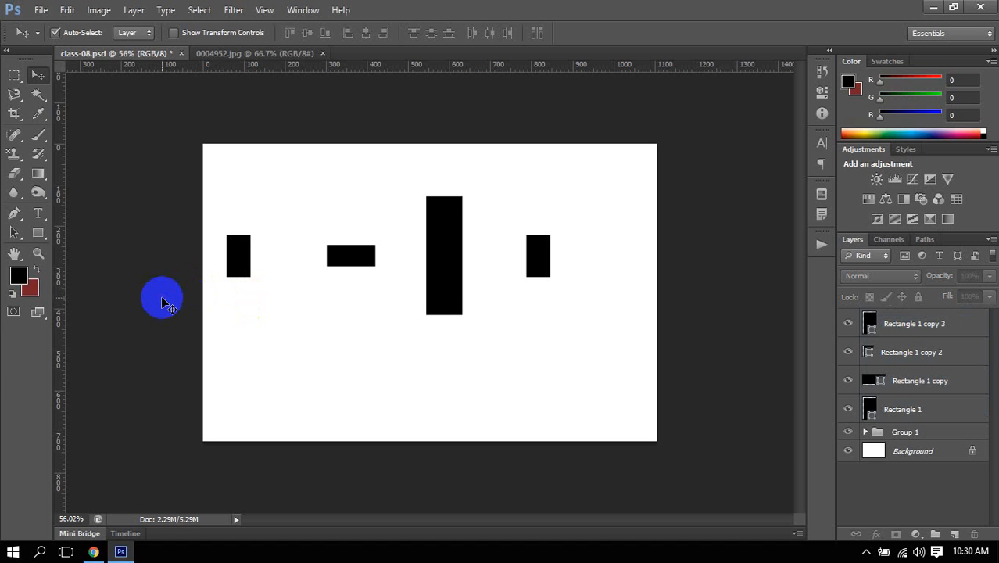
Undo and redo the left-edge distribution to compare the rectangles' spacing, leaving no layer selected.
{"action": "left_click_drag", "start_coordinate": [174, 191], "coordinate": [635, 325]}
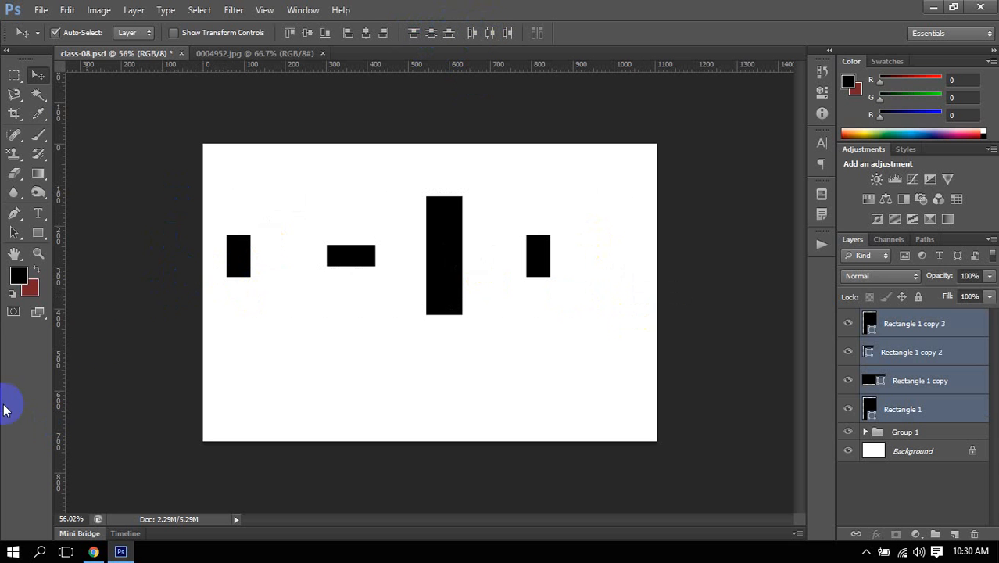
{"action": "left_click", "coordinate": [127, 308]}
{"action": "left_click", "coordinate": [239, 258]}
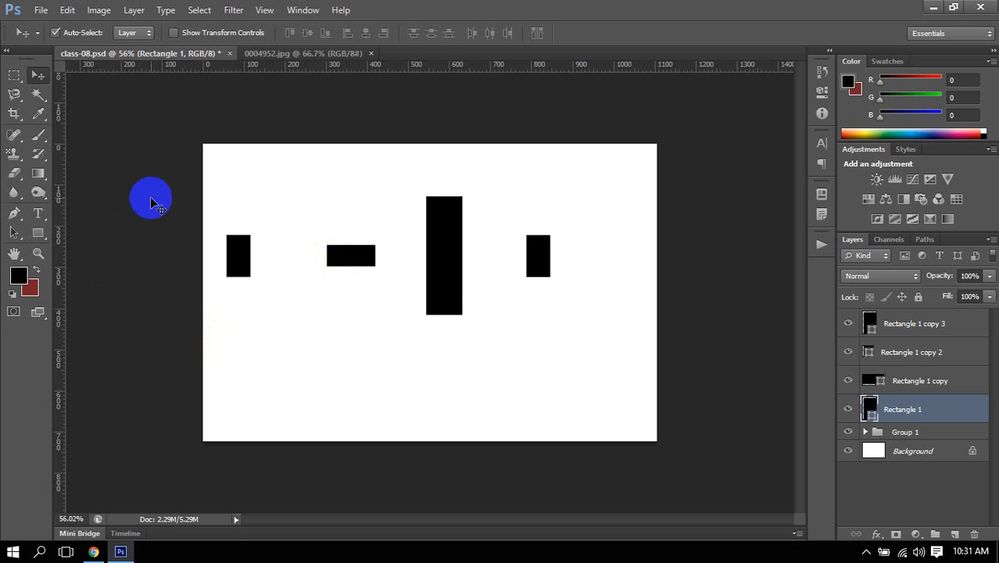
{"action": "key", "text": "ctrl+z"}
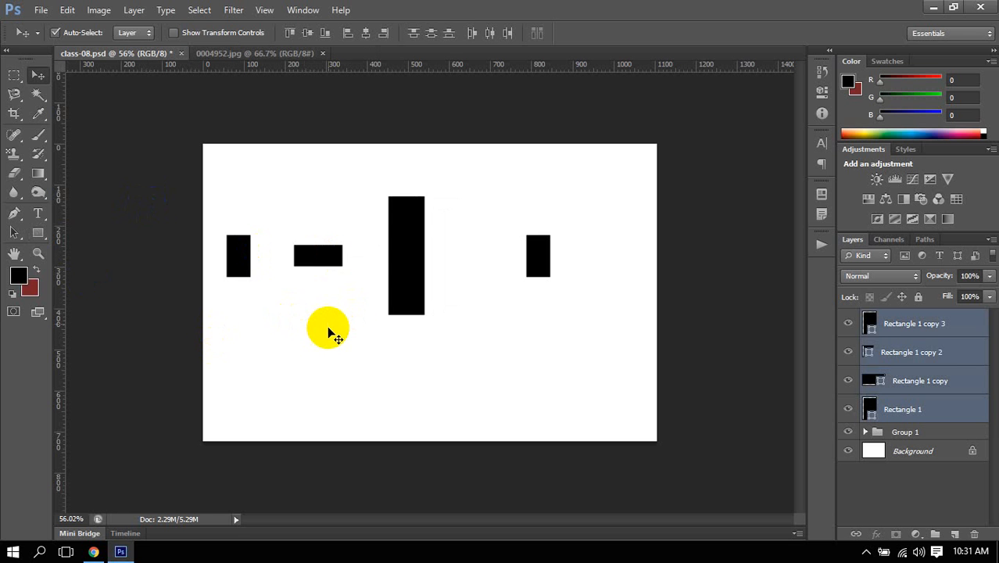
{"action": "key", "text": "ctrl+z"}
{"action": "left_click", "coordinate": [172, 283]}
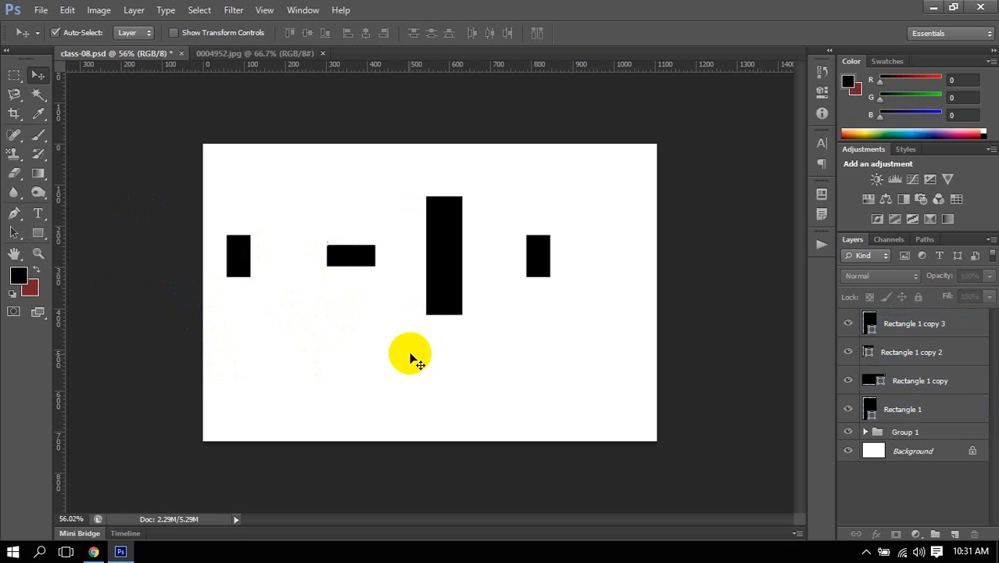
Compare the left-edge spacing by marqueeing from the first rectangle's left edge to the second's and moving that selection across the other intervals.
{"action": "scroll", "coordinate": [306, 253], "scroll_direction": "up", "scroll_amount": 4}
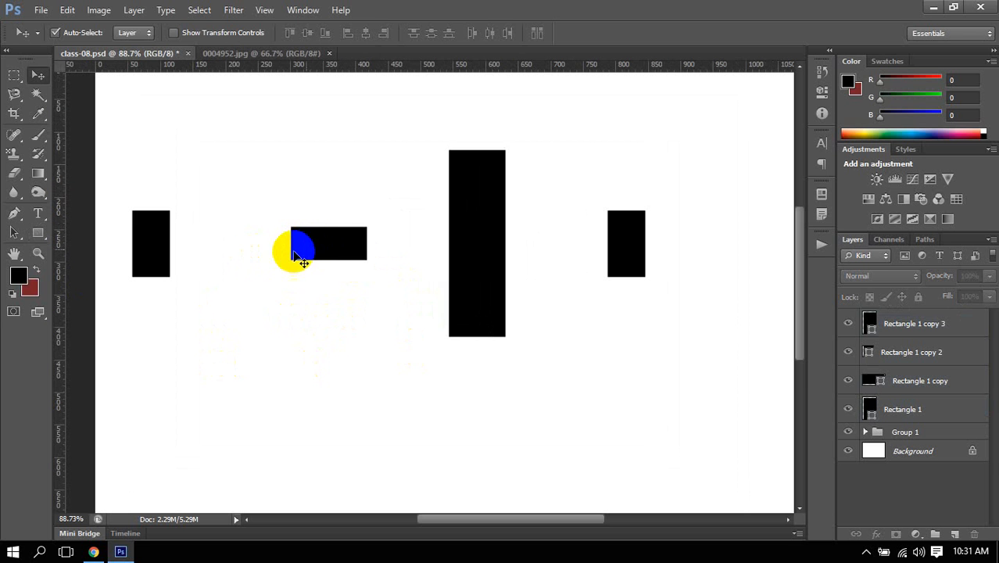
{"action": "left_click", "coordinate": [15, 76]}
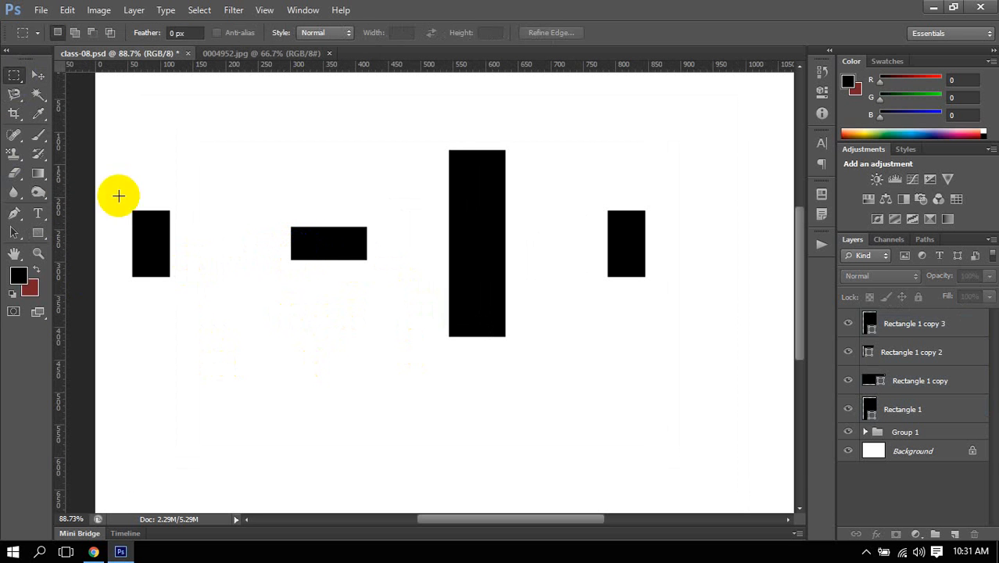
{"action": "left_click_drag", "start_coordinate": [133, 210], "coordinate": [286, 268]}
{"action": "left_click_drag", "start_coordinate": [199, 235], "coordinate": [357, 255]}
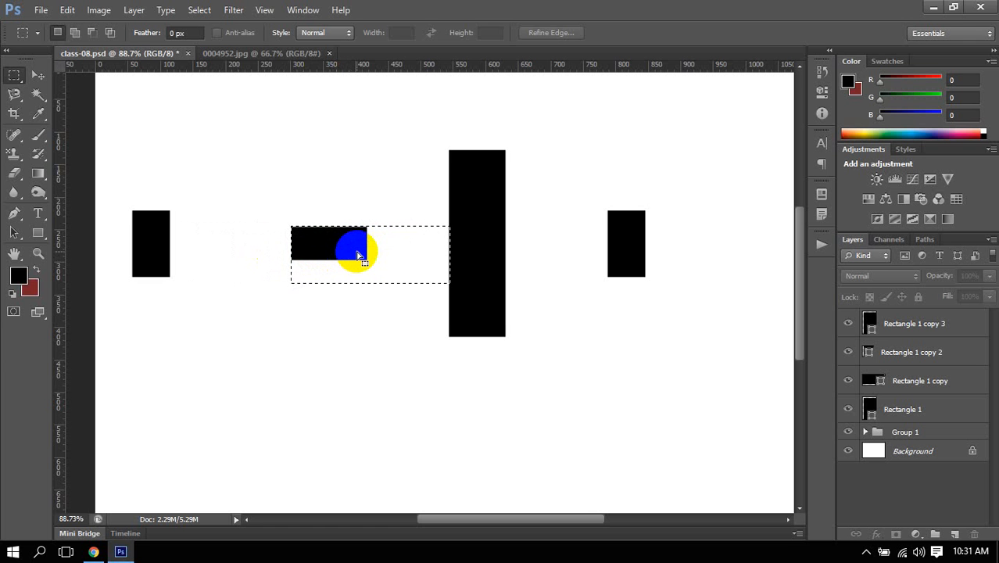
{"action": "left_click_drag", "start_coordinate": [358, 255], "coordinate": [514, 249]}
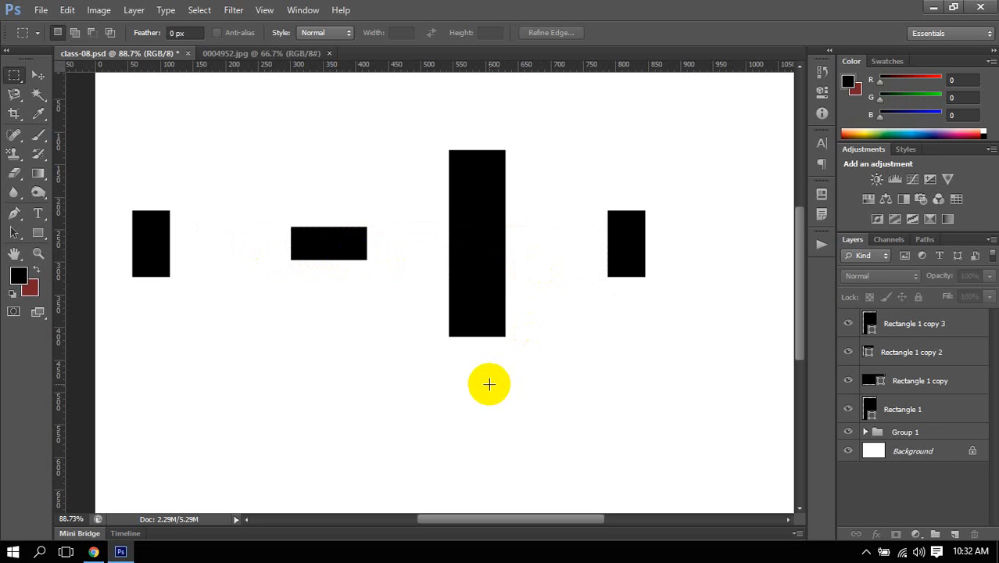
Distribute the four rectangles by their horizontal centers and clear the layer selection.
{"action": "scroll", "coordinate": [464, 342], "scroll_direction": "down", "scroll_amount": 8}
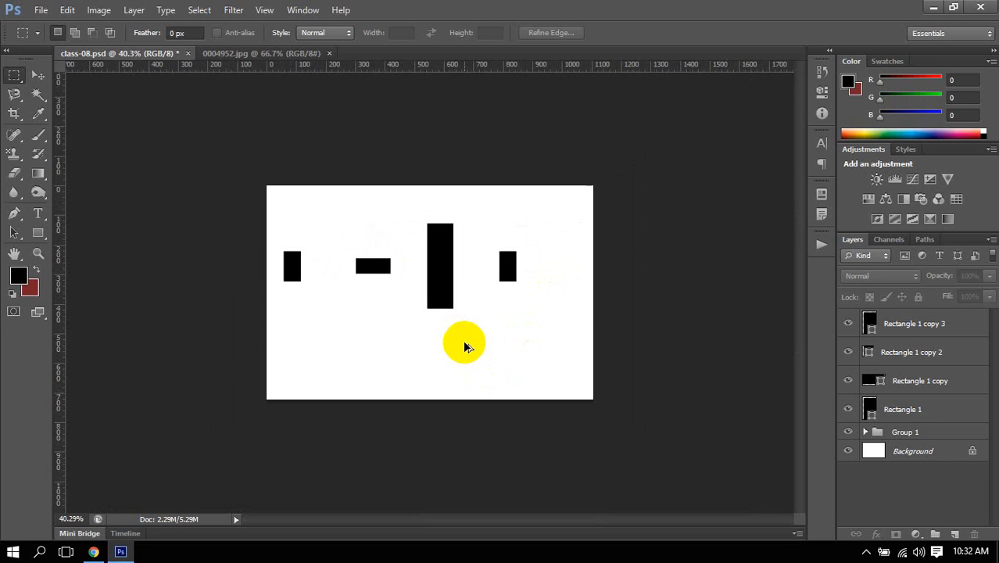
{"action": "scroll", "coordinate": [465, 342], "scroll_direction": "up", "scroll_amount": 3}
{"action": "scroll", "coordinate": [464, 346], "scroll_direction": "up", "scroll_amount": 1}
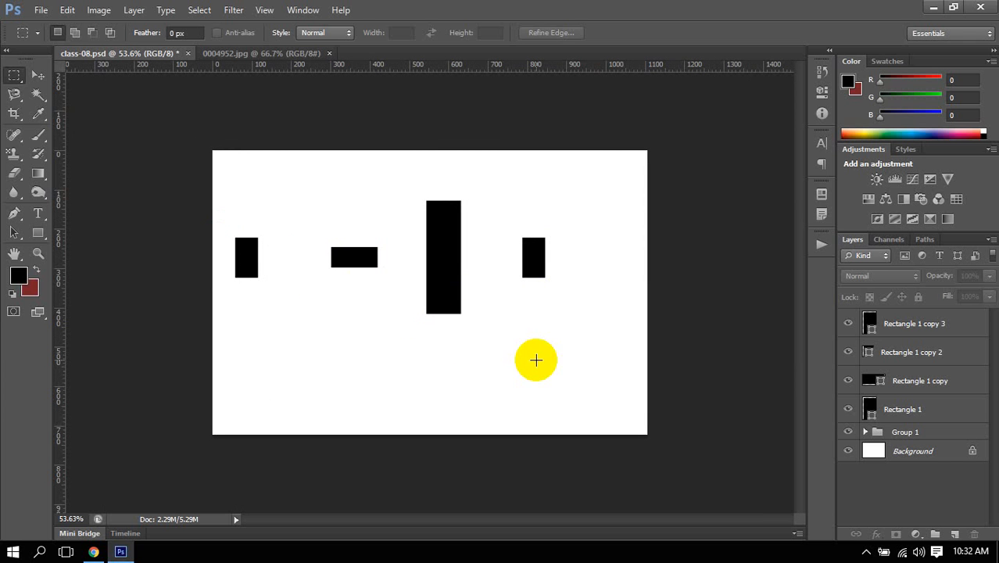
{"action": "left_click", "coordinate": [38, 74]}
{"action": "left_click_drag", "start_coordinate": [168, 149], "coordinate": [625, 355]}
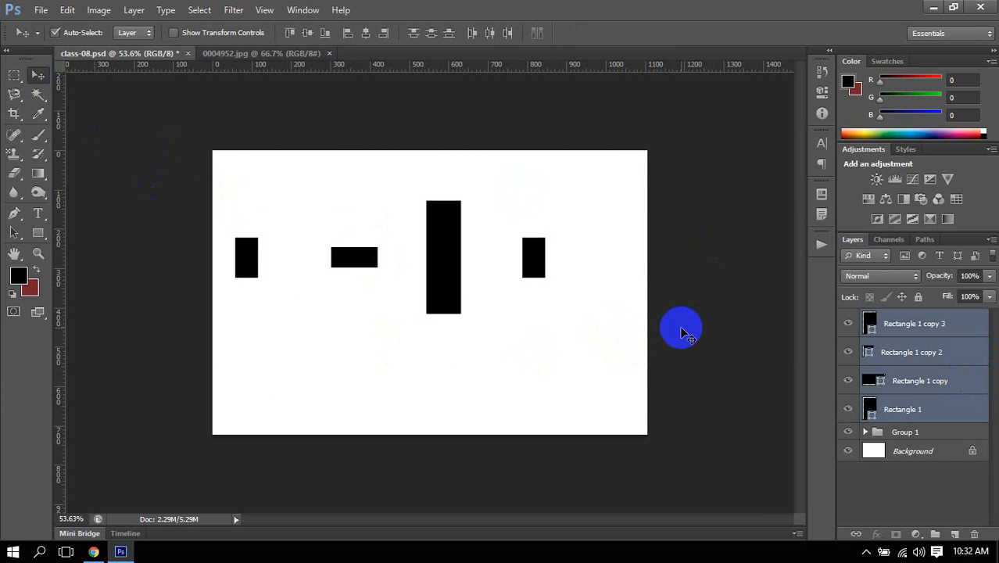
{"action": "left_click", "coordinate": [506, 32]}
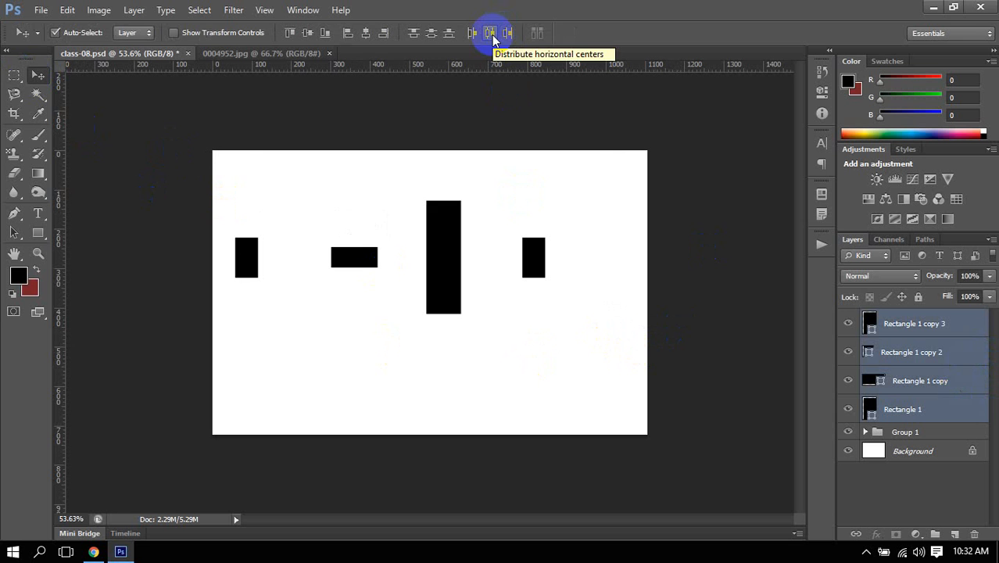
{"action": "left_click", "coordinate": [492, 34]}
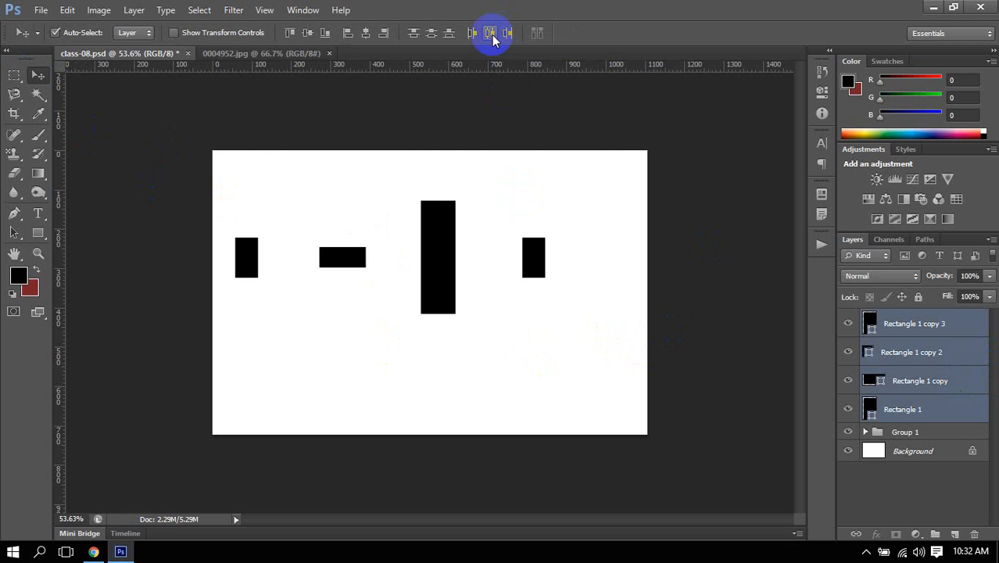
{"action": "left_click", "coordinate": [552, 439]}
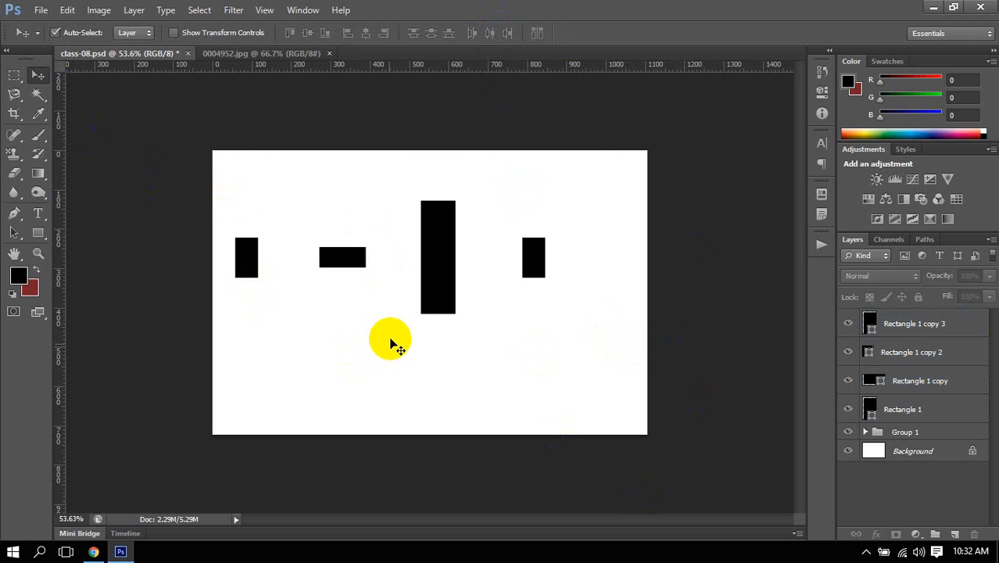
Marquee the gap between the first two rectangles, about 156 px wide, and move the selection over the other gaps to compare them.
{"action": "scroll", "coordinate": [395, 344], "scroll_direction": "up", "scroll_amount": 2}
{"action": "left_click", "coordinate": [14, 76]}
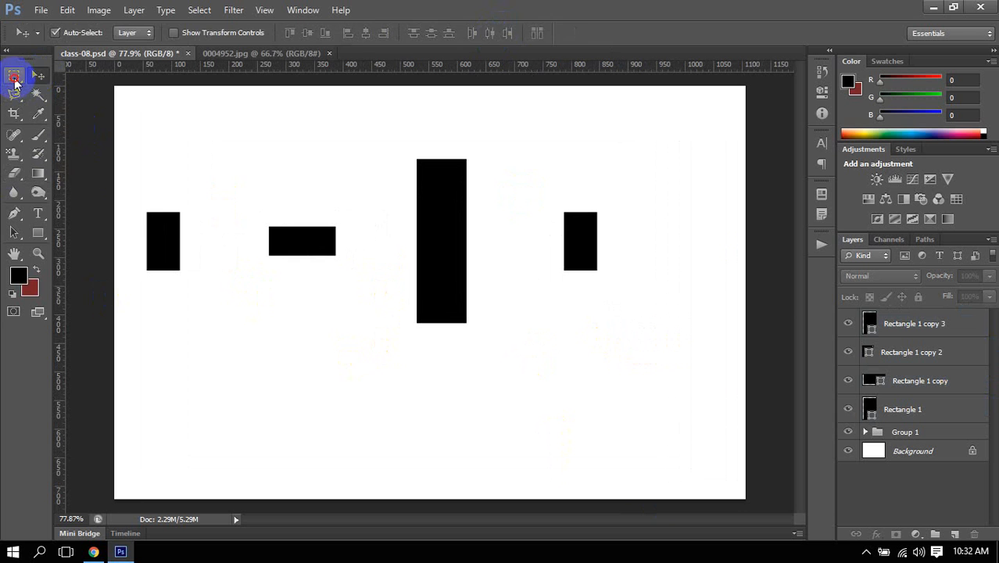
{"action": "left_click_drag", "start_coordinate": [180, 212], "coordinate": [268, 282]}
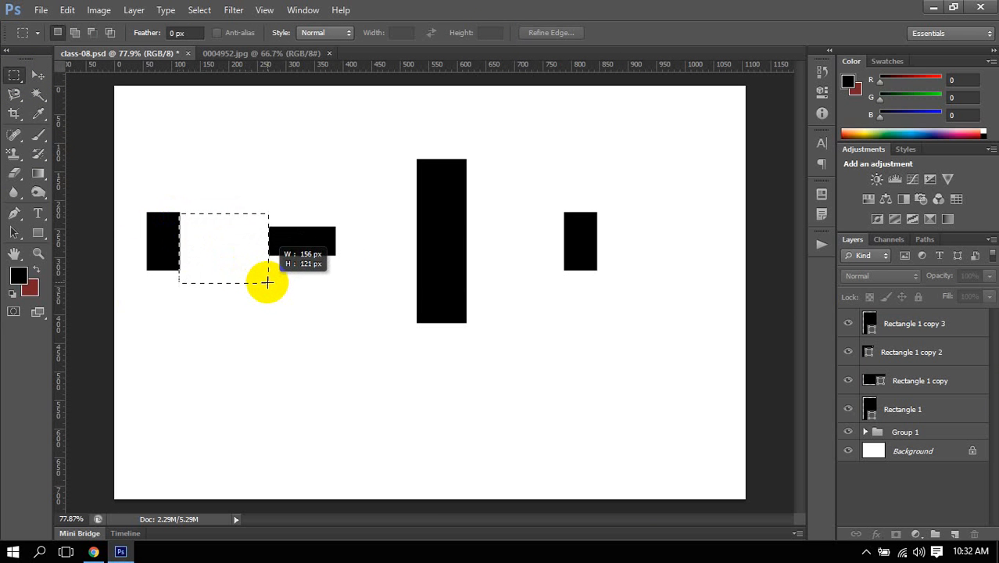
{"action": "left_click_drag", "start_coordinate": [233, 247], "coordinate": [535, 261]}
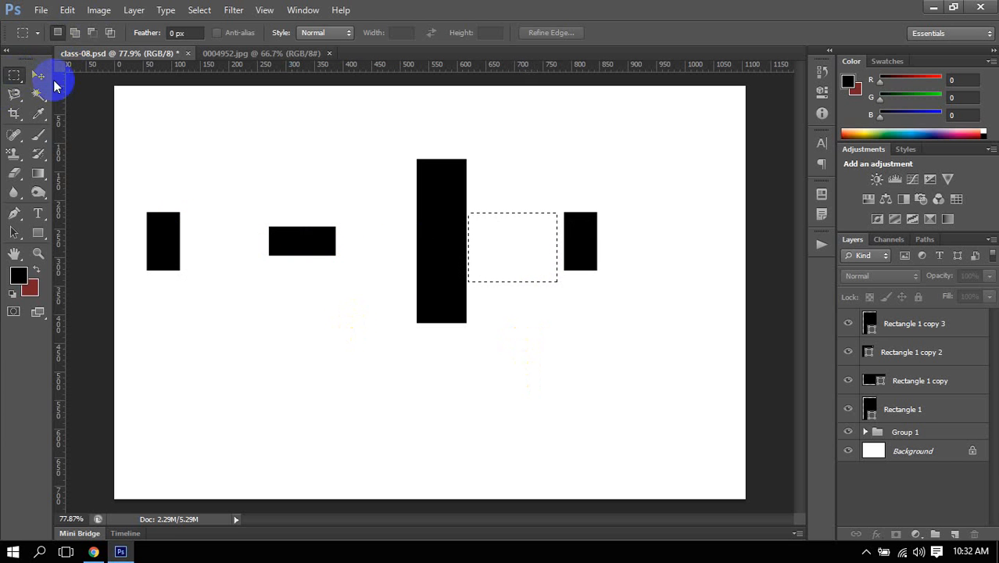
Undo the marquee selections and both the horizontal-center and left-edge distributions, keeping all four rectangles selected.
{"action": "left_click", "coordinate": [37, 76]}
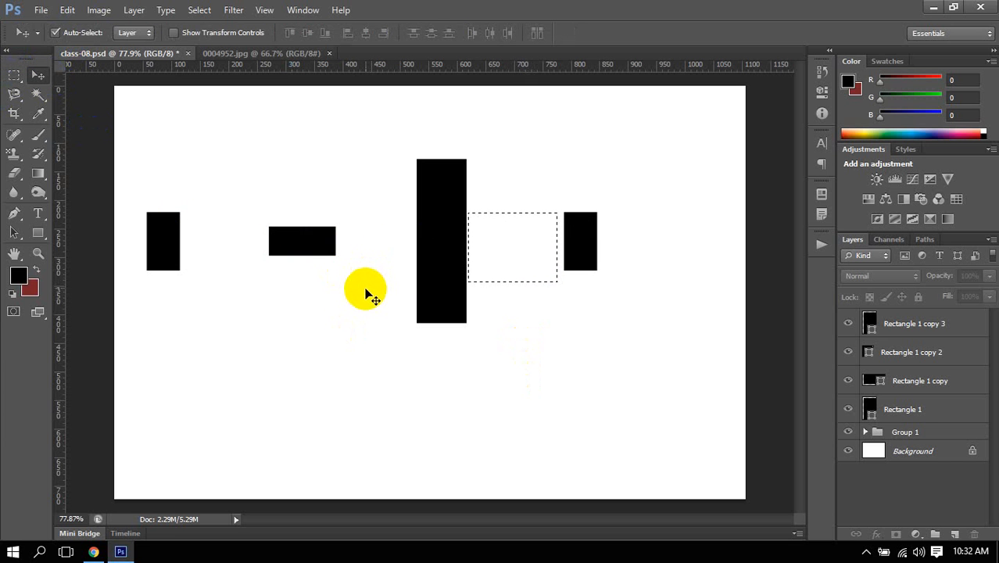
{"action": "scroll", "coordinate": [369, 264], "scroll_direction": "down", "scroll_amount": 5}
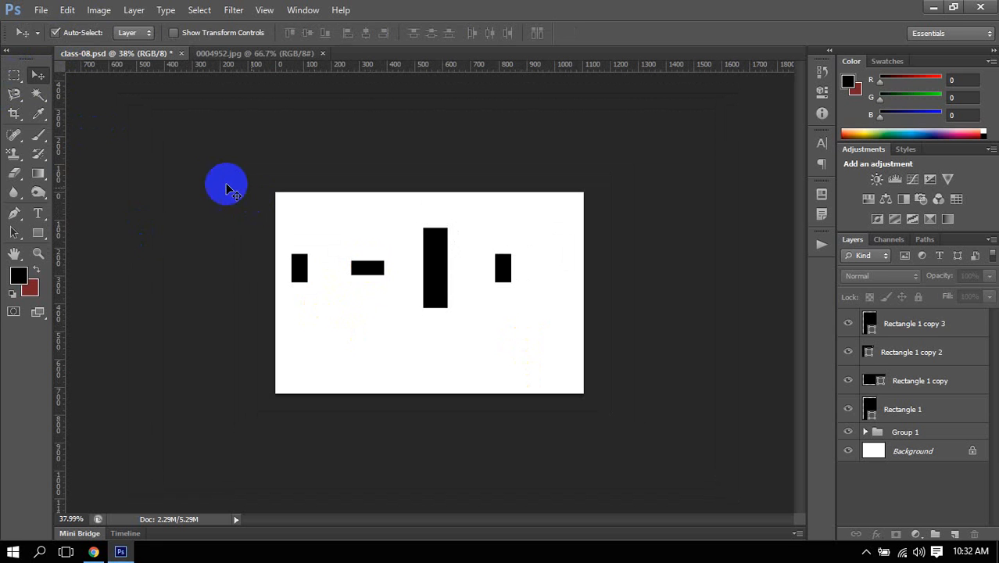
{"action": "left_click_drag", "start_coordinate": [227, 188], "coordinate": [759, 417]}
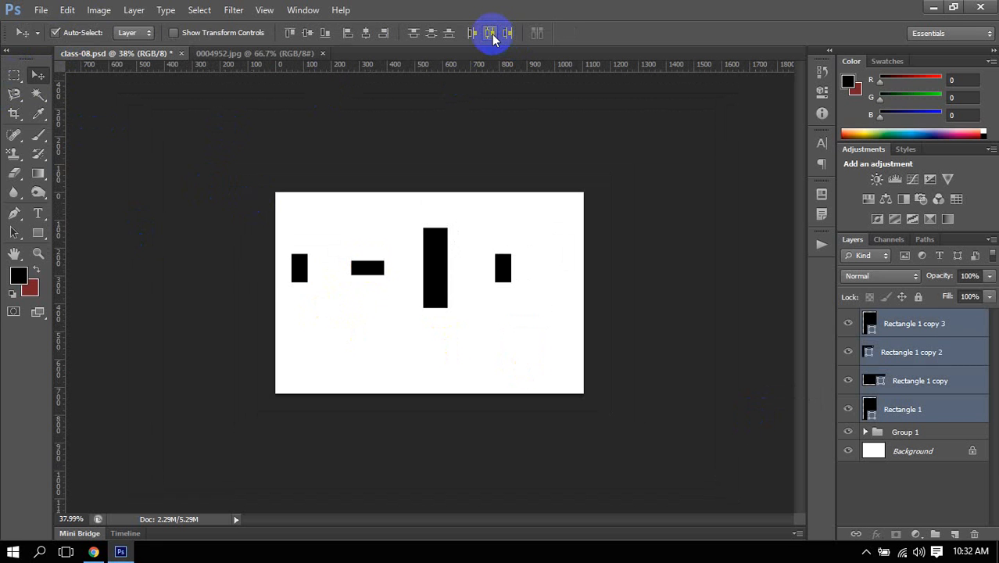
{"action": "left_click", "coordinate": [74, 274]}
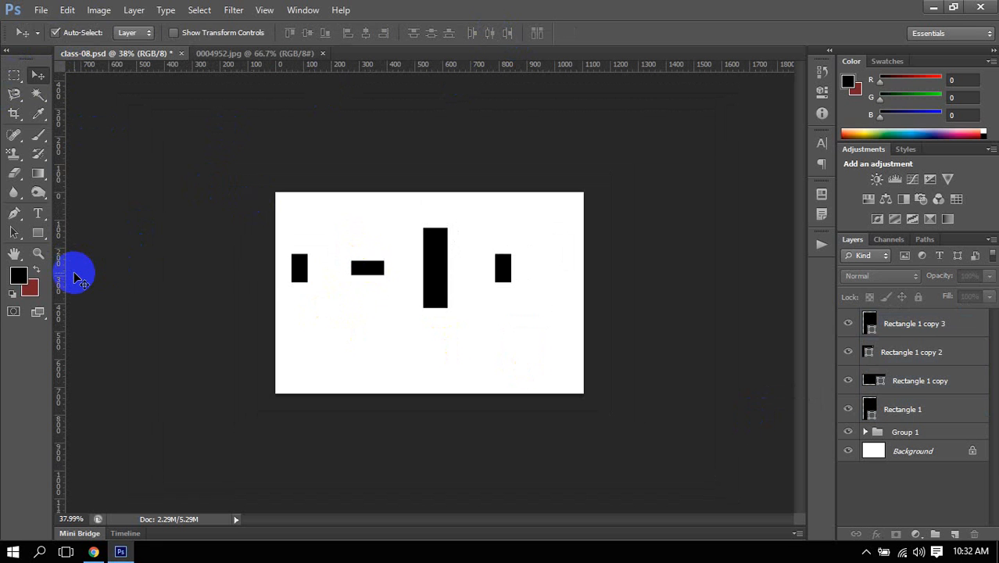
{"action": "key", "text": "ctrl+alt+z"}
{"action": "key", "text": "ctrl+alt+z"}
{"action": "key", "text": "ctrl+alt+z"}
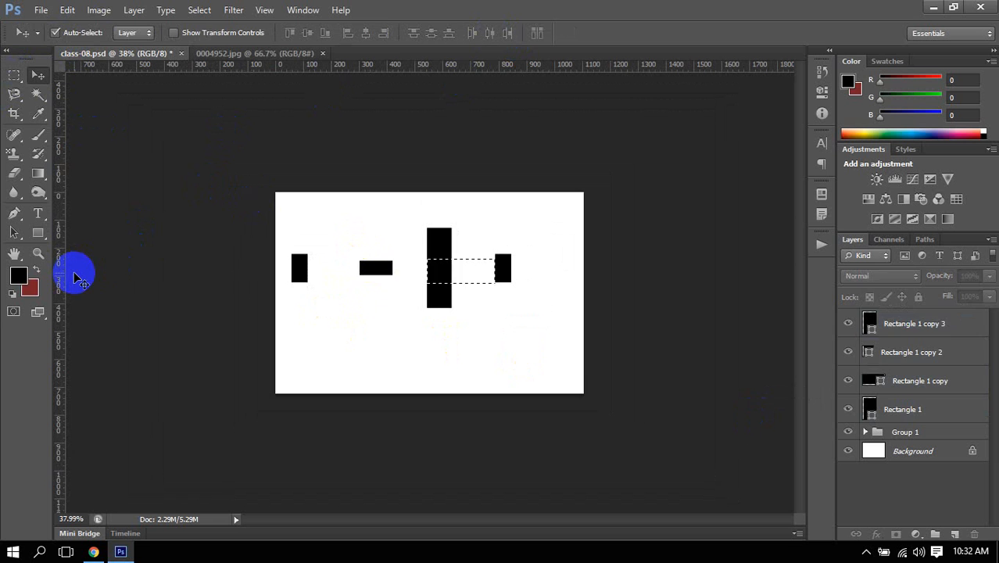
{"action": "key", "text": "ctrl+alt+z"}
{"action": "key", "text": "ctrl+alt+z"}
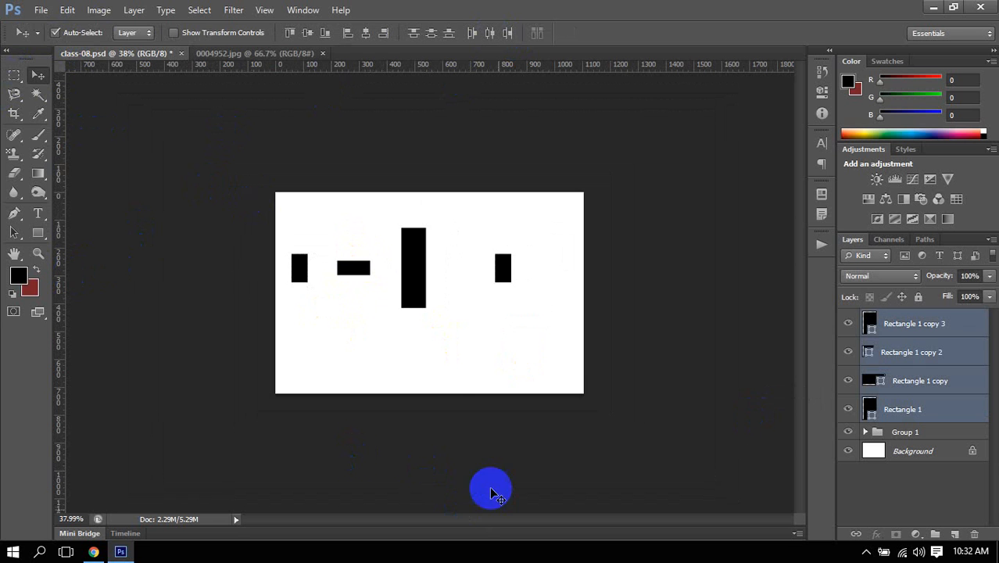
Distribute the four selected rectangles by their right edges.
{"action": "scroll", "coordinate": [426, 270], "scroll_direction": "up", "scroll_amount": 7}
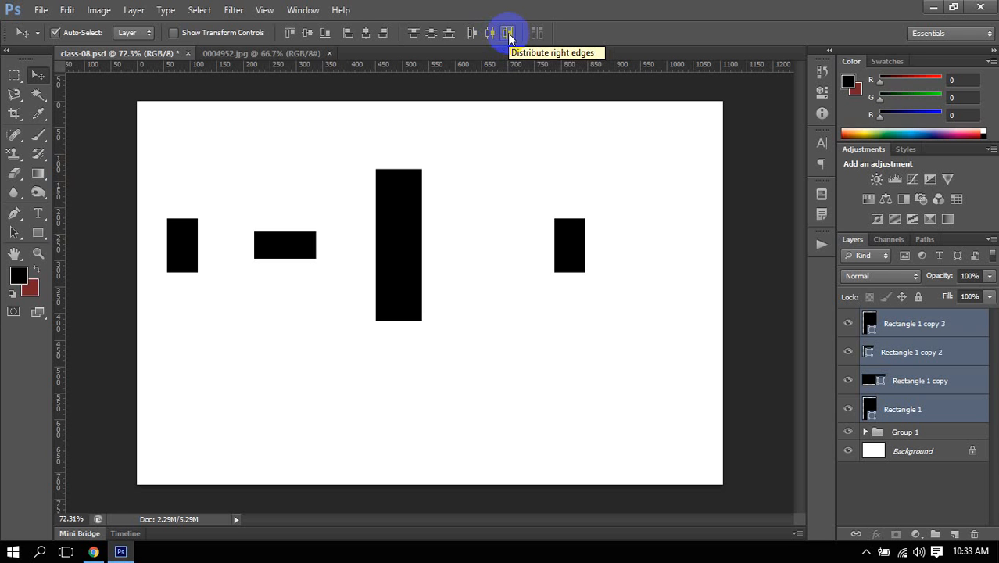
{"action": "left_click", "coordinate": [507, 33]}
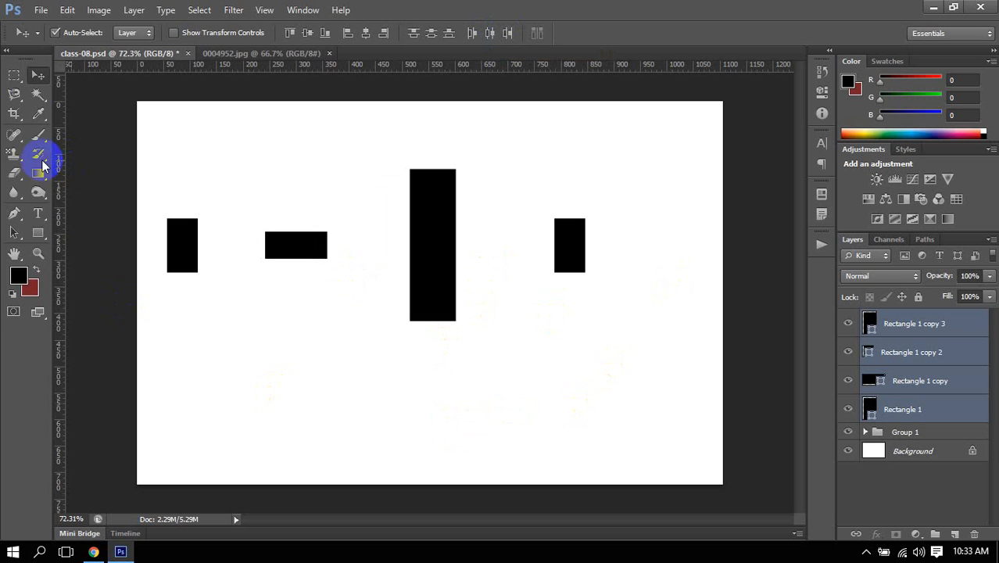
Marquee the distance between the right edges of the first two rectangles, compare it with the next pair, and clear all selections.
{"action": "left_click", "coordinate": [14, 75]}
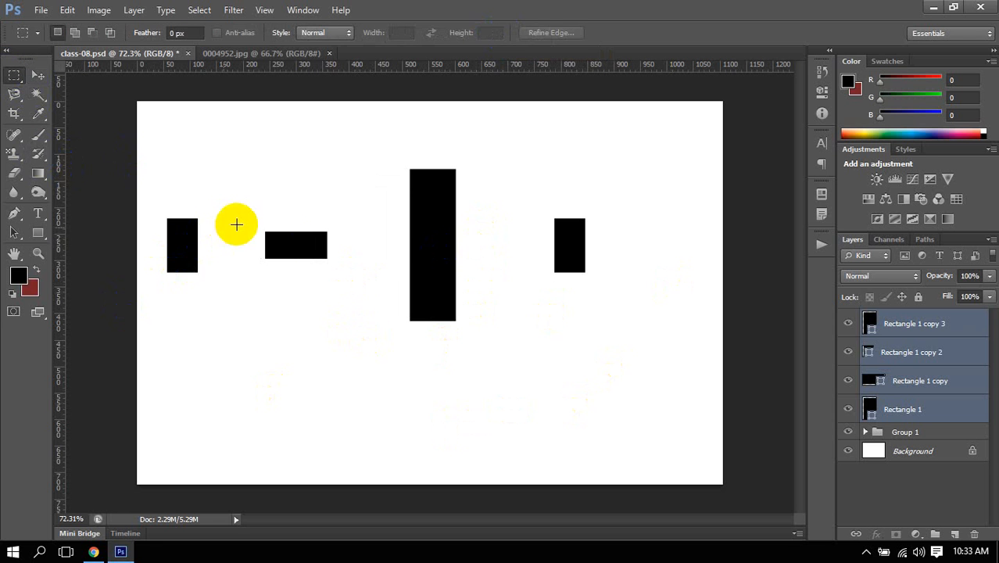
{"action": "left_click_drag", "start_coordinate": [325, 229], "coordinate": [199, 294]}
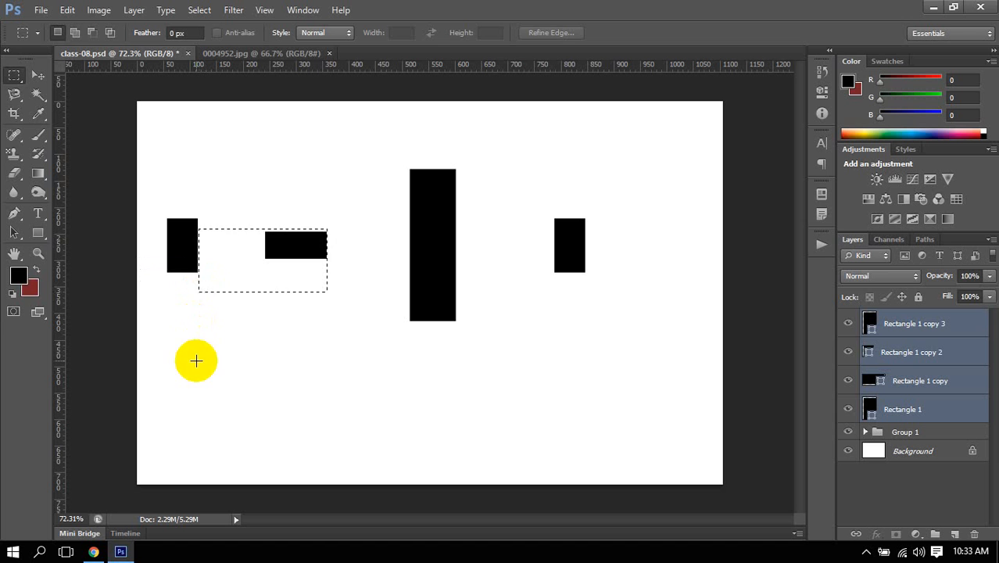
{"action": "left_click_drag", "start_coordinate": [260, 263], "coordinate": [383, 262]}
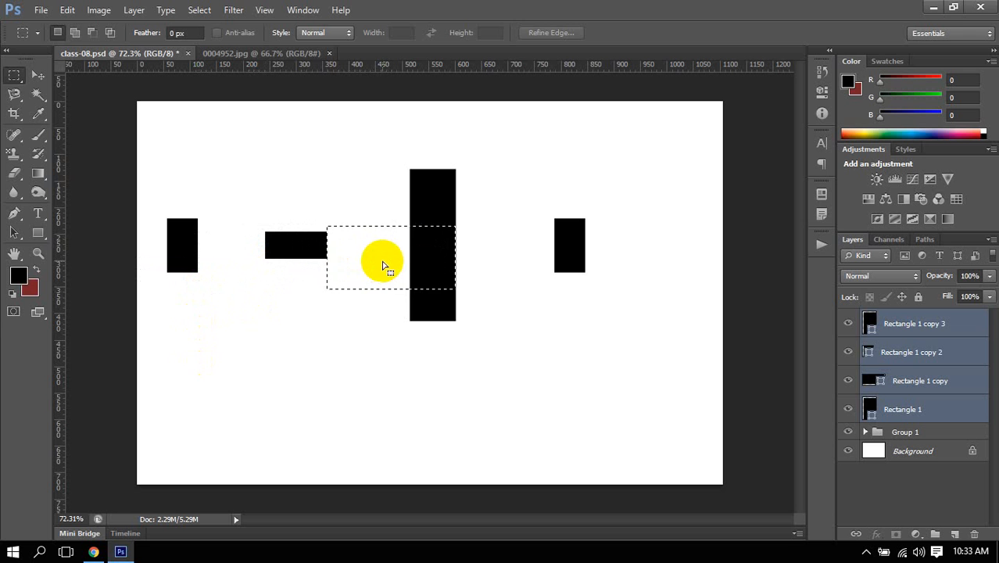
{"action": "left_click", "coordinate": [93, 230]}
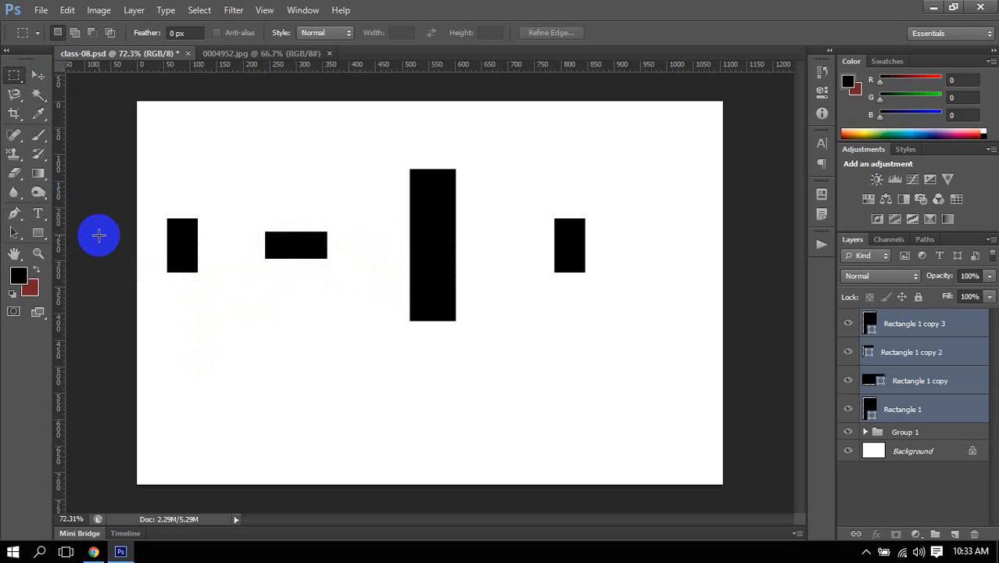
{"action": "left_click", "coordinate": [38, 74]}
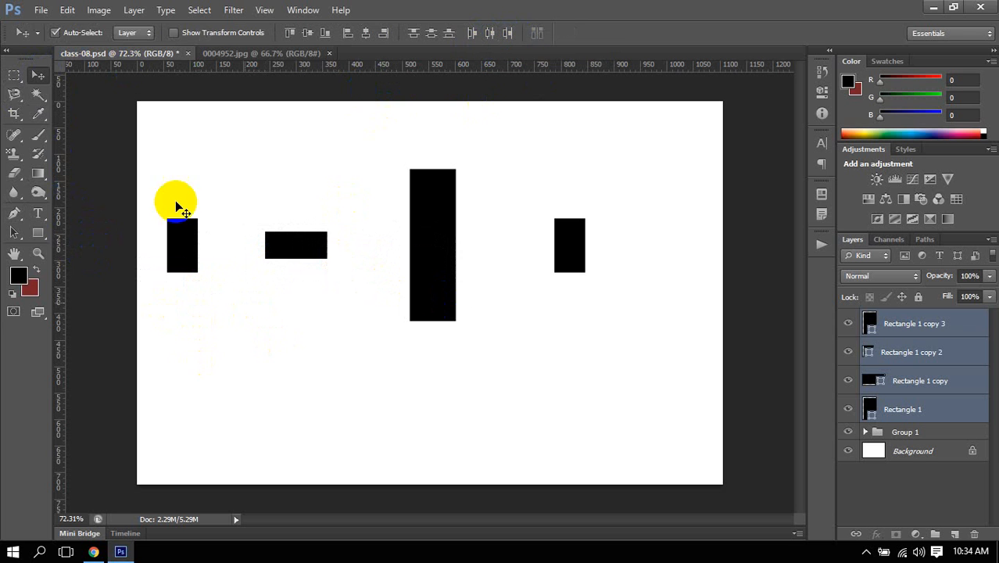
{"action": "left_click", "coordinate": [100, 188]}
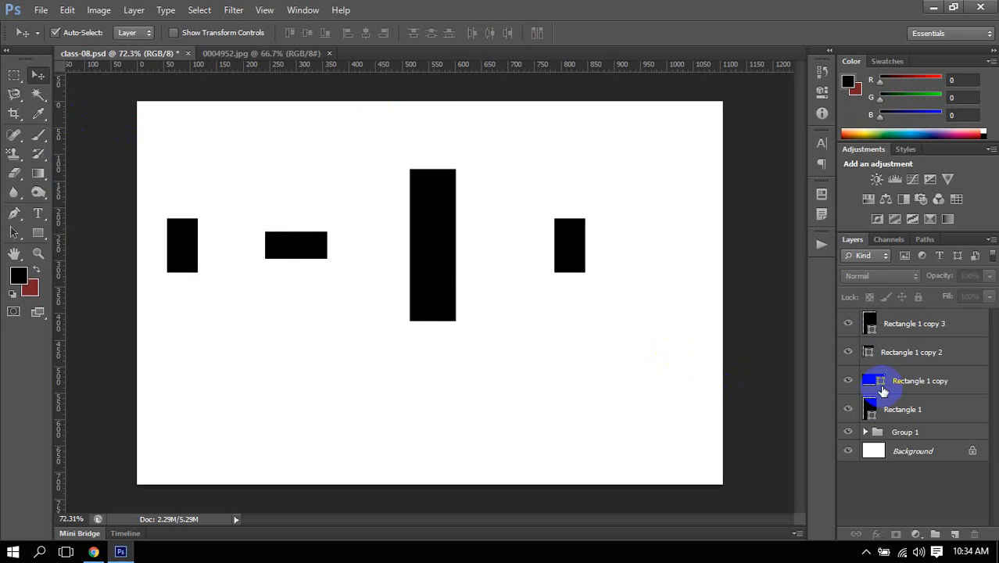
Group the four rectangle layers and toggle the new group's visibility off and on.
{"action": "scroll", "coordinate": [444, 259], "scroll_direction": "down", "scroll_amount": 3}
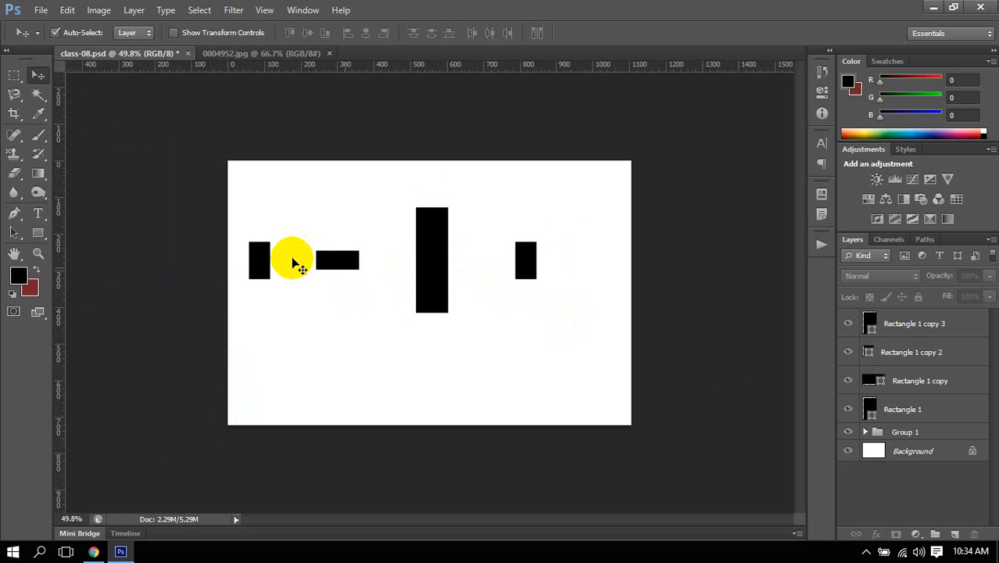
{"action": "left_click_drag", "start_coordinate": [176, 194], "coordinate": [657, 376]}
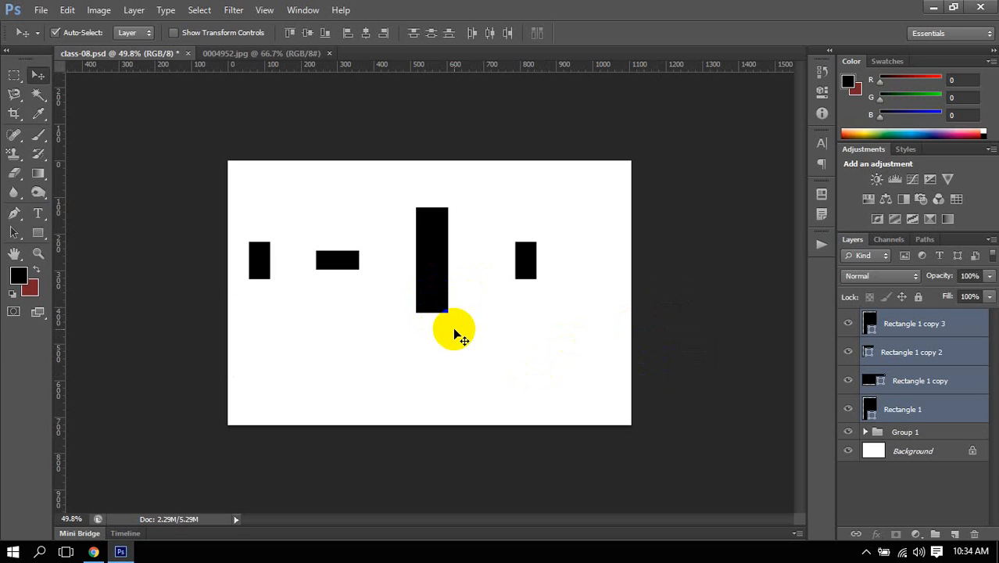
{"action": "left_click", "coordinate": [165, 303]}
{"action": "left_click", "coordinate": [925, 409]}
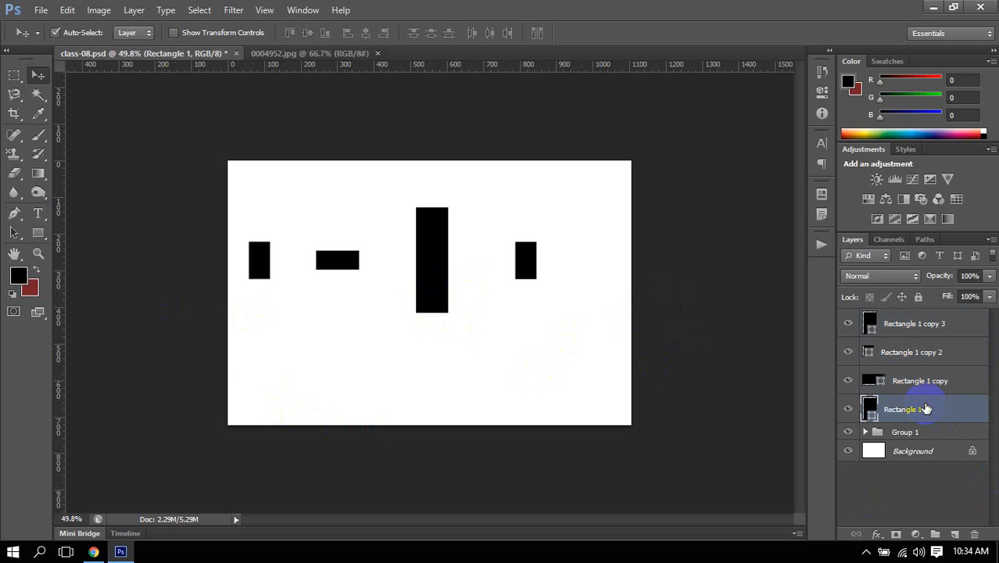
{"action": "left_click", "coordinate": [930, 328], "text": "shift"}
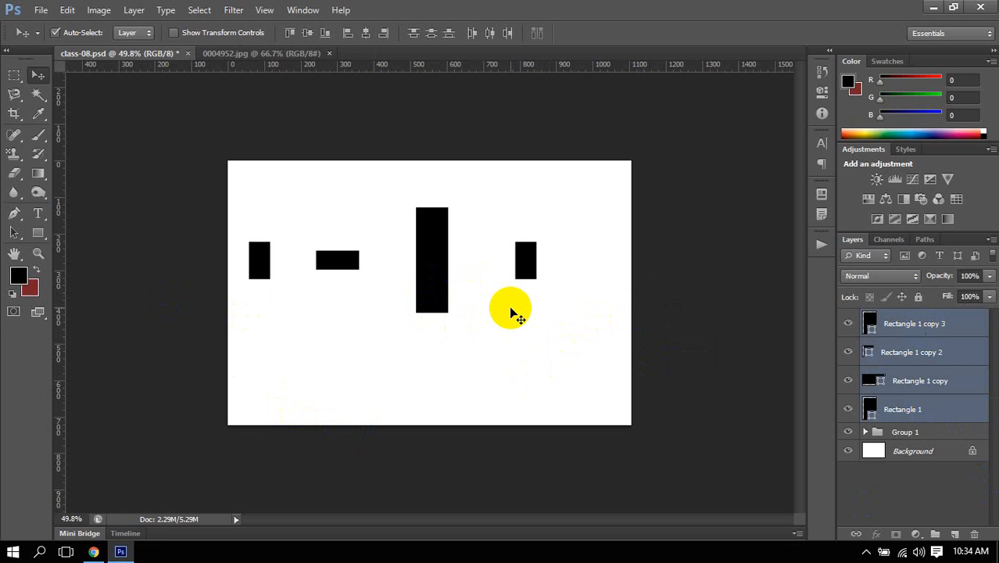
{"action": "key", "text": "ctrl+g"}
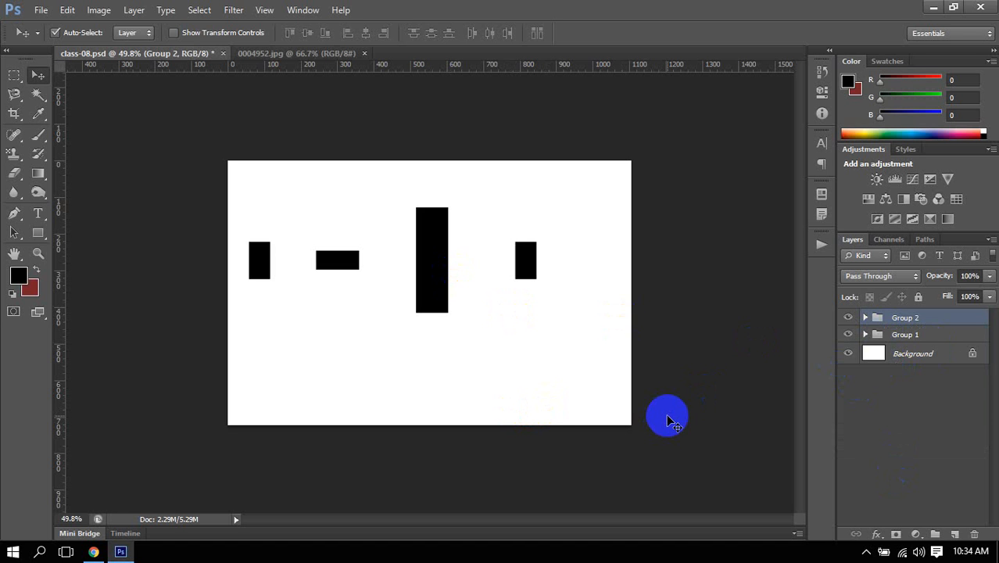
{"action": "left_click", "coordinate": [848, 318]}
{"action": "left_click", "coordinate": [849, 321]}
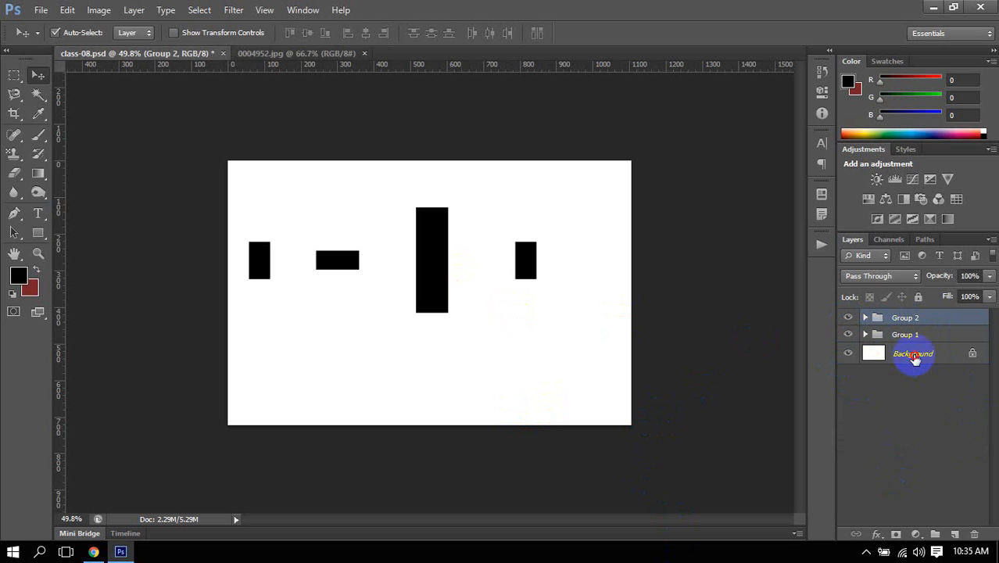
Align the rectangle group with the Background layer by vertical and horizontal centers, and clear the layer selection.
{"action": "left_click", "coordinate": [915, 356]}
{"action": "left_click", "coordinate": [919, 315]}
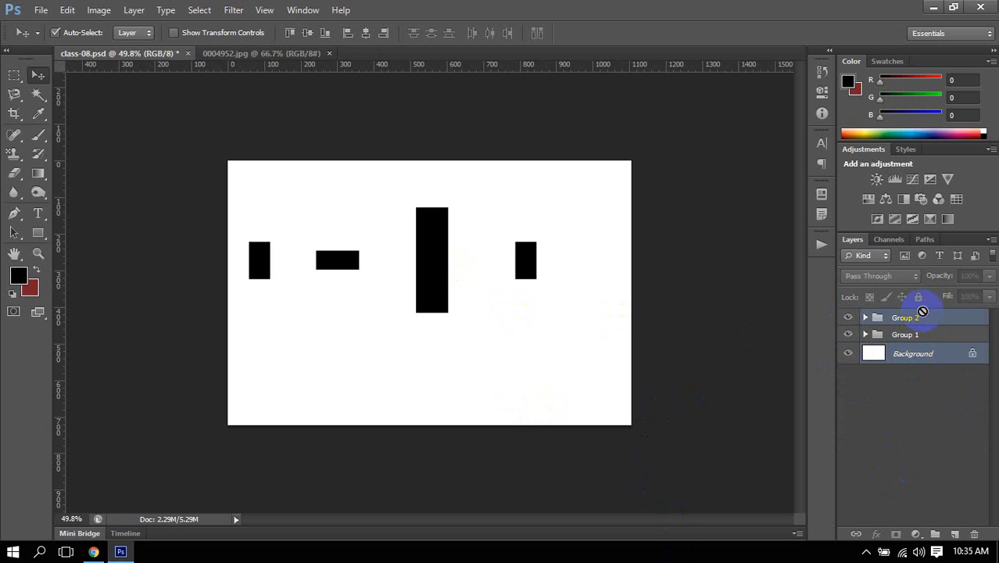
{"action": "left_click", "coordinate": [306, 36]}
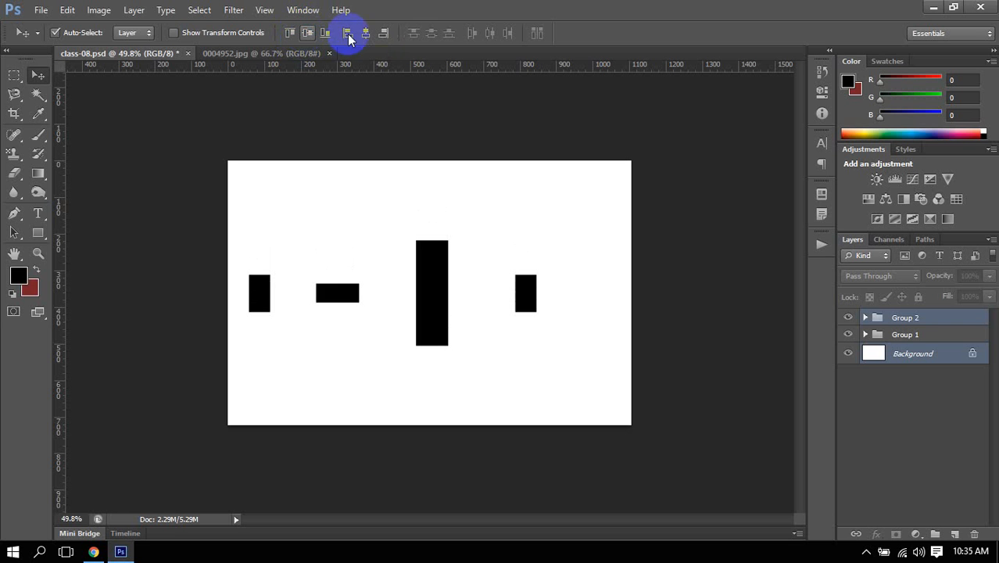
{"action": "left_click", "coordinate": [367, 34]}
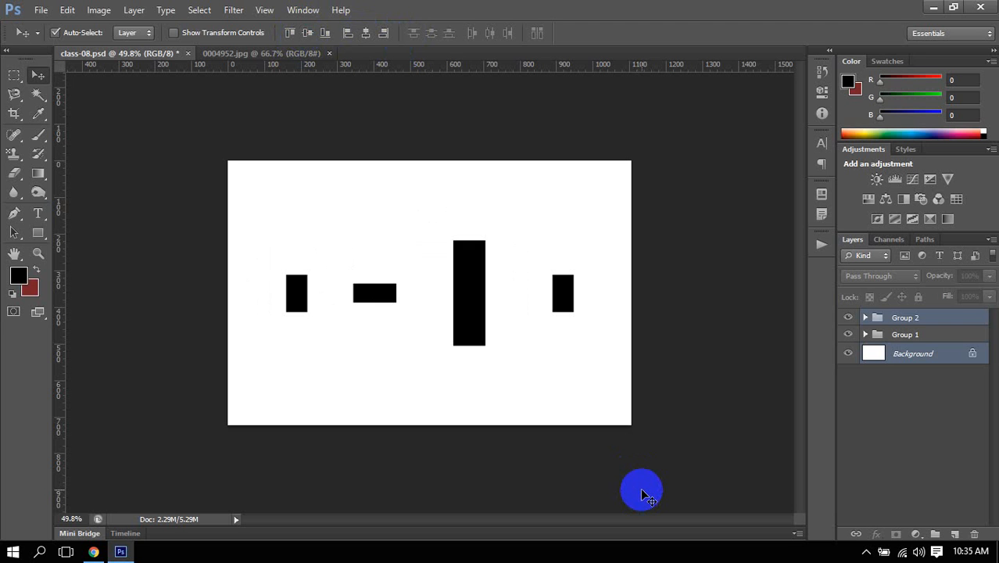
{"action": "left_click", "coordinate": [639, 479]}
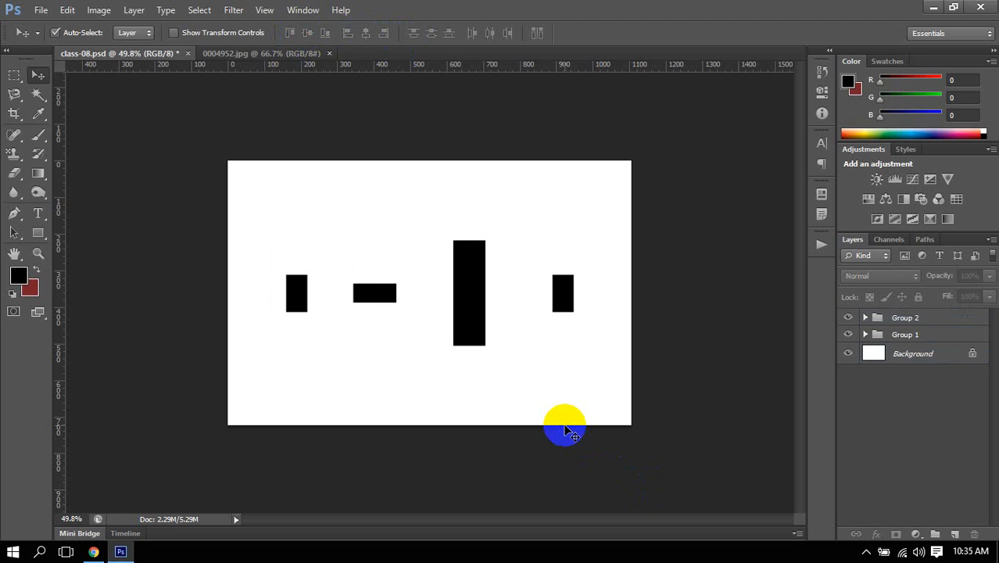
Undo the alignments and the grouping of the four rectangles, and leave no layer selected.
{"action": "key", "text": "ctrl+alt+z"}
{"action": "key", "text": "ctrl+alt+z"}
{"action": "key", "text": "ctrl+alt+z"}
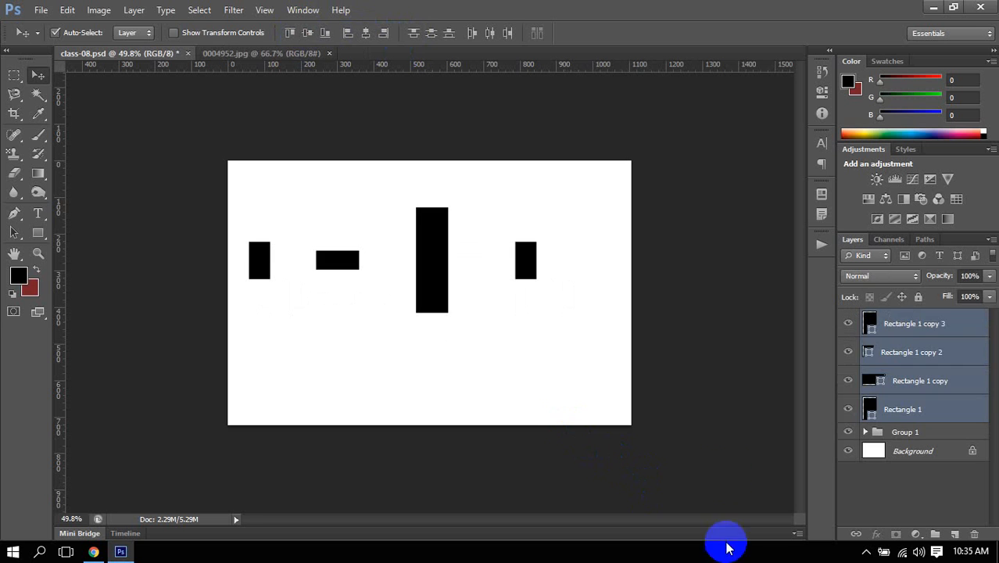
{"action": "left_click", "coordinate": [706, 434]}
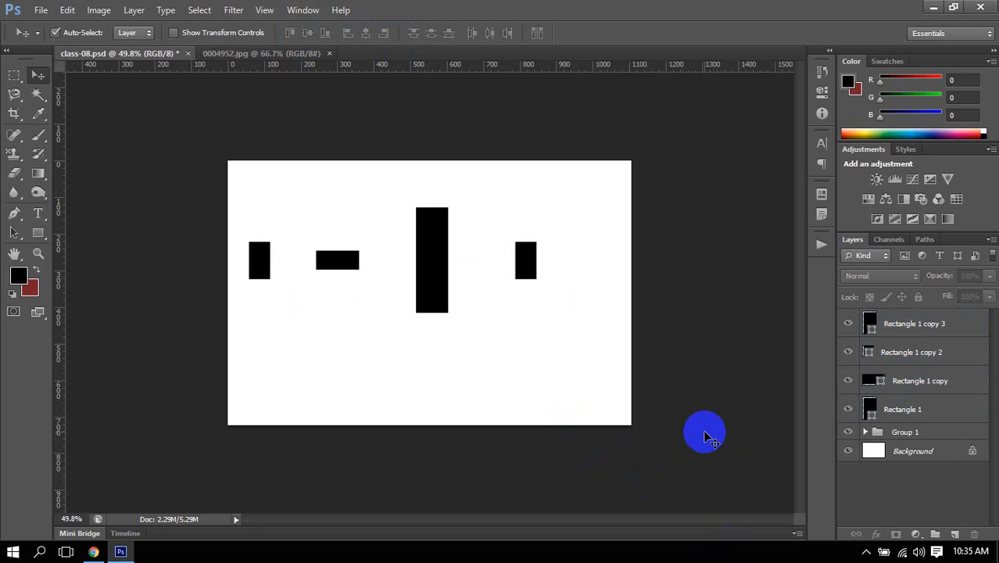
{"action": "left_click", "coordinate": [927, 415]}
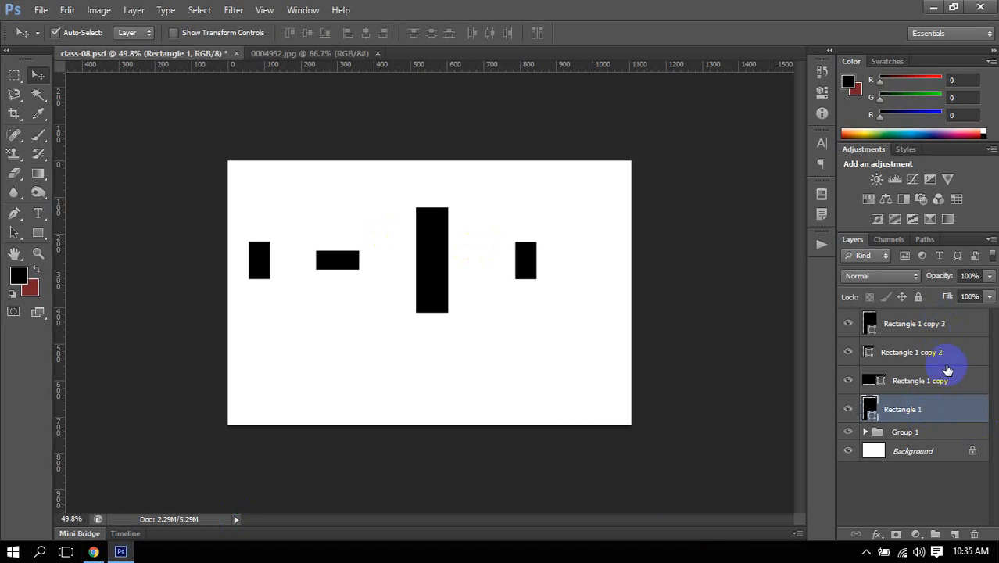
{"action": "left_click", "coordinate": [940, 330], "text": "shift"}
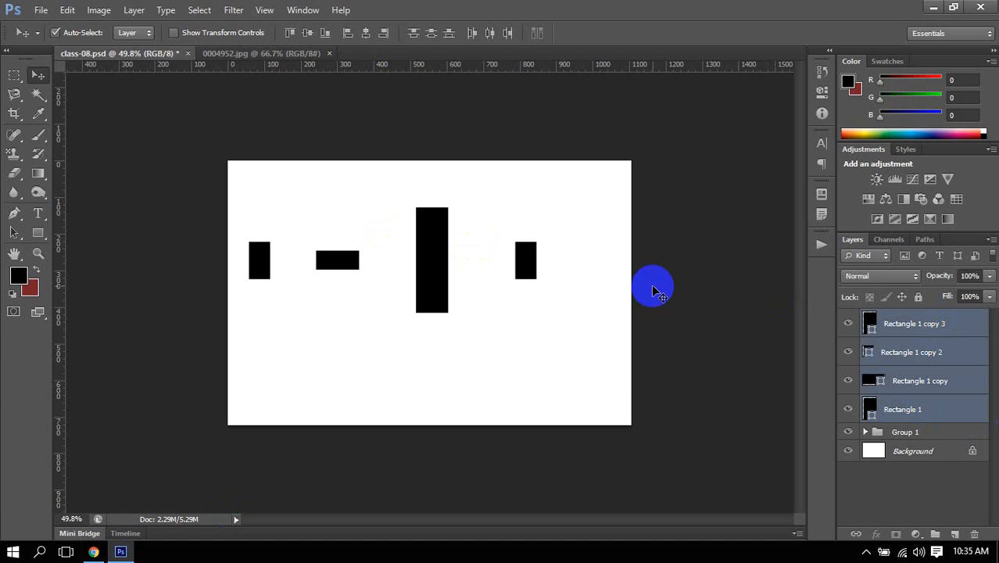
{"action": "left_click", "coordinate": [938, 413]}
{"action": "left_click", "coordinate": [435, 447]}
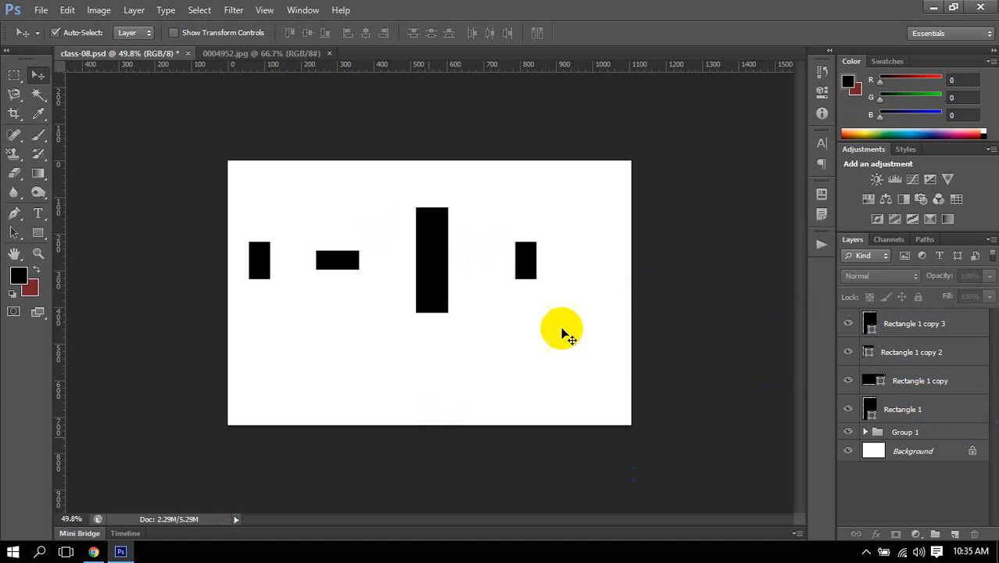
Rearrange the four rectangles into a vertical column near the canvas center, with the tall one lowest and the wide one second.
{"action": "left_click_drag", "start_coordinate": [261, 258], "coordinate": [318, 199]}
{"action": "left_click_drag", "start_coordinate": [338, 268], "coordinate": [305, 296]}
{"action": "left_click_drag", "start_coordinate": [432, 287], "coordinate": [435, 394]}
{"action": "left_click_drag", "start_coordinate": [535, 261], "coordinate": [428, 279]}
{"action": "left_click_drag", "start_coordinate": [450, 356], "coordinate": [448, 385]}
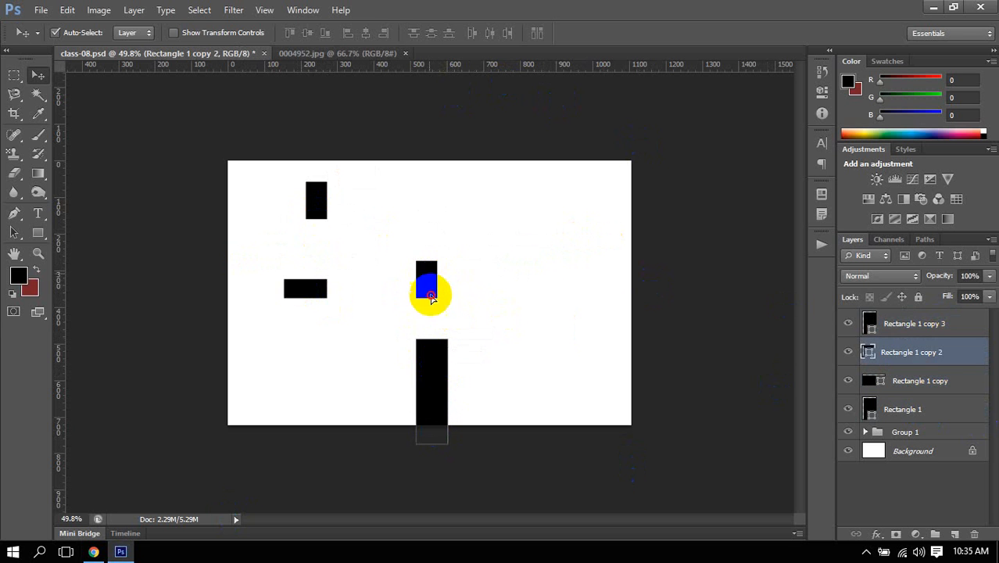
{"action": "left_click_drag", "start_coordinate": [431, 290], "coordinate": [437, 318]}
{"action": "left_click_drag", "start_coordinate": [337, 289], "coordinate": [437, 252]}
{"action": "left_click_drag", "start_coordinate": [314, 201], "coordinate": [447, 208]}
Distribute the four stacked rectangles by their top edges and clear the layer selection.
{"action": "left_click_drag", "start_coordinate": [374, 145], "coordinate": [478, 390]}
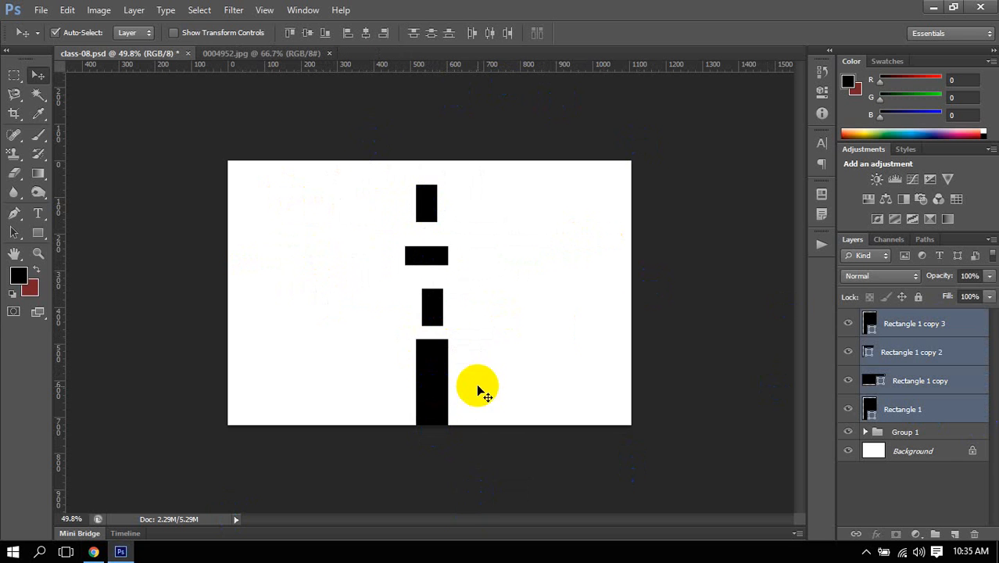
{"action": "left_click", "coordinate": [415, 36]}
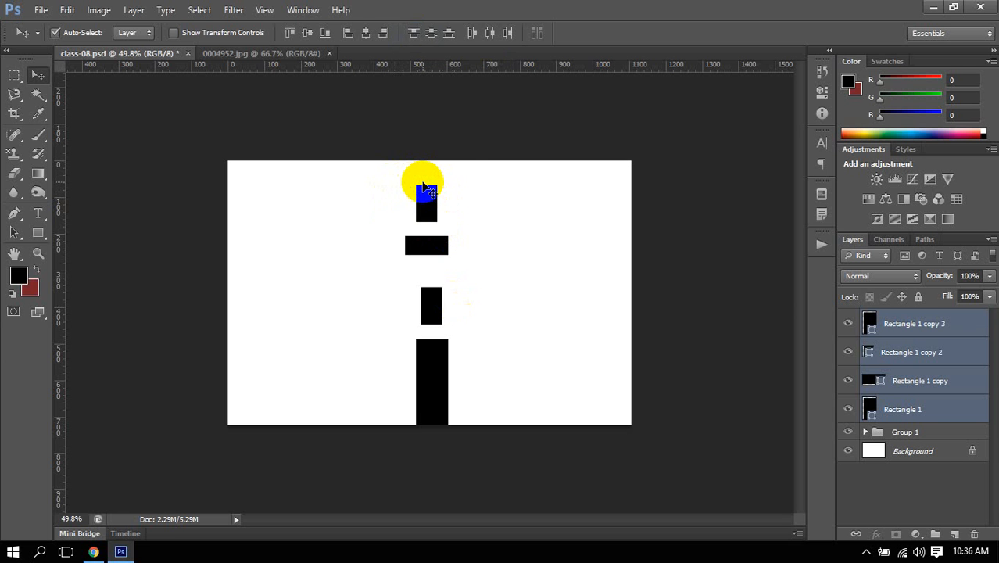
{"action": "left_click", "coordinate": [479, 79]}
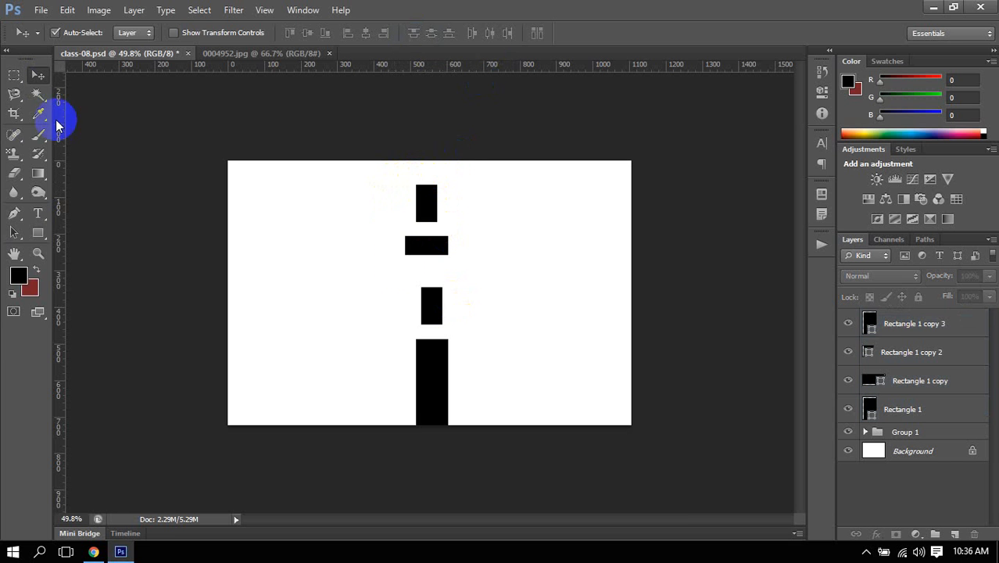
Marquee downward from the uppermost rectangle's top edge to check the vertical spacing, and clear the marquee.
{"action": "key", "text": "ctrl+0"}
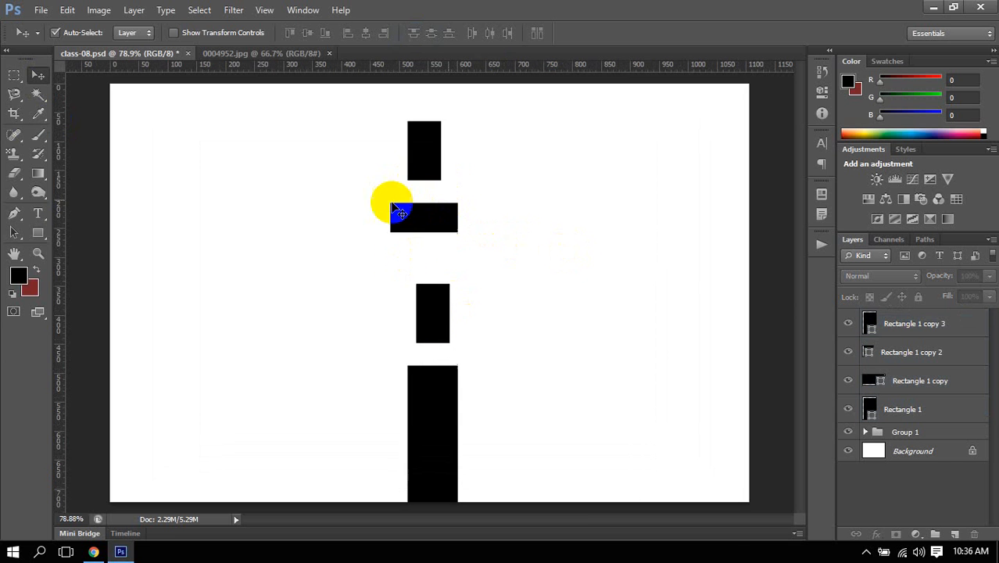
{"action": "left_click", "coordinate": [14, 75]}
{"action": "left_click_drag", "start_coordinate": [408, 121], "coordinate": [431, 262]}
{"action": "left_click", "coordinate": [562, 285]}
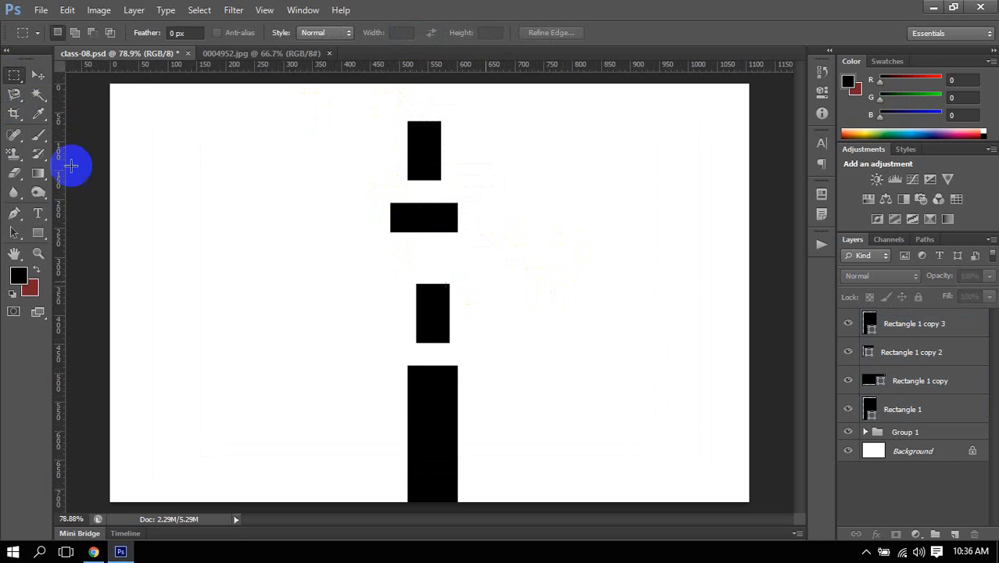
{"action": "left_click", "coordinate": [41, 76]}
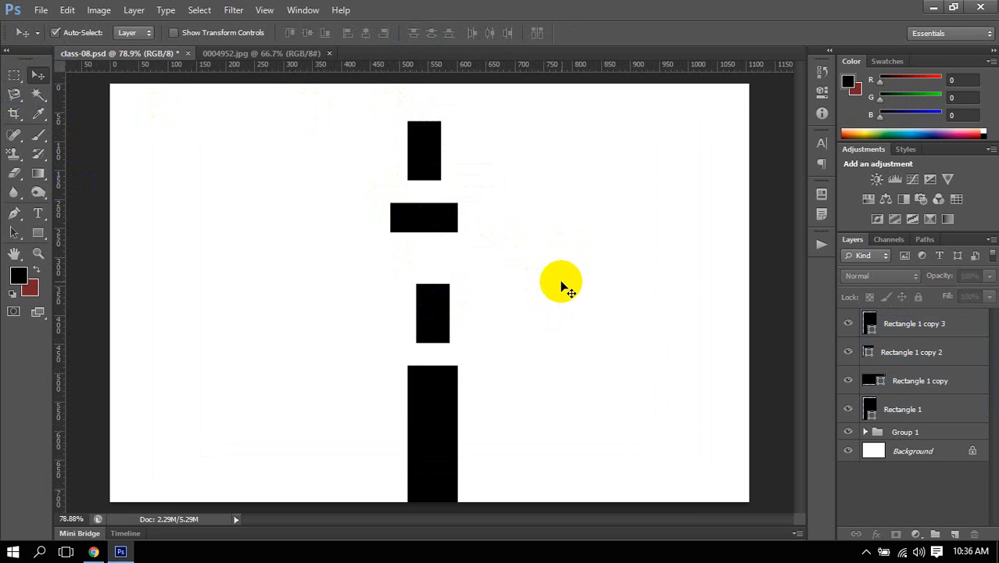
Select the four stacked rectangles and group them.
{"action": "scroll", "coordinate": [562, 286], "scroll_direction": "down", "scroll_amount": 3}
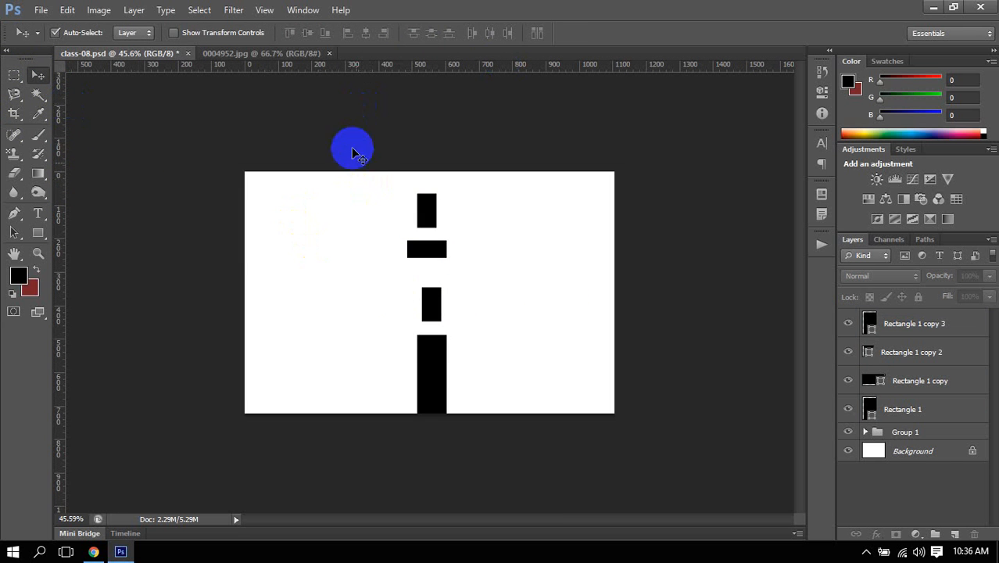
{"action": "left_click_drag", "start_coordinate": [351, 147], "coordinate": [520, 507]}
{"action": "left_click", "coordinate": [467, 37]}
{"action": "left_click", "coordinate": [509, 37]}
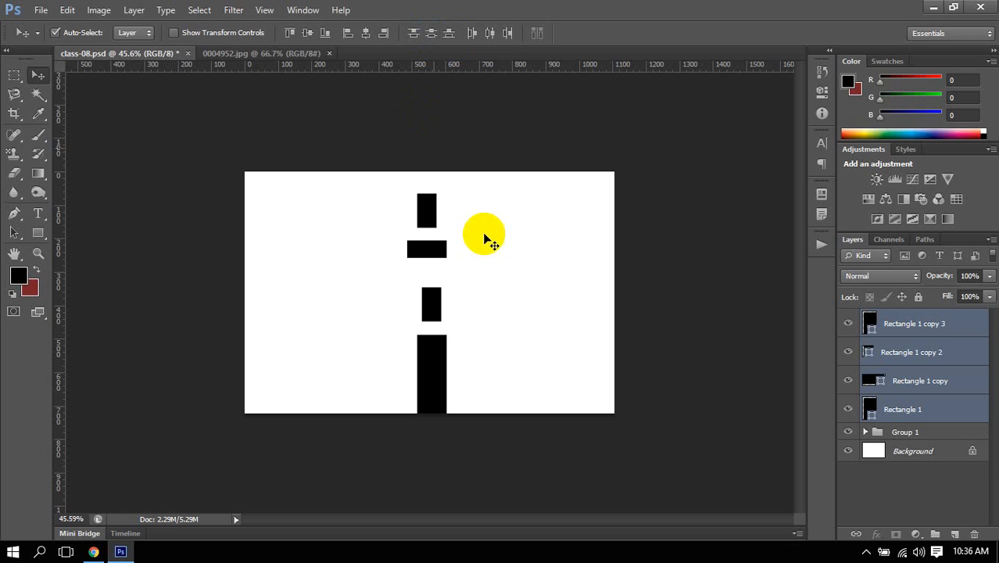
{"action": "left_click_drag", "start_coordinate": [356, 156], "coordinate": [527, 396]}
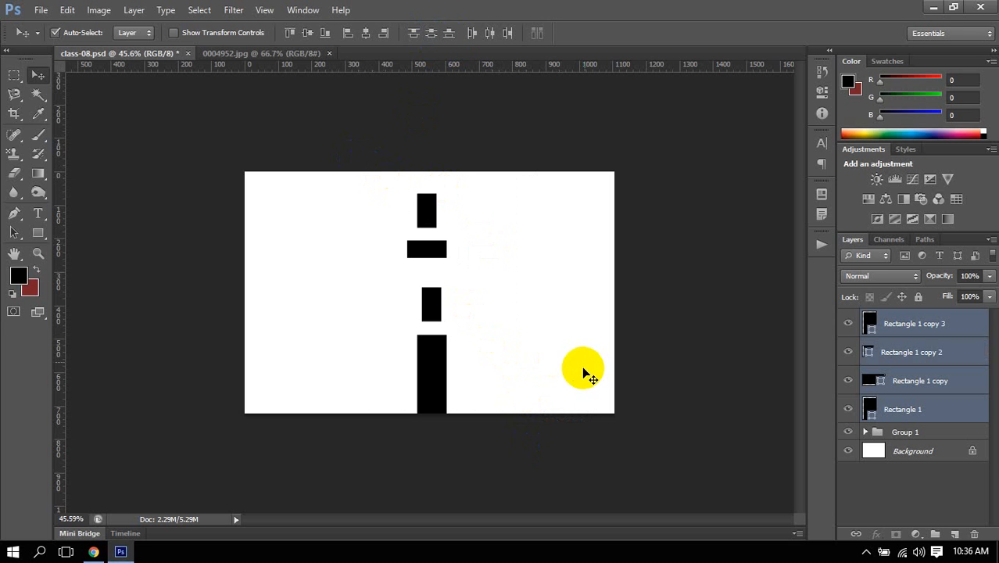
{"action": "key", "text": "ctrl+g"}
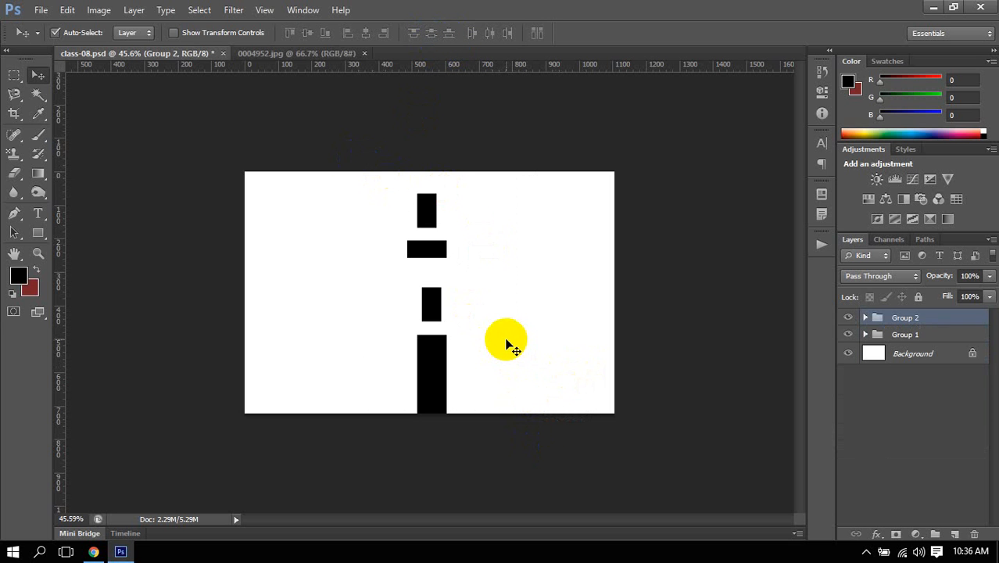
Duplicate the rectangle group and move the copy to the left part of the canvas with Free Transform.
{"action": "key", "text": "ctrl+j"}
{"action": "key", "text": "ctrl+t"}
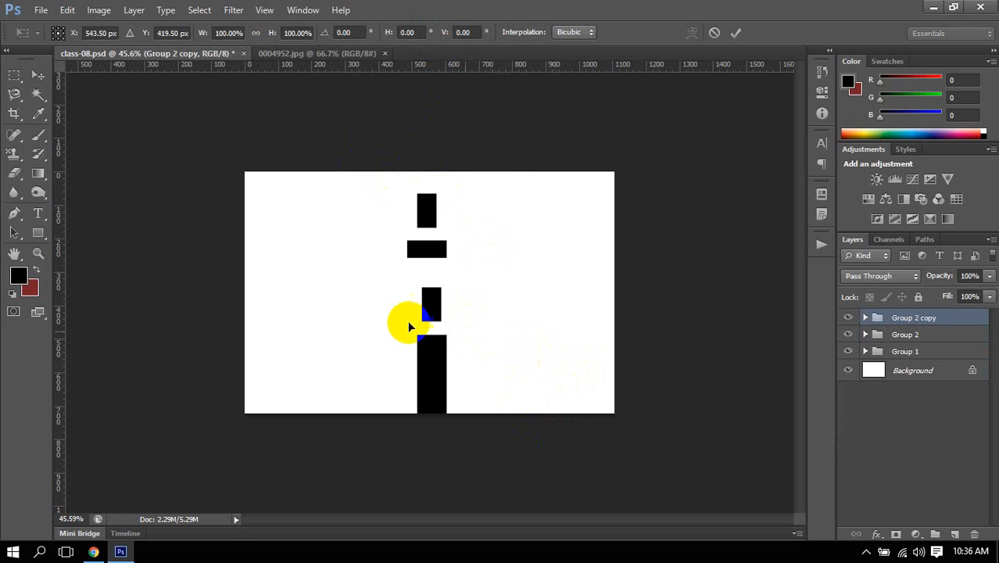
{"action": "left_click_drag", "start_coordinate": [435, 343], "coordinate": [308, 336]}
{"action": "key", "text": "Return"}
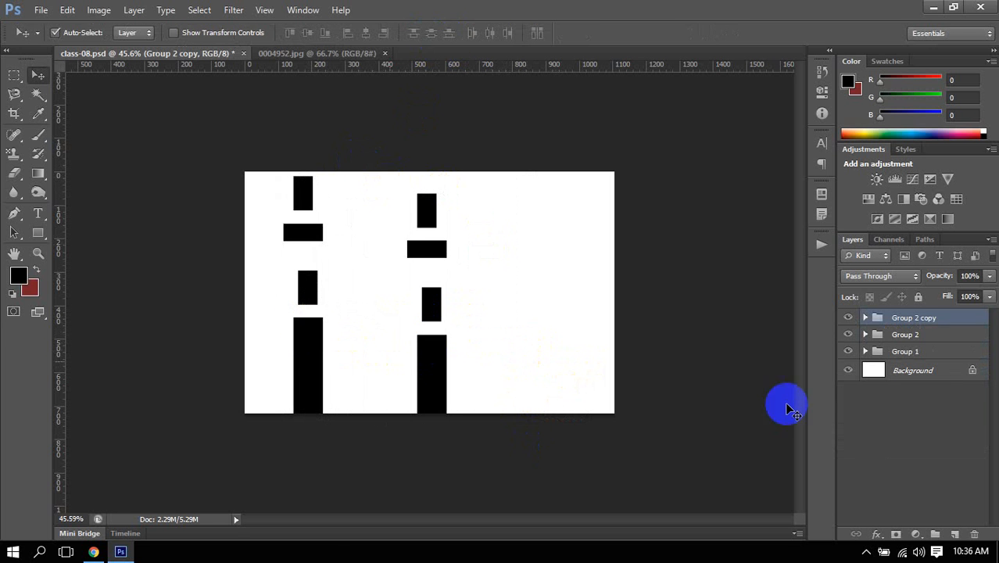
Spread the original group's four rectangles into an uneven horizontal row with the tall one at the far right, and hide Group 2 copy.
{"action": "left_click", "coordinate": [930, 341]}
{"action": "left_click_drag", "start_coordinate": [442, 376], "coordinate": [600, 251]}
{"action": "left_click_drag", "start_coordinate": [428, 302], "coordinate": [536, 274]}
{"action": "left_click_drag", "start_coordinate": [446, 256], "coordinate": [466, 282]}
{"action": "left_click_drag", "start_coordinate": [438, 216], "coordinate": [397, 288]}
{"action": "left_click", "coordinate": [848, 317]}
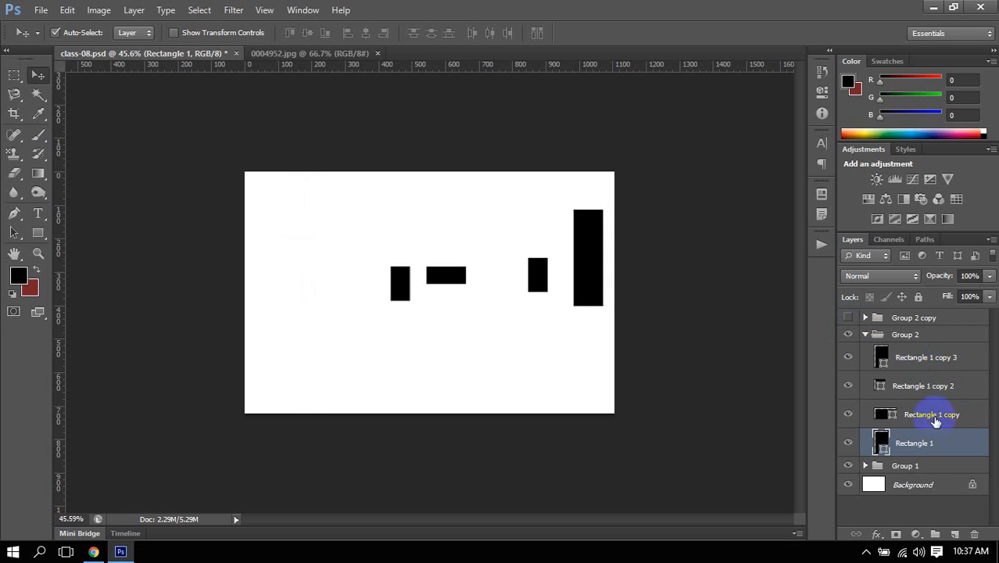
Distribute Group 2's four rectangles by left edges, right edges and finally horizontal centers, and select the group.
{"action": "left_click_drag", "start_coordinate": [252, 152], "coordinate": [714, 414]}
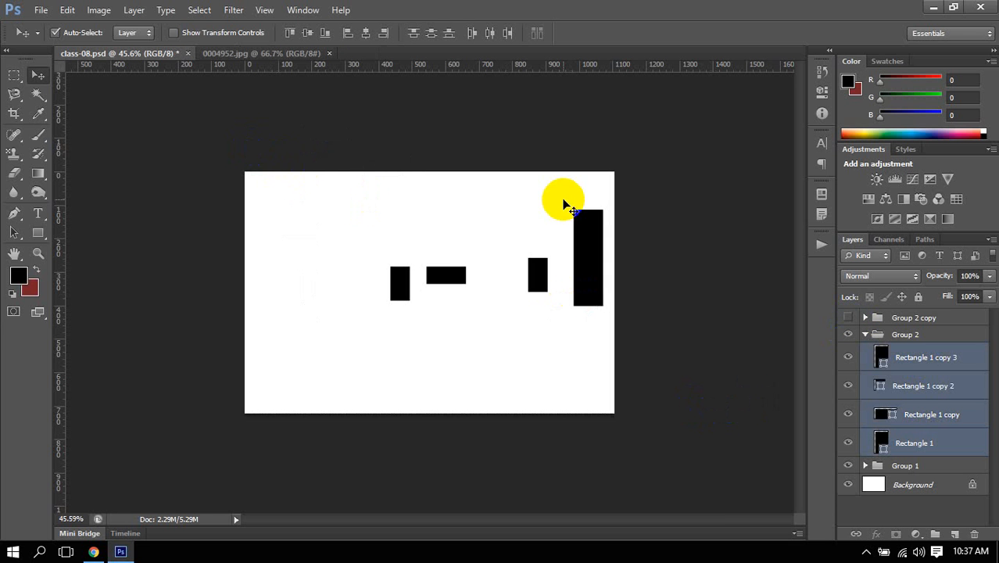
{"action": "left_click", "coordinate": [473, 34]}
{"action": "left_click", "coordinate": [507, 34]}
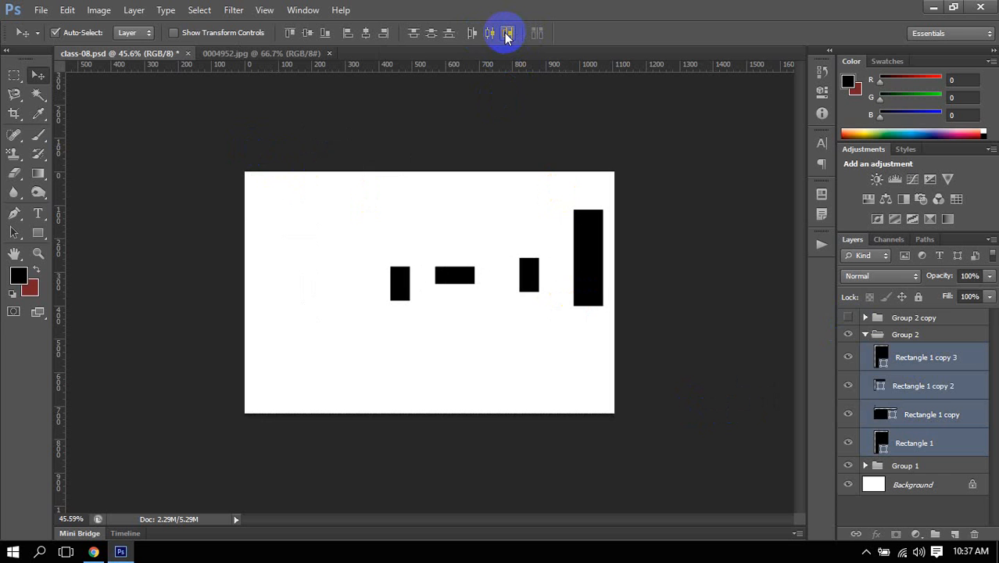
{"action": "left_click", "coordinate": [490, 33]}
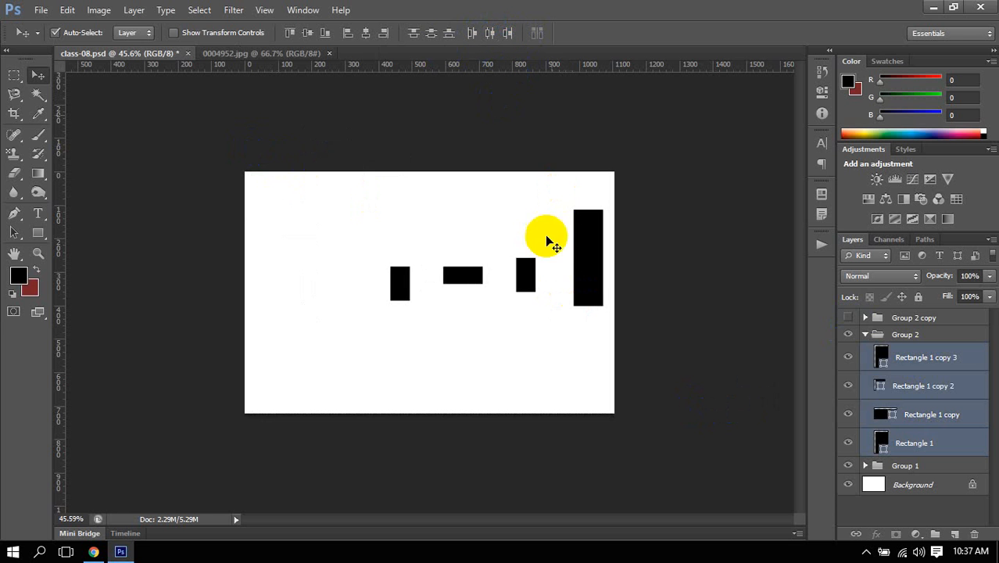
{"action": "left_click", "coordinate": [879, 336]}
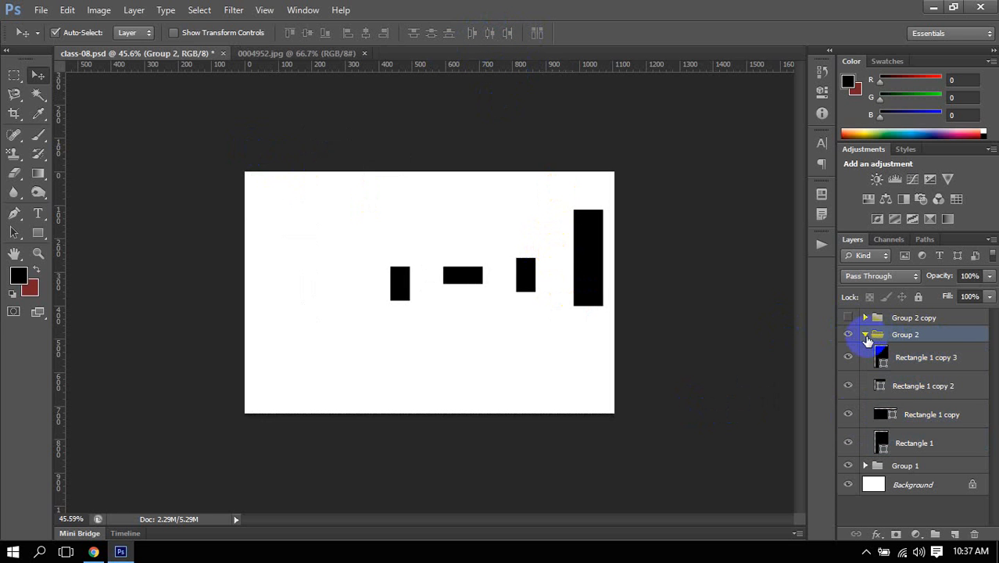
Collapse the Group 2 layer group, hide it and make Group 2 copy visible.
{"action": "left_click", "coordinate": [913, 353]}
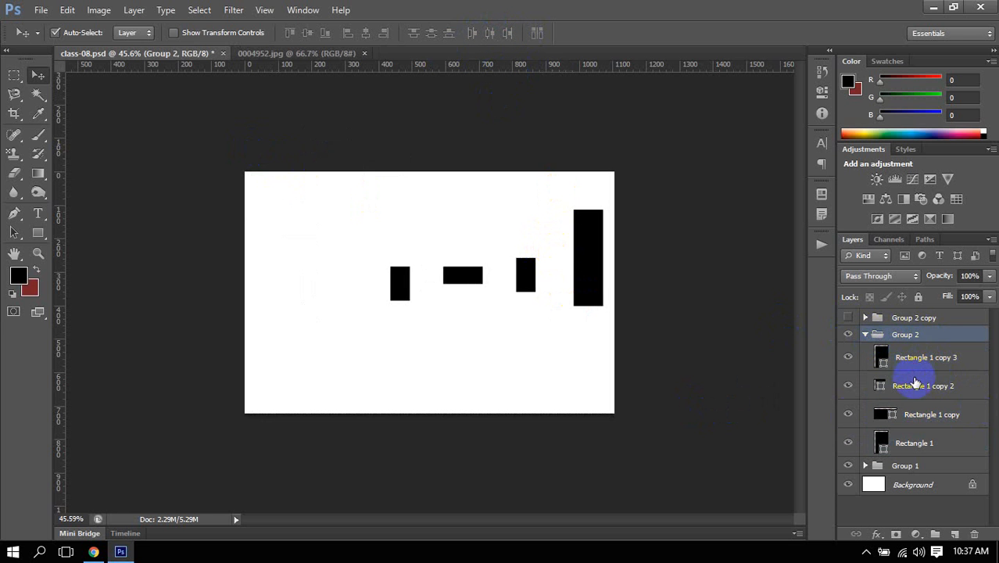
{"action": "left_click", "coordinate": [925, 443], "text": "shift"}
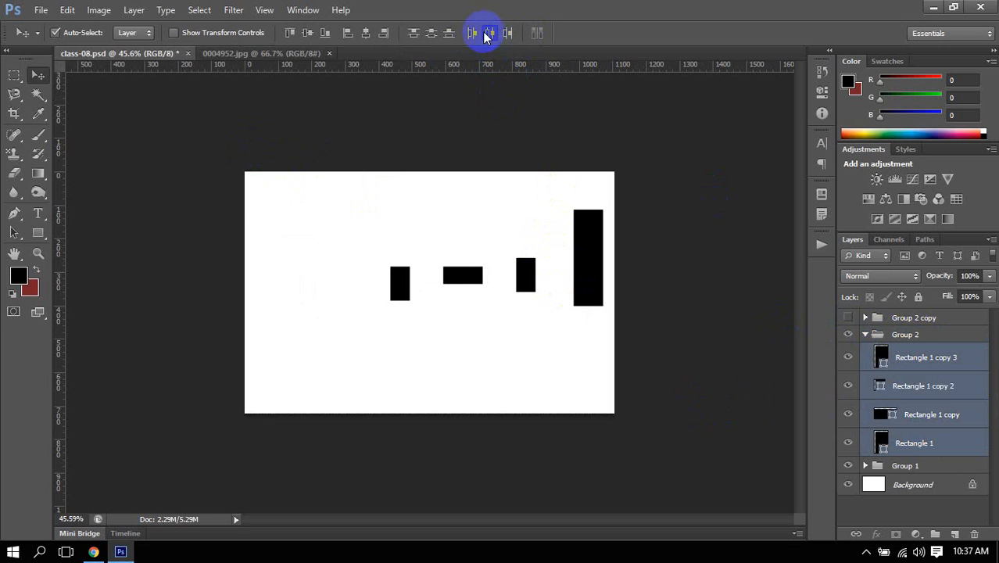
{"action": "left_click", "coordinate": [879, 336]}
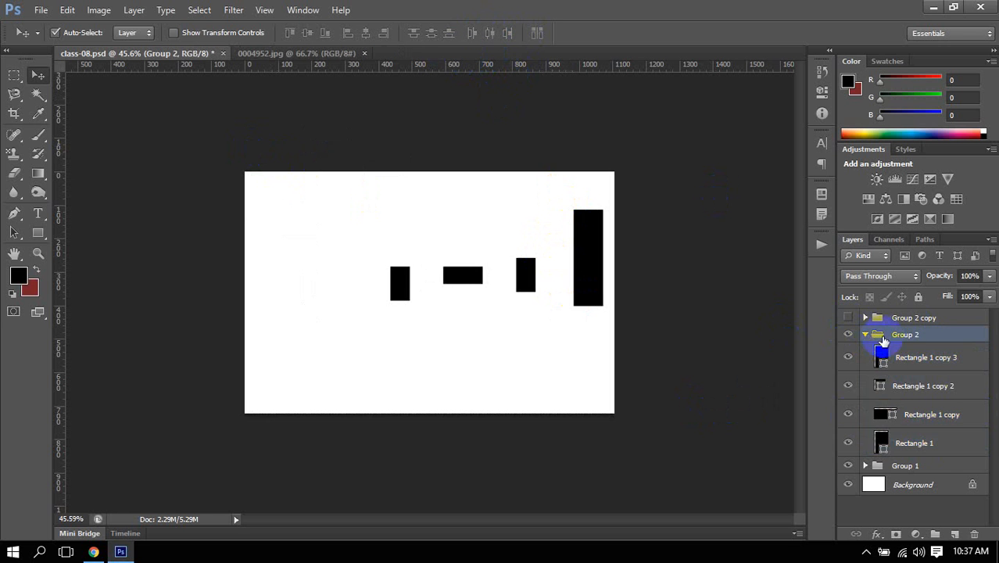
{"action": "left_click", "coordinate": [865, 335]}
{"action": "left_click", "coordinate": [848, 318]}
{"action": "left_click", "coordinate": [847, 334]}
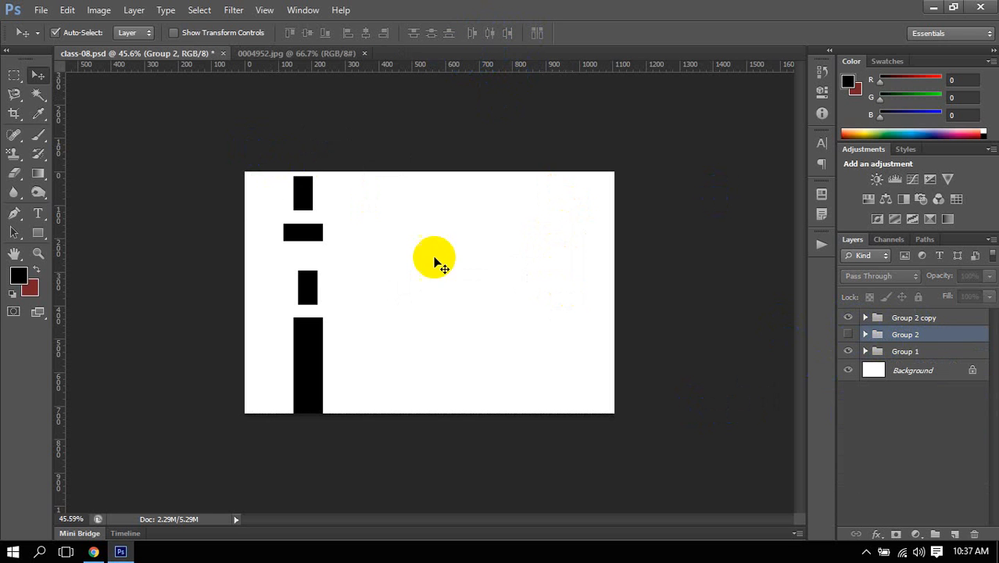
Select the four rectangles of Group 2 copy and distribute them by their vertical centers.
{"action": "left_click_drag", "start_coordinate": [209, 140], "coordinate": [438, 450]}
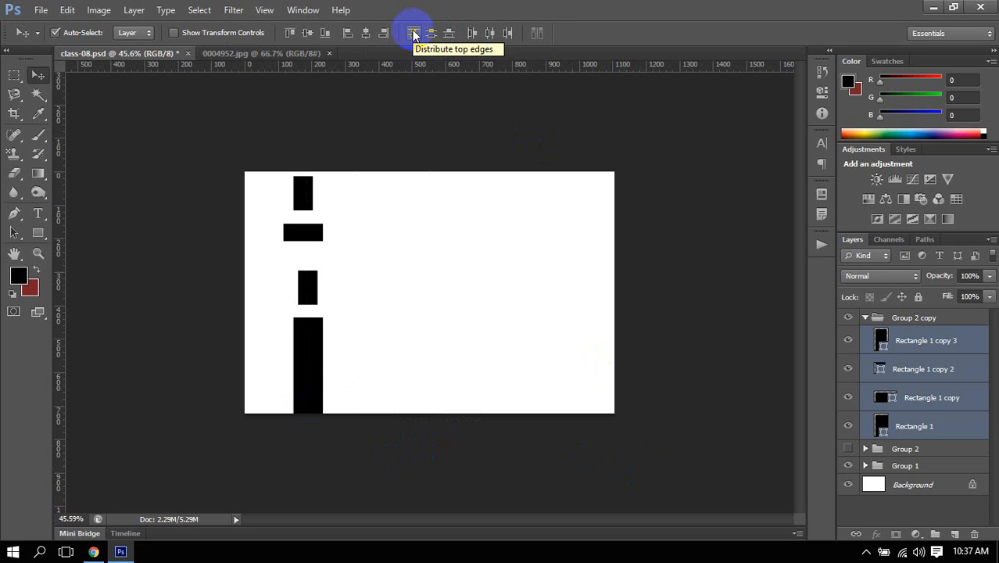
{"action": "left_click_drag", "start_coordinate": [265, 142], "coordinate": [380, 438]}
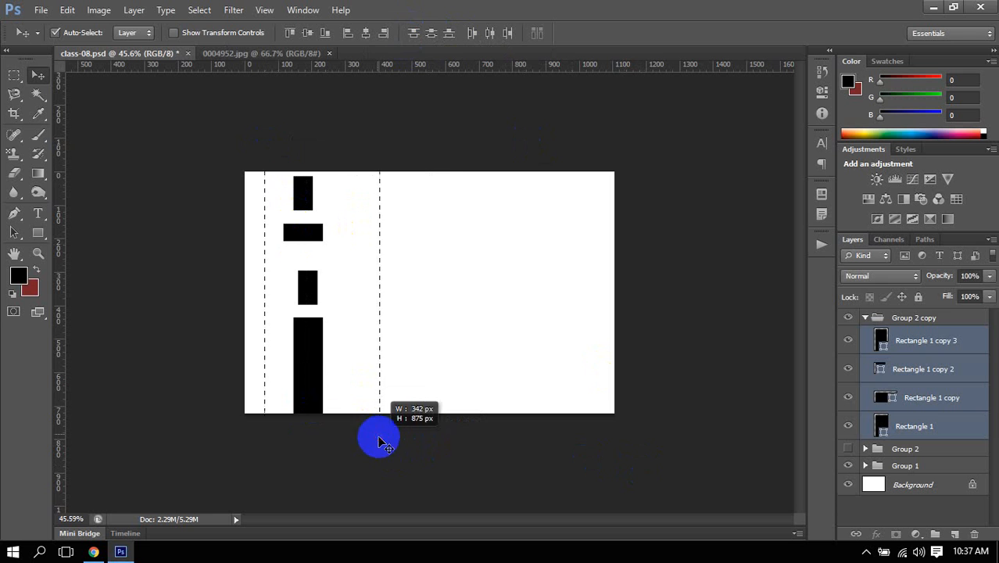
{"action": "left_click", "coordinate": [432, 33]}
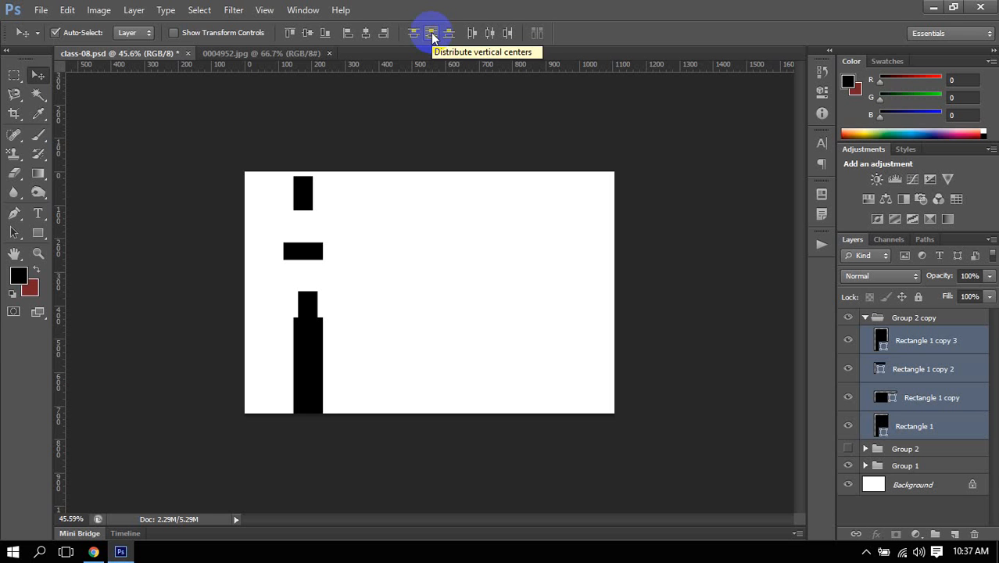
Show transform controls and place horizontal guides through the centers of the top two rectangles.
{"action": "left_click", "coordinate": [220, 38]}
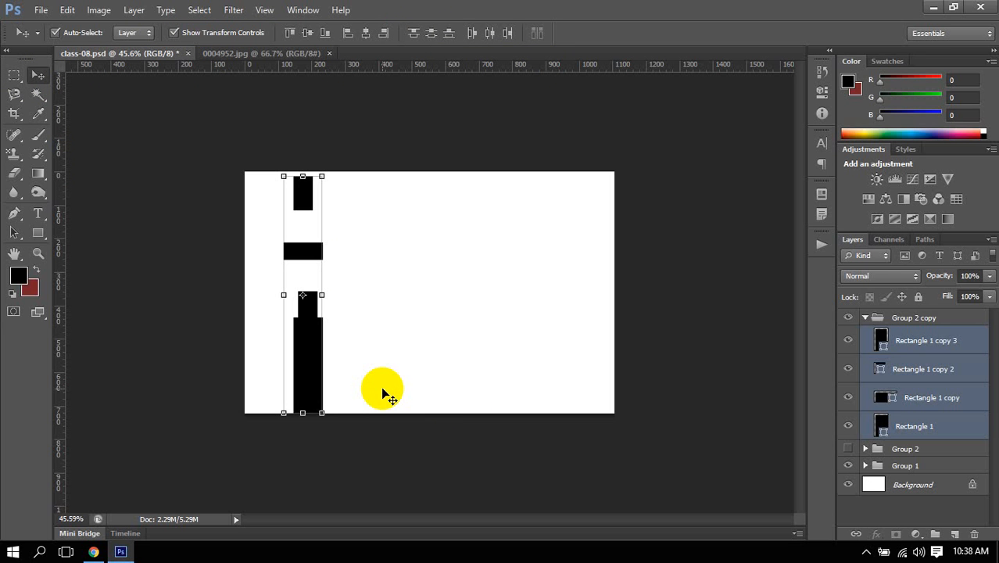
{"action": "left_click", "coordinate": [562, 112]}
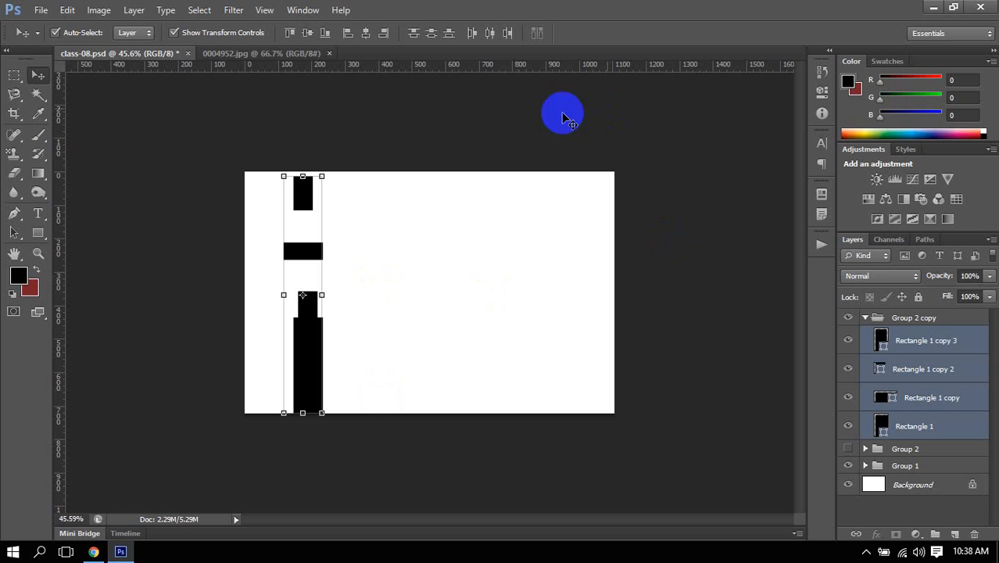
{"action": "left_click", "coordinate": [235, 231]}
{"action": "left_click", "coordinate": [303, 197]}
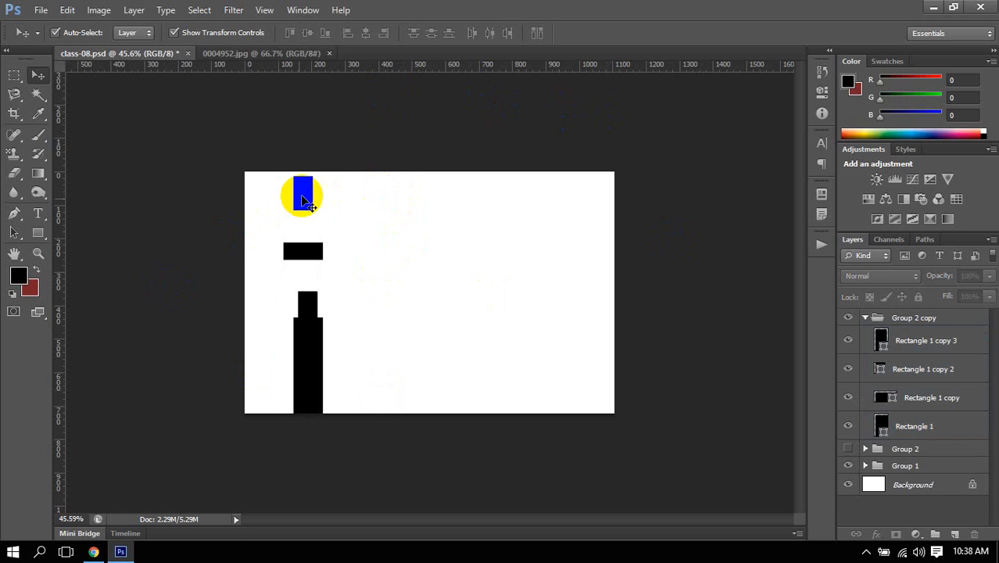
{"action": "scroll", "coordinate": [311, 180], "scroll_direction": "up", "scroll_amount": 4}
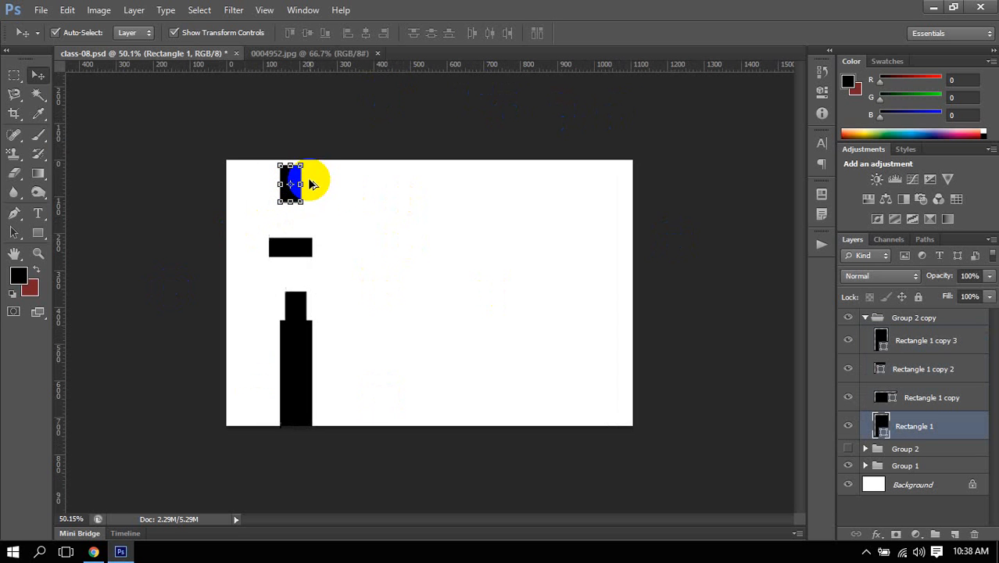
{"action": "left_click_drag", "start_coordinate": [357, 64], "coordinate": [359, 149]}
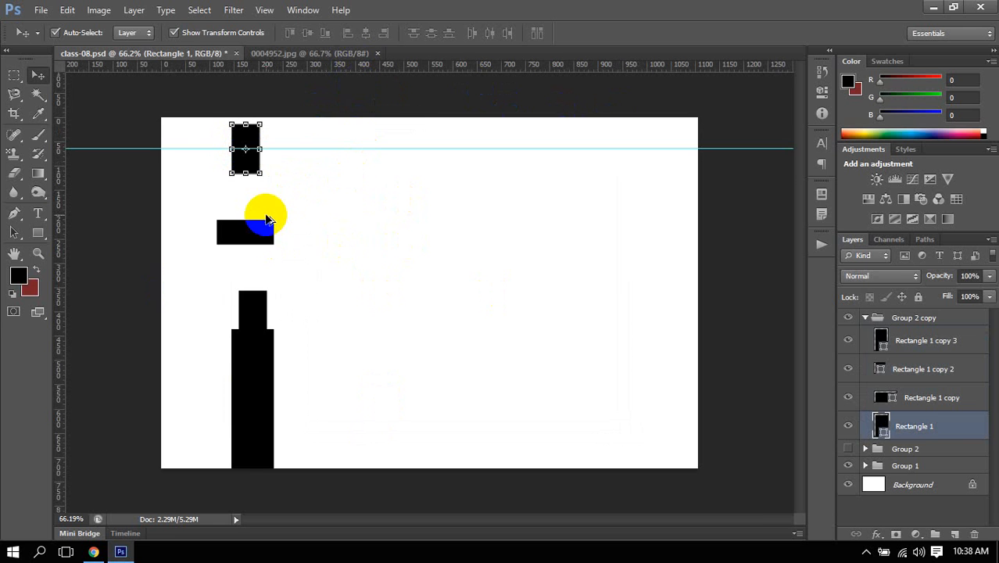
{"action": "scroll", "coordinate": [266, 219], "scroll_direction": "down", "scroll_amount": 2}
{"action": "left_click", "coordinate": [282, 252]}
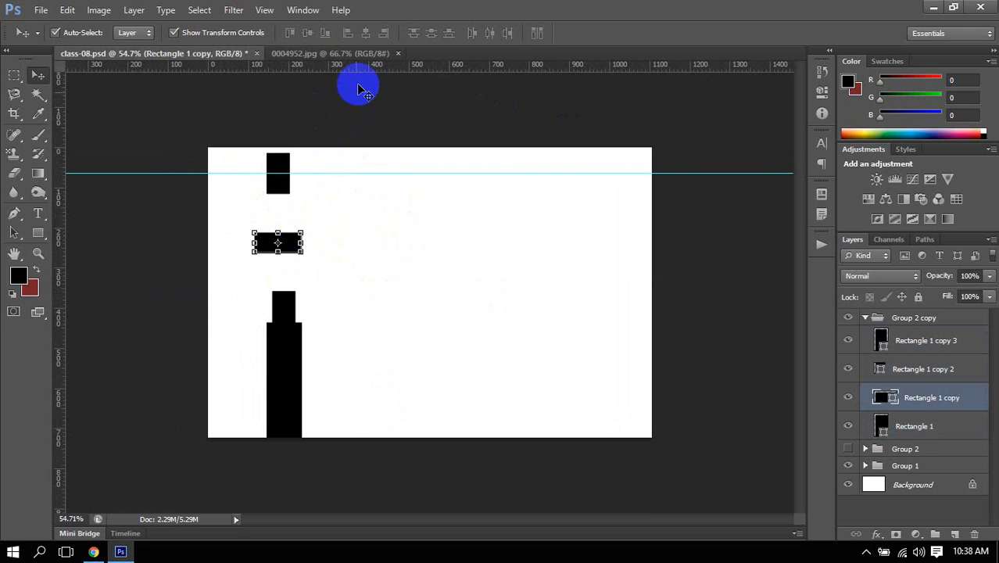
{"action": "left_click_drag", "start_coordinate": [364, 66], "coordinate": [380, 234]}
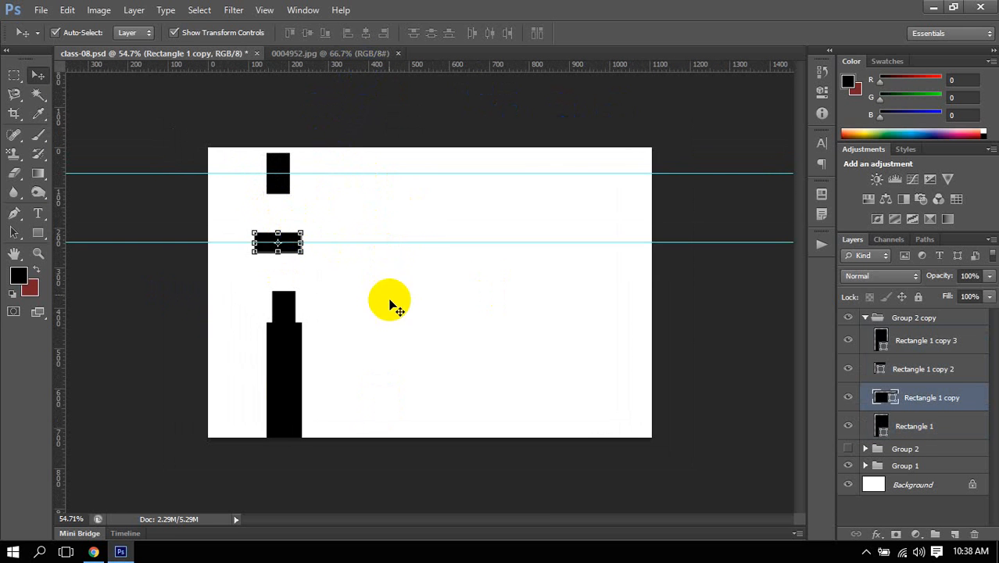
Select the top two rectangles, hide the transform controls and remove both horizontal guides.
{"action": "left_click", "coordinate": [280, 189]}
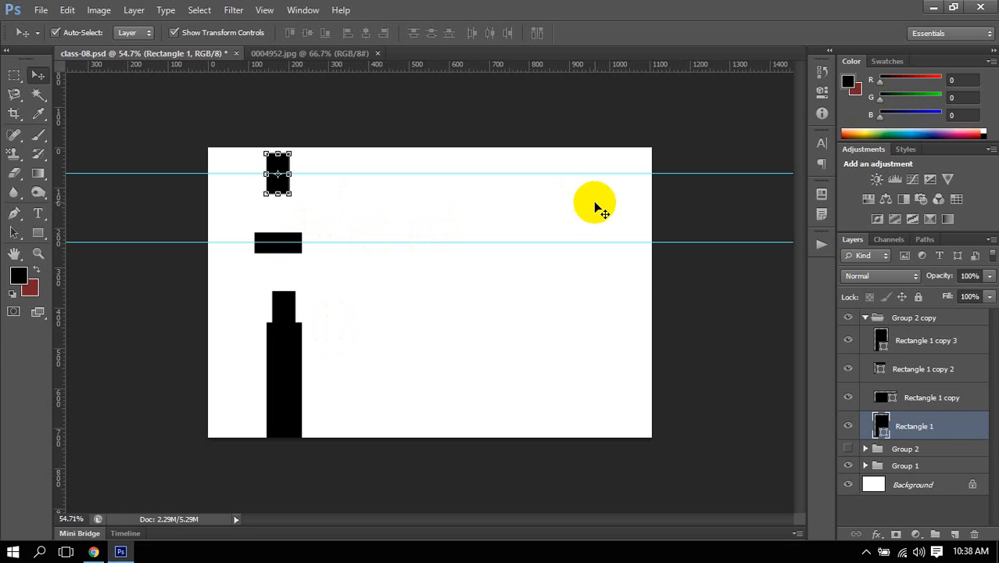
{"action": "left_click_drag", "start_coordinate": [159, 127], "coordinate": [384, 262]}
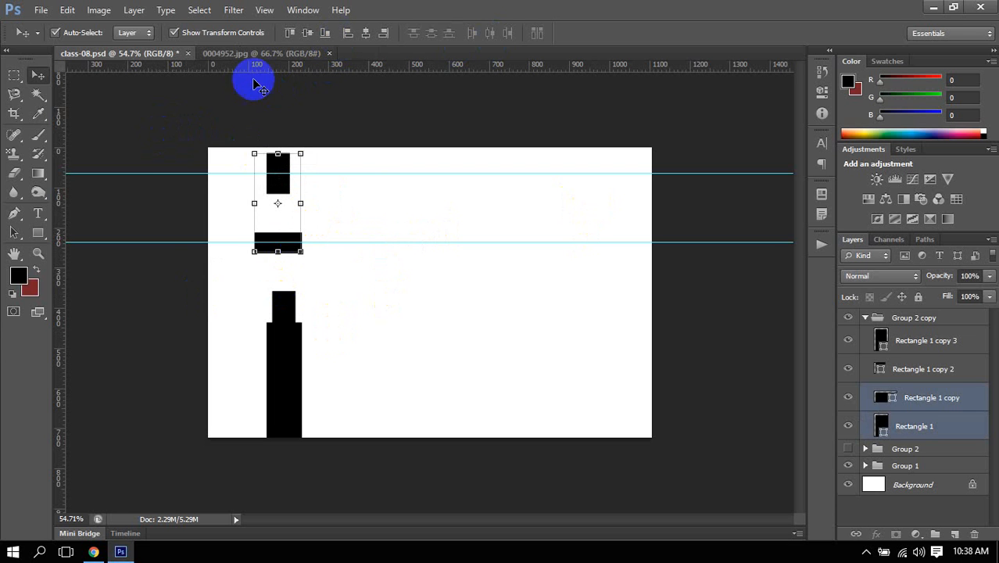
{"action": "left_click", "coordinate": [203, 32]}
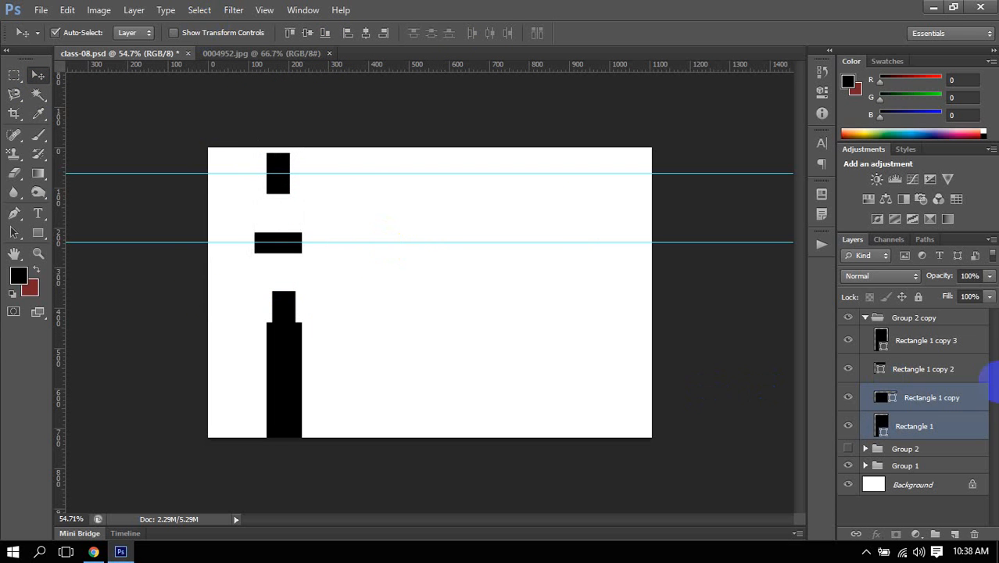
{"action": "left_click_drag", "start_coordinate": [343, 173], "coordinate": [364, 67]}
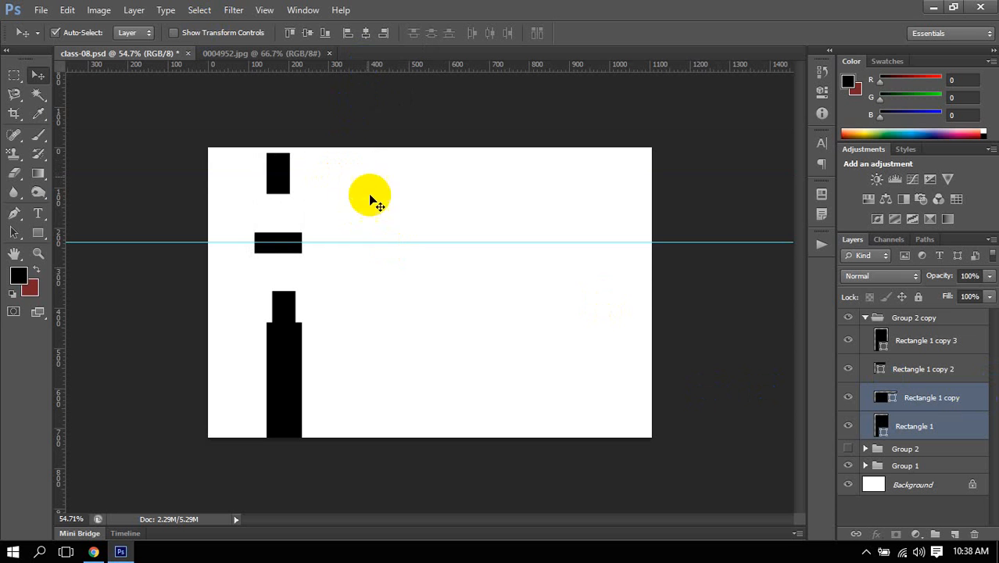
{"action": "left_click_drag", "start_coordinate": [375, 242], "coordinate": [399, 64]}
{"action": "scroll", "coordinate": [327, 167], "scroll_direction": "down", "scroll_amount": 2}
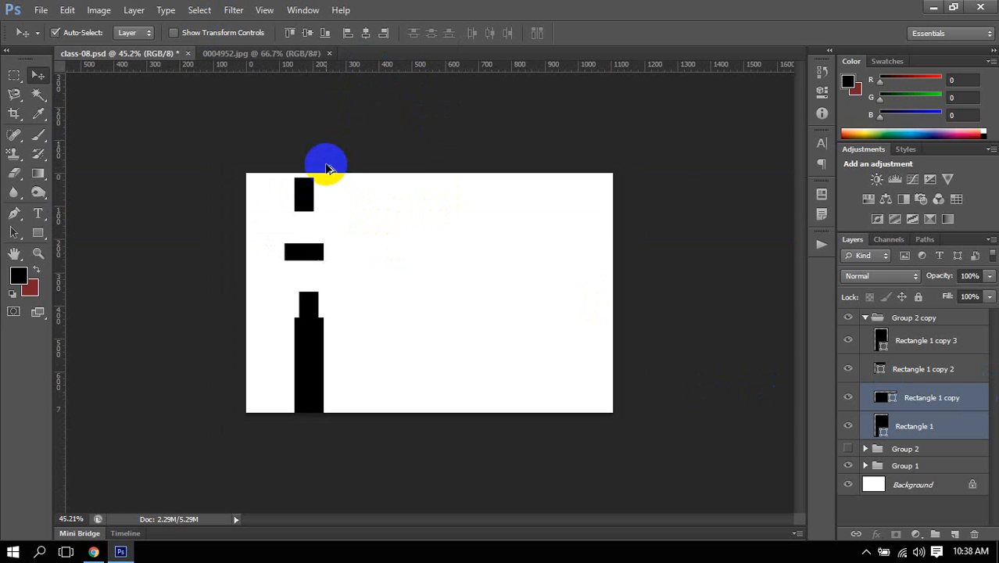
{"action": "left_click_drag", "start_coordinate": [187, 165], "coordinate": [393, 453]}
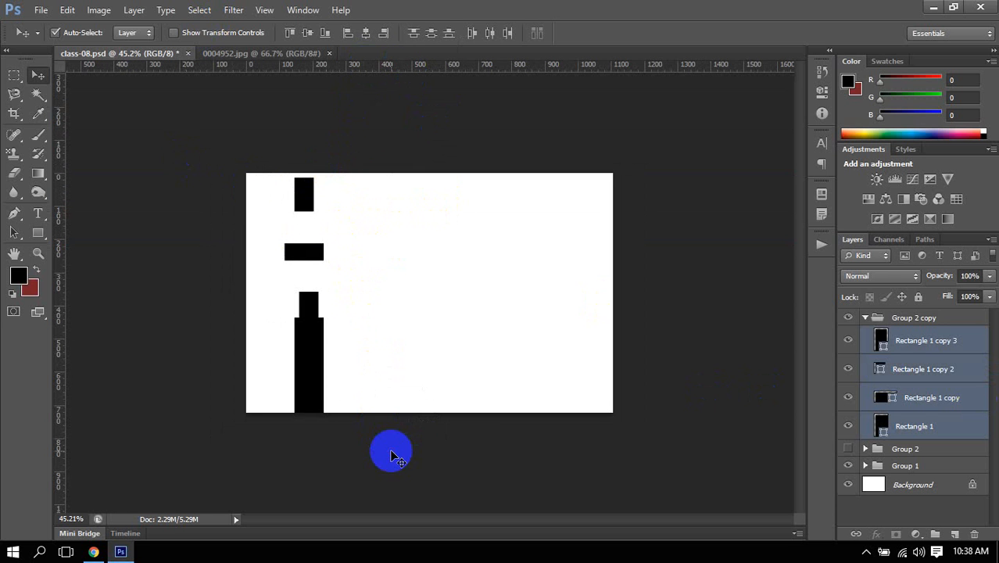
{"action": "left_click", "coordinate": [350, 492]}
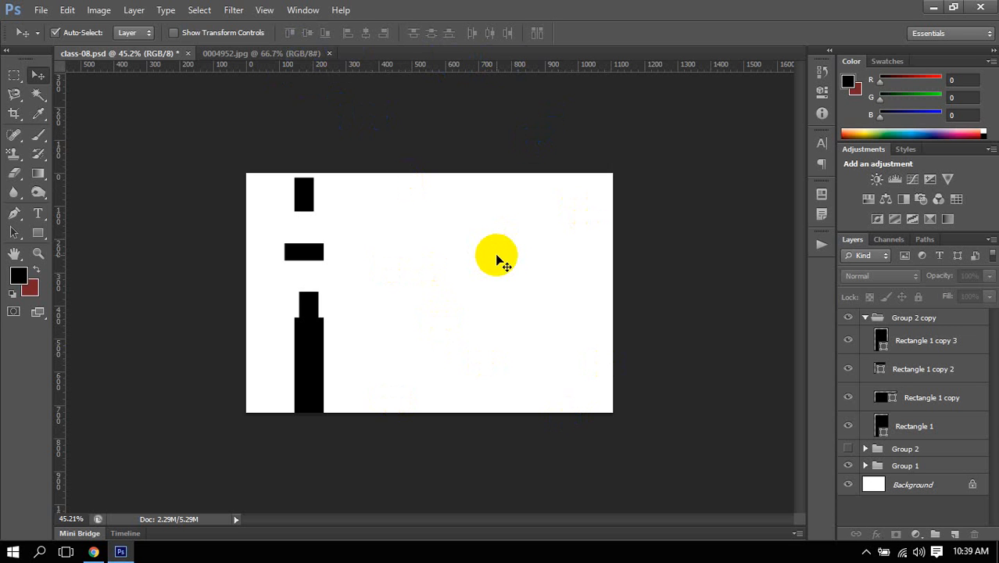
{"action": "left_click_drag", "start_coordinate": [239, 166], "coordinate": [513, 499]}
Show Group 2 again and delete both Group 2 copy and Group 2 with their rectangles.
{"action": "left_click", "coordinate": [866, 317]}
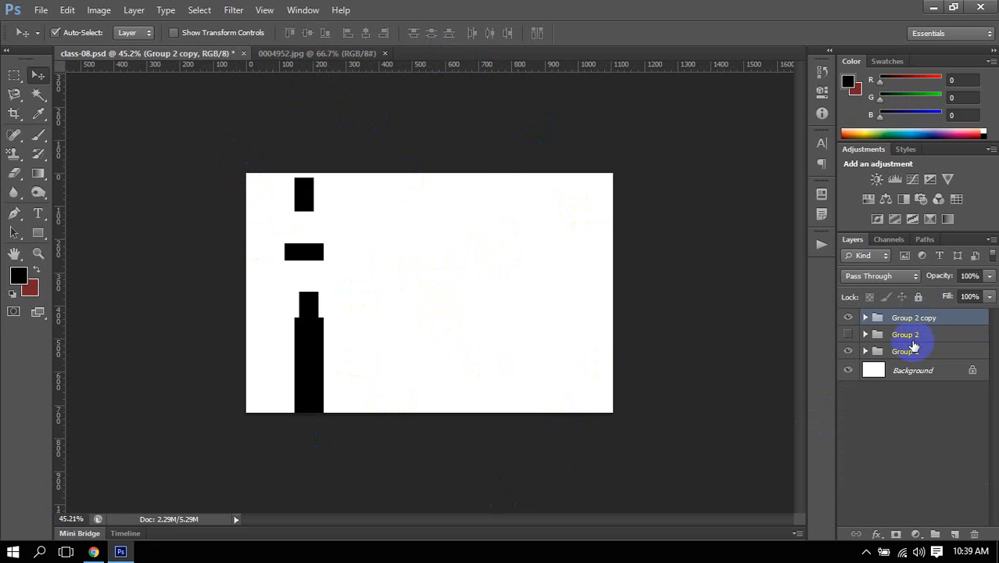
{"action": "left_click", "coordinate": [849, 334]}
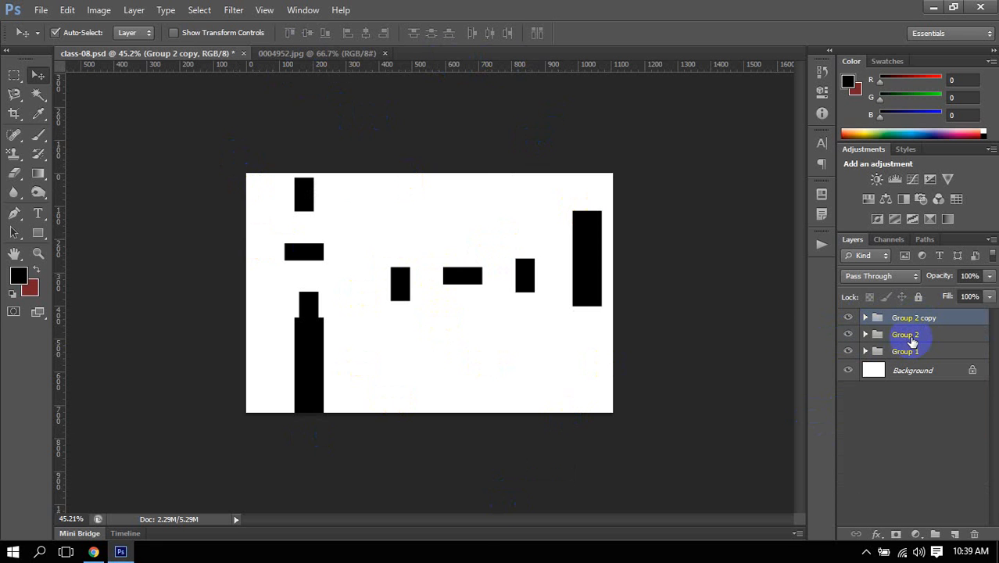
{"action": "left_click", "coordinate": [908, 334], "text": "shift"}
{"action": "key", "text": "Delete"}
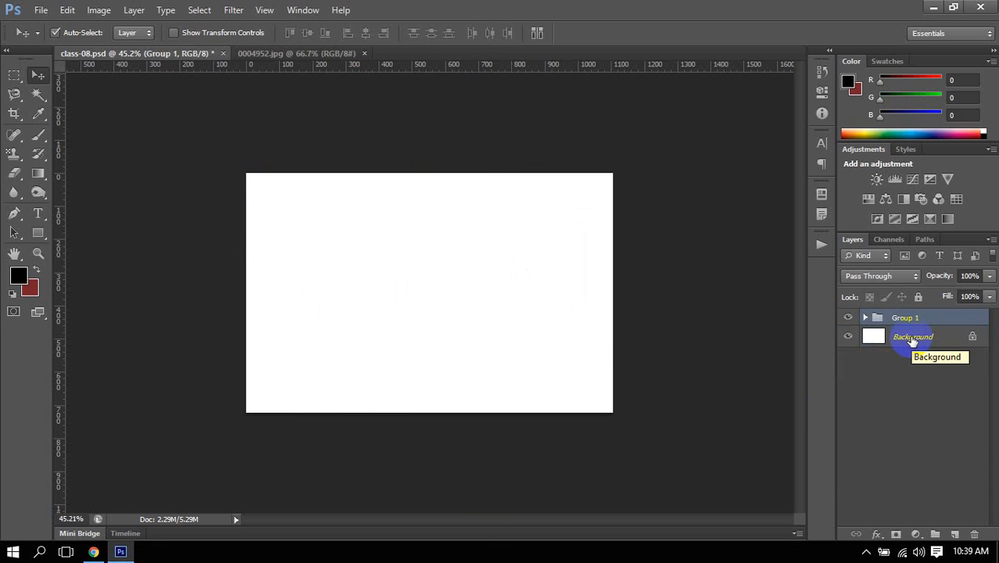
Add the text "bxhgcy" near the upper-left corner of the canvas as a new text layer.
{"action": "left_click", "coordinate": [39, 216]}
{"action": "left_click", "coordinate": [286, 211]}
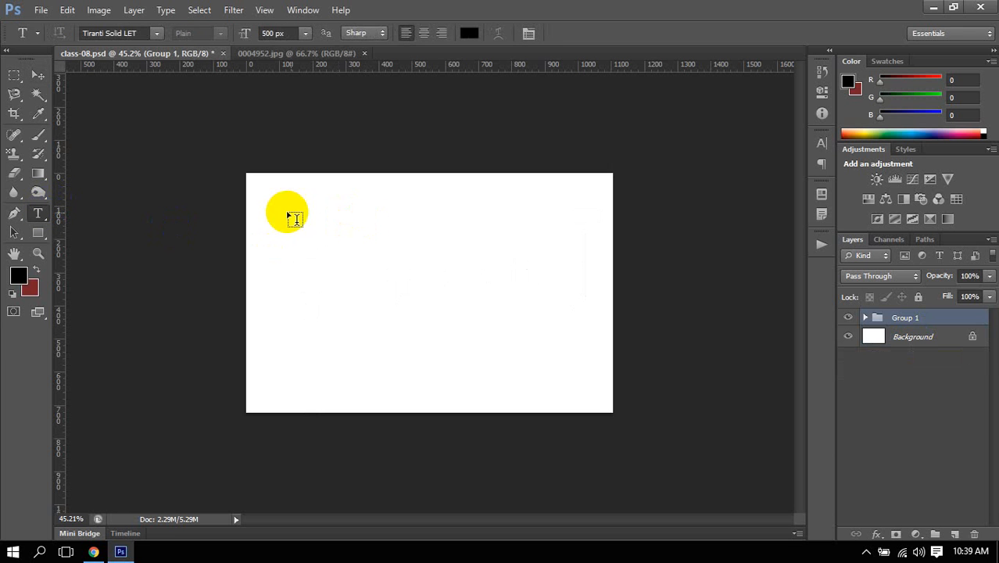
{"action": "type", "text": "bxhgcy"}
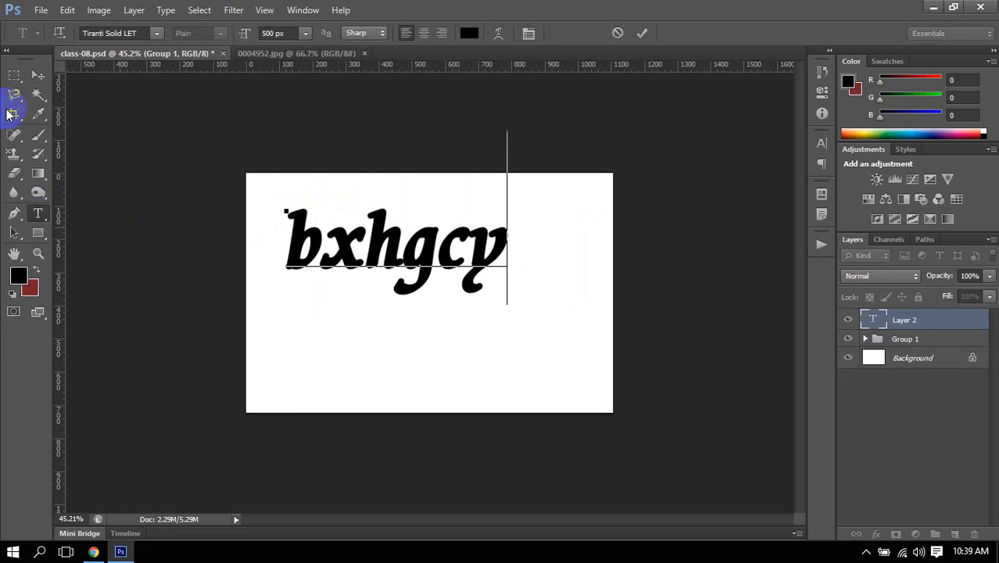
{"action": "left_click", "coordinate": [39, 75]}
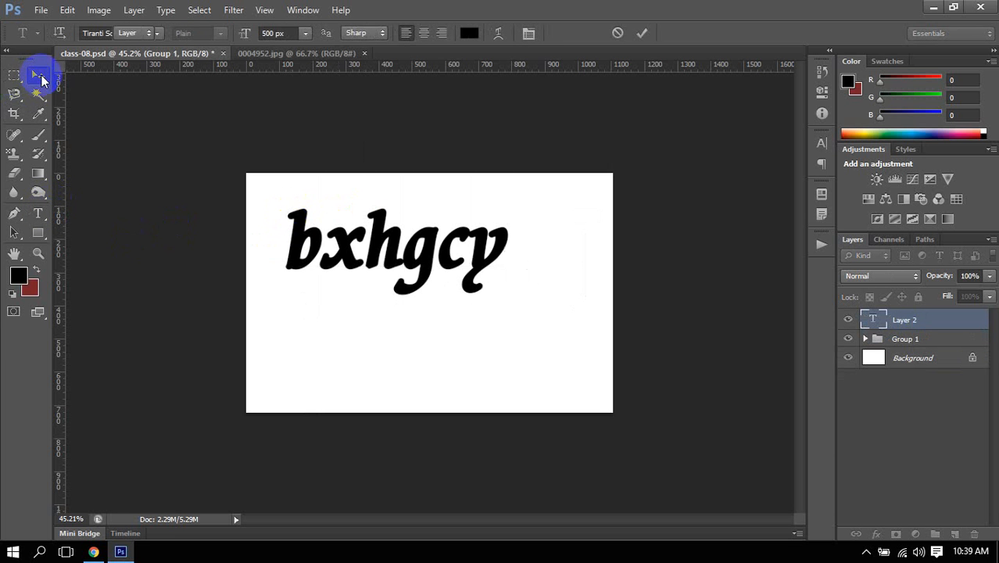
Set the font size of the whole "bxhgcy" text to 80 px.
{"action": "double_click", "coordinate": [873, 319]}
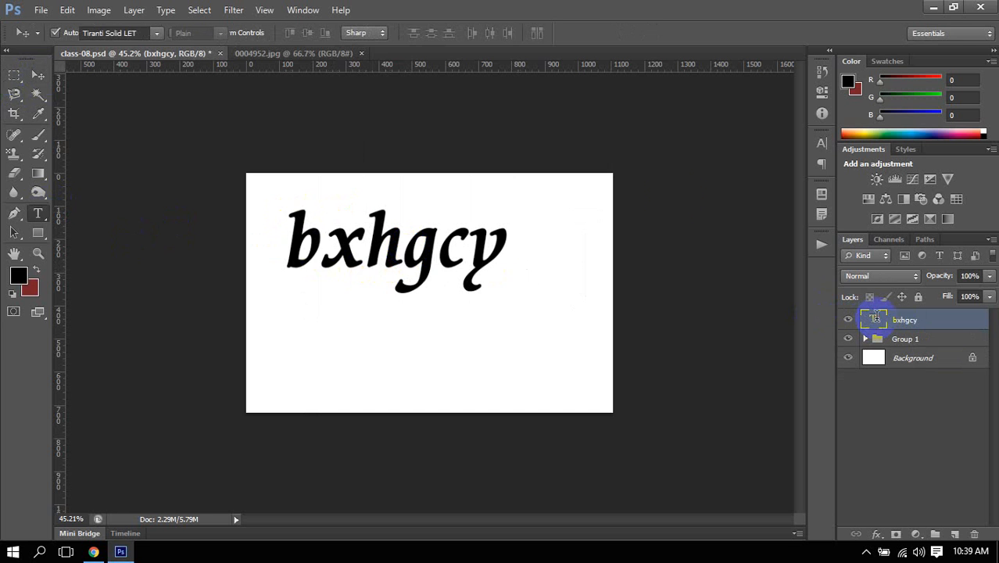
{"action": "left_click", "coordinate": [273, 33]}
{"action": "double_click", "coordinate": [273, 33]}
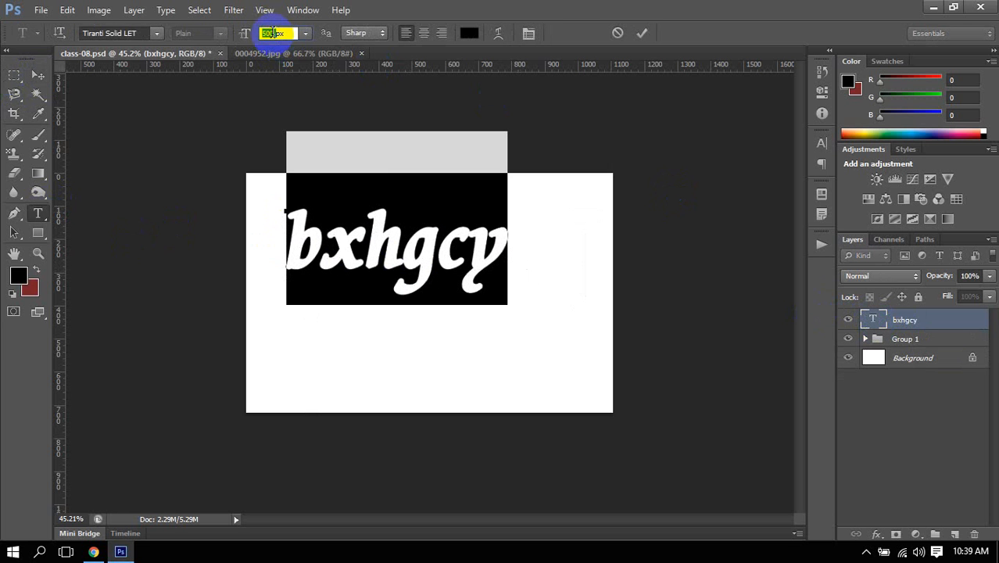
{"action": "type", "text": "80"}
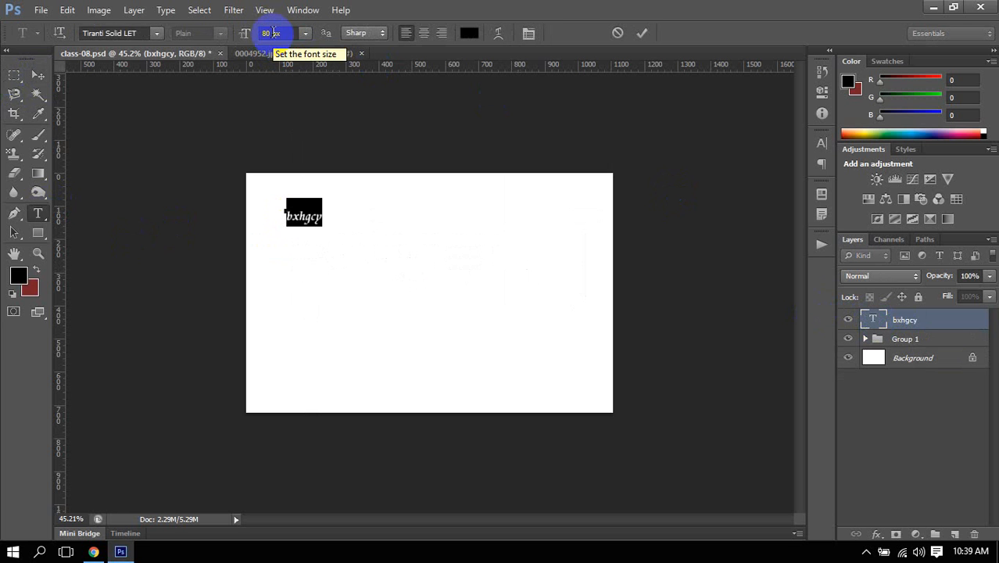
Change the font of the "bxhgcy" text to Sylfaen and return to the Move tool.
{"action": "left_click", "coordinate": [129, 33]}
{"action": "left_click", "coordinate": [156, 35]}
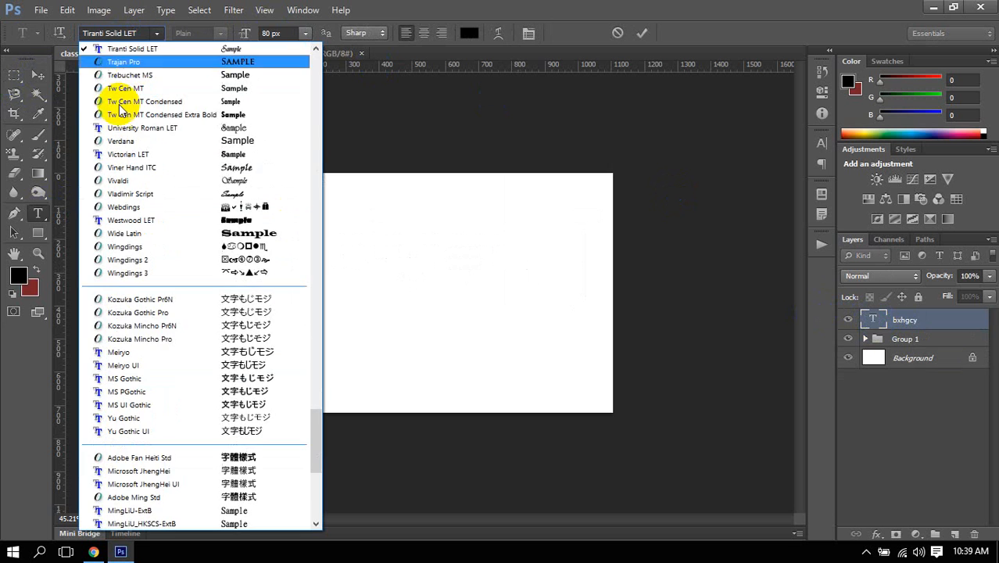
{"action": "scroll", "coordinate": [141, 94], "scroll_direction": "up", "scroll_amount": 3}
{"action": "left_click", "coordinate": [156, 62]}
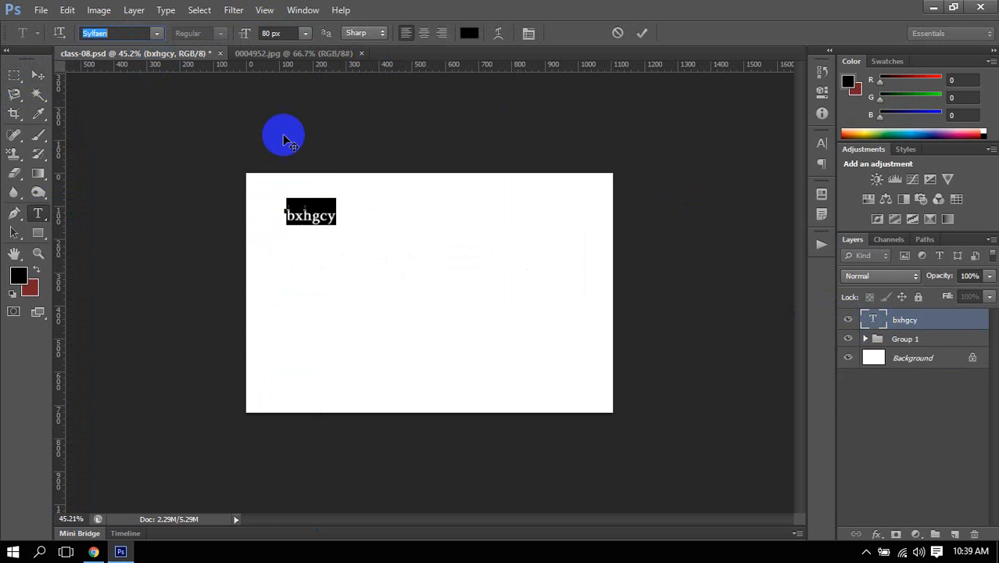
{"action": "left_click", "coordinate": [37, 78]}
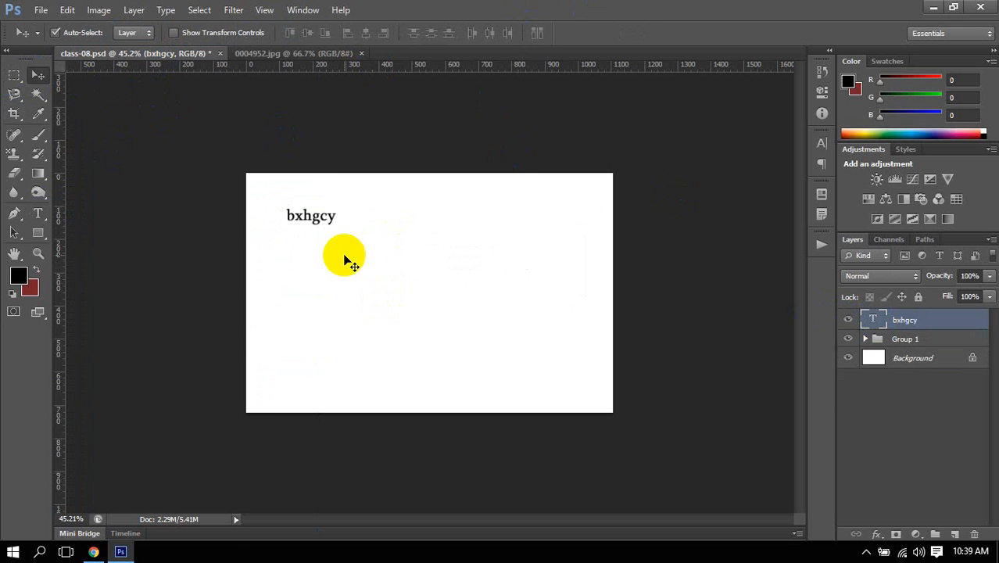
{"action": "key", "text": "ctrl+0"}
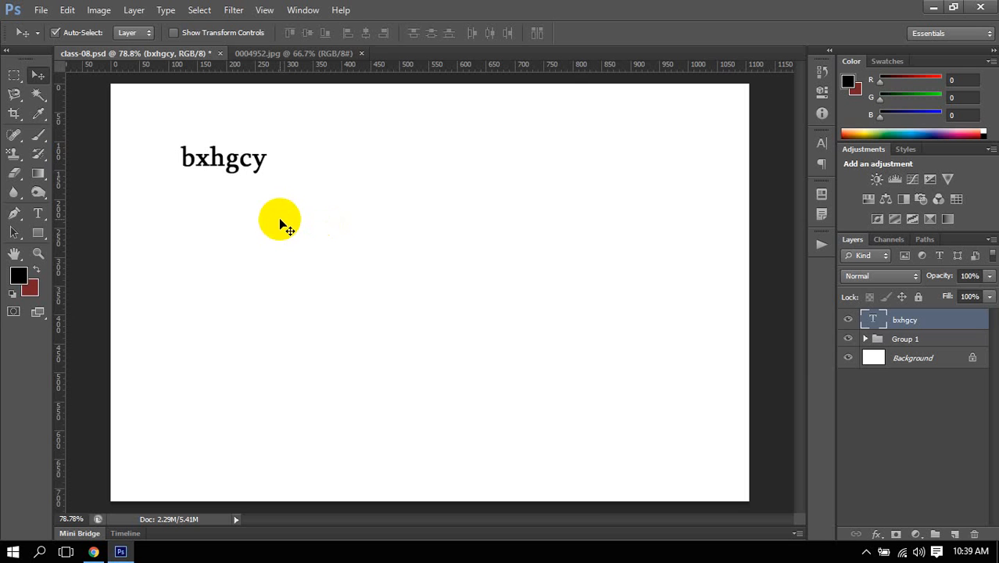
{"action": "scroll", "coordinate": [210, 176], "scroll_direction": "up", "scroll_amount": 1}
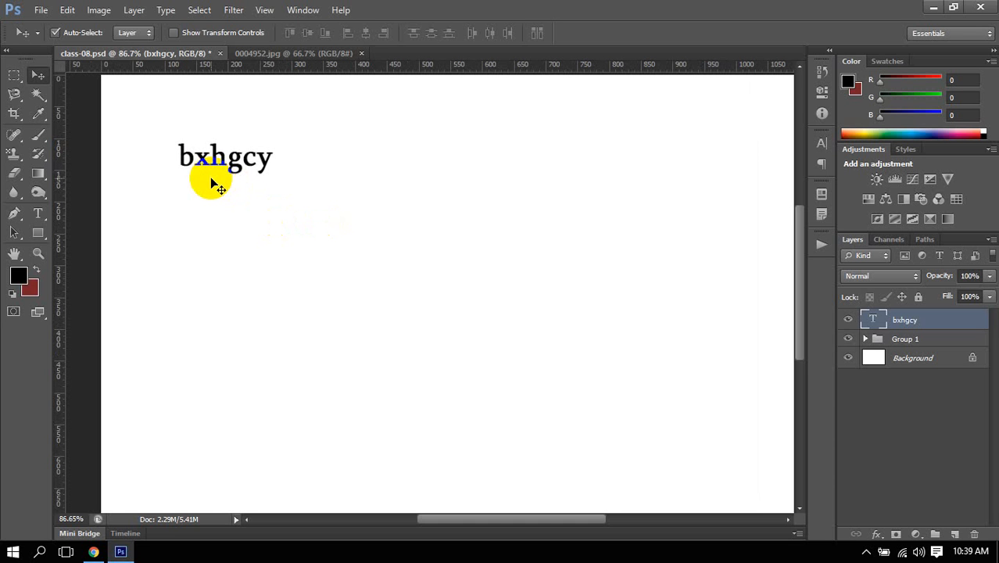
Shift the "bxhgcy" text slightly up and left, and duplicate it three times in a diagonal row running down the canvas.
{"action": "scroll", "coordinate": [213, 182], "scroll_direction": "down", "scroll_amount": 1}
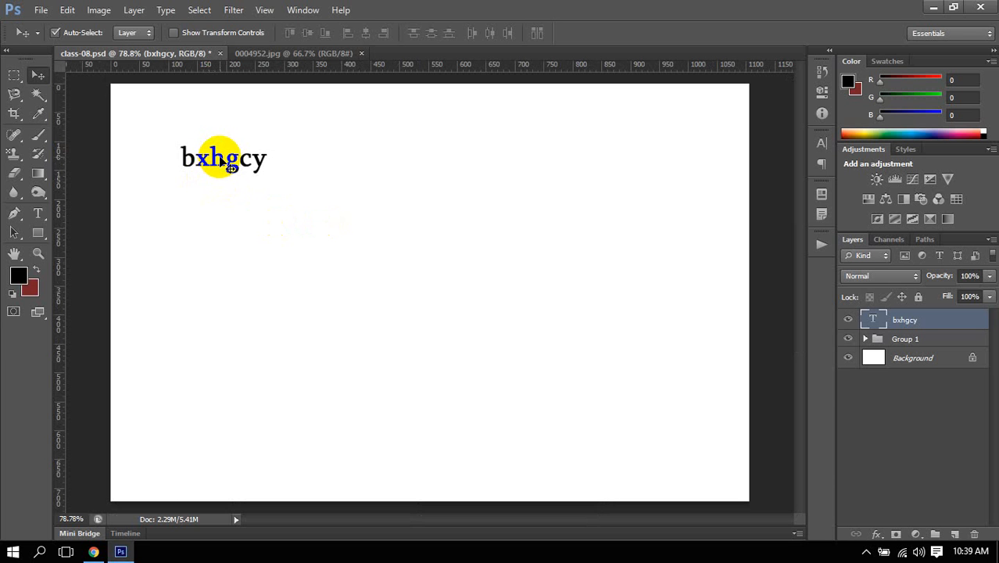
{"action": "mouse_move", "coordinate": [221, 160]}
{"action": "left_mouse_down"}
{"action": "mouse_move", "coordinate": [356, 215]}
{"action": "mouse_move", "coordinate": [205, 157]}
{"action": "left_mouse_up"}
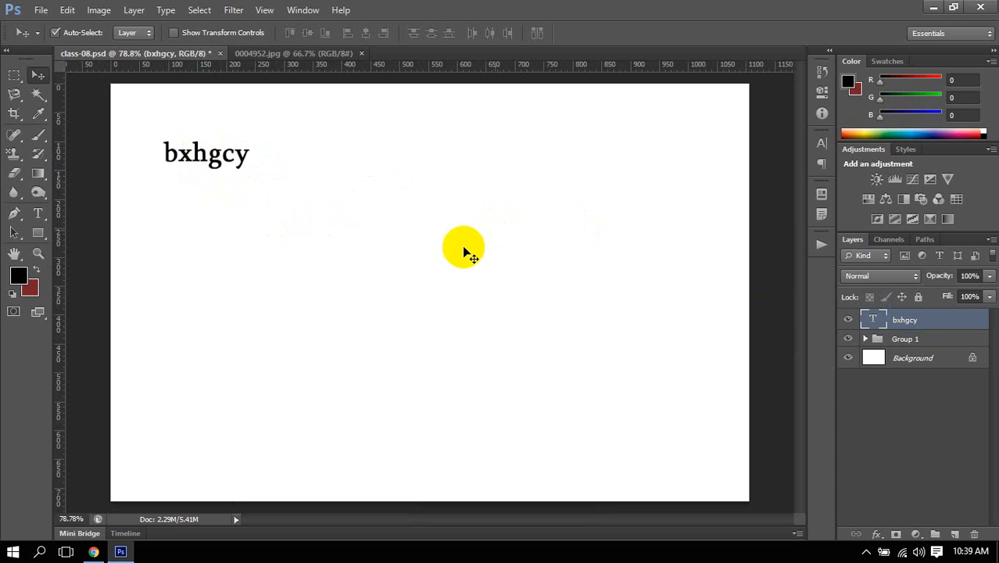
{"action": "left_click_drag", "start_coordinate": [219, 155], "coordinate": [372, 303]}
{"action": "left_click_drag", "start_coordinate": [335, 277], "coordinate": [445, 350]}
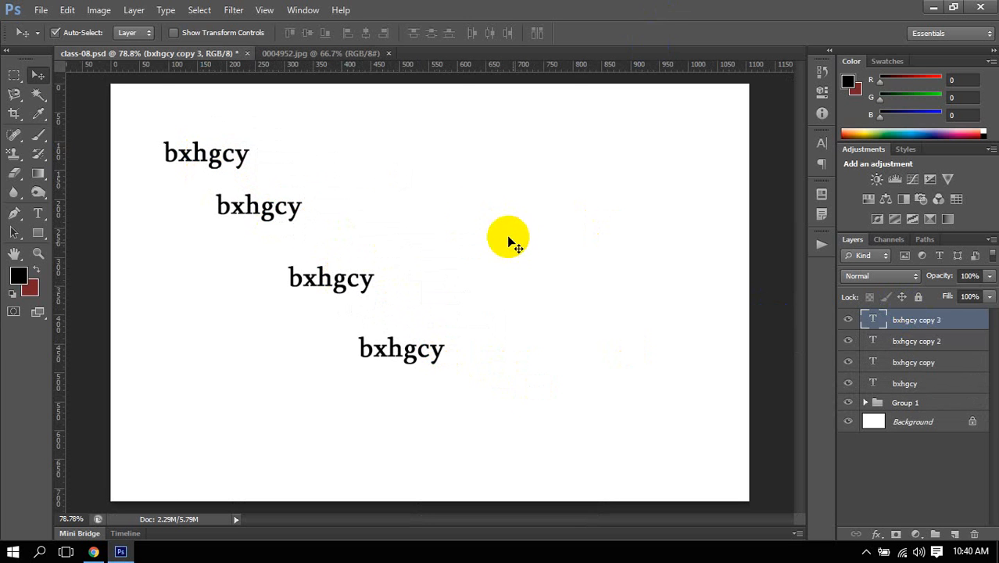
Move the three text copies beneath the original "bxhgcy" so that all four form a rough vertical column.
{"action": "scroll", "coordinate": [450, 191], "scroll_direction": "down", "scroll_amount": 1}
{"action": "scroll", "coordinate": [449, 190], "scroll_direction": "down", "scroll_amount": 2}
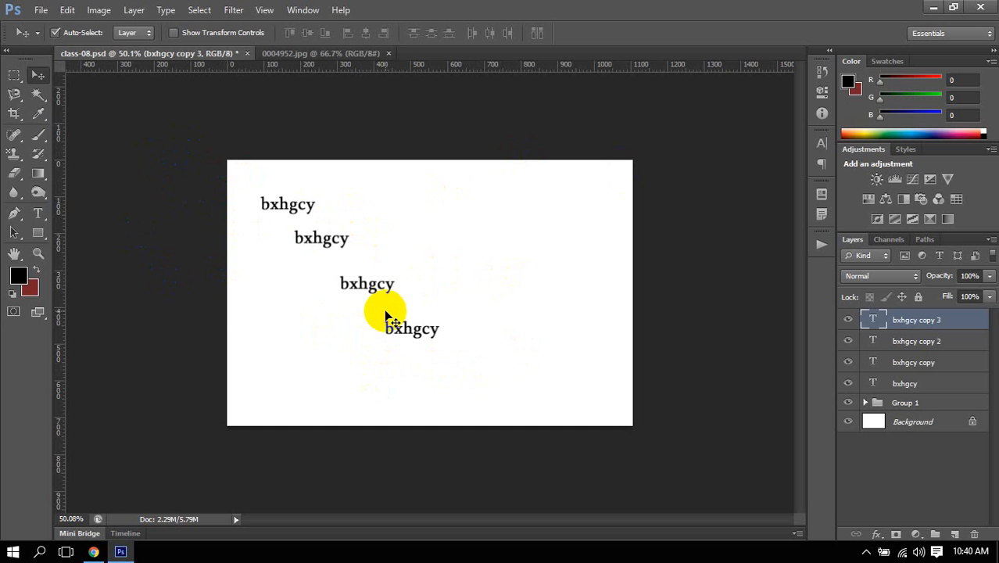
{"action": "key", "text": "ctrl+plus"}
{"action": "scroll", "coordinate": [303, 242], "scroll_direction": "up", "scroll_amount": 5}
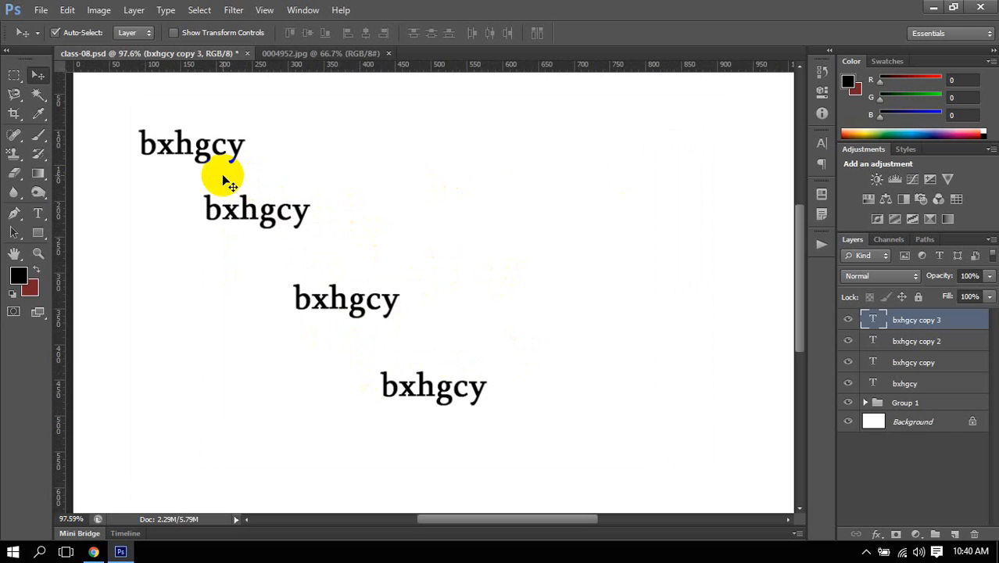
{"action": "scroll", "coordinate": [222, 173], "scroll_direction": "left", "scroll_amount": 1}
{"action": "scroll", "coordinate": [262, 159], "scroll_direction": "left", "scroll_amount": 1}
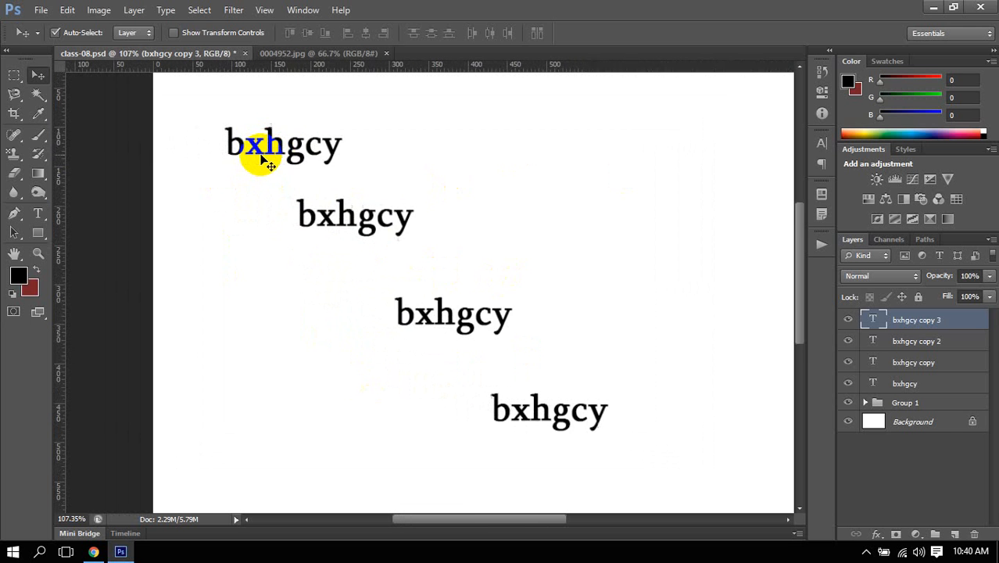
{"action": "scroll", "coordinate": [262, 159], "scroll_direction": "down", "scroll_amount": 1}
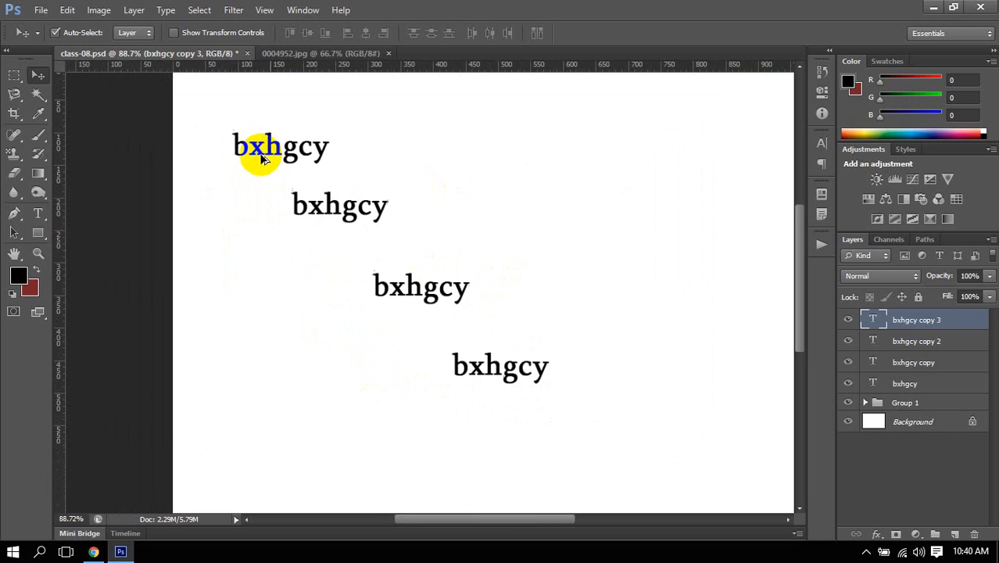
{"action": "left_click", "coordinate": [350, 215]}
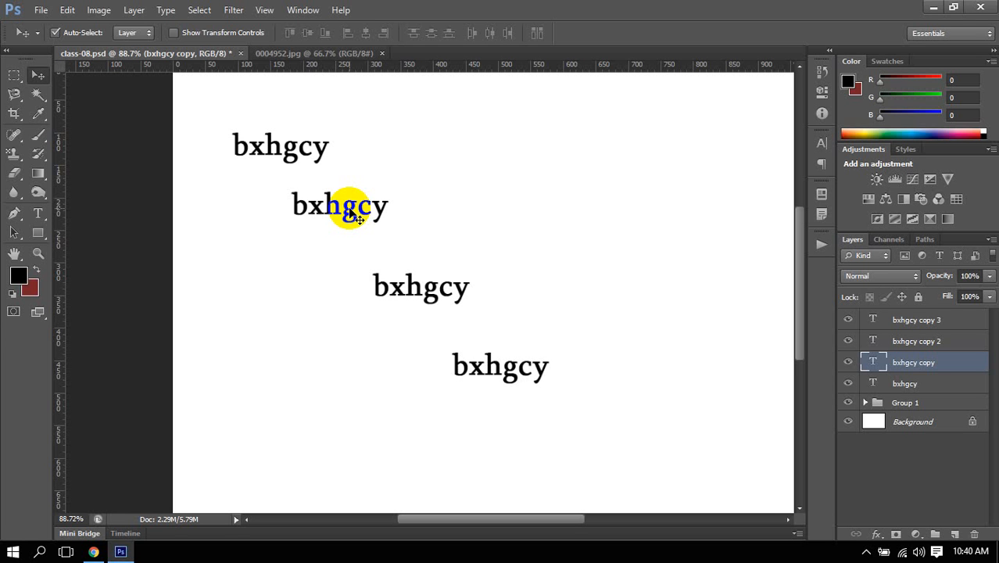
{"action": "left_click_drag", "start_coordinate": [355, 217], "coordinate": [288, 215]}
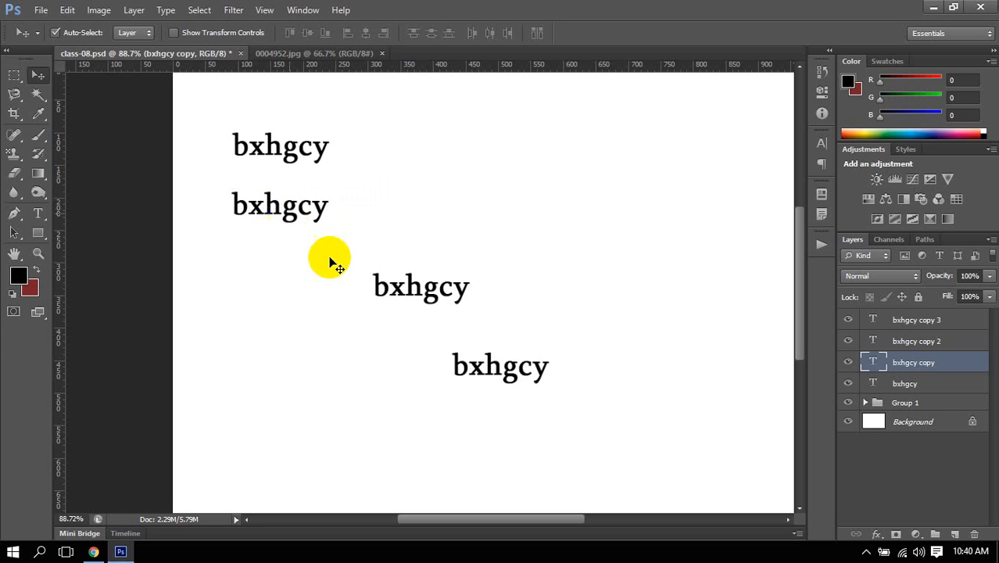
{"action": "left_click", "coordinate": [419, 294]}
{"action": "left_click_drag", "start_coordinate": [417, 291], "coordinate": [273, 266]}
{"action": "left_click_drag", "start_coordinate": [508, 378], "coordinate": [286, 324]}
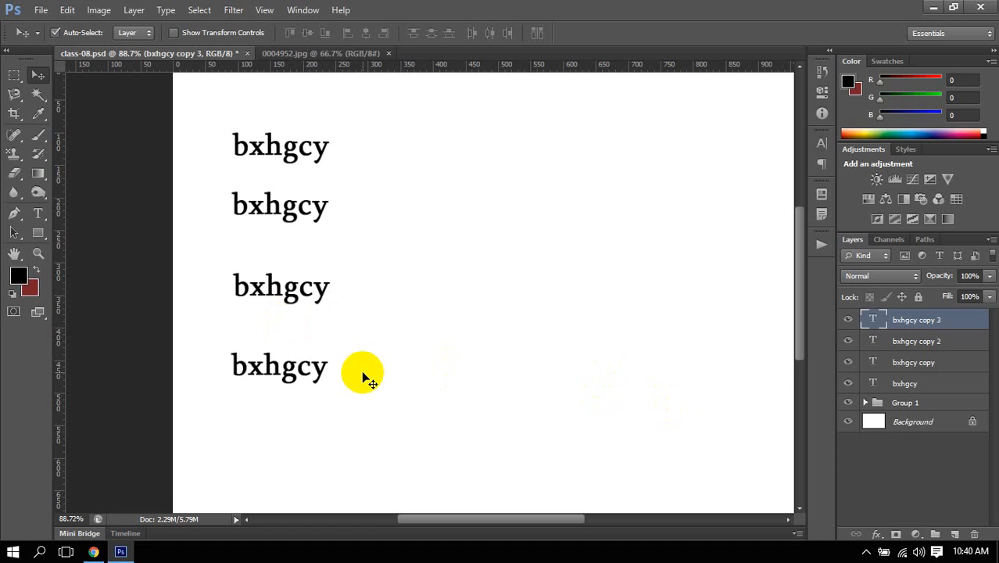
Nudge the lowest text copy a few pixels right and offset the third text line slightly right of the column.
{"action": "key", "text": "Right"}
{"action": "key", "text": "Right"}
{"action": "key", "text": "Right"}
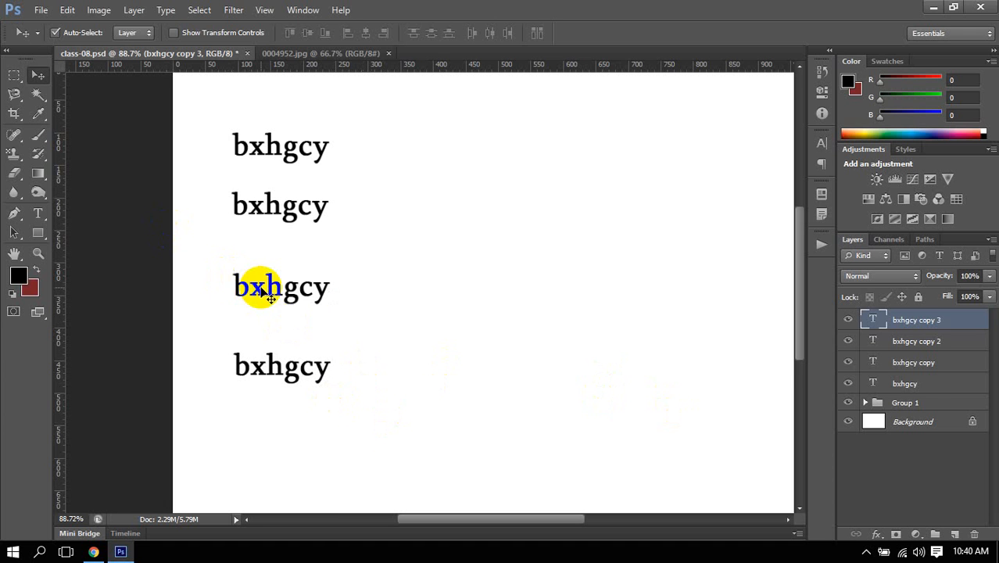
{"action": "left_click_drag", "start_coordinate": [266, 293], "coordinate": [283, 297]}
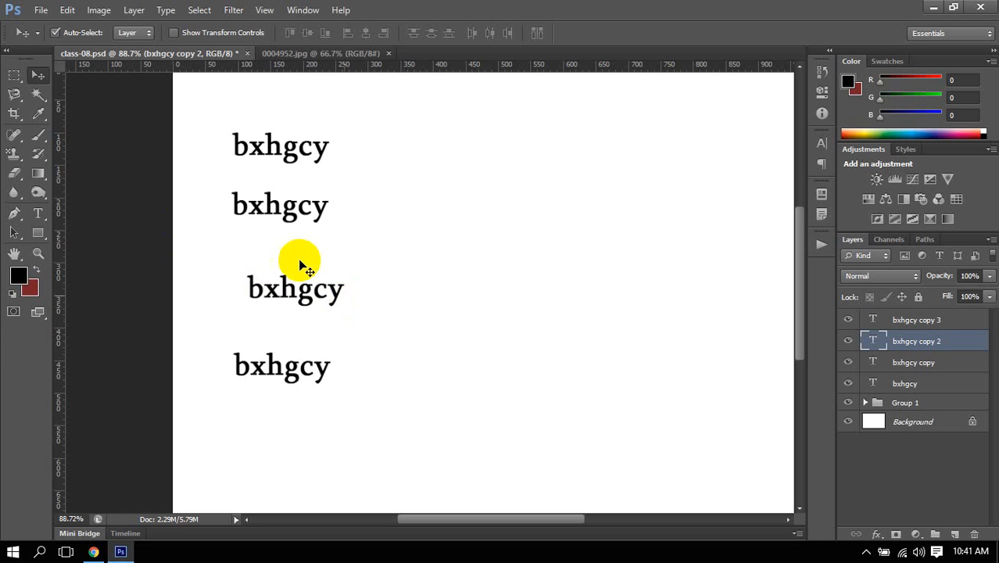
Select all four "bxhgcy" text layers on the canvas and align their left edges.
{"action": "scroll", "coordinate": [297, 256], "scroll_direction": "down", "scroll_amount": 1}
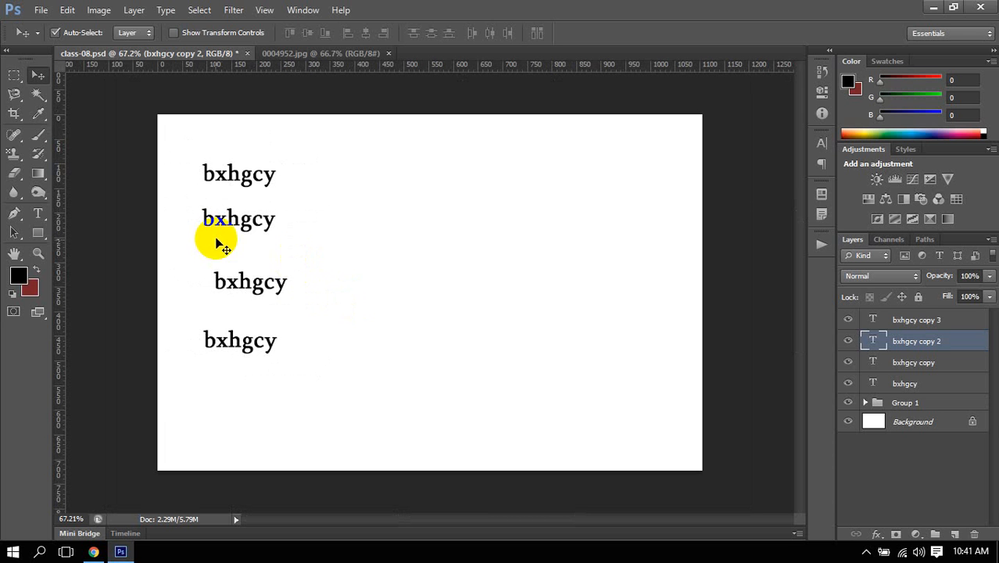
{"action": "left_click_drag", "start_coordinate": [141, 144], "coordinate": [380, 398]}
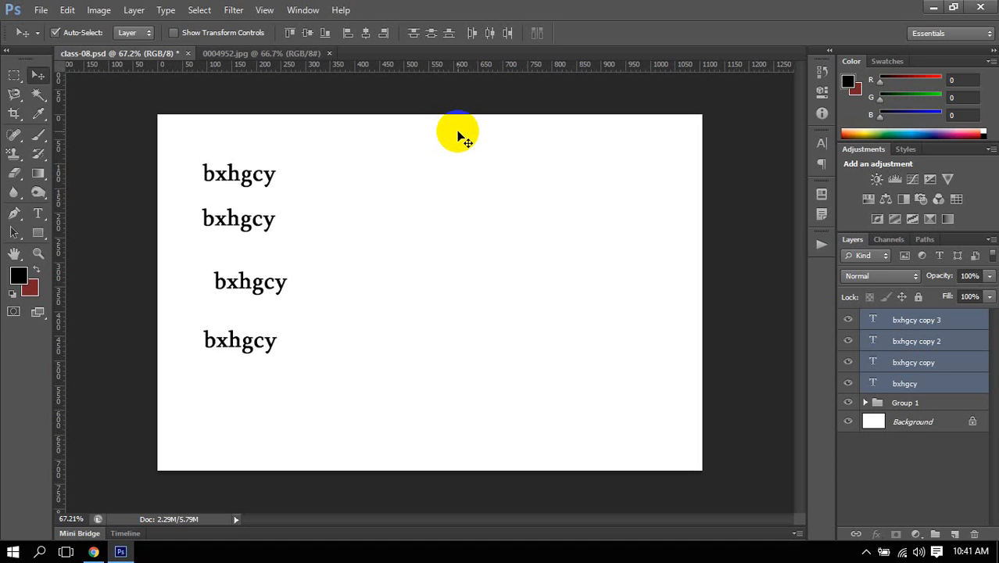
{"action": "left_click_drag", "start_coordinate": [98, 127], "coordinate": [391, 409]}
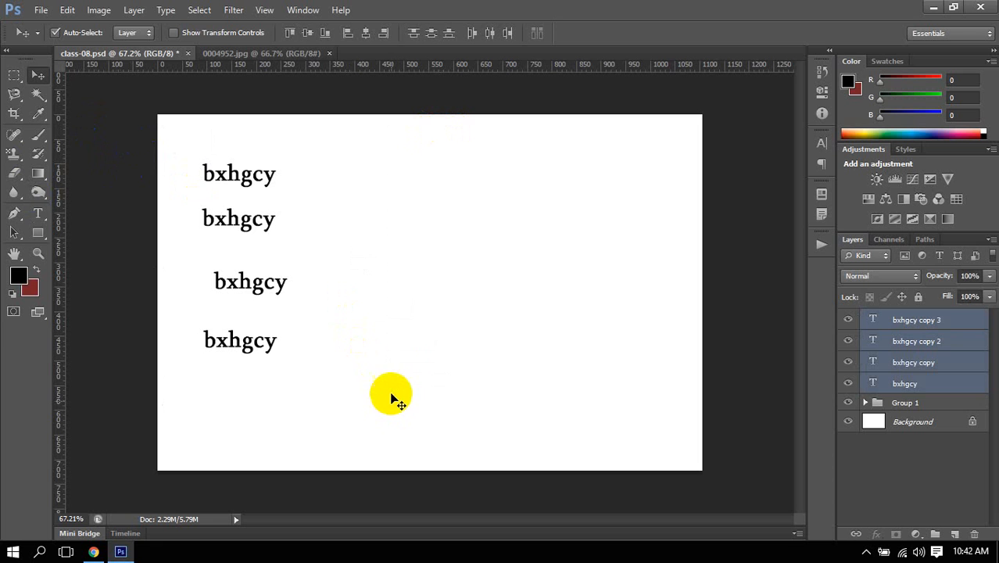
{"action": "left_click", "coordinate": [351, 39]}
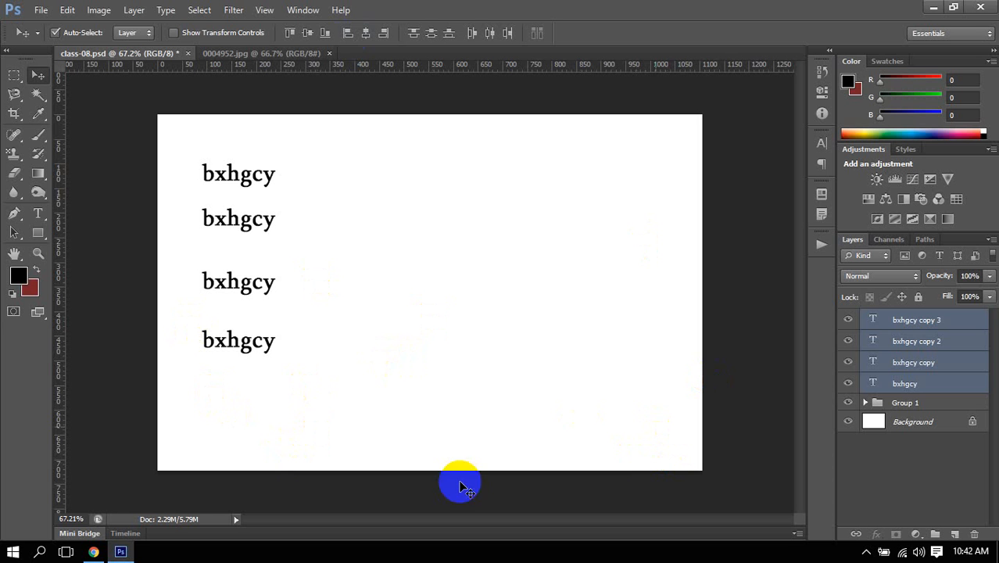
Nudge only the third text line, bxhgcy copy 2, slightly right of the other three and examine the offset.
{"action": "left_click", "coordinate": [248, 285]}
{"action": "key", "text": "Right"}
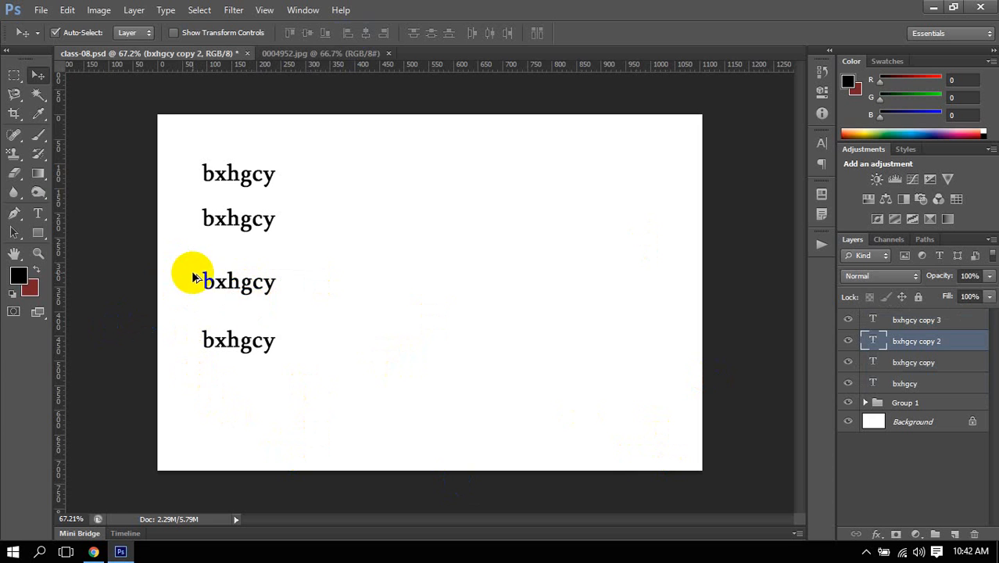
{"action": "scroll", "coordinate": [192, 270], "scroll_direction": "up", "scroll_amount": 3}
{"action": "scroll", "coordinate": [192, 270], "scroll_direction": "down", "scroll_amount": 3}
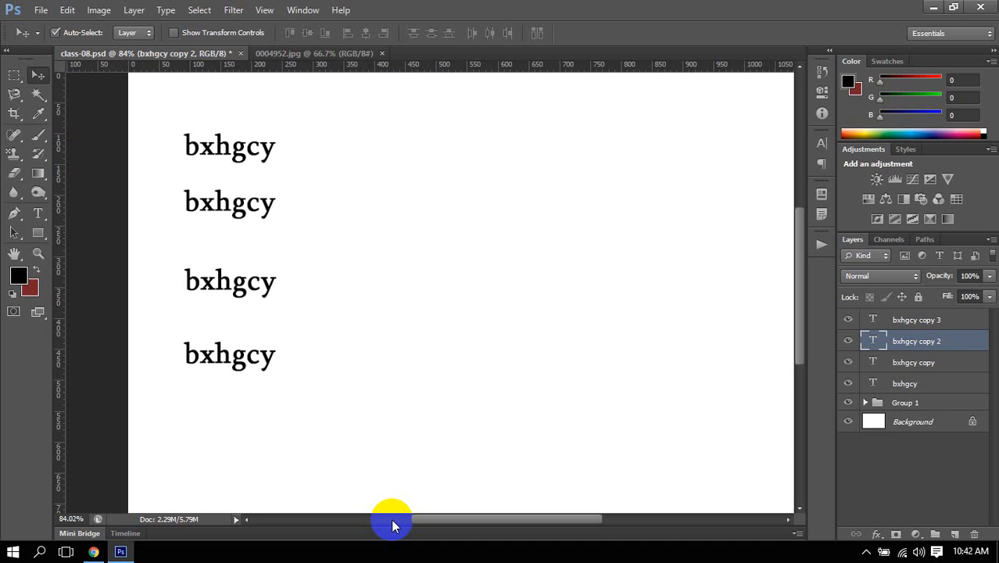
{"action": "scroll", "coordinate": [272, 401], "scroll_direction": "down", "scroll_amount": 1}
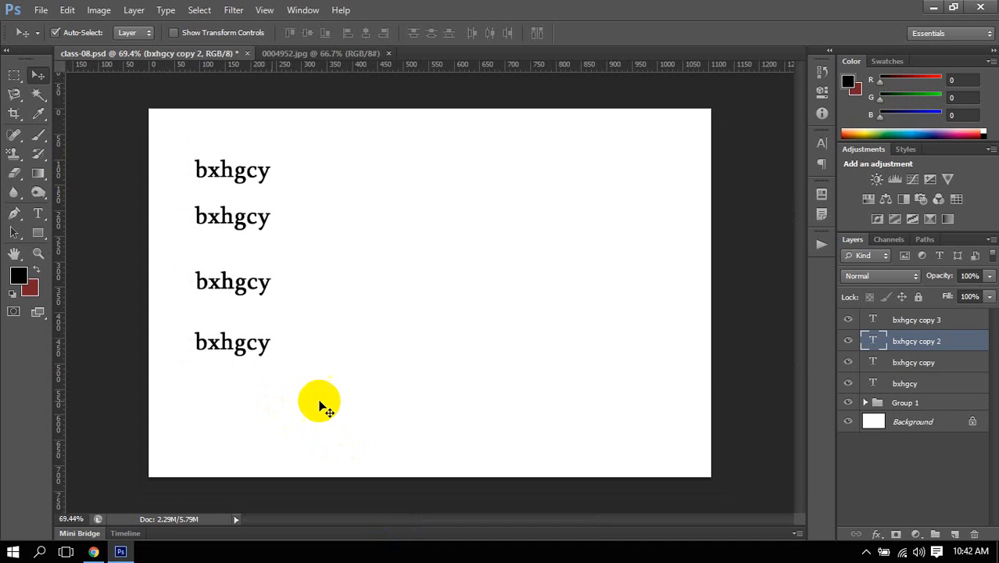
Reselect all four text layers and align their left edges again, checking the third line's shift close up.
{"action": "left_click_drag", "start_coordinate": [109, 117], "coordinate": [305, 381]}
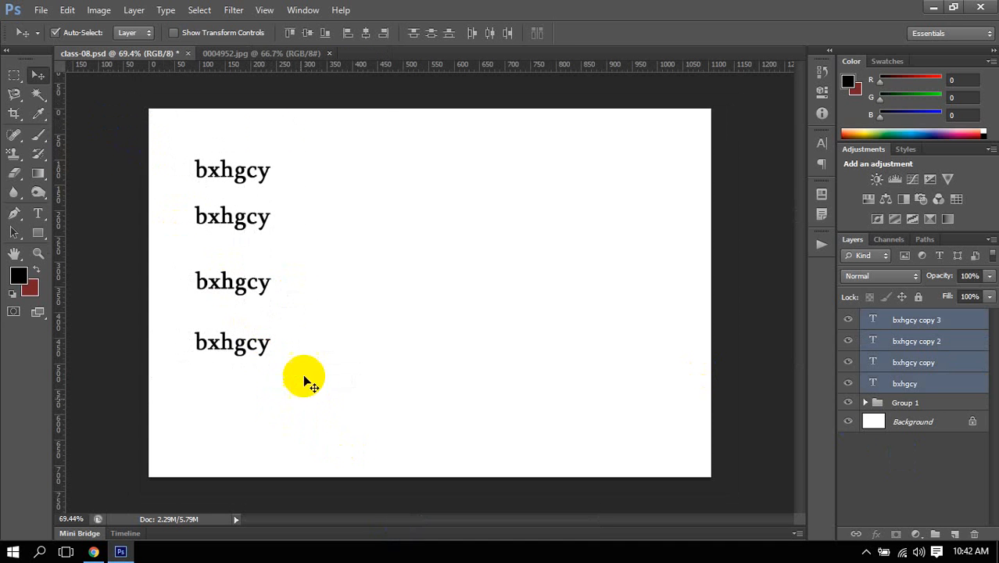
{"action": "left_click", "coordinate": [348, 33]}
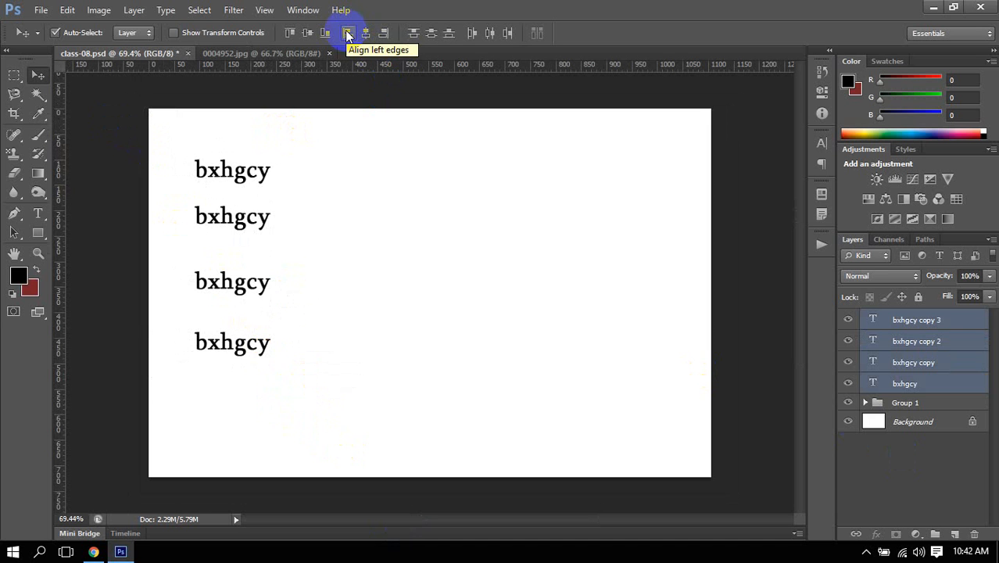
{"action": "left_click", "coordinate": [347, 35]}
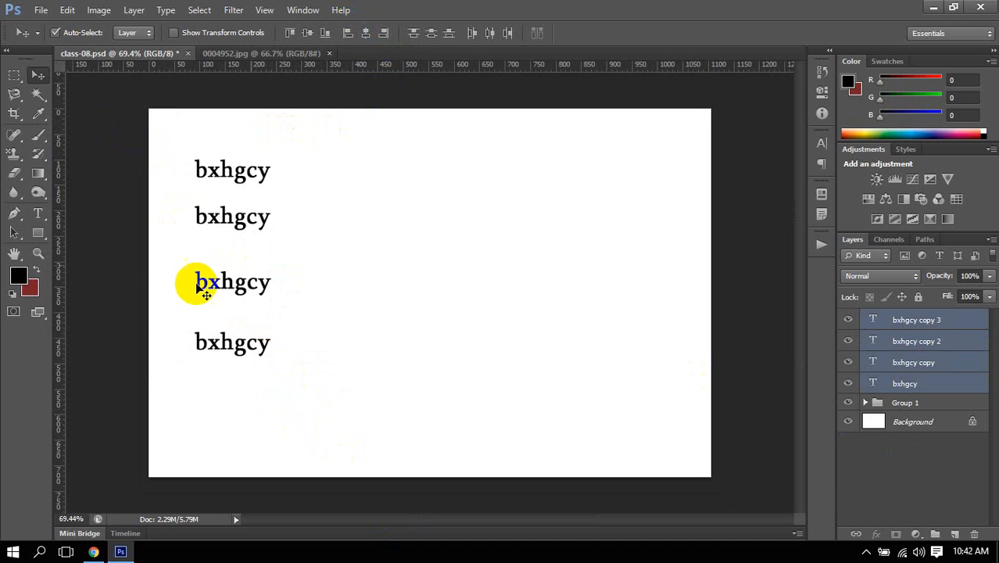
{"action": "scroll", "coordinate": [148, 259], "scroll_direction": "up", "scroll_amount": 3}
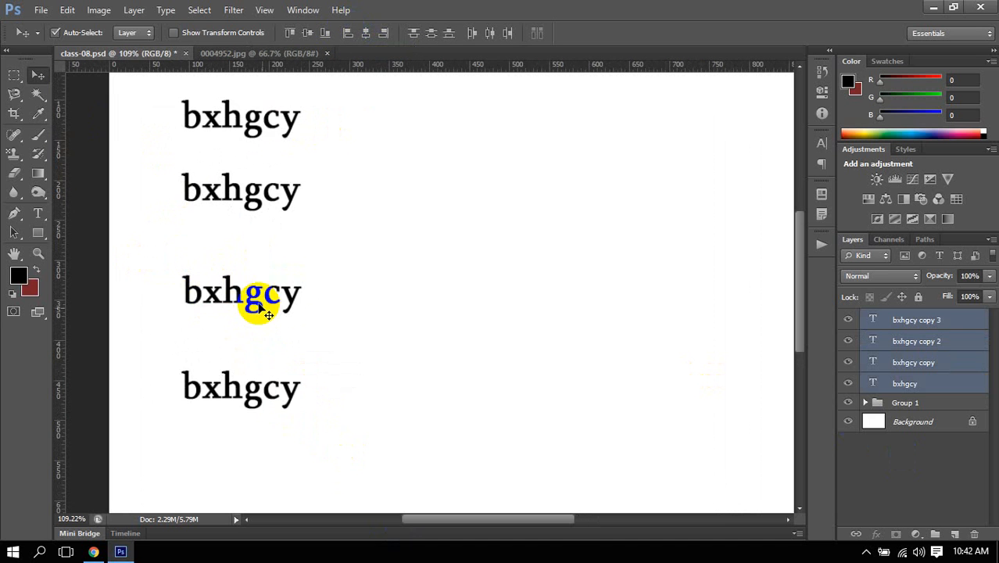
{"action": "left_click", "coordinate": [347, 35]}
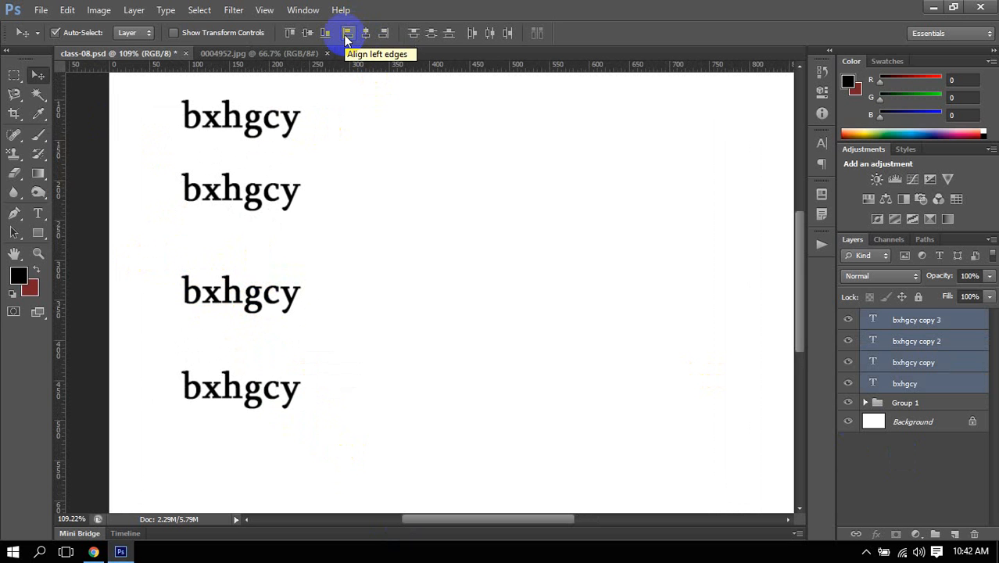
{"action": "scroll", "coordinate": [212, 238], "scroll_direction": "up", "scroll_amount": 4}
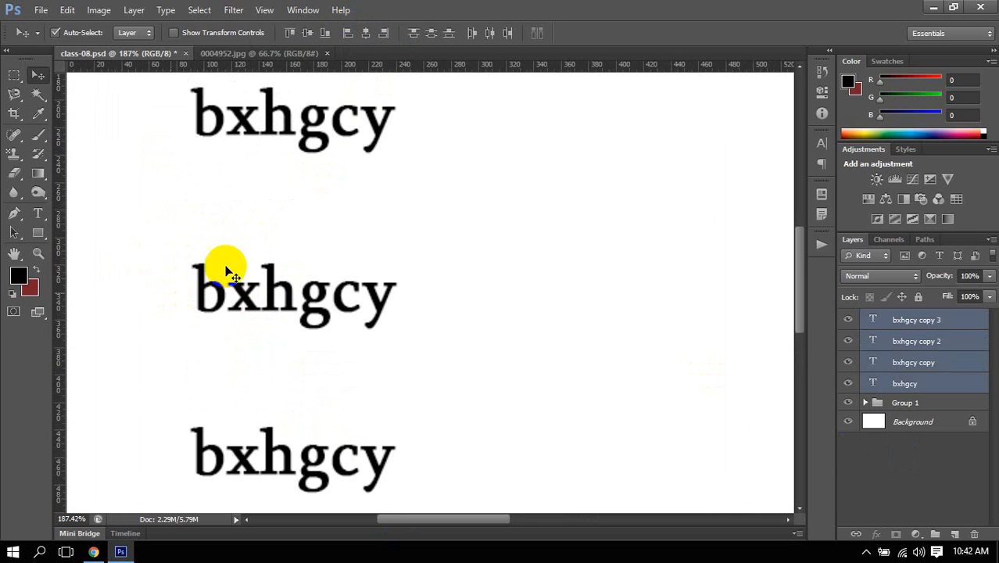
{"action": "scroll", "coordinate": [223, 279], "scroll_direction": "up", "scroll_amount": 3}
{"action": "scroll", "coordinate": [223, 278], "scroll_direction": "down", "scroll_amount": 1}
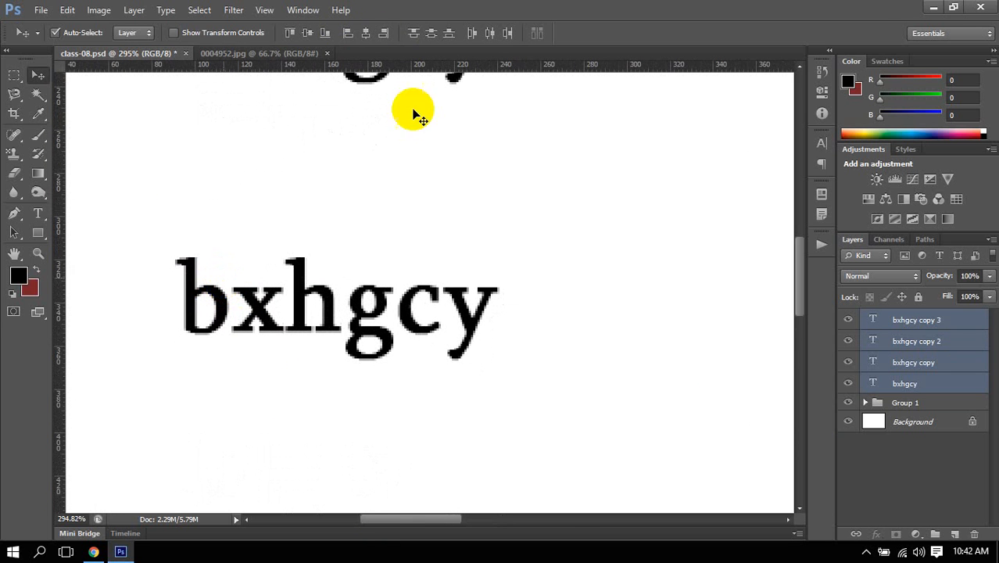
{"action": "left_click", "coordinate": [351, 33]}
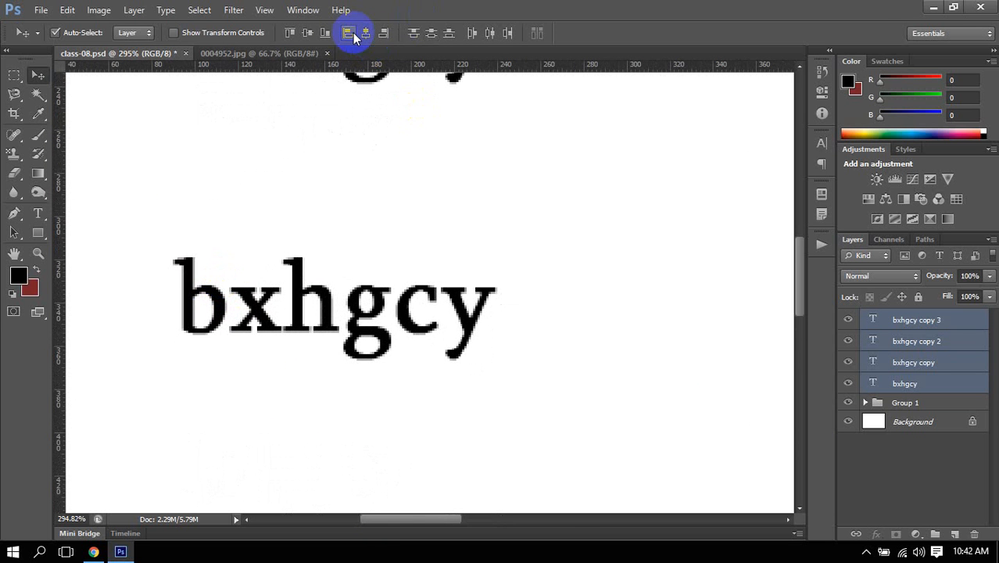
Open the text of the bxhgcy copy 3 layer for editing, commit it without changes and return to the Move tool.
{"action": "scroll", "coordinate": [356, 197], "scroll_direction": "down", "scroll_amount": 4}
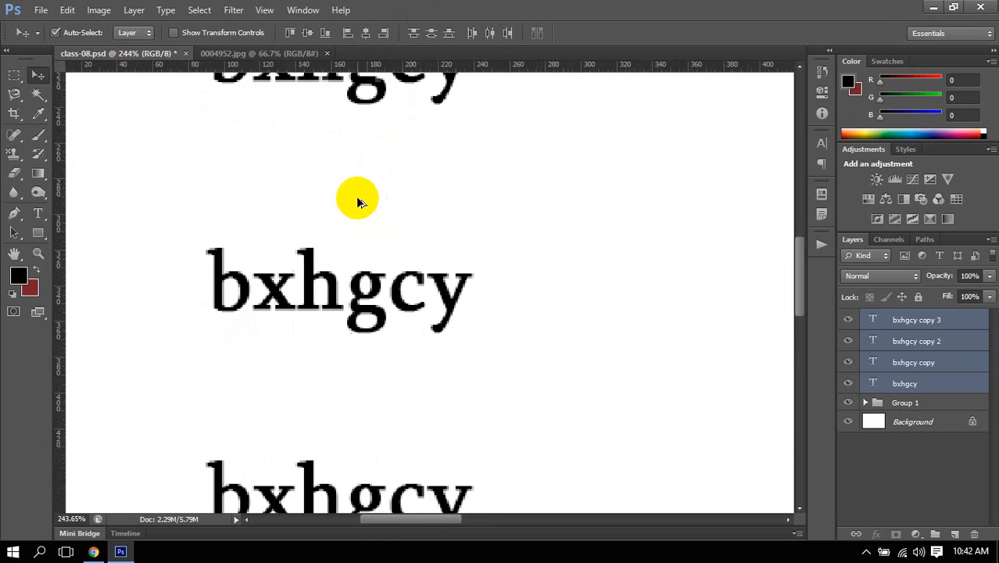
{"action": "scroll", "coordinate": [356, 197], "scroll_direction": "down", "scroll_amount": 1}
{"action": "scroll", "coordinate": [357, 202], "scroll_direction": "down", "scroll_amount": 4}
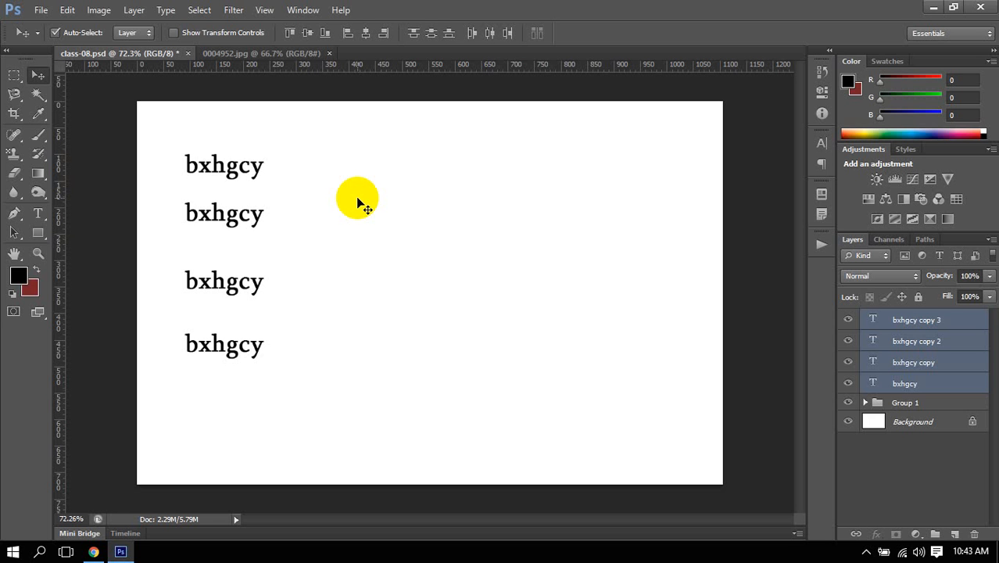
{"action": "scroll", "coordinate": [263, 164], "scroll_direction": "down", "scroll_amount": 1}
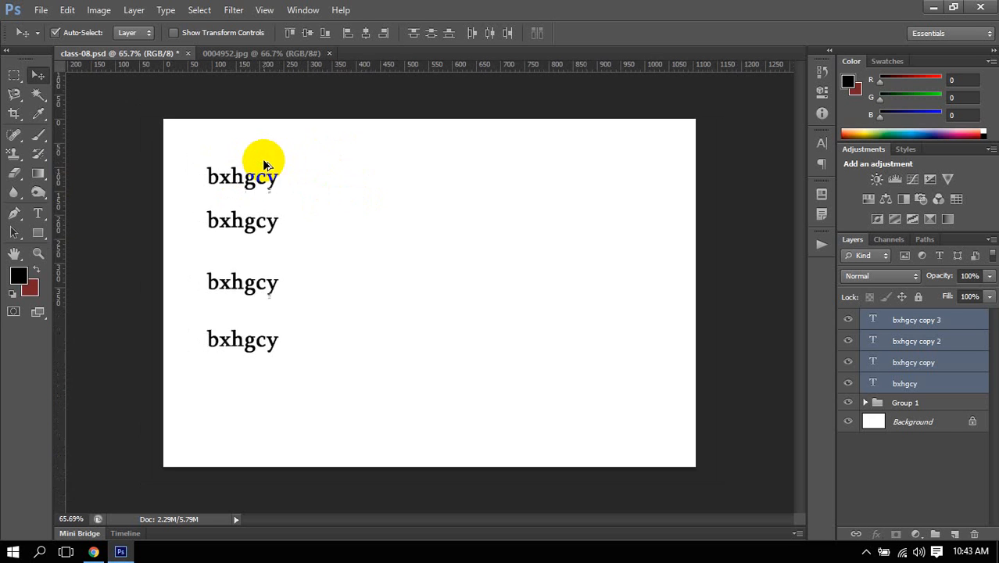
{"action": "scroll", "coordinate": [264, 165], "scroll_direction": "down", "scroll_amount": 1}
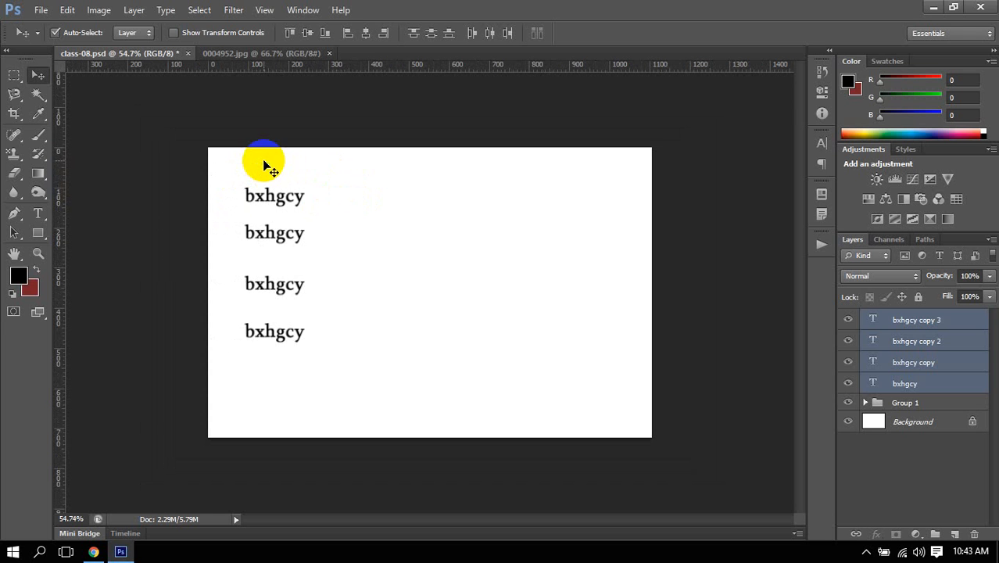
{"action": "left_click", "coordinate": [868, 321]}
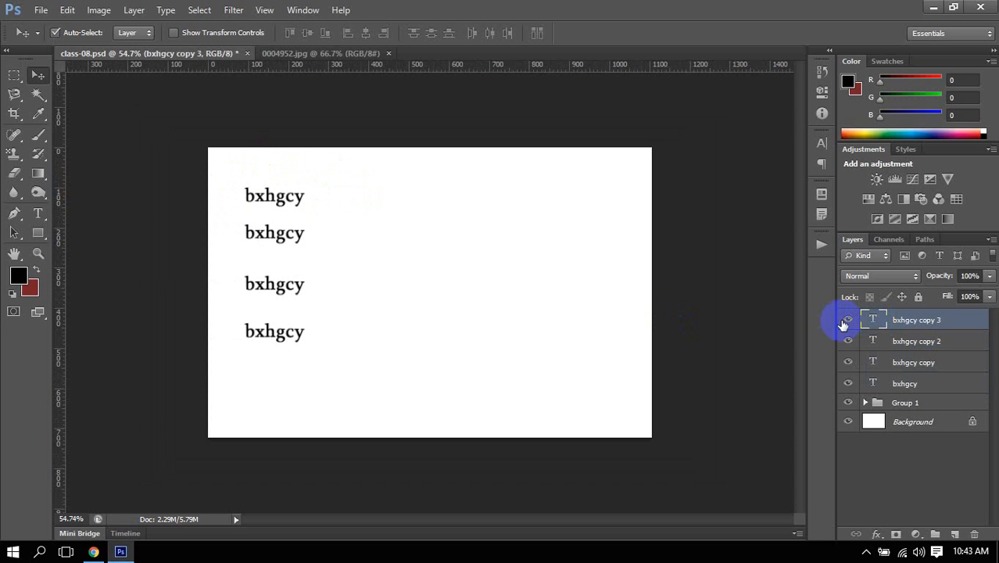
{"action": "left_click", "coordinate": [847, 320]}
{"action": "left_click", "coordinate": [848, 321]}
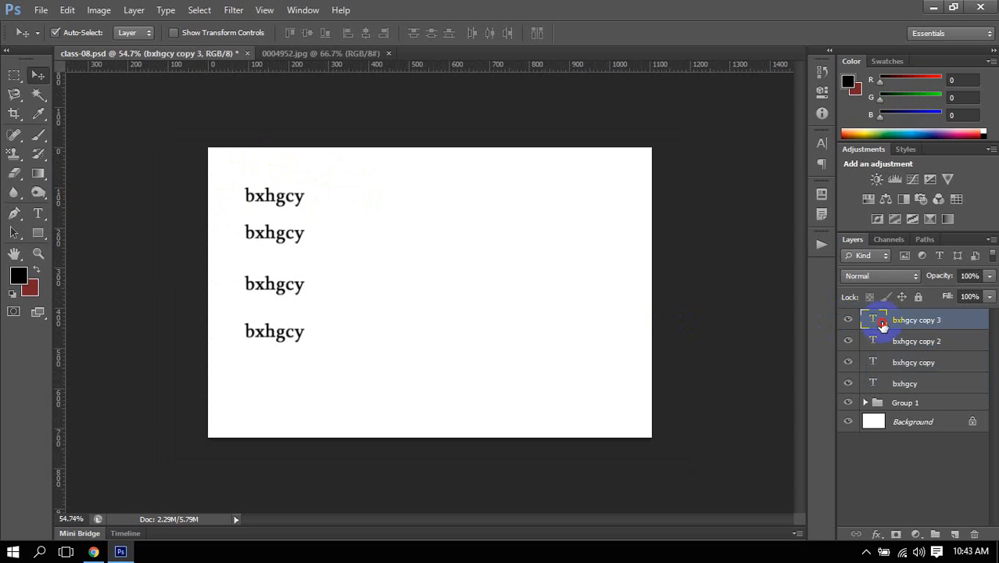
{"action": "double_click", "coordinate": [873, 321]}
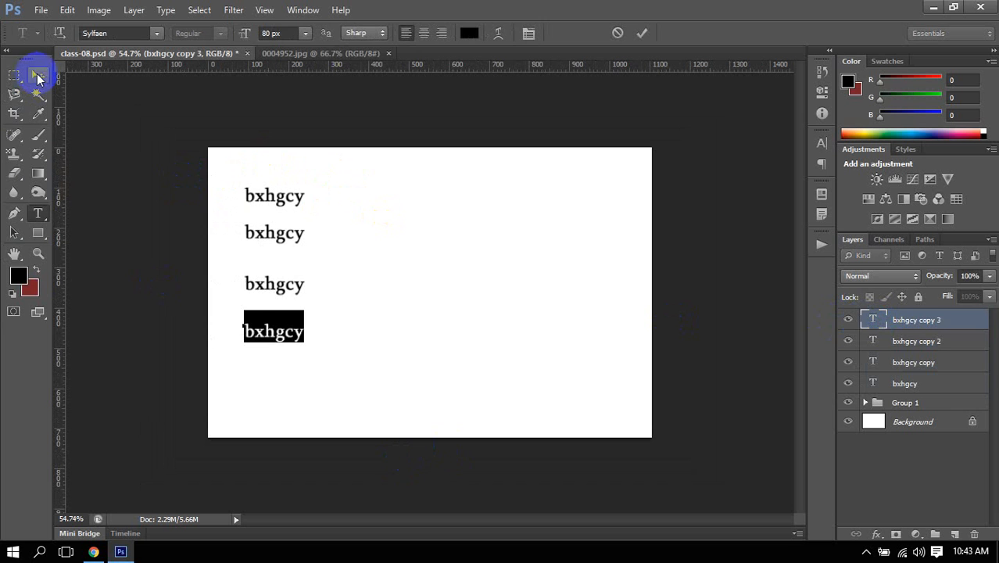
{"action": "left_click", "coordinate": [37, 74]}
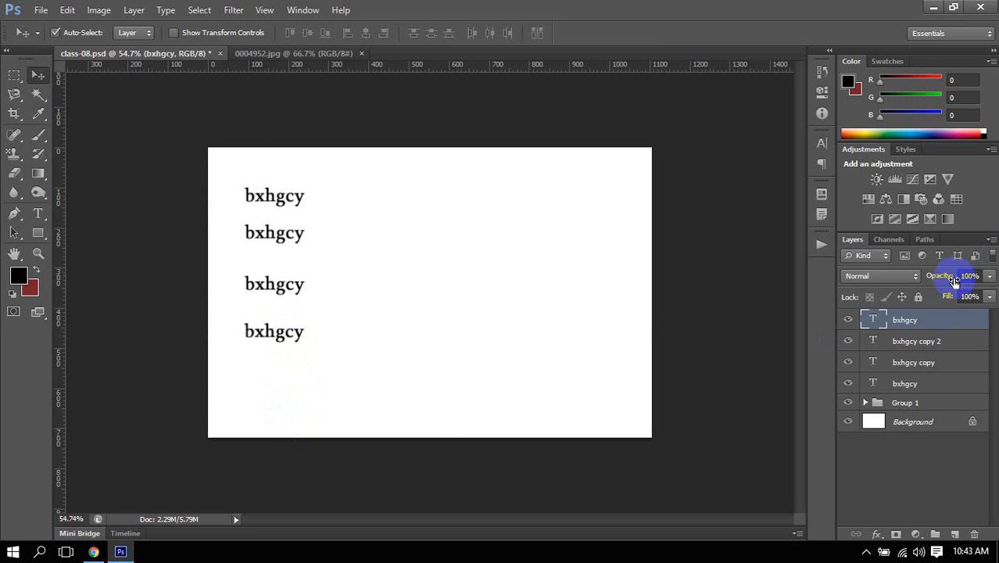
Replace the lowest bxhgcy line with Lorem Ipsum placeholder text, breaking it into new lines before "Proin" and "Aenean".
{"action": "double_click", "coordinate": [873, 321]}
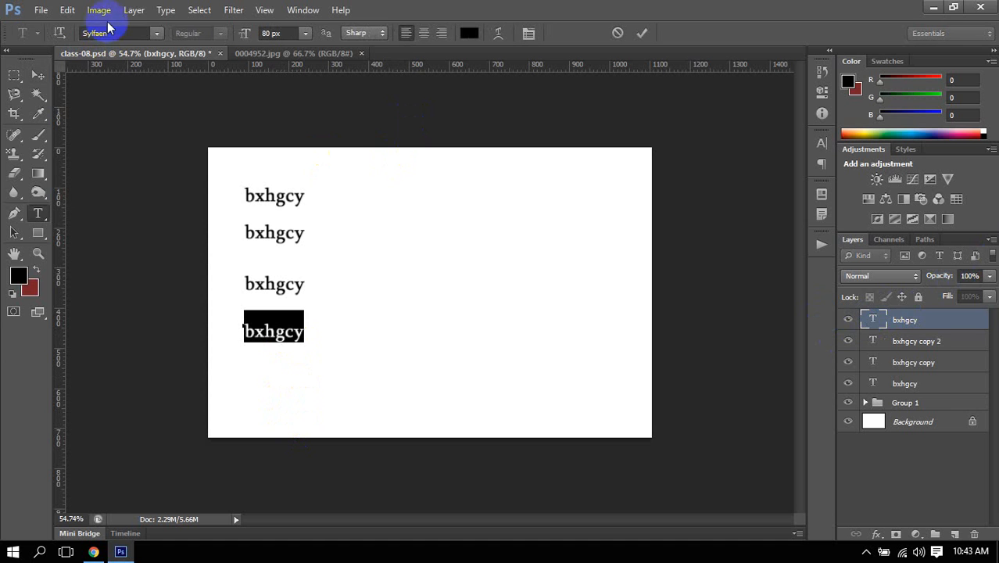
{"action": "left_click", "coordinate": [166, 10]}
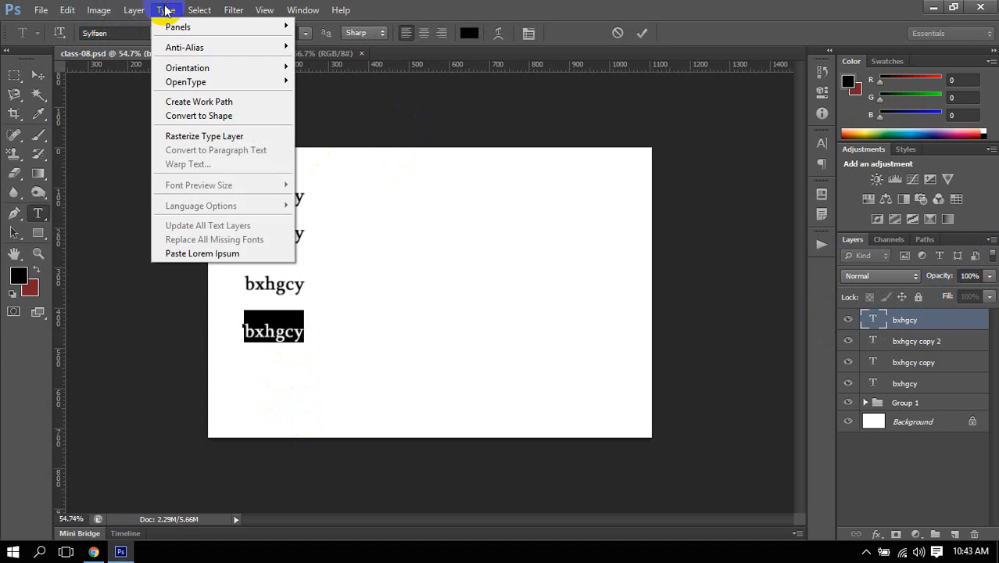
{"action": "left_click", "coordinate": [227, 253]}
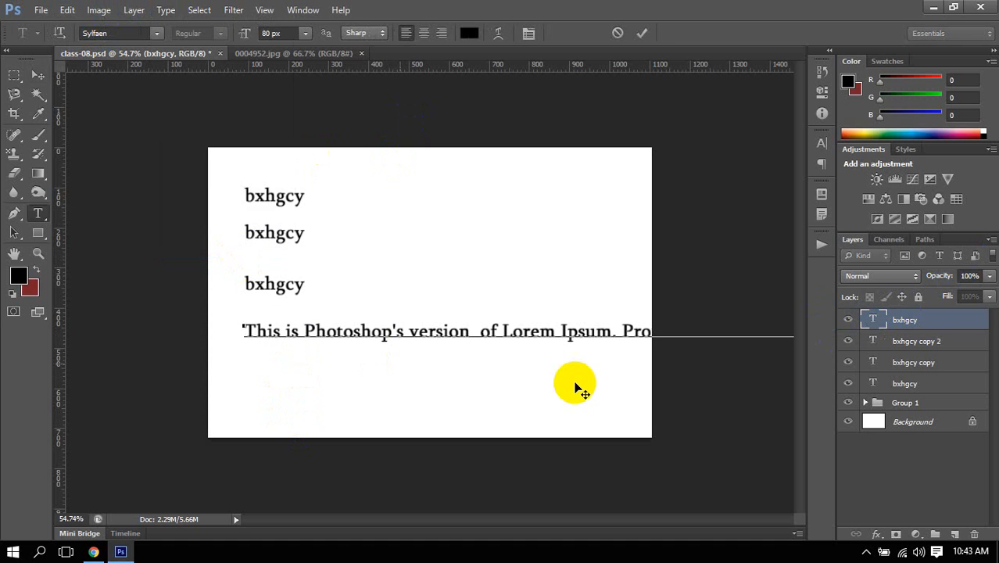
{"action": "left_click", "coordinate": [627, 333]}
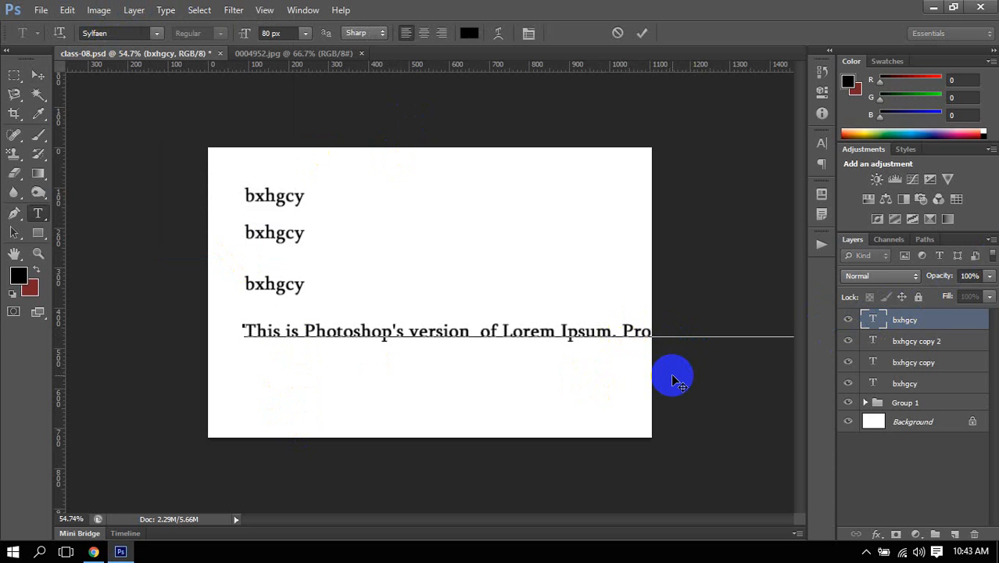
{"action": "key", "text": "Return"}
{"action": "left_click", "coordinate": [605, 376]}
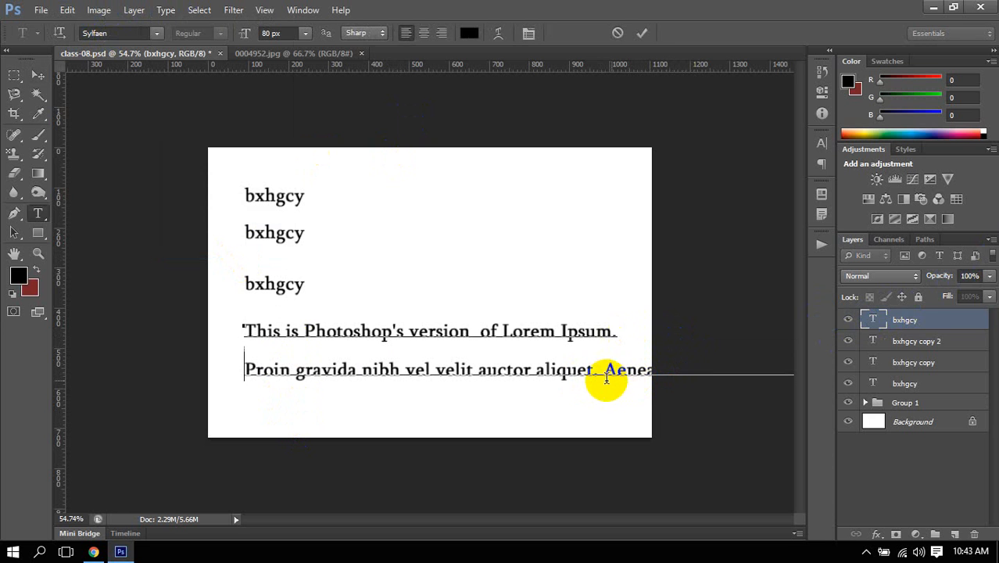
{"action": "key", "text": "Return"}
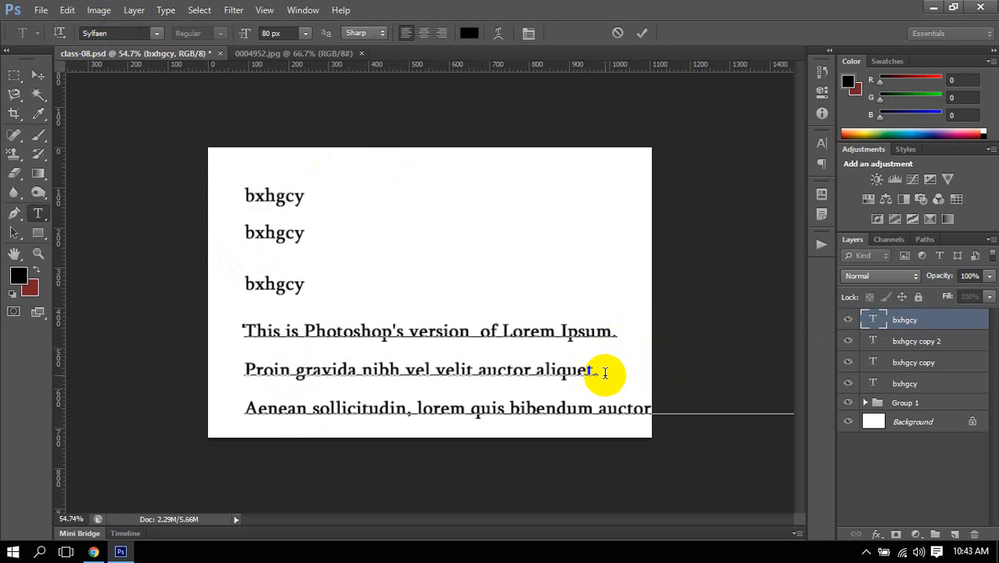
Copy the placeholder text from "This is Photoshop's version" through "bibendum" and delete its text layer.
{"action": "left_click_drag", "start_coordinate": [594, 406], "coordinate": [193, 306]}
{"action": "key", "text": "ctrl+c"}
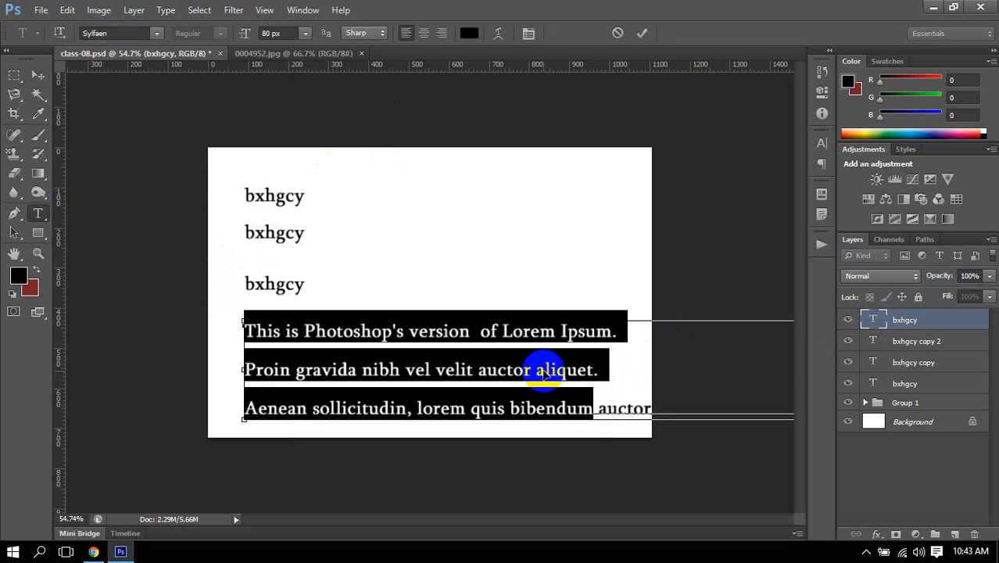
{"action": "left_click", "coordinate": [945, 324]}
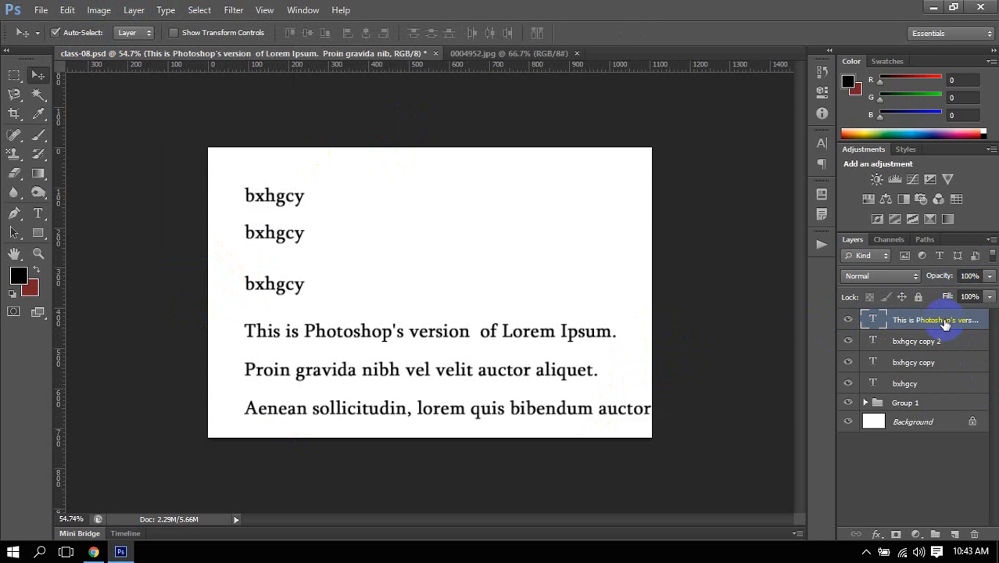
{"action": "key", "text": "Delete"}
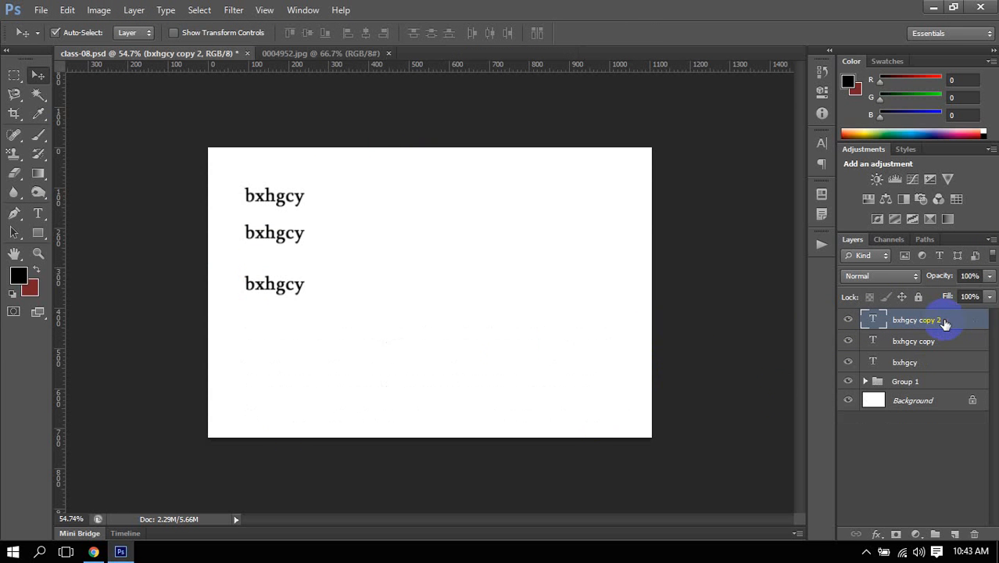
Move the bxhgcy copy 2 text down and replace it with the copied Lorem Ipsum lines, positioned inside the canvas and fully selected.
{"action": "left_click", "coordinate": [264, 281]}
{"action": "left_click_drag", "start_coordinate": [262, 279], "coordinate": [412, 329]}
{"action": "double_click", "coordinate": [873, 320]}
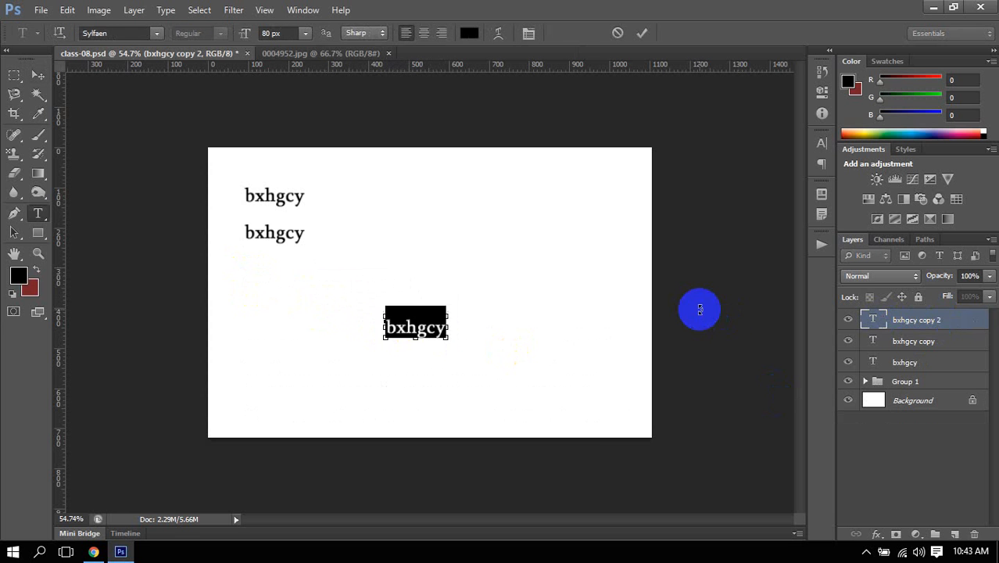
{"action": "key", "text": "ctrl+v"}
{"action": "left_click_drag", "start_coordinate": [584, 431], "coordinate": [453, 408]}
{"action": "key", "text": "ctrl+a"}
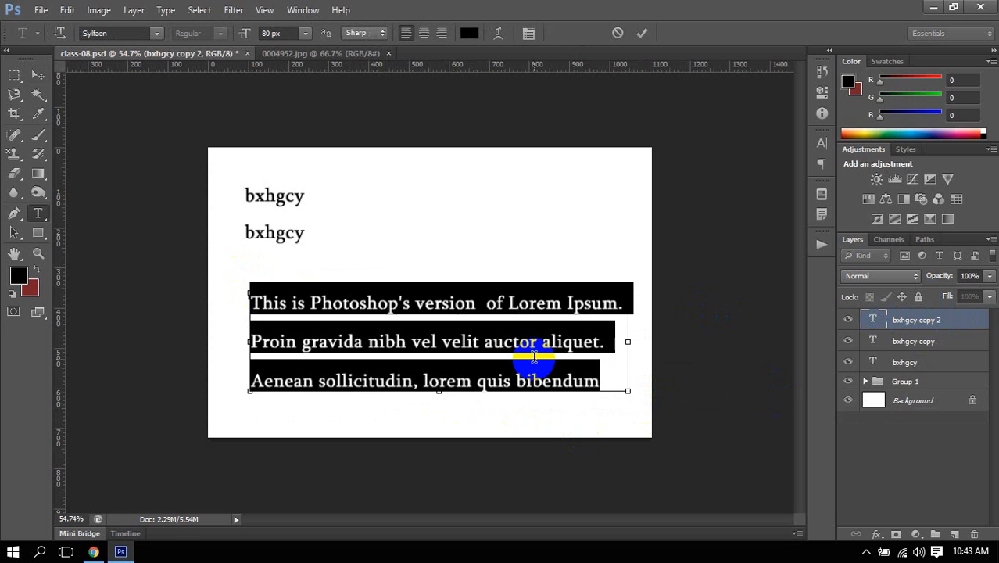
Right-align the three Lorem Ipsum lines and reposition the text block within the canvas below the bxhgcy lines.
{"action": "left_click_drag", "start_coordinate": [486, 408], "coordinate": [508, 408]}
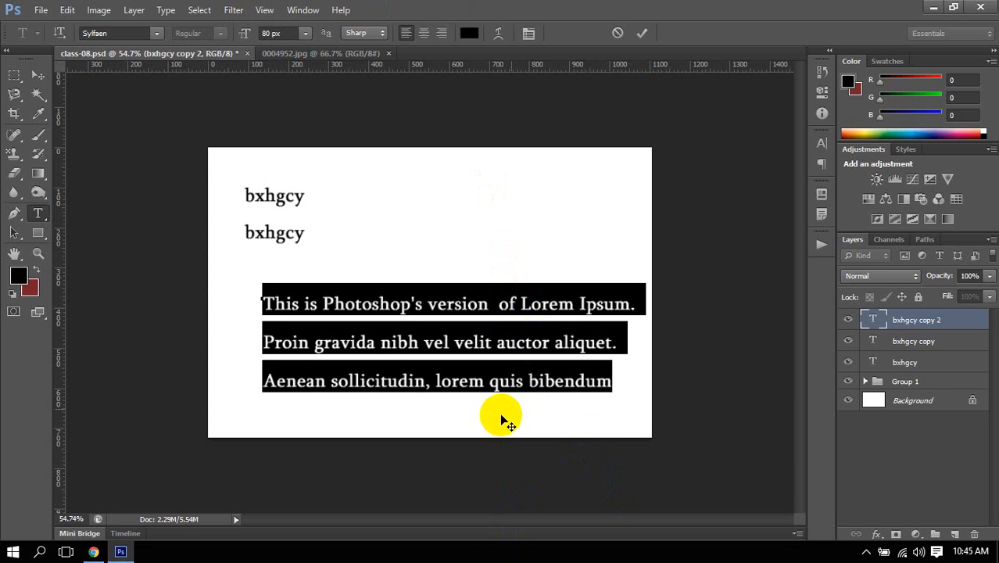
{"action": "left_click_drag", "start_coordinate": [507, 415], "coordinate": [482, 406]}
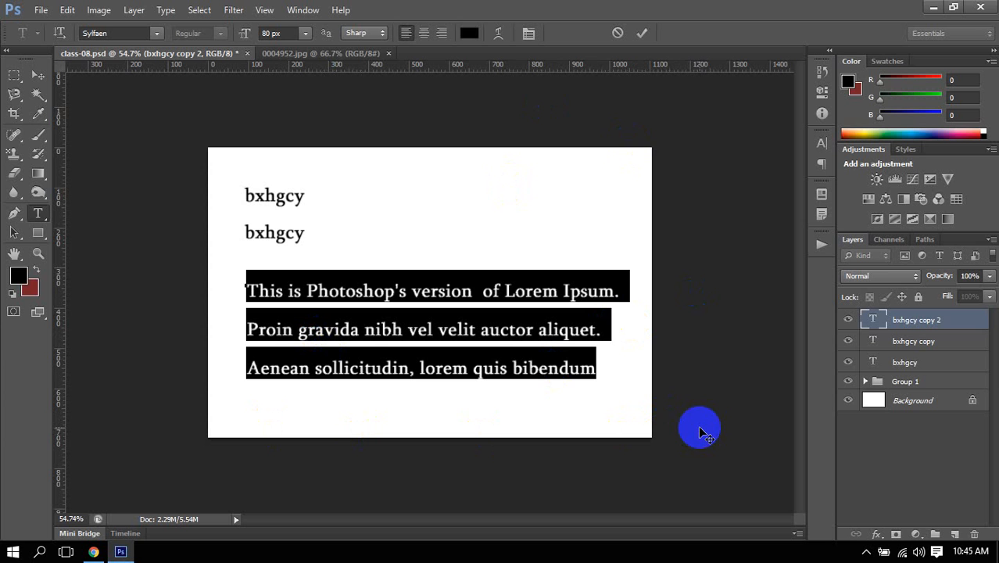
{"action": "left_click", "coordinate": [442, 33]}
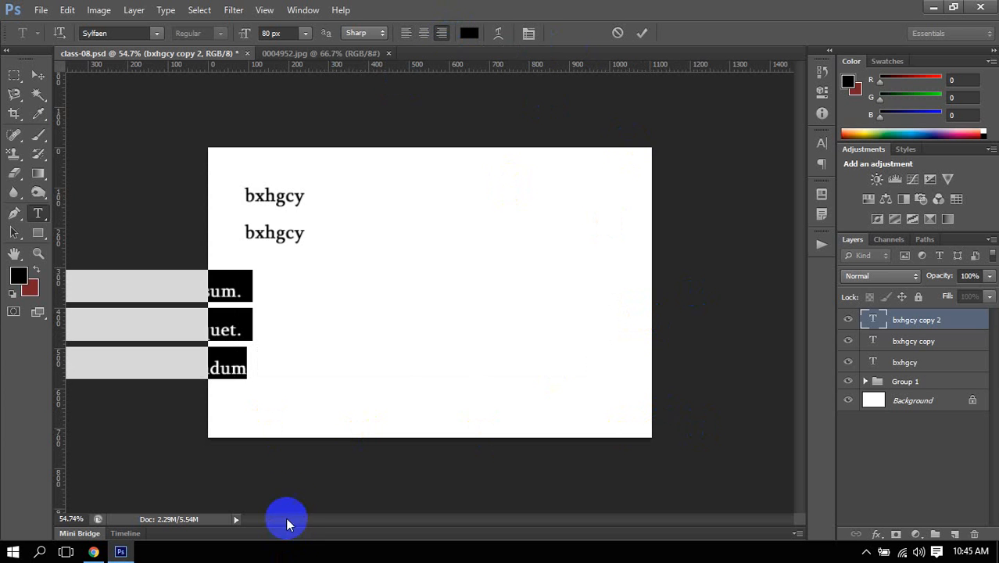
{"action": "left_click_drag", "start_coordinate": [221, 394], "coordinate": [594, 399]}
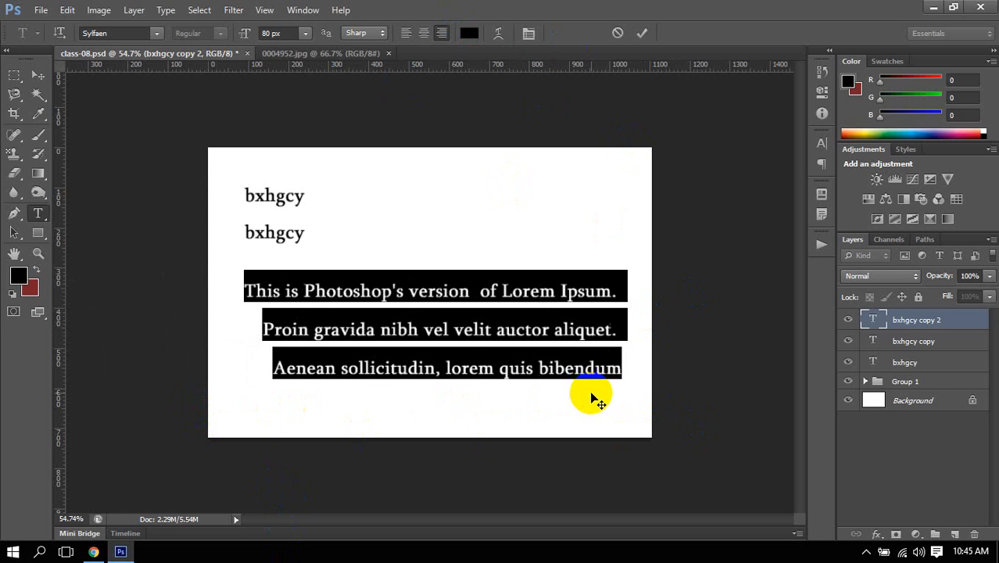
Extend the third line's last word to "bibenduccmc" and select the entire text block.
{"action": "left_click", "coordinate": [625, 373]}
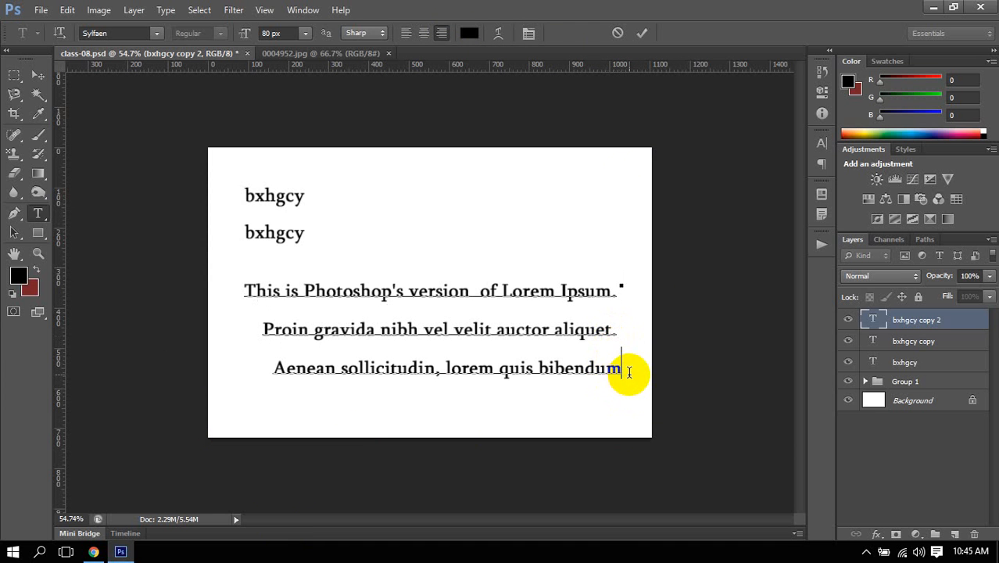
{"action": "key", "text": "ctrl+a"}
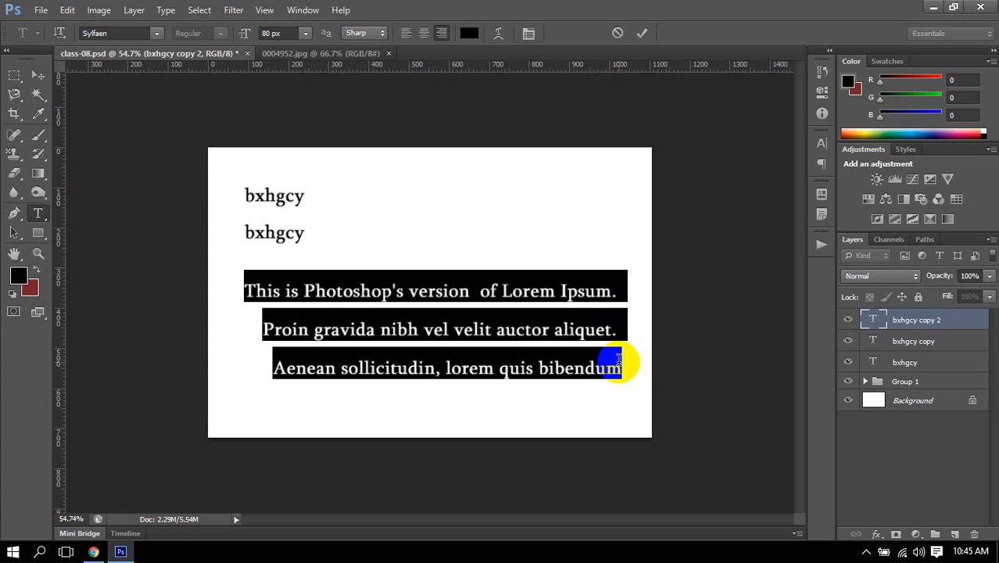
{"action": "left_click", "coordinate": [607, 370]}
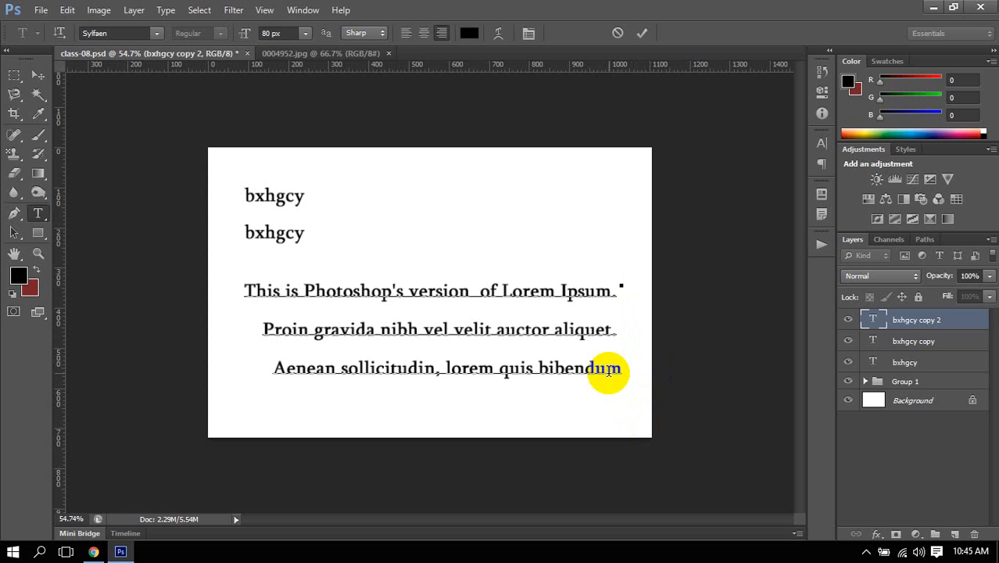
{"action": "type", "text": "cc"}
{"action": "left_click_drag", "start_coordinate": [620, 368], "coordinate": [202, 298]}
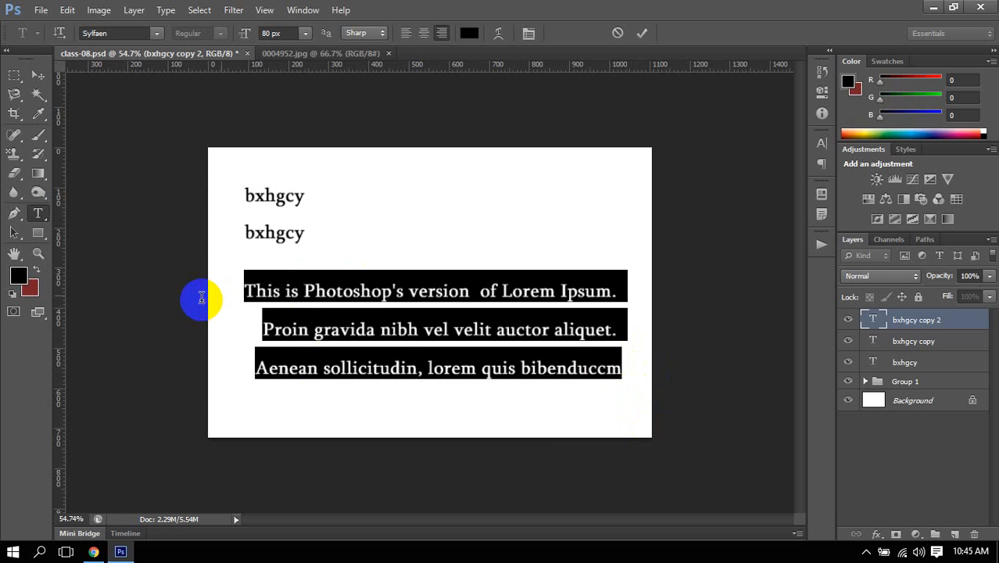
{"action": "left_click", "coordinate": [622, 370]}
{"action": "type", "text": "c"}
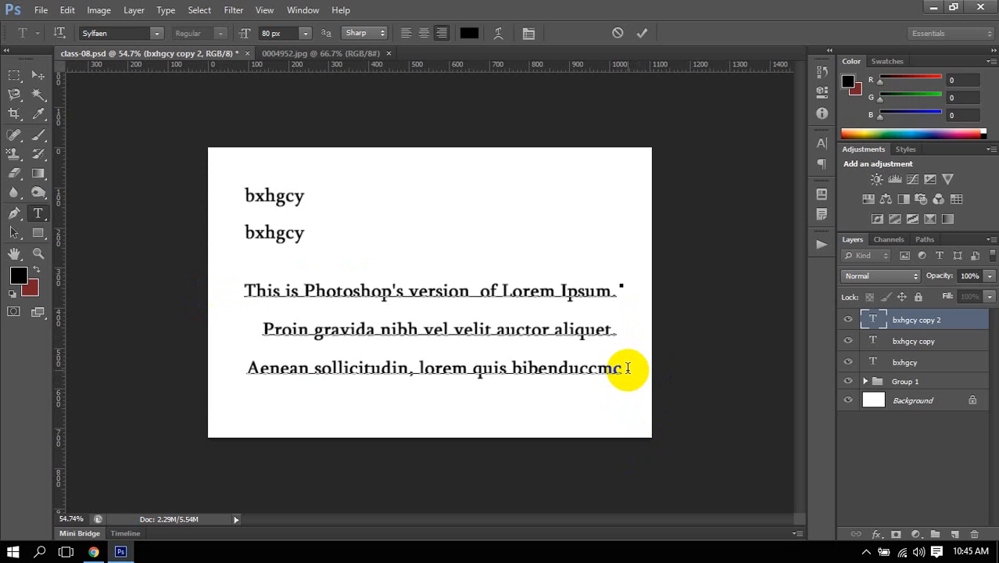
{"action": "key", "text": "ctrl+a"}
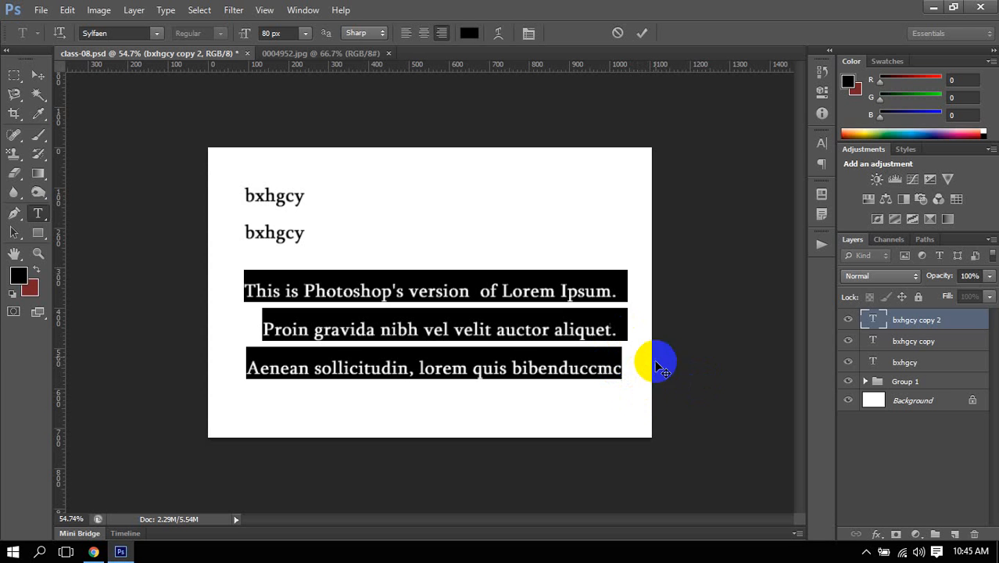
{"action": "left_click", "coordinate": [823, 142]}
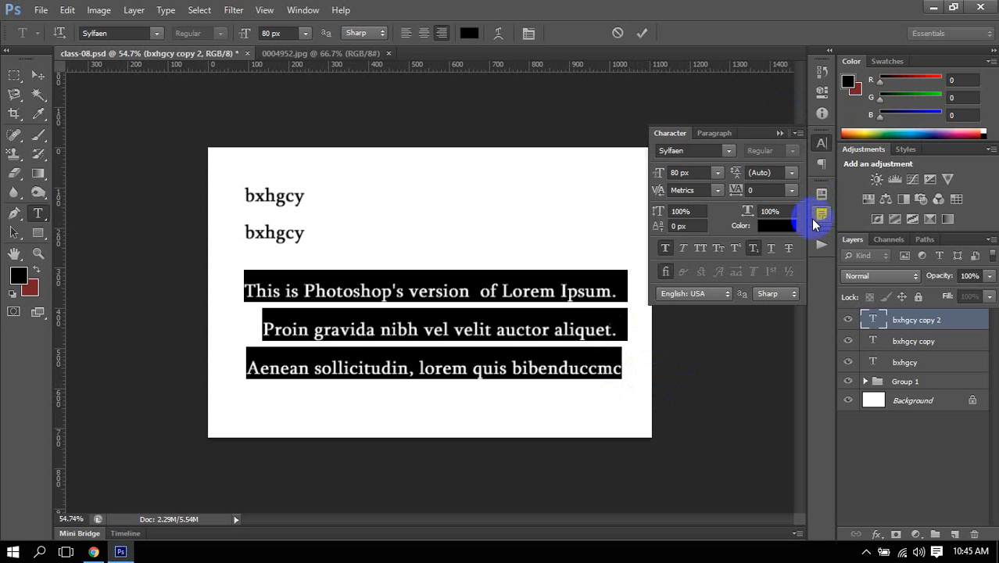
{"action": "left_click", "coordinate": [824, 142]}
{"action": "left_click", "coordinate": [823, 141]}
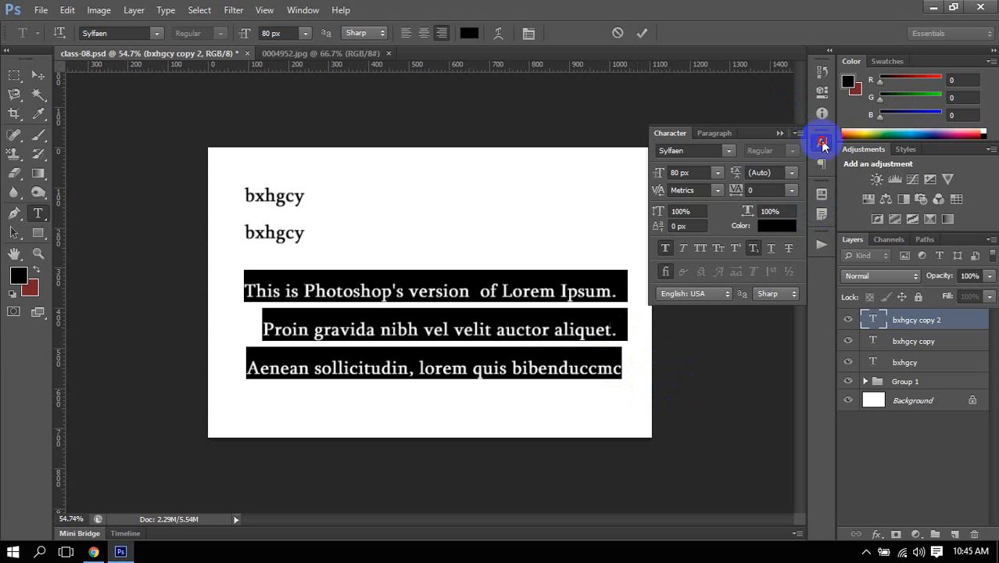
{"action": "left_click", "coordinate": [822, 141]}
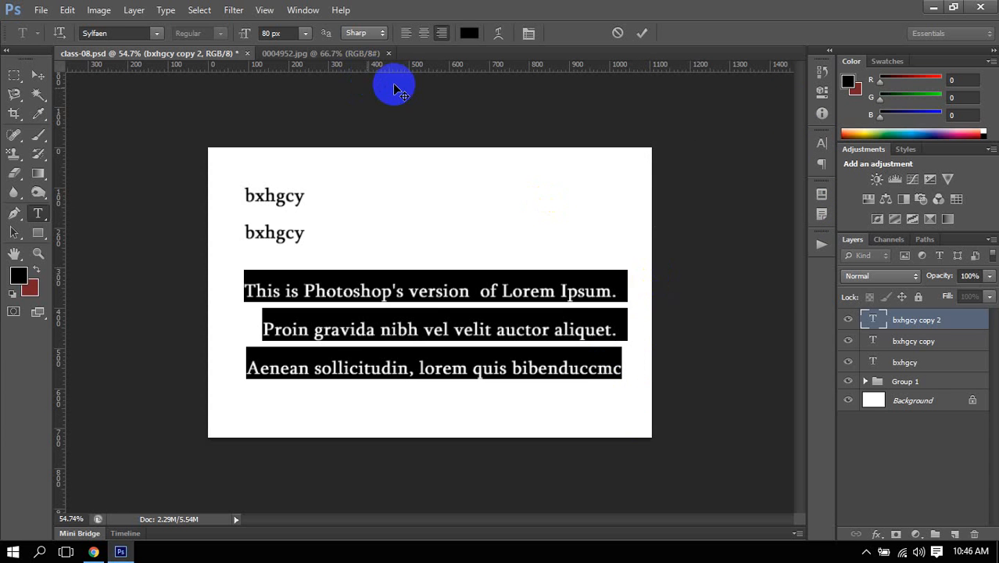
Center-align the three Lorem Ipsum lines, move the block back inside the canvas and commit the text.
{"action": "left_click", "coordinate": [423, 34]}
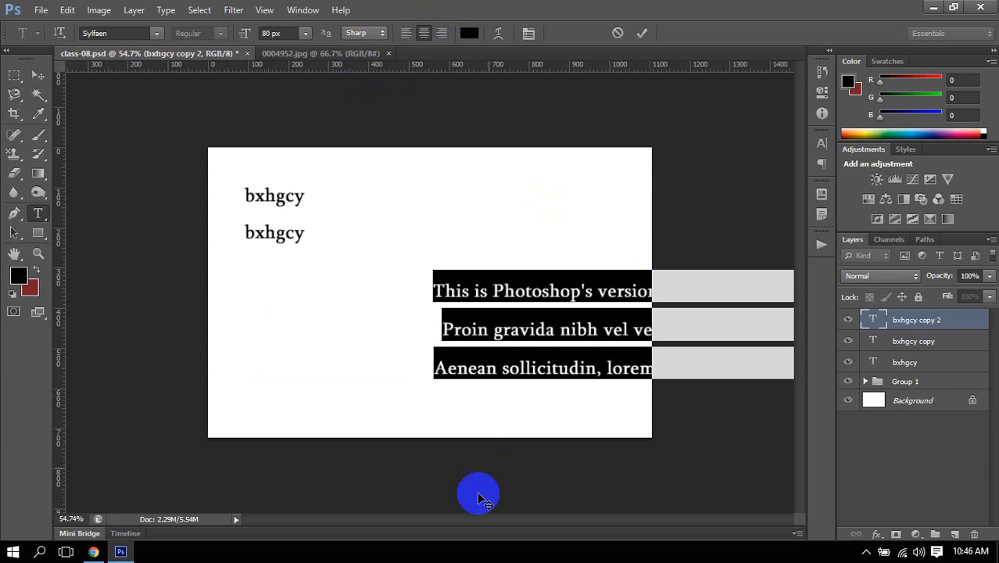
{"action": "left_click_drag", "start_coordinate": [551, 389], "coordinate": [354, 406]}
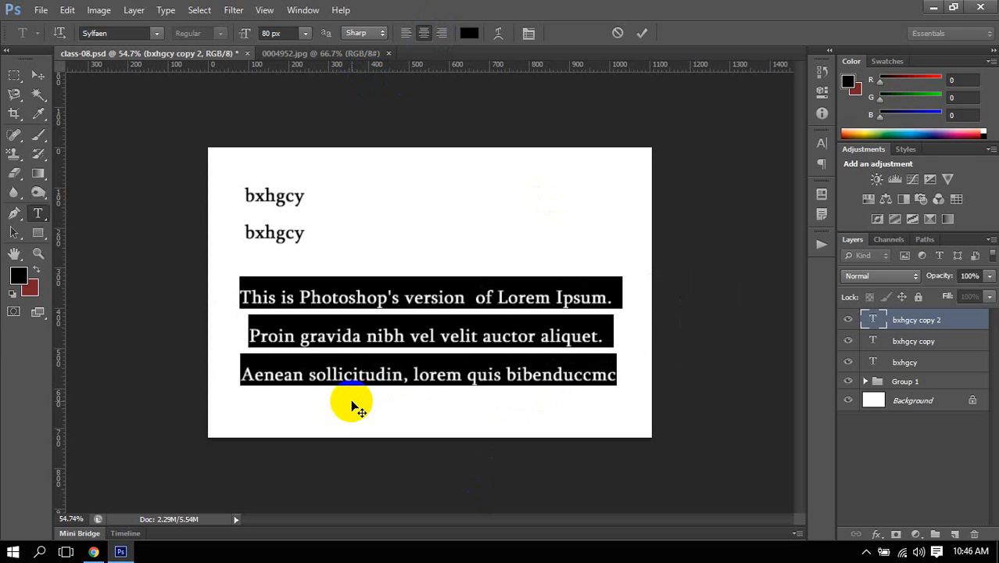
{"action": "left_click", "coordinate": [641, 33]}
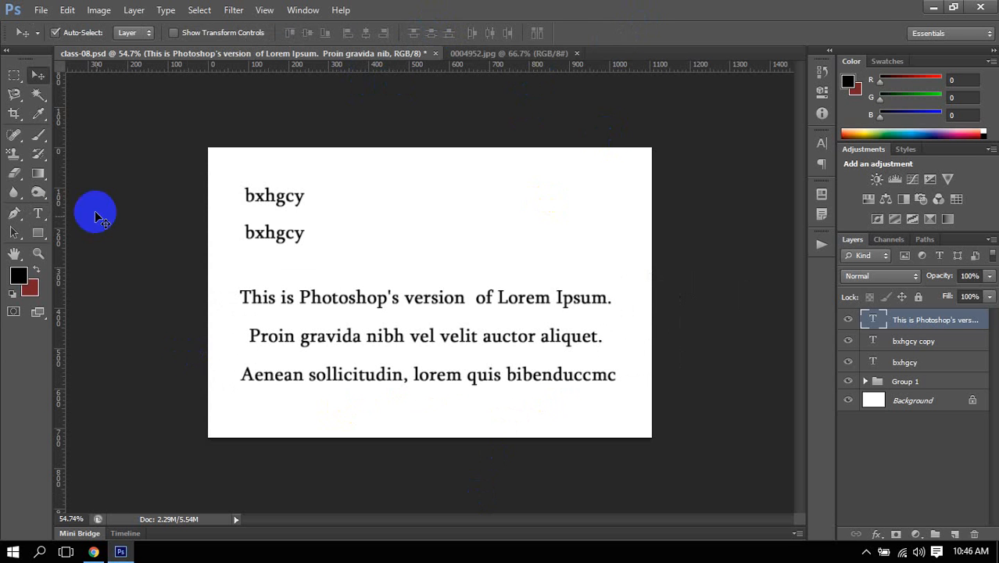
Copy all the text of the centered Lorem Ipsum layer and delete that layer.
{"action": "double_click", "coordinate": [873, 319]}
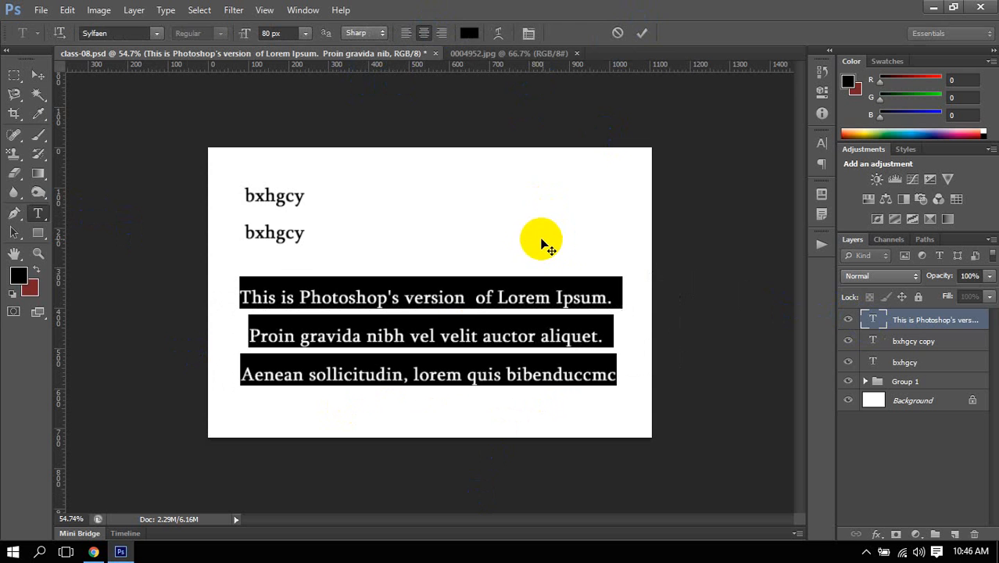
{"action": "left_click", "coordinate": [873, 321]}
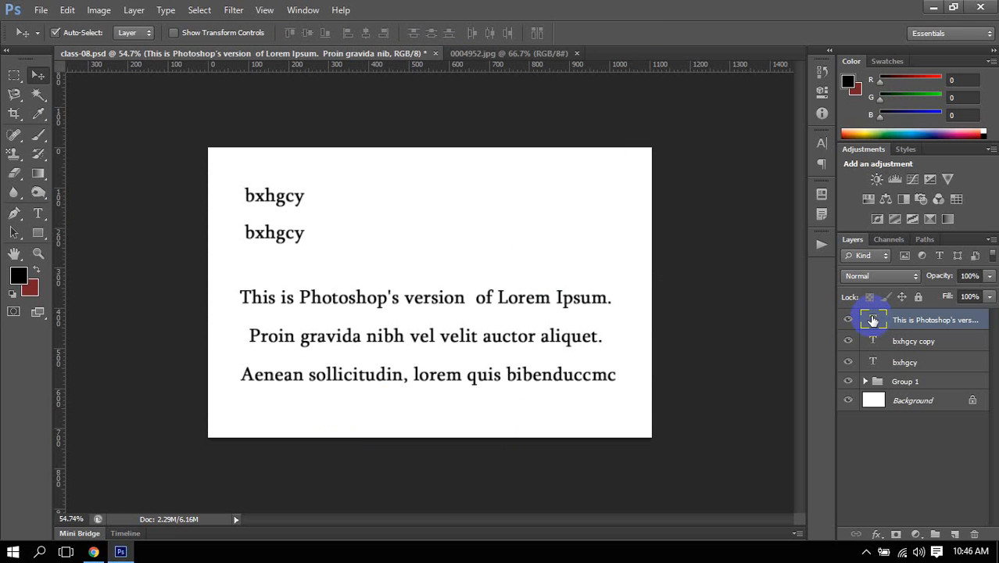
{"action": "key", "text": "Delete"}
Create a paragraph text box across the empty area below the two bxhgcy lines and paste the Lorem Ipsum text into it.
{"action": "left_click", "coordinate": [49, 218]}
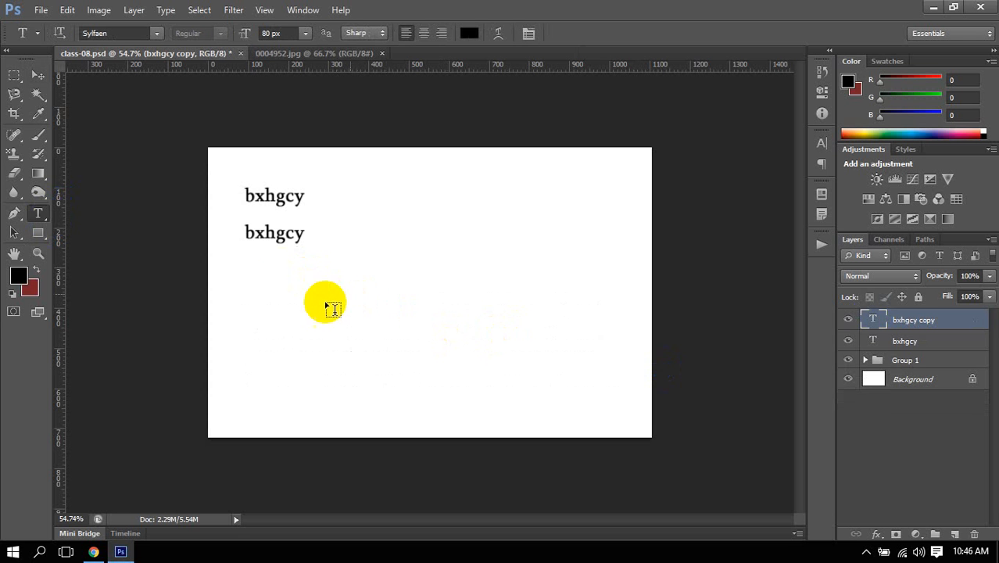
{"action": "left_click_drag", "start_coordinate": [282, 275], "coordinate": [591, 405]}
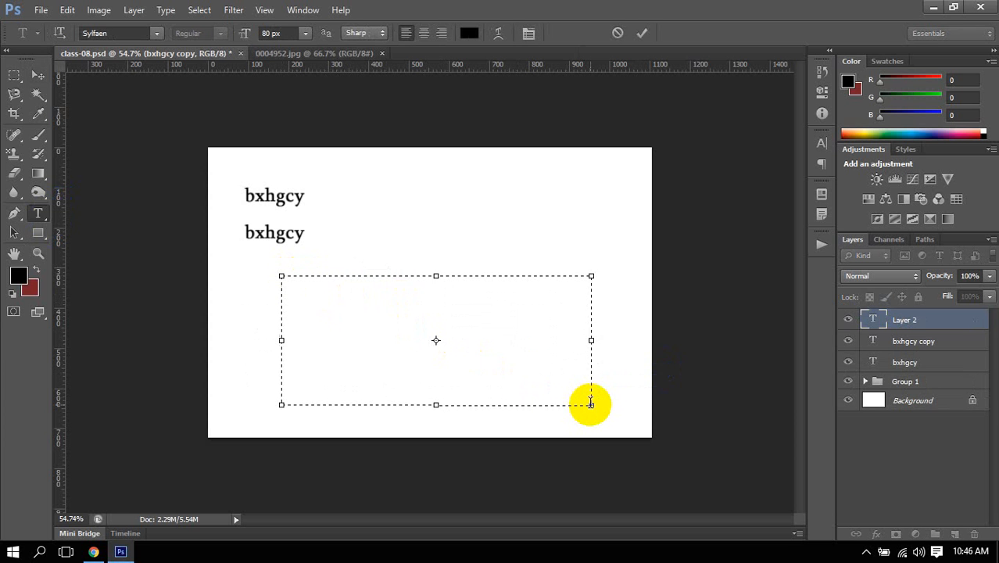
{"action": "key", "text": "ctrl+v"}
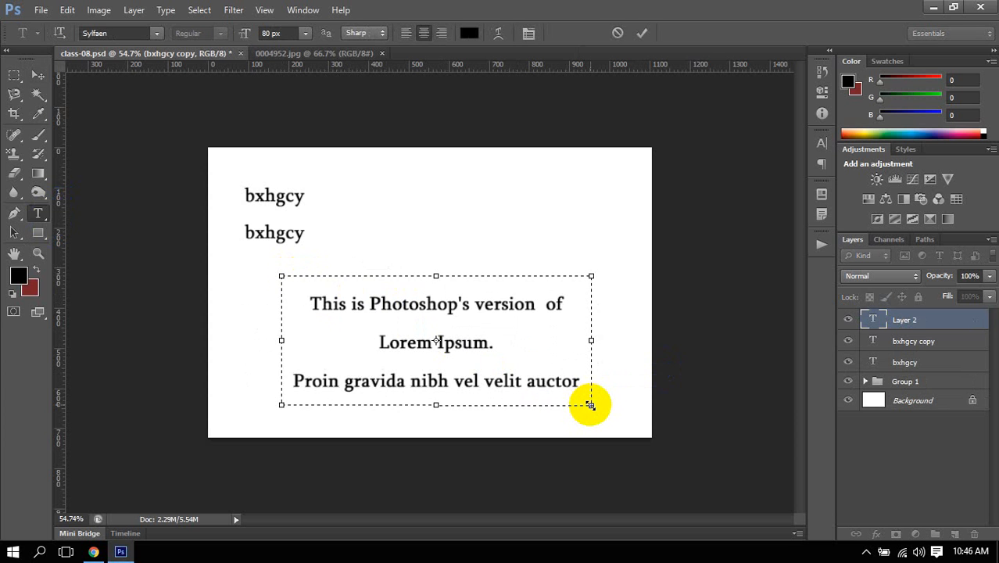
Select all the text in the Lorem Ipsum paragraph box and display the Paragraph settings.
{"action": "key", "text": "ctrl+a"}
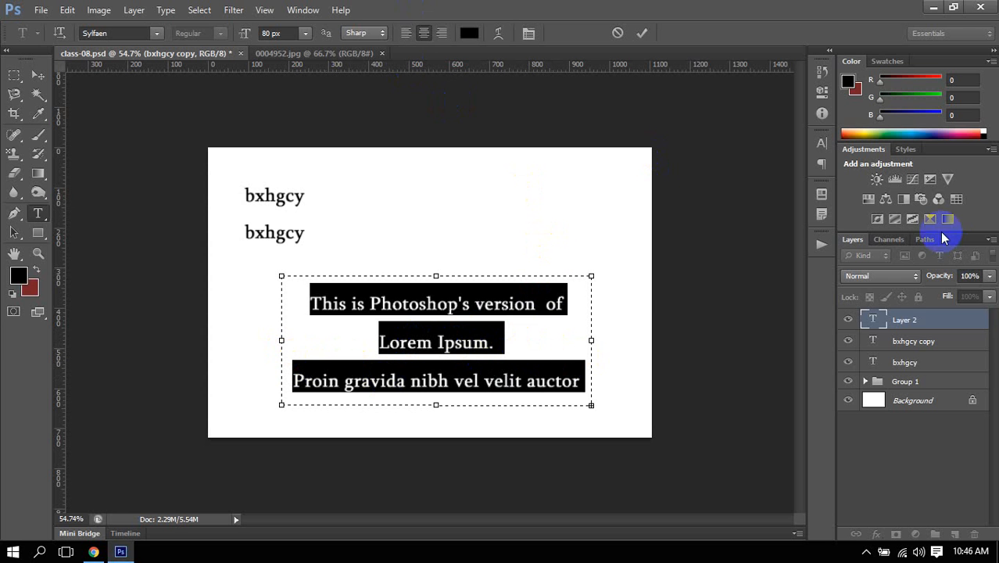
{"action": "left_click", "coordinate": [824, 144]}
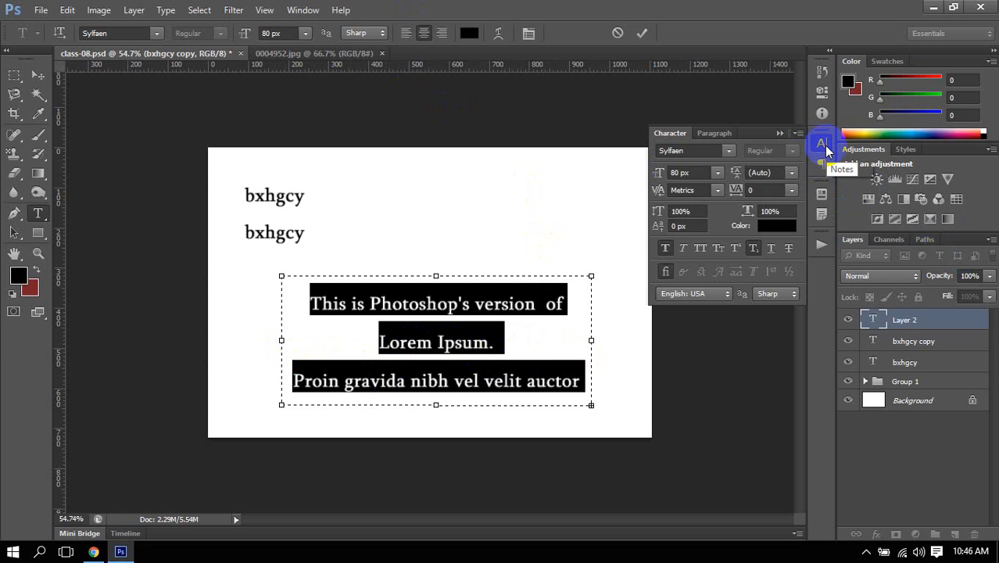
{"action": "left_click", "coordinate": [713, 135]}
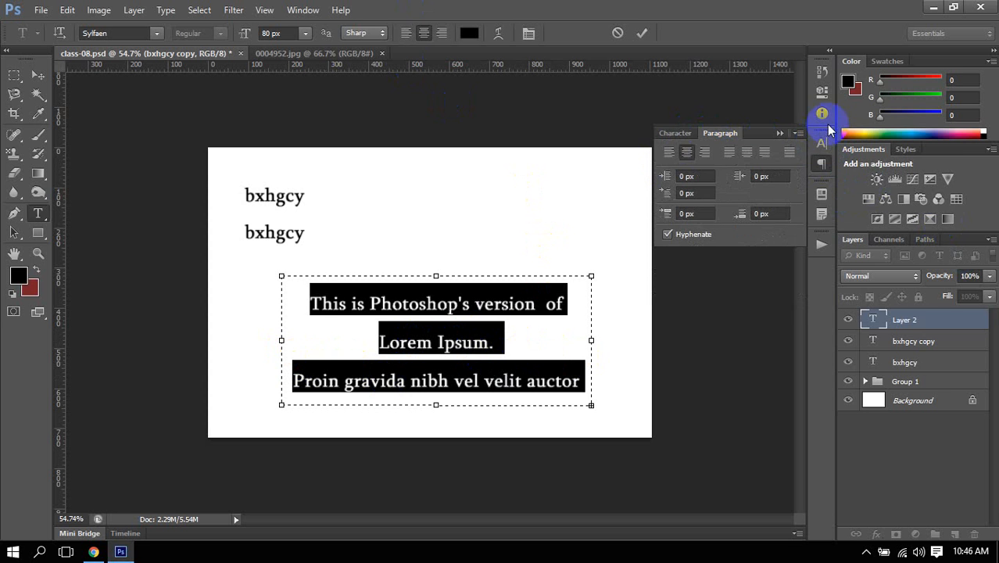
{"action": "left_click", "coordinate": [822, 163]}
{"action": "left_click", "coordinate": [302, 11]}
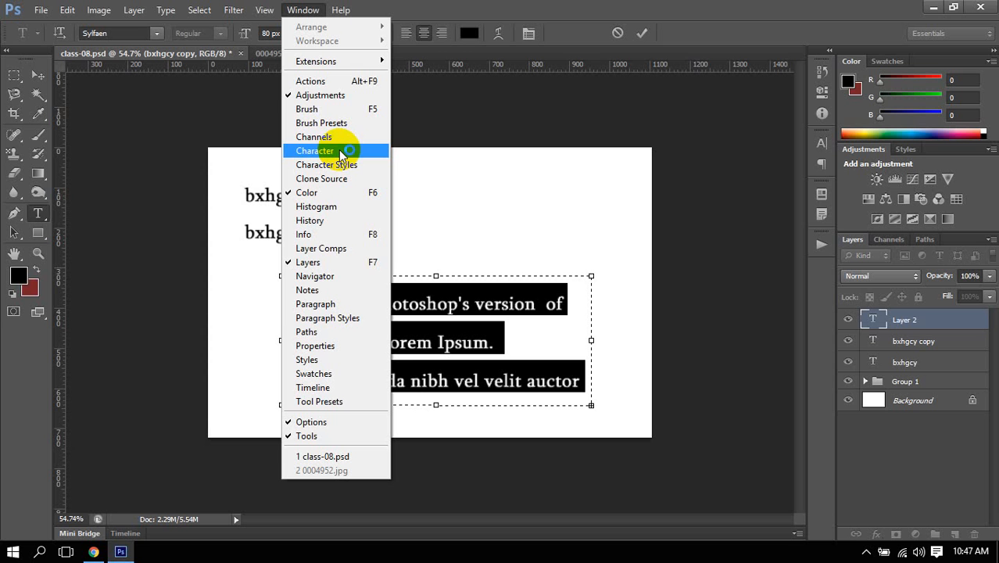
{"action": "left_click", "coordinate": [359, 321]}
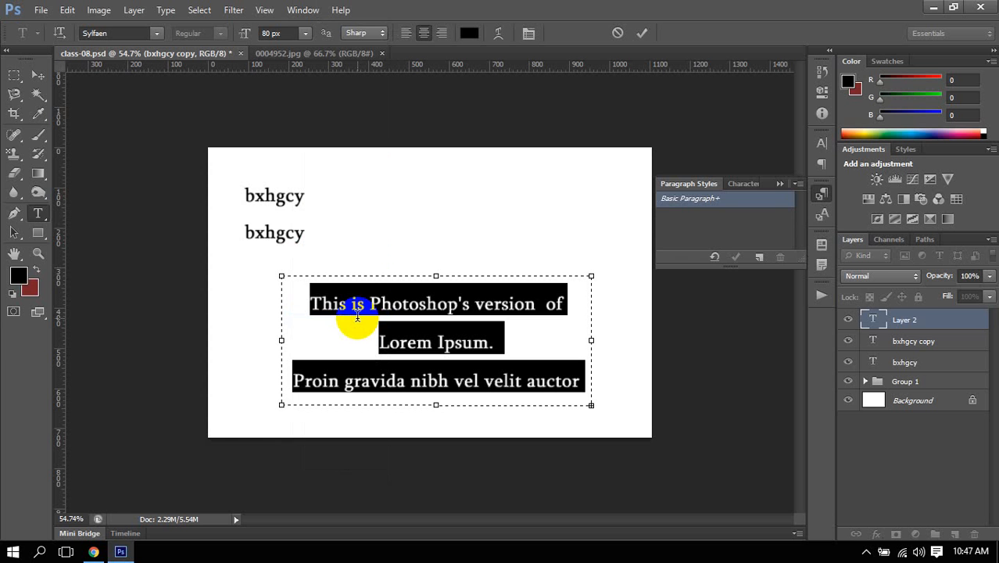
{"action": "left_click", "coordinate": [821, 194]}
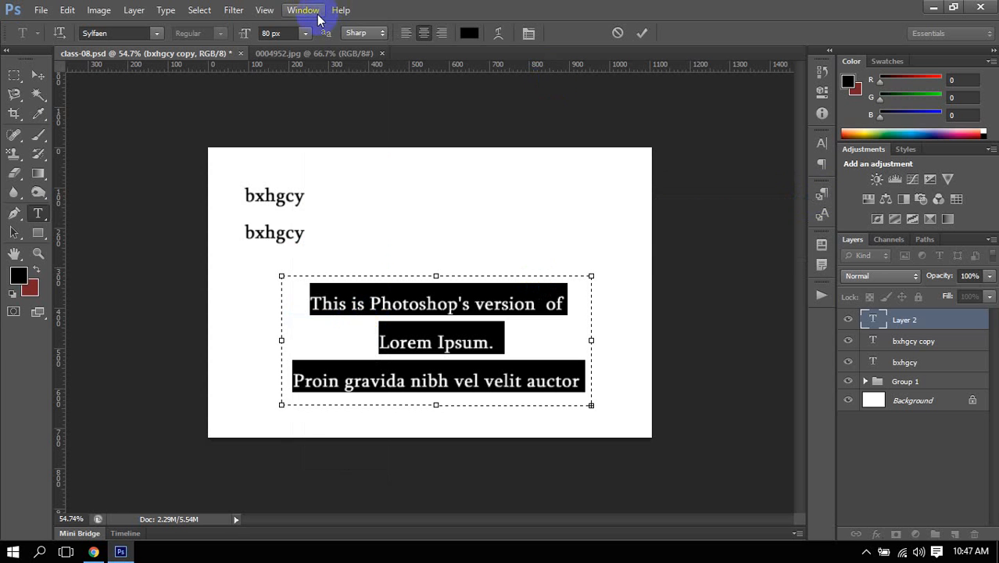
{"action": "left_click", "coordinate": [302, 11]}
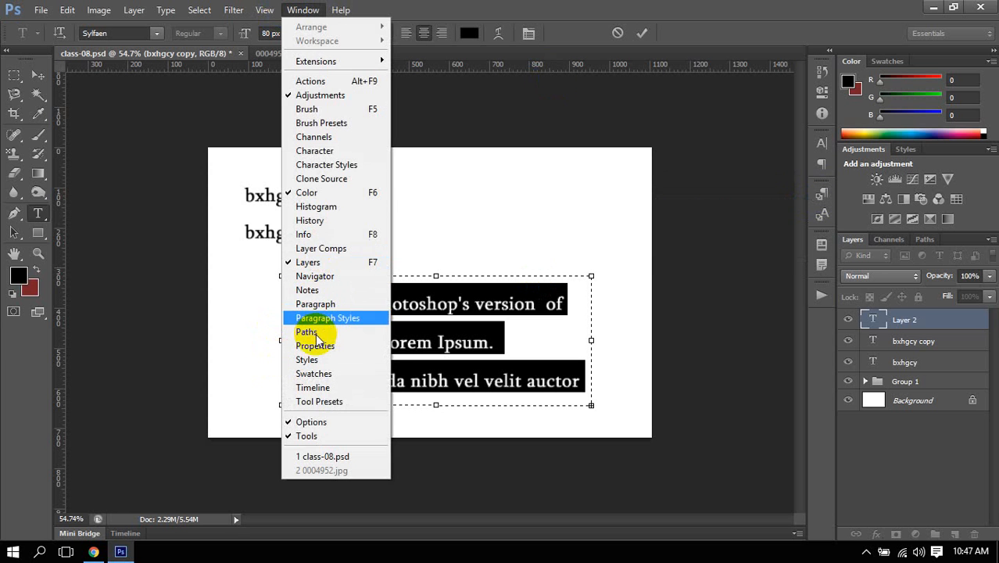
{"action": "left_click", "coordinate": [317, 305]}
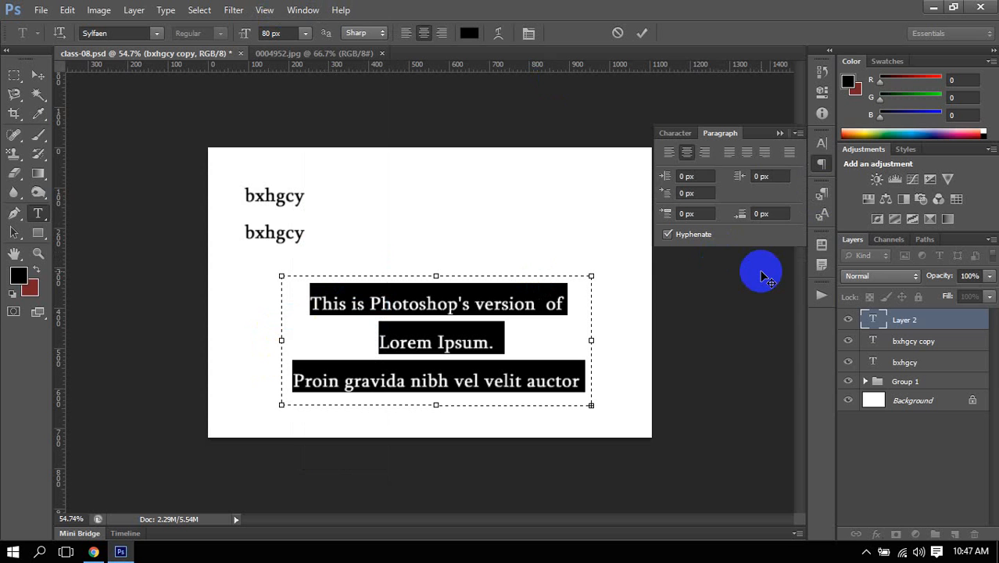
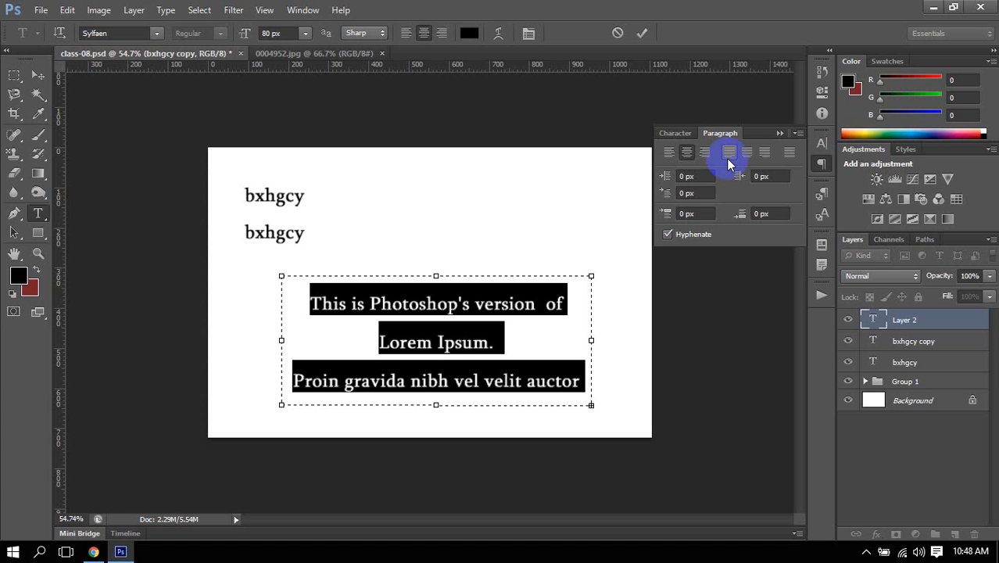
Try Justify last left and Justify last centered on the selected paragraph text, and return it to left alignment.
{"action": "left_click", "coordinate": [728, 152]}
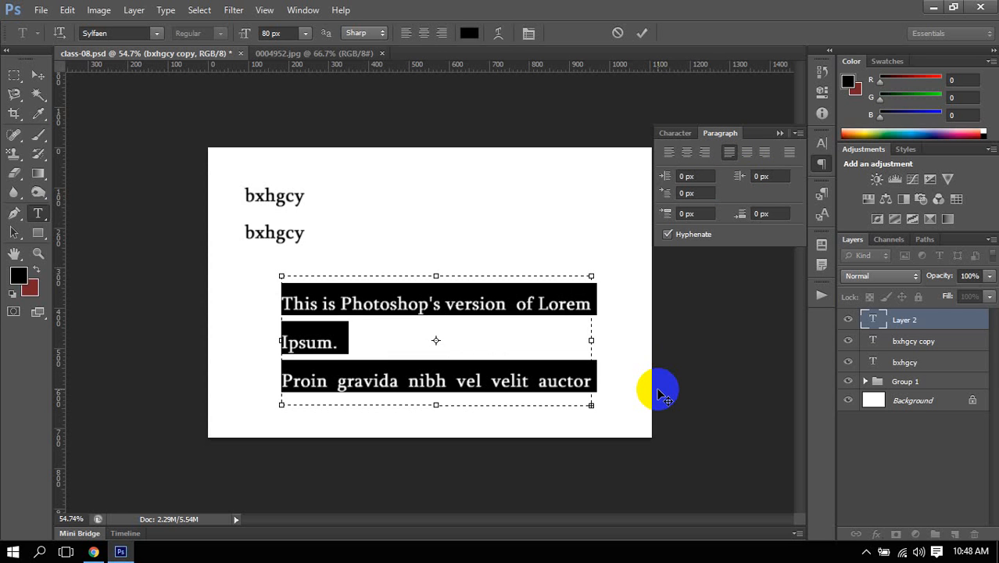
{"action": "left_click", "coordinate": [747, 154]}
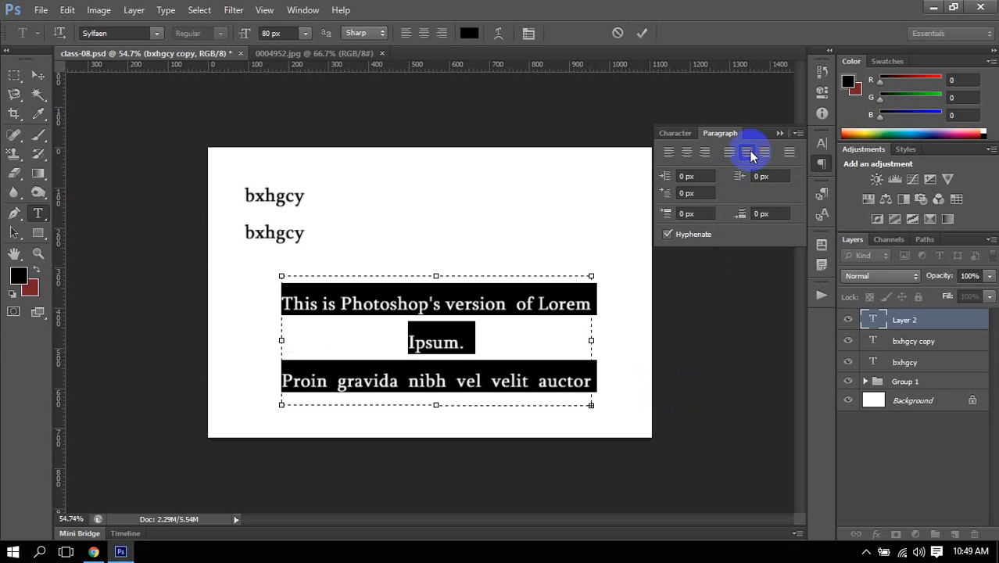
{"action": "left_click", "coordinate": [669, 153]}
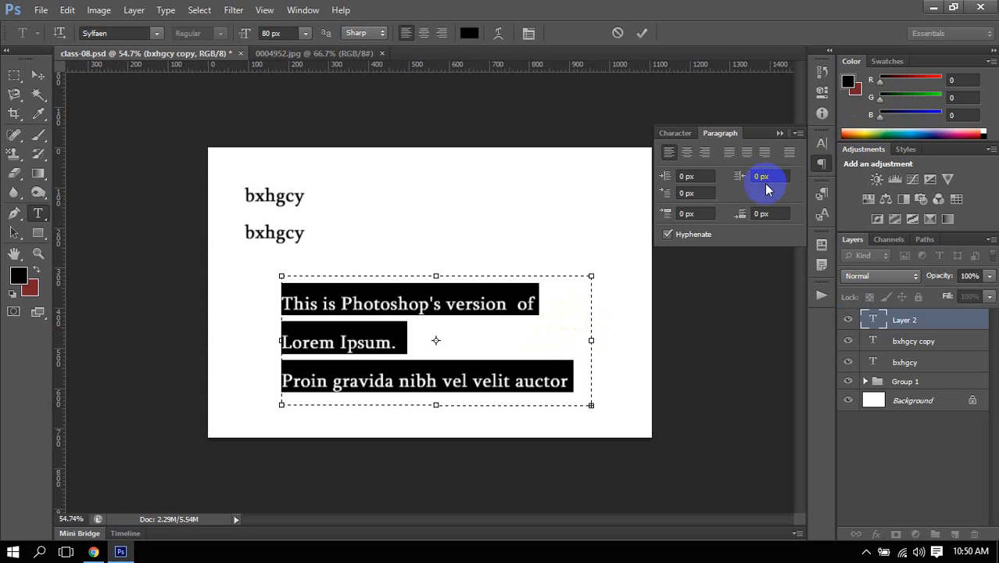
Compare Justify last left, last centered and last right on the selected text, ending with Justify all.
{"action": "left_click", "coordinate": [731, 161]}
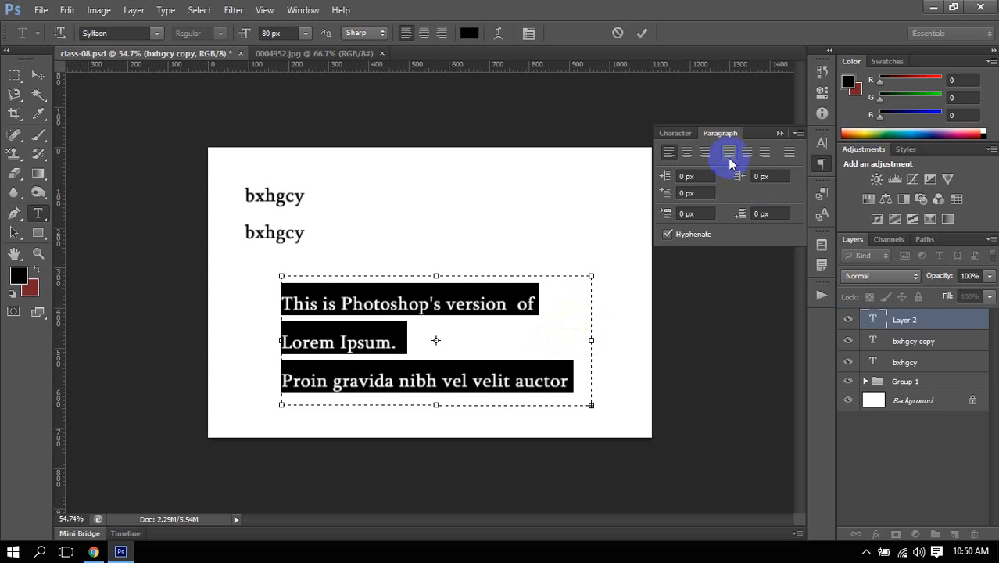
{"action": "left_click", "coordinate": [729, 153]}
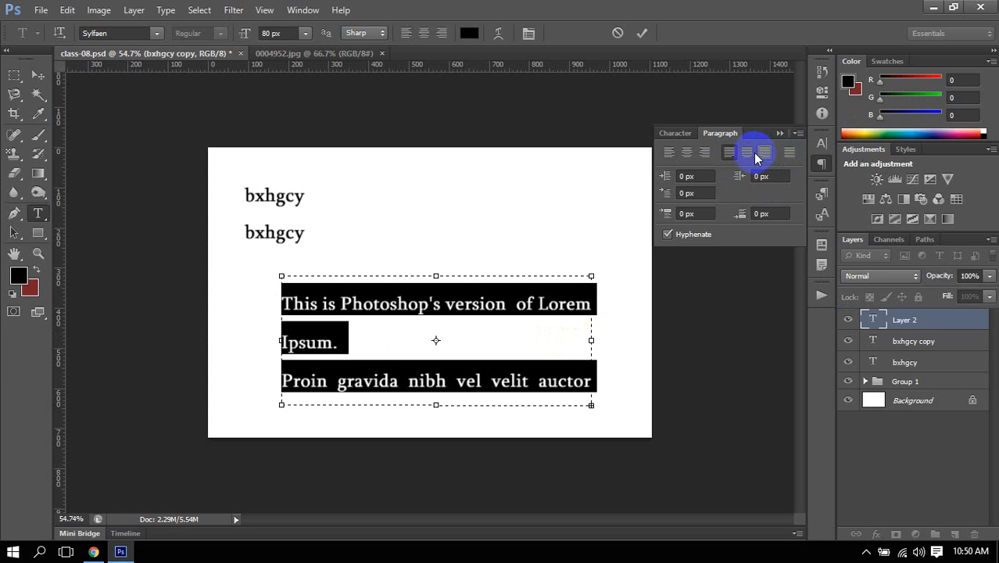
{"action": "left_click", "coordinate": [752, 153]}
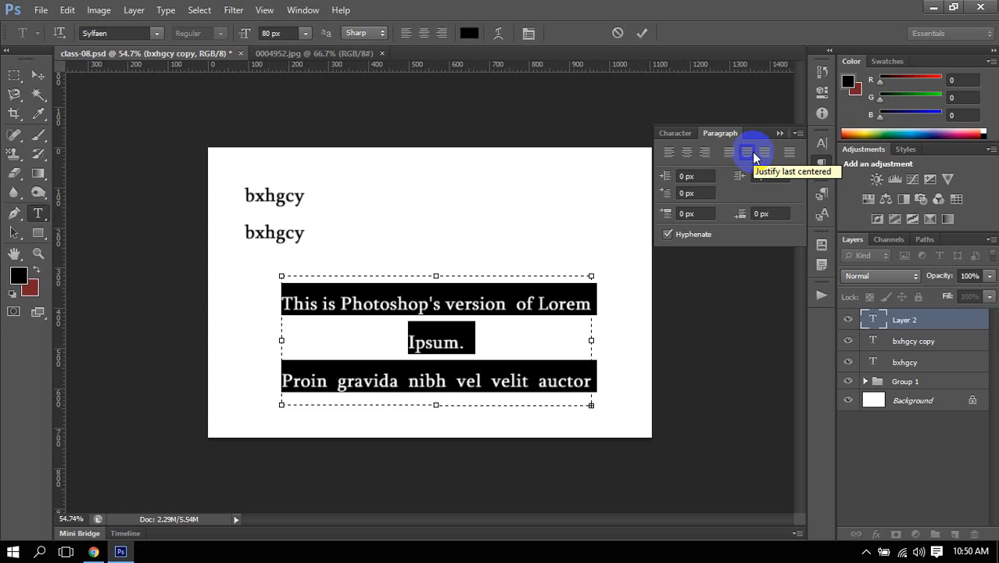
{"action": "left_click", "coordinate": [765, 153]}
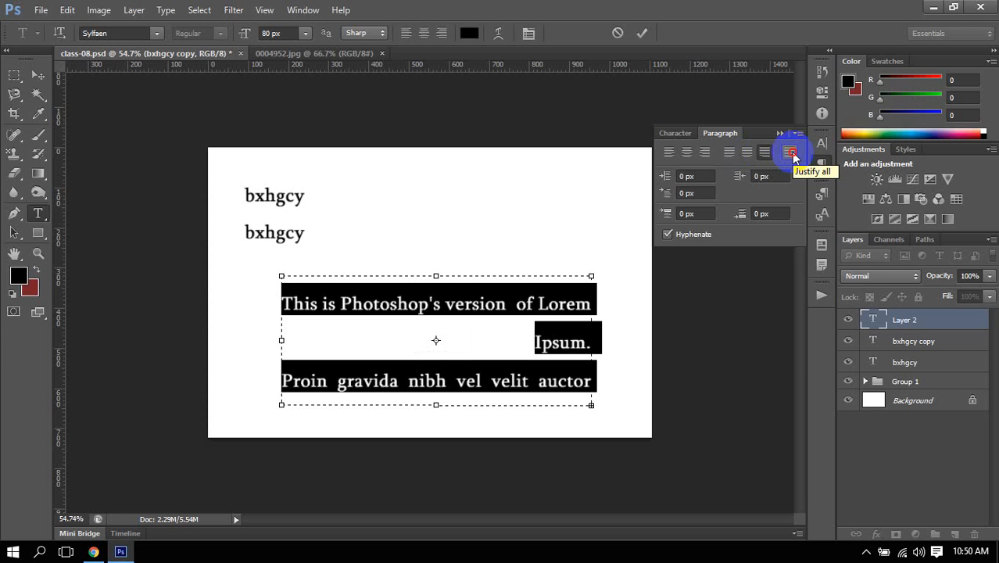
{"action": "left_click", "coordinate": [793, 156]}
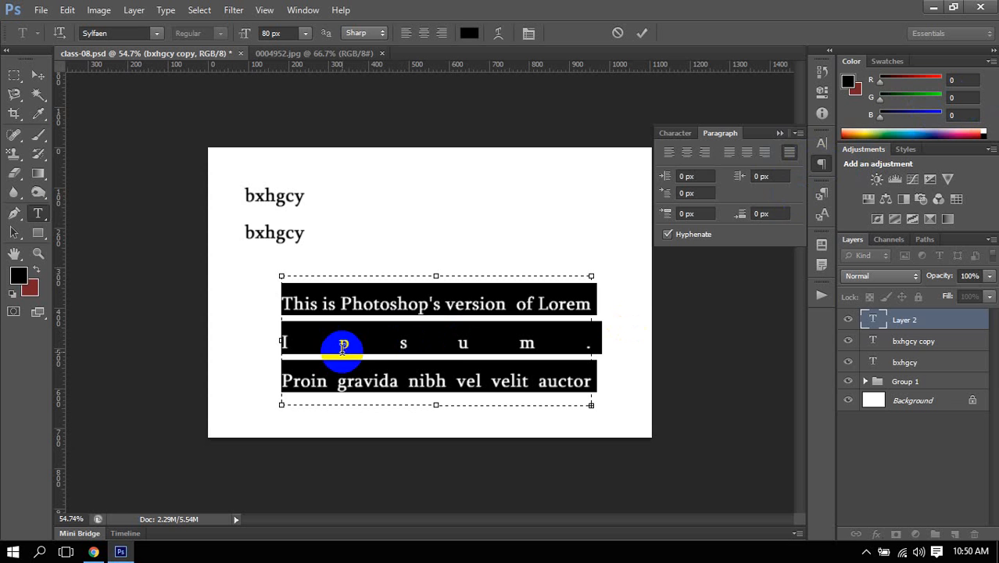
Set the tracking of the selected Lorem Ipsum text to 25.
{"action": "left_click", "coordinate": [825, 174]}
{"action": "left_click", "coordinate": [821, 142]}
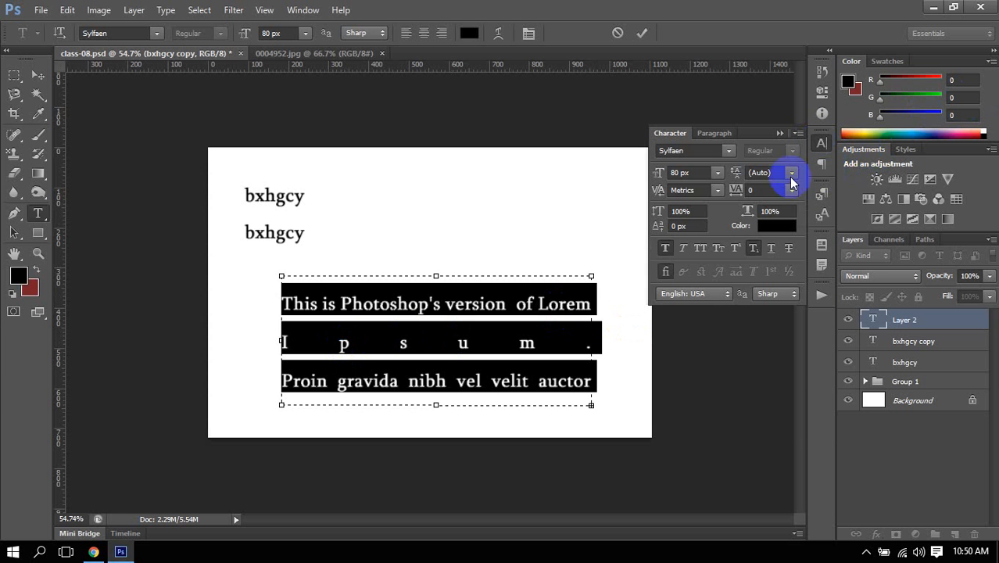
{"action": "left_click", "coordinate": [792, 191]}
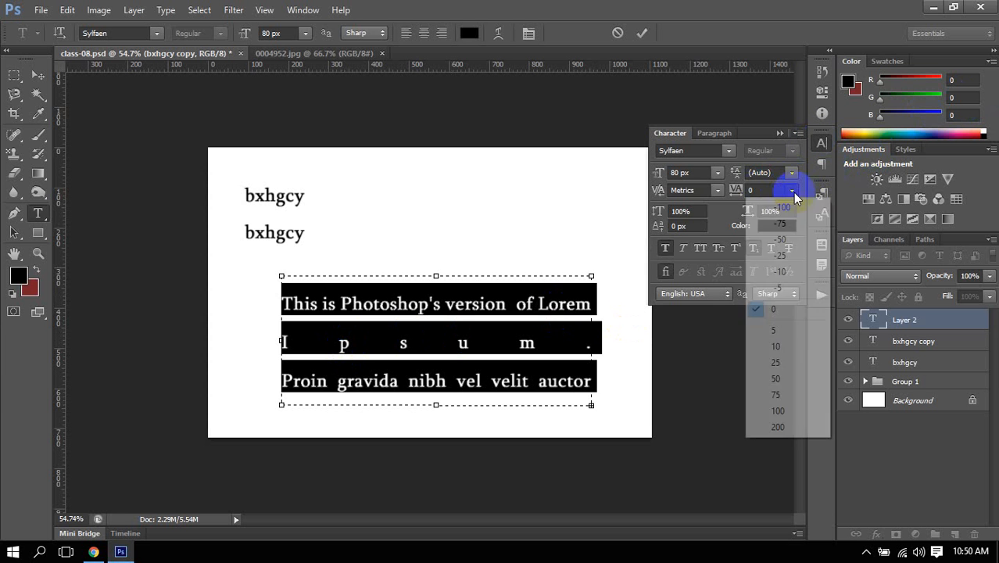
{"action": "left_click", "coordinate": [776, 363]}
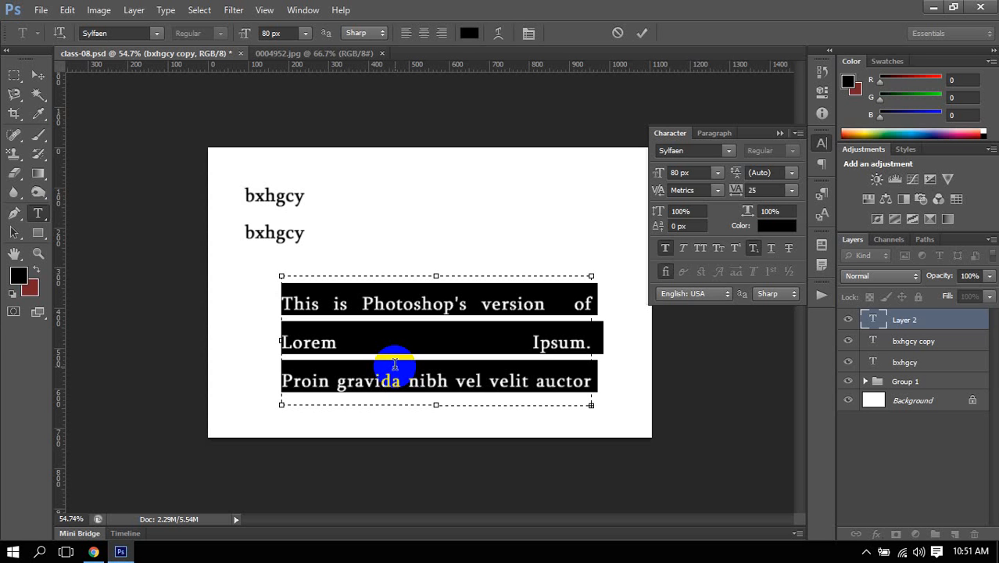
{"action": "left_click", "coordinate": [822, 144]}
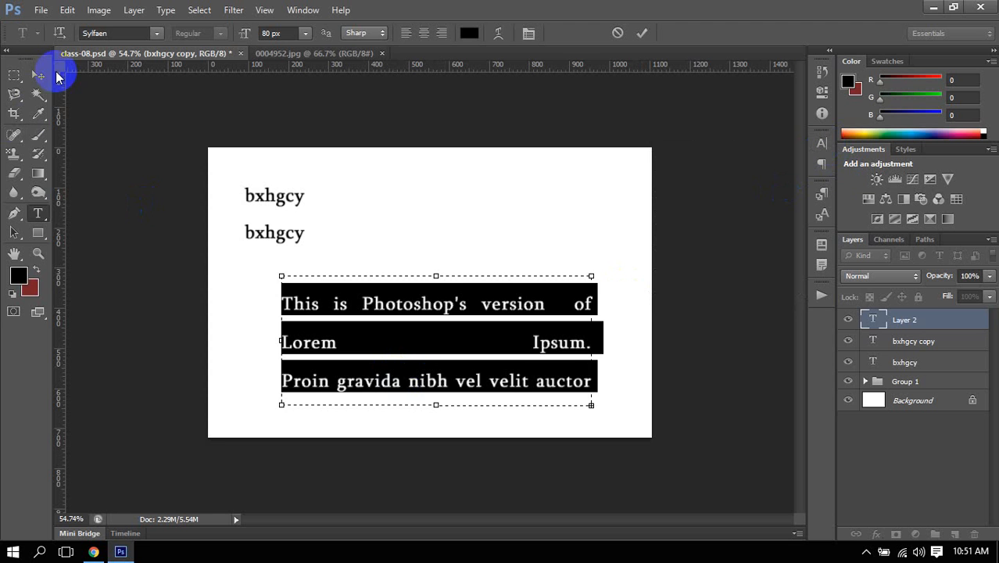
Select all the text layers on the canvas with the Move tool and delete them.
{"action": "left_click", "coordinate": [38, 74]}
{"action": "left_click_drag", "start_coordinate": [220, 178], "coordinate": [646, 483]}
{"action": "key", "text": "Delete"}
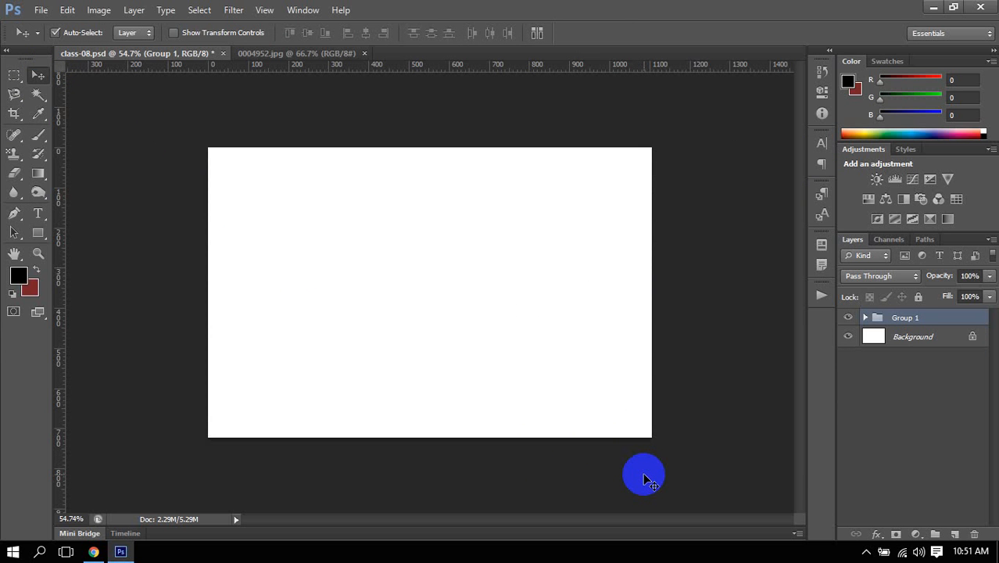
Expand Group 1 and make its three image layers visible.
{"action": "left_click", "coordinate": [865, 317]}
{"action": "left_click_drag", "start_coordinate": [848, 336], "coordinate": [843, 384]}
{"action": "left_click", "coordinate": [866, 552]}
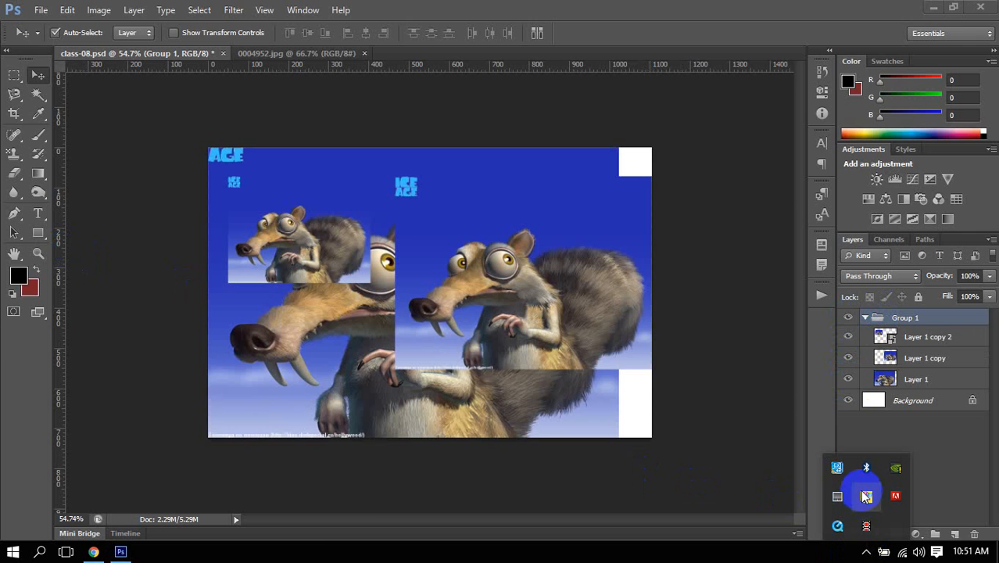
{"action": "left_click", "coordinate": [866, 494]}
In Chrome, search Google for "photo manipulation idea" and show the image results.
{"action": "left_click", "coordinate": [287, 33]}
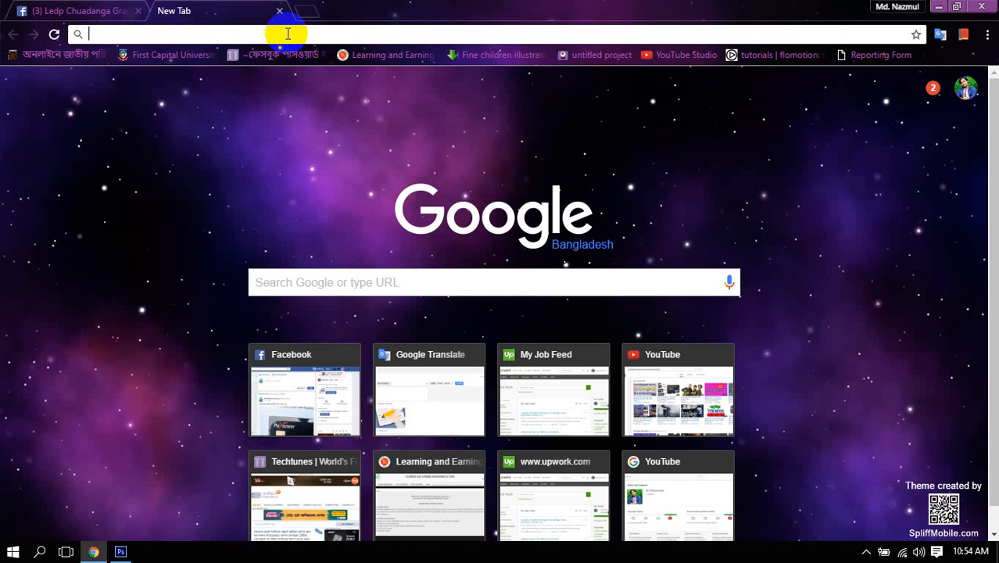
{"action": "type", "text": "photo"}
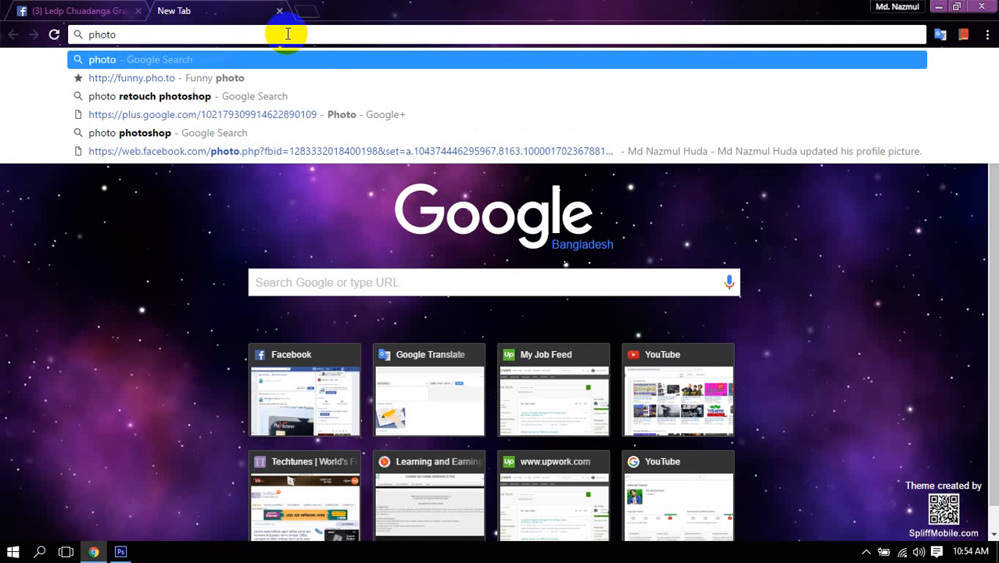
{"action": "type", "text": " mini"}
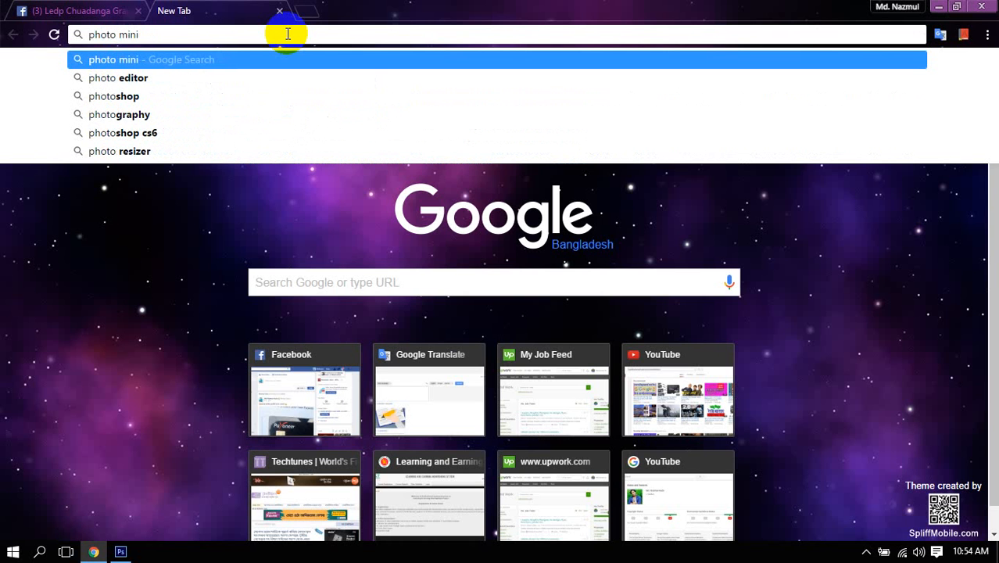
{"action": "type", "text": "pu"}
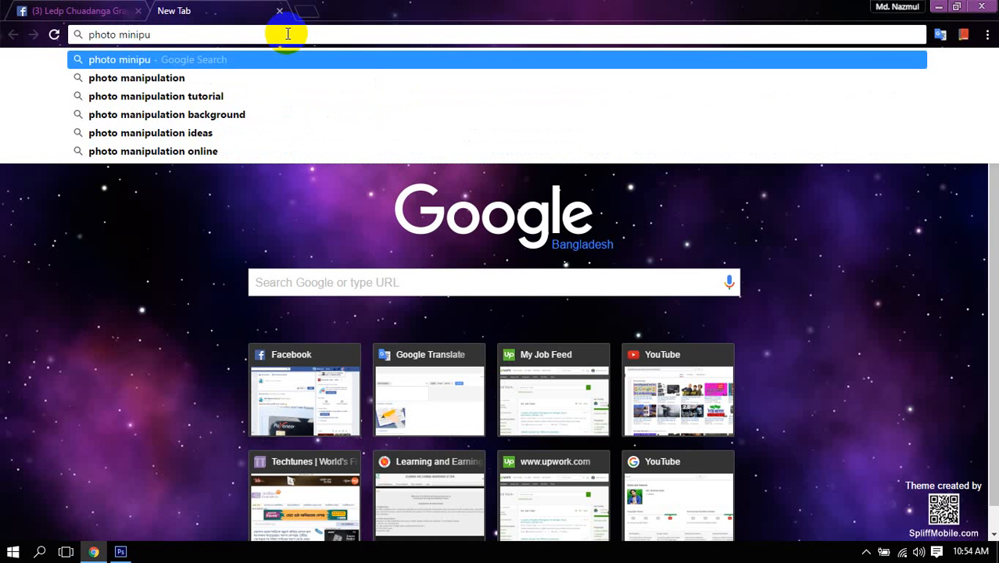
{"action": "key", "text": "Down"}
{"action": "type", "text": "ide"}
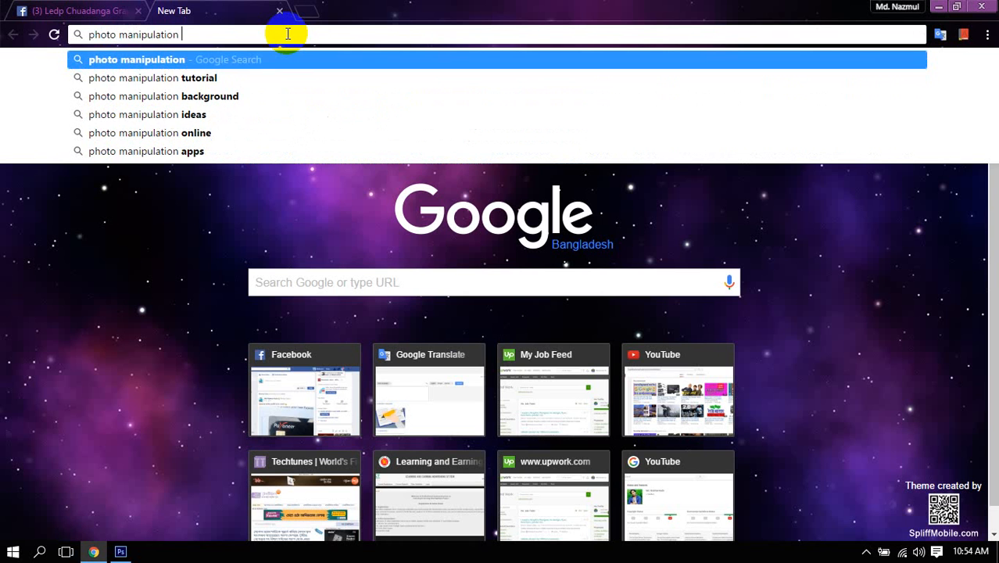
{"action": "type", "text": "a"}
{"action": "key", "text": "Return"}
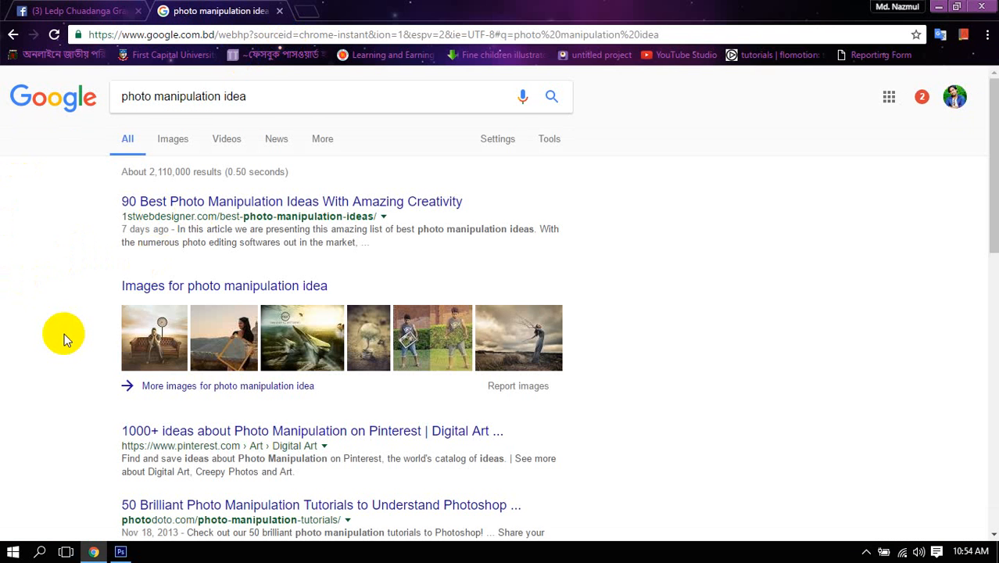
{"action": "left_click", "coordinate": [176, 143]}
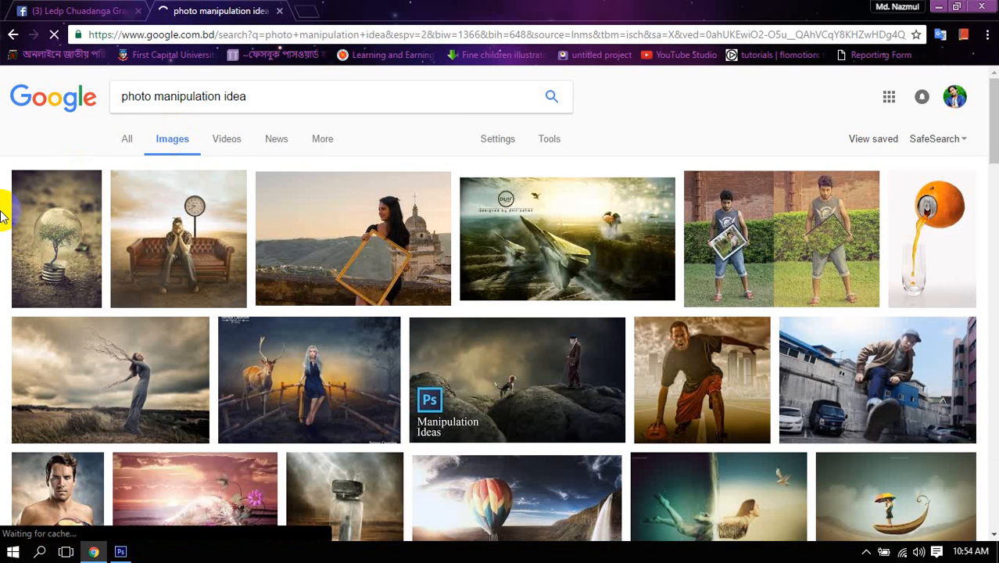
Browse the photo manipulation images and preview the picture of the man revealing a Superman emblem.
{"action": "scroll", "coordinate": [2, 214], "scroll_direction": "down", "scroll_amount": 2}
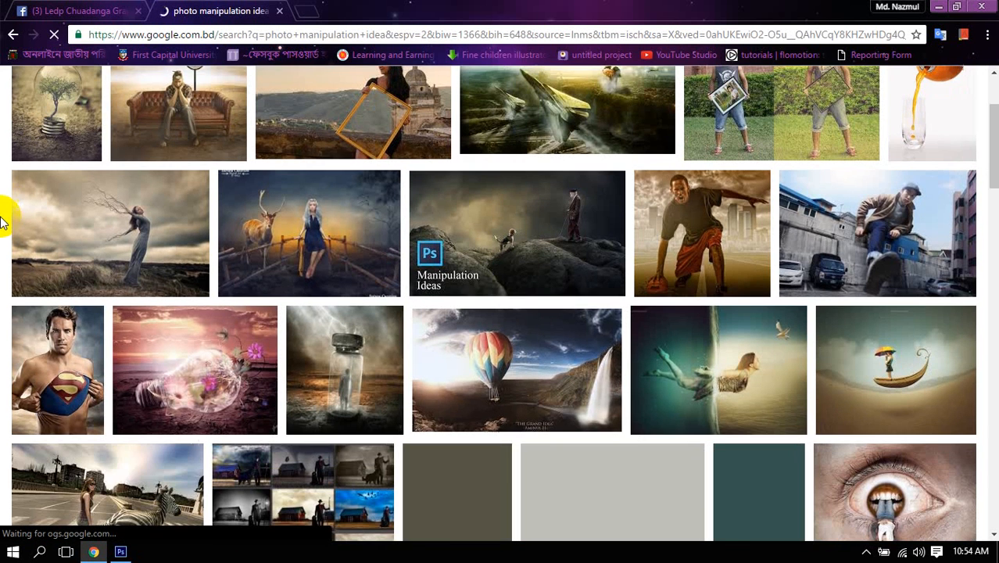
{"action": "left_click", "coordinate": [92, 413]}
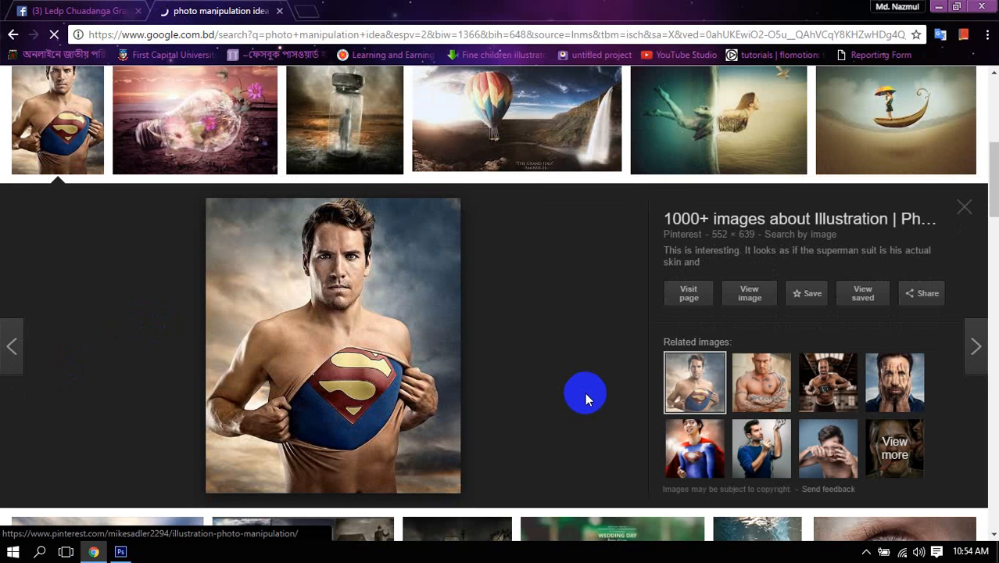
{"action": "scroll", "coordinate": [547, 364], "scroll_direction": "down", "scroll_amount": 2}
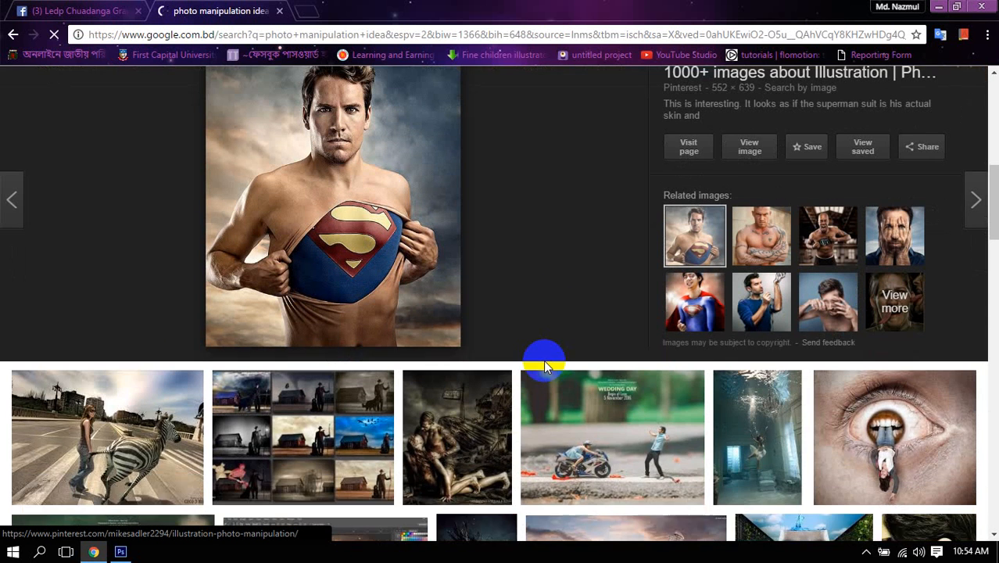
{"action": "scroll", "coordinate": [544, 360], "scroll_direction": "up", "scroll_amount": 1}
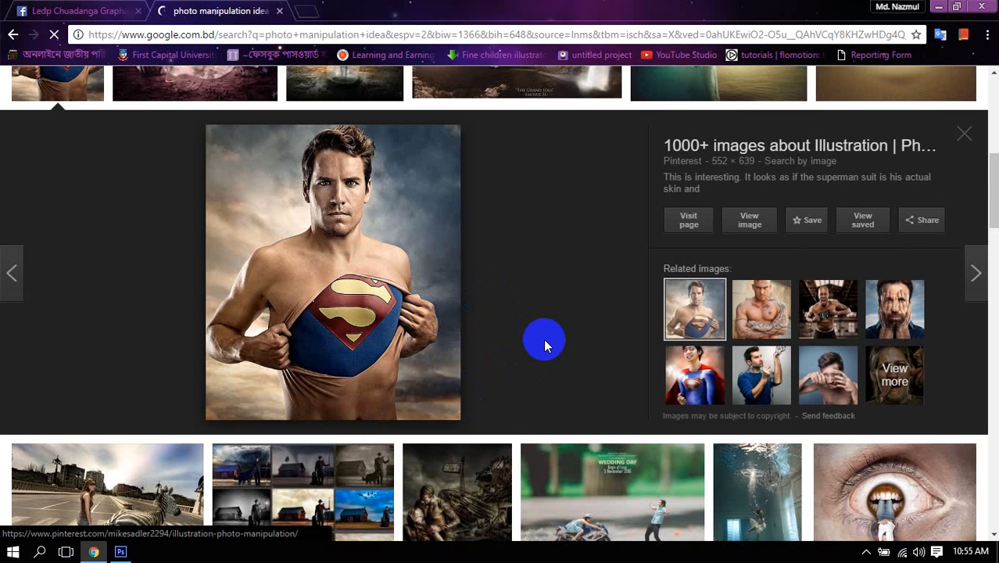
{"action": "scroll", "coordinate": [543, 339], "scroll_direction": "down", "scroll_amount": 3}
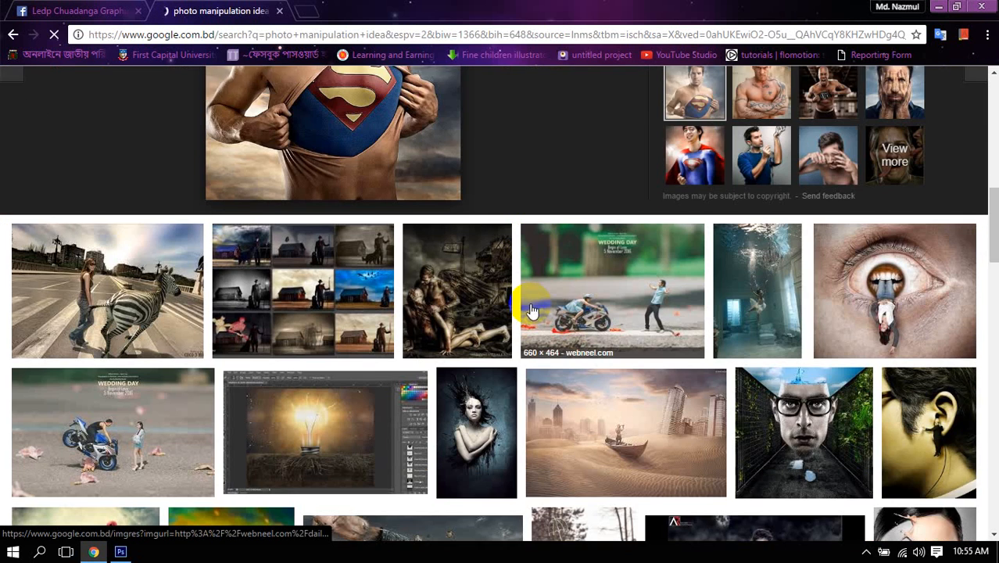
Browse further through the photo manipulation images and preview the picture of the brain inside a light-bulb head.
{"action": "scroll", "coordinate": [530, 311], "scroll_direction": "down", "scroll_amount": 1}
{"action": "scroll", "coordinate": [529, 311], "scroll_direction": "down", "scroll_amount": 4}
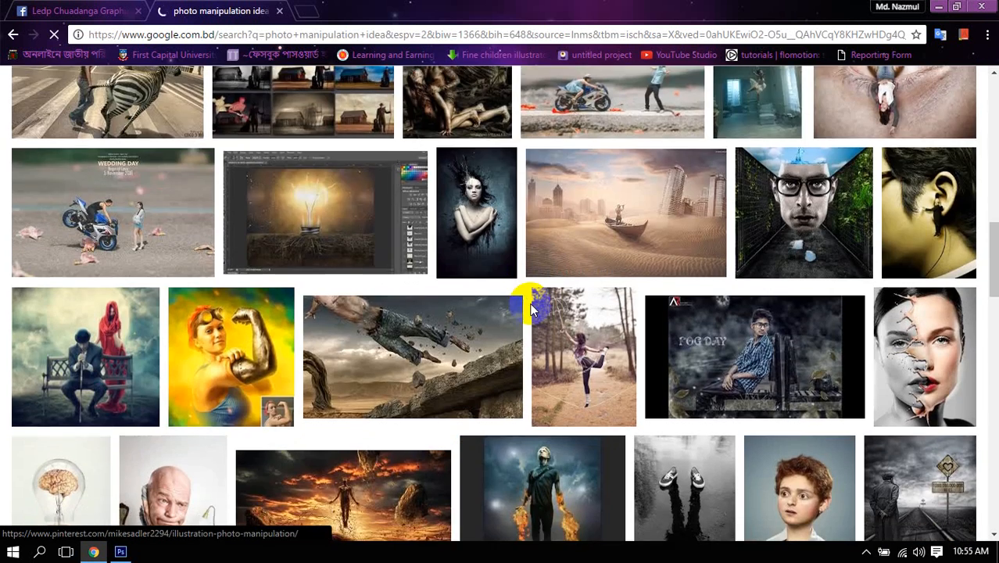
{"action": "scroll", "coordinate": [530, 311], "scroll_direction": "down", "scroll_amount": 1}
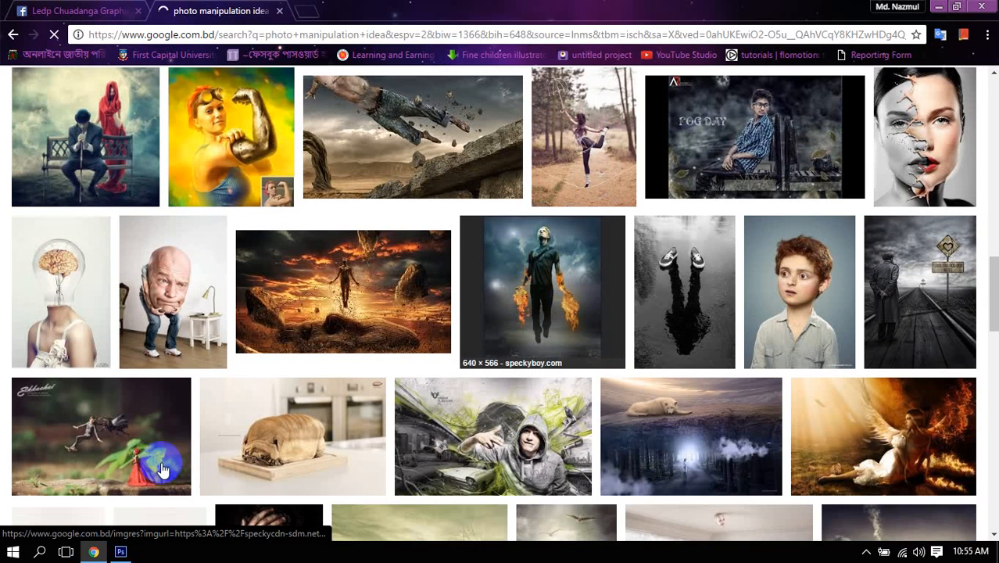
{"action": "left_click", "coordinate": [55, 308]}
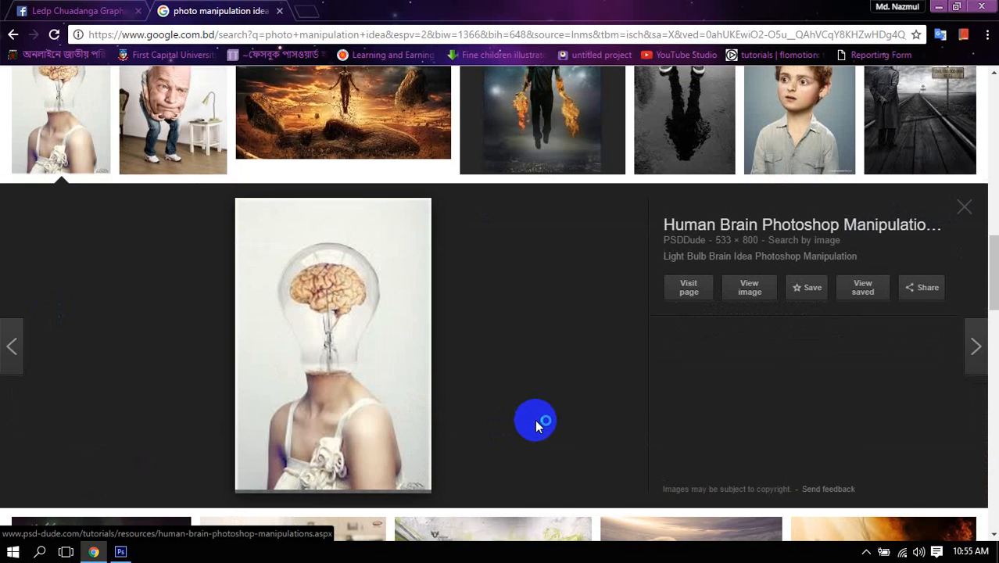
{"action": "scroll", "coordinate": [607, 319], "scroll_direction": "down", "scroll_amount": 1}
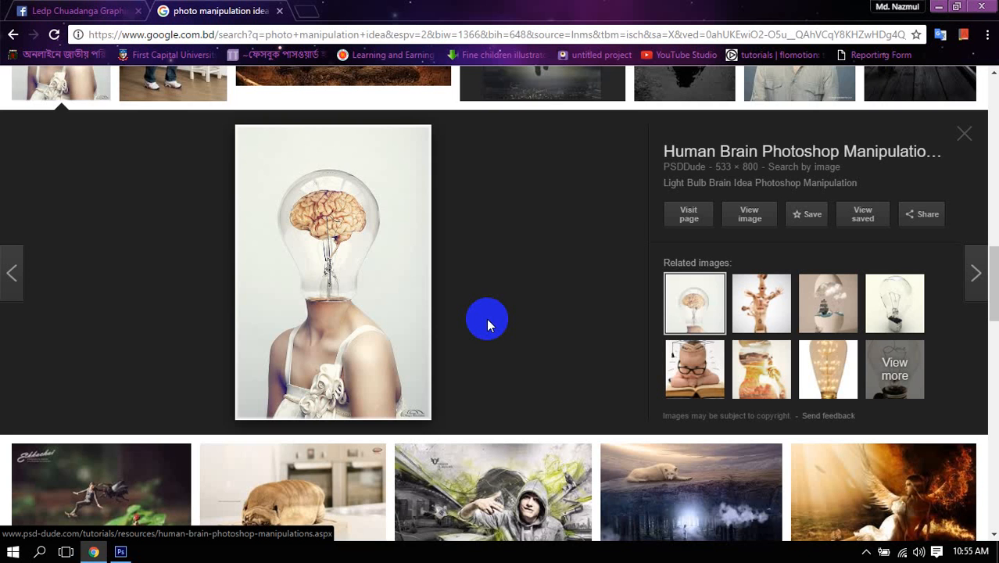
{"action": "scroll", "coordinate": [464, 324], "scroll_direction": "down", "scroll_amount": 3}
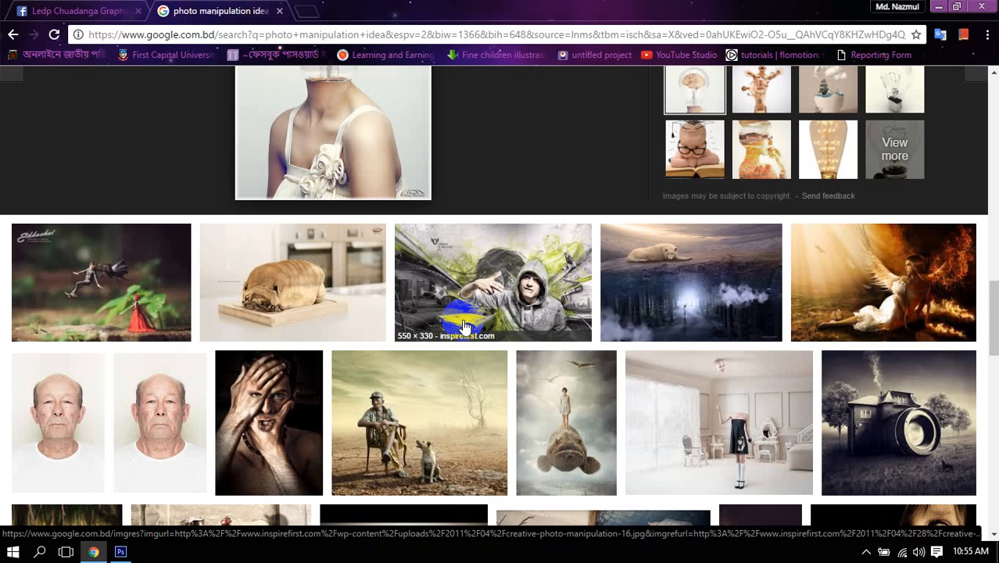
{"action": "scroll", "coordinate": [464, 324], "scroll_direction": "up", "scroll_amount": 3}
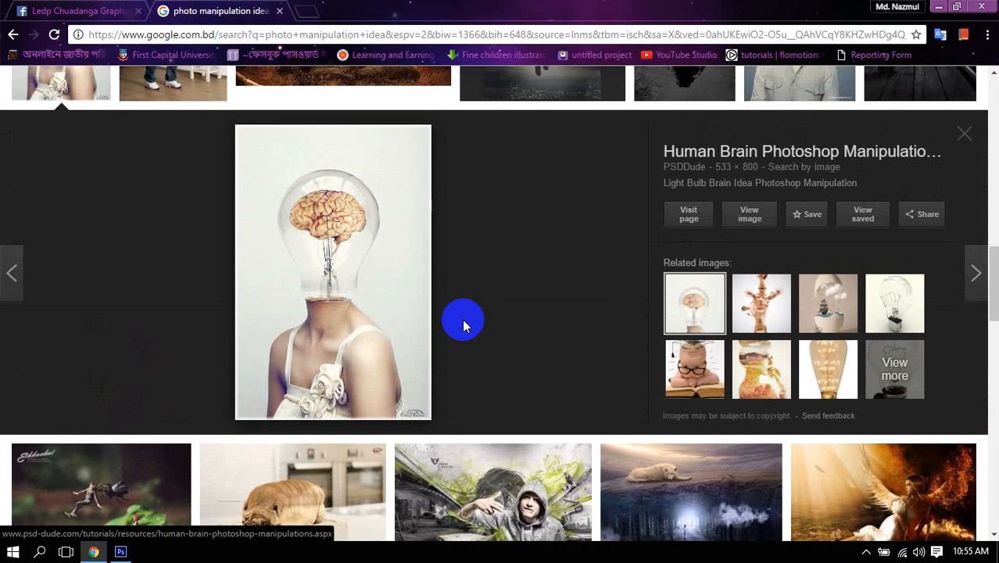
Look further through the image results and preview the picture of the woman with a skull jaw.
{"action": "scroll", "coordinate": [462, 319], "scroll_direction": "down", "scroll_amount": 2}
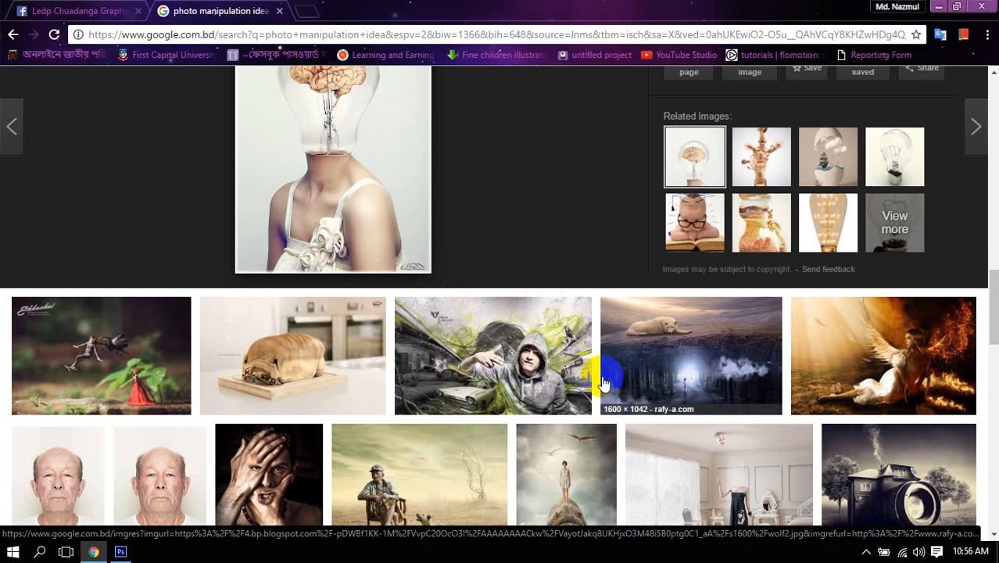
{"action": "scroll", "coordinate": [499, 368], "scroll_direction": "down", "scroll_amount": 2}
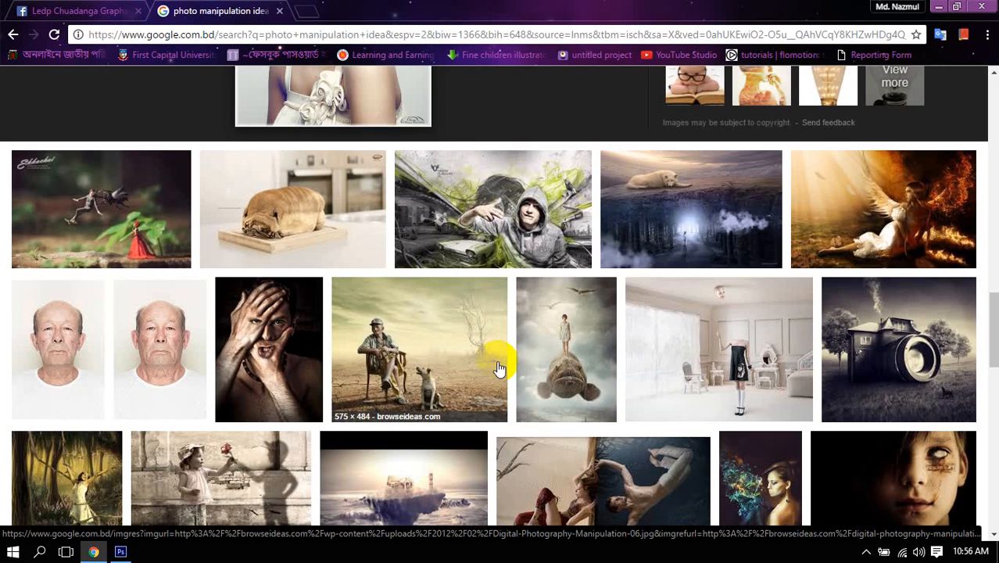
{"action": "scroll", "coordinate": [499, 368], "scroll_direction": "down", "scroll_amount": 4}
{"action": "scroll", "coordinate": [494, 383], "scroll_direction": "down", "scroll_amount": 2}
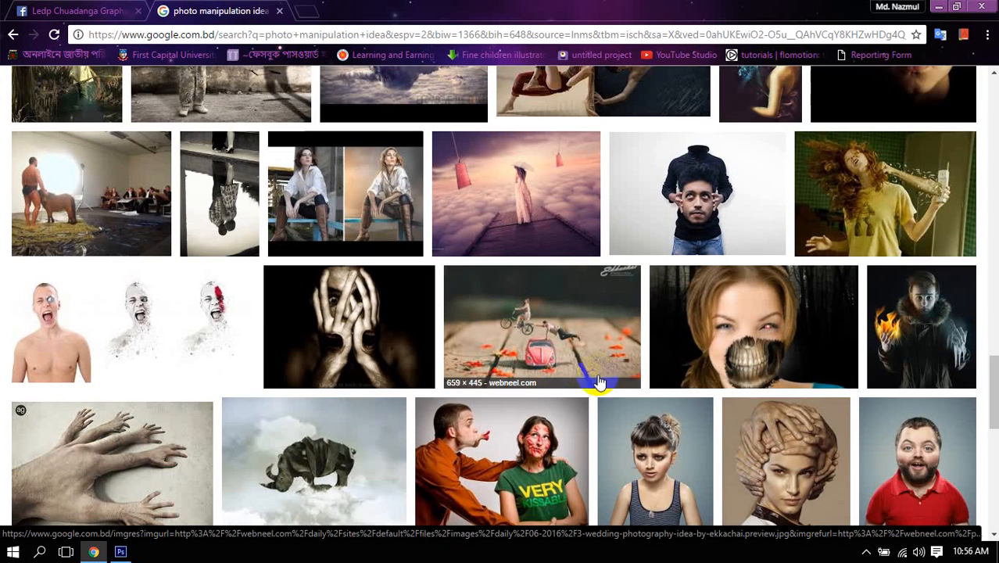
{"action": "left_click", "coordinate": [766, 336]}
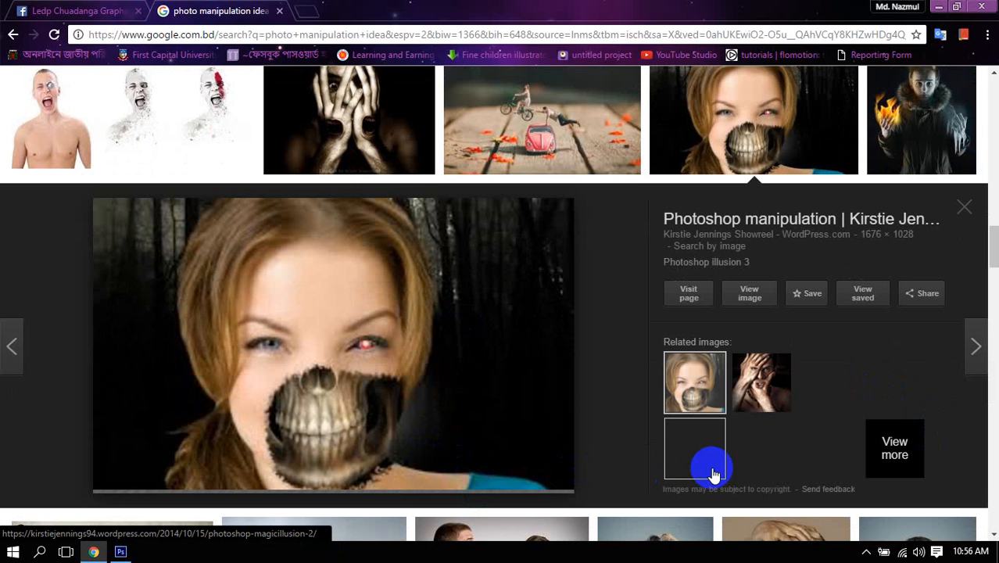
Preview the picture of the woman whose head is covered with hands.
{"action": "scroll", "coordinate": [669, 285], "scroll_direction": "down", "scroll_amount": 3}
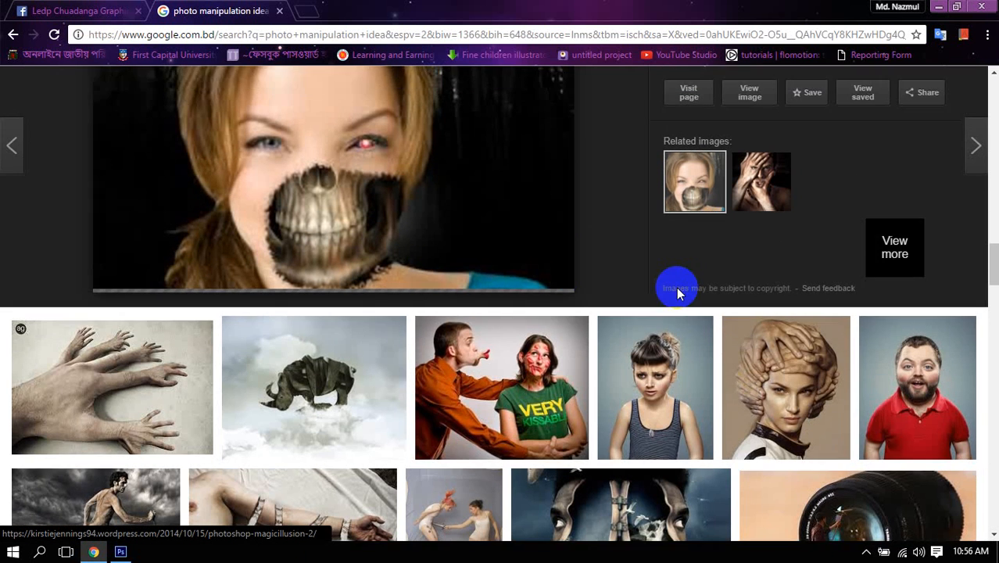
{"action": "scroll", "coordinate": [681, 291], "scroll_direction": "down", "scroll_amount": 1}
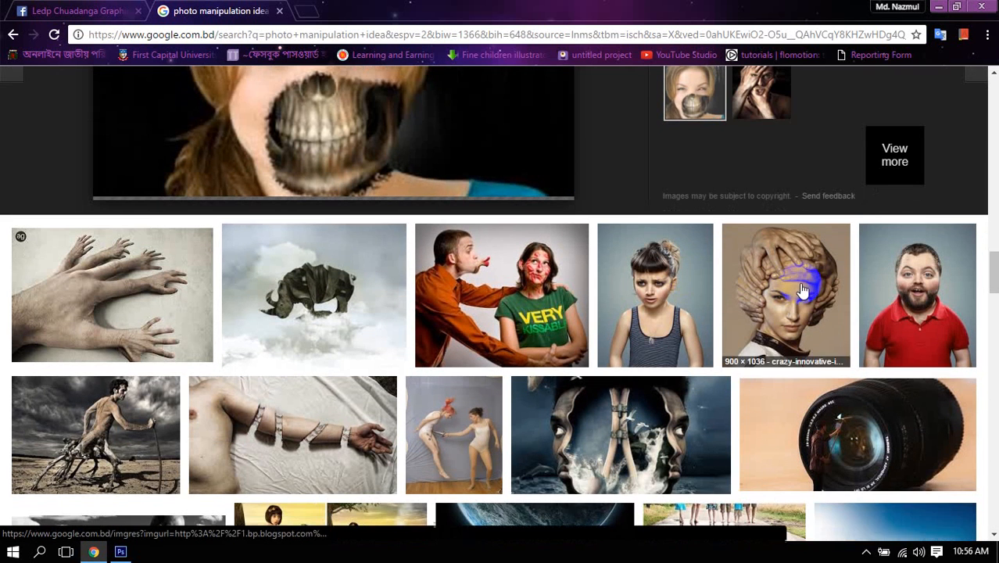
{"action": "left_click", "coordinate": [815, 306]}
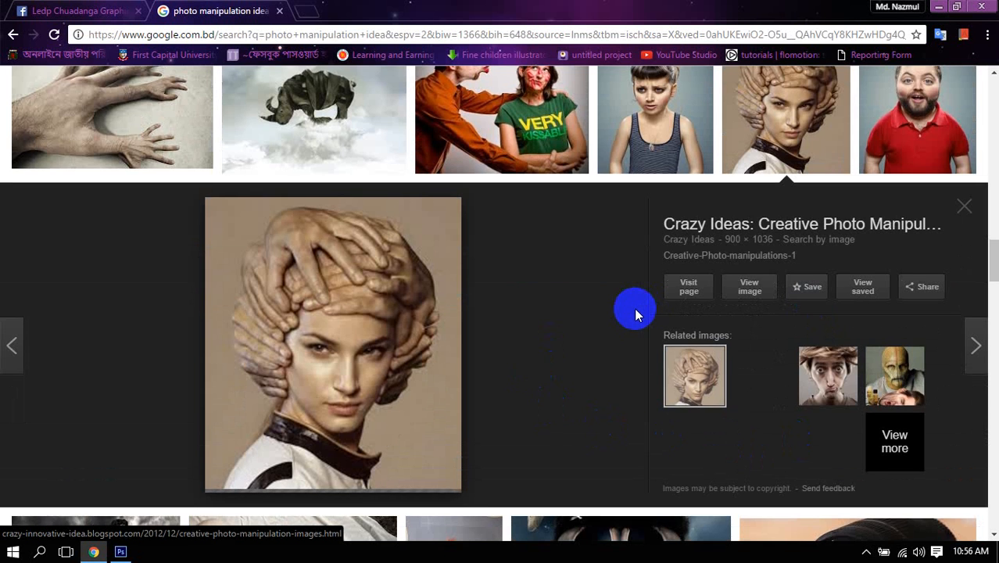
Preview the bulb-headed businessman picture and compare it with the tiger-headed suit photo on the open Facebook page.
{"action": "scroll", "coordinate": [631, 312], "scroll_direction": "down", "scroll_amount": 7}
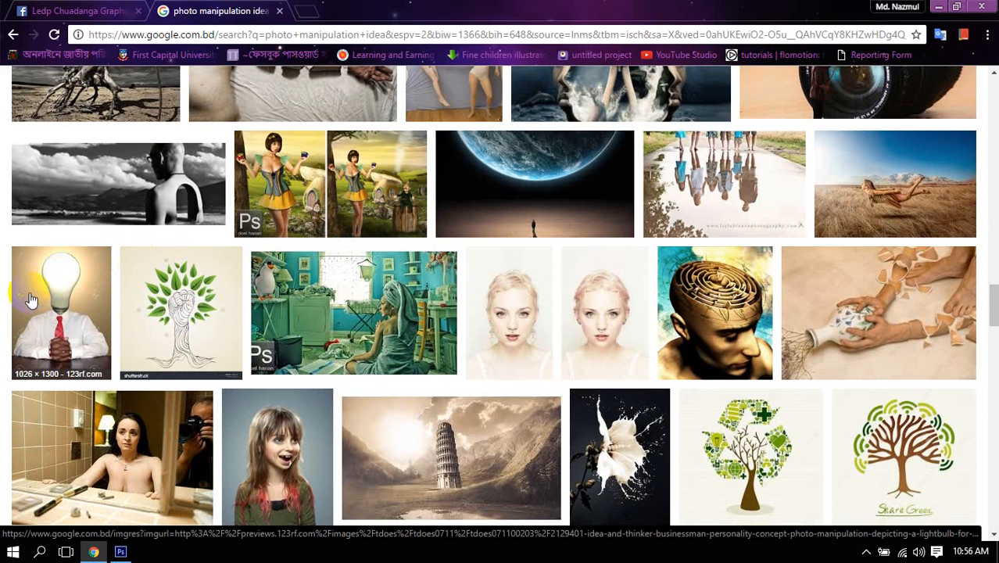
{"action": "left_click", "coordinate": [64, 295]}
{"action": "left_click", "coordinate": [703, 397]}
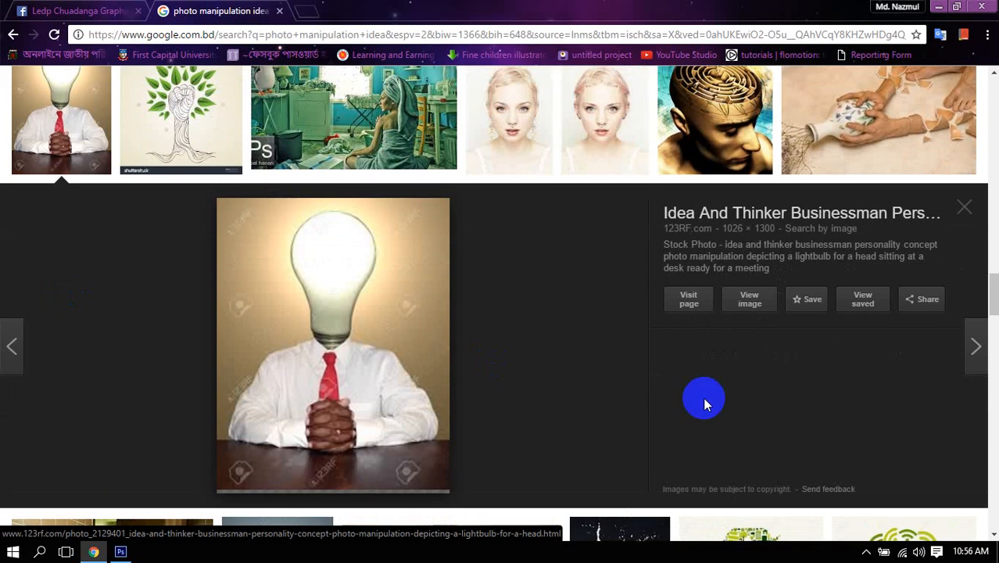
{"action": "left_click", "coordinate": [59, 11]}
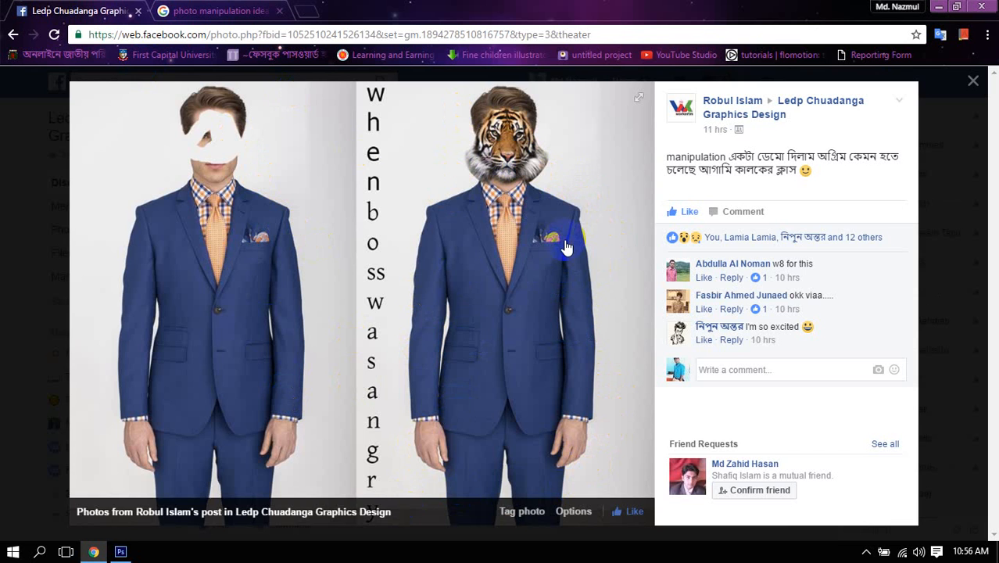
{"action": "left_click", "coordinate": [221, 11]}
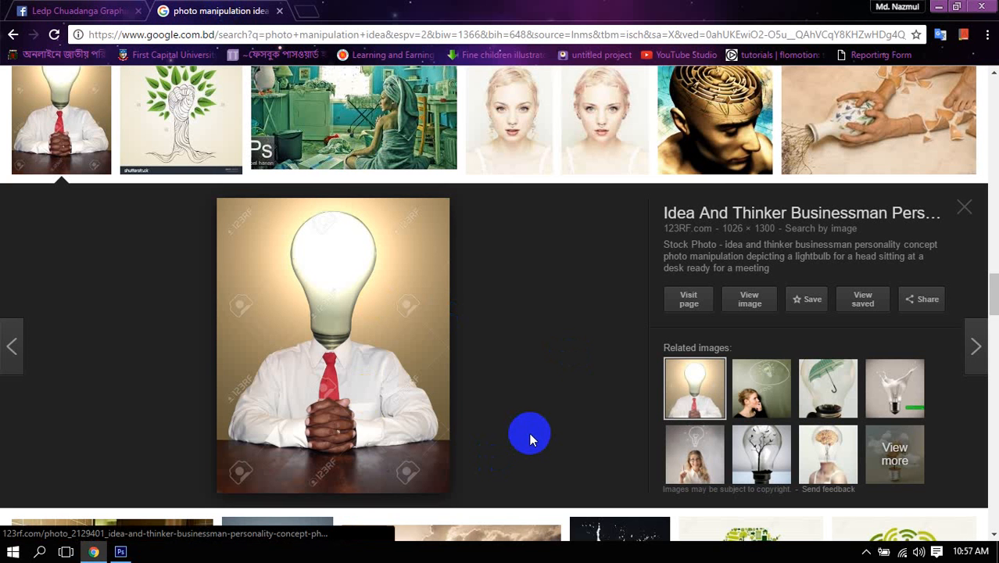
Switch to Photoshop and toggle the image layers' visibility so only Layer 1 is hidden and both its copies are shown.
{"action": "left_click", "coordinate": [121, 551]}
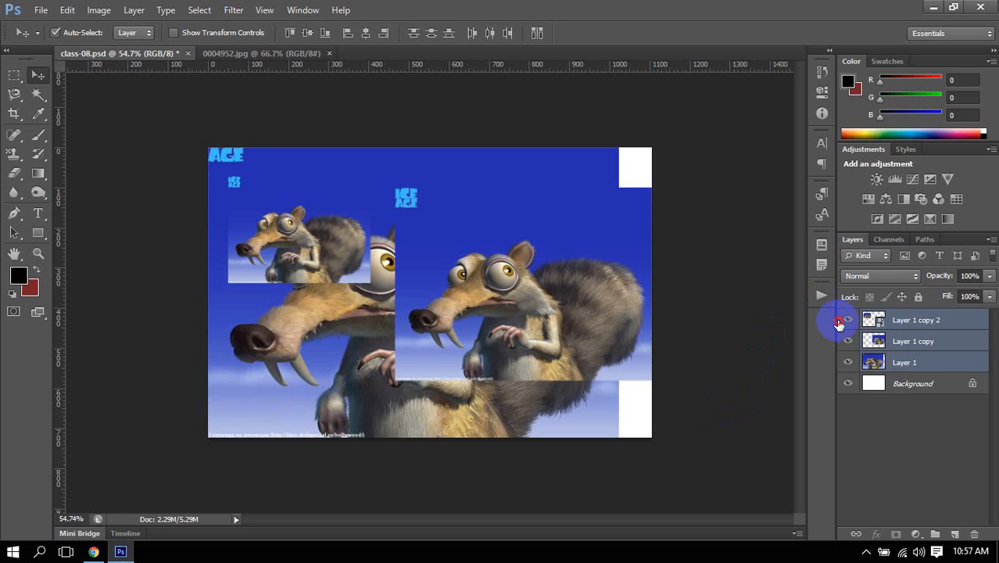
{"action": "left_click", "coordinate": [847, 320]}
{"action": "left_click", "coordinate": [848, 361]}
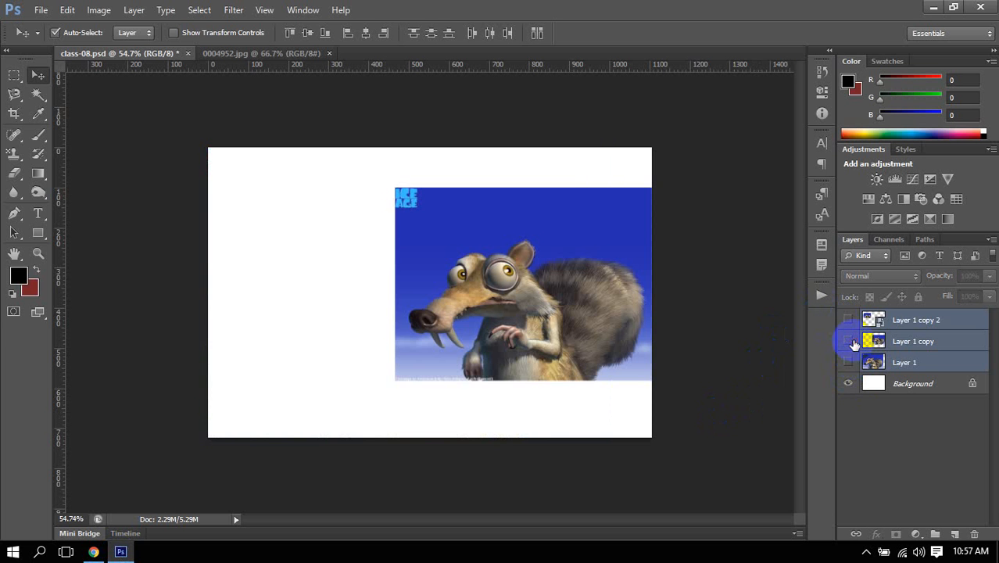
{"action": "left_click", "coordinate": [847, 341]}
{"action": "left_click", "coordinate": [847, 362]}
{"action": "left_click", "coordinate": [848, 362]}
{"action": "left_click", "coordinate": [848, 341]}
{"action": "left_click", "coordinate": [848, 320]}
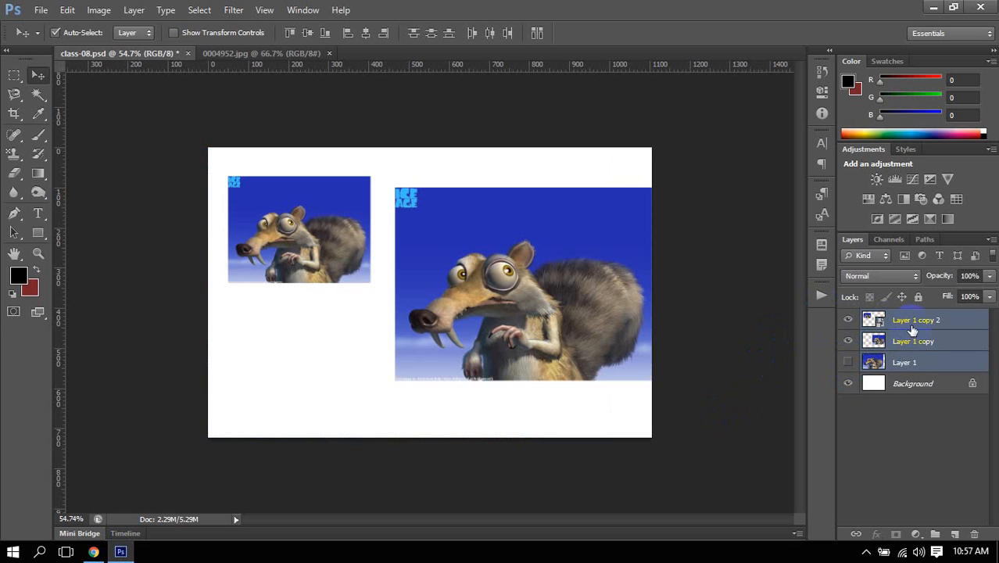
Move the smaller squirrel picture slightly down, choose the Eraser tool and hide Layer 1 copy 2.
{"action": "left_click", "coordinate": [908, 352]}
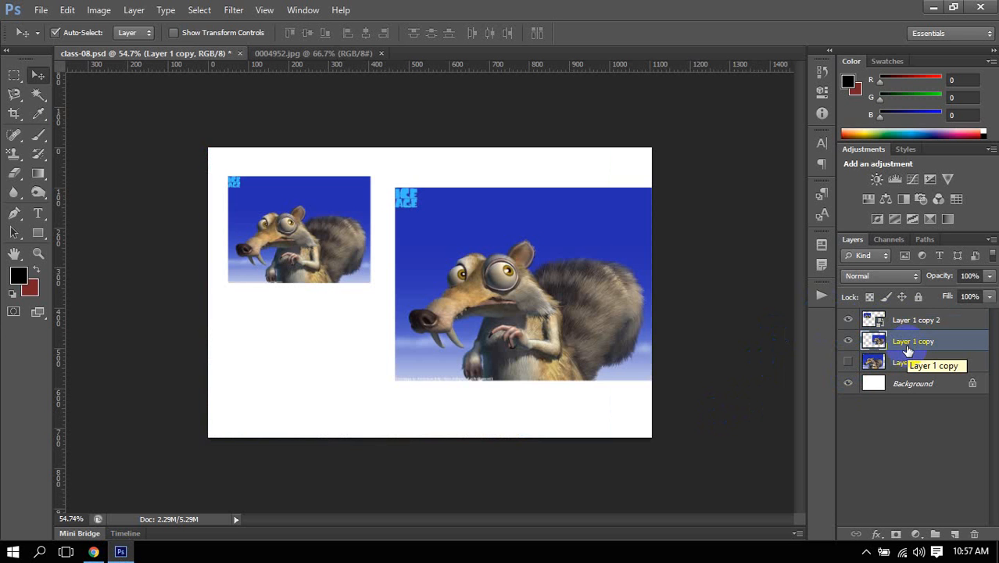
{"action": "left_click_drag", "start_coordinate": [303, 240], "coordinate": [309, 268]}
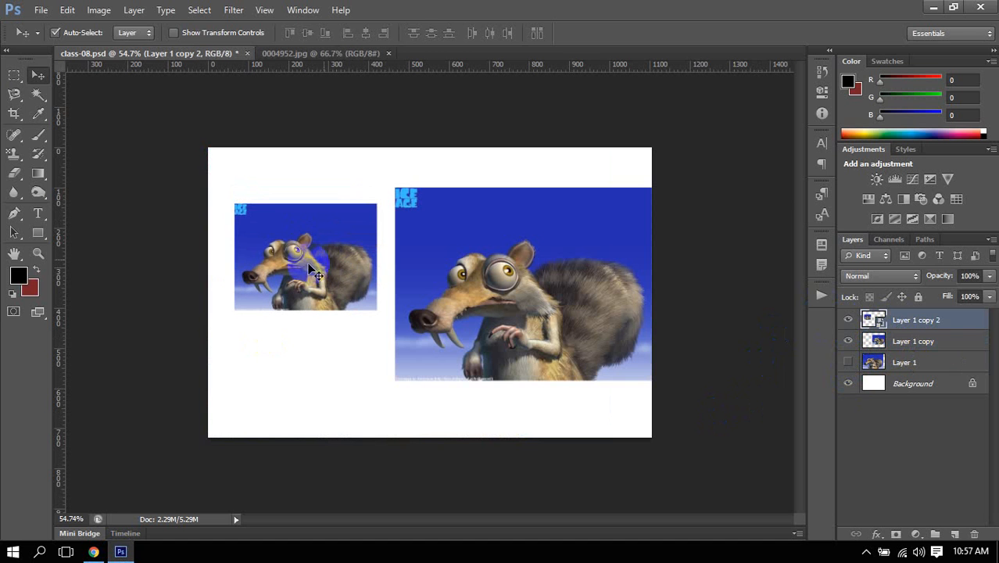
{"action": "left_click", "coordinate": [14, 173]}
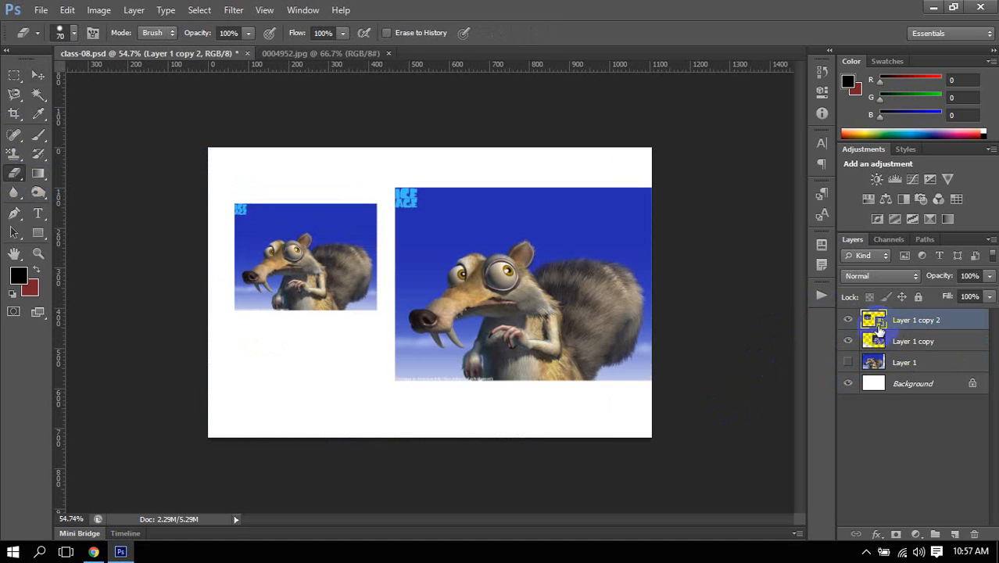
{"action": "left_click", "coordinate": [848, 319]}
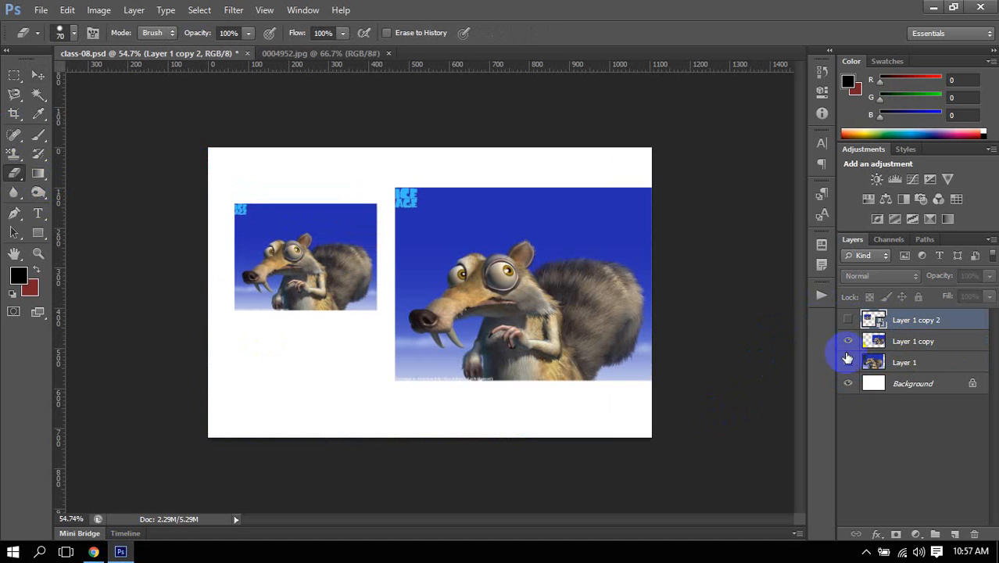
Try erasing the blue background around the squirrel on Layer 1 copy, and undo the erasing.
{"action": "left_click", "coordinate": [919, 340]}
{"action": "mouse_move", "coordinate": [426, 194]}
{"action": "left_mouse_down"}
{"action": "mouse_move", "coordinate": [397, 205]}
{"action": "mouse_move", "coordinate": [447, 178]}
{"action": "mouse_move", "coordinate": [664, 208]}
{"action": "mouse_move", "coordinate": [416, 201]}
{"action": "mouse_move", "coordinate": [653, 229]}
{"action": "mouse_move", "coordinate": [413, 252]}
{"action": "mouse_move", "coordinate": [379, 327]}
{"action": "mouse_move", "coordinate": [395, 380]}
{"action": "mouse_move", "coordinate": [407, 384]}
{"action": "left_mouse_up"}
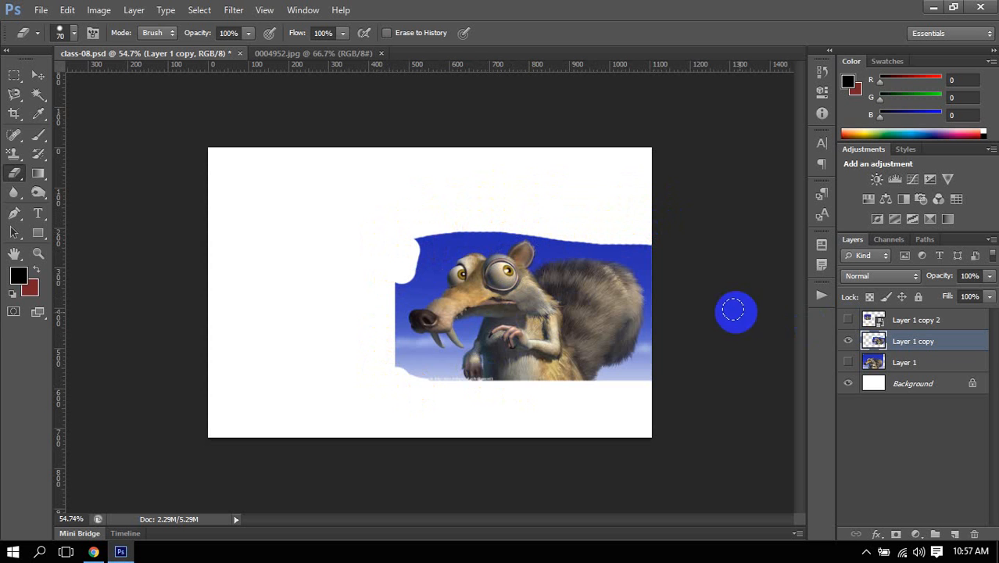
{"action": "key", "text": "ctrl+alt+z"}
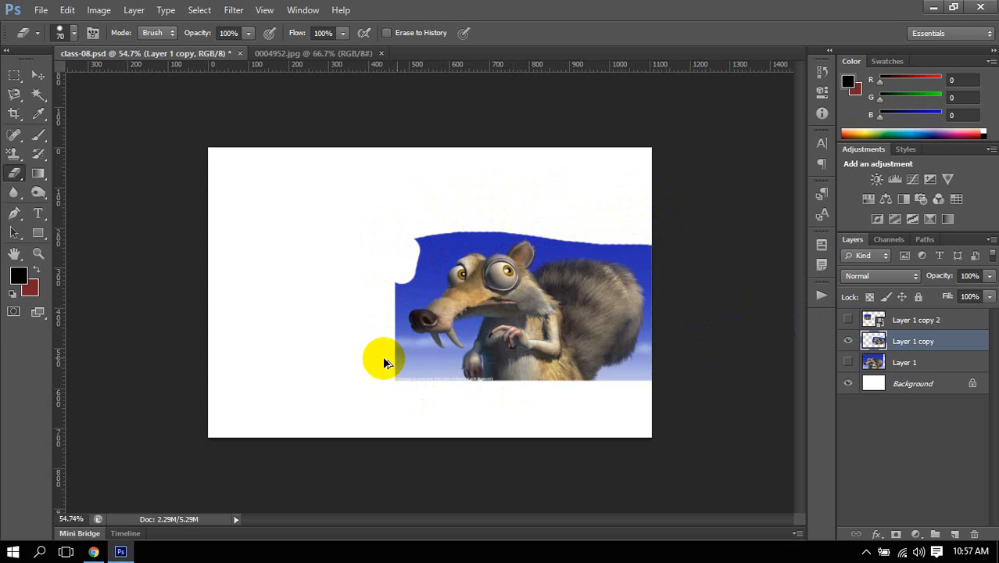
{"action": "key", "text": "ctrl+alt+z"}
{"action": "key", "text": "ctrl+alt+z"}
{"action": "key", "text": "ctrl+alt+z"}
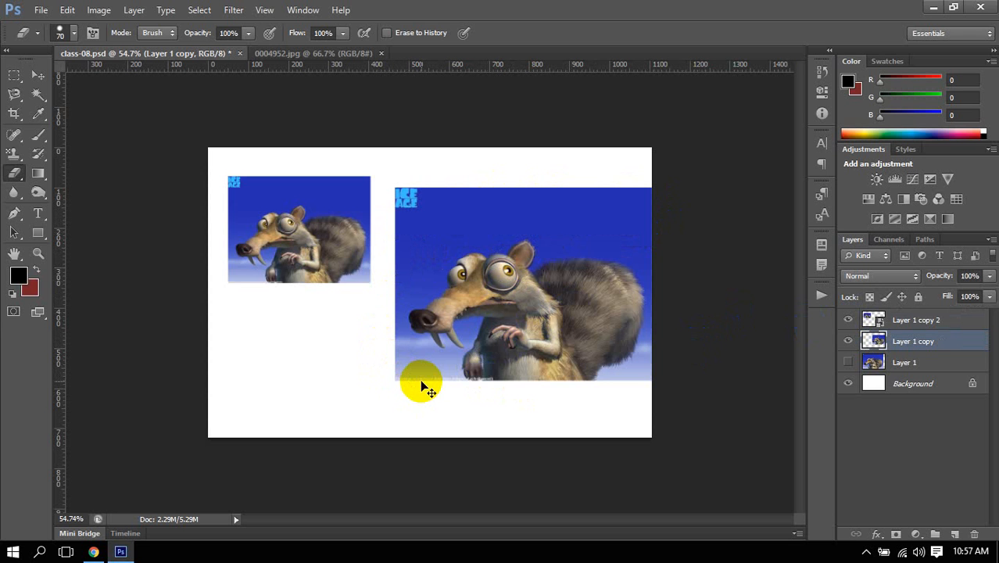
{"action": "key", "text": "ctrl+alt+z"}
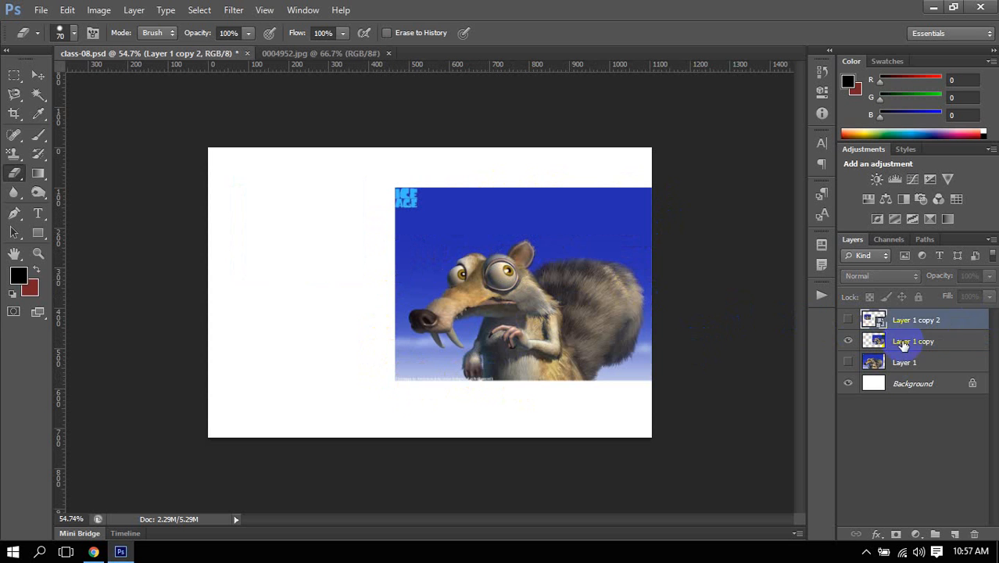
Erase the blue background above the squirrel and at the picture's lower-right corner on Layer 1 copy.
{"action": "left_click", "coordinate": [913, 341]}
{"action": "mouse_move", "coordinate": [406, 190]}
{"action": "left_mouse_down"}
{"action": "mouse_move", "coordinate": [382, 184]}
{"action": "mouse_move", "coordinate": [688, 205]}
{"action": "mouse_move", "coordinate": [442, 225]}
{"action": "mouse_move", "coordinate": [402, 264]}
{"action": "left_mouse_up"}
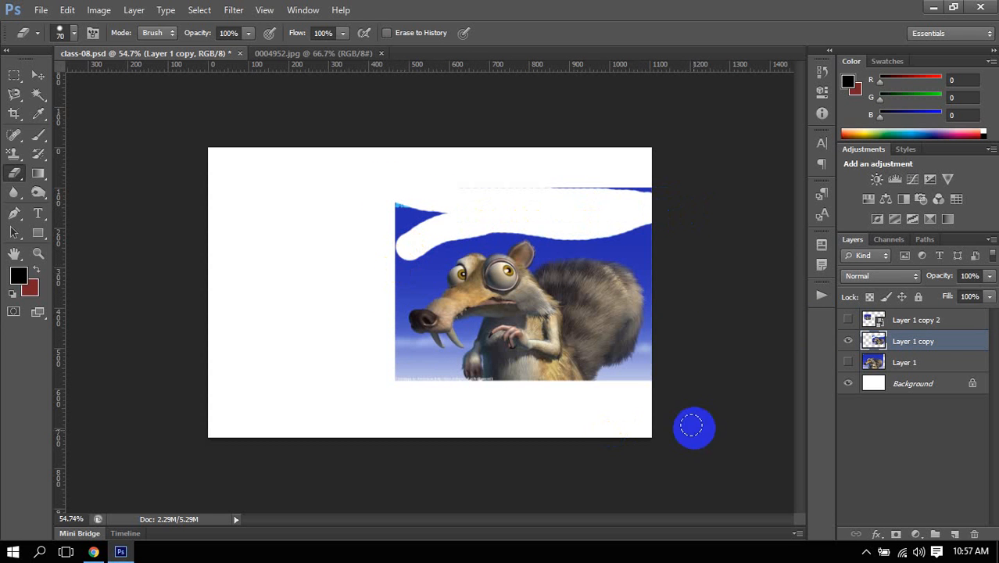
{"action": "mouse_move", "coordinate": [681, 367]}
{"action": "left_mouse_down"}
{"action": "mouse_move", "coordinate": [665, 357]}
{"action": "mouse_move", "coordinate": [636, 392]}
{"action": "mouse_move", "coordinate": [655, 445]}
{"action": "left_mouse_up"}
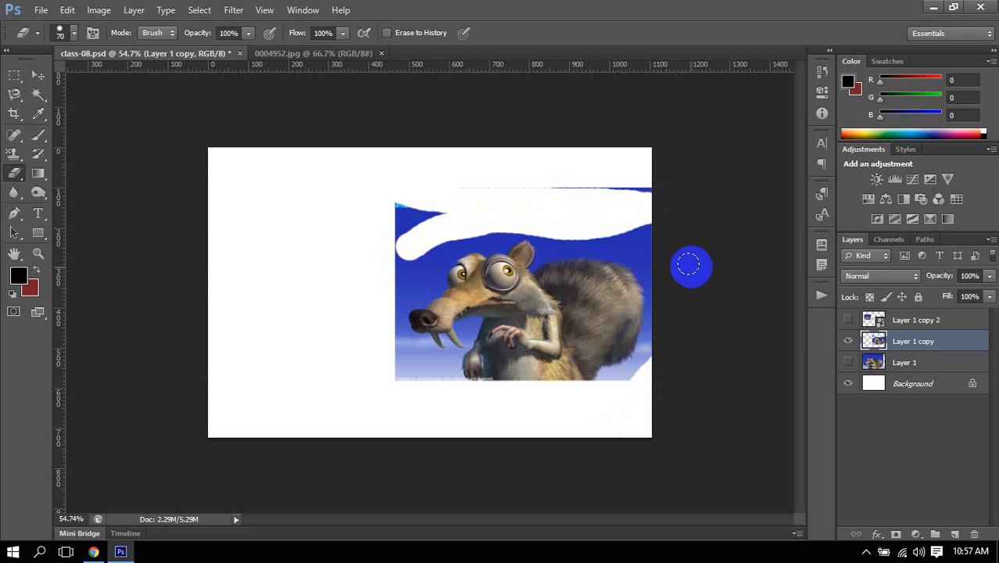
{"action": "mouse_move", "coordinate": [367, 217]}
{"action": "left_mouse_down"}
{"action": "mouse_move", "coordinate": [345, 227]}
{"action": "mouse_move", "coordinate": [421, 234]}
{"action": "mouse_move", "coordinate": [573, 208]}
{"action": "mouse_move", "coordinate": [372, 244]}
{"action": "left_mouse_up"}
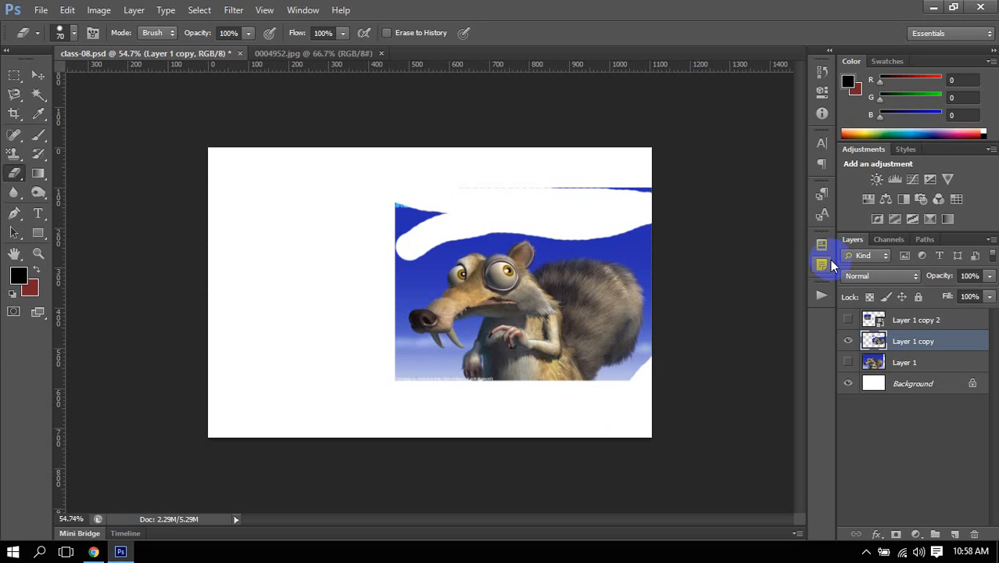
Undo the eraser strokes on Layer 1 copy and restore them again.
{"action": "key", "text": "ctrl+alt+z"}
{"action": "key", "text": "ctrl+alt+z"}
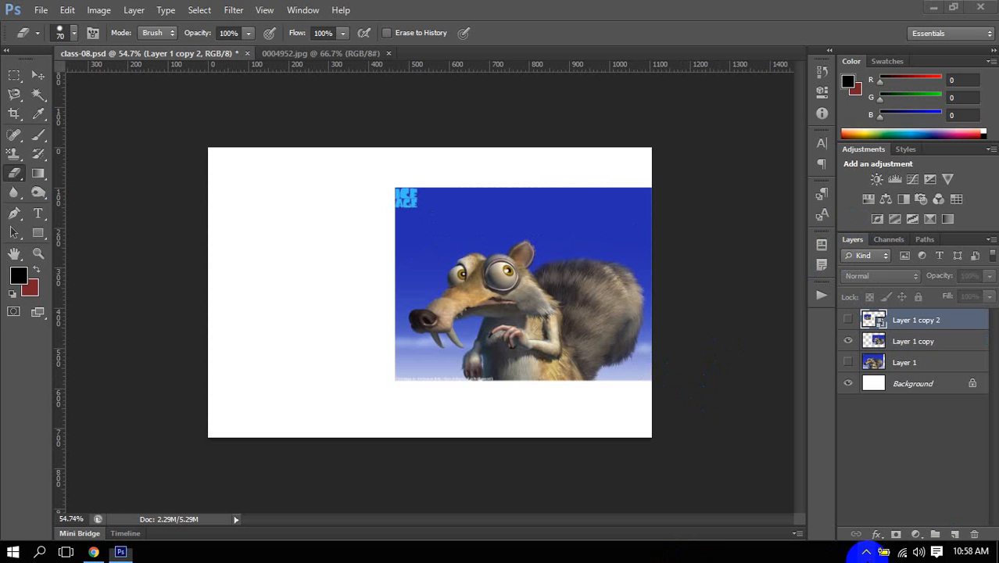
{"action": "left_click", "coordinate": [866, 552]}
{"action": "left_click", "coordinate": [913, 341]}
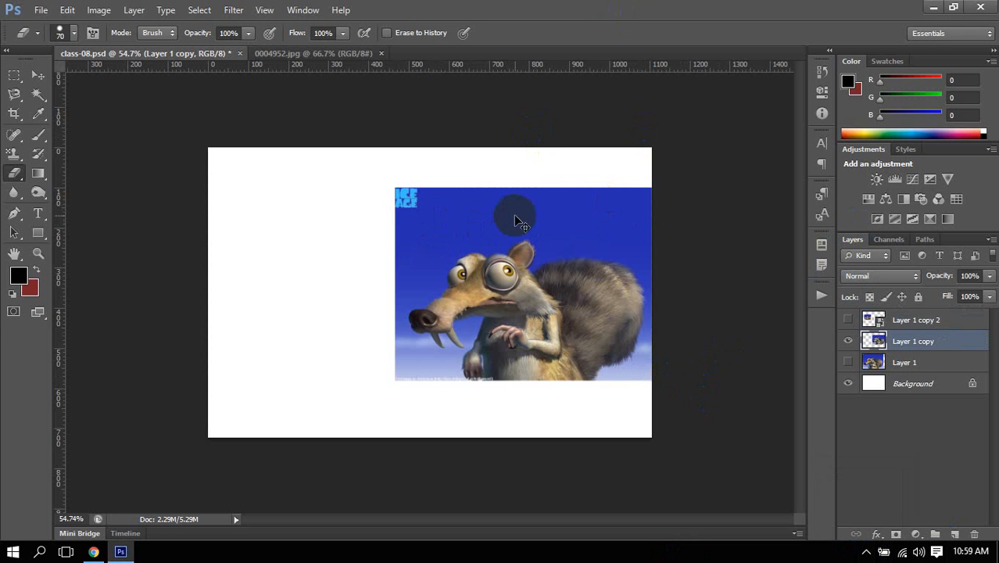
{"action": "left_click_drag", "start_coordinate": [513, 214], "coordinate": [512, 212]}
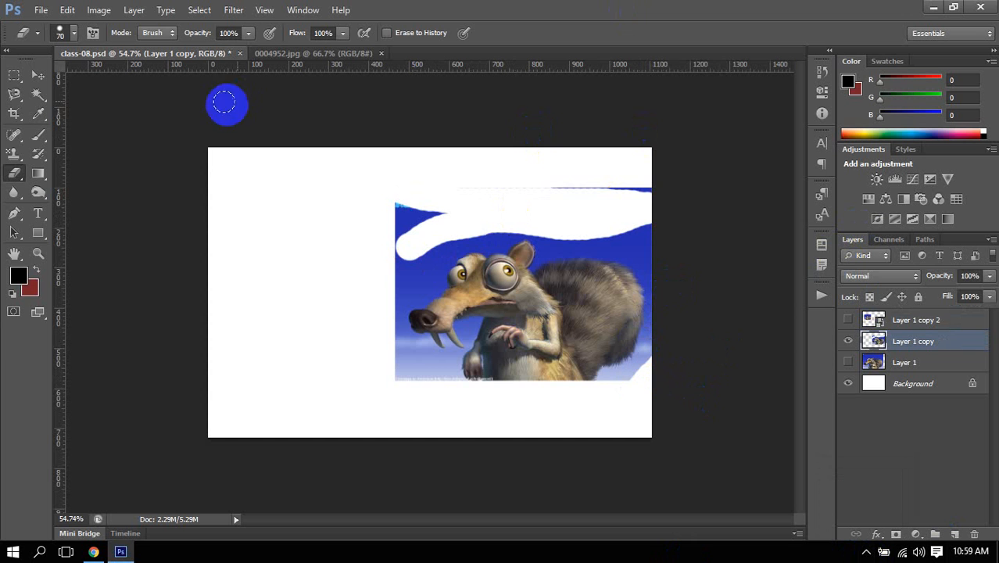
Move the partly erased squirrel picture on Layer 1 copy to the left, fully inside the canvas.
{"action": "left_click", "coordinate": [24, 77]}
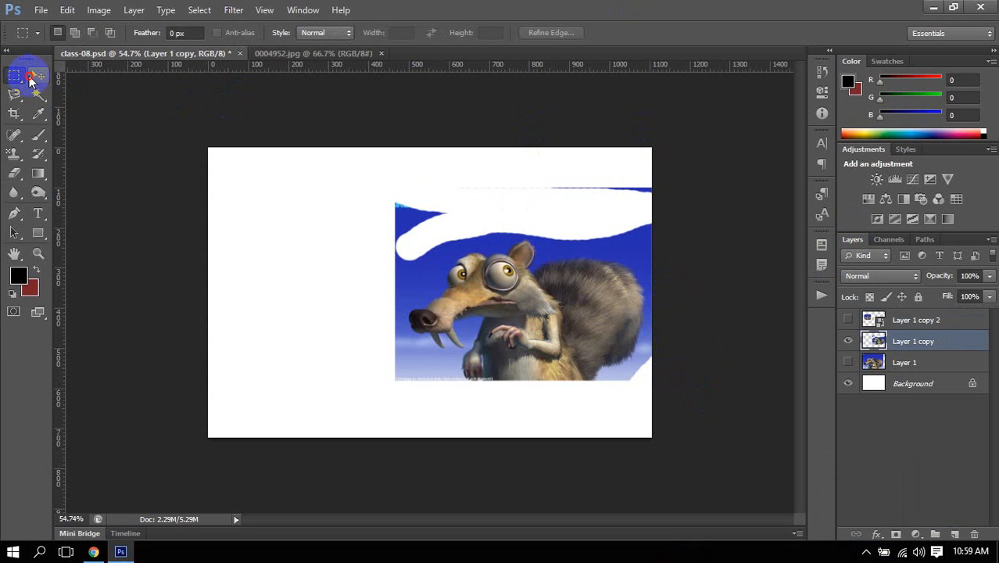
{"action": "left_click", "coordinate": [38, 75]}
{"action": "left_click_drag", "start_coordinate": [504, 305], "coordinate": [368, 298]}
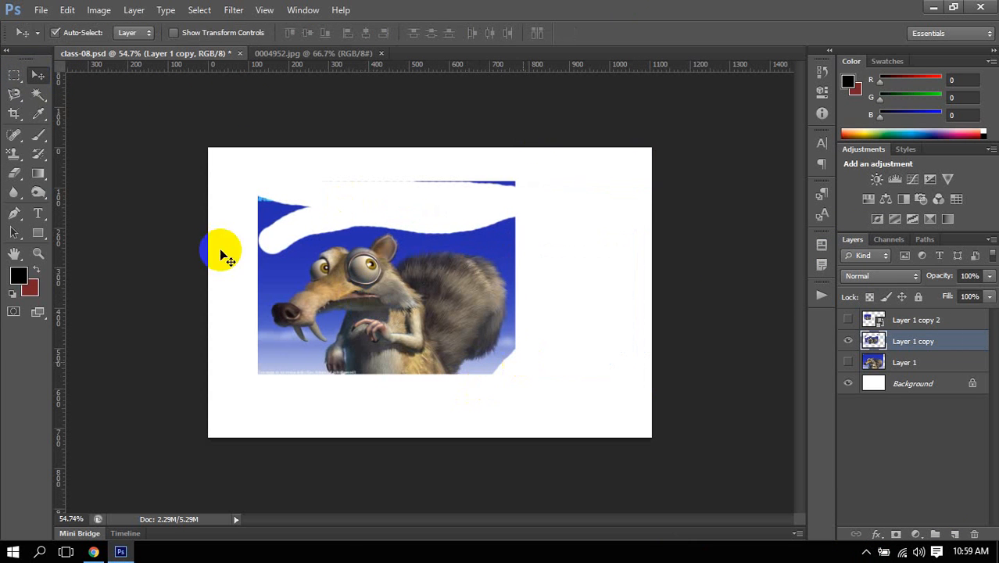
Erase strokes over the squirrel's snout, cheek and the lower-left background, and toggle the visibility of Layer 1 copy 2.
{"action": "left_click", "coordinate": [16, 174]}
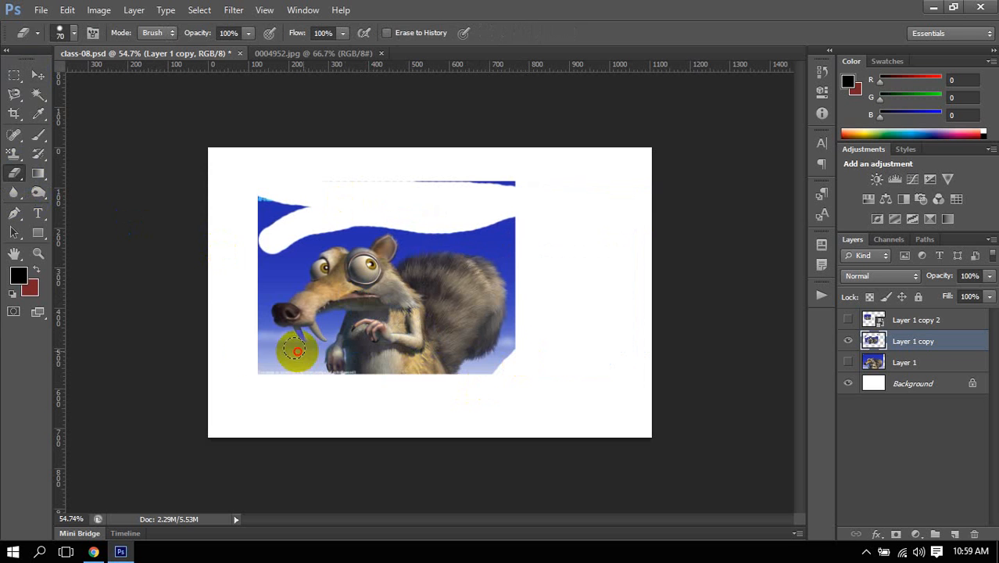
{"action": "mouse_move", "coordinate": [296, 351]}
{"action": "left_mouse_down"}
{"action": "mouse_move", "coordinate": [305, 305]}
{"action": "mouse_move", "coordinate": [363, 272]}
{"action": "mouse_move", "coordinate": [379, 290]}
{"action": "left_mouse_up"}
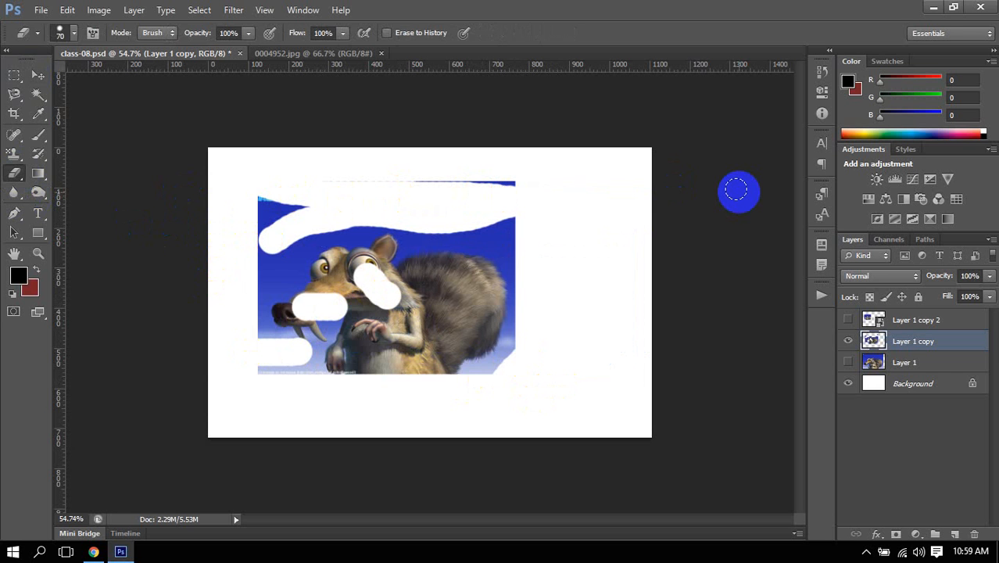
{"action": "left_click", "coordinate": [38, 74]}
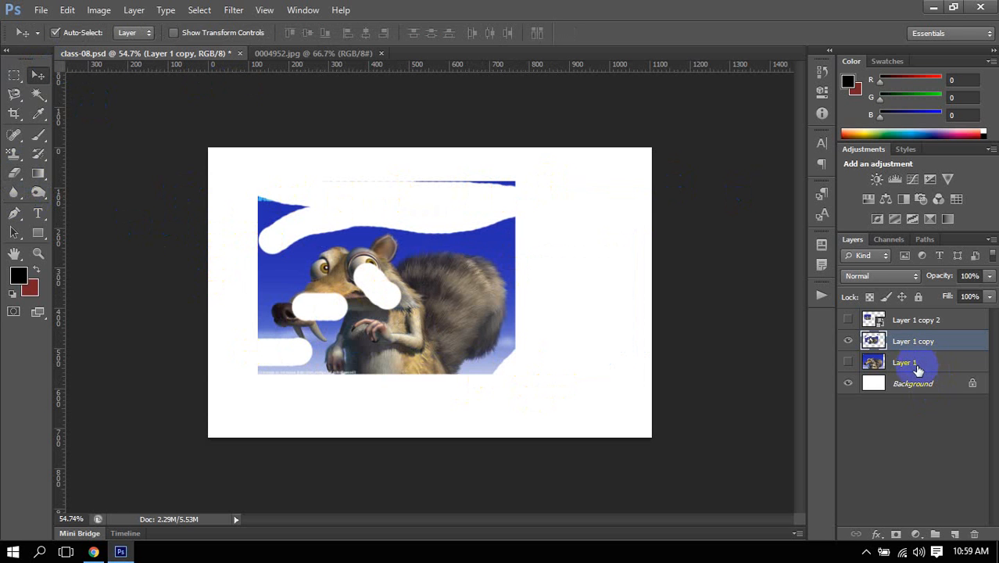
{"action": "left_click", "coordinate": [849, 322]}
{"action": "left_click", "coordinate": [850, 322]}
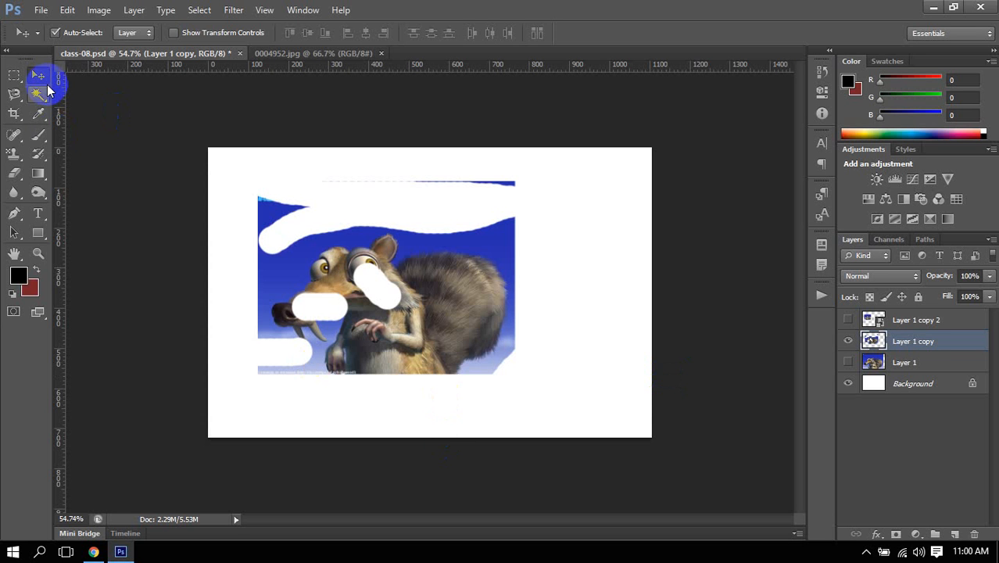
Undo the move and all eraser strokes on Layer 1 copy.
{"action": "key", "text": "ctrl+alt+z"}
{"action": "key", "text": "ctrl+alt+z"}
{"action": "key", "text": "ctrl+alt+z"}
{"action": "key", "text": "ctrl+alt+z"}
{"action": "key", "text": "ctrl+alt+z"}
{"action": "key", "text": "ctrl+alt+z"}
{"action": "key", "text": "ctrl+alt+z"}
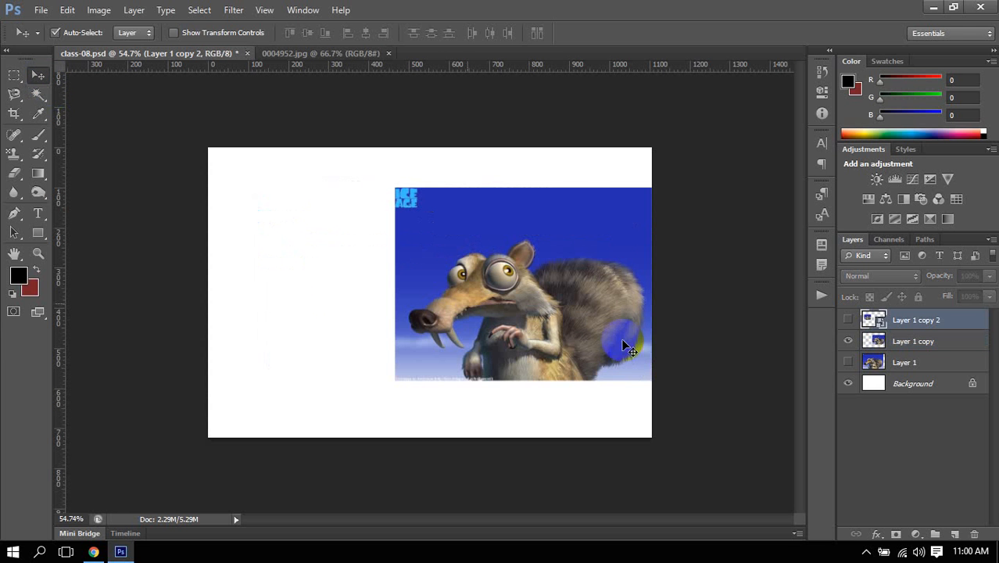
Move the squirrel picture left into the canvas and add a layer mask to Layer 1 copy, leaving the mask selected.
{"action": "left_click_drag", "start_coordinate": [531, 313], "coordinate": [412, 313]}
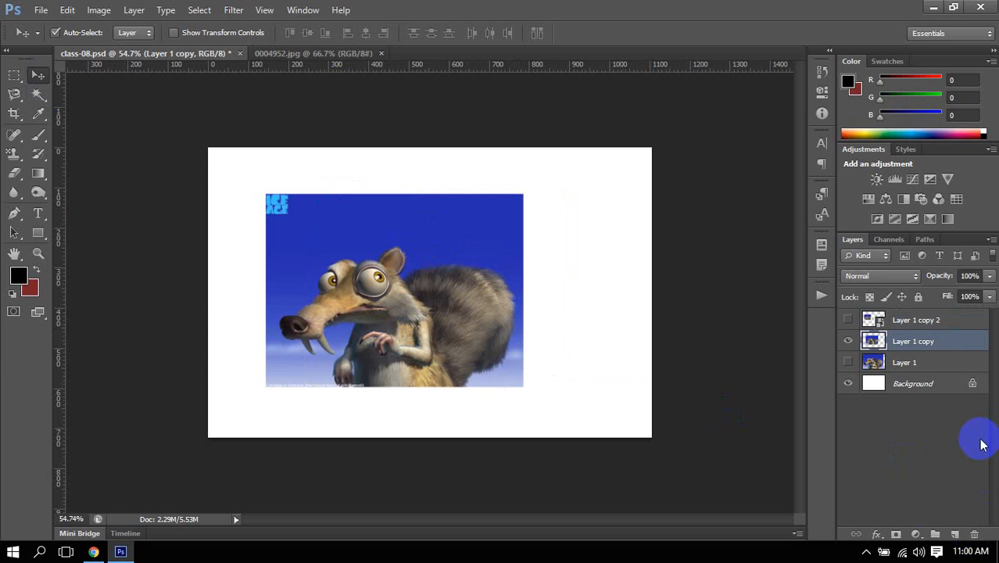
{"action": "left_click", "coordinate": [897, 535]}
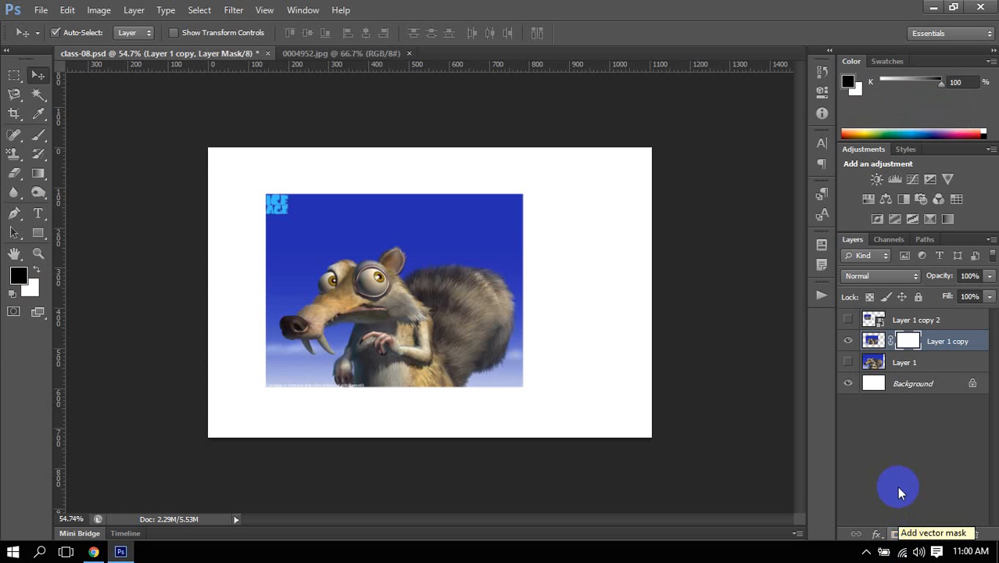
{"action": "left_click", "coordinate": [874, 341]}
{"action": "left_click", "coordinate": [909, 344]}
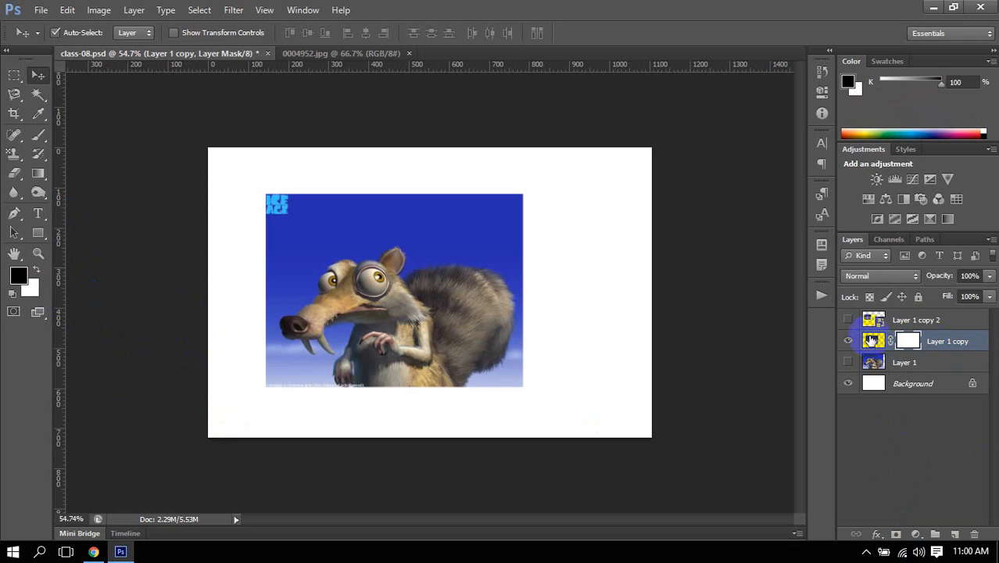
{"action": "left_click", "coordinate": [871, 345]}
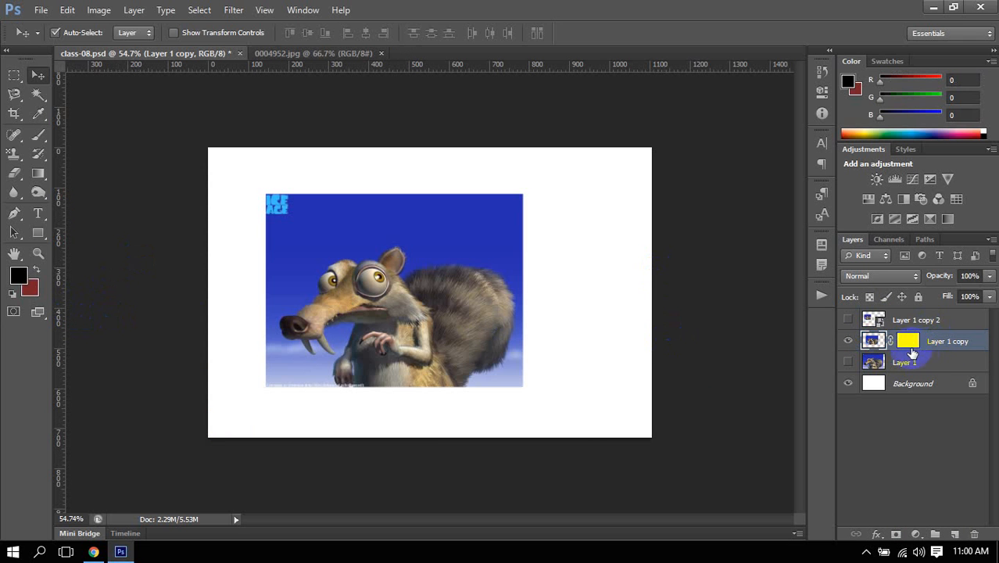
{"action": "left_click", "coordinate": [911, 345]}
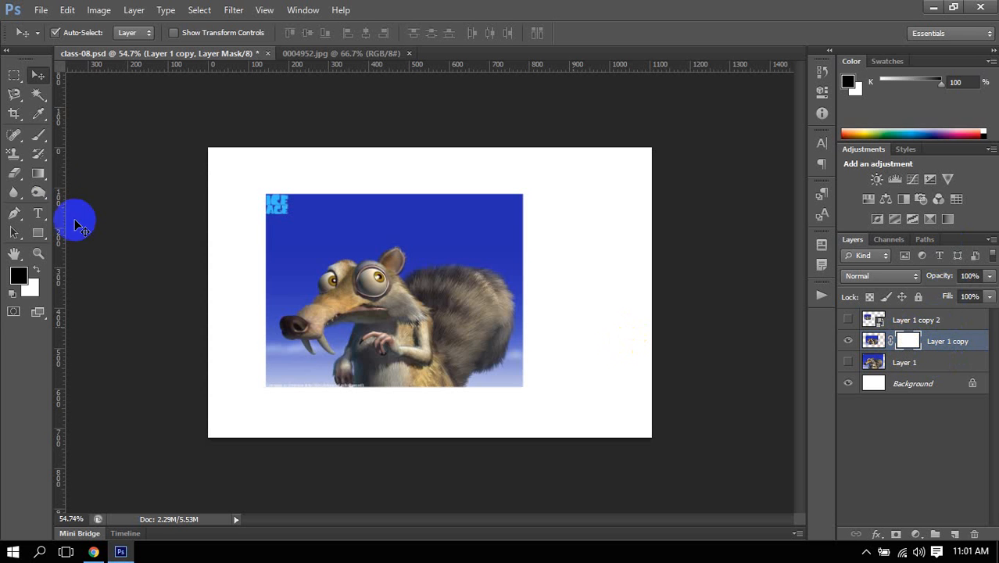
Paint black on the Layer 1 copy mask with a 129 px soft brush to hide the blue background around the squirrel.
{"action": "left_click_drag", "start_coordinate": [37, 134], "coordinate": [82, 138]}
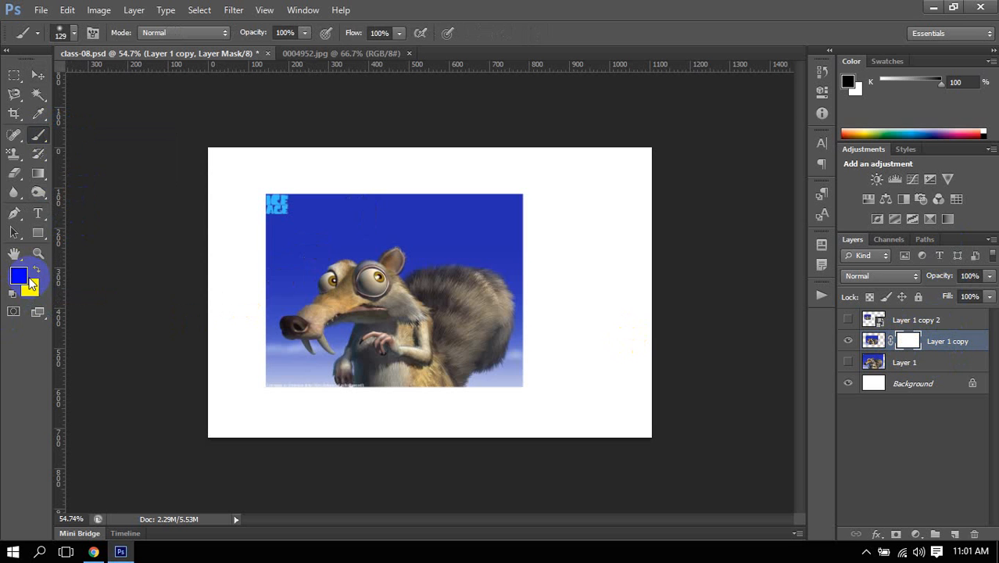
{"action": "key", "text": "d"}
{"action": "mouse_move", "coordinate": [290, 179]}
{"action": "left_mouse_down"}
{"action": "mouse_move", "coordinate": [267, 273]}
{"action": "mouse_move", "coordinate": [379, 191]}
{"action": "mouse_move", "coordinate": [261, 198]}
{"action": "mouse_move", "coordinate": [554, 203]}
{"action": "mouse_move", "coordinate": [335, 204]}
{"action": "mouse_move", "coordinate": [257, 261]}
{"action": "mouse_move", "coordinate": [491, 210]}
{"action": "mouse_move", "coordinate": [469, 226]}
{"action": "mouse_move", "coordinate": [284, 241]}
{"action": "mouse_move", "coordinate": [228, 283]}
{"action": "mouse_move", "coordinate": [254, 370]}
{"action": "mouse_move", "coordinate": [526, 410]}
{"action": "mouse_move", "coordinate": [545, 352]}
{"action": "mouse_move", "coordinate": [509, 397]}
{"action": "mouse_move", "coordinate": [531, 246]}
{"action": "mouse_move", "coordinate": [341, 225]}
{"action": "mouse_move", "coordinate": [252, 284]}
{"action": "mouse_move", "coordinate": [223, 384]}
{"action": "mouse_move", "coordinate": [243, 258]}
{"action": "mouse_move", "coordinate": [257, 301]}
{"action": "mouse_move", "coordinate": [245, 395]}
{"action": "mouse_move", "coordinate": [345, 468]}
{"action": "left_mouse_up"}
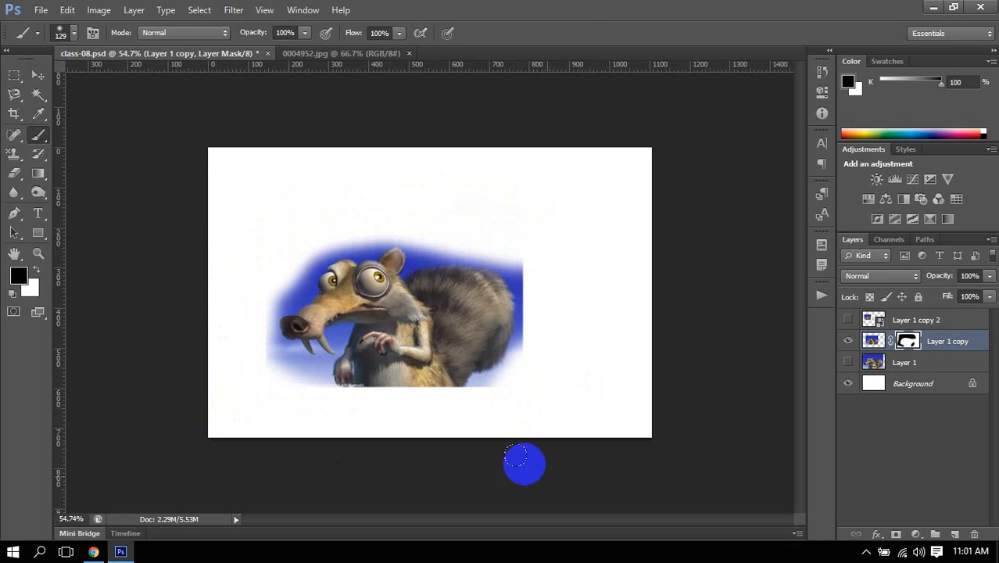
{"action": "left_click", "coordinate": [626, 381]}
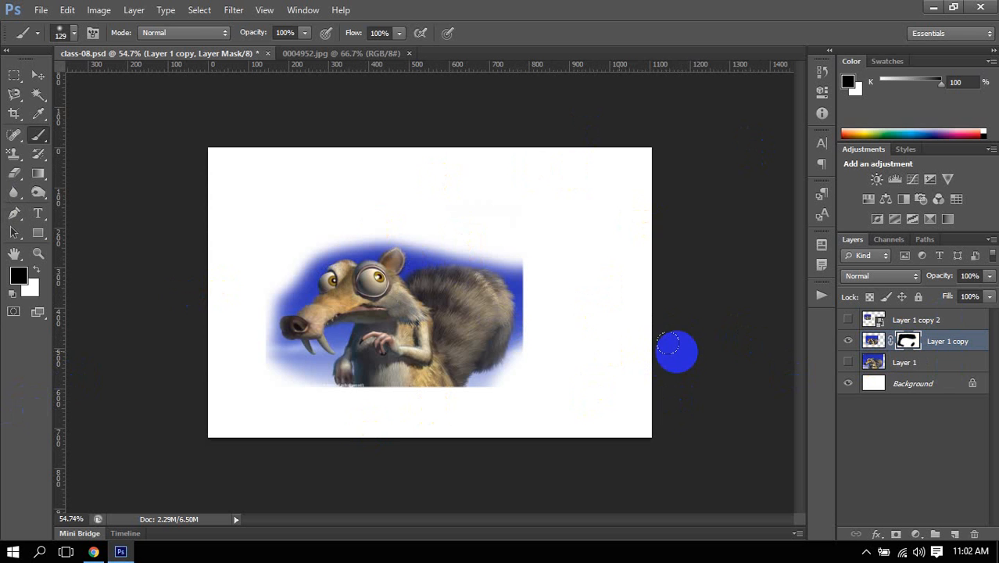
{"action": "left_click", "coordinate": [544, 335]}
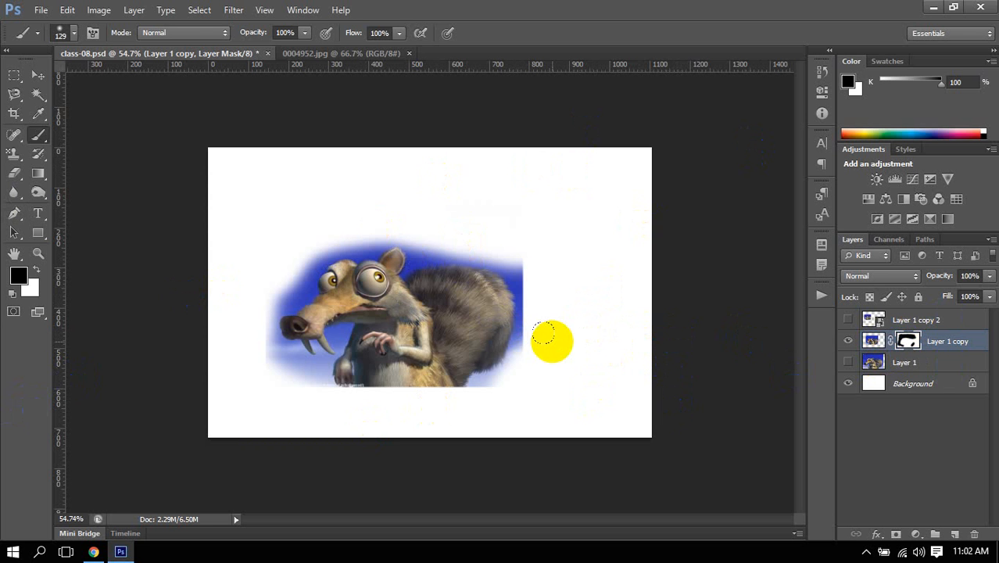
{"action": "left_click_drag", "start_coordinate": [544, 333], "coordinate": [508, 335]}
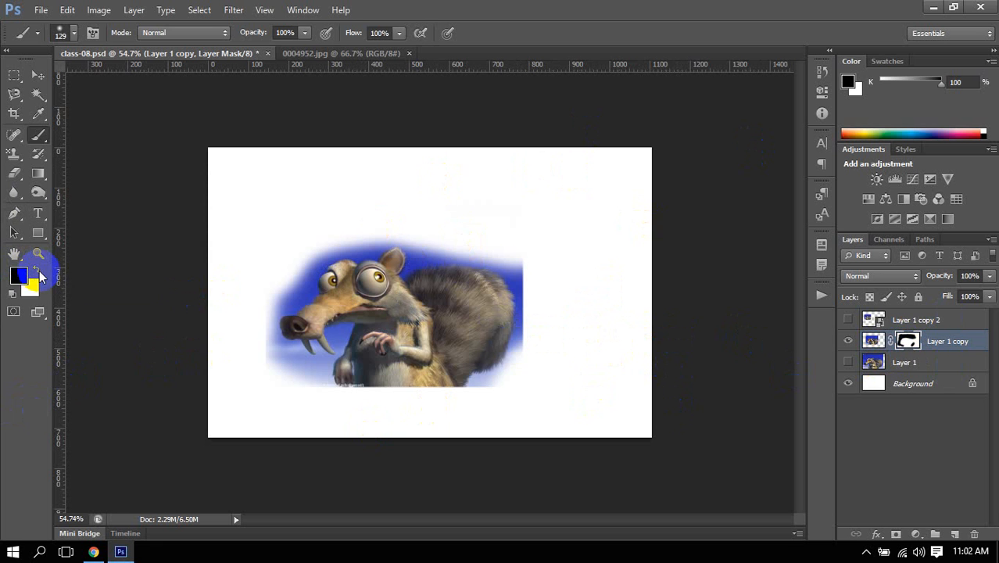
Switch the foreground colour to white and paint across the mask's upper area to bring back the background strip above the squirrel.
{"action": "left_click", "coordinate": [37, 271]}
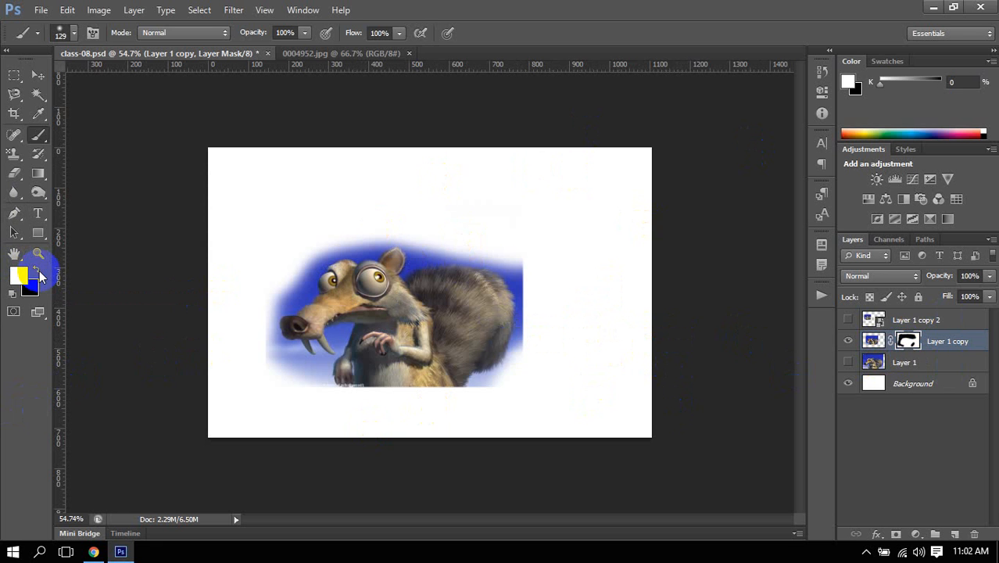
{"action": "right_click", "coordinate": [37, 135]}
{"action": "left_click", "coordinate": [101, 132]}
{"action": "right_click", "coordinate": [277, 222]}
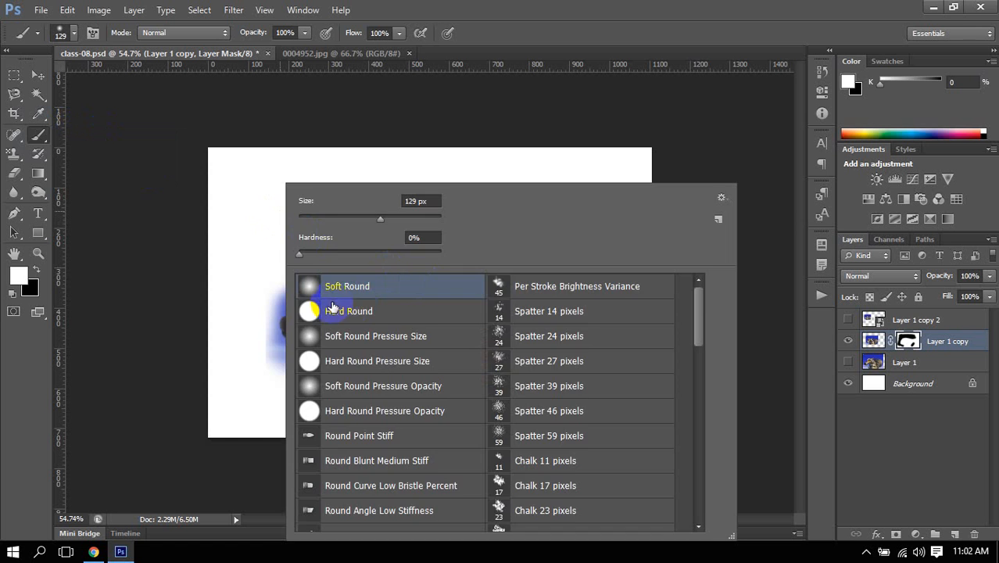
{"action": "left_click", "coordinate": [611, 6]}
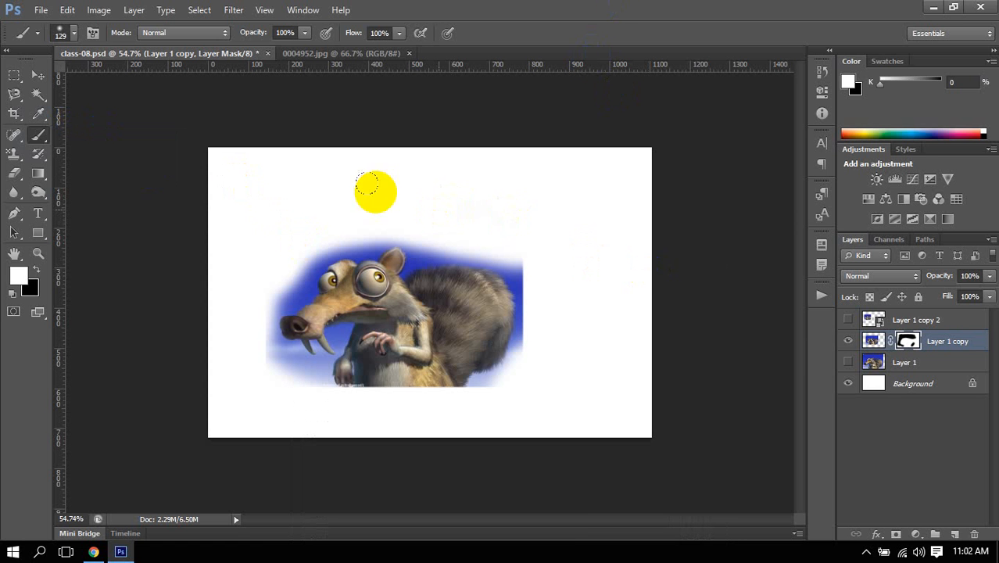
{"action": "left_click_drag", "start_coordinate": [277, 196], "coordinate": [566, 205]}
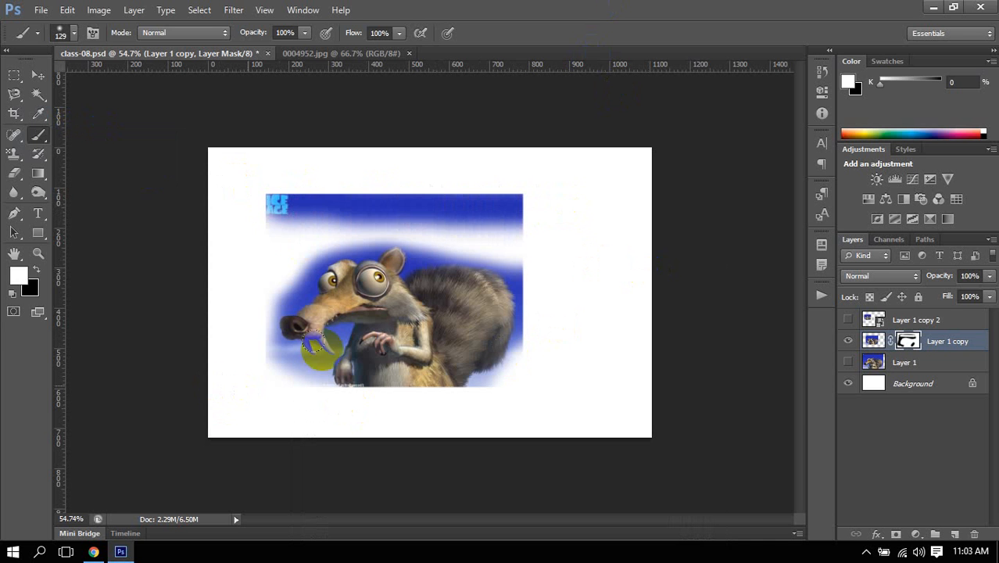
Enlarge the brush up to 400 px and paint white over the mask to restore the rest of the picture.
{"action": "key", "text": "bracketright"}
{"action": "key", "text": "bracketright"}
{"action": "key", "text": "bracketright"}
{"action": "key", "text": "bracketright"}
{"action": "key", "text": "bracketright"}
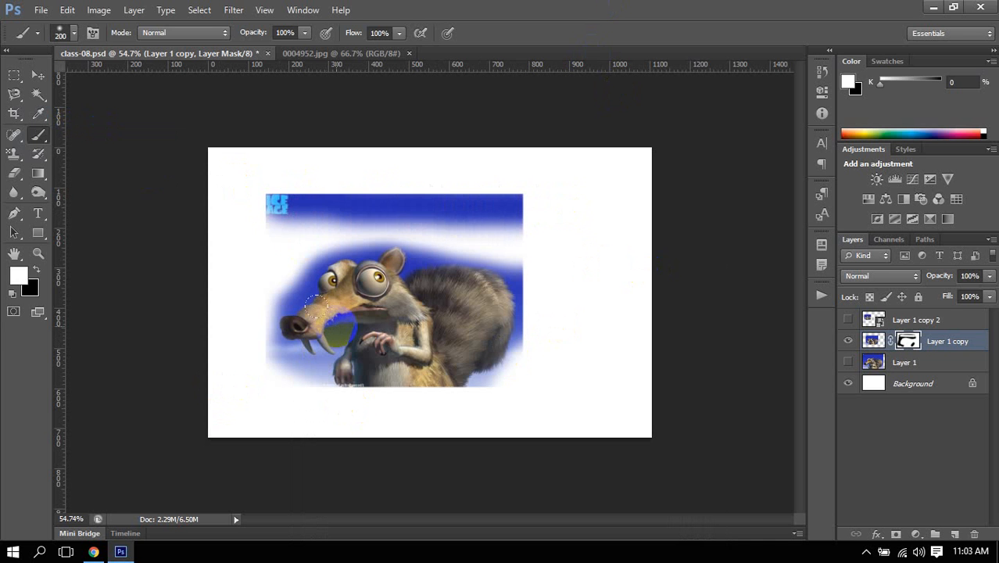
{"action": "mouse_move", "coordinate": [284, 275]}
{"action": "left_mouse_down"}
{"action": "mouse_move", "coordinate": [296, 212]}
{"action": "mouse_move", "coordinate": [273, 196]}
{"action": "mouse_move", "coordinate": [246, 342]}
{"action": "mouse_move", "coordinate": [212, 184]}
{"action": "mouse_move", "coordinate": [421, 210]}
{"action": "mouse_move", "coordinate": [360, 185]}
{"action": "left_mouse_up"}
{"action": "mouse_move", "coordinate": [478, 411]}
{"action": "left_mouse_down"}
{"action": "mouse_move", "coordinate": [549, 505]}
{"action": "mouse_move", "coordinate": [305, 194]}
{"action": "mouse_move", "coordinate": [444, 224]}
{"action": "mouse_move", "coordinate": [310, 311]}
{"action": "left_mouse_up"}
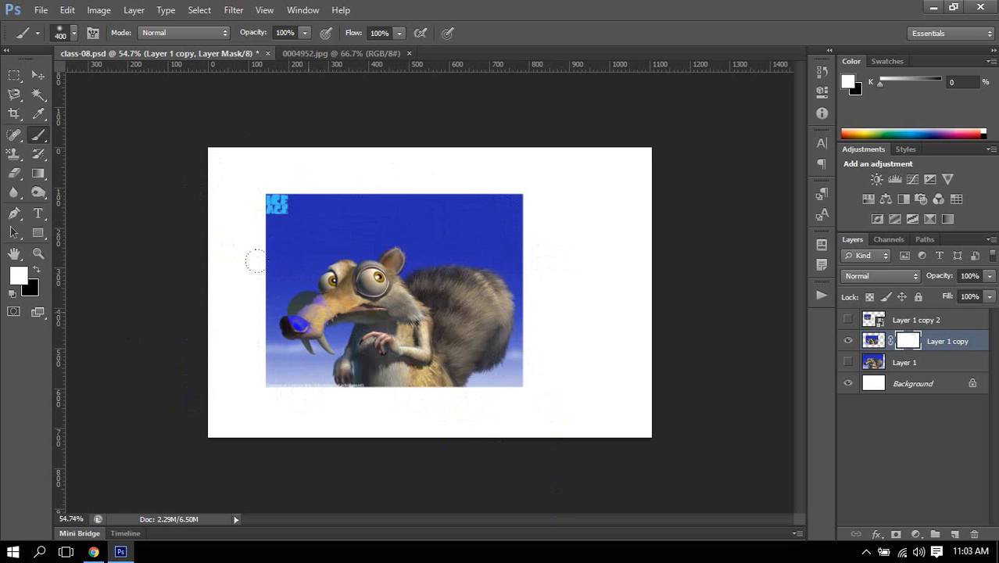
Shift the masked picture slightly left, then duplicate Layer 1 and keep only the duplicate visible.
{"action": "left_click", "coordinate": [38, 74]}
{"action": "left_click_drag", "start_coordinate": [408, 347], "coordinate": [383, 345]}
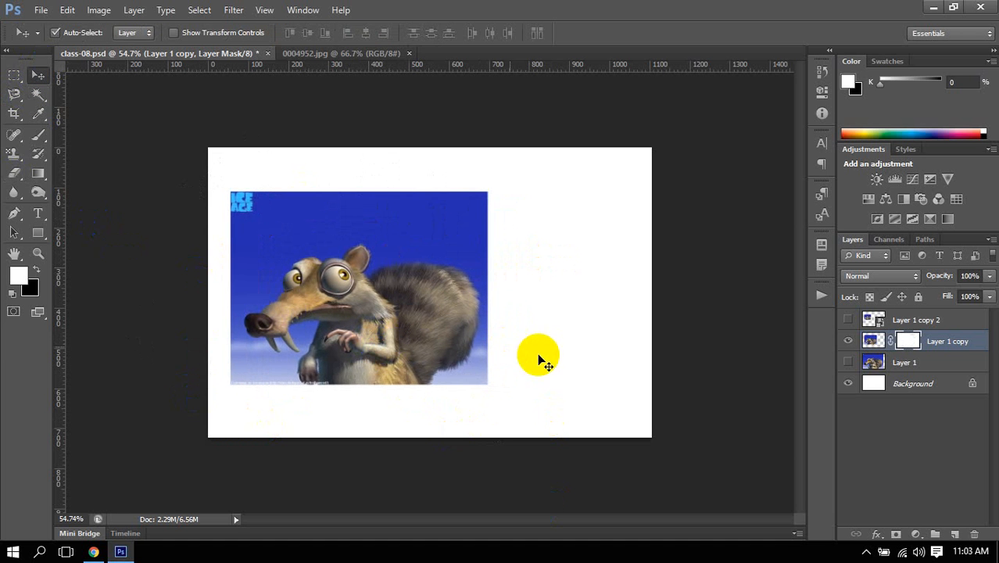
{"action": "left_click_drag", "start_coordinate": [916, 333], "coordinate": [902, 367]}
{"action": "left_click", "coordinate": [847, 362]}
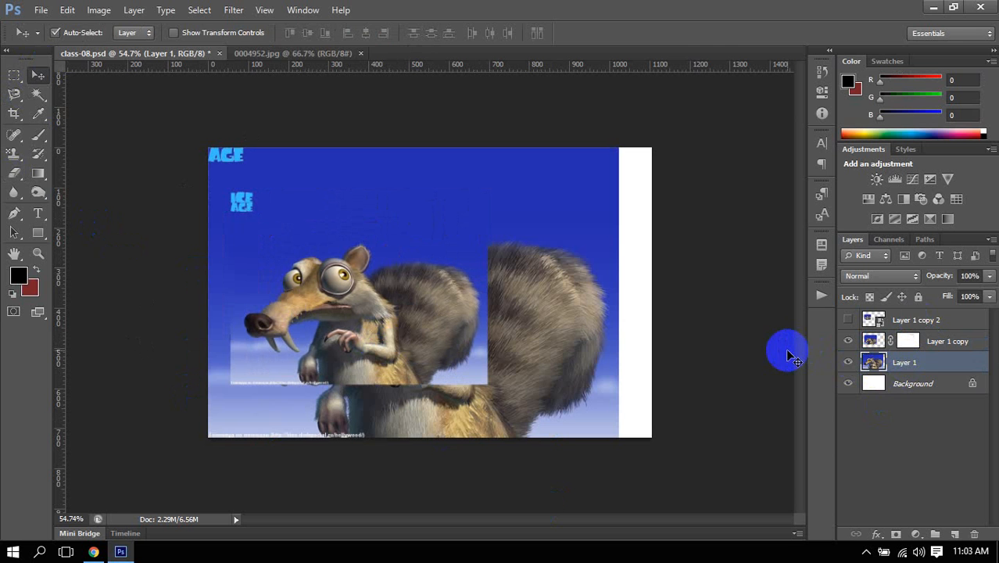
{"action": "key", "text": "ctrl+j"}
{"action": "left_click", "coordinate": [848, 383]}
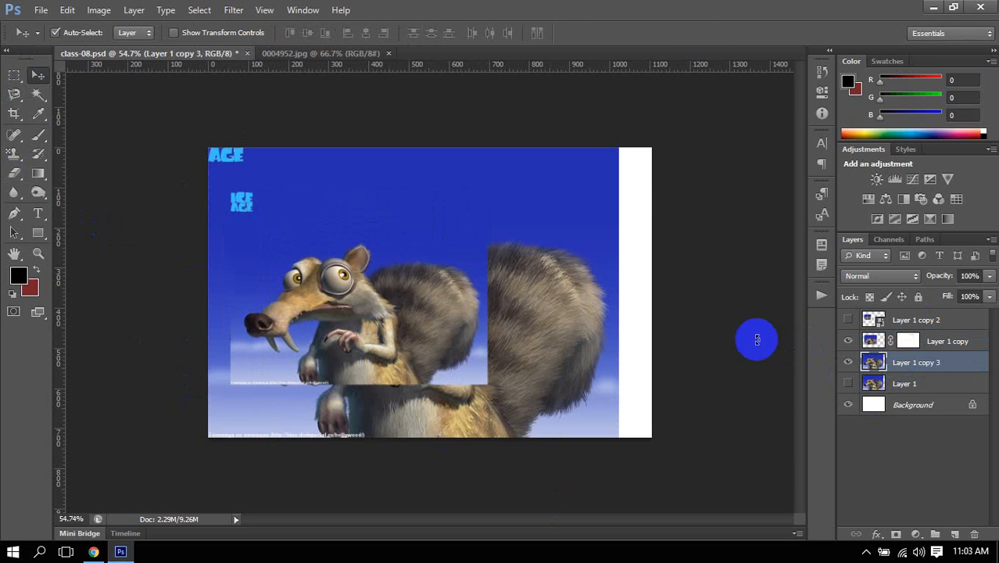
Scale Layer 1 copy 3 to about 39.84% and place it to the right of the masked picture.
{"action": "key", "text": "ctrl+t"}
{"action": "left_click_drag", "start_coordinate": [618, 129], "coordinate": [464, 223]}
{"action": "left_click_drag", "start_coordinate": [427, 271], "coordinate": [584, 276]}
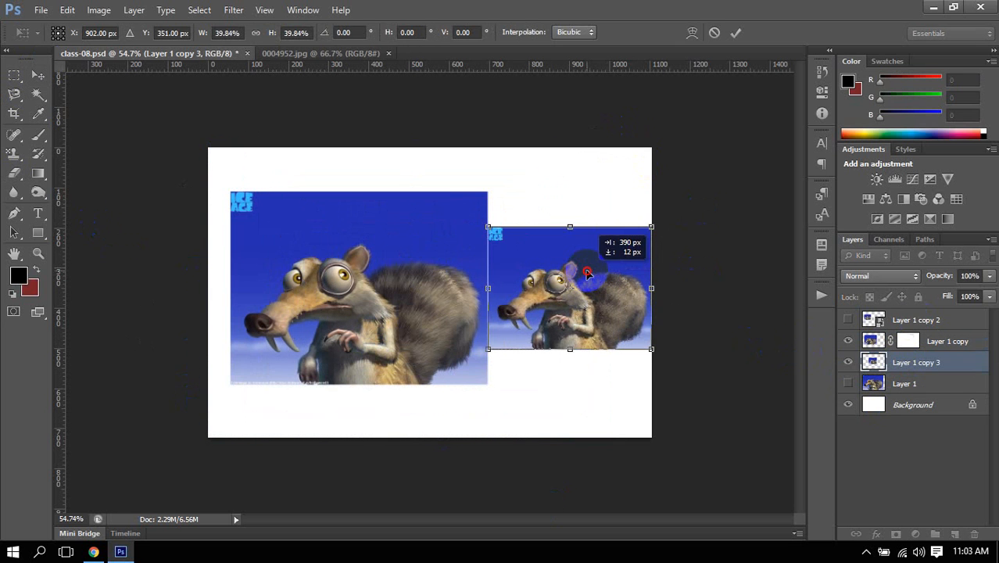
{"action": "key", "text": "Return"}
Scale down the masked picture near the canvas's left edge and move the unmasked copy slightly left beside it.
{"action": "left_click", "coordinate": [380, 307]}
{"action": "key", "text": "ctrl+t"}
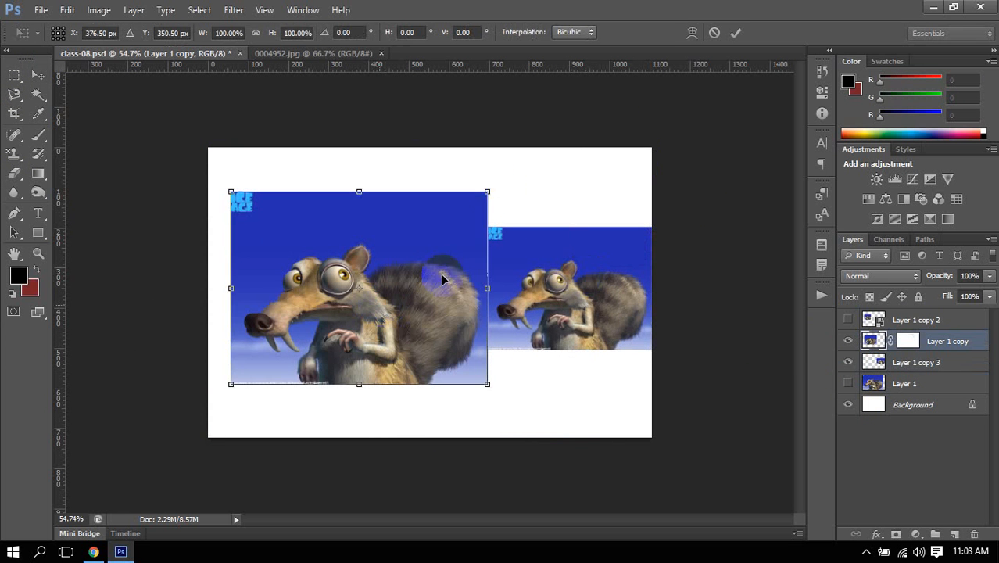
{"action": "left_click_drag", "start_coordinate": [488, 193], "coordinate": [459, 214]}
{"action": "left_click_drag", "start_coordinate": [414, 265], "coordinate": [371, 265]}
{"action": "key", "text": "Return"}
{"action": "left_click_drag", "start_coordinate": [597, 300], "coordinate": [547, 299]}
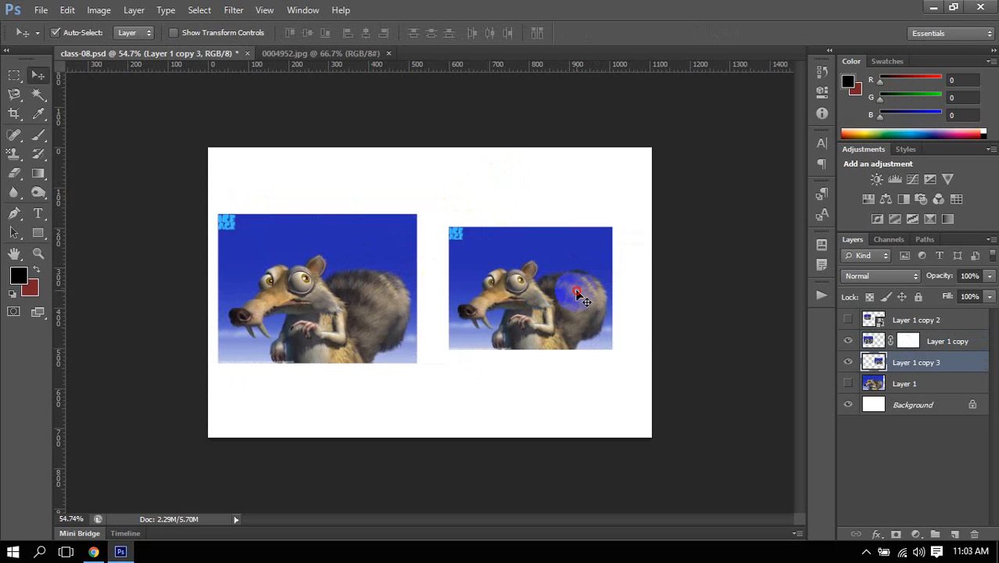
Erase strokes over the sky, the lower-left background and the tail on Layer 1 copy 3 with the 70 px Eraser.
{"action": "left_click", "coordinate": [14, 174]}
{"action": "mouse_move", "coordinate": [485, 266]}
{"action": "left_mouse_down"}
{"action": "mouse_move", "coordinate": [596, 236]}
{"action": "mouse_move", "coordinate": [539, 251]}
{"action": "left_mouse_up"}
{"action": "left_click_drag", "start_coordinate": [508, 324], "coordinate": [495, 339]}
{"action": "left_click_drag", "start_coordinate": [579, 305], "coordinate": [588, 320]}
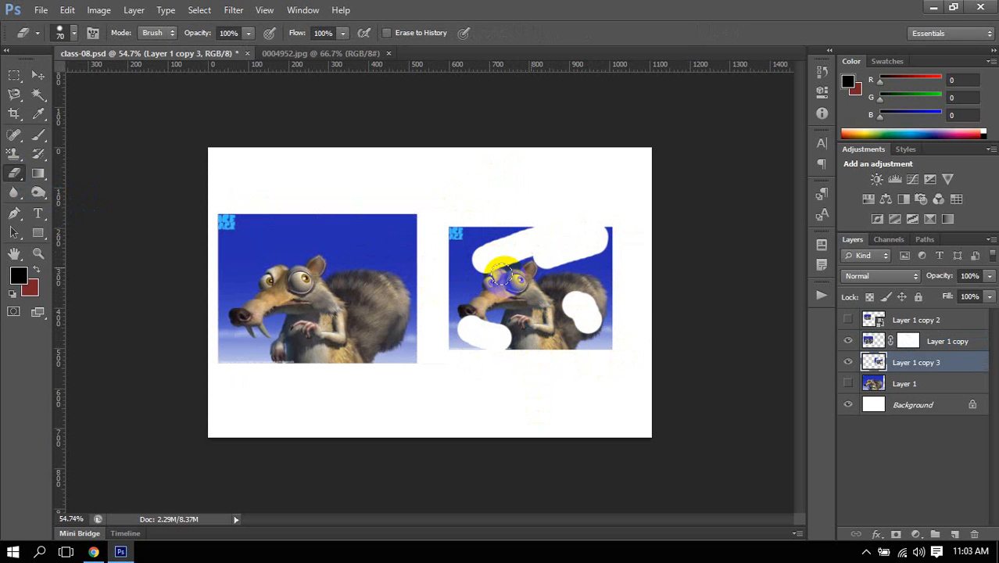
Paint black strokes with the soft Brush on Layer 1 copy's mask over the sky, the lower background and the tail.
{"action": "left_click", "coordinate": [908, 341]}
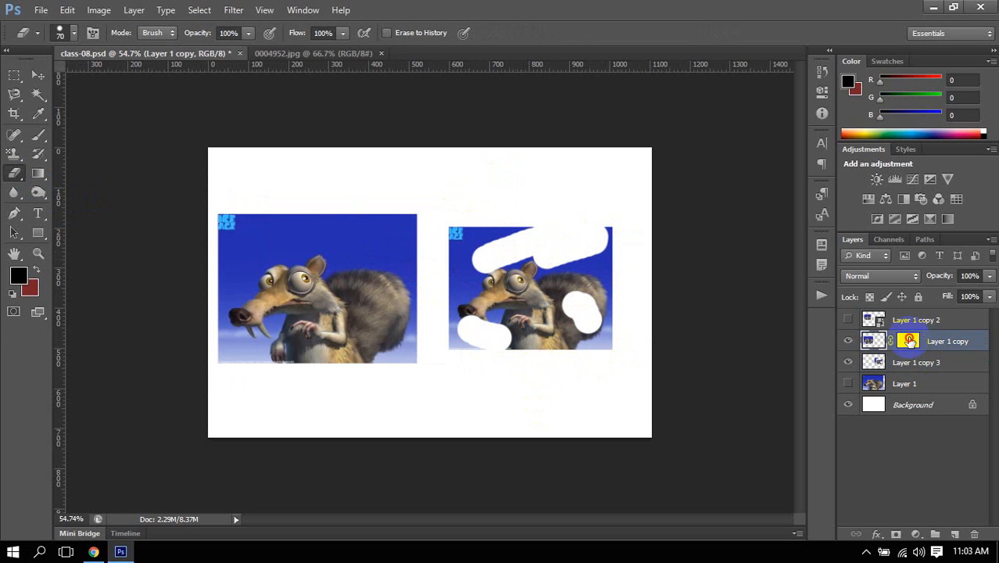
{"action": "key", "text": "x"}
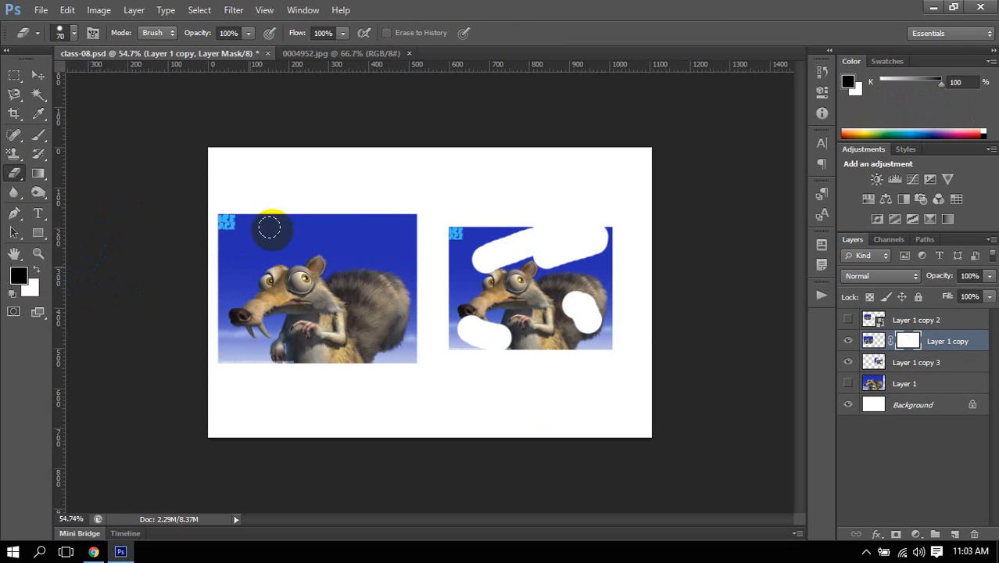
{"action": "left_click", "coordinate": [907, 344]}
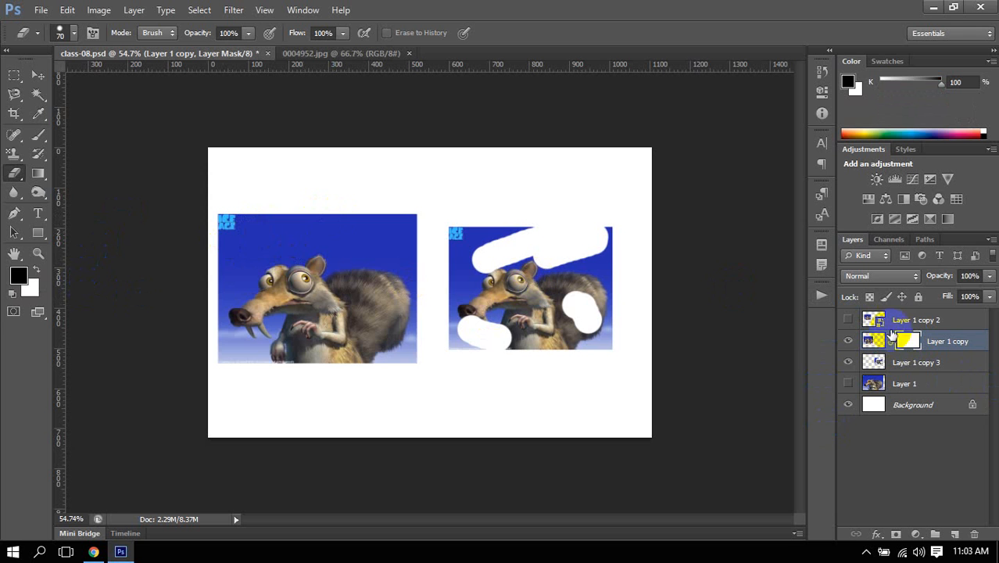
{"action": "left_click", "coordinate": [848, 341]}
{"action": "left_click", "coordinate": [848, 341]}
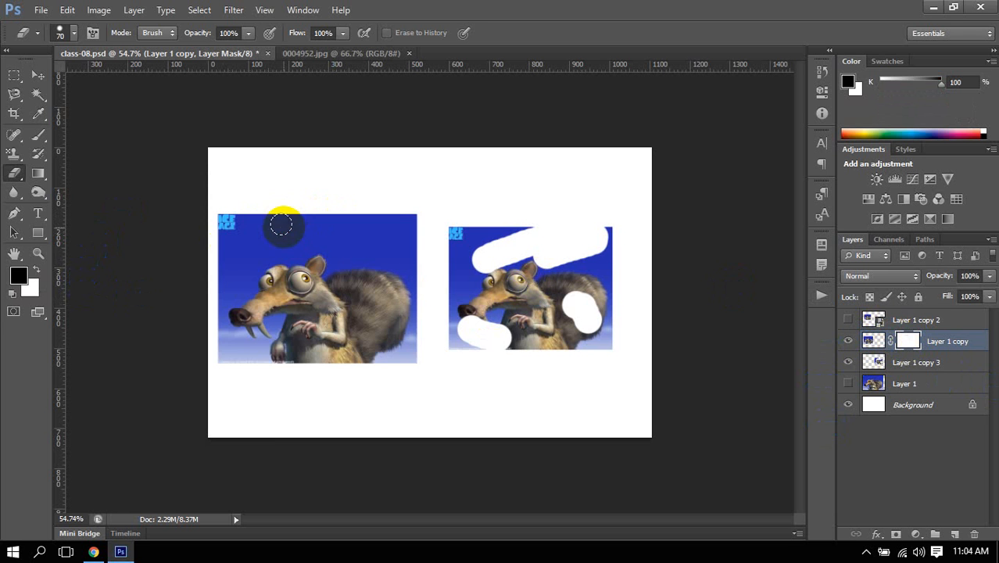
{"action": "left_click", "coordinate": [43, 144]}
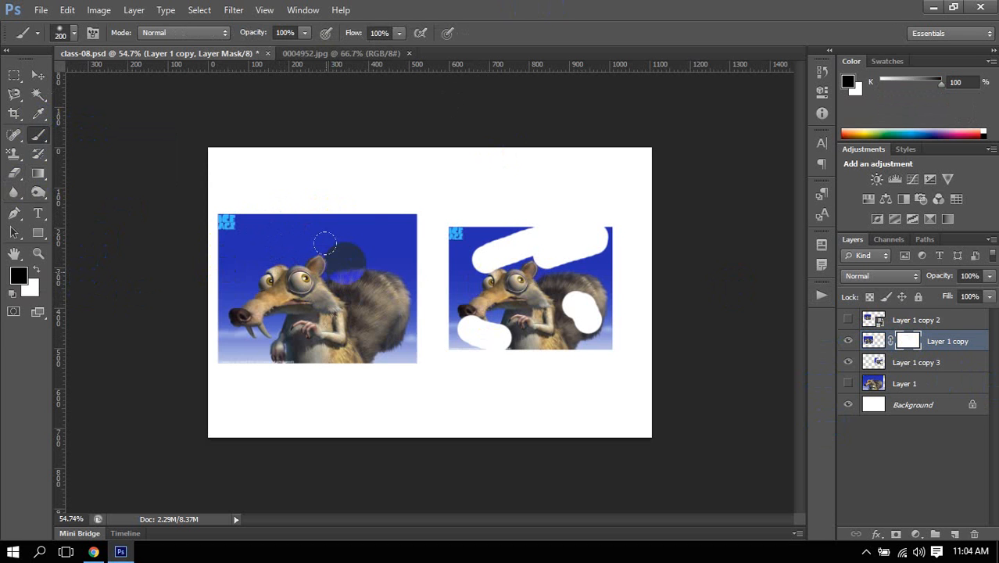
{"action": "left_click_drag", "start_coordinate": [354, 238], "coordinate": [279, 243]}
{"action": "mouse_move", "coordinate": [235, 341]}
{"action": "left_mouse_down"}
{"action": "mouse_move", "coordinate": [290, 376]}
{"action": "mouse_move", "coordinate": [363, 291]}
{"action": "mouse_move", "coordinate": [386, 358]}
{"action": "mouse_move", "coordinate": [395, 254]}
{"action": "mouse_move", "coordinate": [403, 324]}
{"action": "mouse_move", "coordinate": [283, 341]}
{"action": "mouse_move", "coordinate": [286, 320]}
{"action": "mouse_move", "coordinate": [318, 376]}
{"action": "left_mouse_up"}
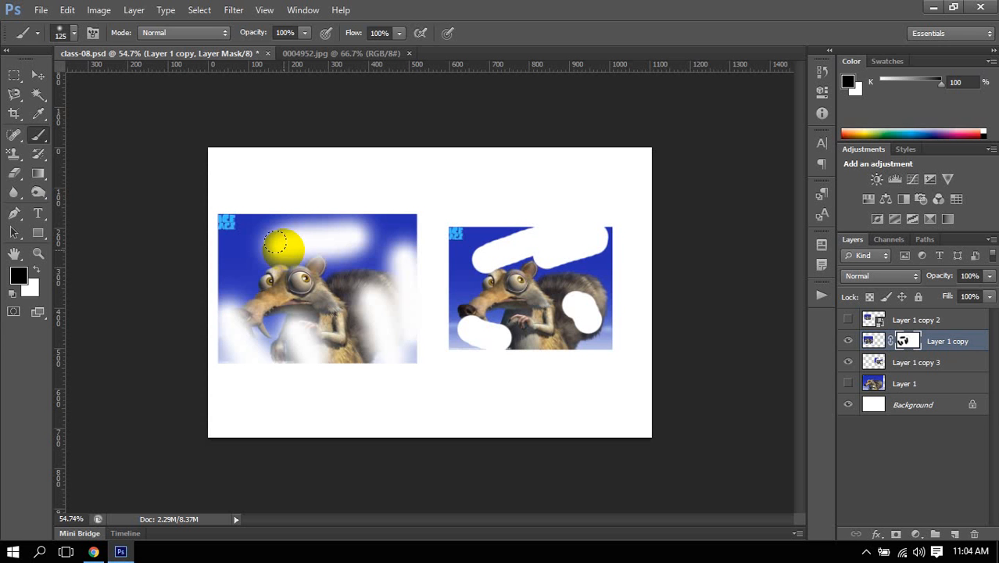
Paint white on Layer 1 copy's mask with the 125 px Brush to restore the sky above the squirrel's head.
{"action": "left_click", "coordinate": [33, 271]}
{"action": "key", "text": "d"}
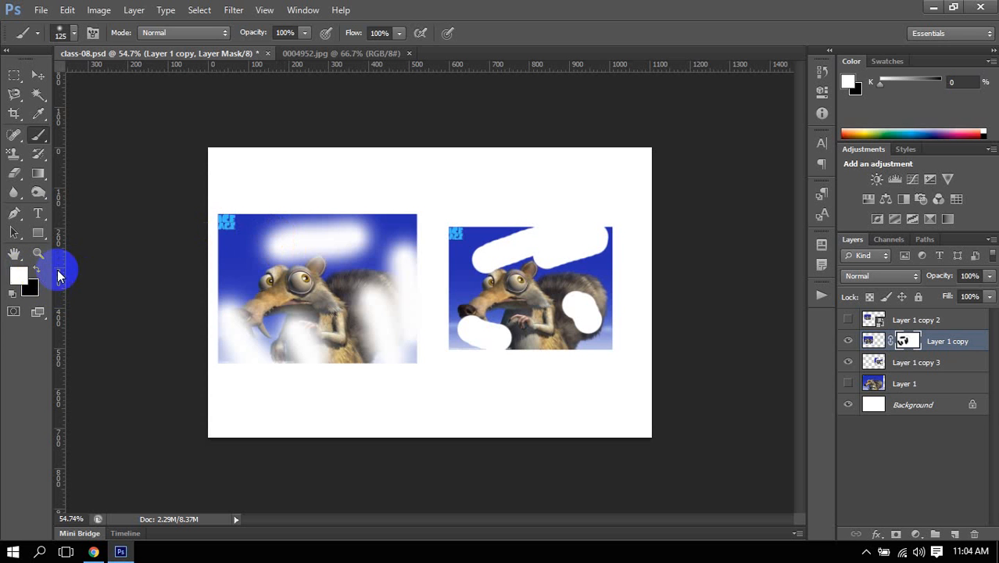
{"action": "left_click", "coordinate": [39, 134]}
{"action": "left_click", "coordinate": [41, 138]}
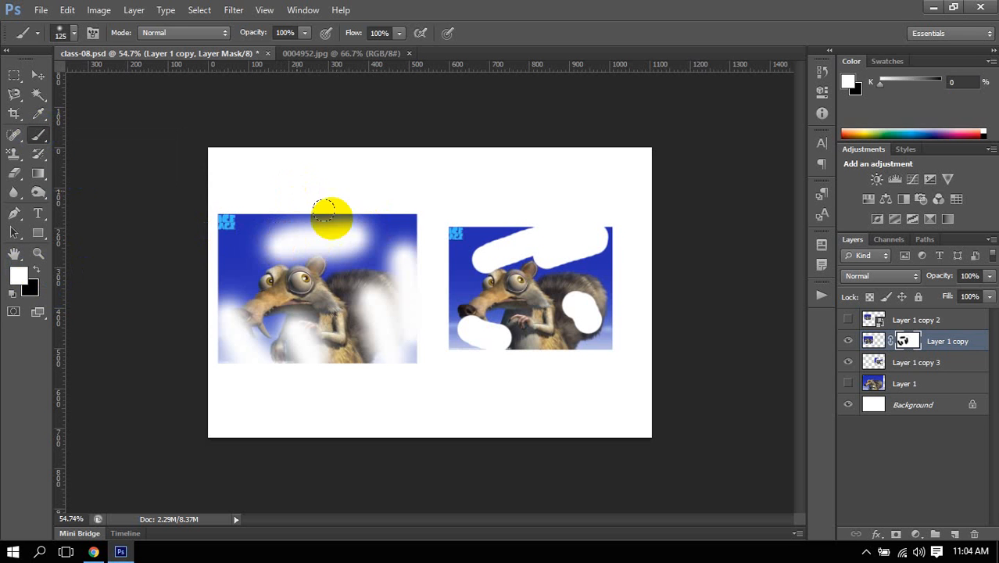
{"action": "mouse_move", "coordinate": [258, 234]}
{"action": "left_mouse_down"}
{"action": "mouse_move", "coordinate": [346, 234]}
{"action": "mouse_move", "coordinate": [312, 237]}
{"action": "mouse_move", "coordinate": [328, 223]}
{"action": "left_mouse_up"}
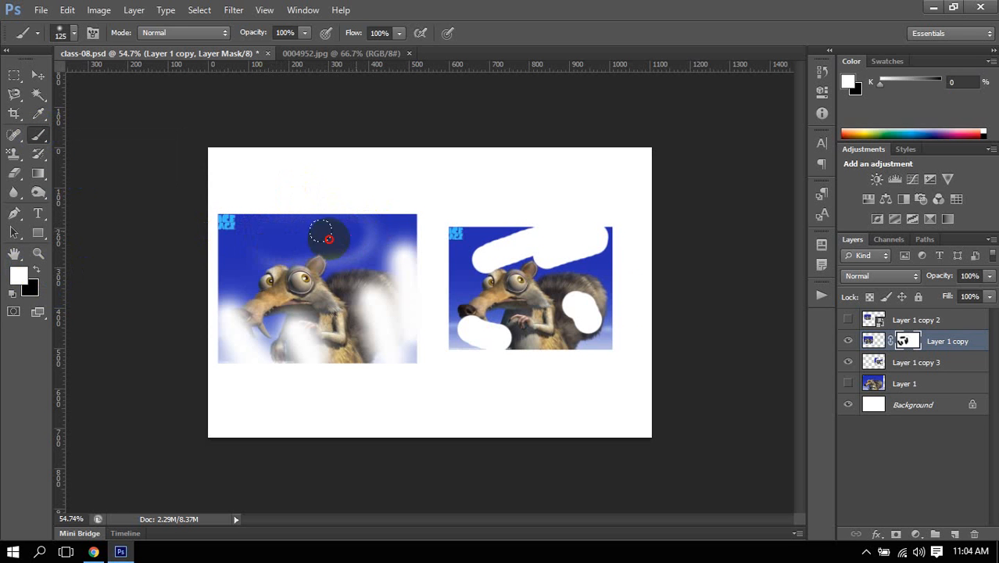
{"action": "left_click", "coordinate": [906, 342]}
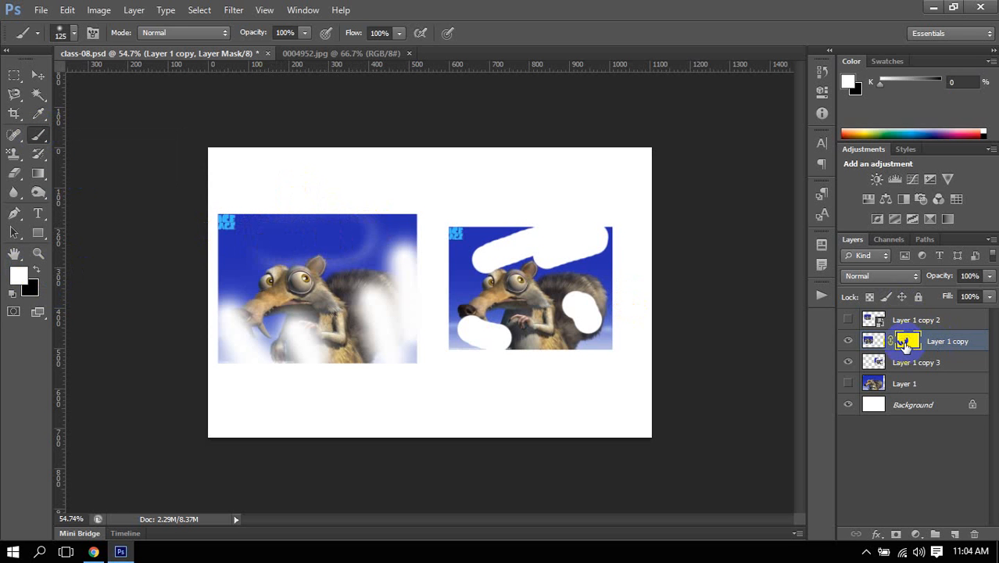
{"action": "left_click_drag", "start_coordinate": [330, 241], "coordinate": [364, 233]}
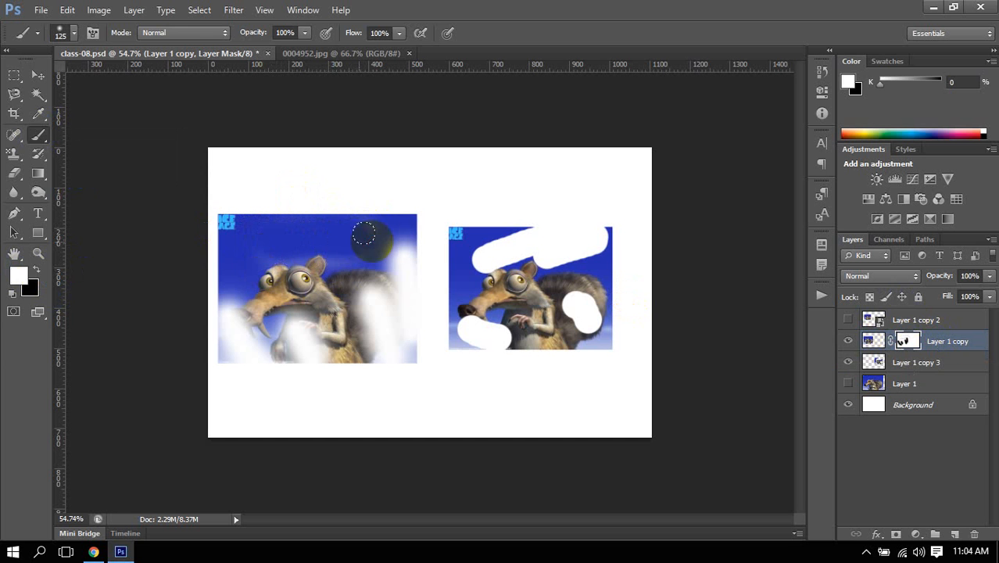
Delete the partly erased picture layer, Layer 1 copy 3.
{"action": "left_click", "coordinate": [38, 75]}
{"action": "left_click", "coordinate": [579, 317]}
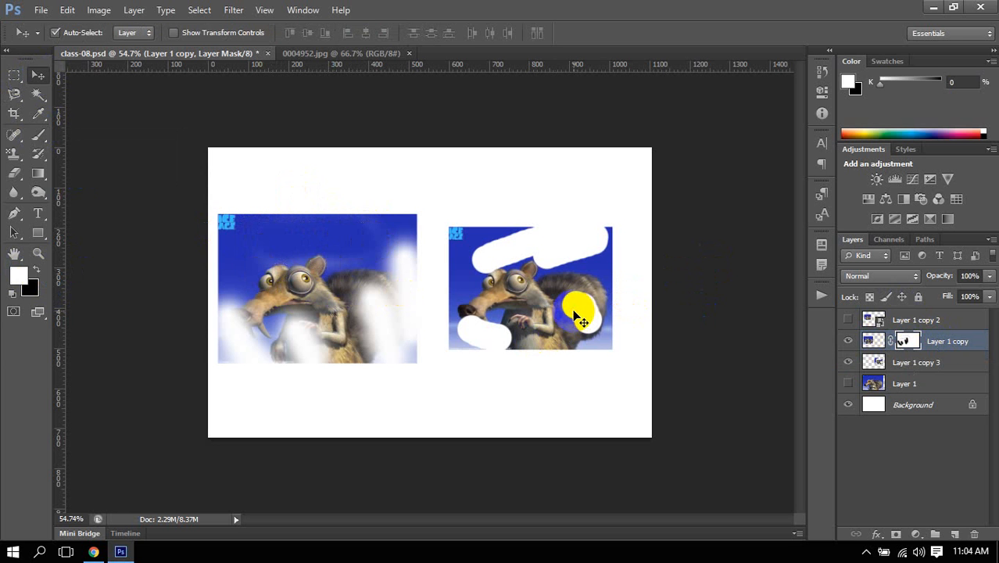
{"action": "left_click", "coordinate": [536, 322]}
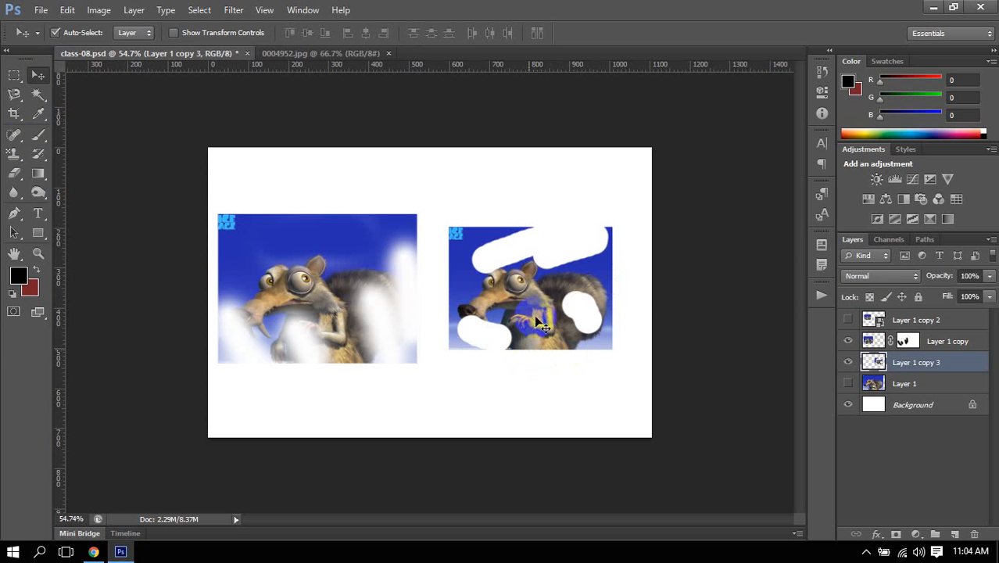
{"action": "left_click", "coordinate": [14, 172]}
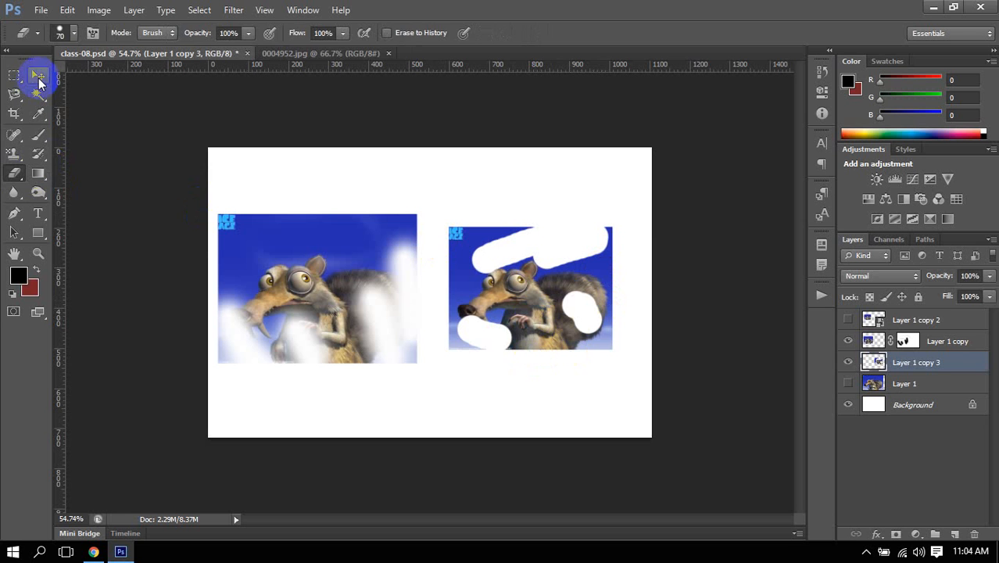
{"action": "left_click", "coordinate": [39, 78]}
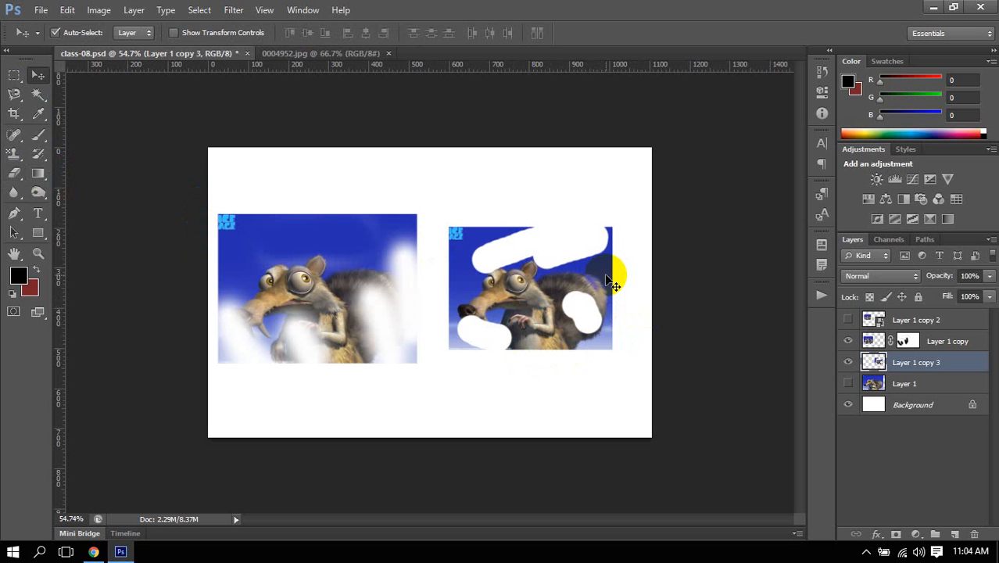
{"action": "left_click_drag", "start_coordinate": [608, 279], "coordinate": [547, 307]}
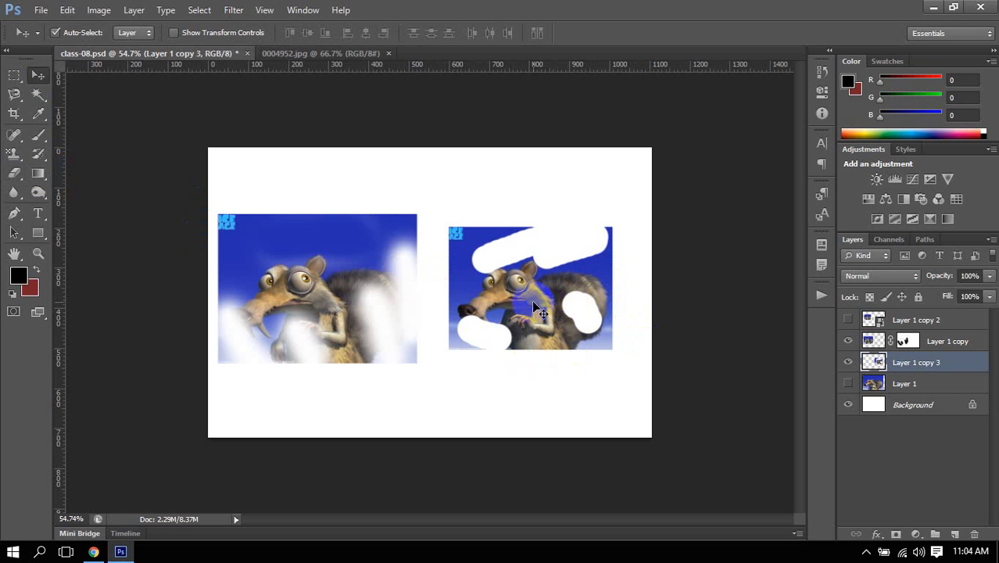
{"action": "key", "text": "Delete"}
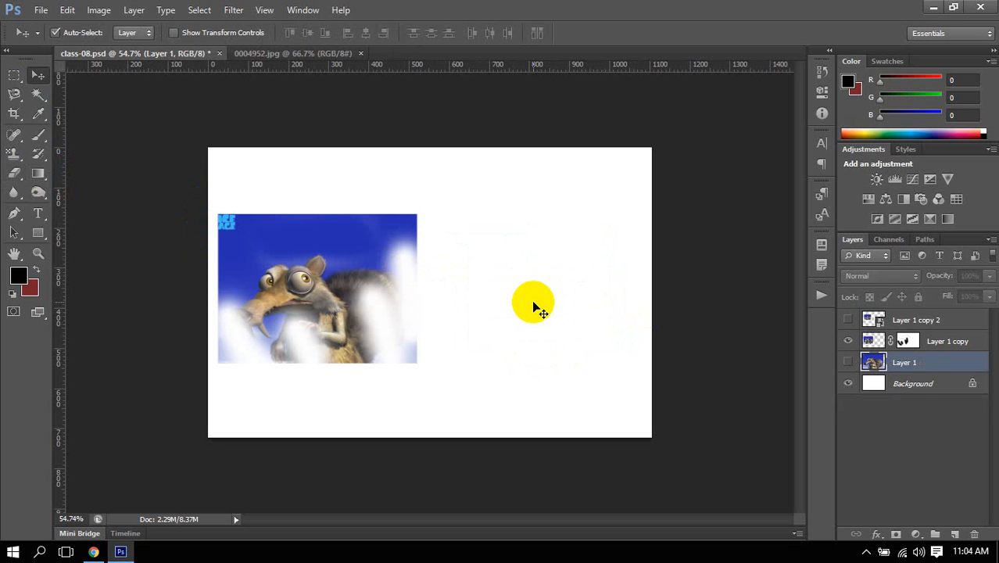
Revert class-08.psd to its initial Untitled-1 snapshot in the history.
{"action": "left_click", "coordinate": [823, 73]}
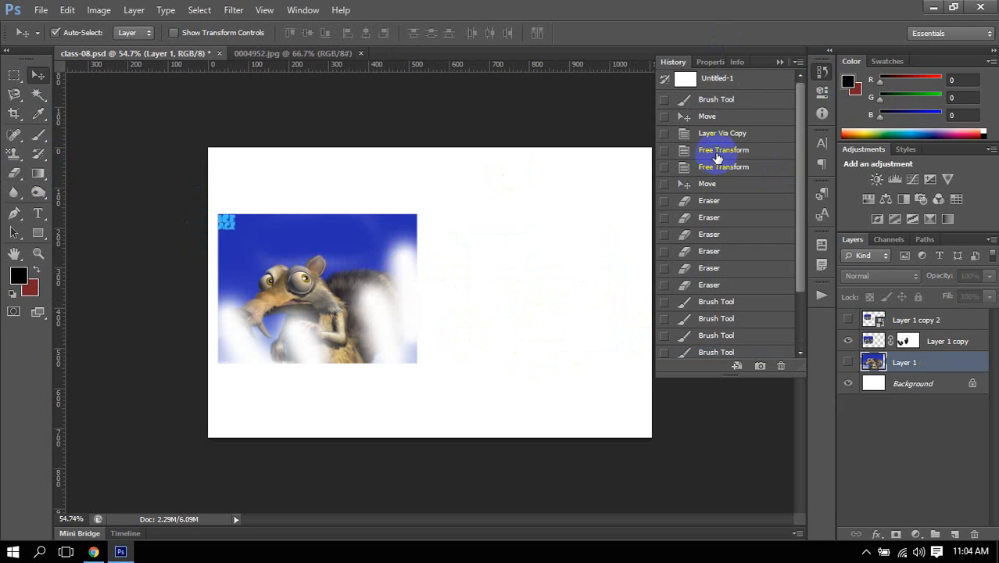
{"action": "left_click", "coordinate": [750, 82]}
{"action": "left_click", "coordinate": [824, 71]}
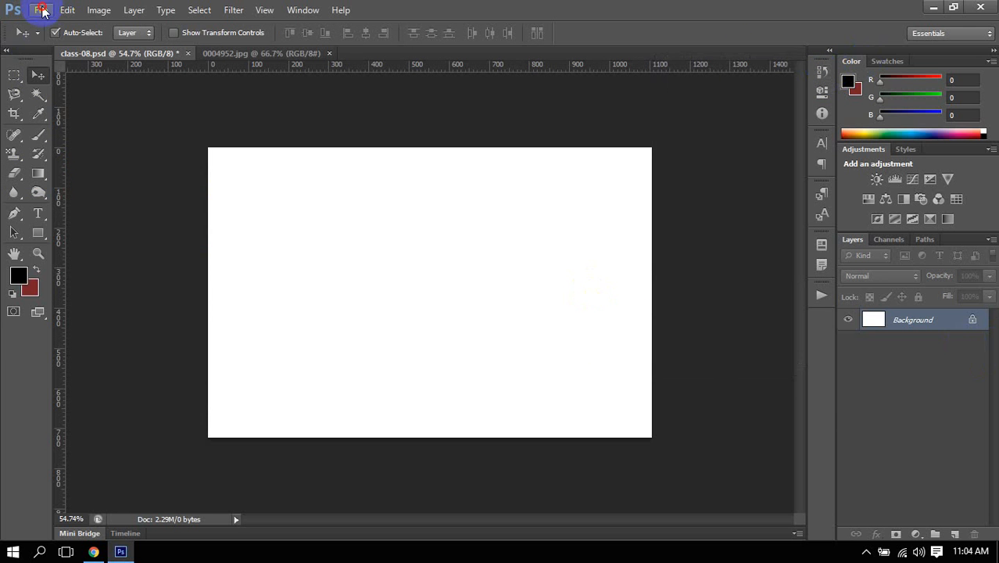
Open 0004738.jpg from the Wallpapers folder and copy the squirrel picture from 0004952.jpg into it.
{"action": "left_click", "coordinate": [41, 10]}
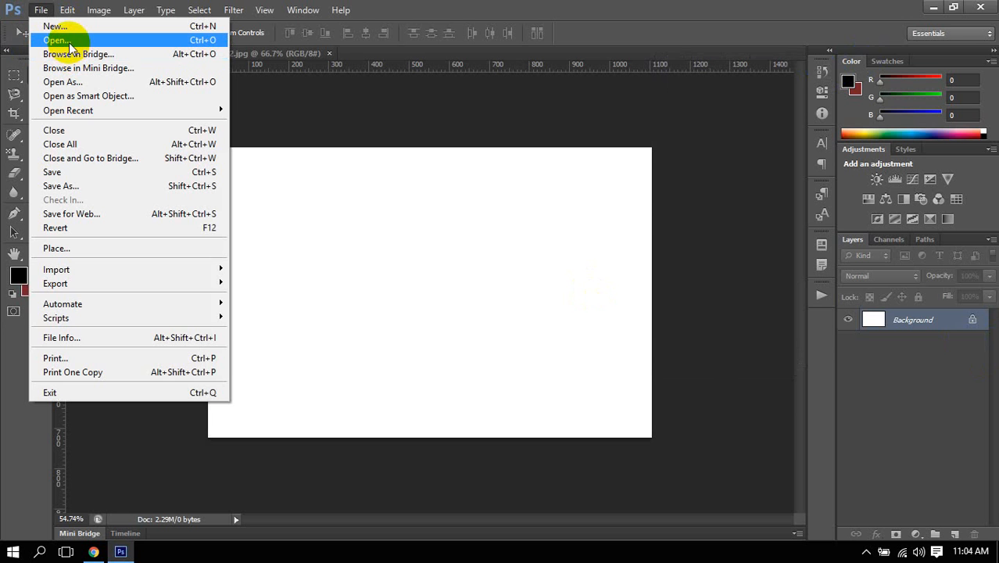
{"action": "left_click", "coordinate": [69, 43]}
{"action": "left_click", "coordinate": [298, 336]}
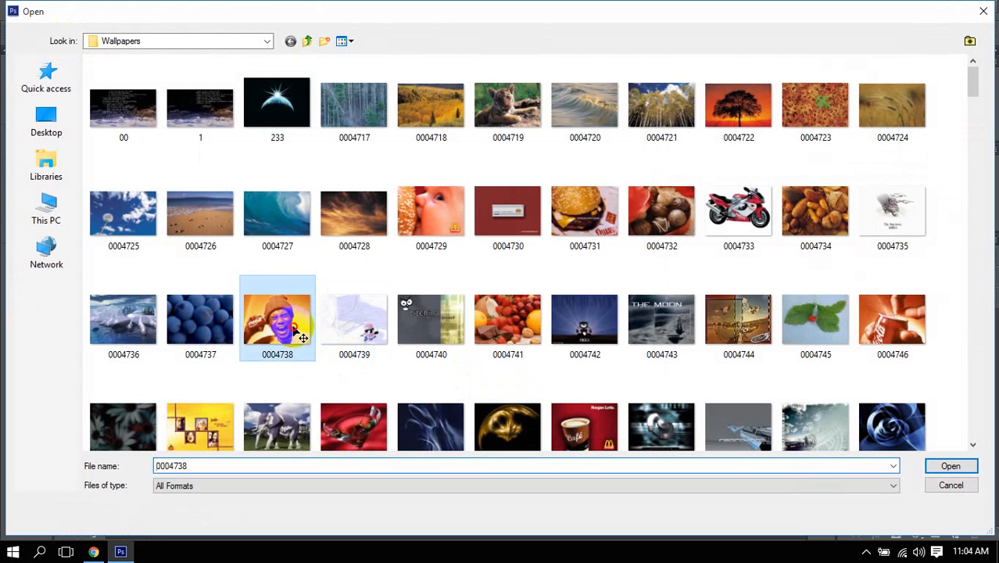
{"action": "double_click", "coordinate": [303, 338]}
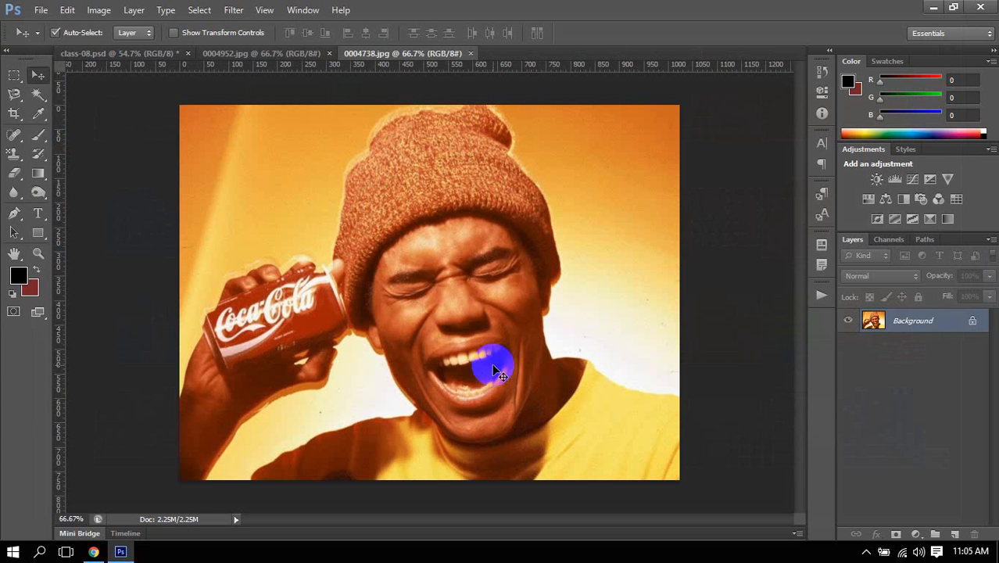
{"action": "left_click", "coordinate": [226, 55]}
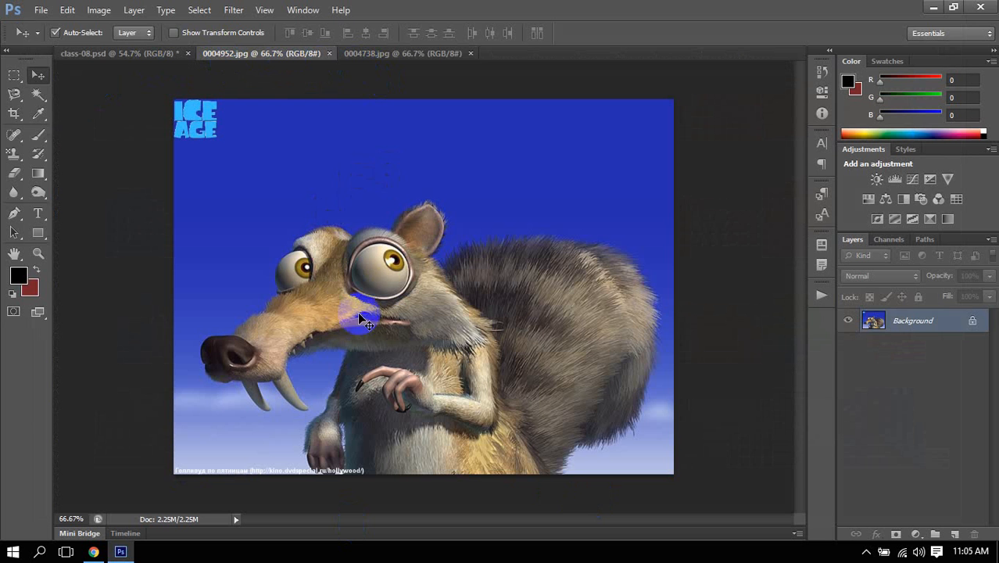
{"action": "left_click_drag", "start_coordinate": [330, 325], "coordinate": [500, 300]}
Scale the squirrel picture to about 63%, place it over the man's face, and hide its layer.
{"action": "key", "text": "ctrl+t"}
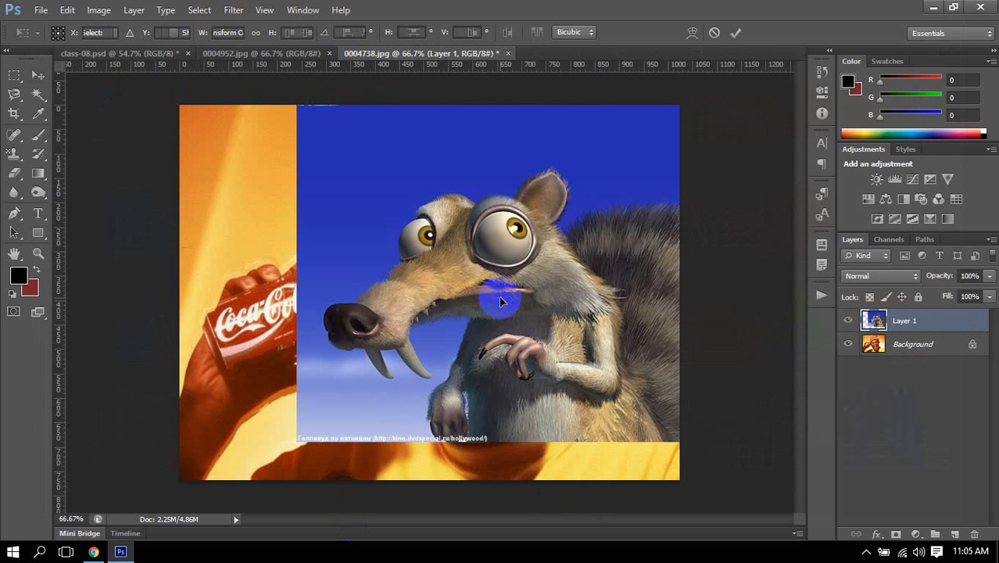
{"action": "key", "text": "ctrl+0"}
{"action": "scroll", "coordinate": [503, 273], "scroll_direction": "down", "scroll_amount": 2}
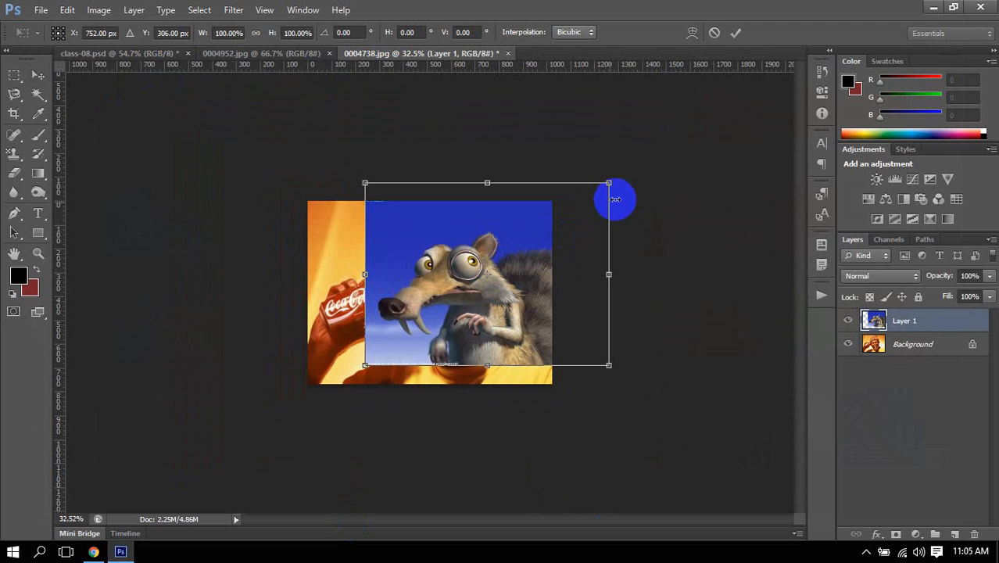
{"action": "left_click_drag", "start_coordinate": [610, 183], "coordinate": [565, 214]}
{"action": "left_click_drag", "start_coordinate": [514, 293], "coordinate": [485, 292]}
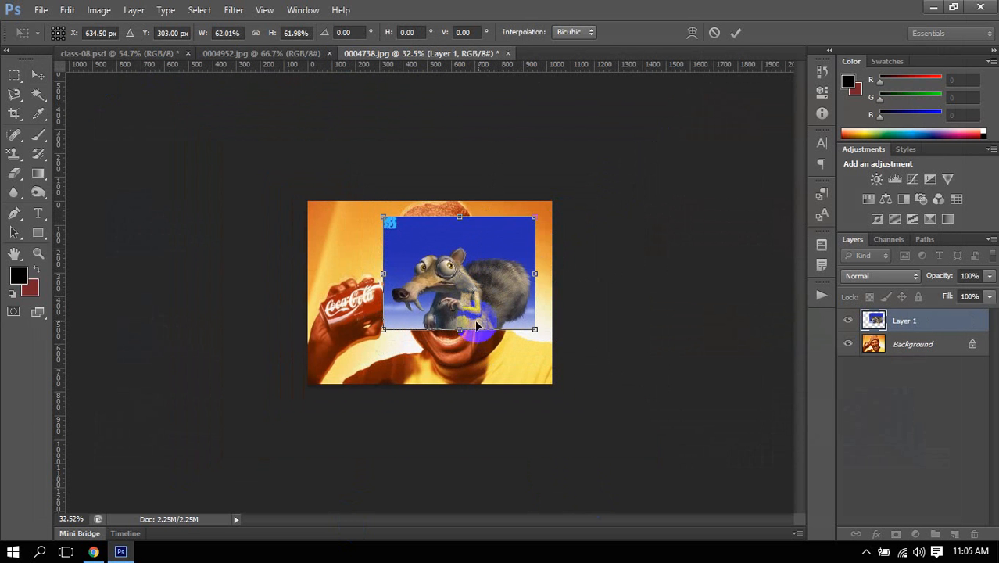
{"action": "scroll", "coordinate": [428, 295], "scroll_direction": "up", "scroll_amount": 5}
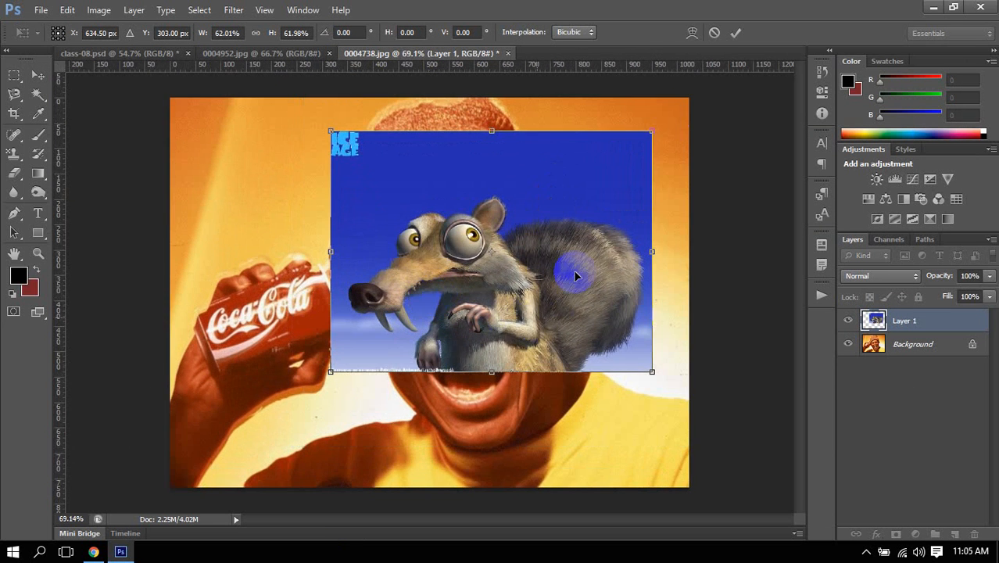
{"action": "left_click_drag", "start_coordinate": [661, 128], "coordinate": [666, 124]}
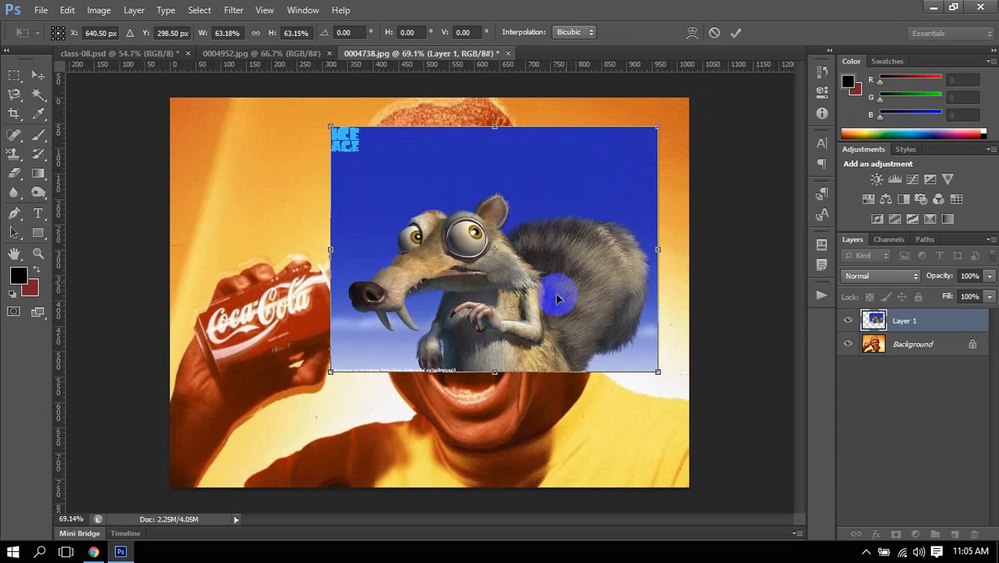
{"action": "left_click_drag", "start_coordinate": [555, 293], "coordinate": [573, 337]}
{"action": "key", "text": "Return"}
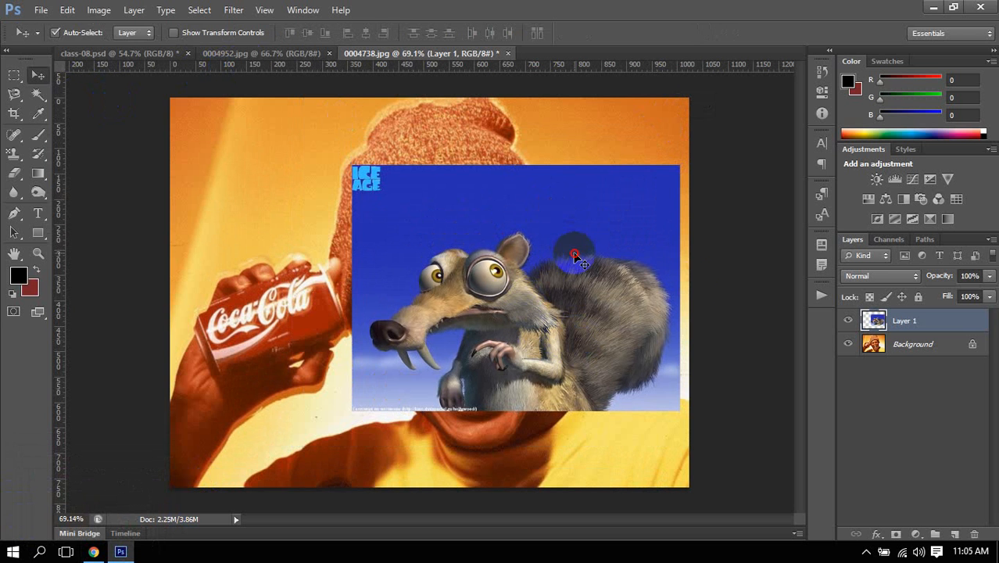
{"action": "left_click", "coordinate": [845, 320]}
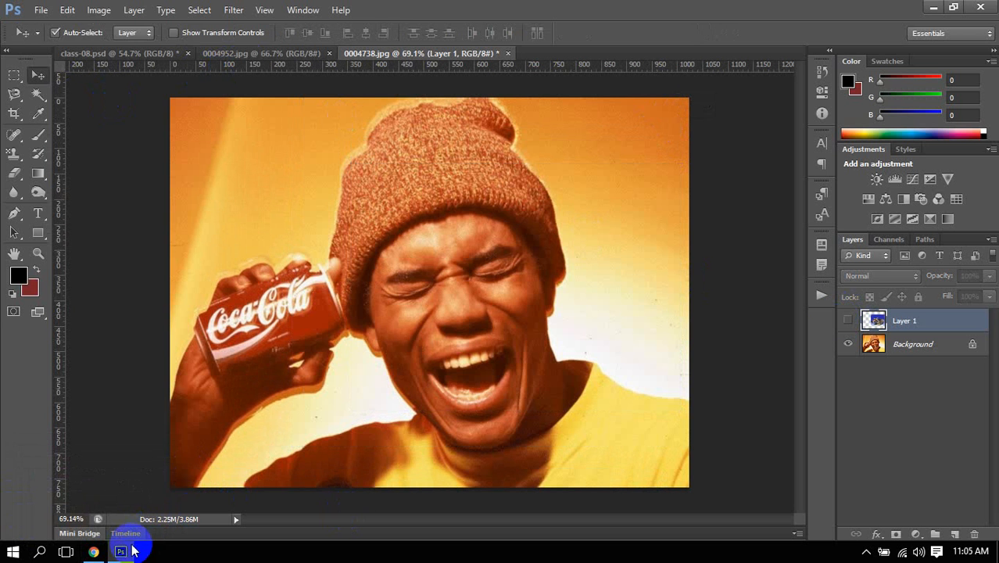
Switch to Chrome and look over the Google image results for photo manipulation idea.
{"action": "left_click", "coordinate": [94, 552]}
{"action": "scroll", "coordinate": [375, 328], "scroll_direction": "up", "scroll_amount": 10}
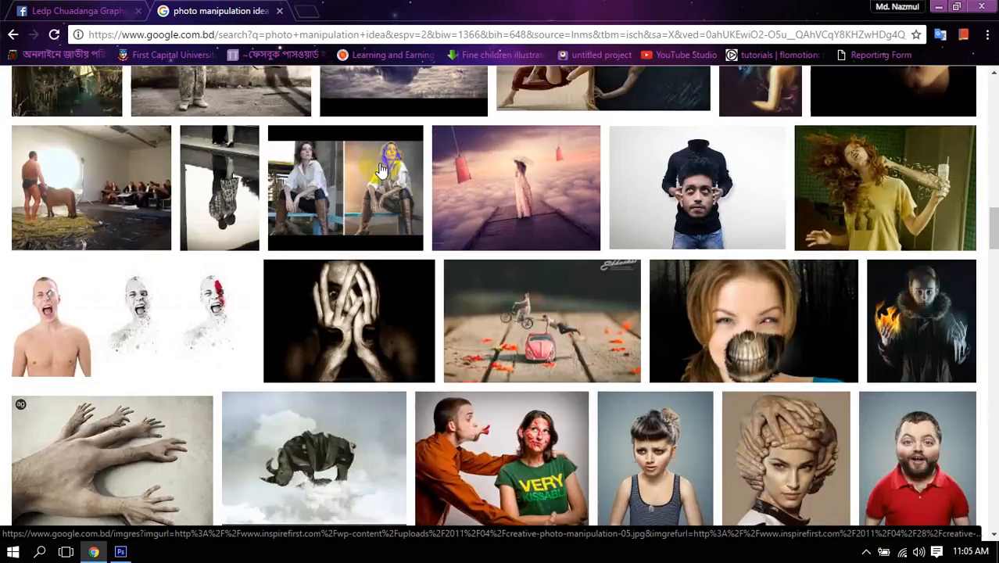
{"action": "scroll", "coordinate": [381, 169], "scroll_direction": "up", "scroll_amount": 5}
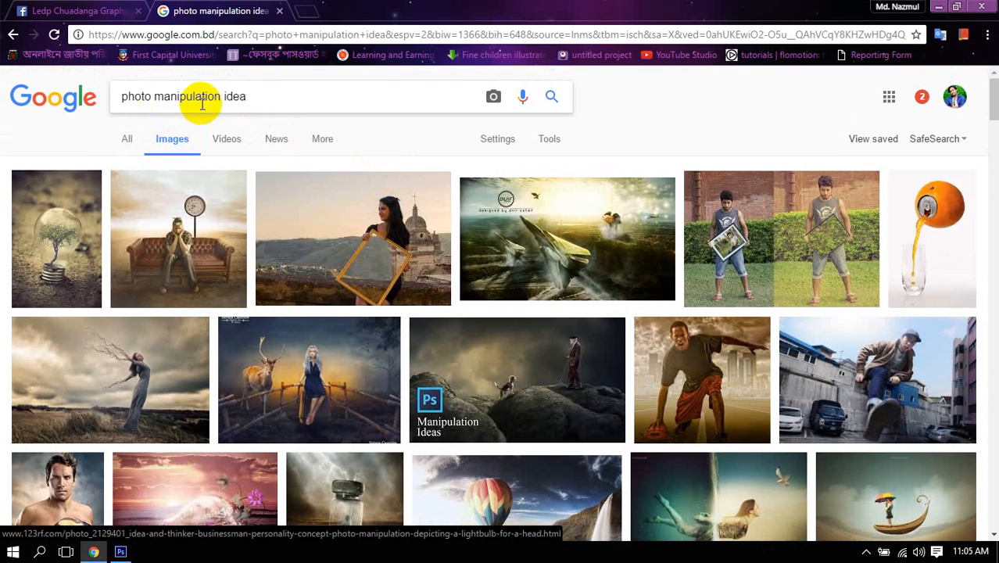
{"action": "left_click_drag", "start_coordinate": [175, 97], "coordinate": [364, 105]}
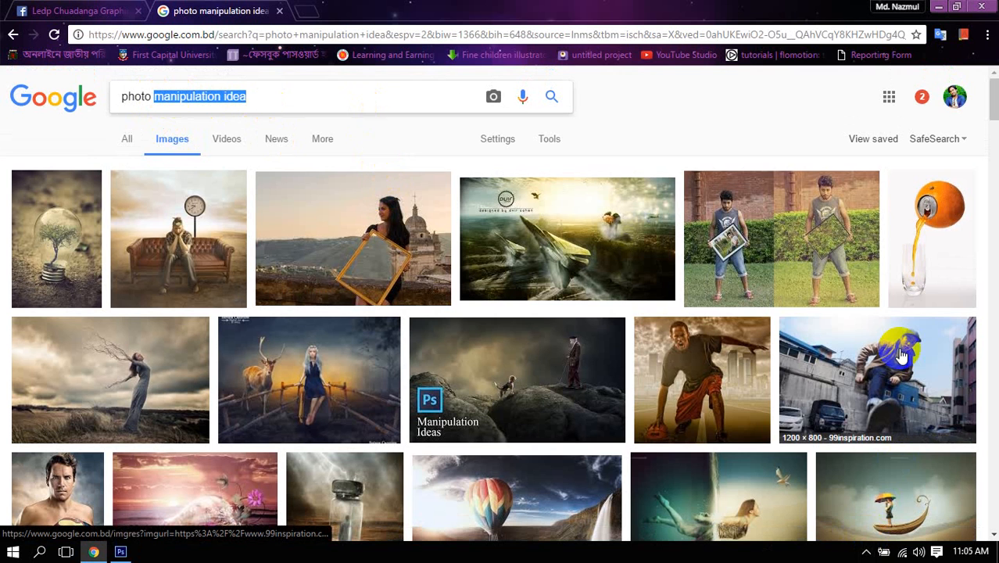
{"action": "left_click", "coordinate": [866, 551]}
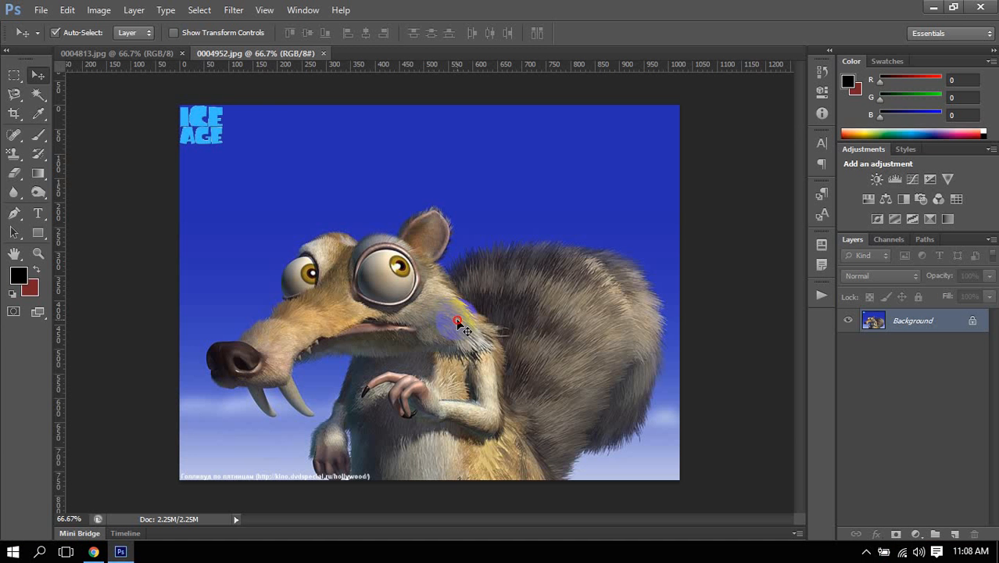
Copy the squirrel picture from 0004952.jpg into 0004813.jpg as a layer above the girl with the umbrella.
{"action": "left_click", "coordinate": [121, 53]}
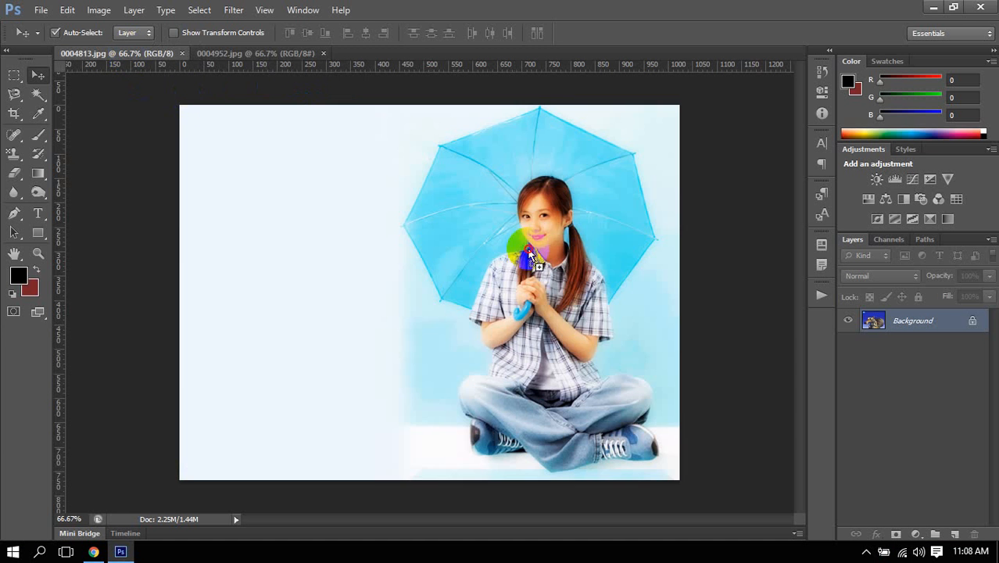
{"action": "left_click_drag", "start_coordinate": [606, 232], "coordinate": [629, 285]}
{"action": "left_click_drag", "start_coordinate": [624, 251], "coordinate": [628, 316]}
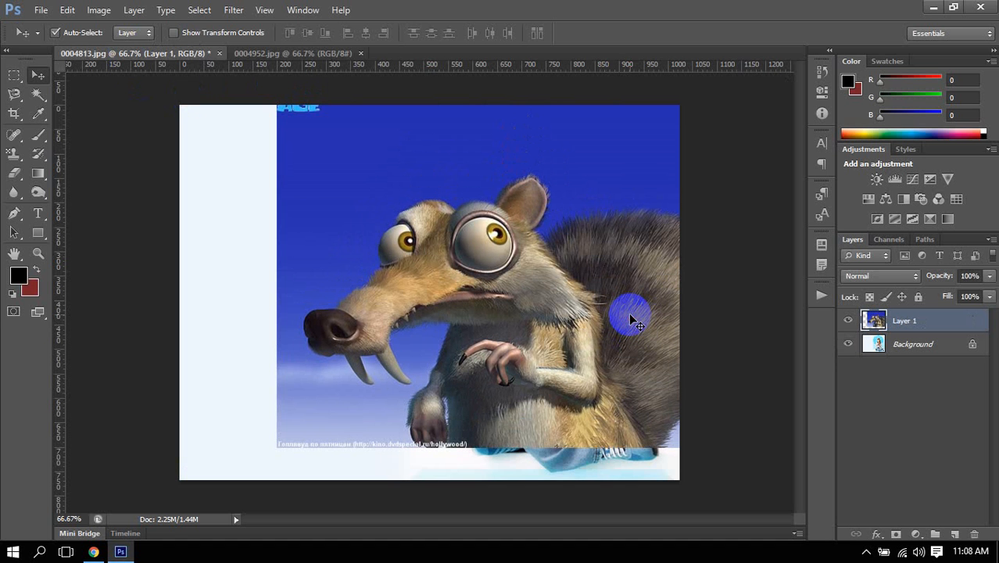
Lower the squirrel layer's opacity to 56% and shift the picture so it overlaps the girl's face.
{"action": "scroll", "coordinate": [590, 262], "scroll_direction": "down", "scroll_amount": 1}
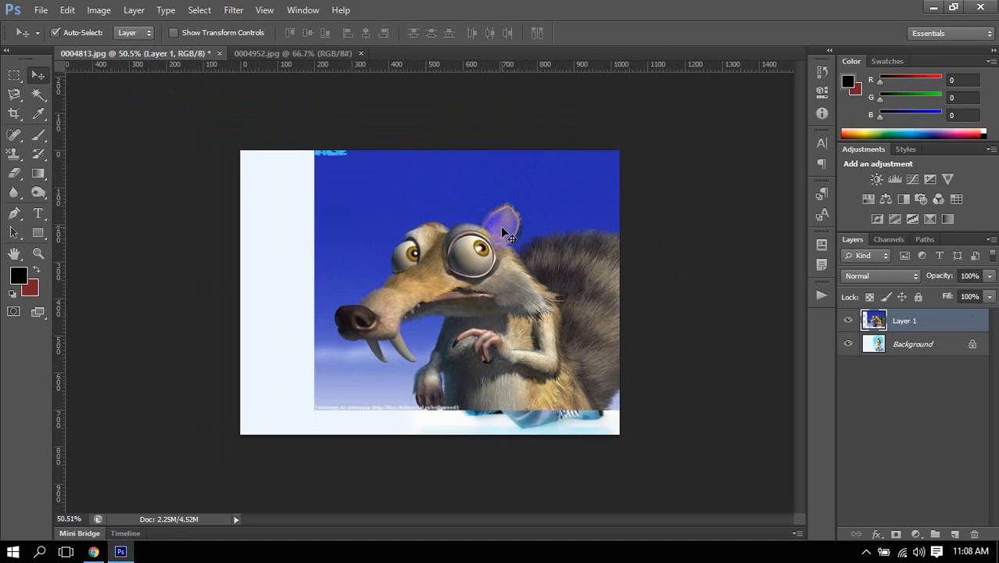
{"action": "scroll", "coordinate": [575, 271], "scroll_direction": "up", "scroll_amount": 1}
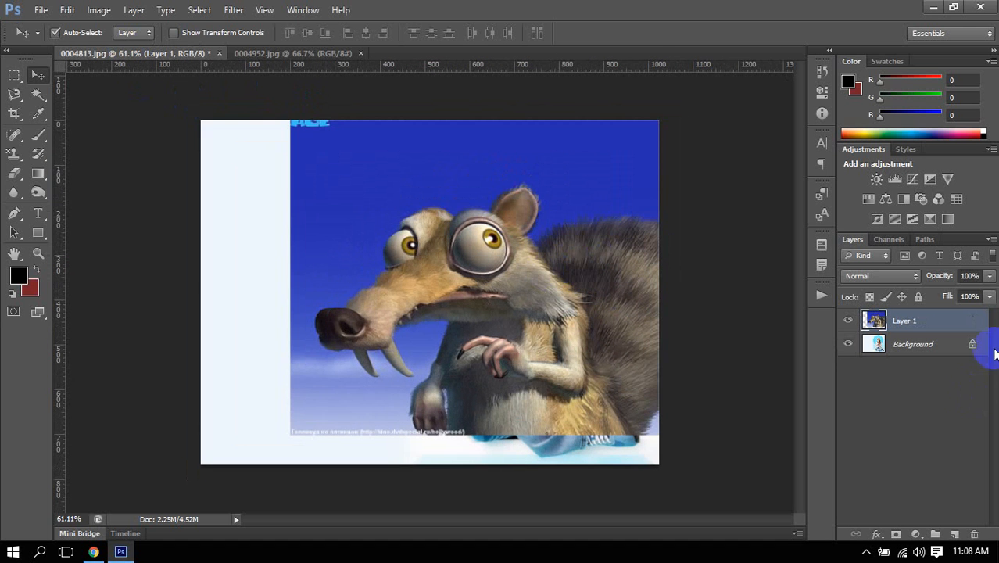
{"action": "left_click_drag", "start_coordinate": [937, 276], "coordinate": [903, 296]}
{"action": "left_click_drag", "start_coordinate": [484, 341], "coordinate": [509, 335]}
Scale the squirrel picture to about half size over the girl's head and restore its layer opacity to 100%.
{"action": "key", "text": "ctrl+t"}
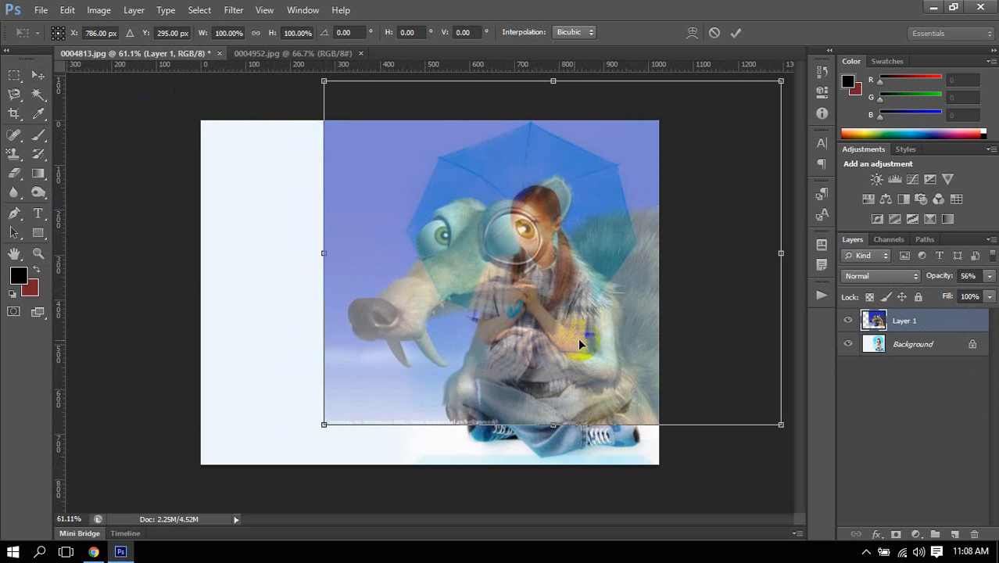
{"action": "scroll", "coordinate": [578, 338], "scroll_direction": "down", "scroll_amount": 2}
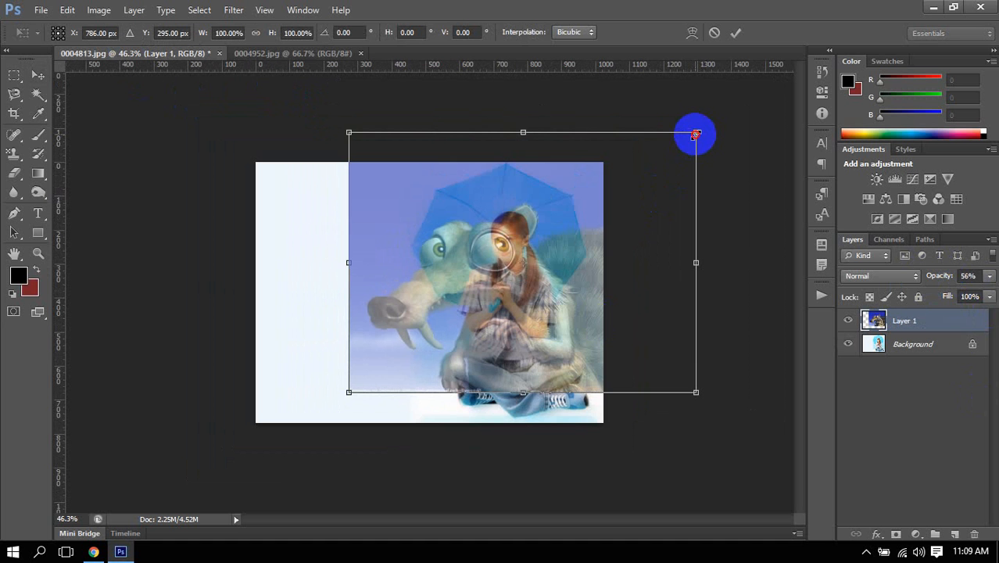
{"action": "left_click_drag", "start_coordinate": [696, 134], "coordinate": [638, 178]}
{"action": "left_click_drag", "start_coordinate": [533, 313], "coordinate": [531, 295]}
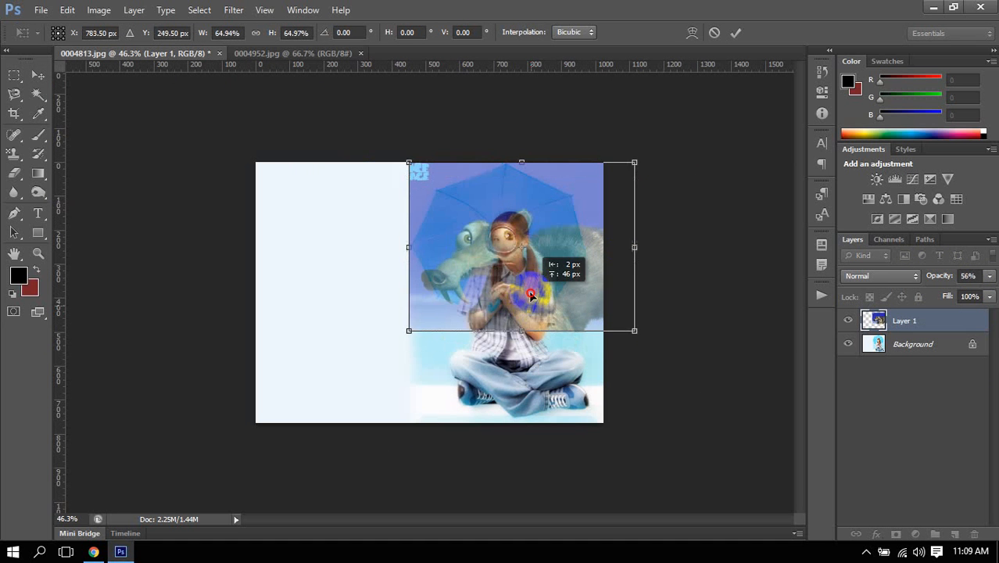
{"action": "scroll", "coordinate": [548, 270], "scroll_direction": "up", "scroll_amount": 3}
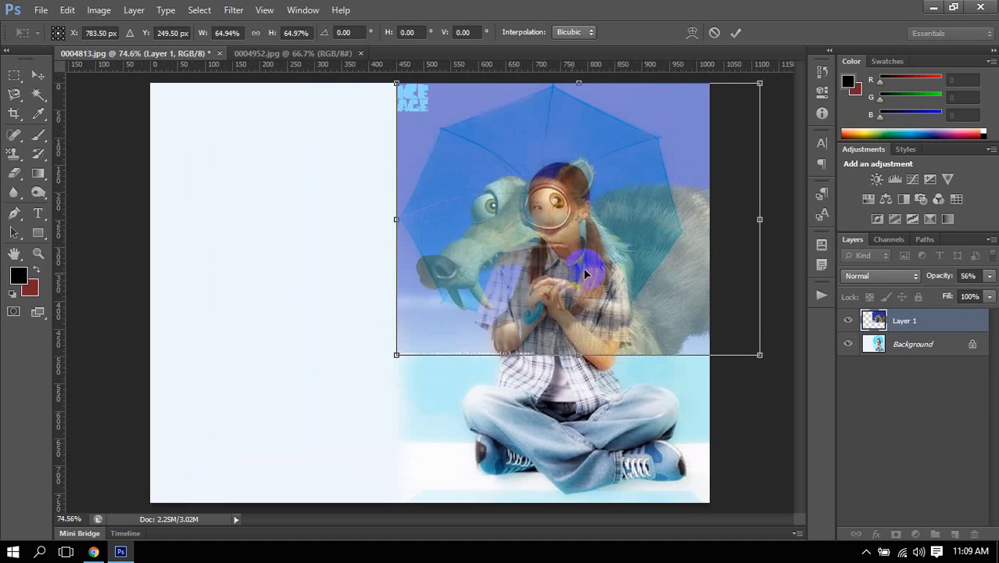
{"action": "scroll", "coordinate": [593, 228], "scroll_direction": "up", "scroll_amount": 3}
{"action": "scroll", "coordinate": [576, 230], "scroll_direction": "down", "scroll_amount": 5}
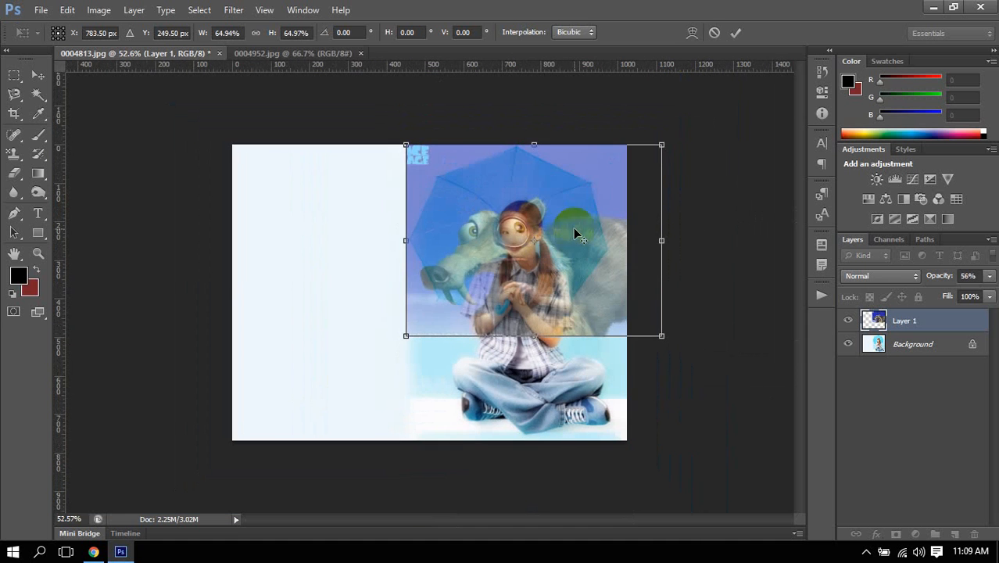
{"action": "left_click_drag", "start_coordinate": [662, 145], "coordinate": [629, 169]}
{"action": "mouse_move", "coordinate": [585, 267]}
{"action": "left_mouse_down"}
{"action": "mouse_move", "coordinate": [582, 256]}
{"action": "mouse_move", "coordinate": [575, 264]}
{"action": "left_mouse_up"}
{"action": "key", "text": "Return"}
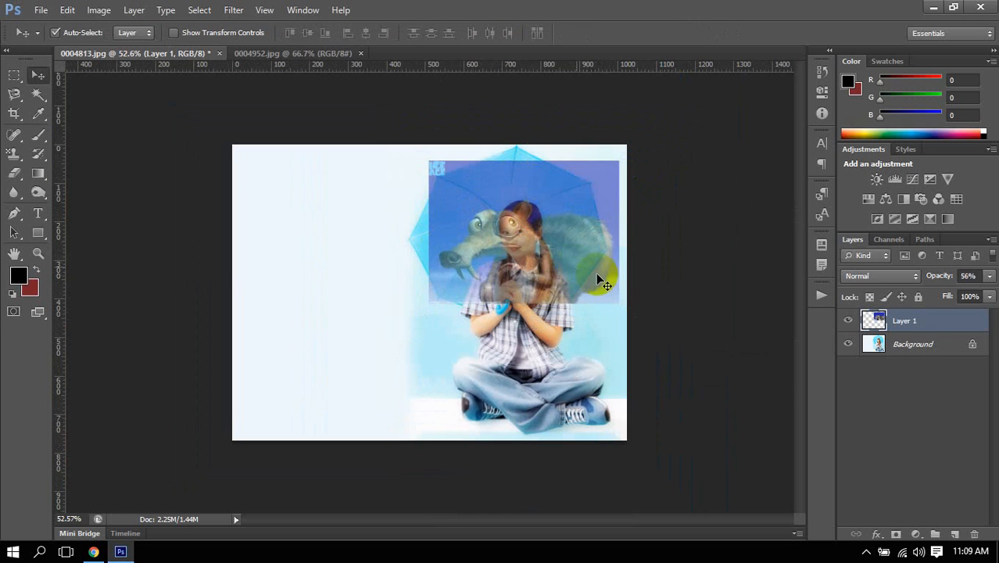
{"action": "left_click_drag", "start_coordinate": [936, 280], "coordinate": [996, 275]}
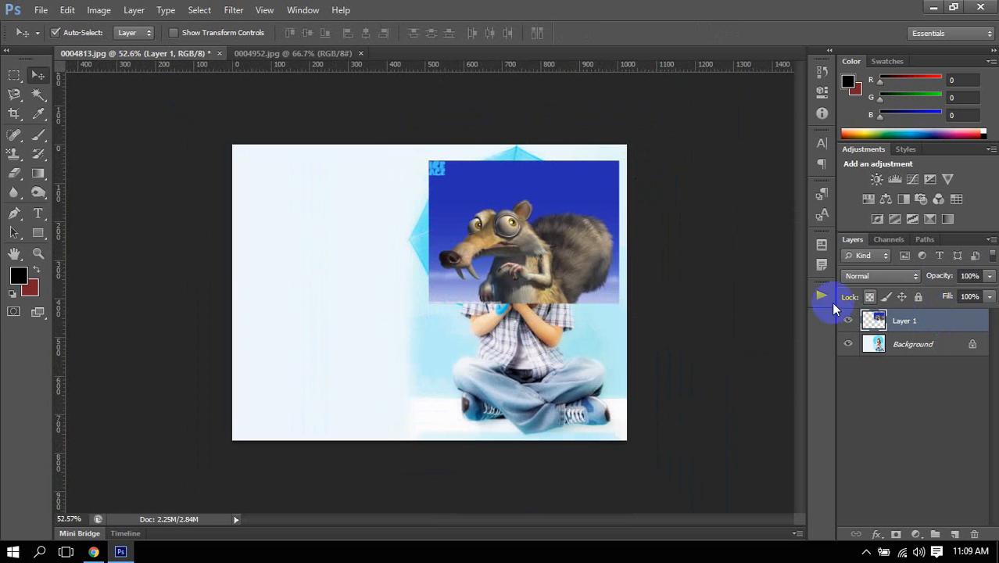
Add a layer mask to the squirrel layer, Layer 1, and make the mask active for editing.
{"action": "scroll", "coordinate": [546, 253], "scroll_direction": "up", "scroll_amount": 3}
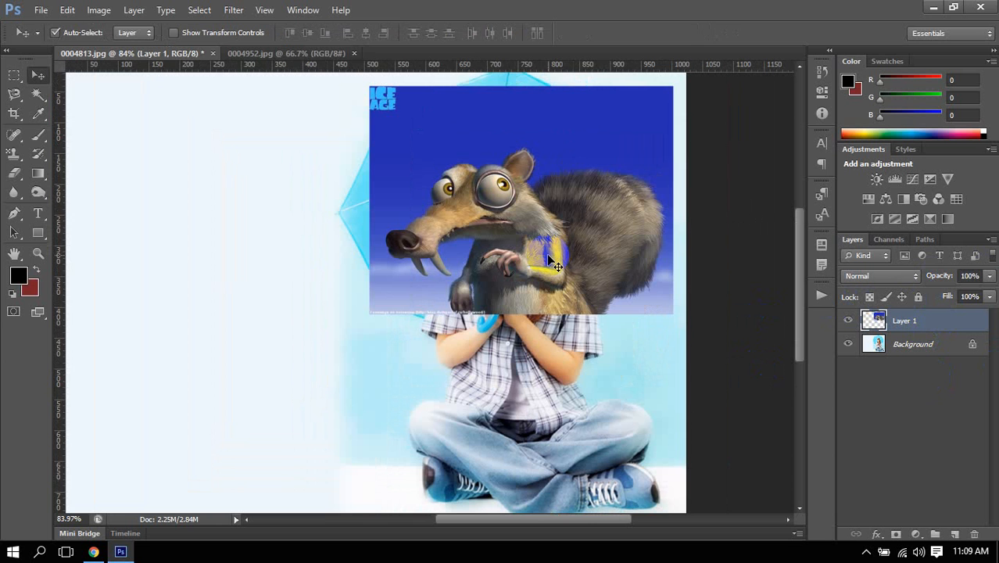
{"action": "scroll", "coordinate": [546, 252], "scroll_direction": "down", "scroll_amount": 1}
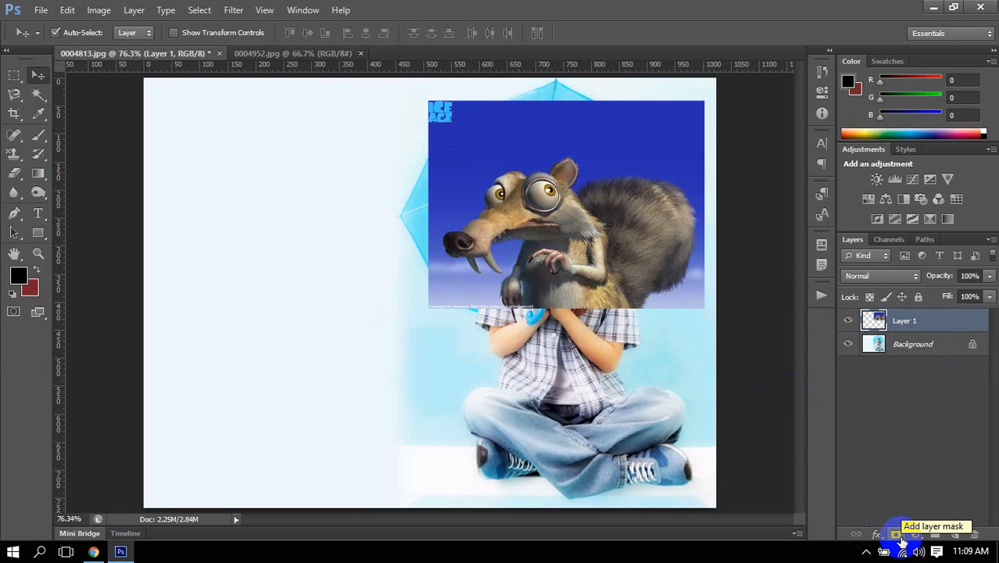
{"action": "left_click", "coordinate": [861, 400]}
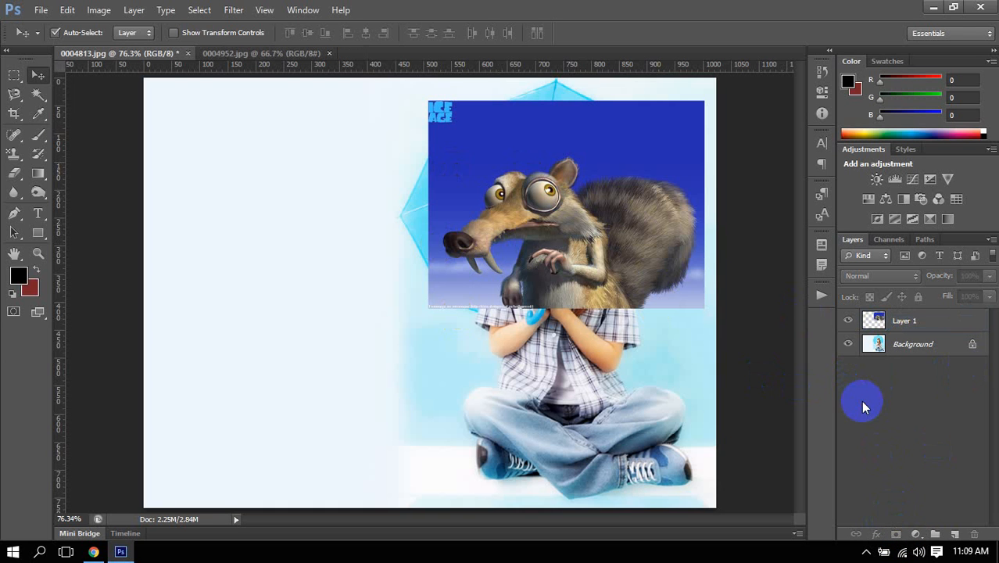
{"action": "left_click", "coordinate": [934, 328]}
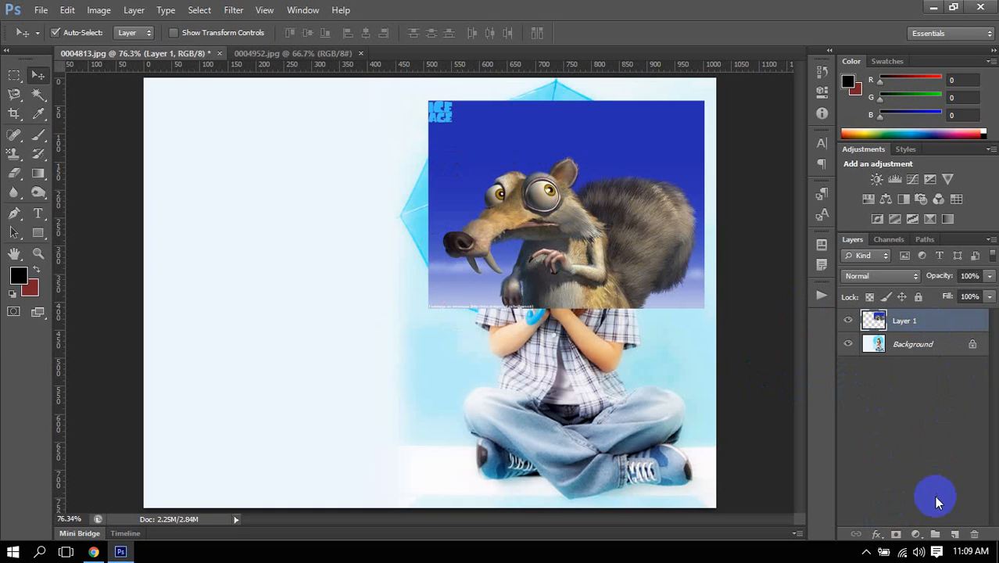
{"action": "left_click", "coordinate": [897, 533]}
{"action": "left_click", "coordinate": [922, 448]}
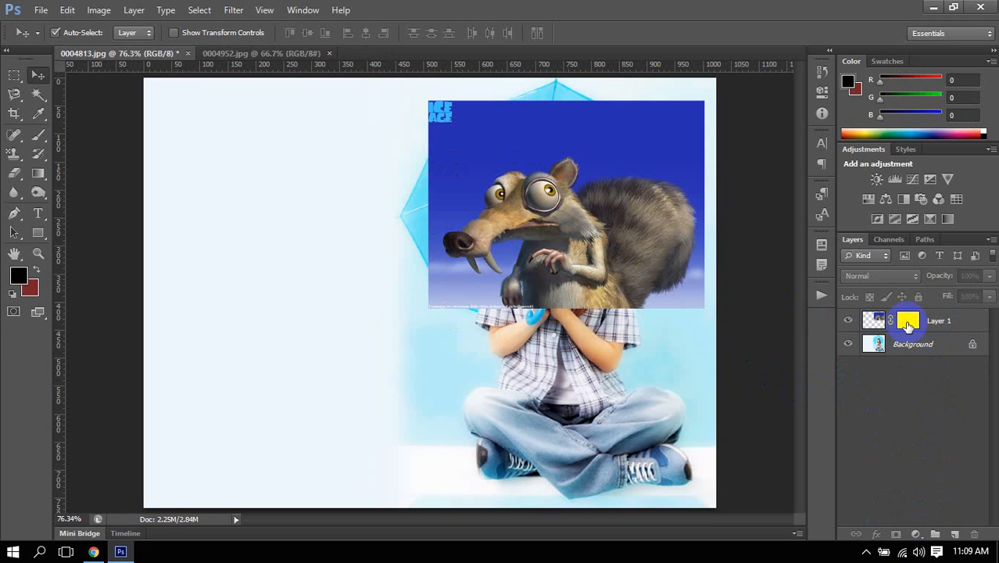
{"action": "left_click", "coordinate": [909, 322]}
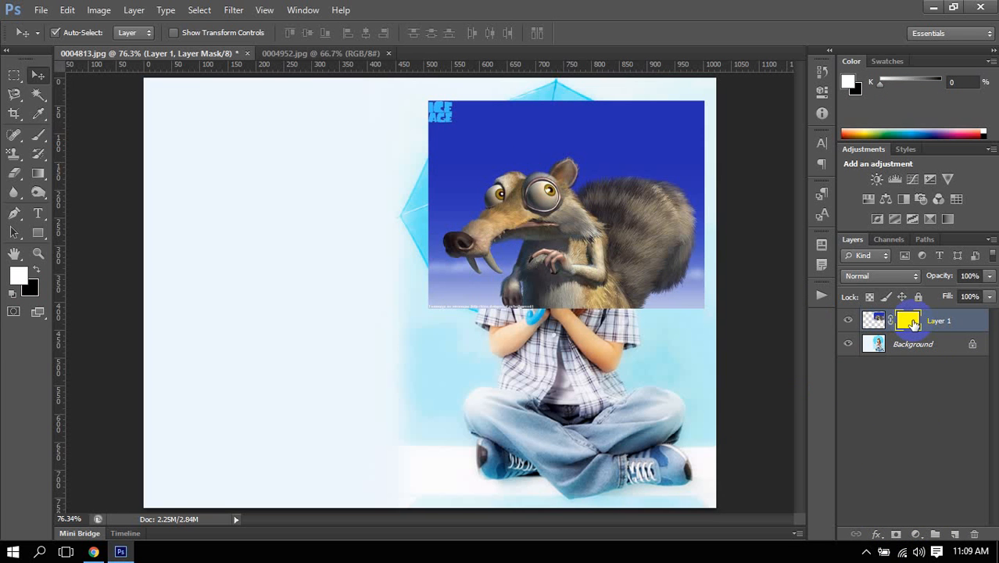
Make black the foreground color and ready the Brush tool with the 125 px Soft Round brush.
{"action": "left_click", "coordinate": [36, 269]}
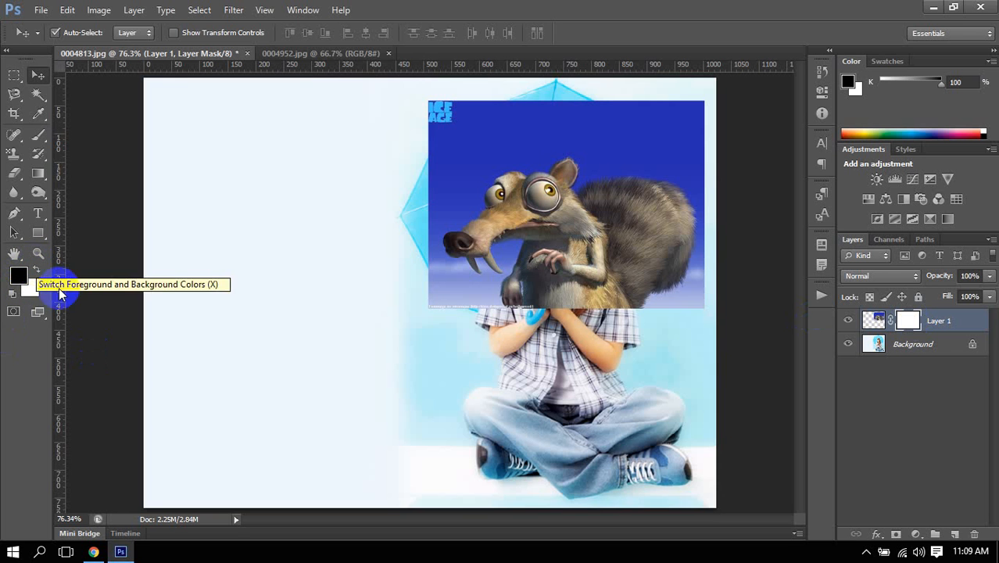
{"action": "left_click", "coordinate": [34, 133]}
{"action": "left_click", "coordinate": [83, 131]}
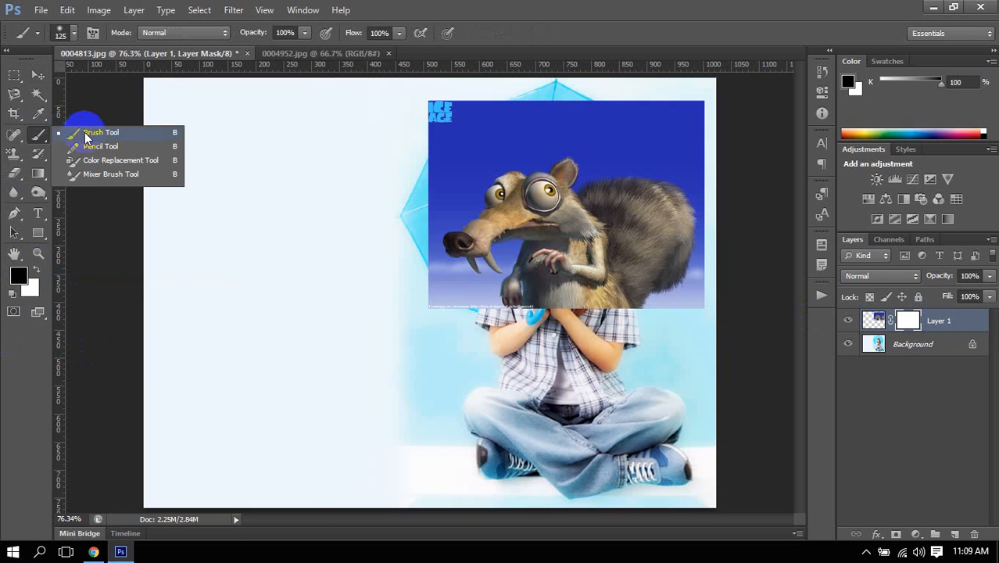
{"action": "right_click", "coordinate": [285, 258]}
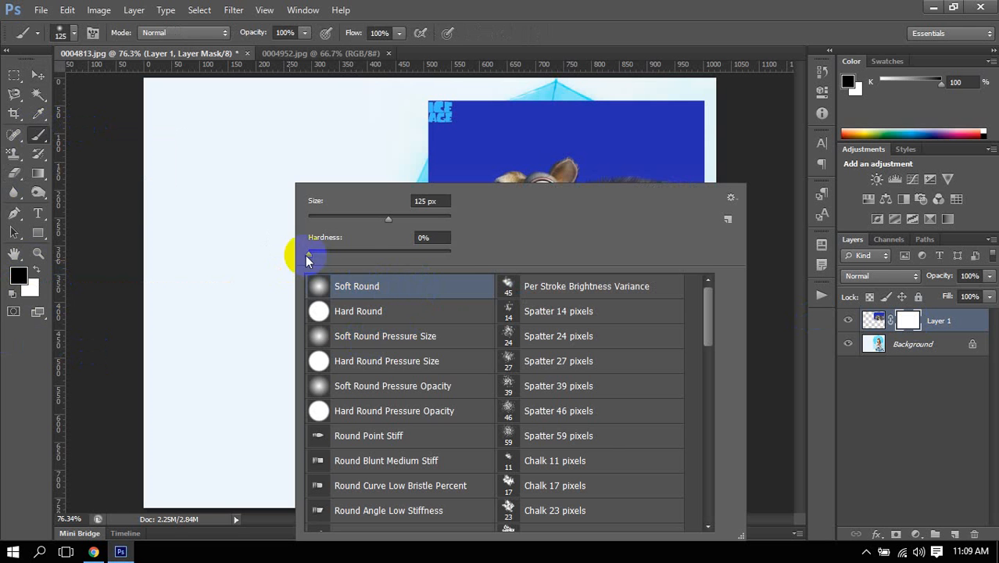
{"action": "left_click", "coordinate": [498, 6]}
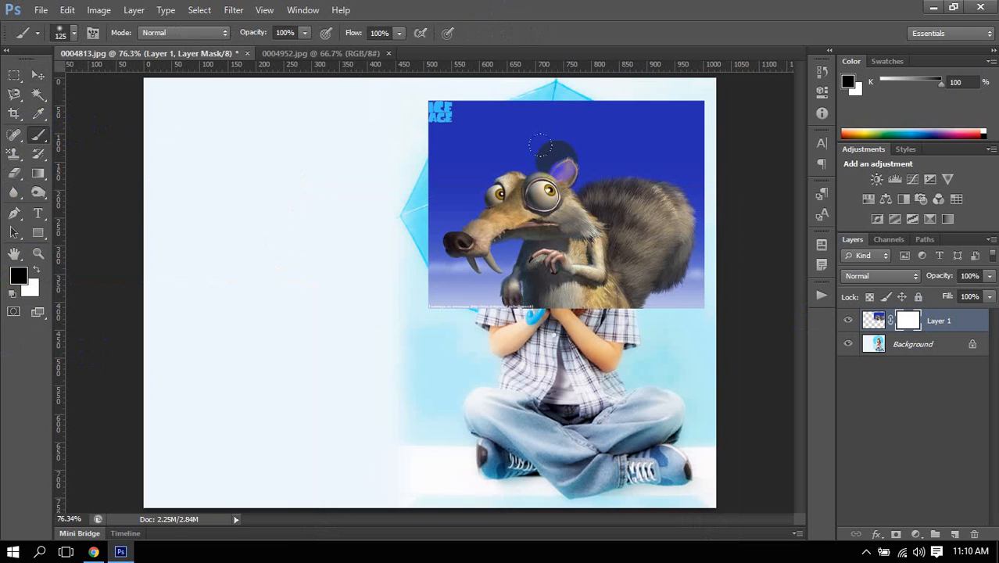
Paint black on the mask to hide the blue background above the squirrel and most of its tail.
{"action": "scroll", "coordinate": [637, 212], "scroll_direction": "up", "scroll_amount": 3}
{"action": "scroll", "coordinate": [637, 212], "scroll_direction": "right", "scroll_amount": 3}
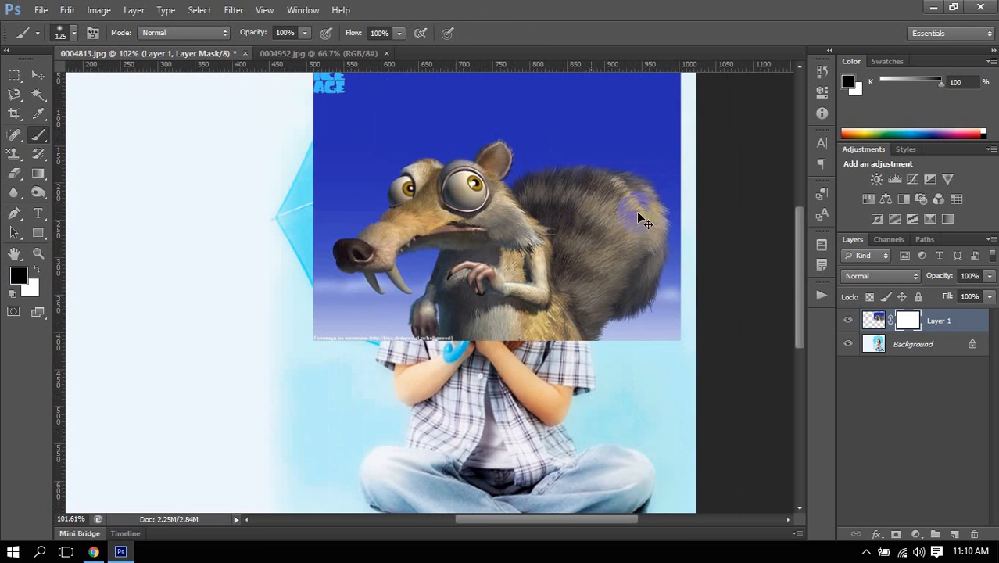
{"action": "scroll", "coordinate": [614, 219], "scroll_direction": "up", "scroll_amount": 4}
{"action": "scroll", "coordinate": [614, 219], "scroll_direction": "down", "scroll_amount": 5}
{"action": "scroll", "coordinate": [614, 218], "scroll_direction": "up", "scroll_amount": 3}
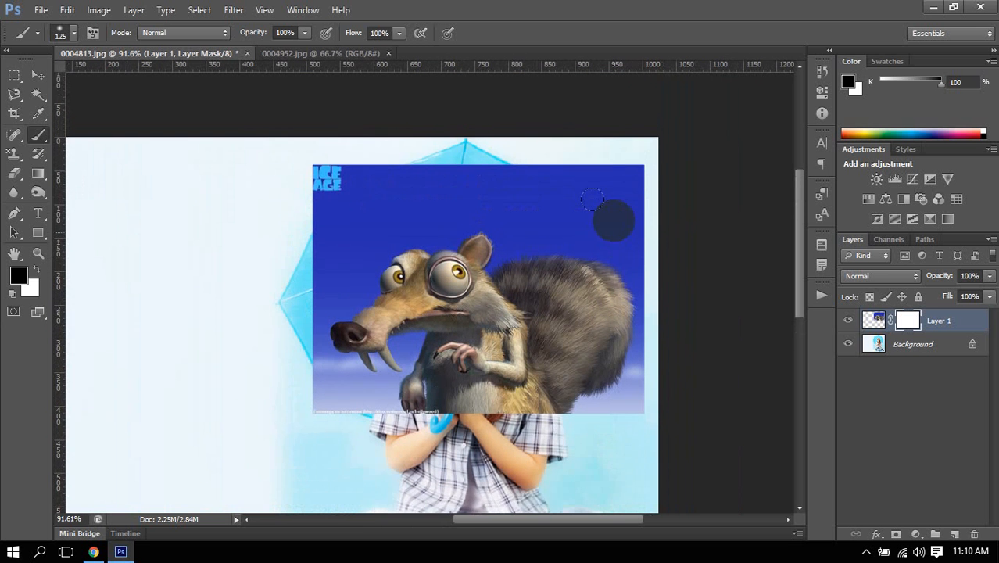
{"action": "mouse_move", "coordinate": [279, 178]}
{"action": "left_mouse_down"}
{"action": "mouse_move", "coordinate": [362, 197]}
{"action": "mouse_move", "coordinate": [490, 176]}
{"action": "mouse_move", "coordinate": [630, 179]}
{"action": "mouse_move", "coordinate": [427, 180]}
{"action": "mouse_move", "coordinate": [283, 197]}
{"action": "mouse_move", "coordinate": [315, 188]}
{"action": "mouse_move", "coordinate": [280, 236]}
{"action": "mouse_move", "coordinate": [278, 268]}
{"action": "mouse_move", "coordinate": [354, 208]}
{"action": "mouse_move", "coordinate": [461, 188]}
{"action": "mouse_move", "coordinate": [573, 186]}
{"action": "mouse_move", "coordinate": [611, 288]}
{"action": "mouse_move", "coordinate": [612, 389]}
{"action": "mouse_move", "coordinate": [593, 246]}
{"action": "mouse_move", "coordinate": [573, 200]}
{"action": "mouse_move", "coordinate": [589, 432]}
{"action": "mouse_move", "coordinate": [532, 211]}
{"action": "mouse_move", "coordinate": [568, 403]}
{"action": "mouse_move", "coordinate": [547, 413]}
{"action": "mouse_move", "coordinate": [547, 477]}
{"action": "left_mouse_up"}
{"action": "scroll", "coordinate": [461, 443], "scroll_direction": "up", "scroll_amount": 5}
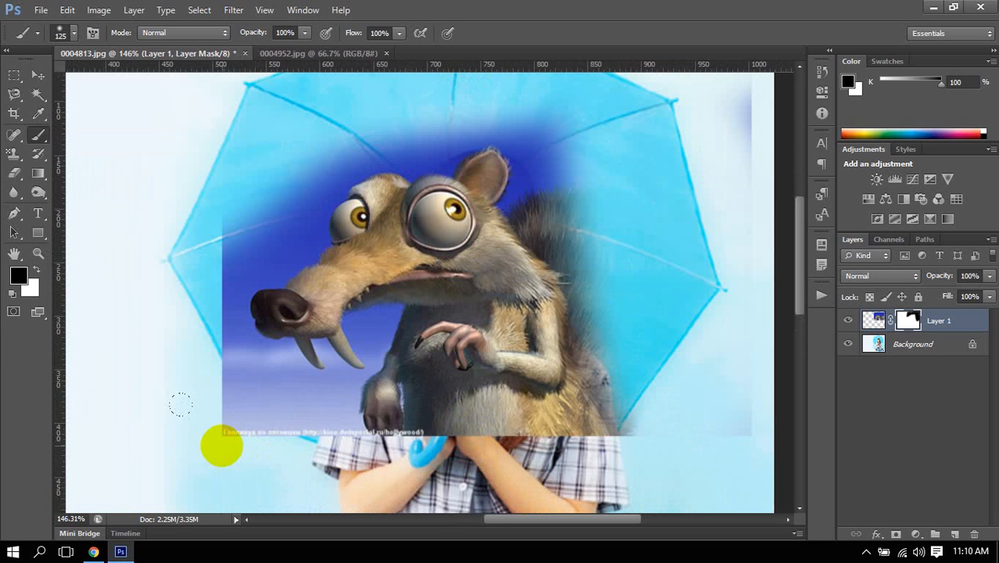
Mask out the squirrel's lower body and the outer blue background around its snout, undoing and repainting one stroke.
{"action": "scroll", "coordinate": [410, 343], "scroll_direction": "down", "scroll_amount": 5}
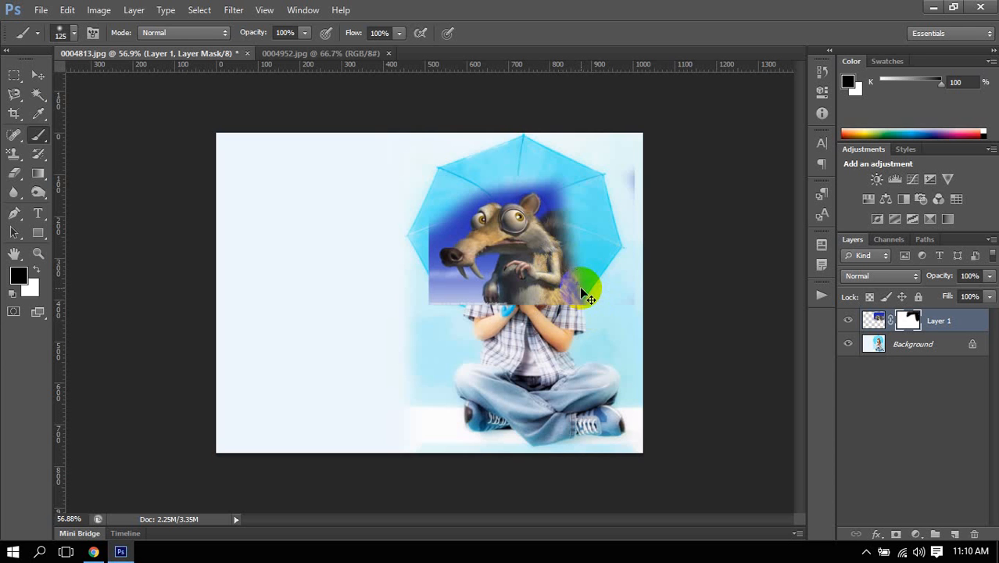
{"action": "scroll", "coordinate": [581, 280], "scroll_direction": "up", "scroll_amount": 3}
{"action": "mouse_move", "coordinate": [405, 318]}
{"action": "left_mouse_down"}
{"action": "mouse_move", "coordinate": [635, 321]}
{"action": "mouse_move", "coordinate": [539, 311]}
{"action": "mouse_move", "coordinate": [505, 272]}
{"action": "mouse_move", "coordinate": [641, 270]}
{"action": "left_mouse_up"}
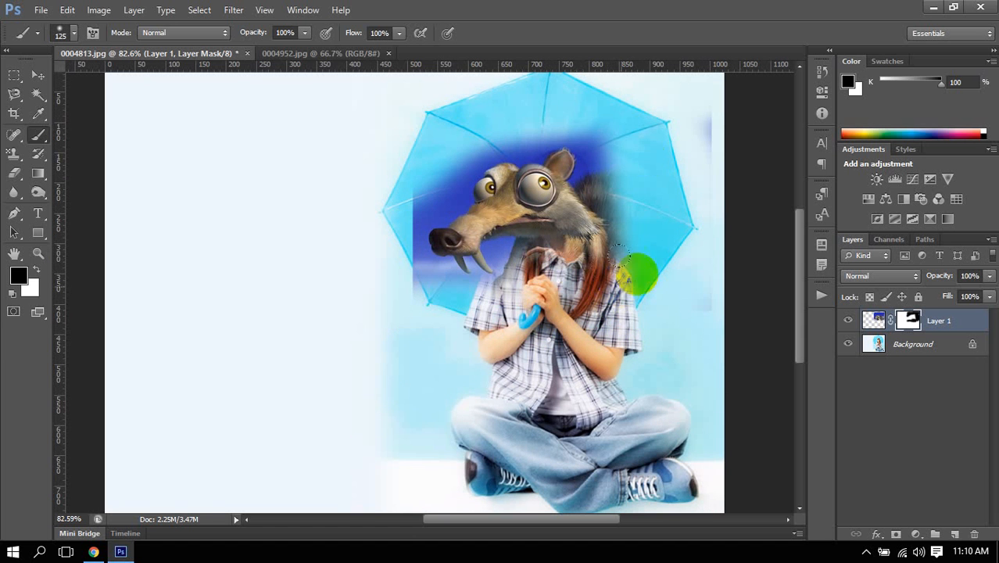
{"action": "mouse_move", "coordinate": [624, 130]}
{"action": "left_mouse_down"}
{"action": "mouse_move", "coordinate": [568, 97]}
{"action": "mouse_move", "coordinate": [495, 100]}
{"action": "mouse_move", "coordinate": [423, 143]}
{"action": "mouse_move", "coordinate": [354, 240]}
{"action": "mouse_move", "coordinate": [382, 212]}
{"action": "mouse_move", "coordinate": [386, 270]}
{"action": "mouse_move", "coordinate": [418, 332]}
{"action": "left_mouse_up"}
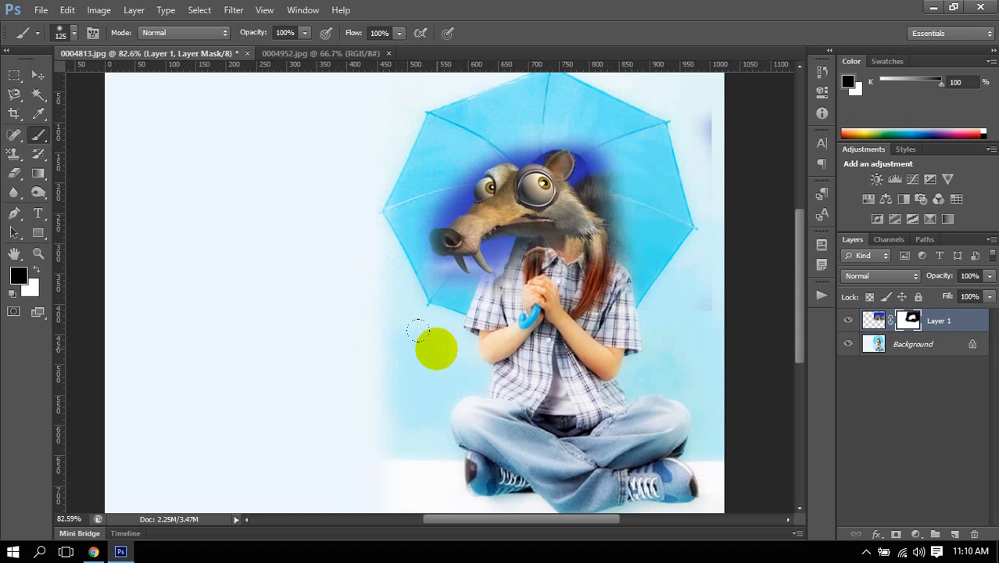
{"action": "key", "text": "ctrl+z"}
{"action": "left_click_drag", "start_coordinate": [395, 286], "coordinate": [428, 346]}
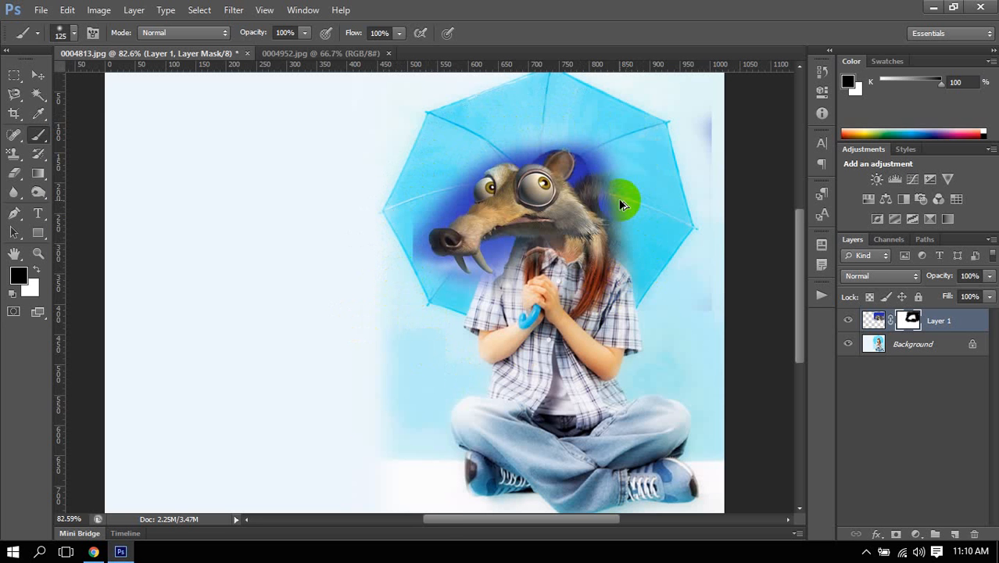
Mask out the remaining tail fur and blue background behind the squirrel's head and beside the girl's hair.
{"action": "scroll", "coordinate": [622, 199], "scroll_direction": "up", "scroll_amount": 2}
{"action": "scroll", "coordinate": [592, 172], "scroll_direction": "up", "scroll_amount": 1}
{"action": "scroll", "coordinate": [625, 242], "scroll_direction": "up", "scroll_amount": 2}
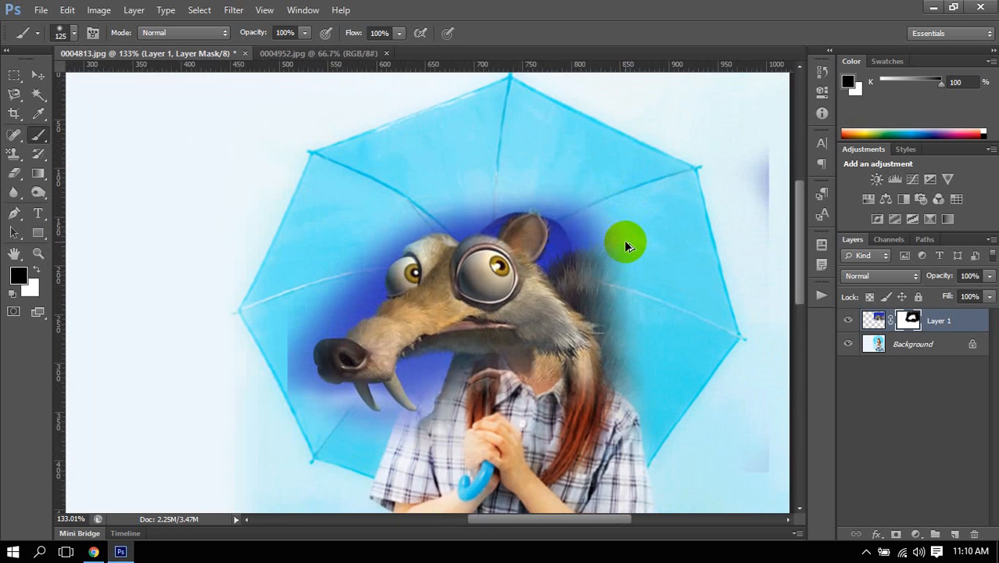
{"action": "scroll", "coordinate": [553, 299], "scroll_direction": "up", "scroll_amount": 1}
{"action": "scroll", "coordinate": [553, 299], "scroll_direction": "down", "scroll_amount": 1}
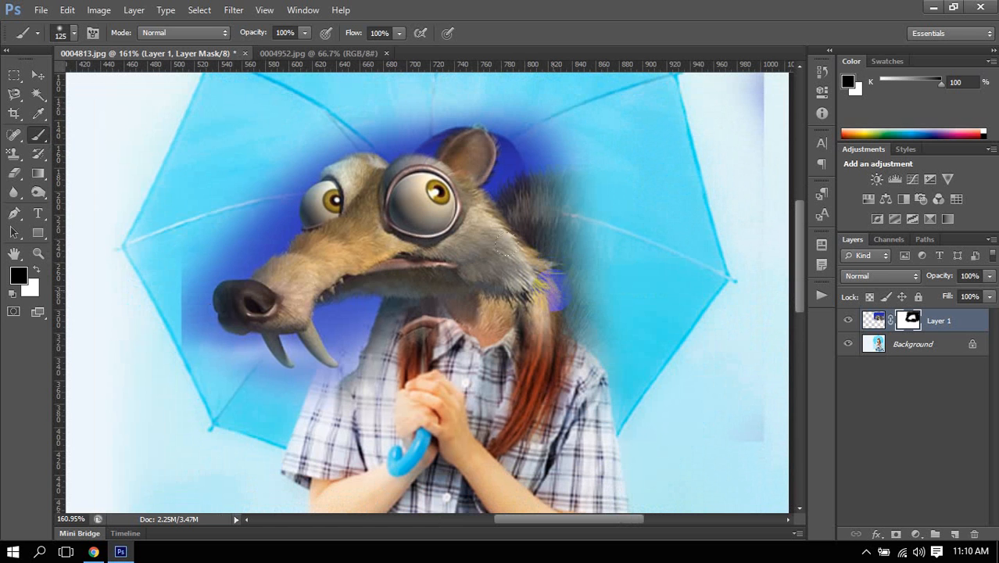
{"action": "left_click", "coordinate": [586, 202]}
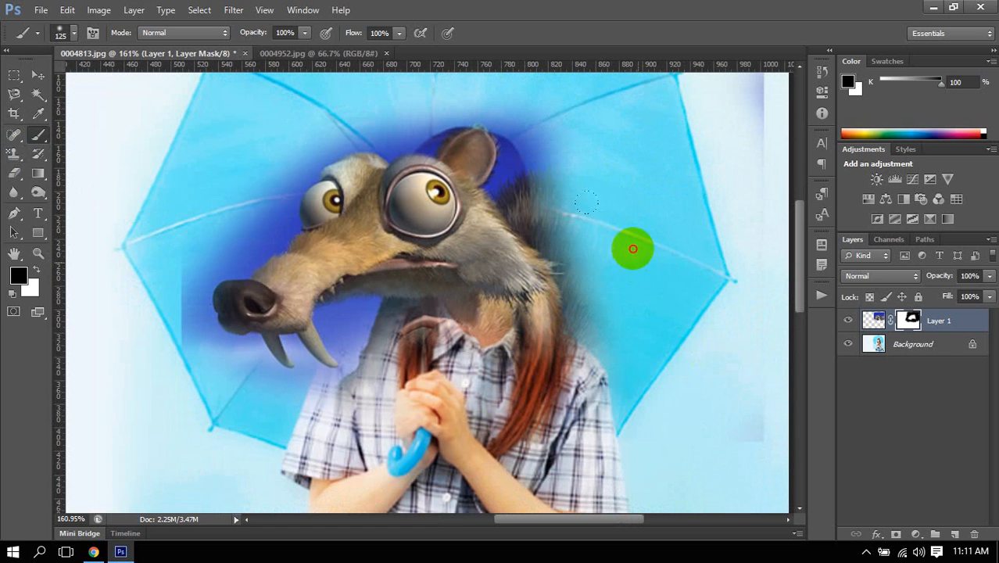
{"action": "mouse_move", "coordinate": [586, 202]}
{"action": "left_mouse_down"}
{"action": "mouse_move", "coordinate": [539, 122]}
{"action": "mouse_move", "coordinate": [553, 174]}
{"action": "mouse_move", "coordinate": [513, 125]}
{"action": "mouse_move", "coordinate": [569, 173]}
{"action": "mouse_move", "coordinate": [616, 250]}
{"action": "mouse_move", "coordinate": [557, 393]}
{"action": "mouse_move", "coordinate": [440, 424]}
{"action": "mouse_move", "coordinate": [521, 426]}
{"action": "left_mouse_up"}
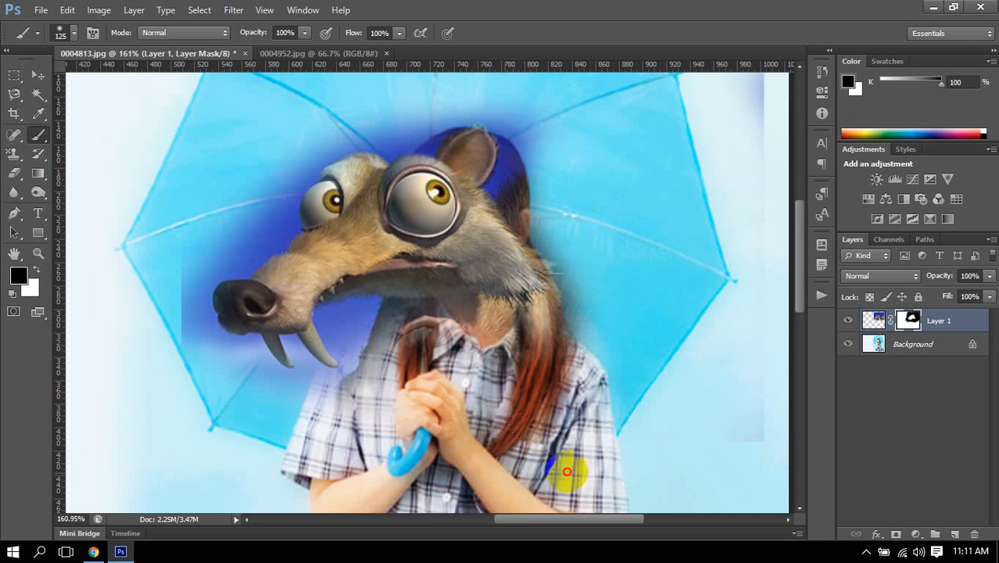
{"action": "mouse_move", "coordinate": [567, 472]}
{"action": "left_mouse_down"}
{"action": "mouse_move", "coordinate": [640, 512]}
{"action": "mouse_move", "coordinate": [598, 471]}
{"action": "left_mouse_up"}
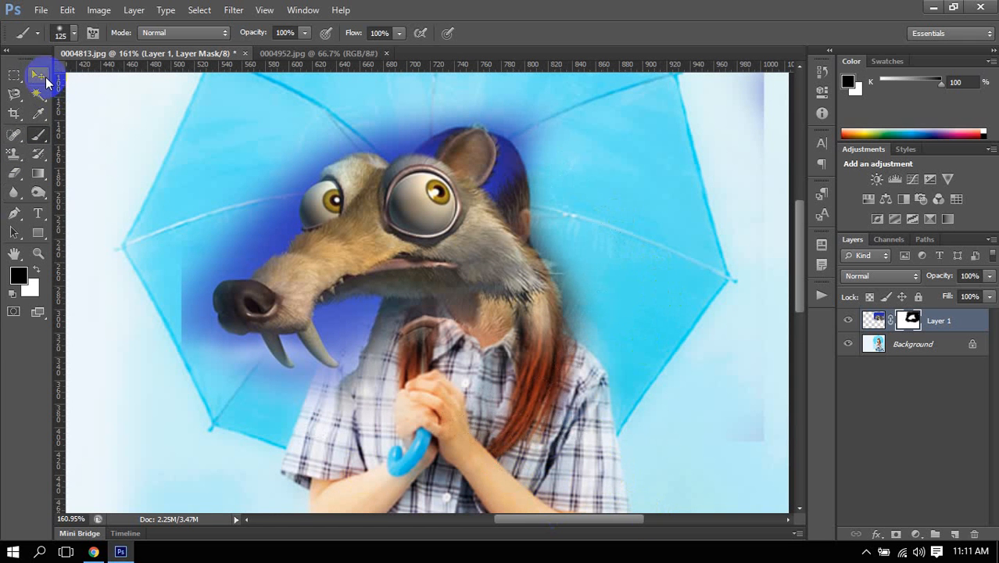
Mask out the blue background beside the snout and forehead and beneath the jaw, reducing the soft brush to 45 px.
{"action": "mouse_move", "coordinate": [163, 254]}
{"action": "left_mouse_down"}
{"action": "mouse_move", "coordinate": [141, 333]}
{"action": "mouse_move", "coordinate": [147, 436]}
{"action": "left_mouse_up"}
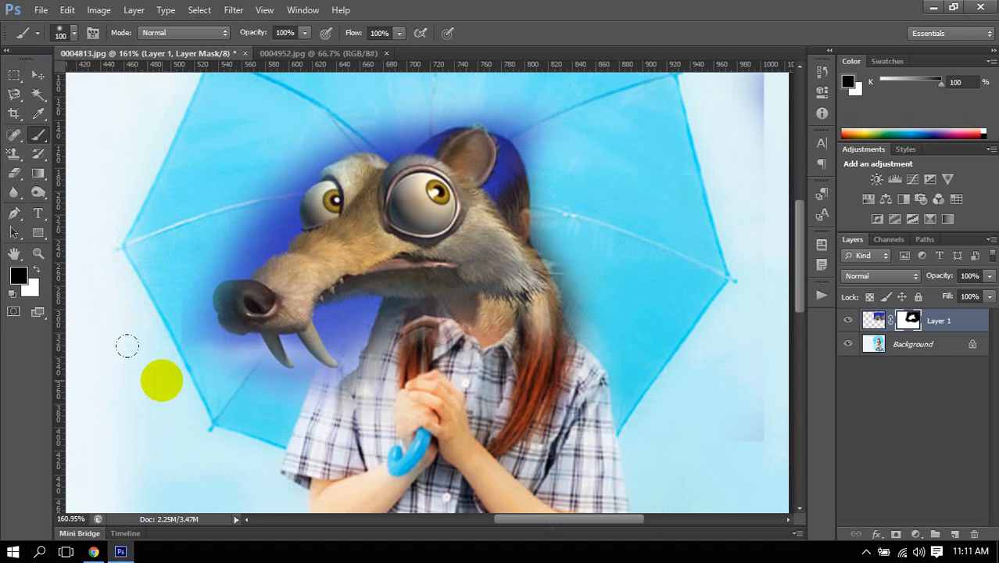
{"action": "key", "text": "bracketleft"}
{"action": "mouse_move", "coordinate": [168, 307]}
{"action": "left_mouse_down"}
{"action": "mouse_move", "coordinate": [171, 290]}
{"action": "mouse_move", "coordinate": [180, 318]}
{"action": "mouse_move", "coordinate": [241, 385]}
{"action": "mouse_move", "coordinate": [230, 221]}
{"action": "mouse_move", "coordinate": [252, 212]}
{"action": "mouse_move", "coordinate": [232, 238]}
{"action": "mouse_move", "coordinate": [289, 174]}
{"action": "mouse_move", "coordinate": [250, 224]}
{"action": "mouse_move", "coordinate": [189, 259]}
{"action": "mouse_move", "coordinate": [185, 324]}
{"action": "mouse_move", "coordinate": [229, 398]}
{"action": "left_mouse_up"}
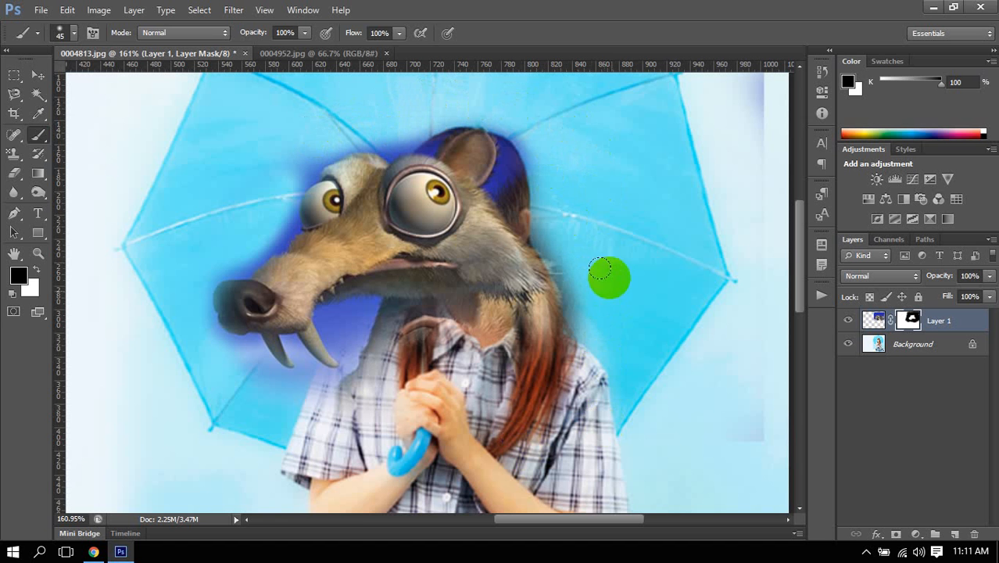
{"action": "mouse_move", "coordinate": [565, 342]}
{"action": "left_mouse_down"}
{"action": "mouse_move", "coordinate": [488, 386]}
{"action": "mouse_move", "coordinate": [585, 341]}
{"action": "mouse_move", "coordinate": [374, 349]}
{"action": "mouse_move", "coordinate": [473, 339]}
{"action": "mouse_move", "coordinate": [407, 373]}
{"action": "left_mouse_up"}
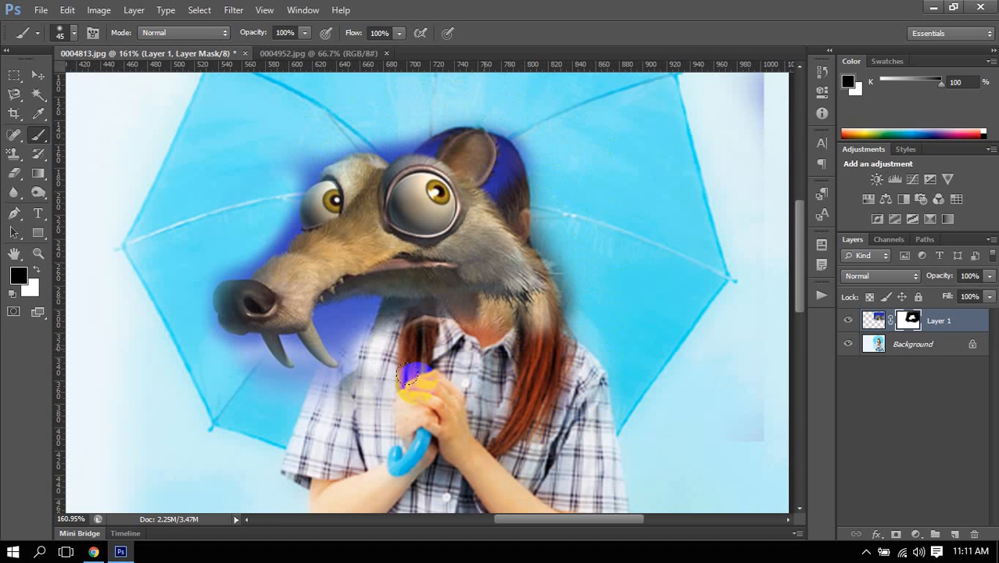
{"action": "left_click_drag", "start_coordinate": [335, 324], "coordinate": [356, 344]}
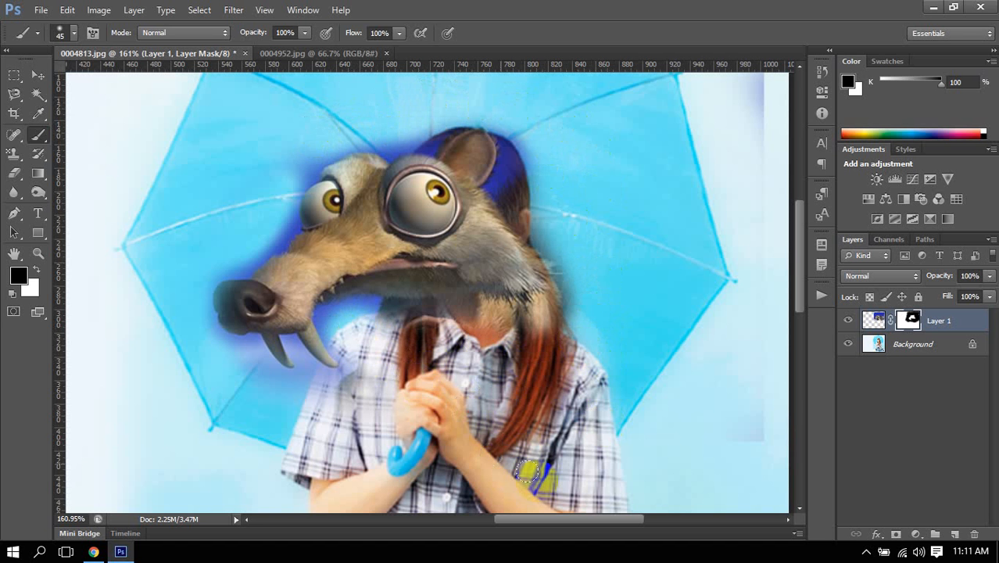
Mask out the layer's leftover outer edges around the umbrella and over the girl's shirt with a 90 px brush.
{"action": "left_click", "coordinate": [38, 75]}
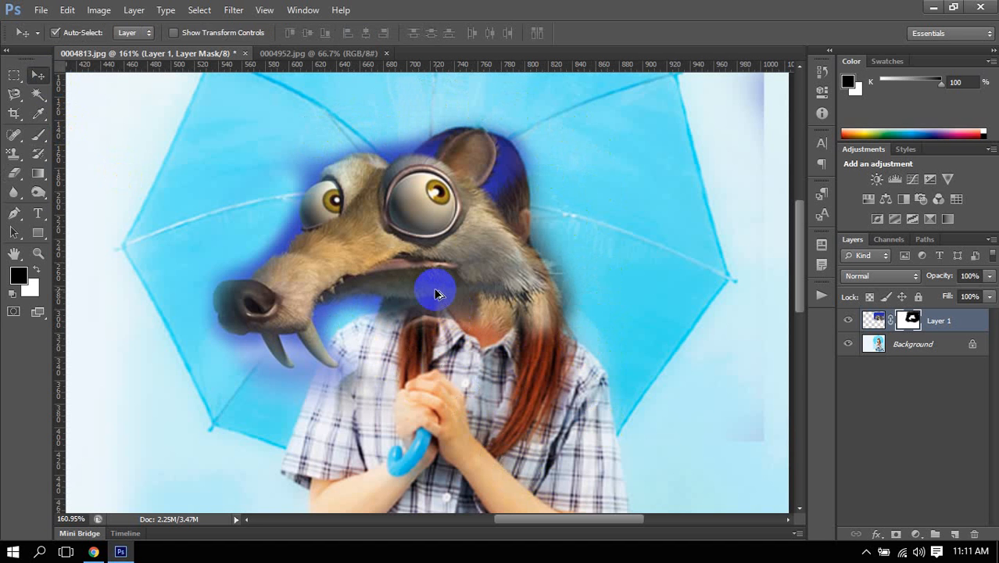
{"action": "scroll", "coordinate": [436, 294], "scroll_direction": "down", "scroll_amount": 3}
{"action": "left_click_drag", "start_coordinate": [427, 270], "coordinate": [429, 262]}
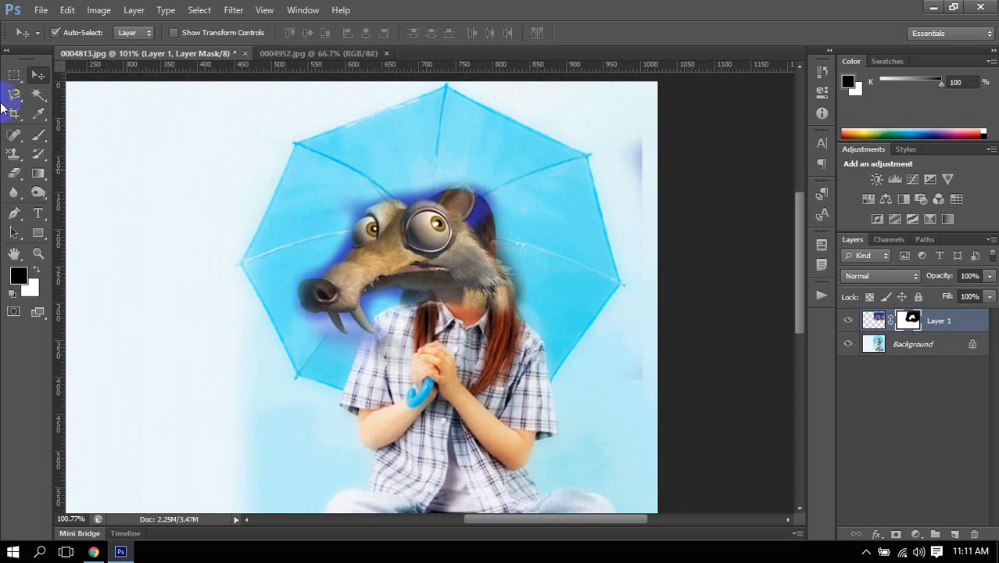
{"action": "left_click", "coordinate": [38, 133]}
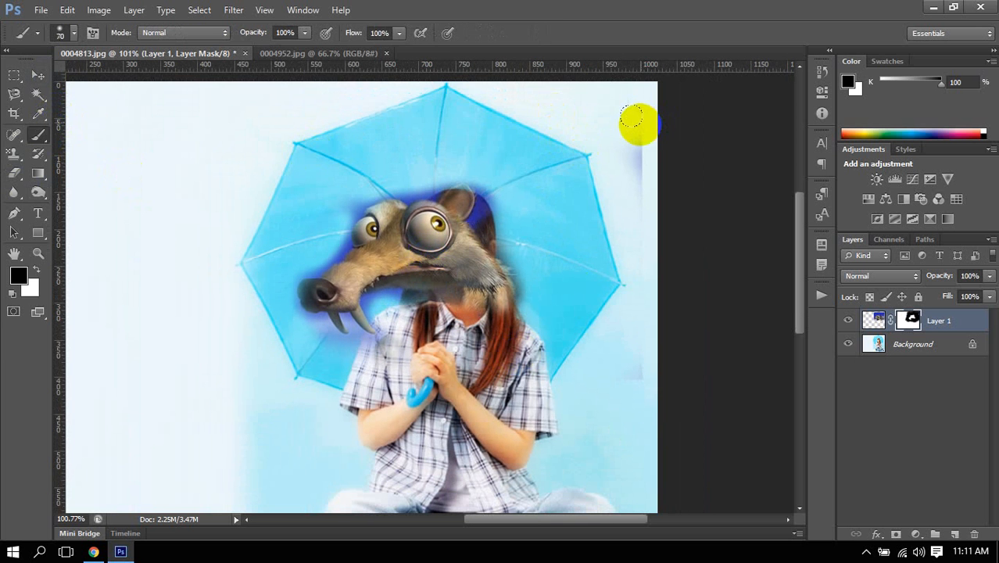
{"action": "key", "text": "bracketright"}
{"action": "key", "text": "bracketright"}
{"action": "mouse_move", "coordinate": [641, 126]}
{"action": "left_mouse_down"}
{"action": "mouse_move", "coordinate": [604, 353]}
{"action": "mouse_move", "coordinate": [653, 232]}
{"action": "mouse_move", "coordinate": [640, 341]}
{"action": "mouse_move", "coordinate": [603, 126]}
{"action": "mouse_move", "coordinate": [561, 80]}
{"action": "left_mouse_up"}
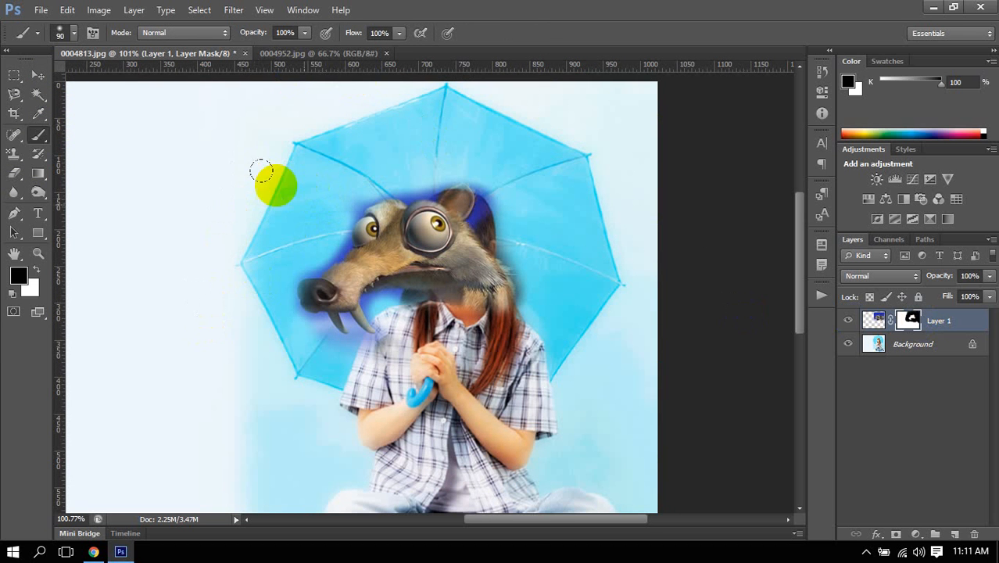
{"action": "mouse_move", "coordinate": [295, 343]}
{"action": "left_mouse_down"}
{"action": "mouse_move", "coordinate": [363, 345]}
{"action": "mouse_move", "coordinate": [355, 389]}
{"action": "mouse_move", "coordinate": [391, 319]}
{"action": "mouse_move", "coordinate": [393, 384]}
{"action": "mouse_move", "coordinate": [398, 374]}
{"action": "mouse_move", "coordinate": [343, 449]}
{"action": "mouse_move", "coordinate": [352, 499]}
{"action": "mouse_move", "coordinate": [415, 468]}
{"action": "left_mouse_up"}
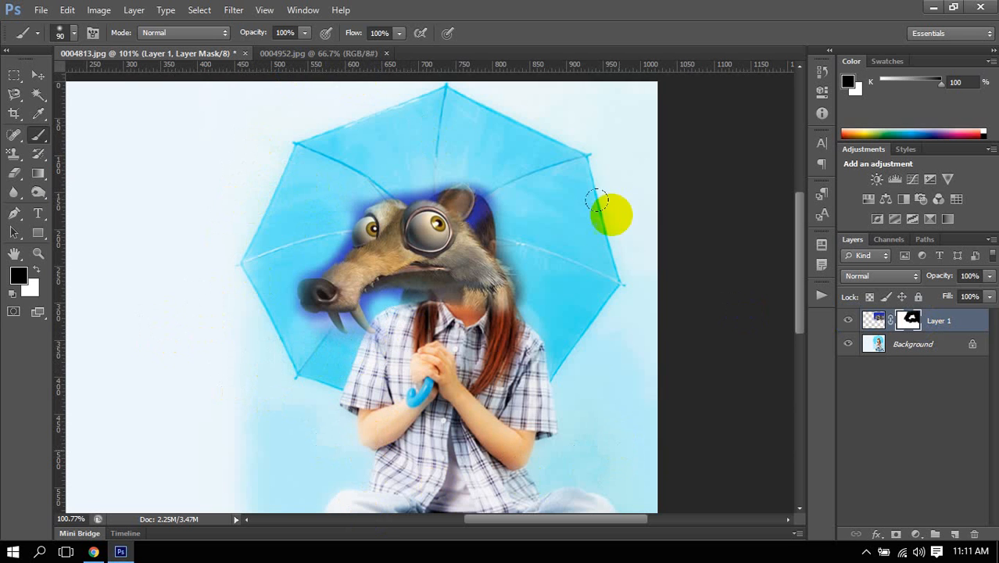
{"action": "scroll", "coordinate": [549, 279], "scroll_direction": "down", "scroll_amount": 2}
{"action": "scroll", "coordinate": [547, 275], "scroll_direction": "down", "scroll_amount": 1}
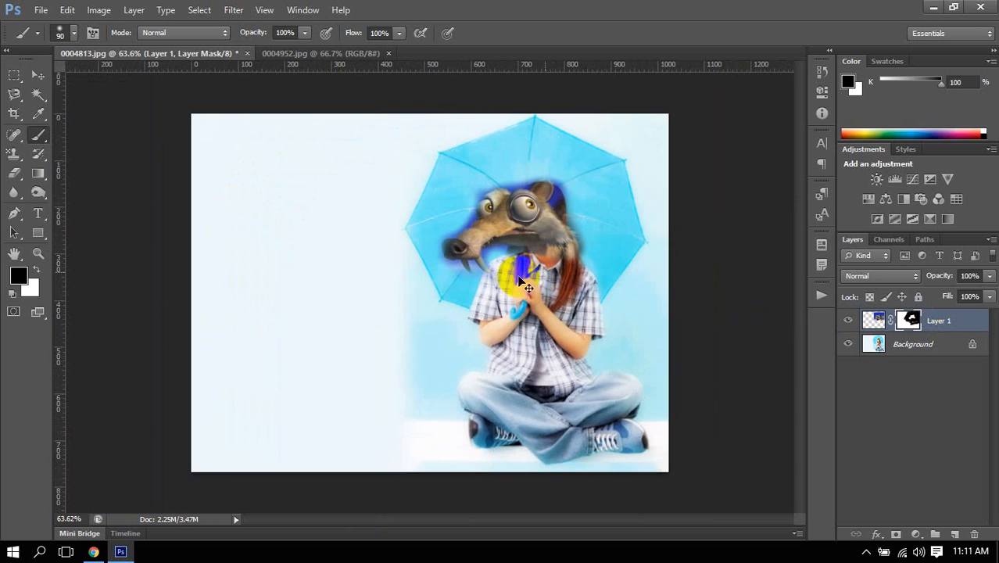
Free-transform the squirrel head to about 82% scale and position it over the girl's head at X 783 px, Y 215 px.
{"action": "left_click", "coordinate": [39, 75]}
{"action": "scroll", "coordinate": [594, 275], "scroll_direction": "up", "scroll_amount": 1}
{"action": "scroll", "coordinate": [595, 275], "scroll_direction": "up", "scroll_amount": 2}
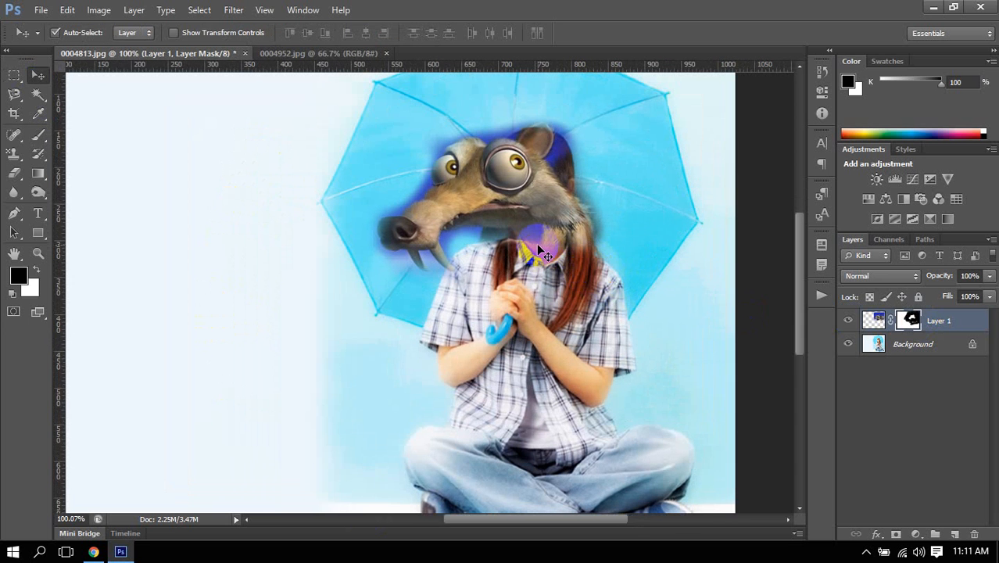
{"action": "key", "text": "ctrl+t"}
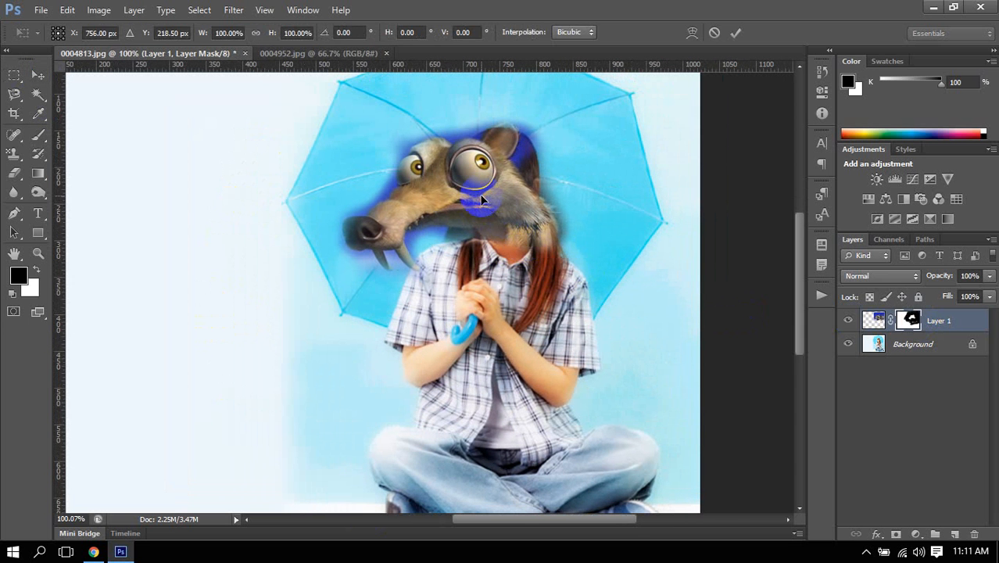
{"action": "left_click_drag", "start_coordinate": [521, 229], "coordinate": [535, 228]}
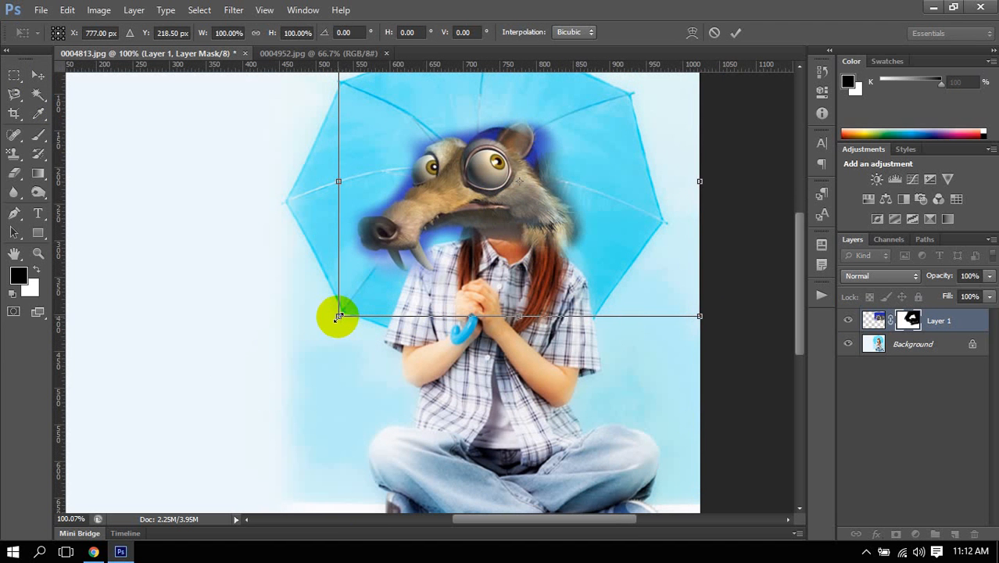
{"action": "left_click_drag", "start_coordinate": [337, 317], "coordinate": [374, 297]}
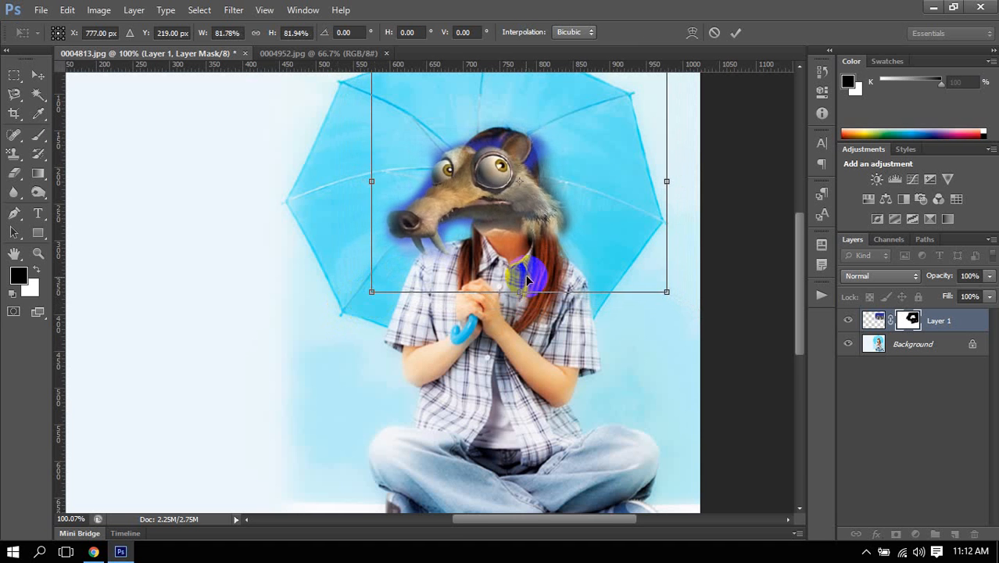
{"action": "left_click_drag", "start_coordinate": [527, 268], "coordinate": [532, 265]}
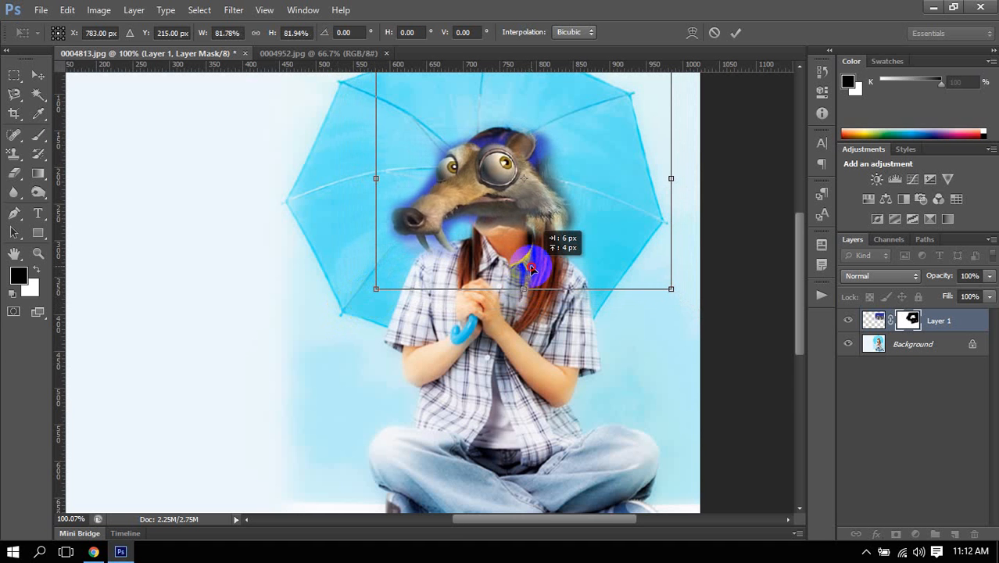
{"action": "left_click_drag", "start_coordinate": [529, 266], "coordinate": [530, 266]}
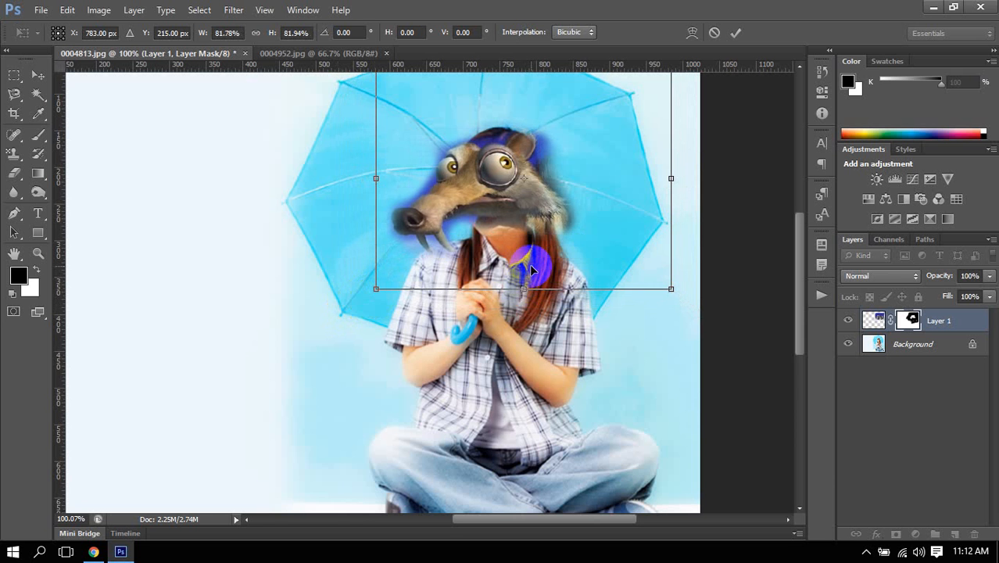
Nudge the head 7 px up, 3 px right and 7 px back down to fit it over the girl's head.
{"action": "key", "text": "Up"}
{"action": "key", "text": "Up"}
{"action": "key", "text": "Up"}
{"action": "key", "text": "Up"}
{"action": "key", "text": "Up"}
{"action": "key", "text": "Up"}
{"action": "key", "text": "Up"}
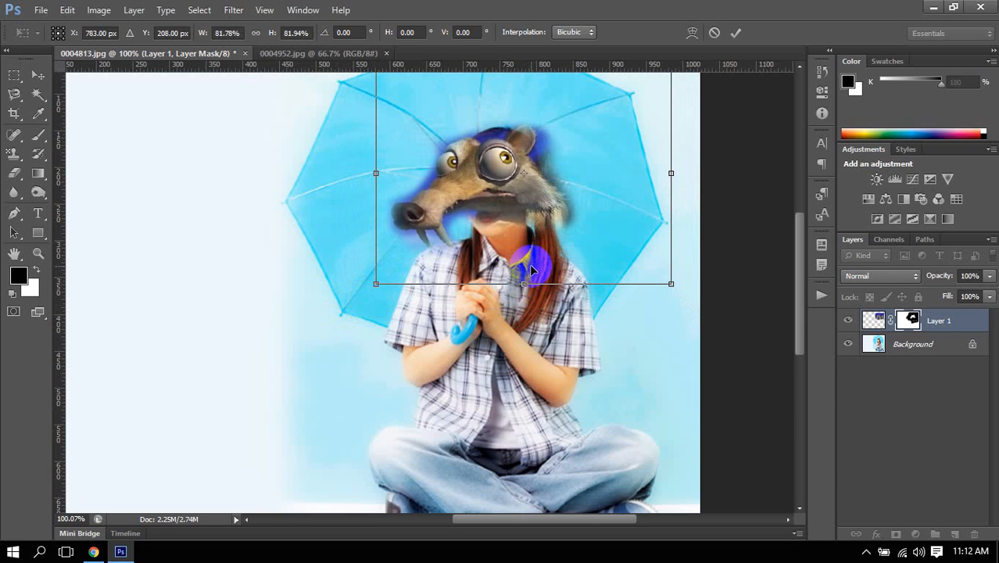
{"action": "key", "text": "Right"}
{"action": "key", "text": "Right"}
{"action": "key", "text": "Right"}
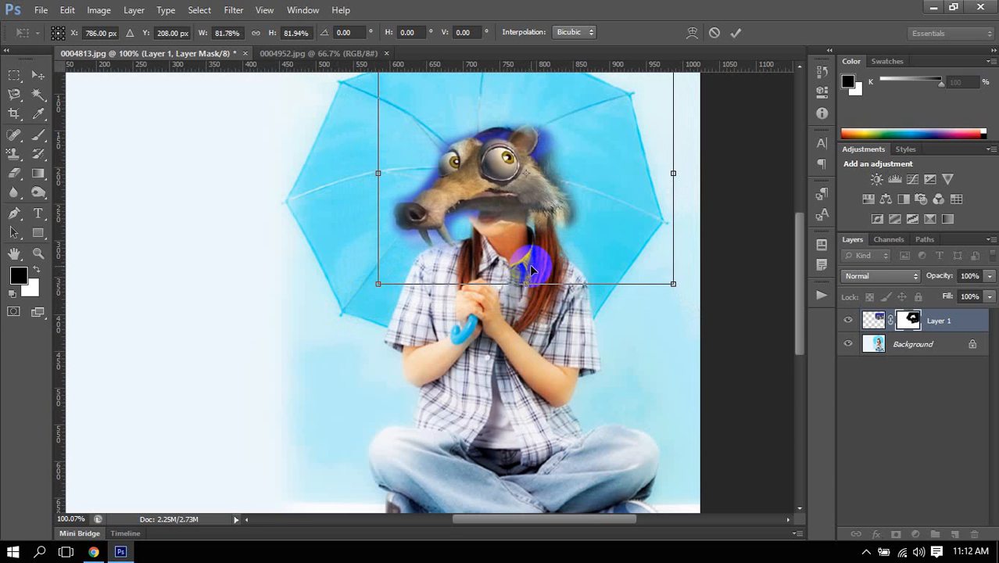
{"action": "key", "text": "Down"}
{"action": "key", "text": "Down"}
{"action": "key", "text": "Down"}
{"action": "key", "text": "Down"}
{"action": "key", "text": "Down"}
{"action": "key", "text": "Down"}
{"action": "key", "text": "Down"}
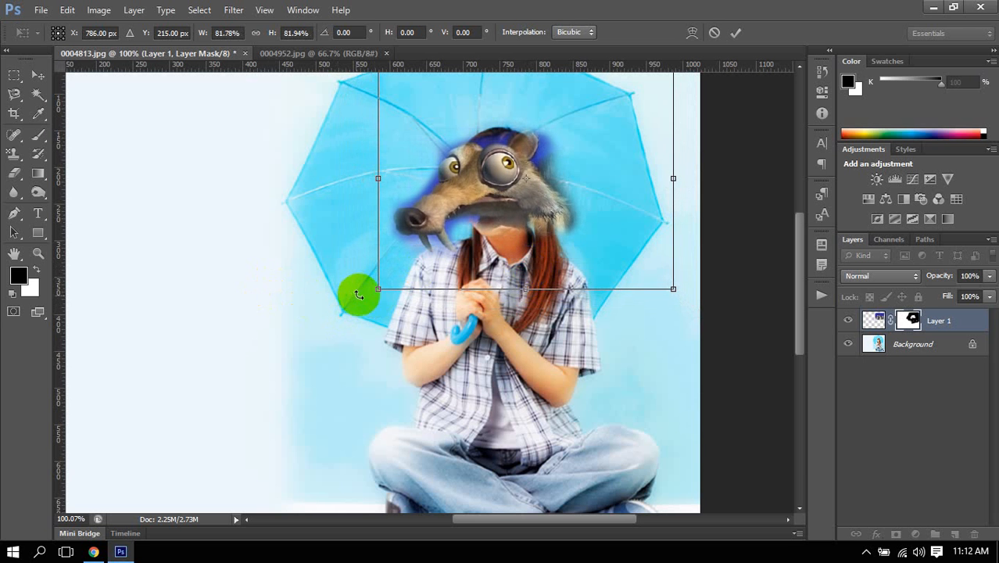
Enlarge the head to about 93%, reposition it at X 788 px, Y 209.5 px, and apply the transform.
{"action": "left_click_drag", "start_coordinate": [374, 292], "coordinate": [365, 304]}
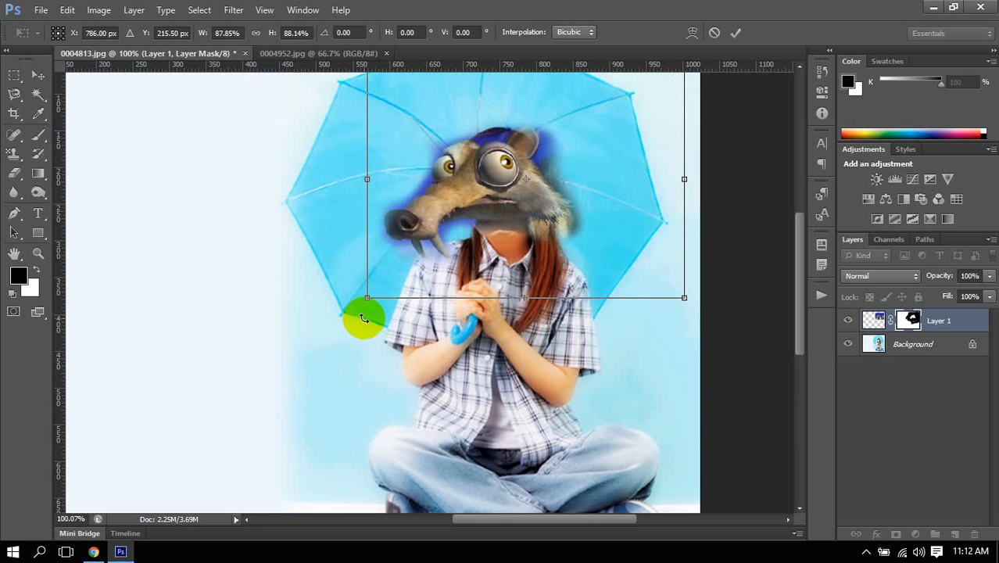
{"action": "key", "text": "Down"}
{"action": "key", "text": "Down"}
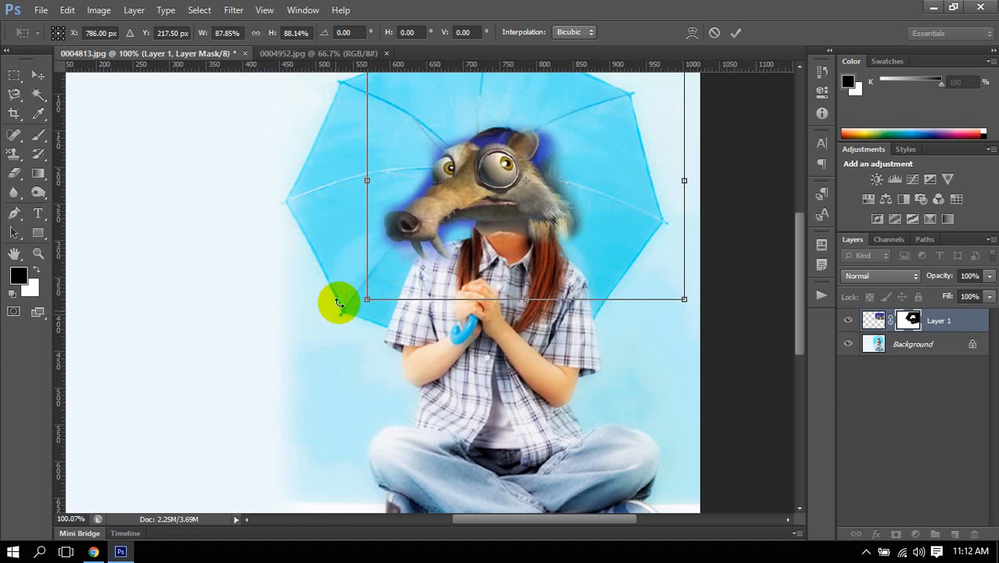
{"action": "left_click_drag", "start_coordinate": [370, 302], "coordinate": [360, 308]}
{"action": "key", "text": "Up"}
{"action": "key", "text": "Up"}
{"action": "key", "text": "Up"}
{"action": "key", "text": "Up"}
{"action": "key", "text": "Up"}
{"action": "key", "text": "Up"}
{"action": "key", "text": "Up"}
{"action": "key", "text": "Up"}
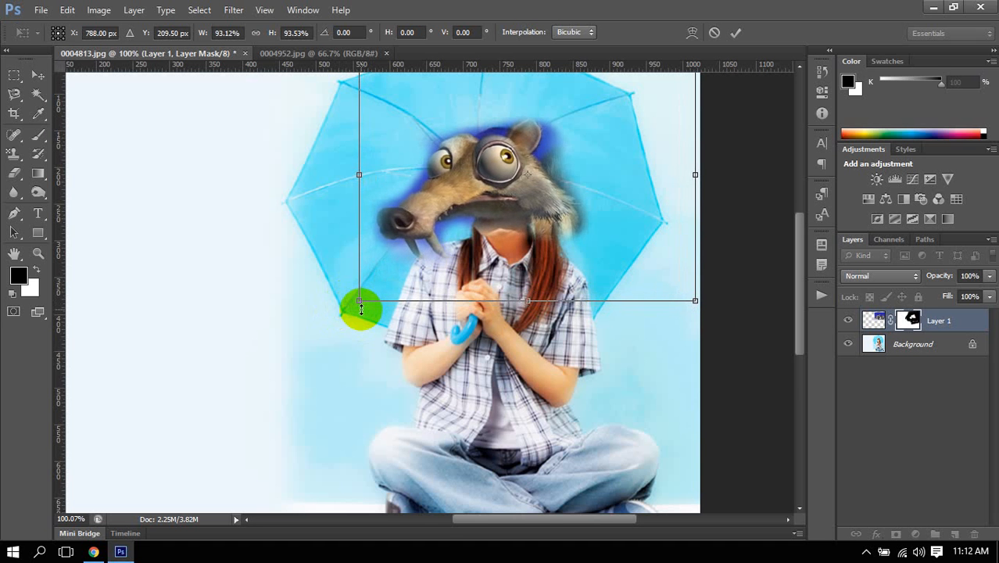
{"action": "key", "text": "Return"}
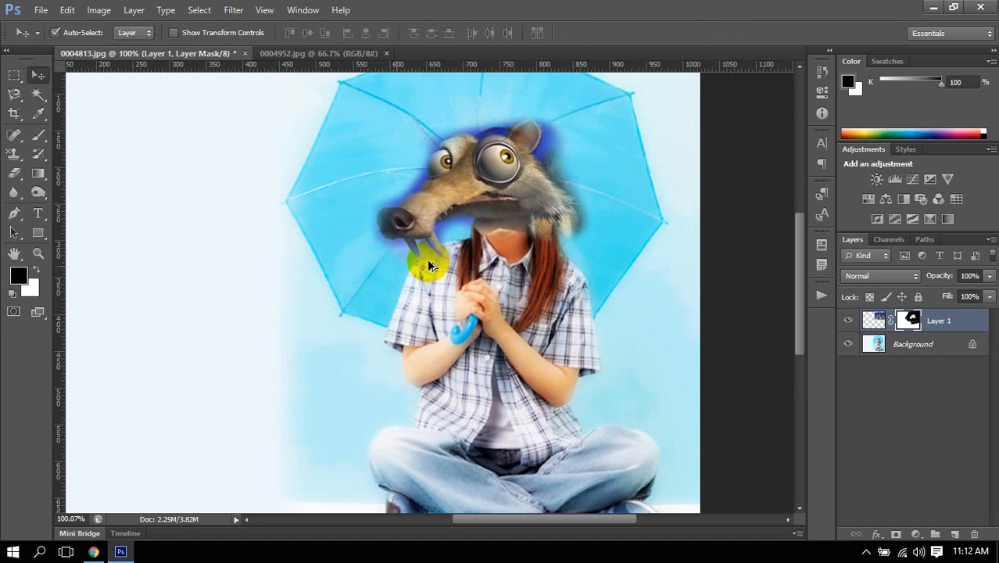
Mask out the fur and dark fringe behind the squirrel's cheek with the 90 px brush, revealing the girl's ponytail.
{"action": "scroll", "coordinate": [422, 262], "scroll_direction": "down", "scroll_amount": 3}
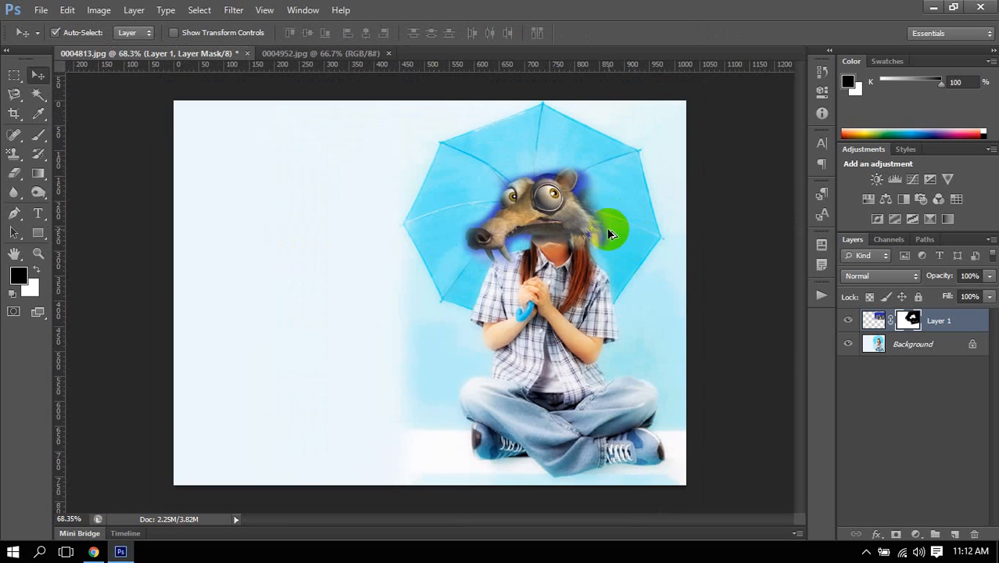
{"action": "scroll", "coordinate": [617, 222], "scroll_direction": "up", "scroll_amount": 3}
{"action": "scroll", "coordinate": [594, 223], "scroll_direction": "down", "scroll_amount": 3}
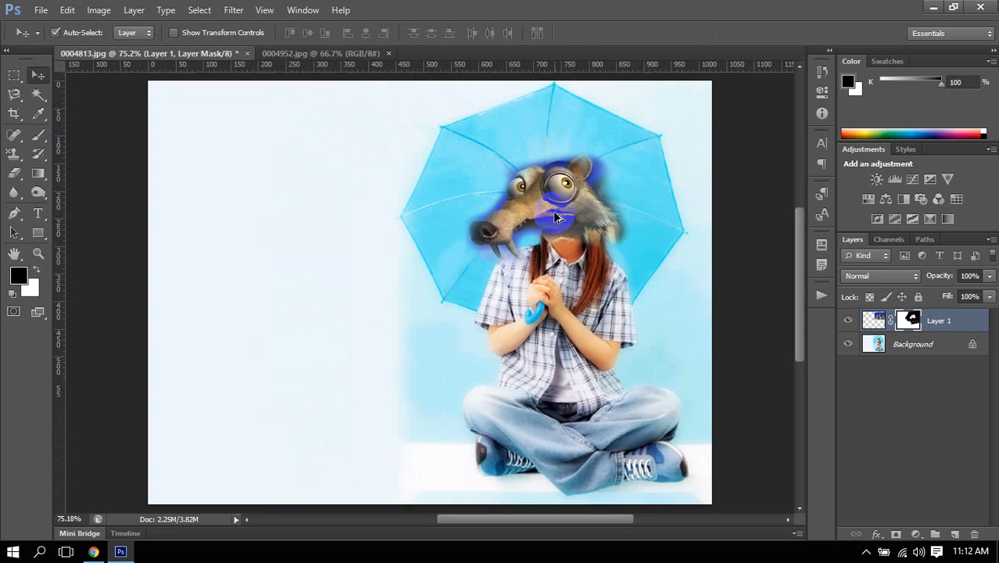
{"action": "scroll", "coordinate": [569, 230], "scroll_direction": "up", "scroll_amount": 3}
{"action": "scroll", "coordinate": [578, 239], "scroll_direction": "down", "scroll_amount": 2}
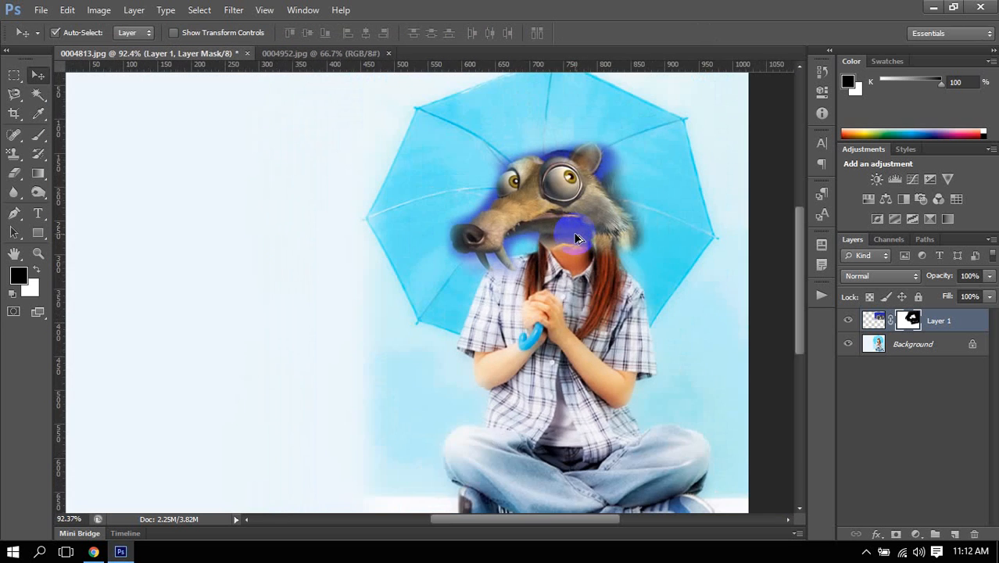
{"action": "scroll", "coordinate": [577, 238], "scroll_direction": "up", "scroll_amount": 3}
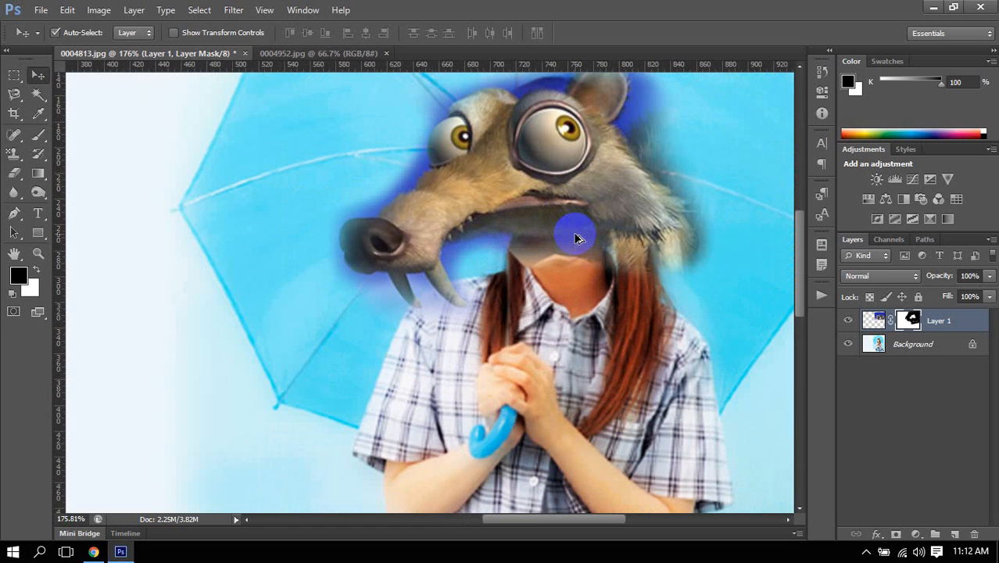
{"action": "left_click", "coordinate": [38, 134]}
{"action": "left_click_drag", "start_coordinate": [477, 264], "coordinate": [471, 259]}
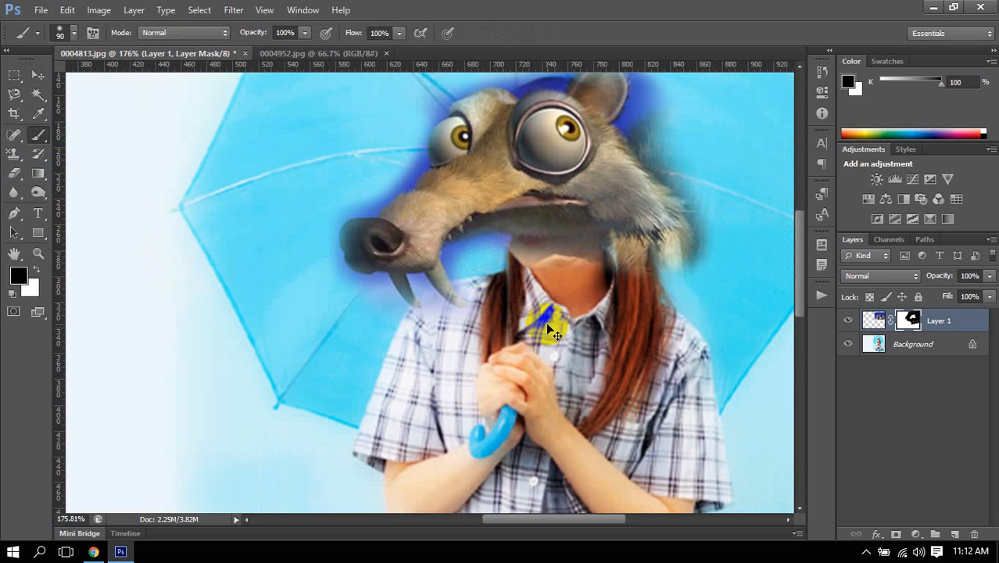
{"action": "scroll", "coordinate": [647, 290], "scroll_direction": "down", "scroll_amount": 2}
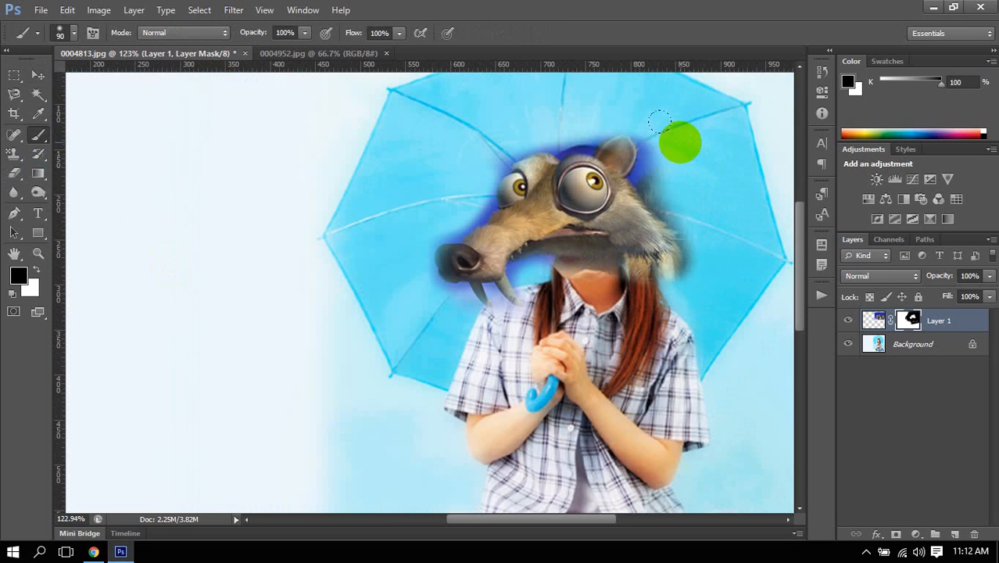
{"action": "left_click_drag", "start_coordinate": [476, 138], "coordinate": [372, 243]}
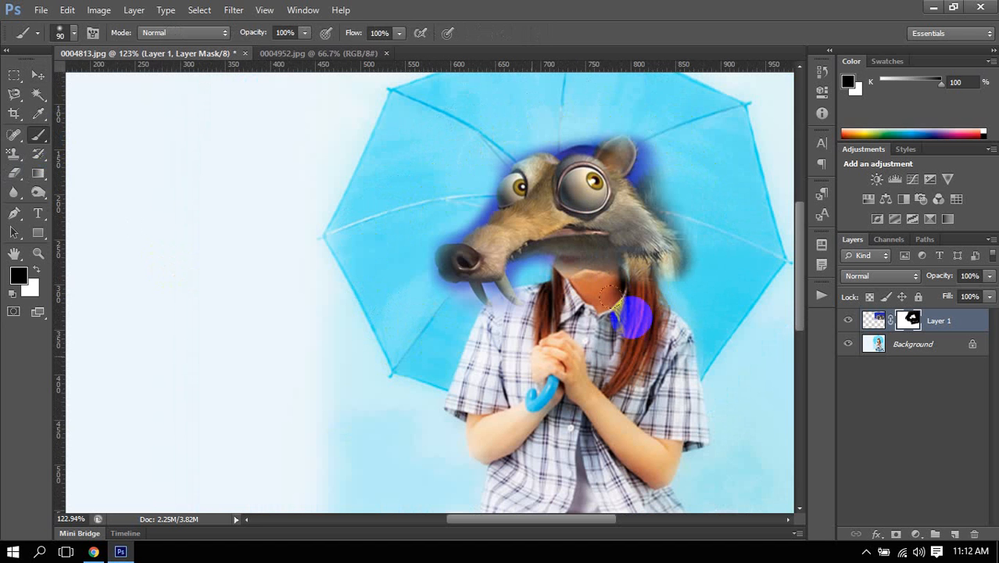
{"action": "mouse_move", "coordinate": [611, 297]}
{"action": "left_mouse_down"}
{"action": "mouse_move", "coordinate": [582, 288]}
{"action": "mouse_move", "coordinate": [578, 273]}
{"action": "mouse_move", "coordinate": [649, 276]}
{"action": "mouse_move", "coordinate": [720, 254]}
{"action": "mouse_move", "coordinate": [677, 276]}
{"action": "mouse_move", "coordinate": [692, 212]}
{"action": "left_mouse_up"}
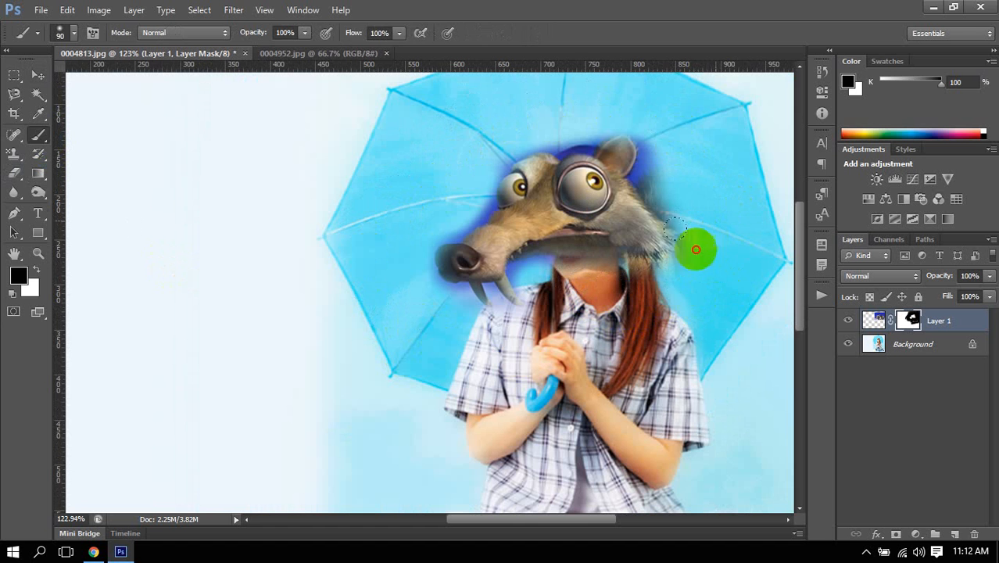
{"action": "mouse_move", "coordinate": [696, 245]}
{"action": "left_mouse_down"}
{"action": "mouse_move", "coordinate": [647, 295]}
{"action": "mouse_move", "coordinate": [681, 224]}
{"action": "mouse_move", "coordinate": [685, 162]}
{"action": "mouse_move", "coordinate": [669, 223]}
{"action": "left_mouse_up"}
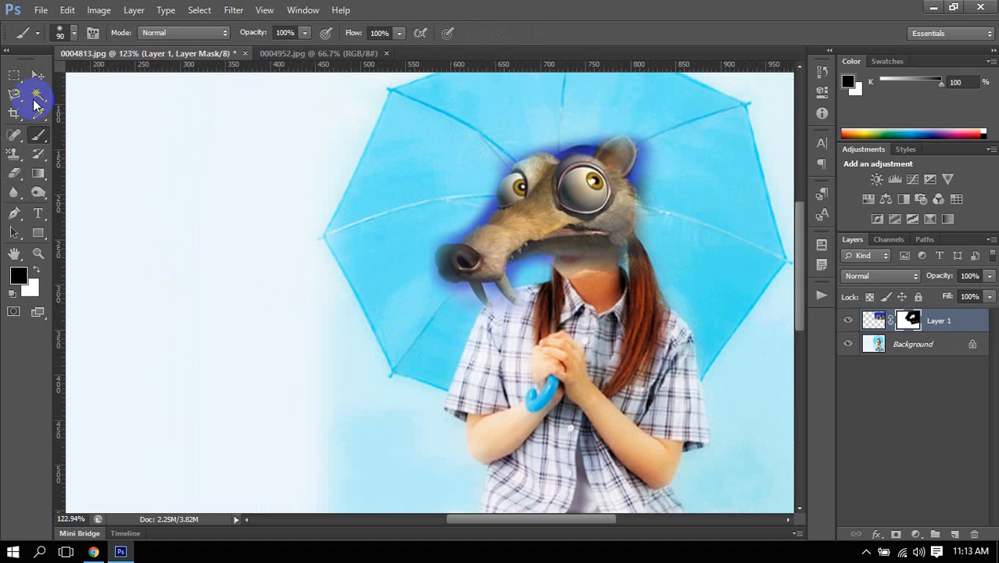
Mask out the leftover haze on the umbrella behind the squirrel's cheek and above the ponytail with a 60 px brush.
{"action": "scroll", "coordinate": [727, 207], "scroll_direction": "up", "scroll_amount": 4}
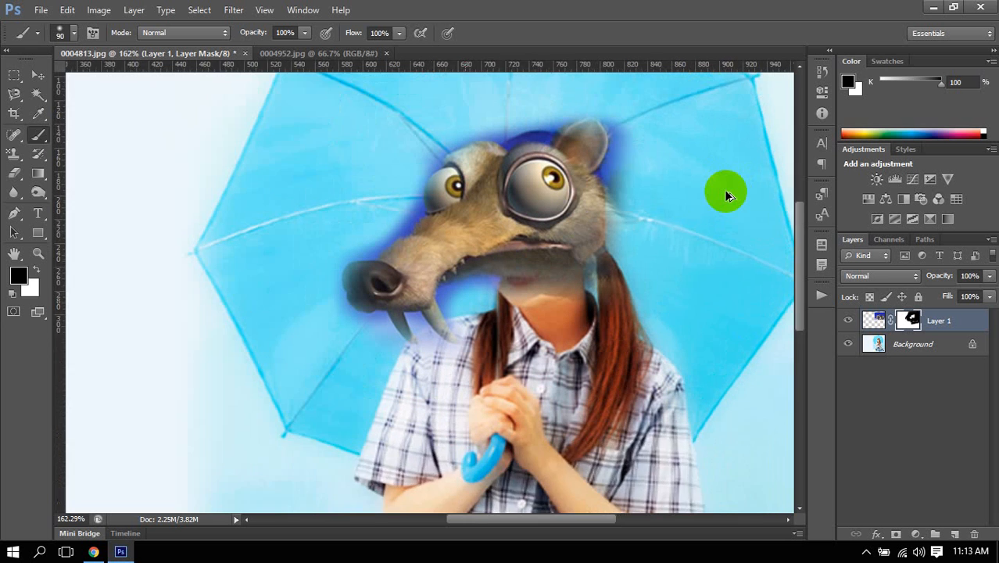
{"action": "key", "text": "bracketleft"}
{"action": "key", "text": "bracketleft"}
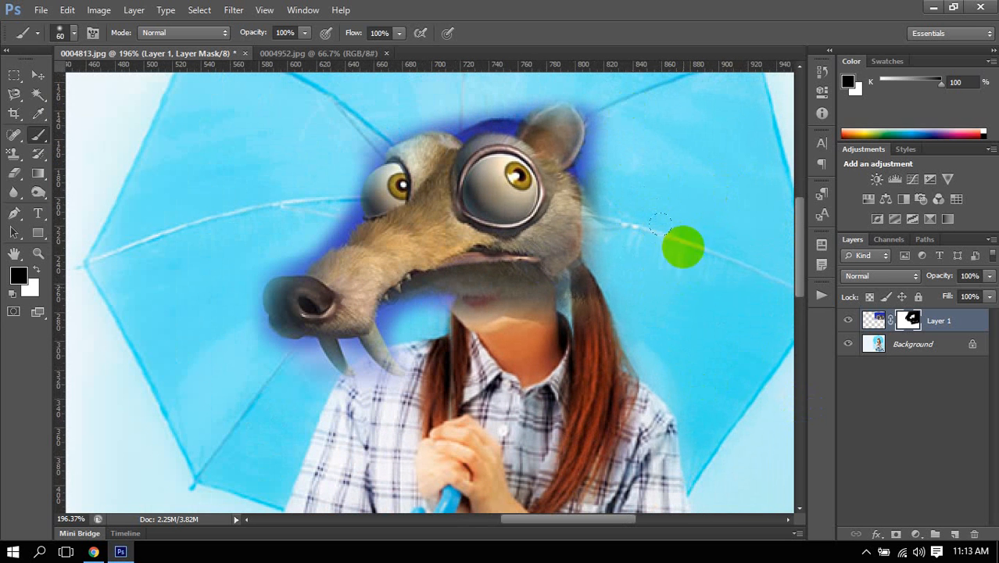
{"action": "left_click_drag", "start_coordinate": [635, 233], "coordinate": [636, 290]}
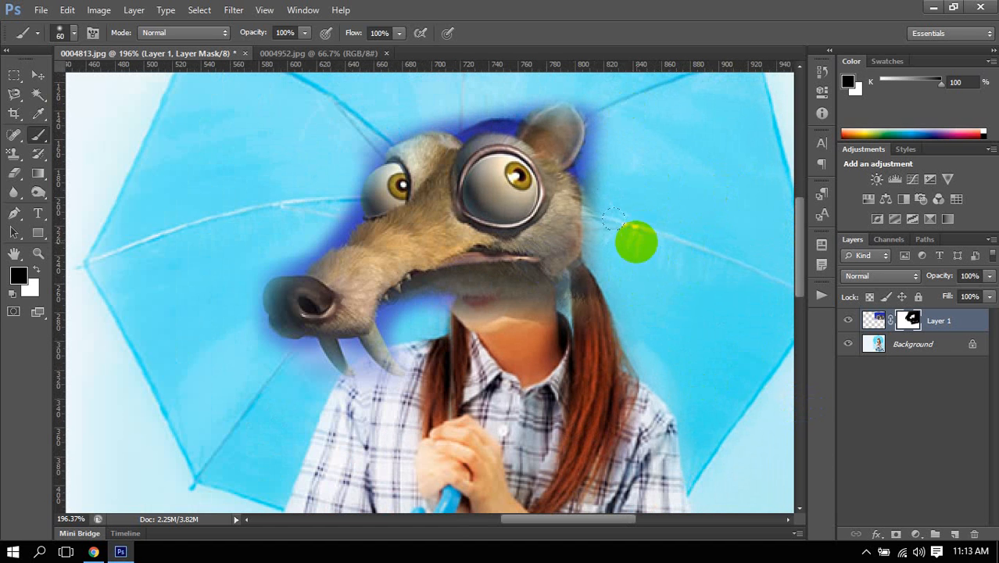
{"action": "mouse_move", "coordinate": [635, 246]}
{"action": "left_mouse_down"}
{"action": "mouse_move", "coordinate": [630, 273]}
{"action": "mouse_move", "coordinate": [641, 177]}
{"action": "left_mouse_up"}
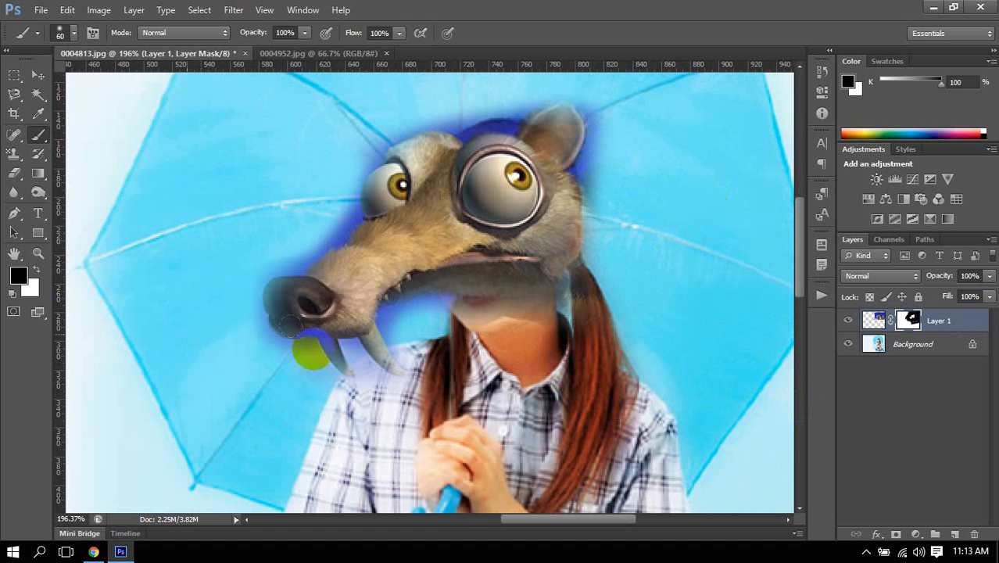
Paint white on Layer 1's mask to restore the squirrel's neck fur over the girl's chin and neck.
{"action": "key", "text": "x"}
{"action": "left_click_drag", "start_coordinate": [540, 344], "coordinate": [492, 342]}
{"action": "mouse_move", "coordinate": [464, 300]}
{"action": "left_mouse_down"}
{"action": "mouse_move", "coordinate": [447, 299]}
{"action": "mouse_move", "coordinate": [512, 312]}
{"action": "mouse_move", "coordinate": [452, 294]}
{"action": "mouse_move", "coordinate": [493, 294]}
{"action": "mouse_move", "coordinate": [528, 317]}
{"action": "left_mouse_up"}
{"action": "mouse_move", "coordinate": [514, 316]}
{"action": "left_mouse_down"}
{"action": "mouse_move", "coordinate": [525, 317]}
{"action": "mouse_move", "coordinate": [514, 443]}
{"action": "left_mouse_up"}
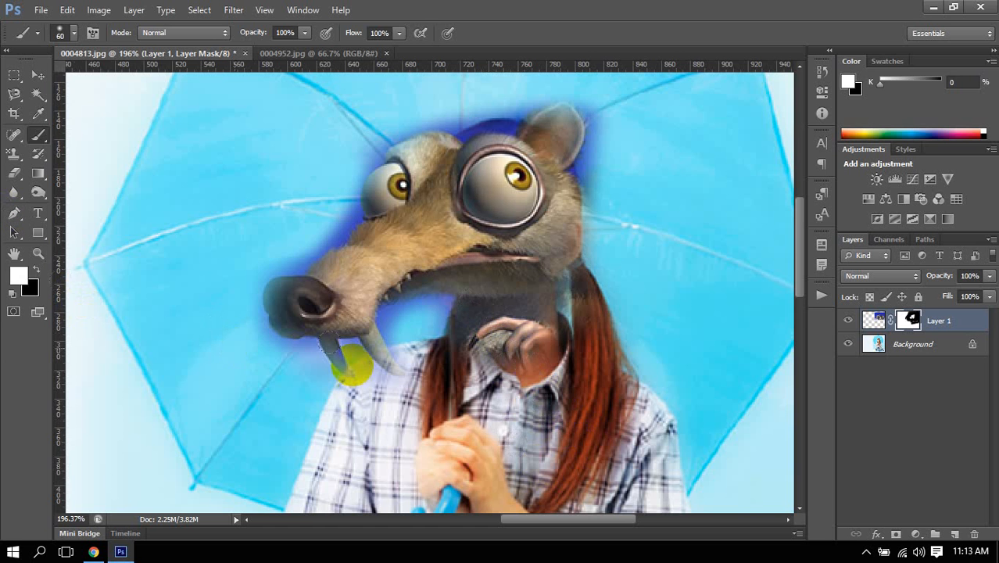
Mask out the squirrel's paw at the collar and the blue patch beside the tusk with a 30 px black brush.
{"action": "key", "text": "x"}
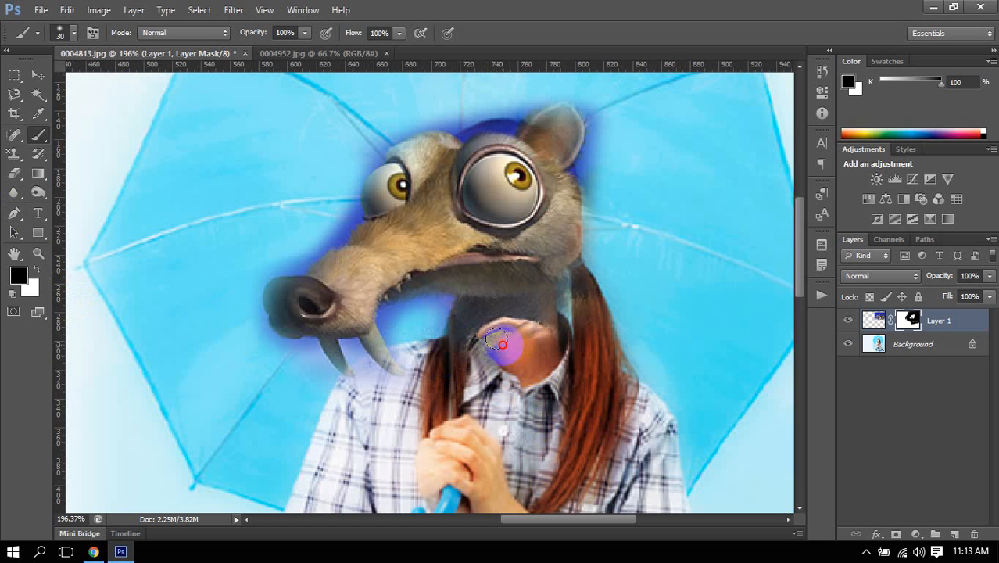
{"action": "mouse_move", "coordinate": [509, 338]}
{"action": "left_mouse_down"}
{"action": "mouse_move", "coordinate": [477, 342]}
{"action": "mouse_move", "coordinate": [541, 368]}
{"action": "mouse_move", "coordinate": [498, 340]}
{"action": "mouse_move", "coordinate": [536, 340]}
{"action": "mouse_move", "coordinate": [550, 367]}
{"action": "mouse_move", "coordinate": [548, 396]}
{"action": "left_mouse_up"}
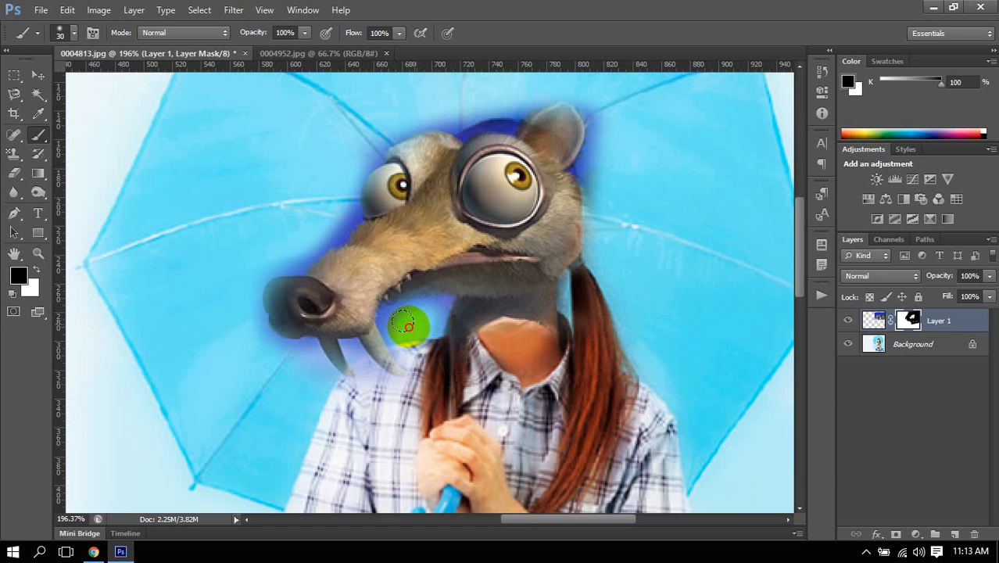
{"action": "mouse_move", "coordinate": [406, 327]}
{"action": "left_mouse_down"}
{"action": "mouse_move", "coordinate": [398, 323]}
{"action": "mouse_move", "coordinate": [425, 320]}
{"action": "left_mouse_up"}
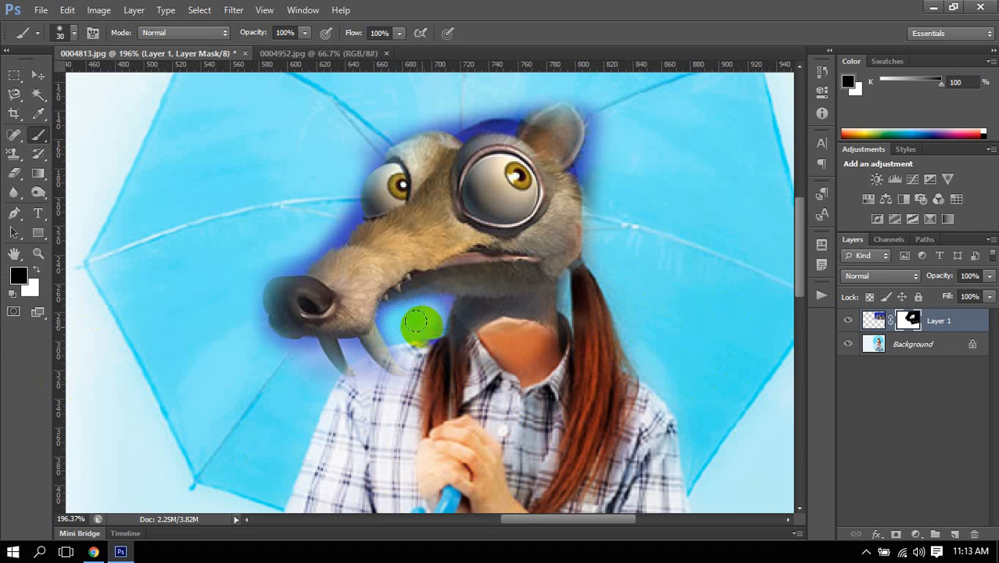
Inspect the blended edges around the squirrel's head up close and in the whole picture.
{"action": "left_click_drag", "start_coordinate": [618, 110], "coordinate": [588, 201]}
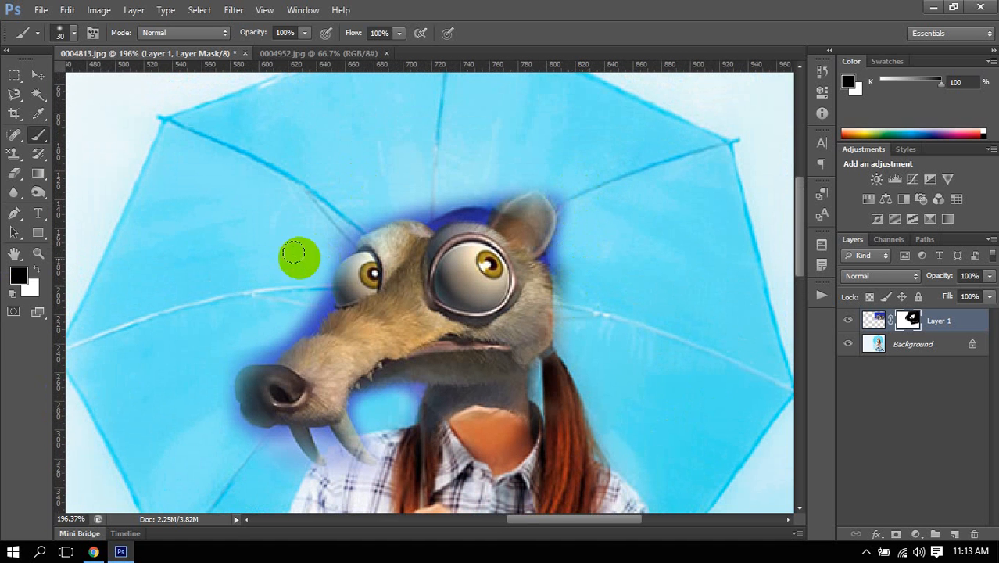
{"action": "mouse_move", "coordinate": [293, 252]}
{"action": "left_mouse_down"}
{"action": "mouse_move", "coordinate": [304, 302]}
{"action": "mouse_move", "coordinate": [278, 326]}
{"action": "left_mouse_up"}
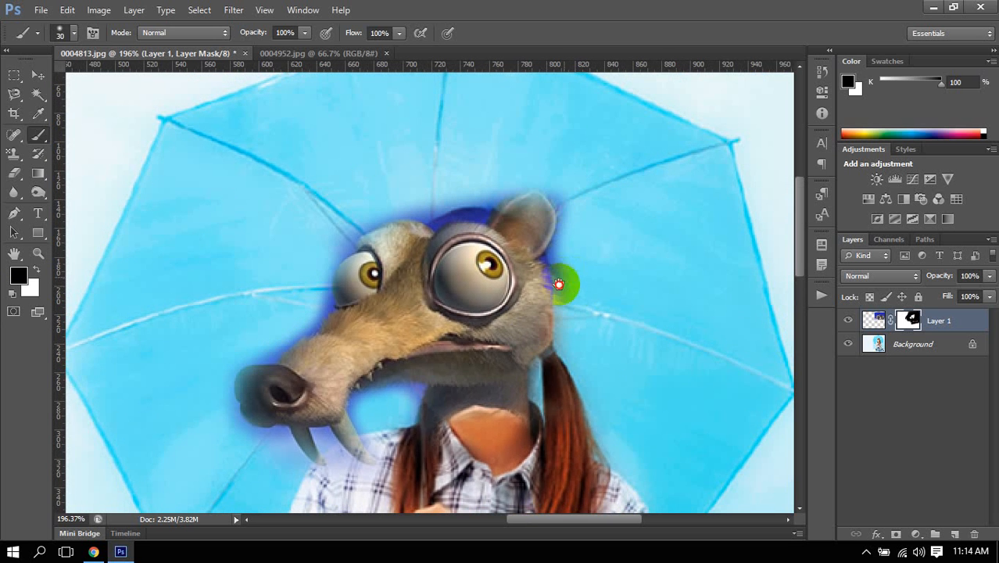
{"action": "left_click_drag", "start_coordinate": [560, 285], "coordinate": [518, 354]}
{"action": "left_click_drag", "start_coordinate": [319, 290], "coordinate": [369, 267]}
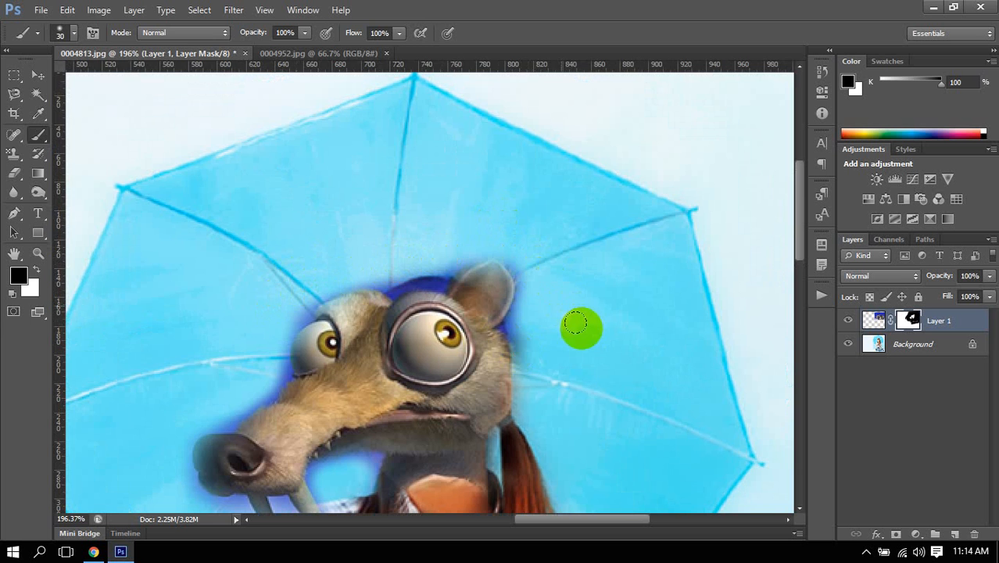
{"action": "scroll", "coordinate": [562, 308], "scroll_direction": "down", "scroll_amount": 5}
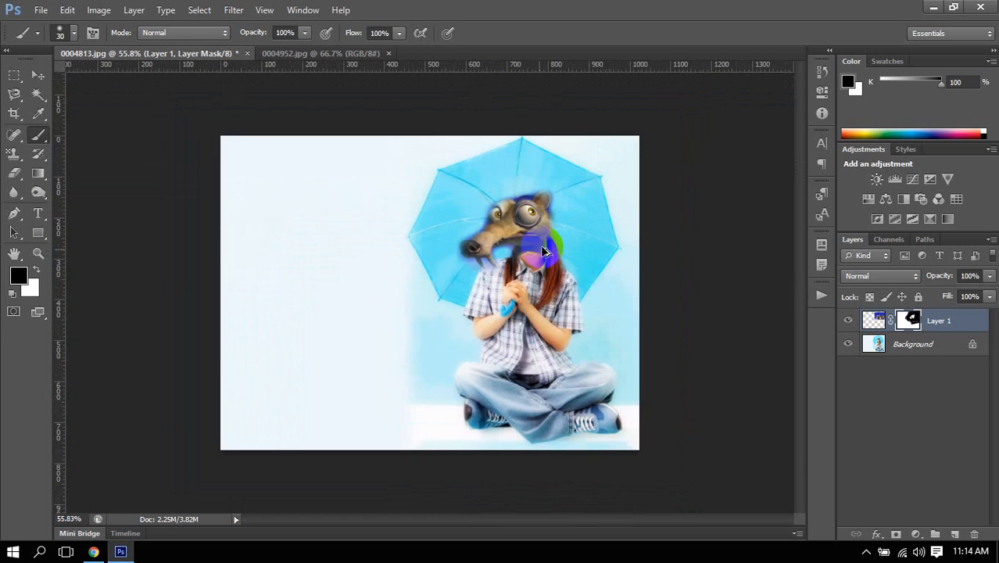
{"action": "scroll", "coordinate": [545, 251], "scroll_direction": "down", "scroll_amount": 2}
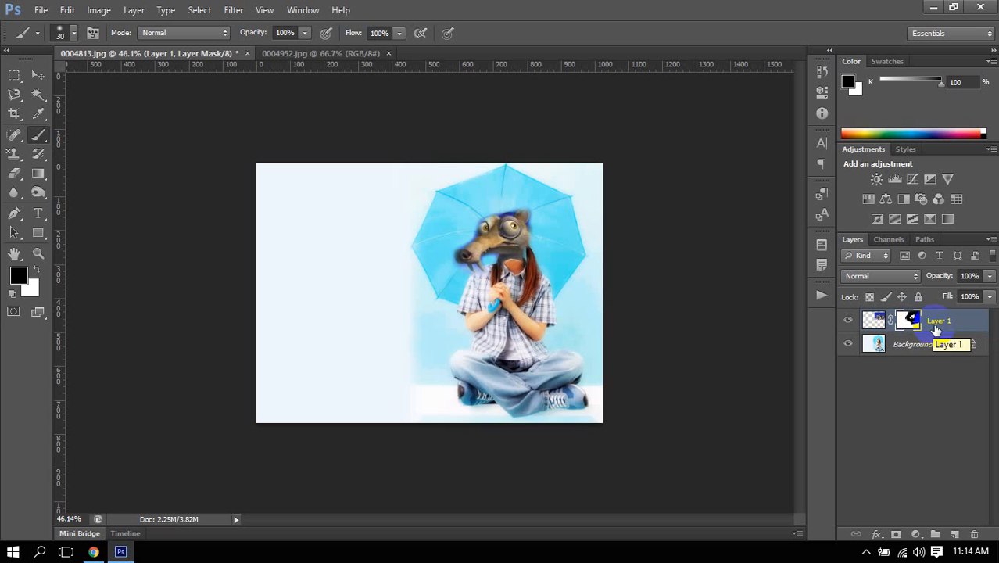
{"action": "scroll", "coordinate": [575, 219], "scroll_direction": "up", "scroll_amount": 2}
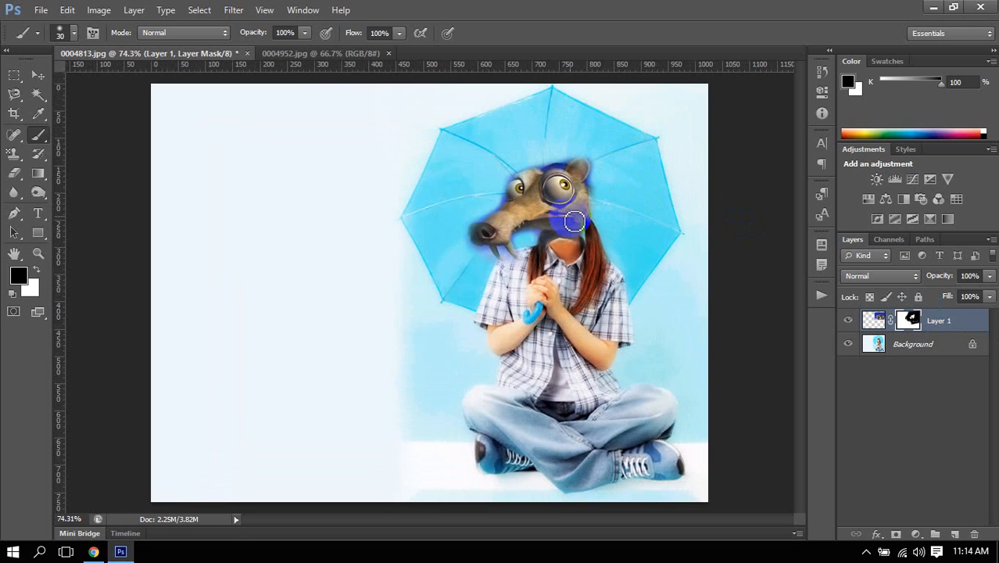
Open 0004738.jpg from the Wallpapers folder and close it again.
{"action": "left_click", "coordinate": [314, 54]}
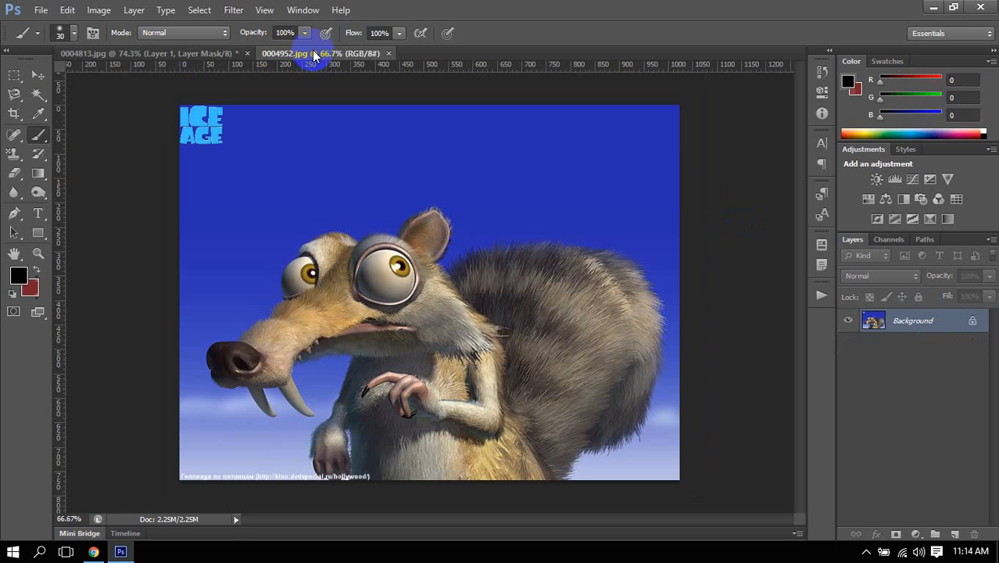
{"action": "left_click", "coordinate": [41, 10]}
{"action": "left_click", "coordinate": [56, 41]}
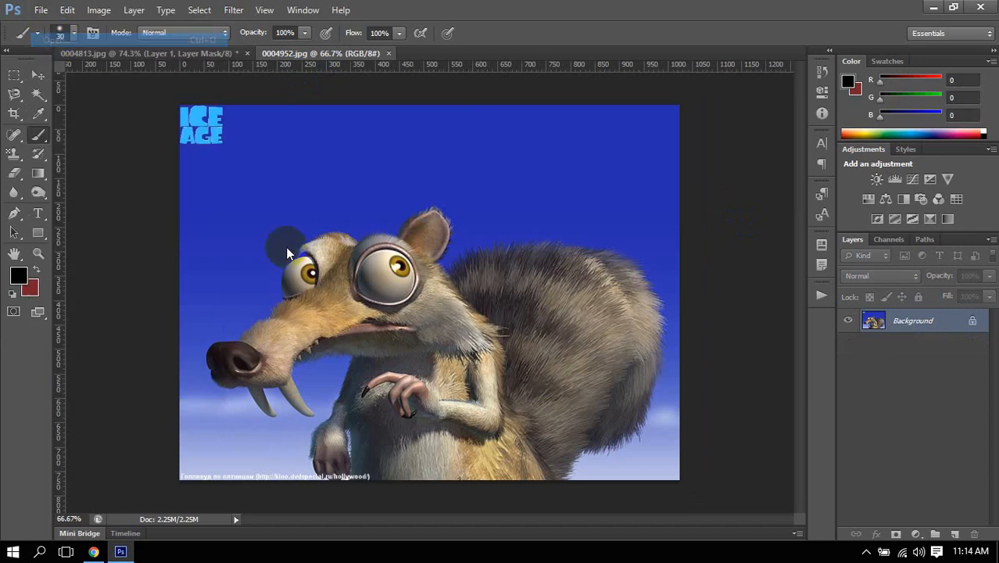
{"action": "scroll", "coordinate": [583, 391], "scroll_direction": "down", "scroll_amount": 4}
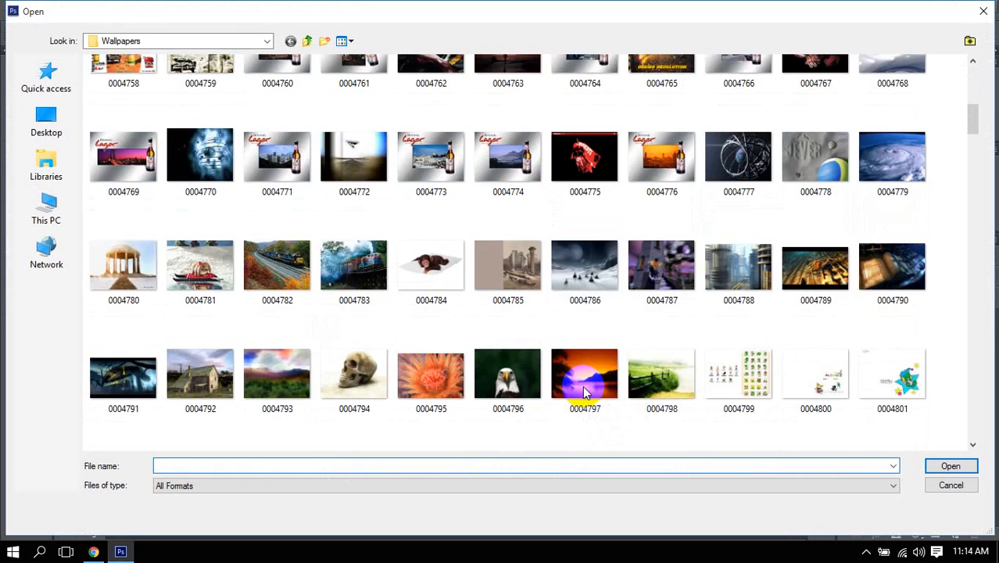
{"action": "scroll", "coordinate": [584, 388], "scroll_direction": "down", "scroll_amount": 6}
{"action": "scroll", "coordinate": [583, 387], "scroll_direction": "down", "scroll_amount": 3}
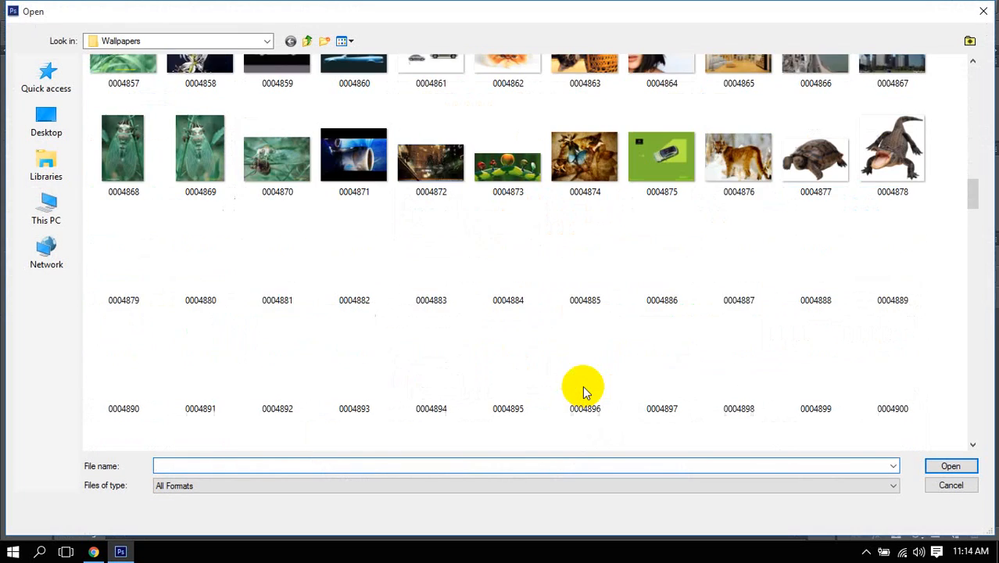
{"action": "scroll", "coordinate": [584, 387], "scroll_direction": "up", "scroll_amount": 10}
{"action": "scroll", "coordinate": [583, 388], "scroll_direction": "up", "scroll_amount": 3}
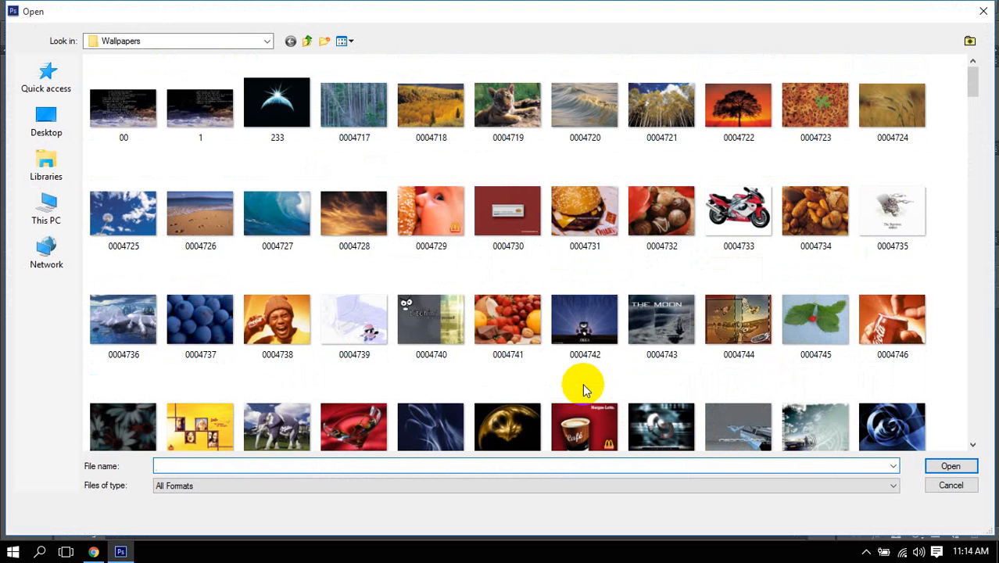
{"action": "left_click", "coordinate": [892, 467]}
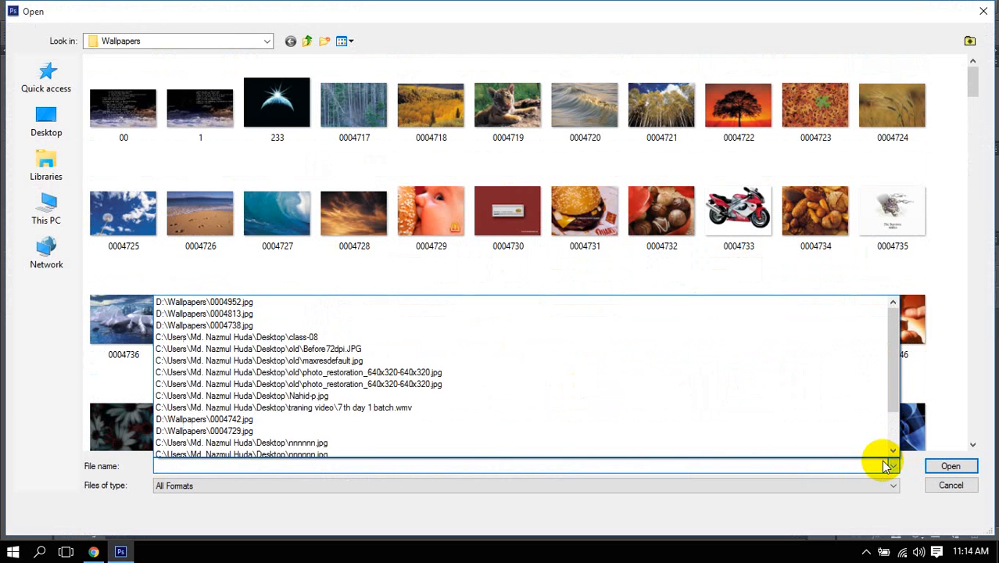
{"action": "left_click", "coordinate": [291, 303]}
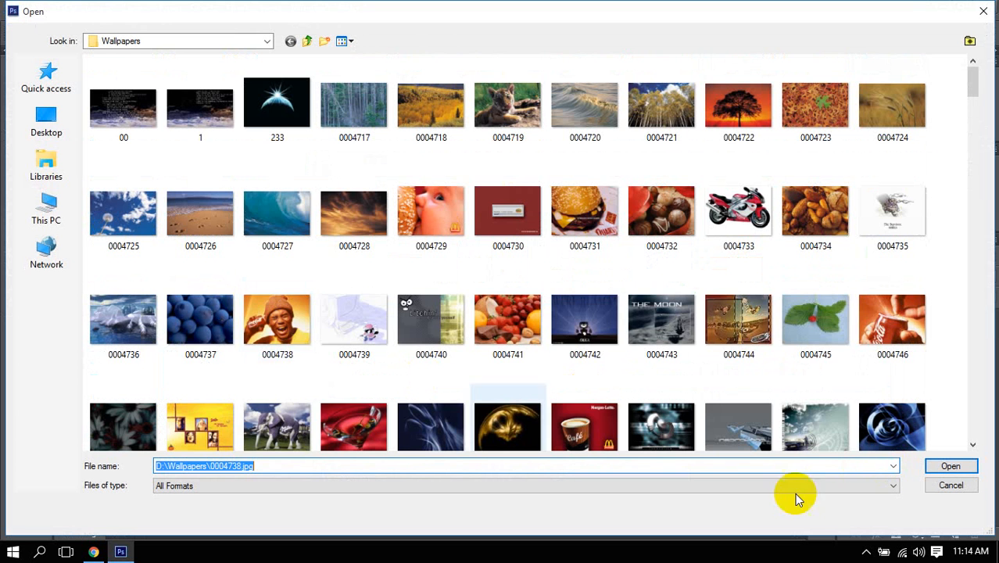
{"action": "left_click", "coordinate": [951, 466]}
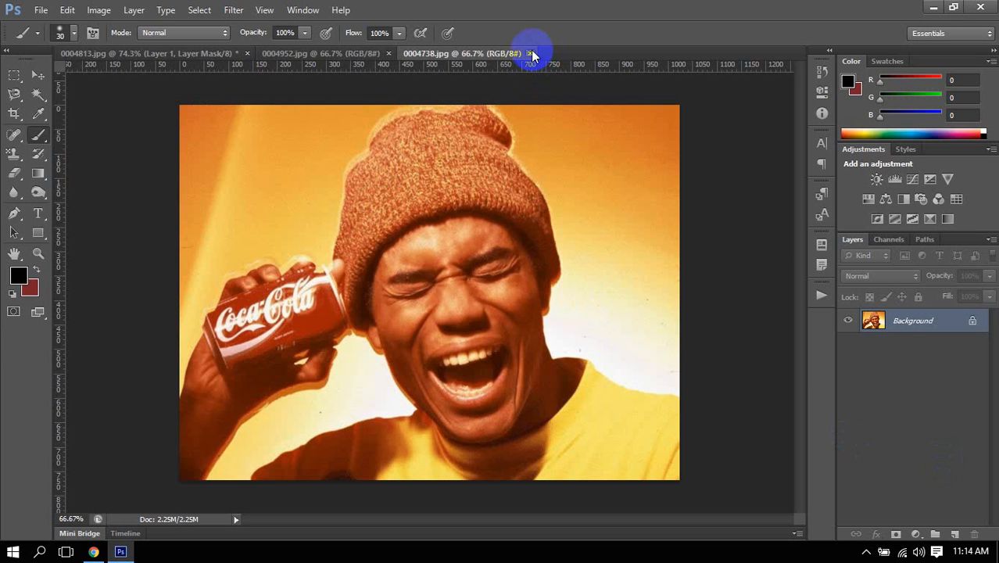
{"action": "left_click", "coordinate": [529, 53]}
Open 0004813.jpg from the Wallpapers folder to return to the composite, and switch to the Move tool.
{"action": "left_click", "coordinate": [40, 9]}
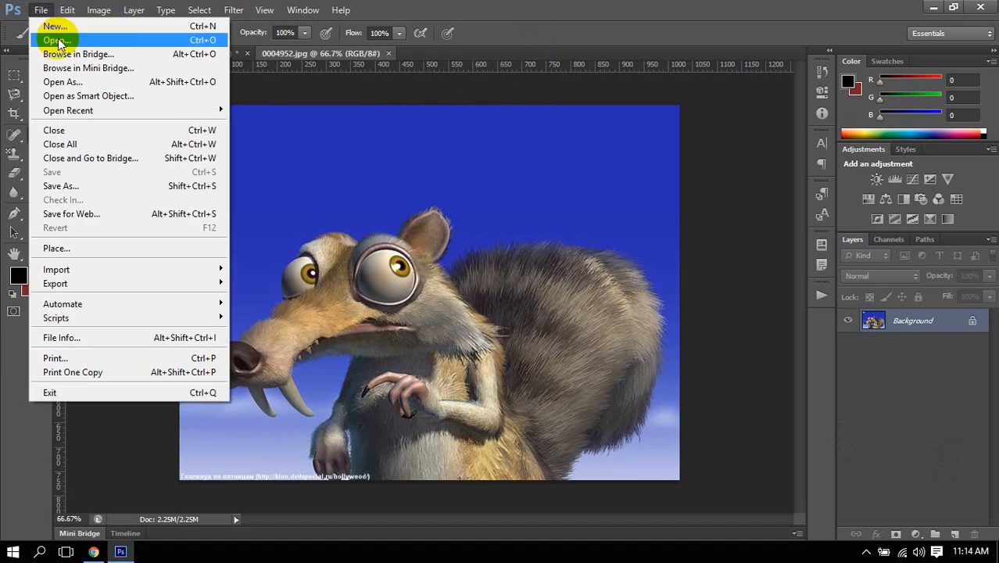
{"action": "left_click", "coordinate": [55, 39]}
{"action": "scroll", "coordinate": [640, 359], "scroll_direction": "down", "scroll_amount": 3}
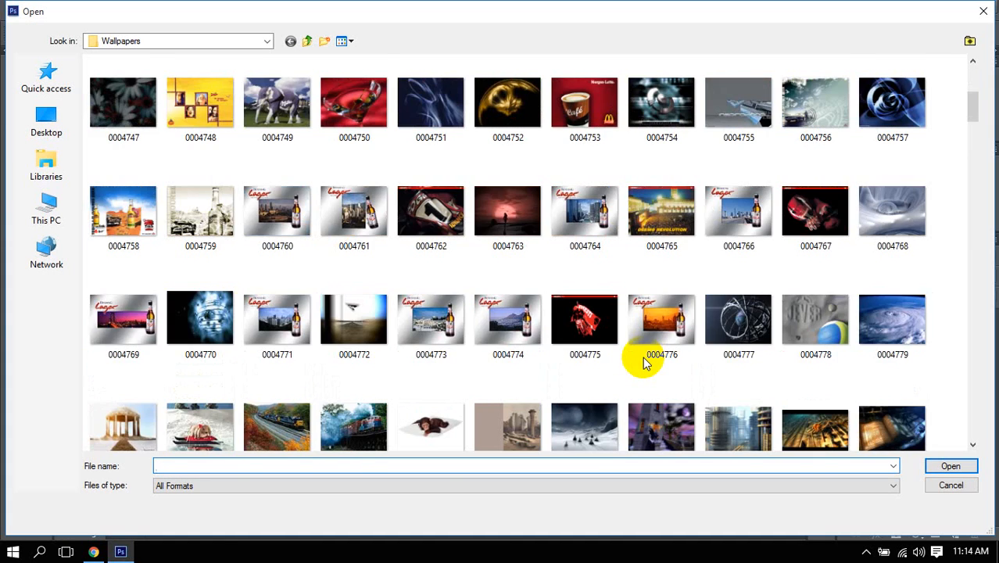
{"action": "scroll", "coordinate": [644, 362], "scroll_direction": "down", "scroll_amount": 2}
{"action": "scroll", "coordinate": [643, 356], "scroll_direction": "down", "scroll_amount": 4}
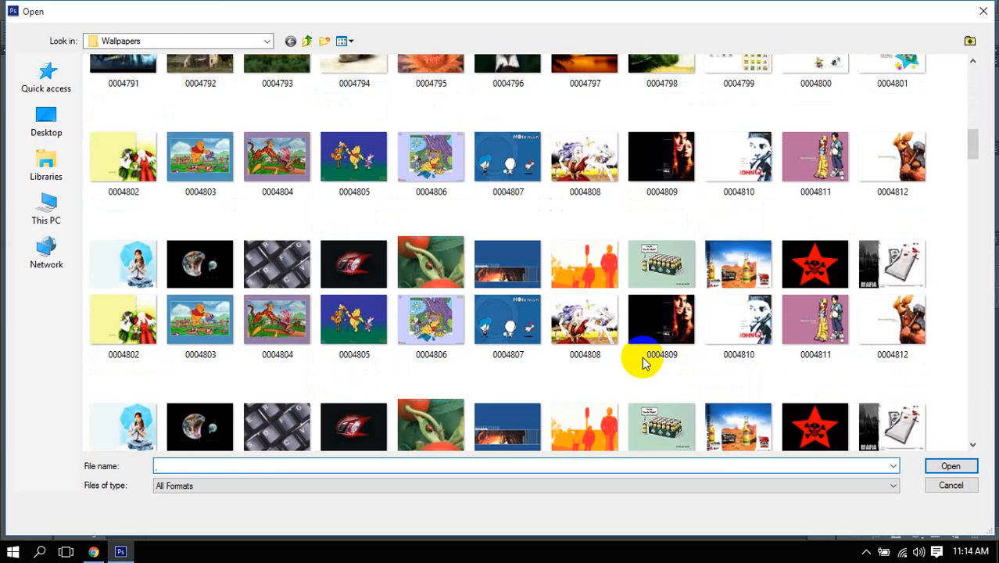
{"action": "double_click", "coordinate": [125, 270]}
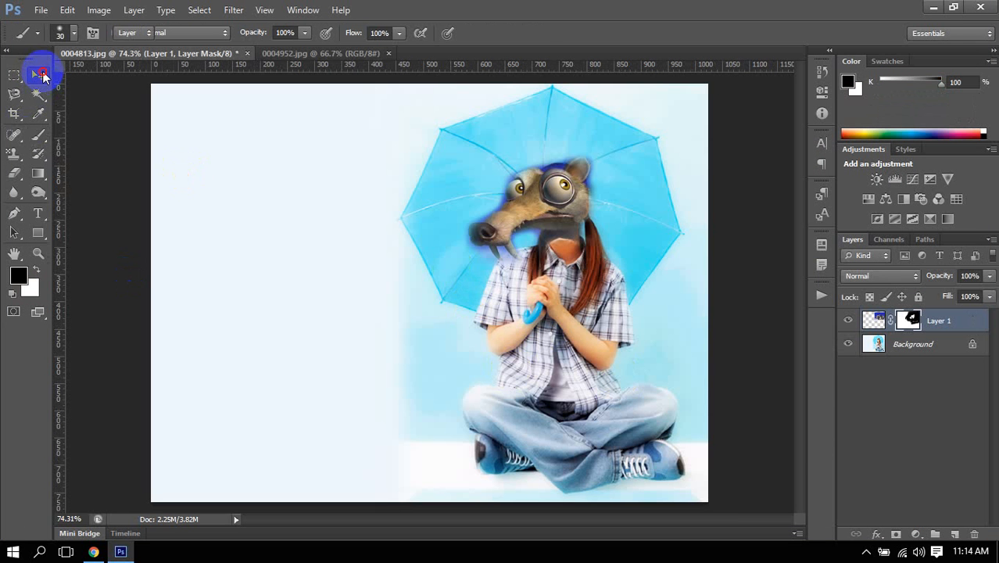
{"action": "left_click", "coordinate": [37, 75]}
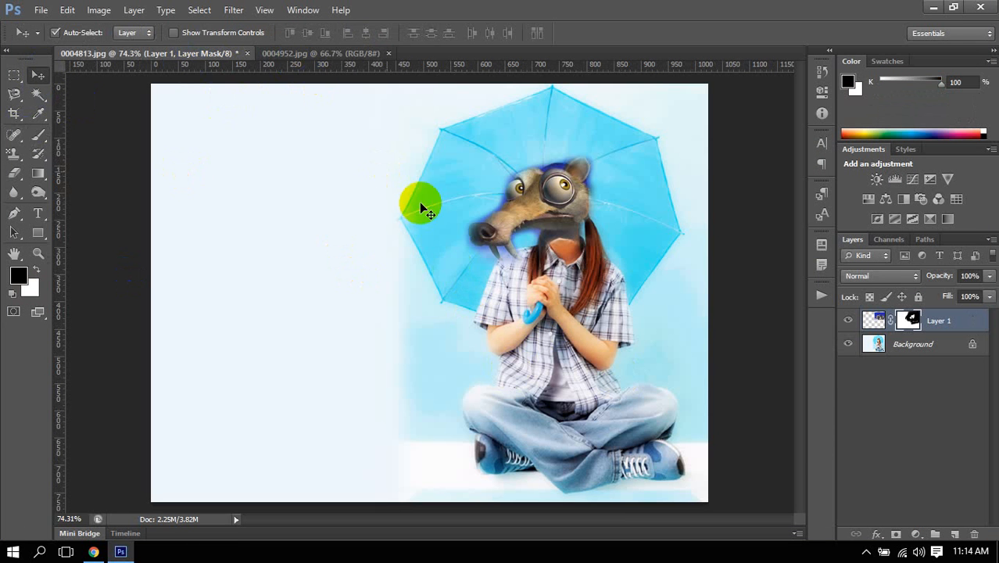
{"action": "left_click", "coordinate": [301, 60]}
{"action": "left_click", "coordinate": [41, 10]}
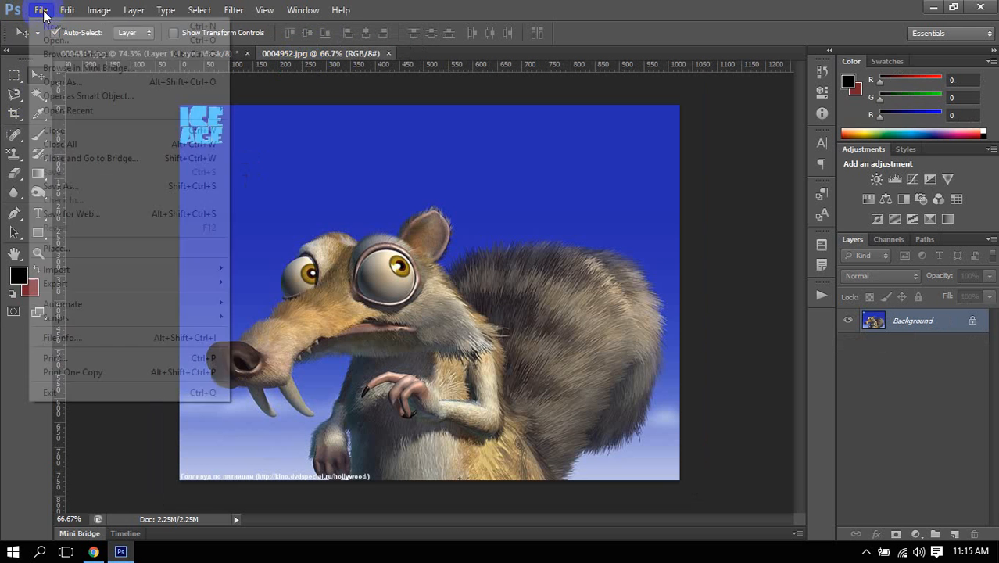
{"action": "left_click", "coordinate": [55, 38]}
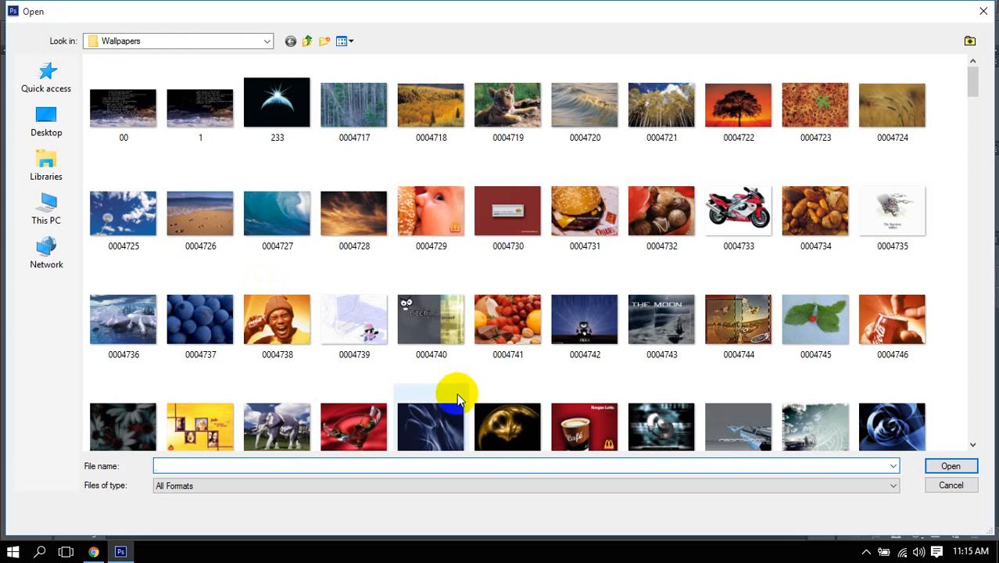
{"action": "left_click", "coordinate": [951, 486]}
Compare the composite in 0004813.jpg with the source picture 0004952.jpg.
{"action": "left_click", "coordinate": [107, 56]}
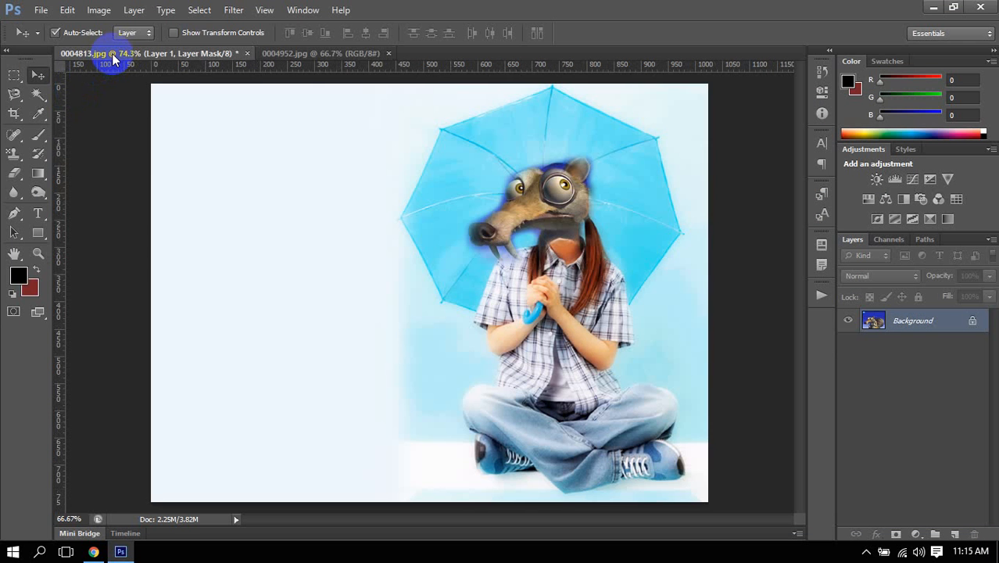
{"action": "left_click", "coordinate": [290, 54]}
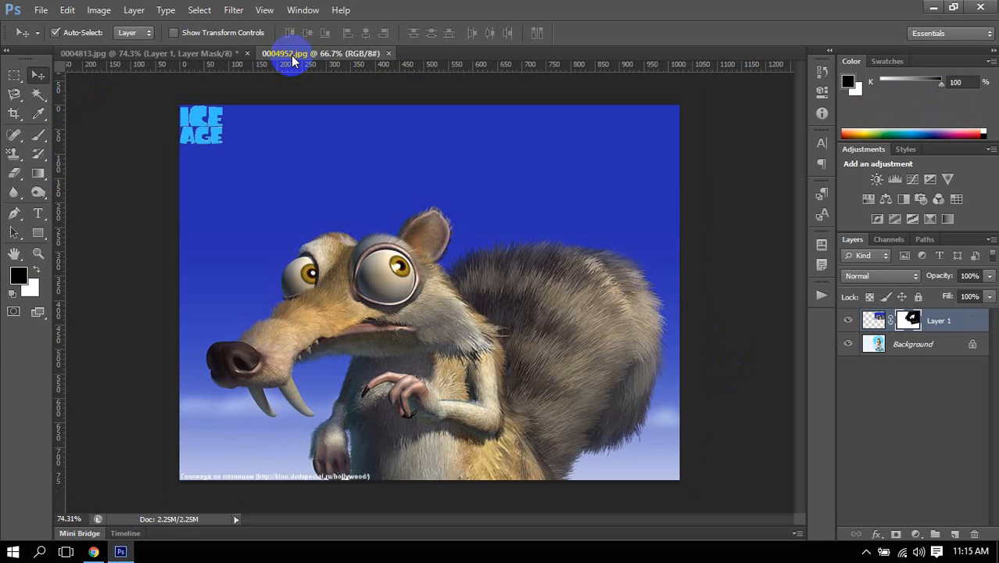
{"action": "left_click", "coordinate": [179, 56]}
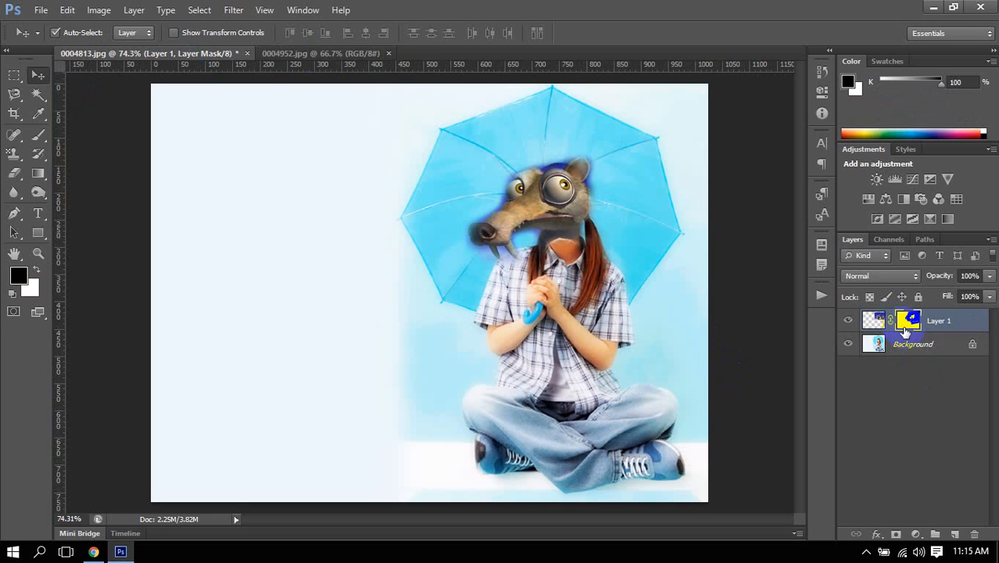
Put Layer 1 in a collapsed group and toggle the group's visibility to compare the composite with the original photo.
{"action": "key", "text": "ctrl+g"}
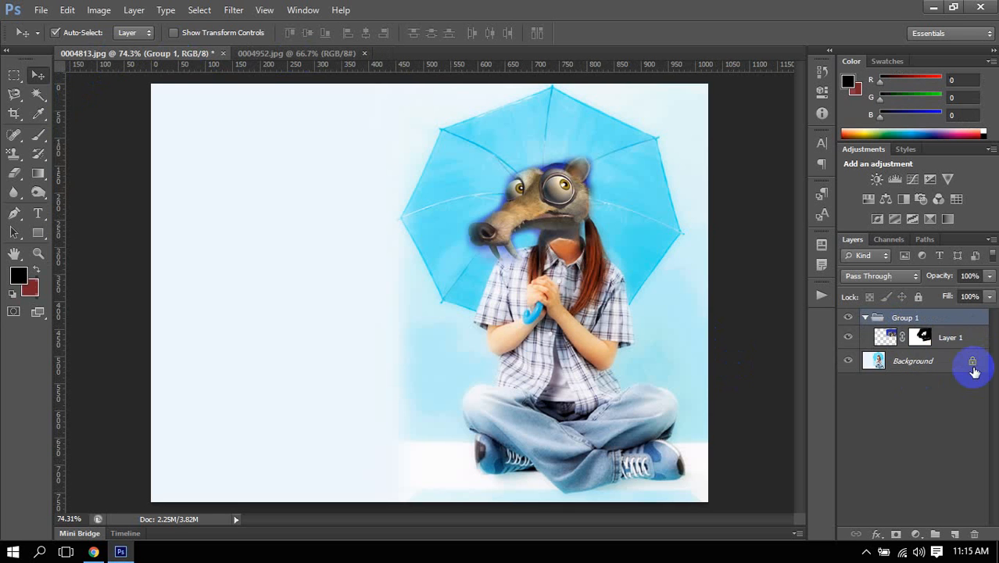
{"action": "left_click", "coordinate": [864, 318]}
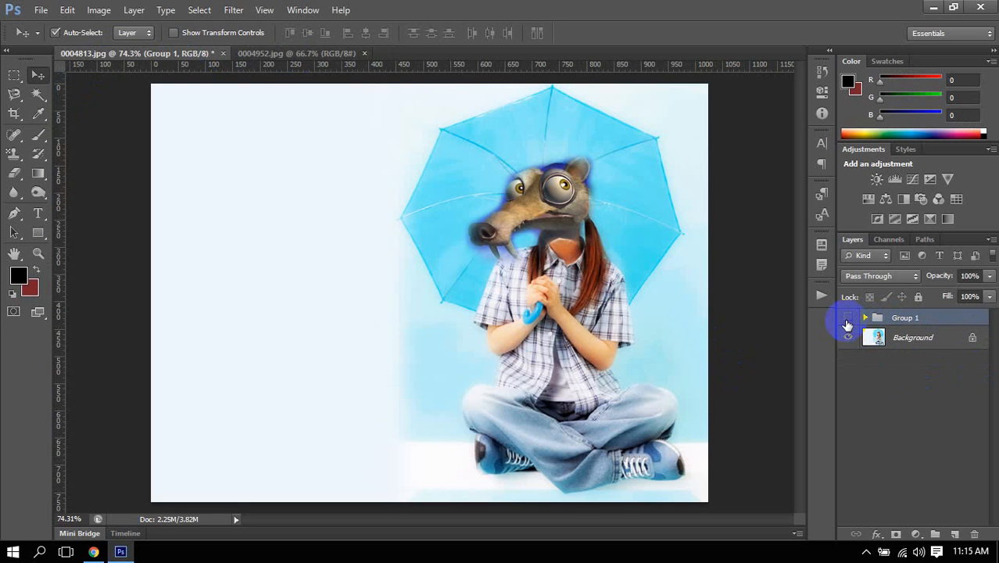
{"action": "left_click", "coordinate": [847, 322]}
{"action": "left_click", "coordinate": [847, 322]}
{"action": "left_click", "coordinate": [848, 321]}
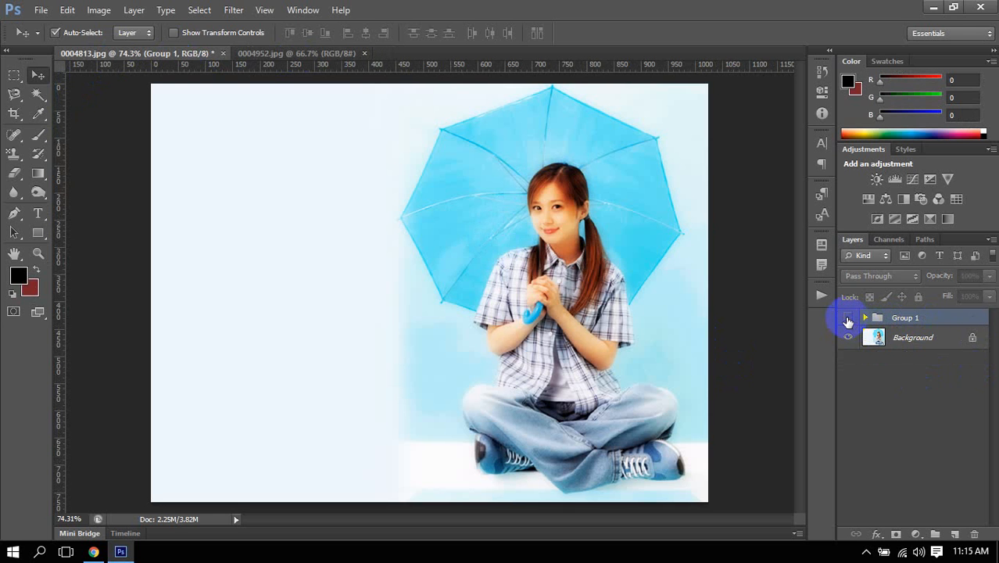
Duplicate the Background layer and make Group 1 visible again.
{"action": "left_click", "coordinate": [916, 340]}
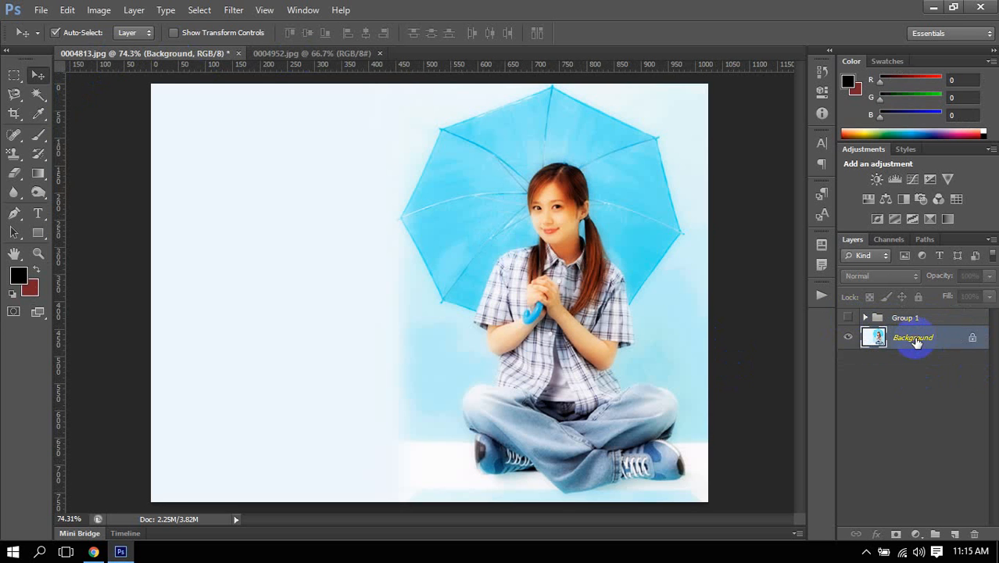
{"action": "key", "text": "ctrl+j"}
{"action": "left_click", "coordinate": [847, 318]}
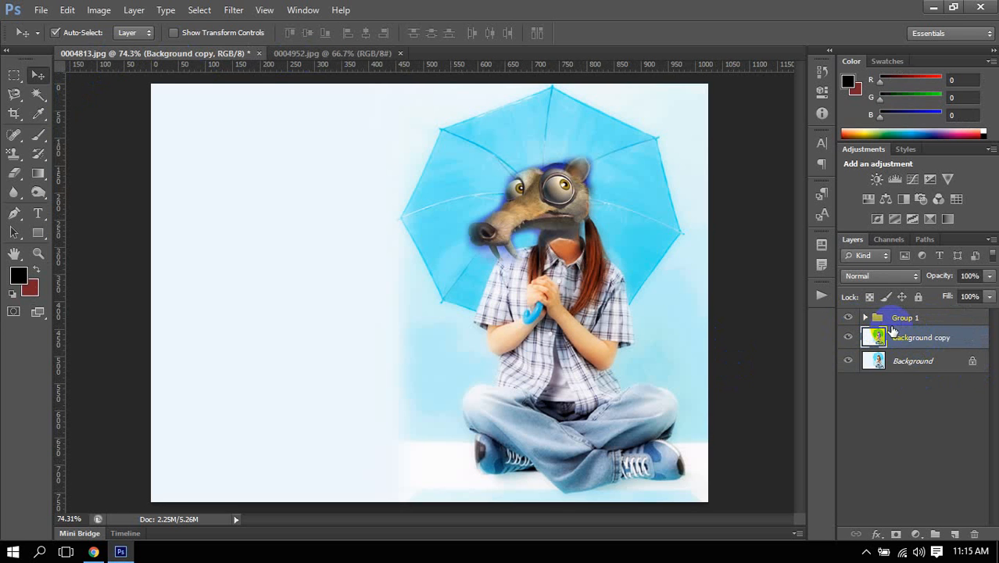
Flip the Background copy layer horizontally with Free Transform.
{"action": "left_click", "coordinate": [917, 359]}
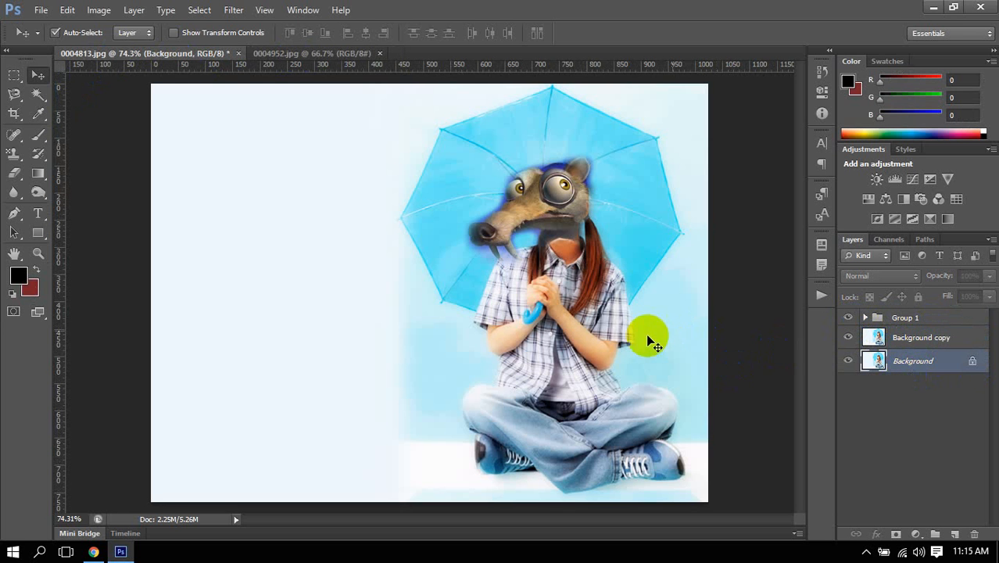
{"action": "left_click", "coordinate": [937, 346]}
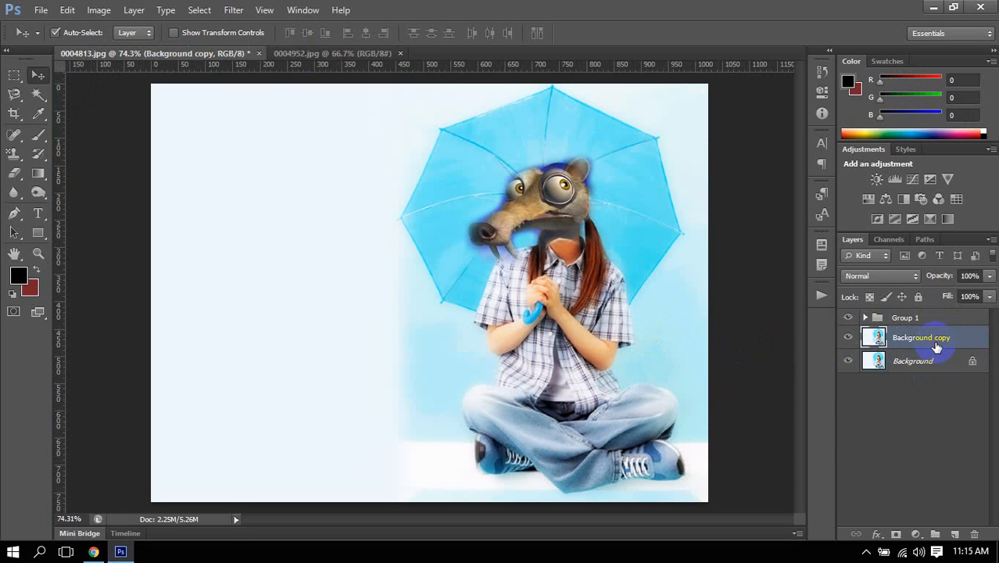
{"action": "key", "text": "ctrl+t"}
{"action": "right_click", "coordinate": [620, 321]}
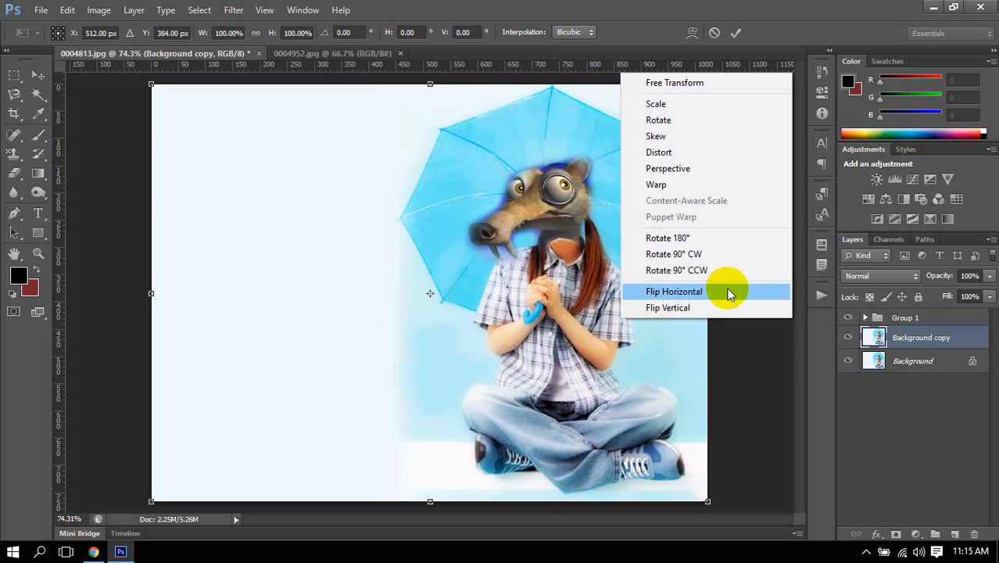
{"action": "left_click", "coordinate": [712, 290]}
{"action": "key", "text": "Return"}
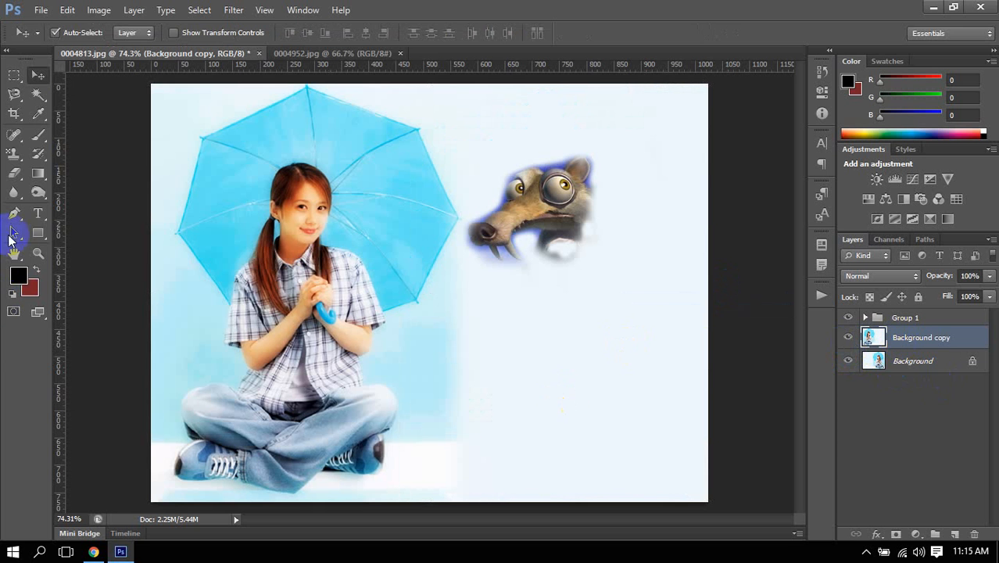
Erase the pale empty area beside the flipped girl on the Background copy with the Magic Eraser Tool.
{"action": "left_click", "coordinate": [16, 179]}
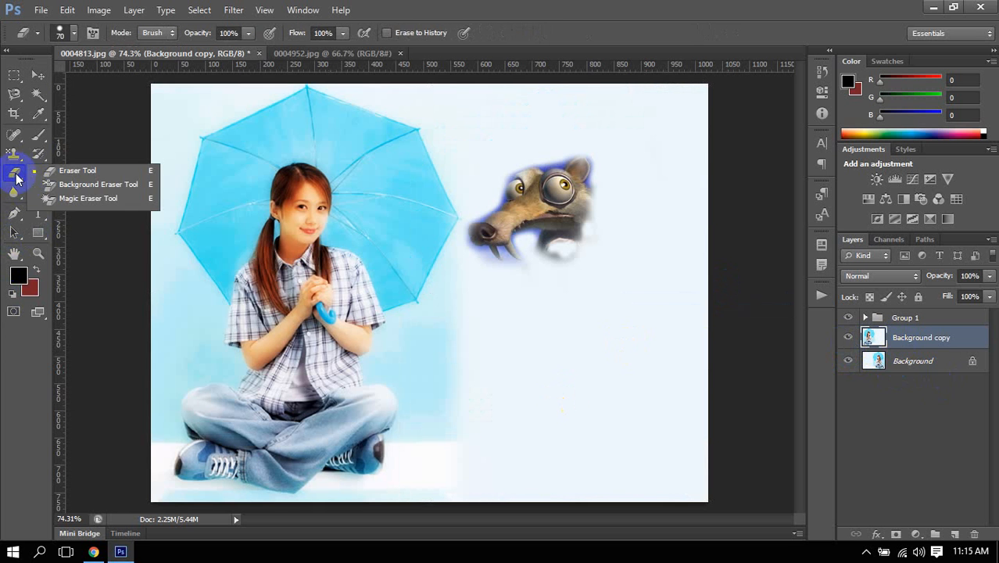
{"action": "left_click", "coordinate": [68, 200]}
{"action": "left_click", "coordinate": [517, 408]}
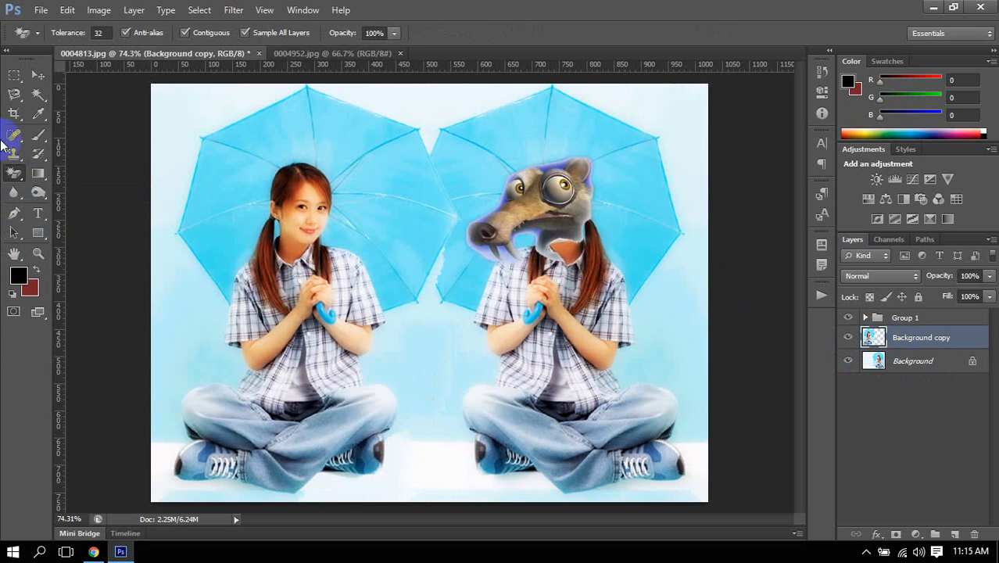
Scale the Background copy down to about 36% and place the small girl in the empty area near the canvas's left edge.
{"action": "left_click", "coordinate": [40, 76]}
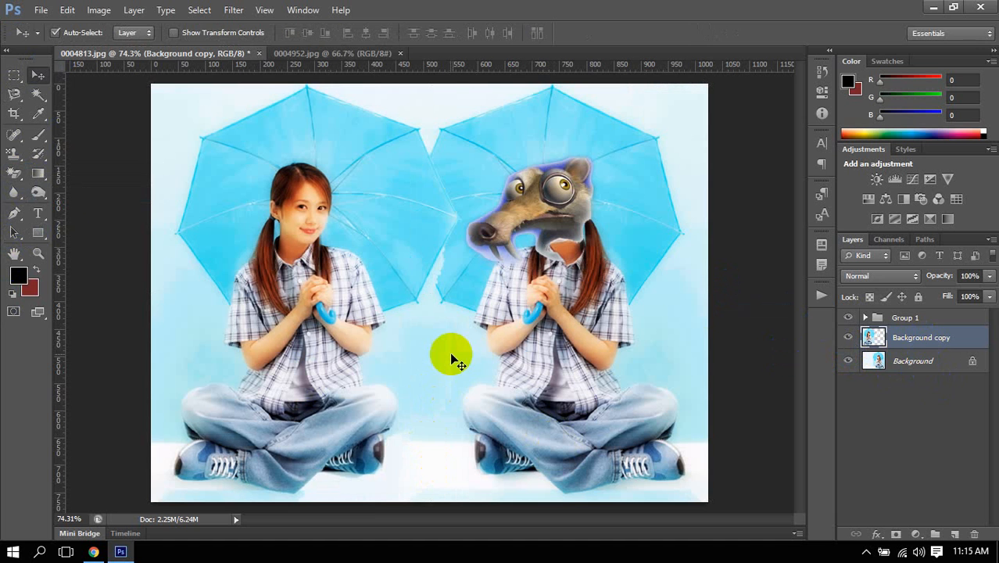
{"action": "key", "text": "ctrl+t"}
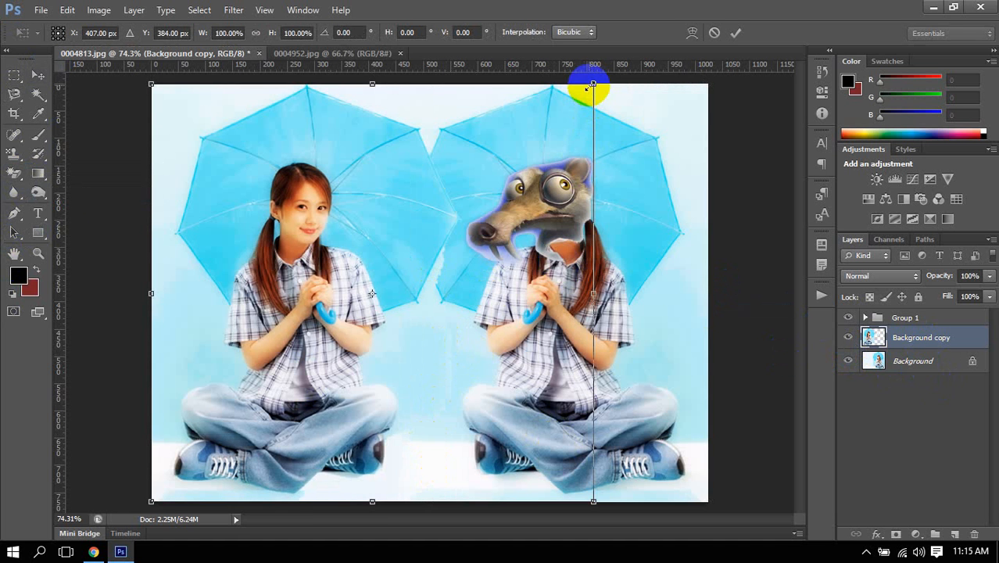
{"action": "left_click_drag", "start_coordinate": [593, 84], "coordinate": [447, 214]}
{"action": "left_click_drag", "start_coordinate": [383, 280], "coordinate": [255, 261]}
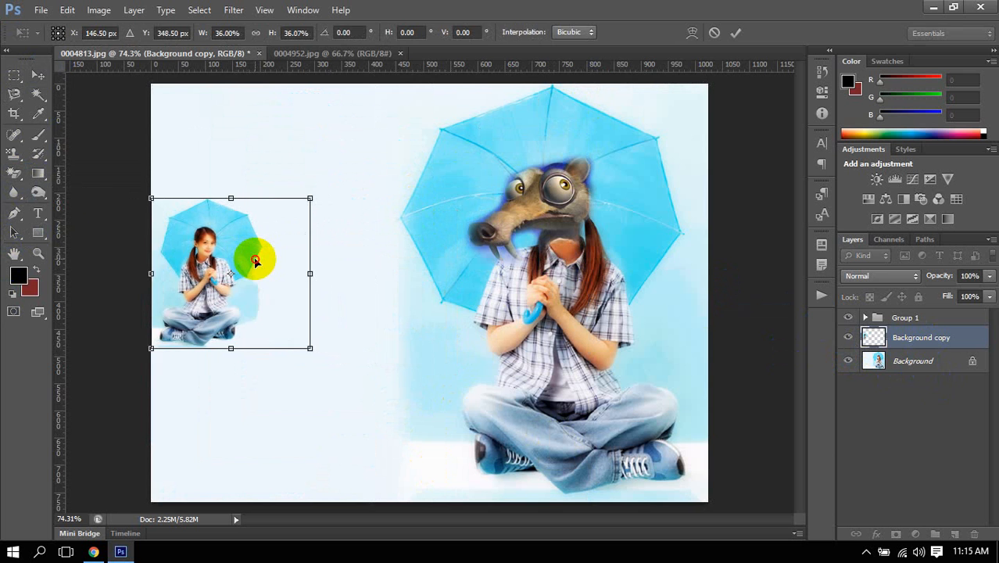
{"action": "key", "text": "Return"}
{"action": "scroll", "coordinate": [573, 321], "scroll_direction": "down", "scroll_amount": 2}
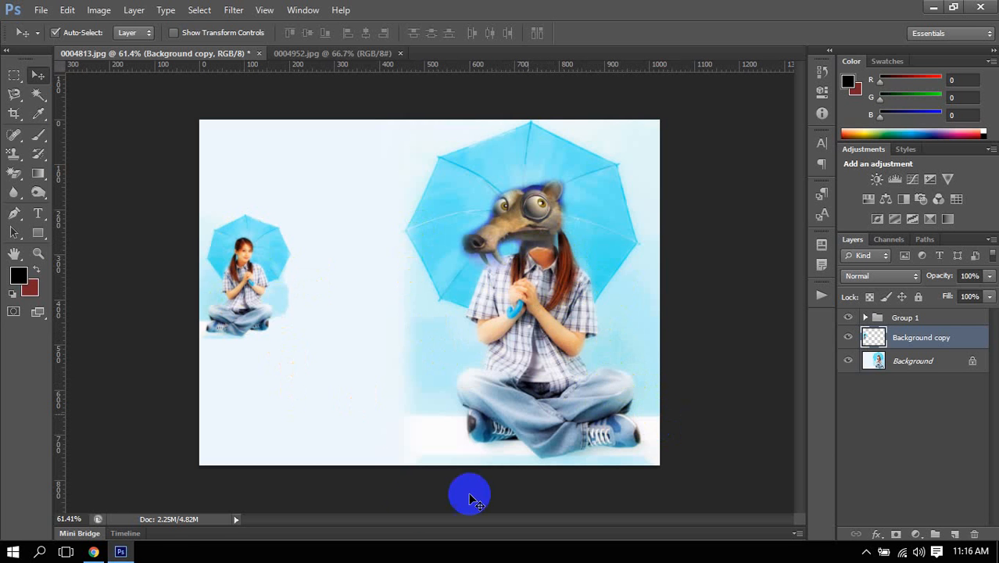
Switch to Chrome to view the tiger-head manipulation example on Facebook, retry the photo manipulation image search, and return to Photoshop.
{"action": "left_click", "coordinate": [93, 551]}
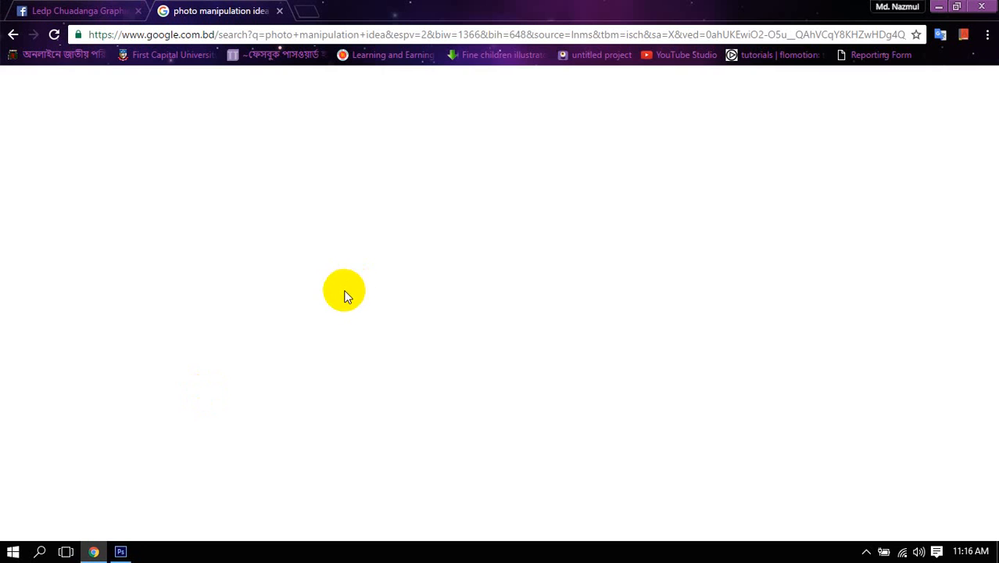
{"action": "left_click", "coordinate": [86, 9]}
{"action": "left_click", "coordinate": [197, 8]}
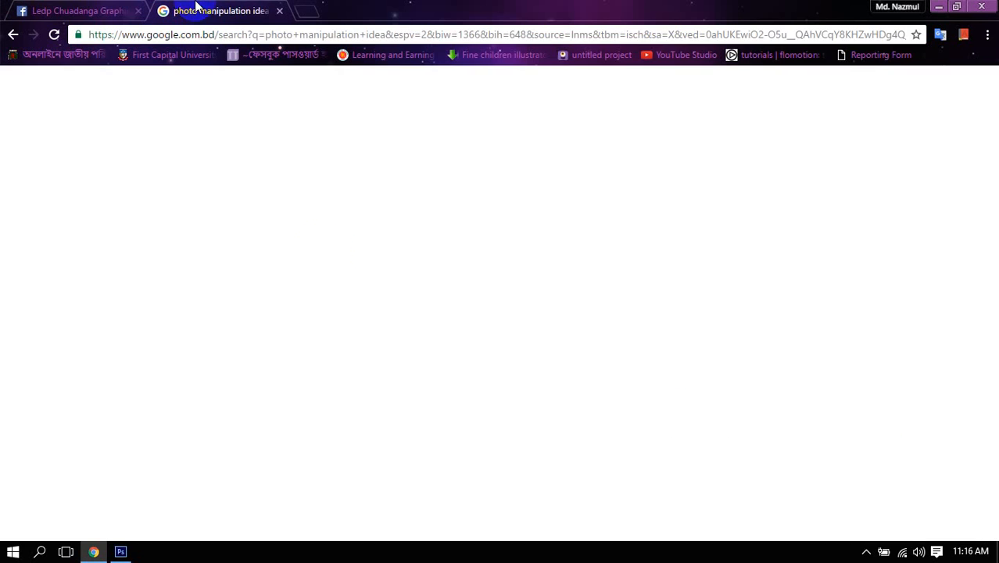
{"action": "left_click", "coordinate": [86, 11]}
{"action": "left_click", "coordinate": [238, 11]}
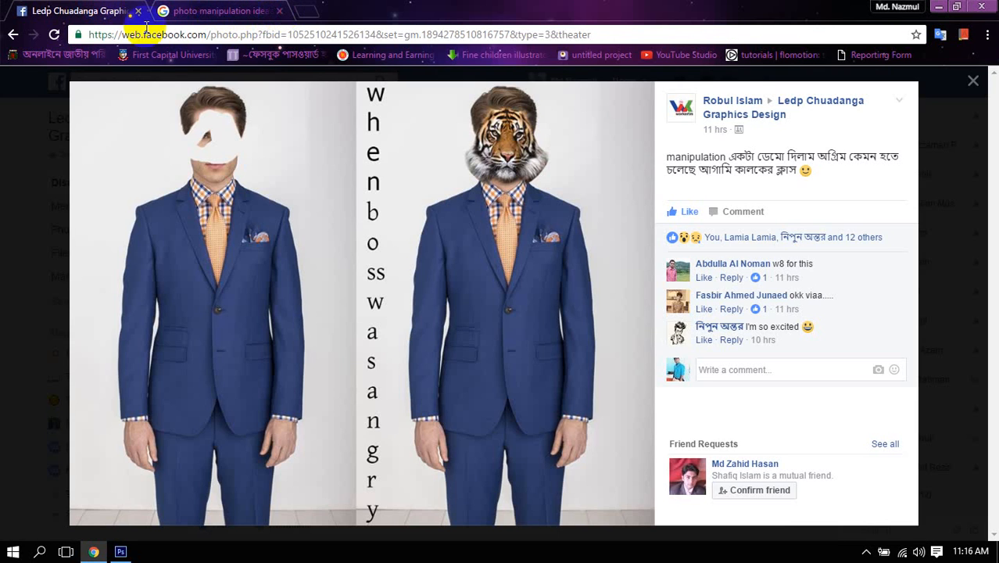
{"action": "left_click", "coordinate": [55, 36]}
{"action": "left_click", "coordinate": [23, 38]}
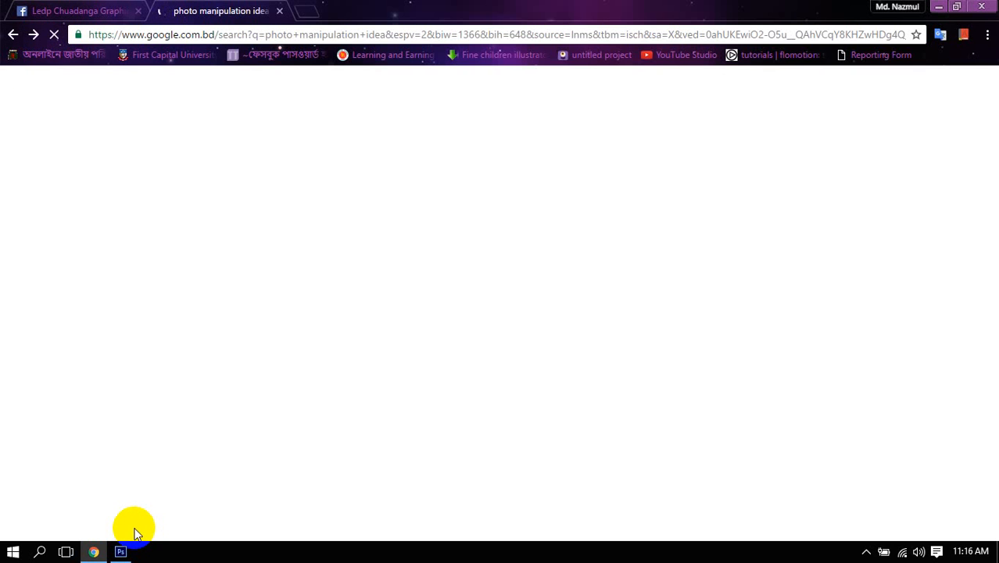
{"action": "left_click", "coordinate": [122, 551]}
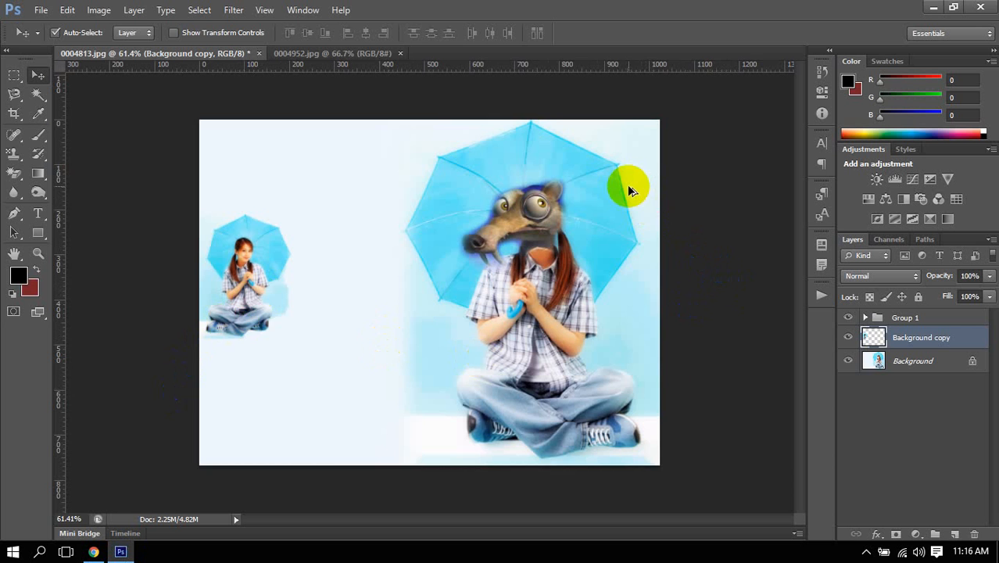
{"action": "scroll", "coordinate": [628, 187], "scroll_direction": "up", "scroll_amount": 1}
{"action": "scroll", "coordinate": [629, 186], "scroll_direction": "down", "scroll_amount": 1}
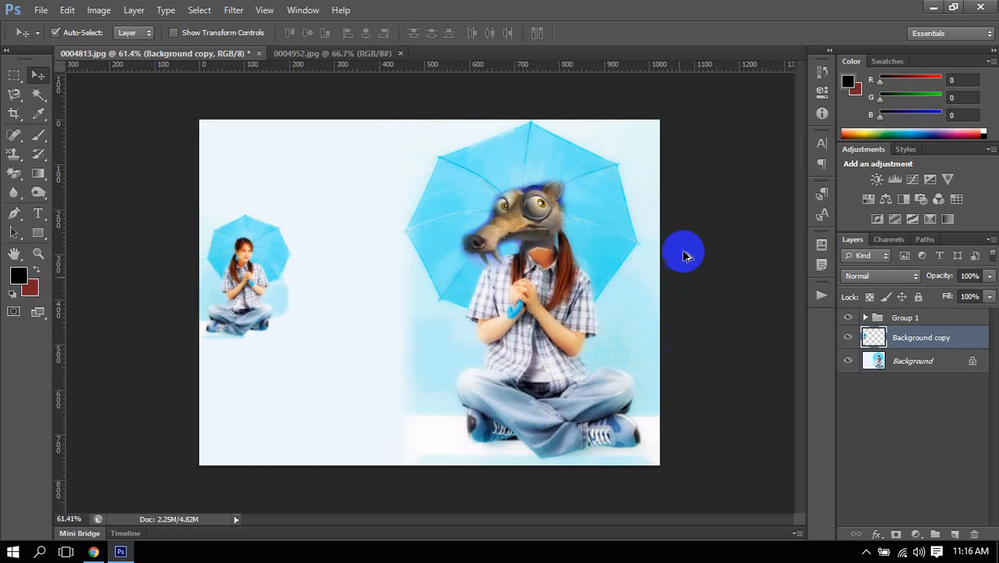
{"action": "scroll", "coordinate": [680, 201], "scroll_direction": "up", "scroll_amount": 1}
{"action": "scroll", "coordinate": [679, 202], "scroll_direction": "down", "scroll_amount": 1}
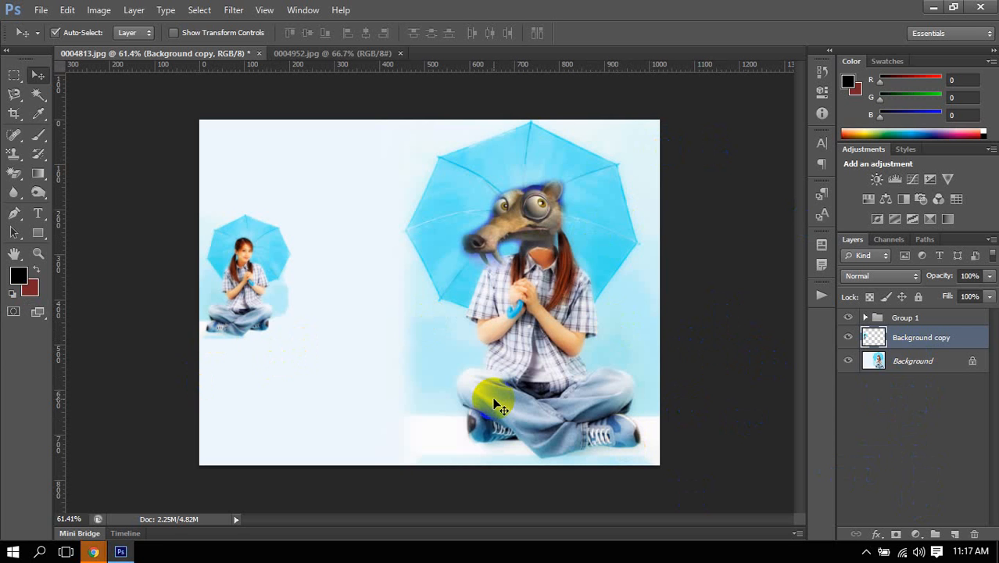
{"action": "scroll", "coordinate": [665, 202], "scroll_direction": "up", "scroll_amount": 2}
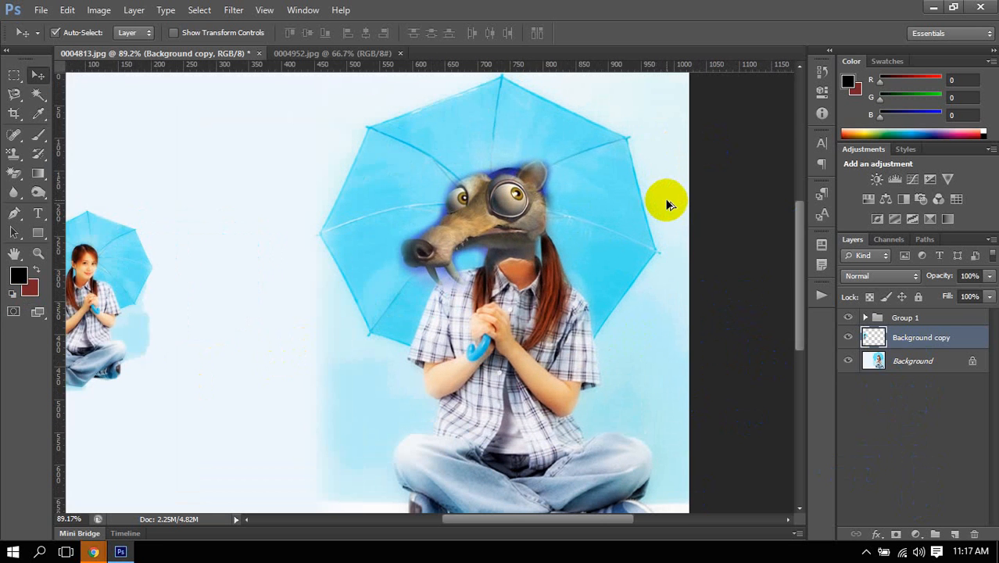
{"action": "scroll", "coordinate": [668, 204], "scroll_direction": "down", "scroll_amount": 1}
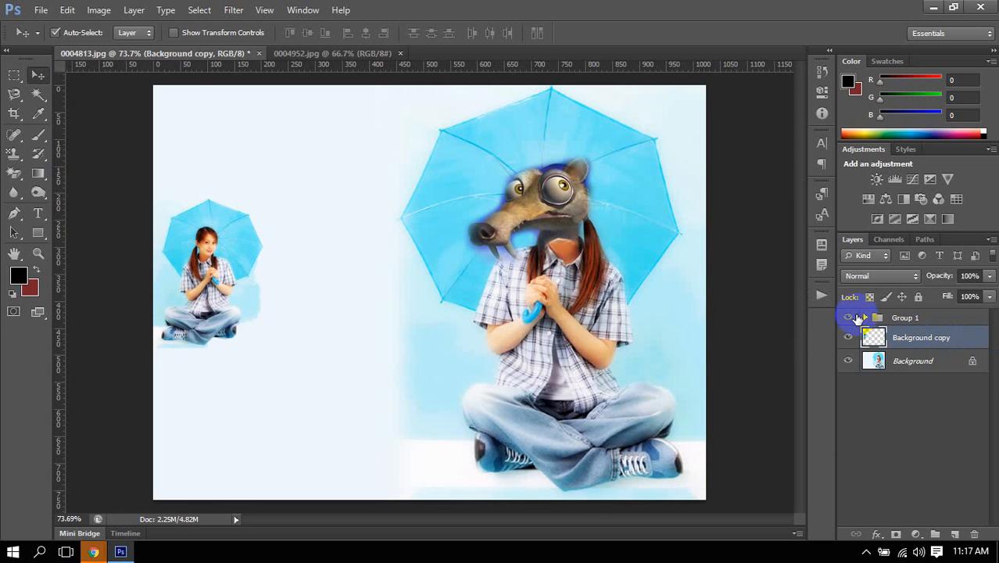
Expand Group 1, select Layer 1's mask, and preview the blend modes on Layer 1 from Normal through Luminosity.
{"action": "left_click", "coordinate": [864, 317]}
{"action": "left_click", "coordinate": [921, 339]}
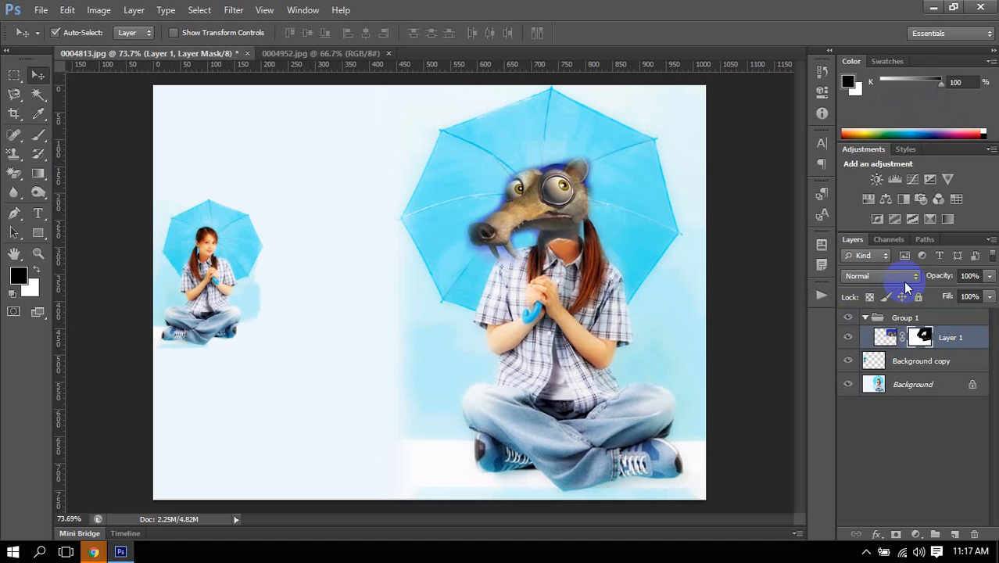
{"action": "left_click", "coordinate": [903, 281]}
{"action": "left_click", "coordinate": [862, 9]}
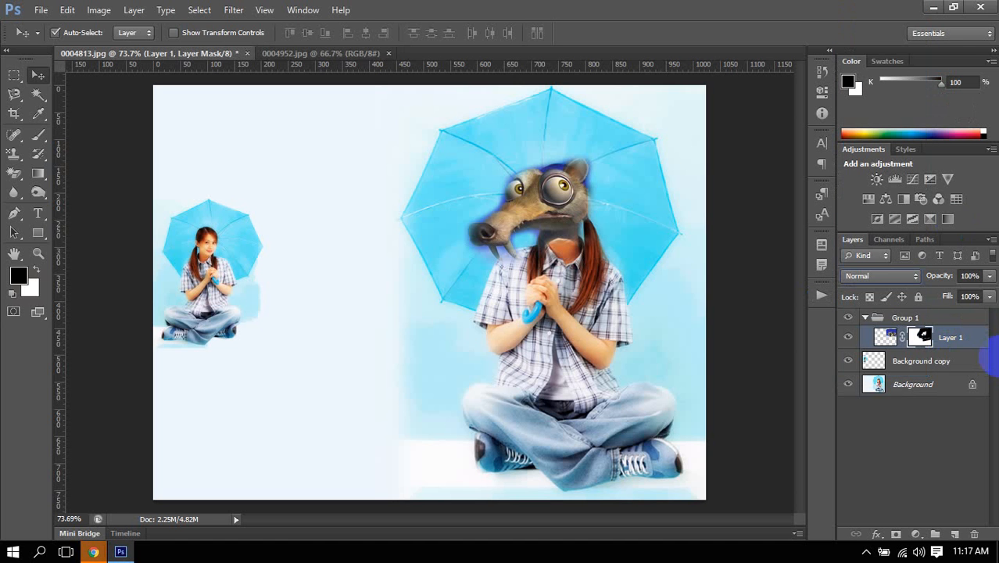
{"action": "key", "text": "shift+plus"}
{"action": "key", "text": "shift+plus"}
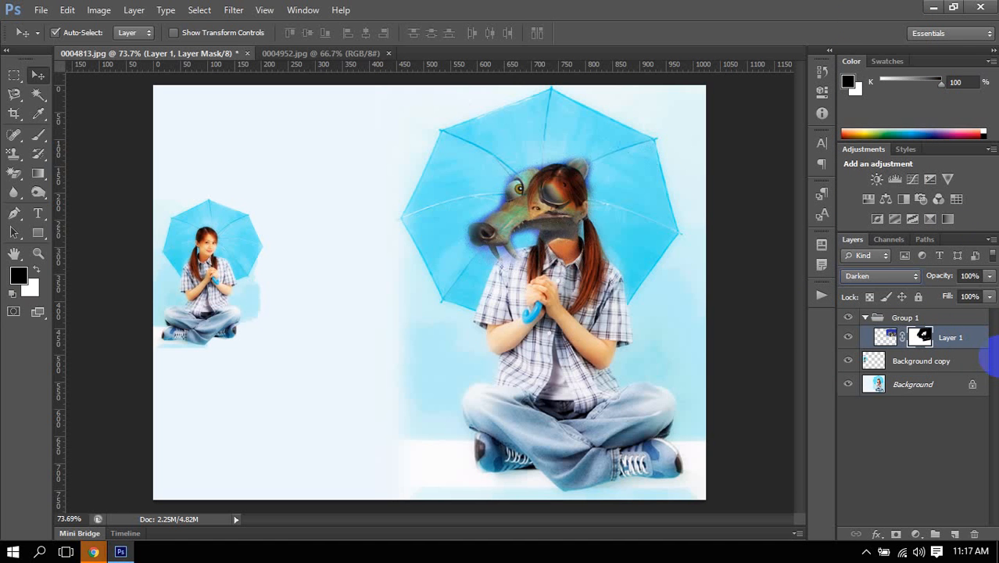
{"action": "key", "text": "shift+plus"}
{"action": "key", "text": "shift+plus"}
{"action": "key", "text": "shift+plus"}
{"action": "key", "text": "shift+plus"}
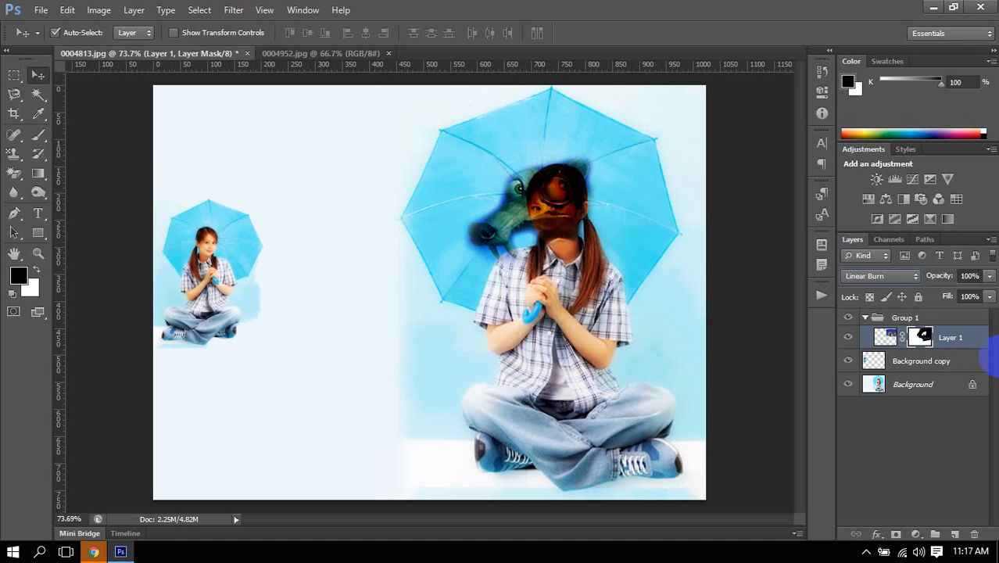
{"action": "key", "text": "shift+plus"}
{"action": "key", "text": "shift+plus"}
{"action": "key", "text": "shift+plus"}
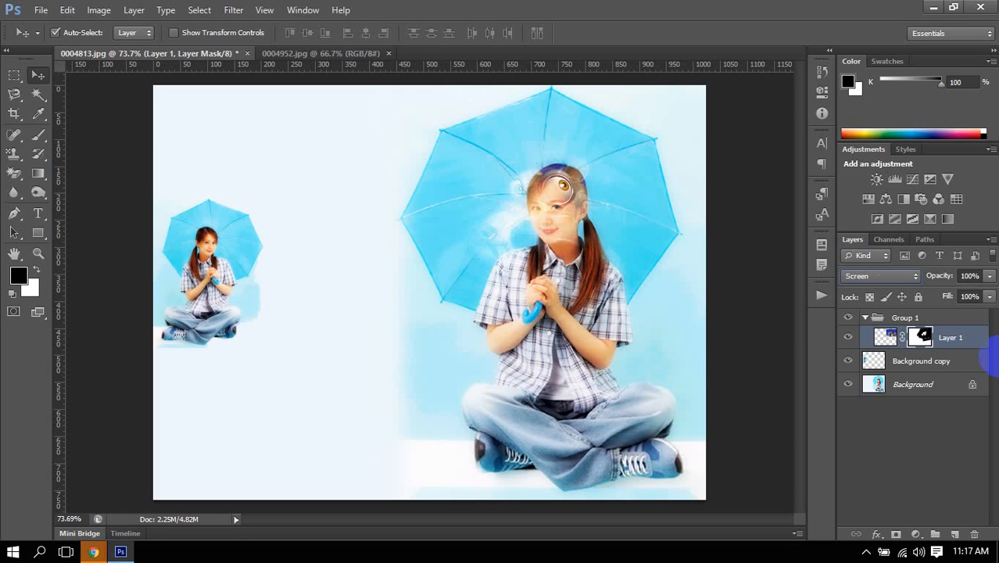
{"action": "key", "text": "shift+plus"}
{"action": "key", "text": "shift+plus"}
{"action": "key", "text": "shift+plus"}
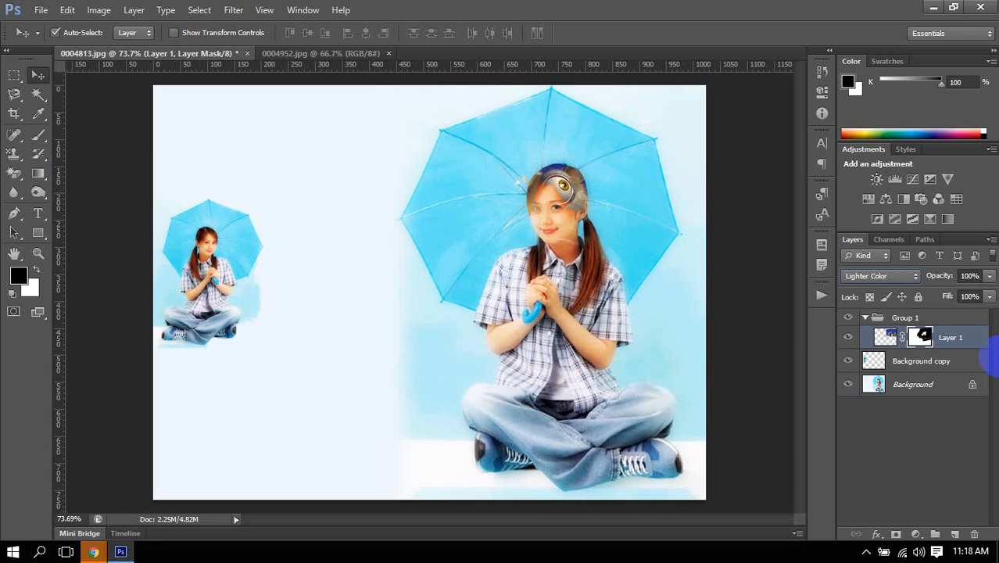
{"action": "key", "text": "shift+plus"}
{"action": "key", "text": "shift+plus"}
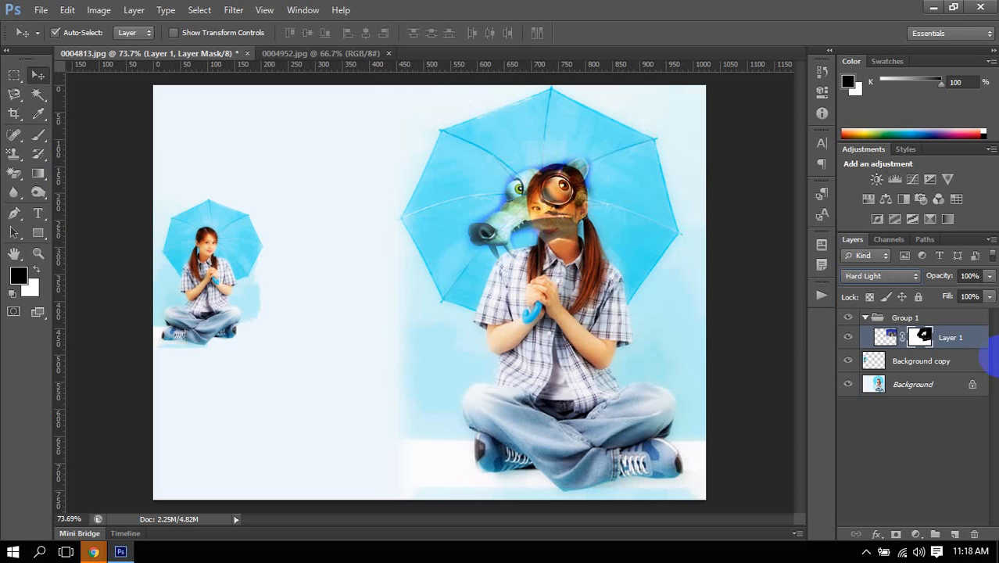
{"action": "key", "text": "shift+plus"}
{"action": "key", "text": "shift+plus"}
{"action": "key", "text": "shift+plus"}
{"action": "key", "text": "shift+plus"}
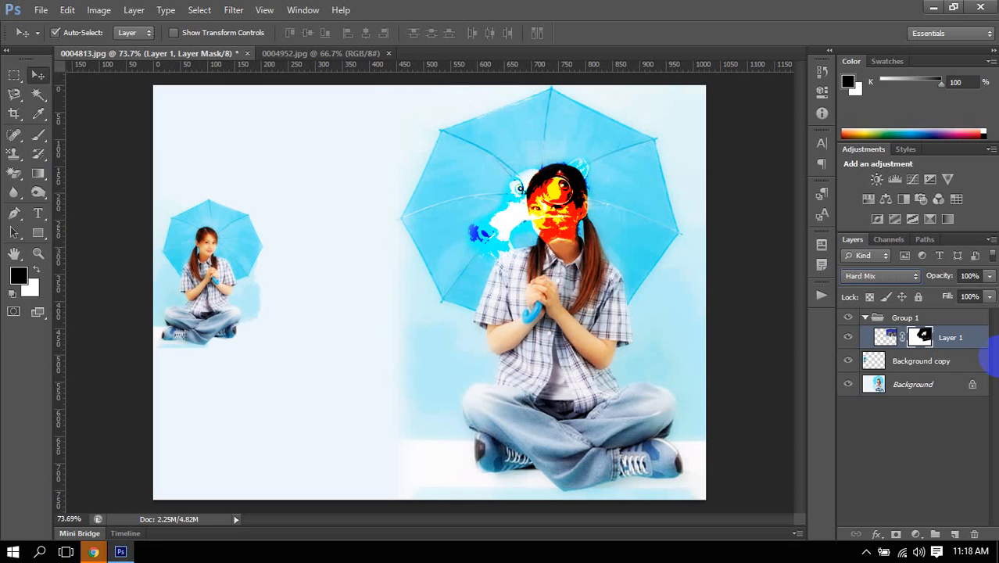
{"action": "key", "text": "shift+plus"}
{"action": "key", "text": "shift+plus"}
{"action": "key", "text": "shift+plus"}
{"action": "key", "text": "shift+plus"}
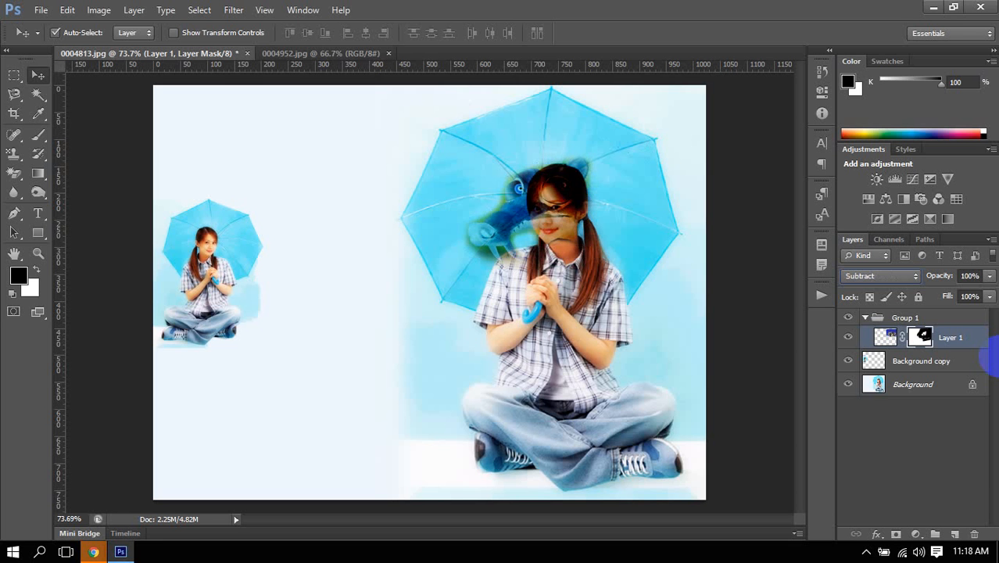
{"action": "key", "text": "shift+plus"}
{"action": "key", "text": "shift+plus"}
{"action": "key", "text": "shift+plus"}
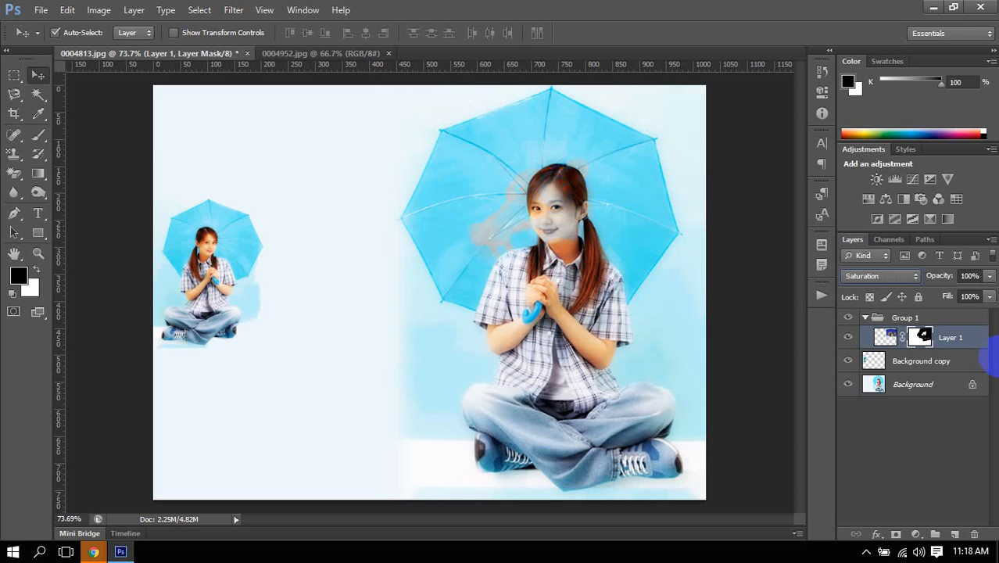
{"action": "key", "text": "shift+plus"}
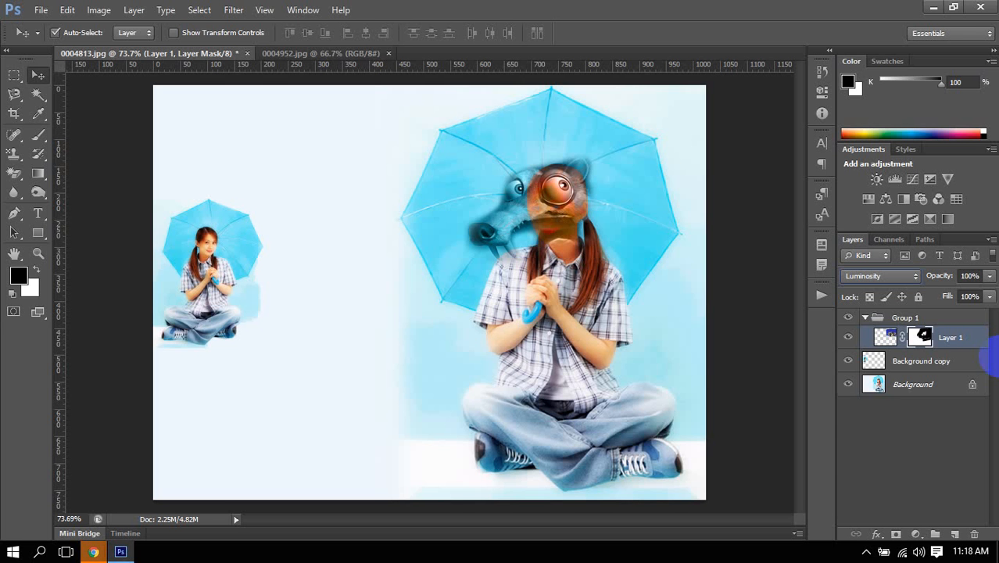
Set Layer 1's blend mode back to Normal and deselect all layers.
{"action": "left_click", "coordinate": [909, 277]}
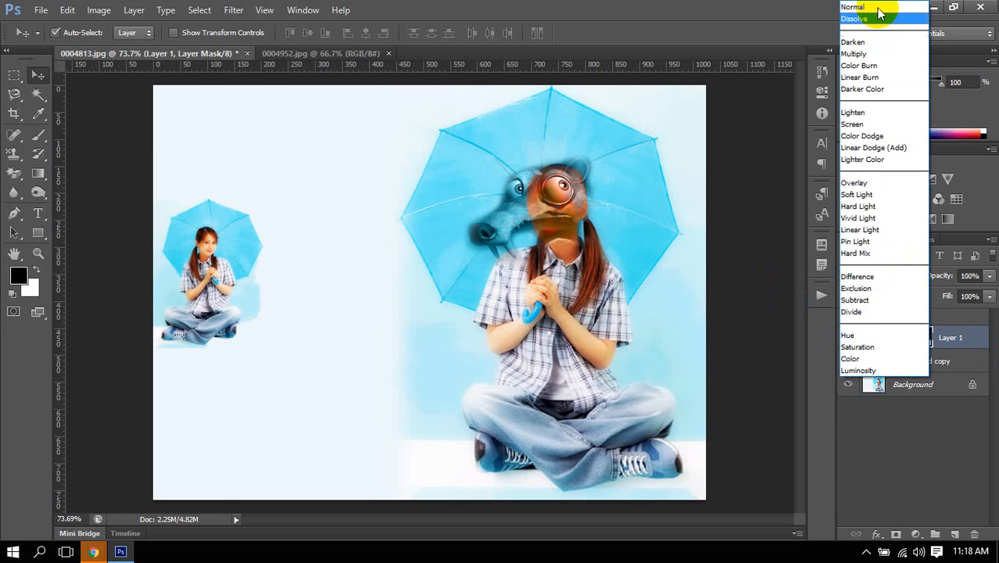
{"action": "left_click", "coordinate": [879, 8]}
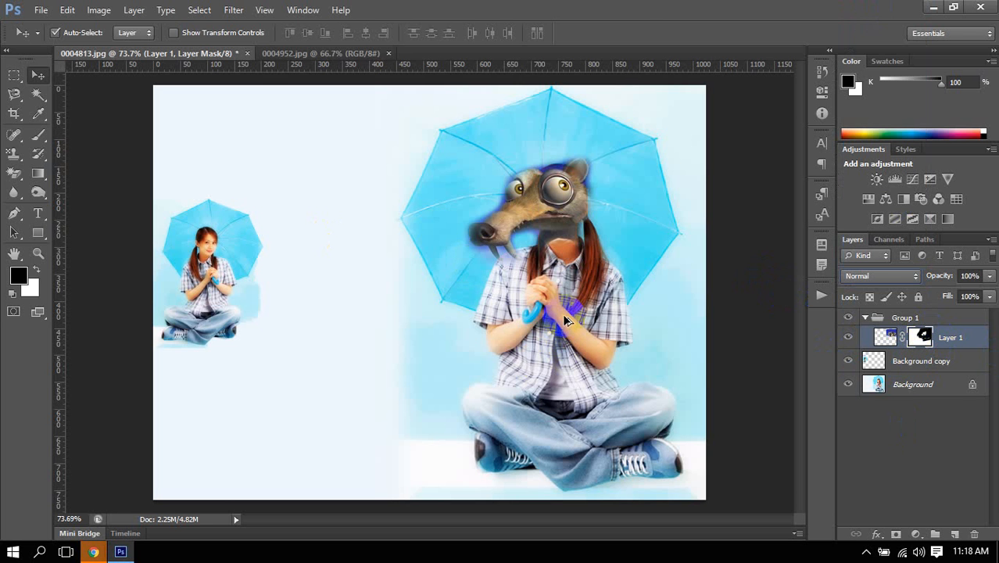
{"action": "left_click", "coordinate": [292, 270]}
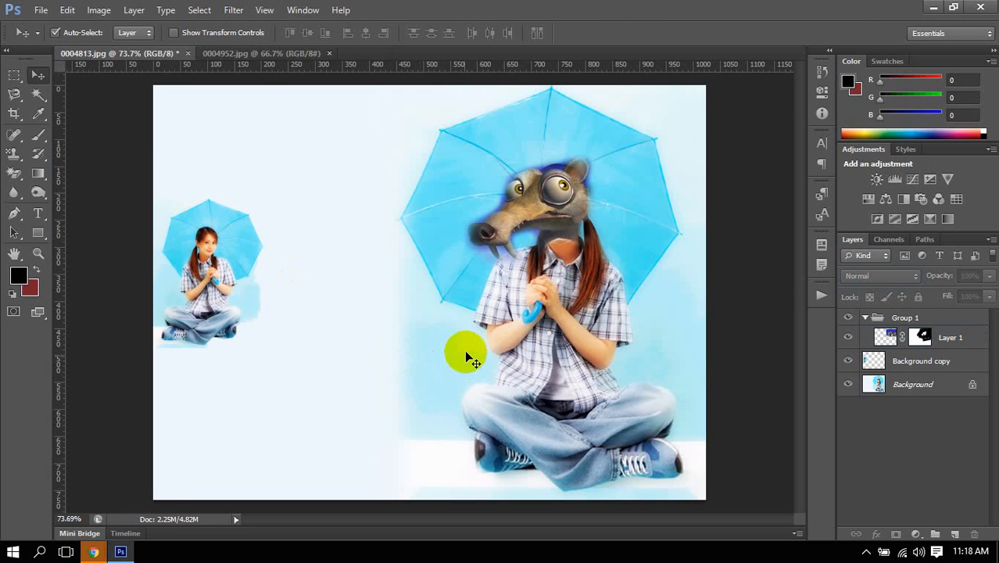
Nudge the squirrel head on Layer 1 slightly up and a few pixels to the right using Free Transform and the Move tool.
{"action": "scroll", "coordinate": [466, 358], "scroll_direction": "down", "scroll_amount": 3}
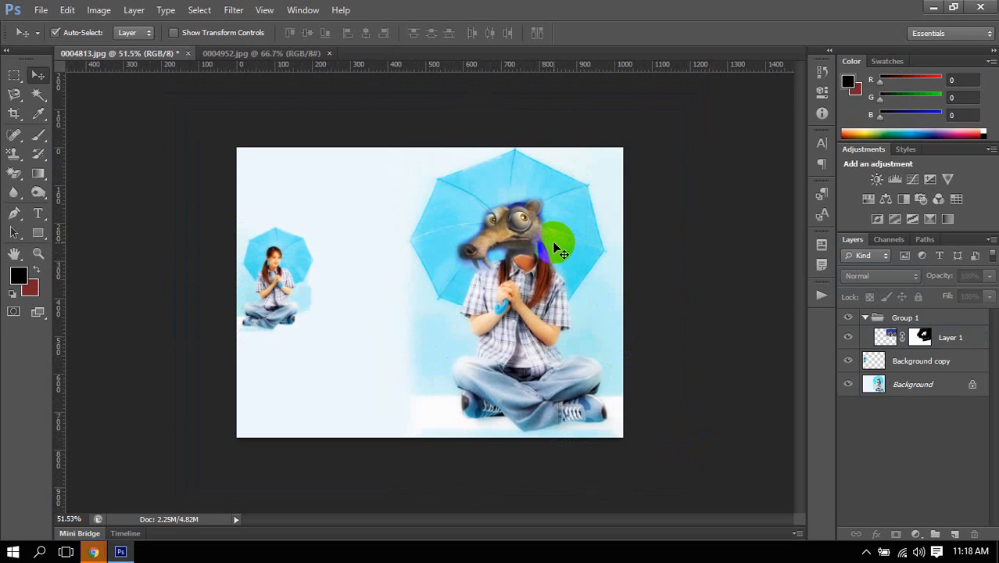
{"action": "scroll", "coordinate": [553, 249], "scroll_direction": "up", "scroll_amount": 2}
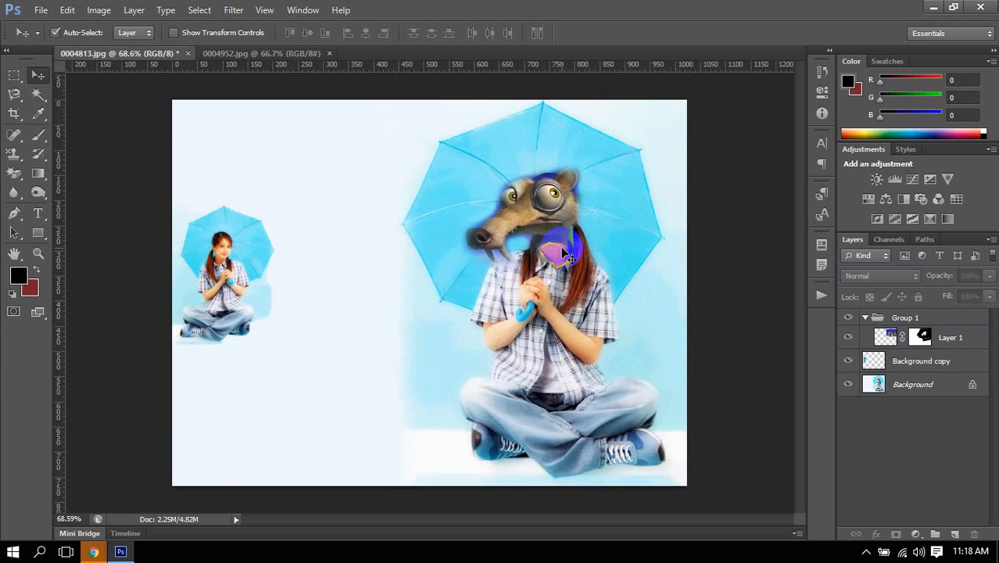
{"action": "scroll", "coordinate": [576, 242], "scroll_direction": "up", "scroll_amount": 2}
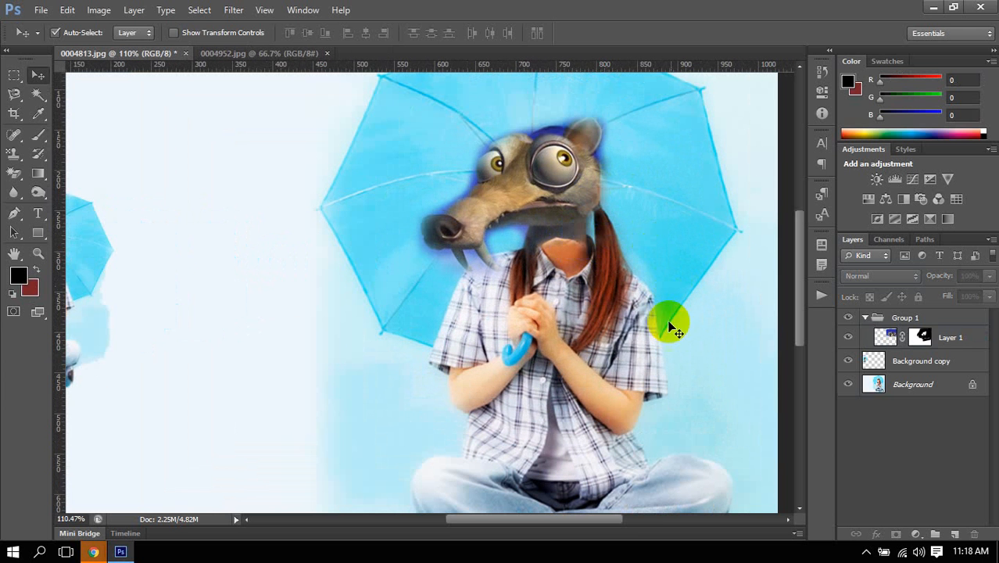
{"action": "left_click", "coordinate": [546, 190]}
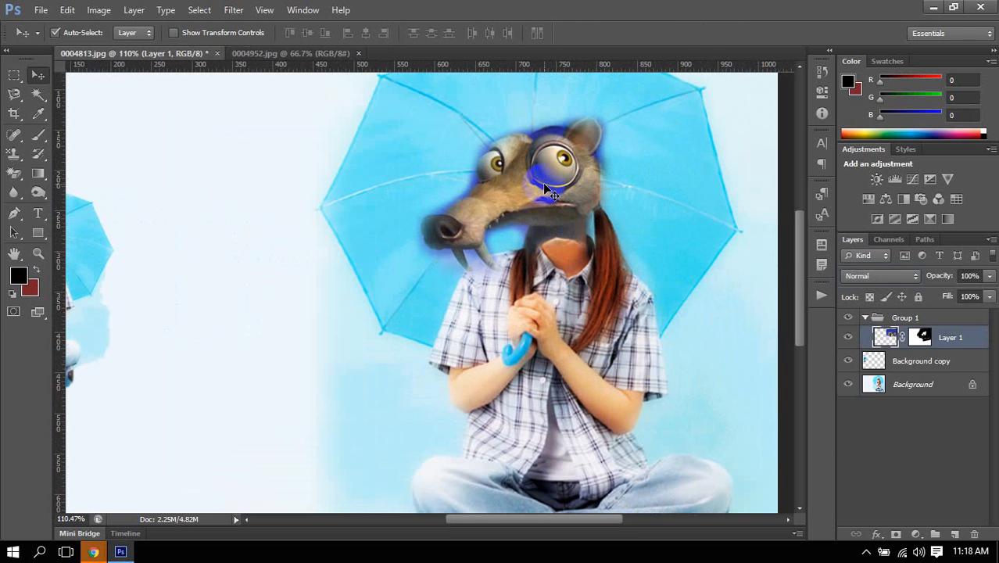
{"action": "key", "text": "ctrl+t"}
{"action": "key", "text": "Up"}
{"action": "key", "text": "Up"}
{"action": "key", "text": "Up"}
{"action": "key", "text": "Up"}
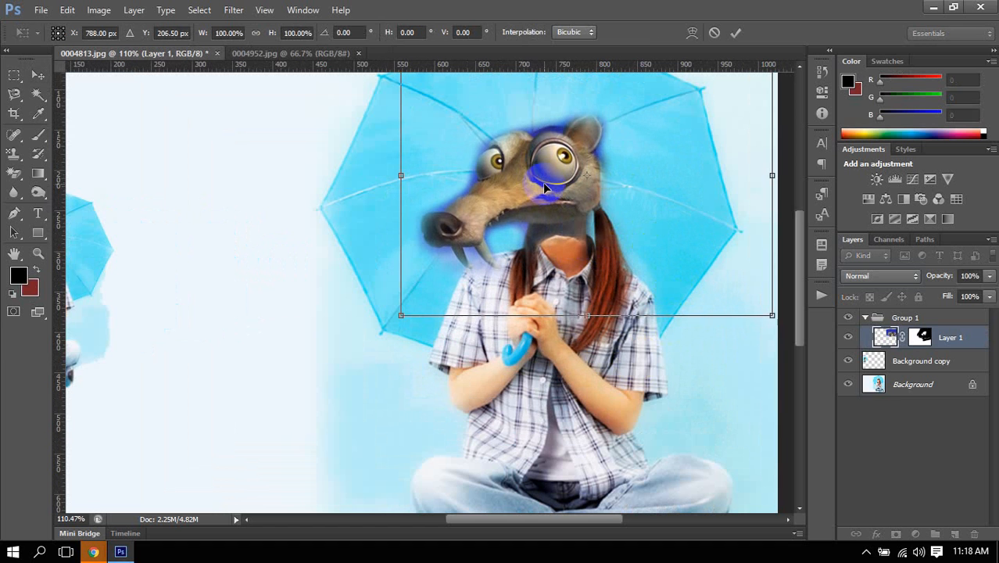
{"action": "key", "text": "Right"}
{"action": "key", "text": "Right"}
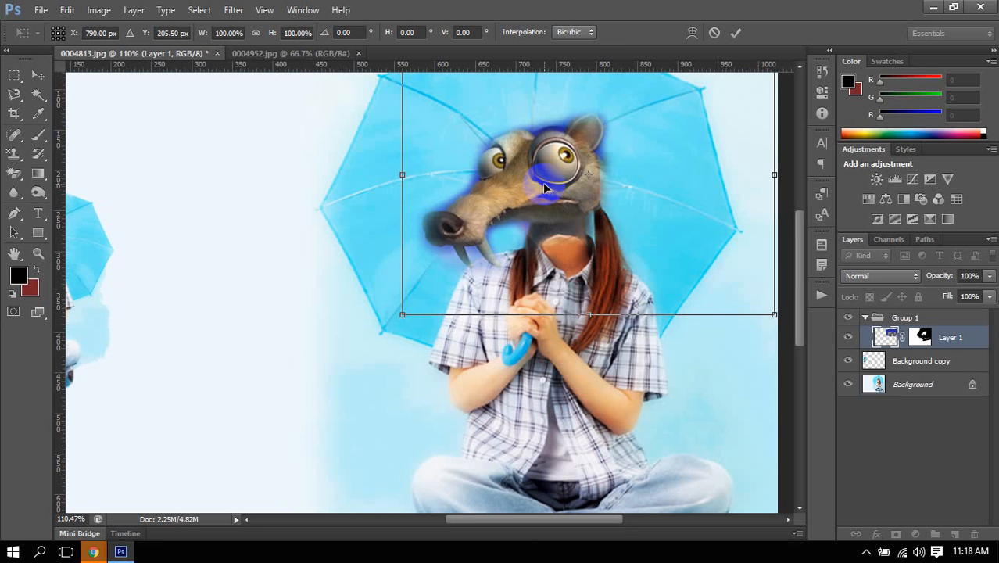
{"action": "key", "text": "Return"}
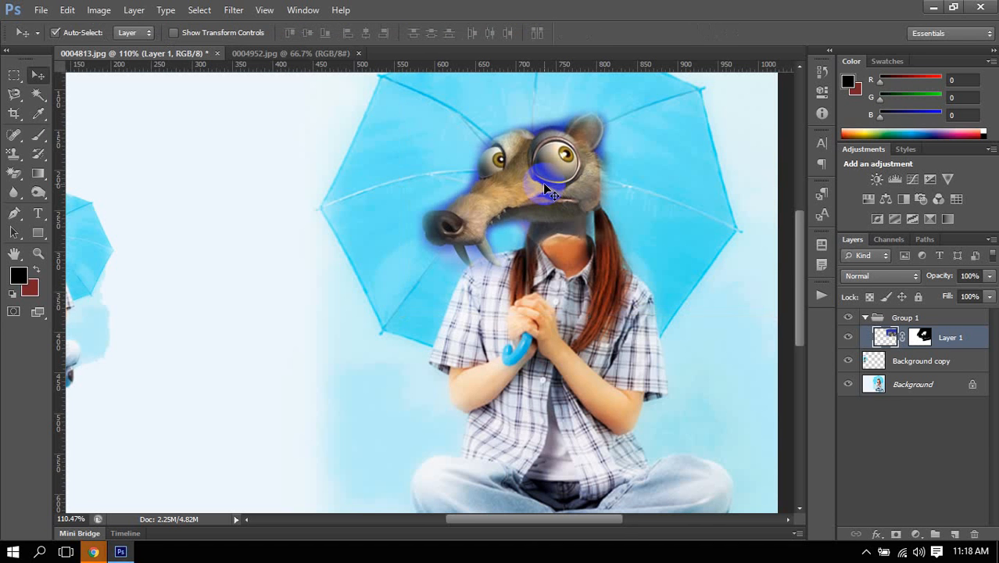
{"action": "key", "text": "Right"}
{"action": "key", "text": "Right"}
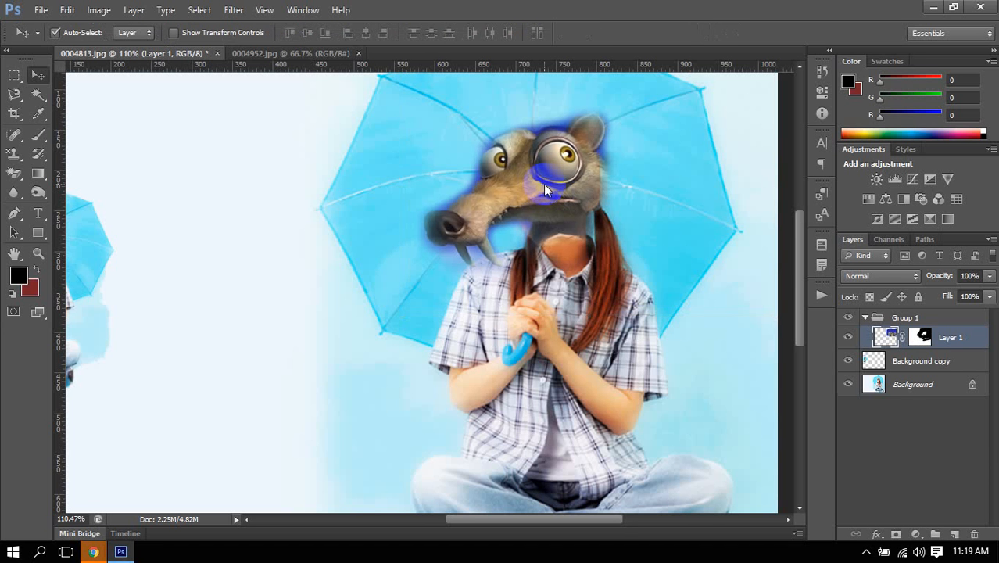
Ungroup Group 1 and regroup Layer 1 together with Background copy in a single new group.
{"action": "scroll", "coordinate": [550, 192], "scroll_direction": "down", "scroll_amount": 5}
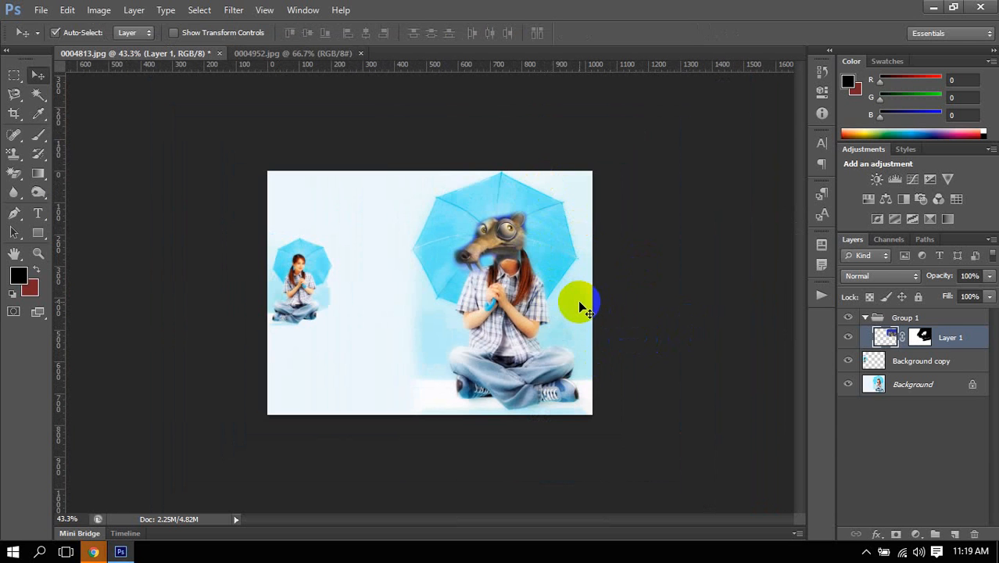
{"action": "left_click", "coordinate": [933, 372], "text": "shift"}
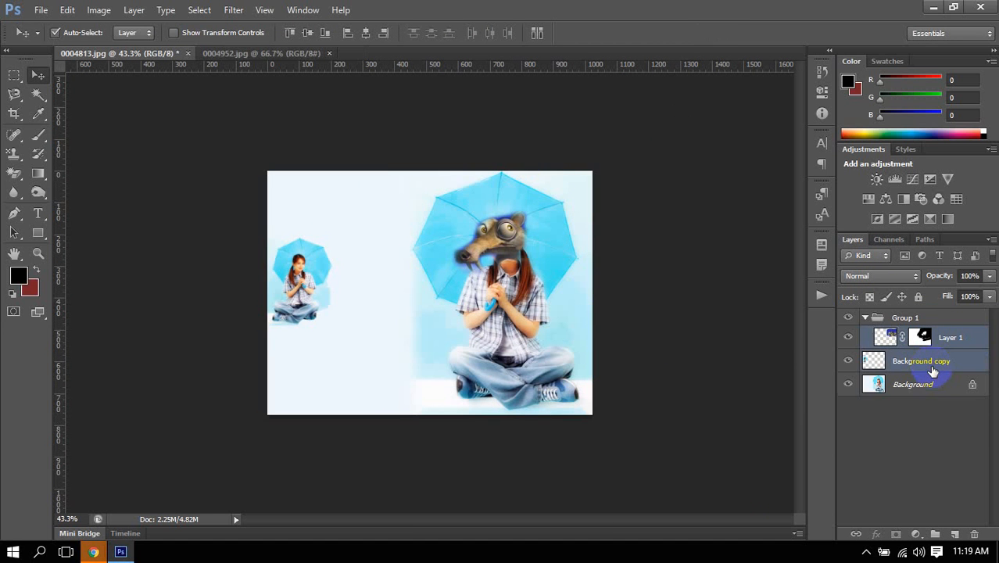
{"action": "left_click", "coordinate": [862, 317]}
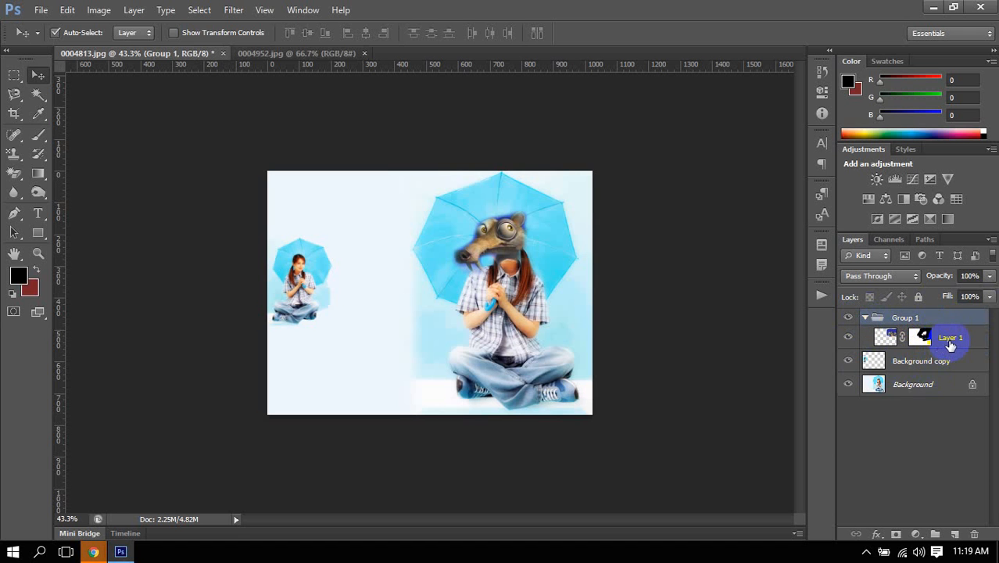
{"action": "left_click", "coordinate": [929, 362], "text": "shift"}
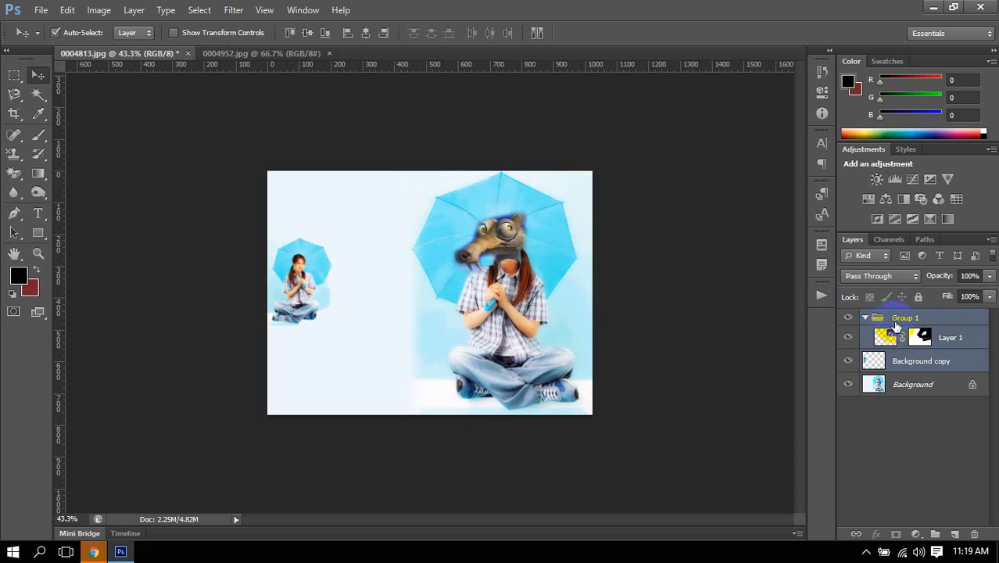
{"action": "left_click", "coordinate": [897, 326]}
{"action": "key", "text": "ctrl+shift+g"}
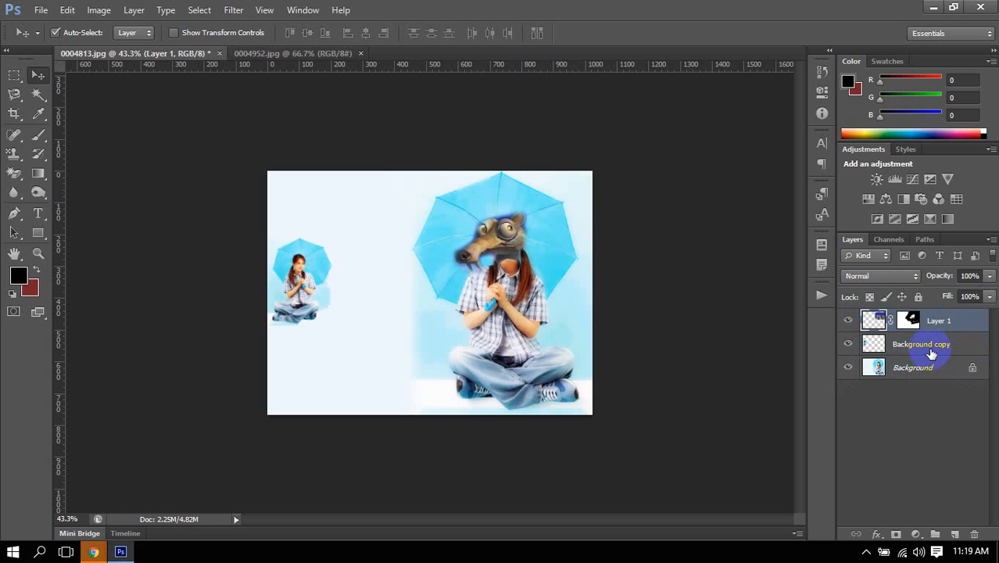
{"action": "left_click", "coordinate": [930, 352], "text": "shift"}
{"action": "key", "text": "ctrl+g"}
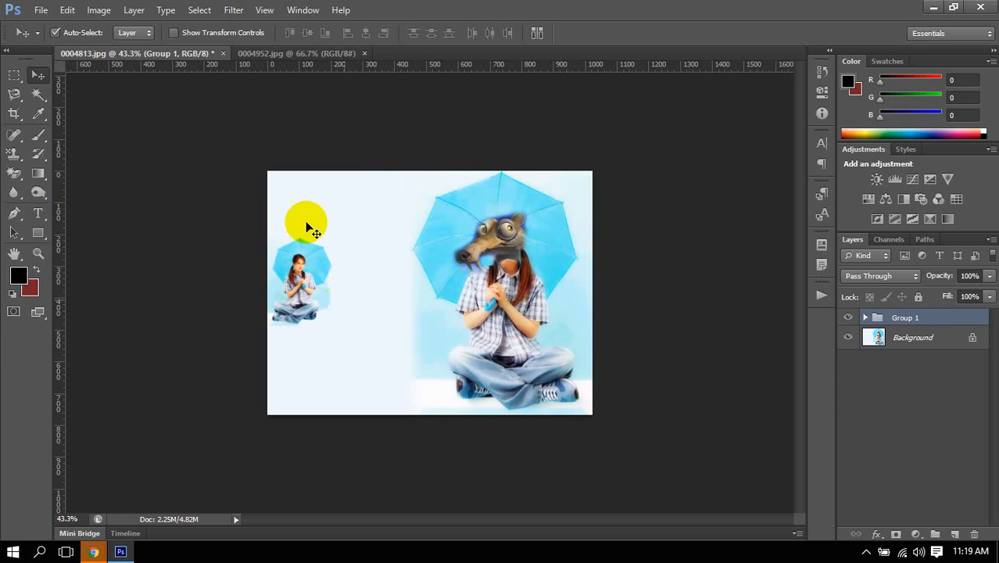
{"action": "left_click_drag", "start_coordinate": [319, 151], "coordinate": [330, 150]}
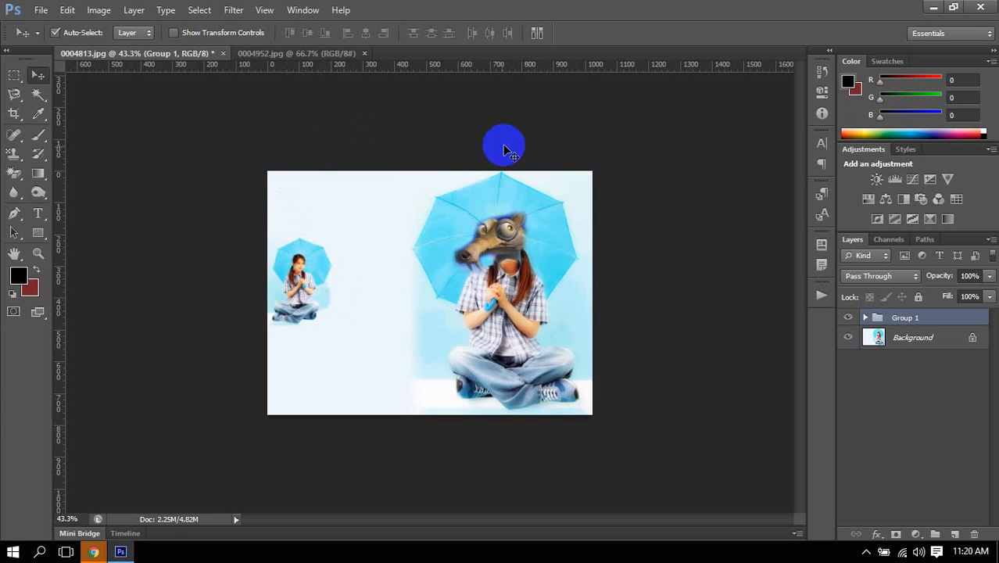
{"action": "left_click", "coordinate": [868, 553]}
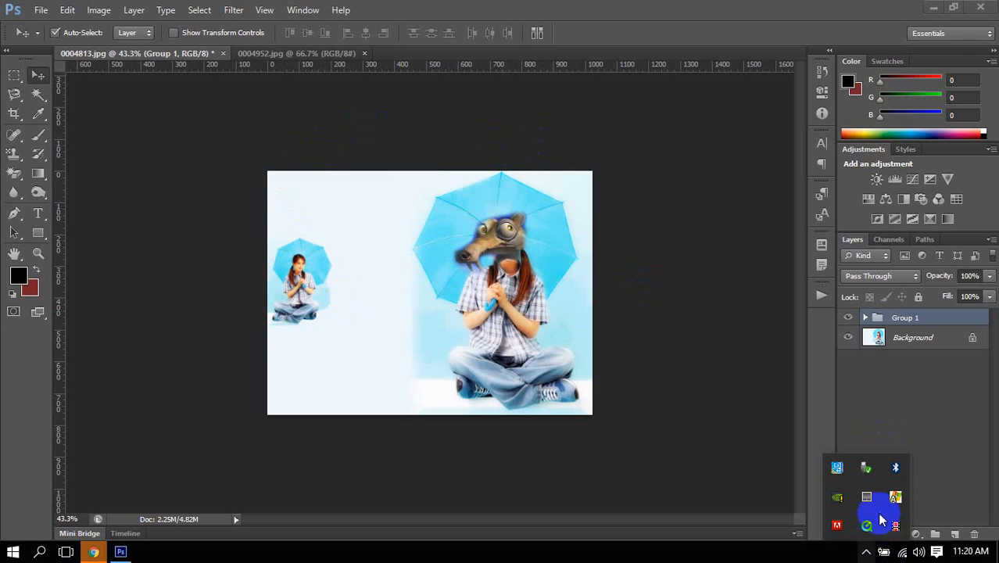